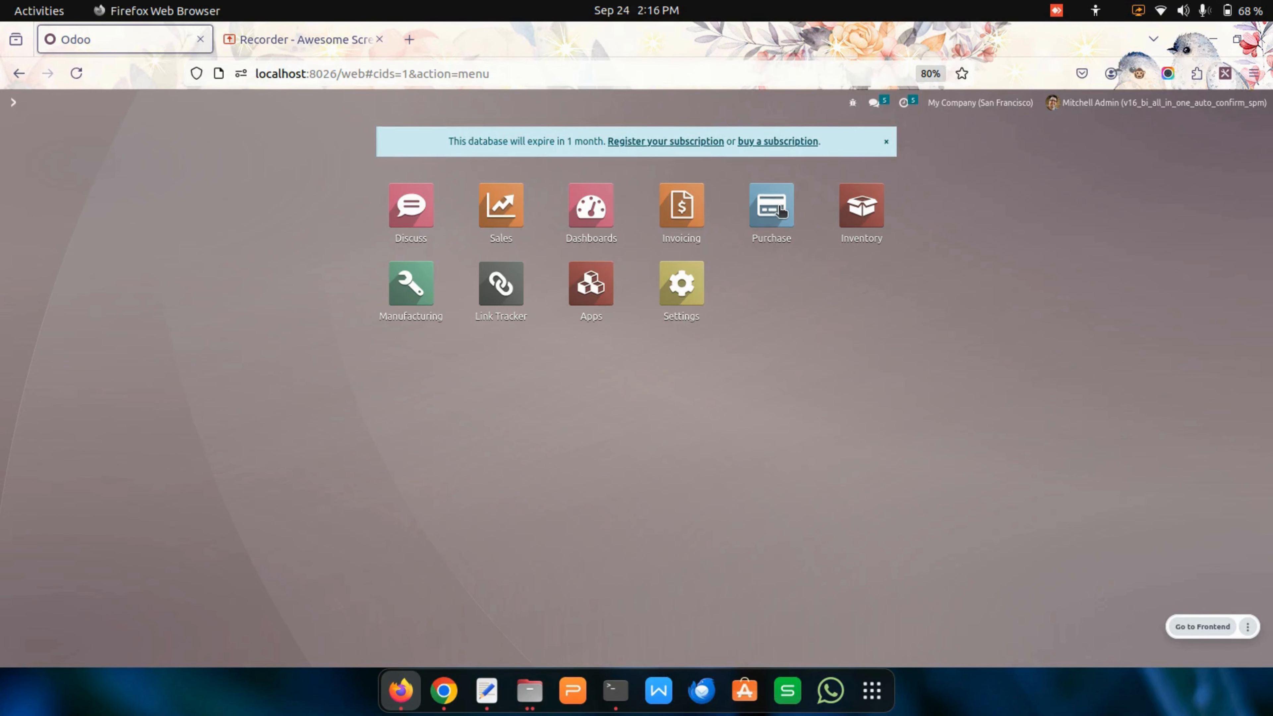
Create and save a purchase request for quotation for vendor Gemini Furniture with product [CONS_25630] Screw, and return to the quotations list
click(778, 212)
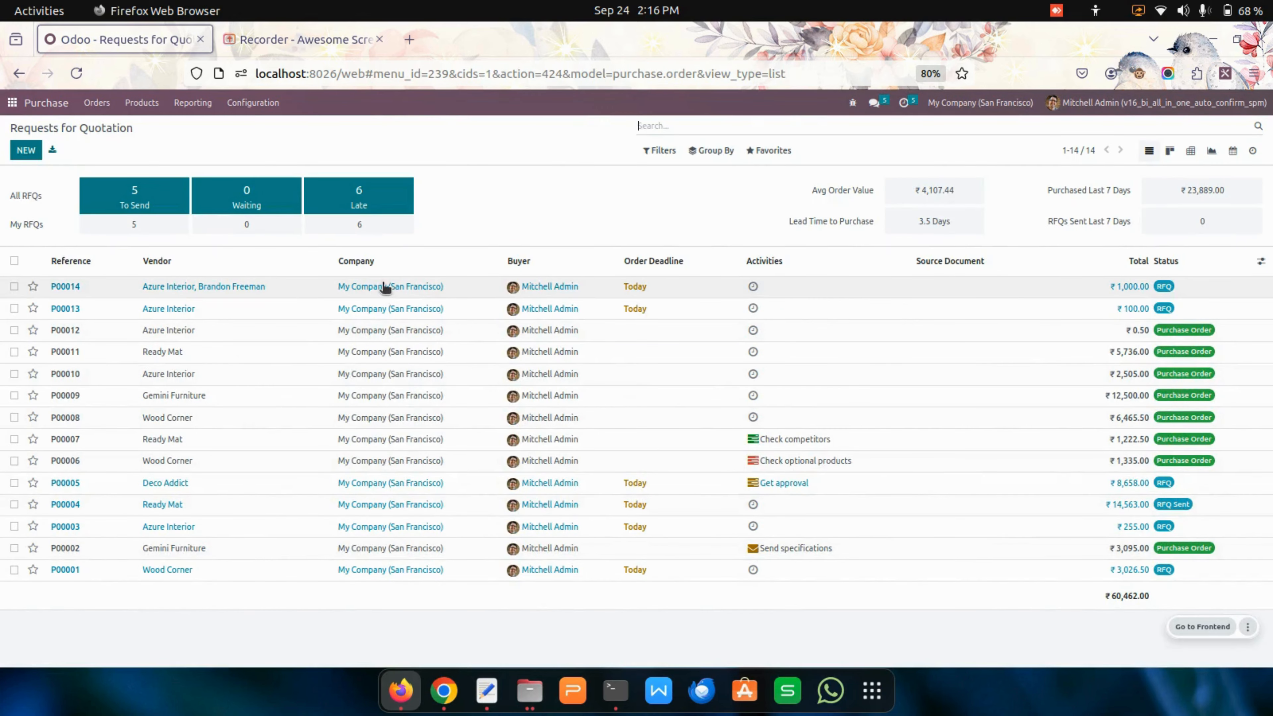
click(26, 150)
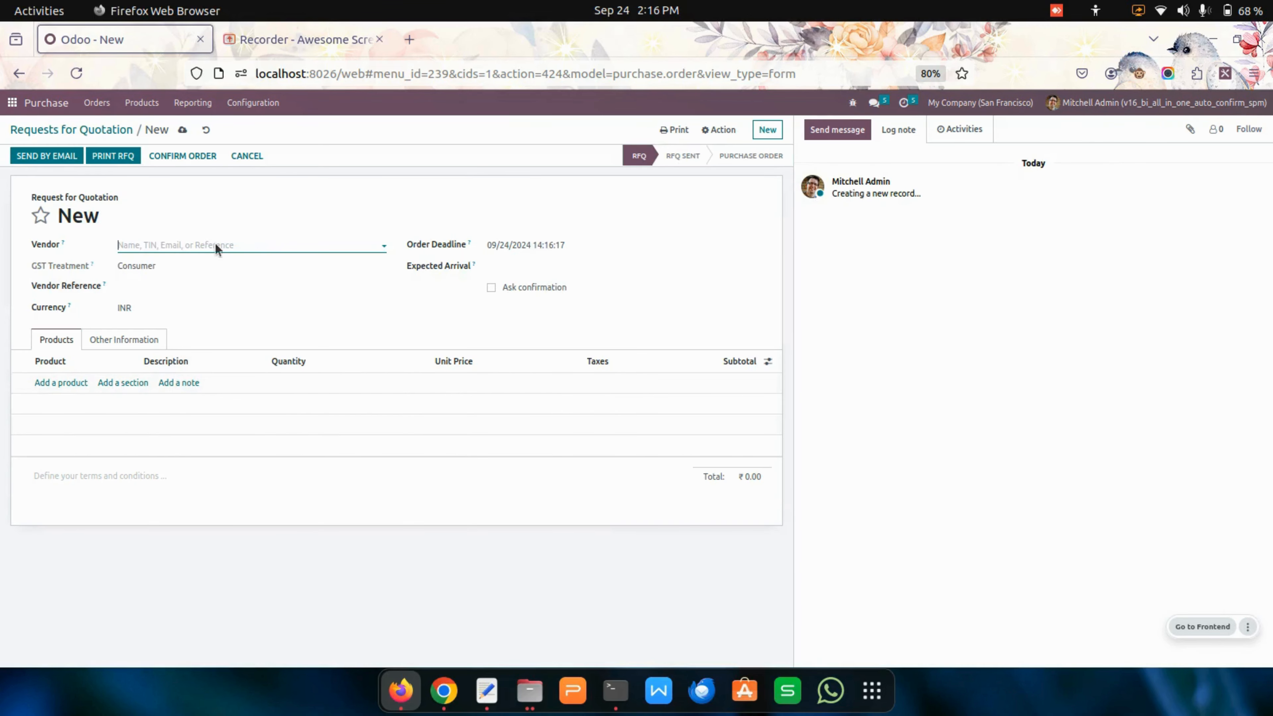
click(206, 247)
click(201, 284)
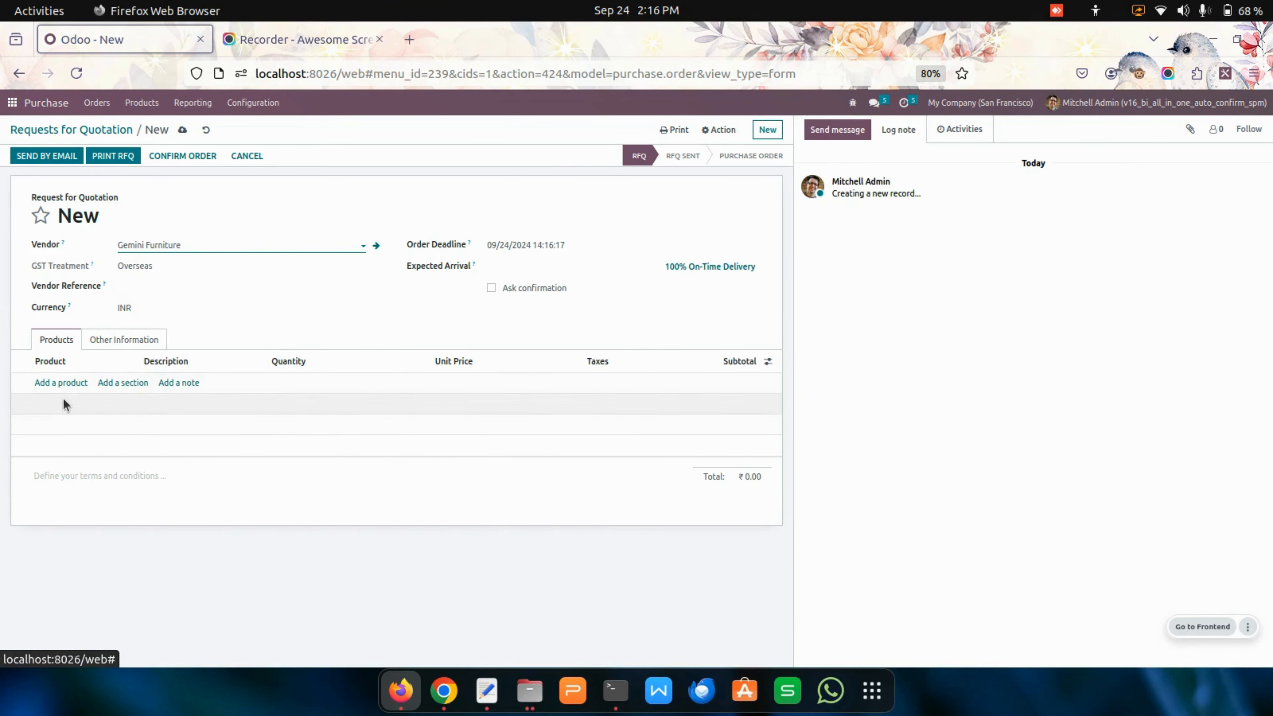
click(73, 382)
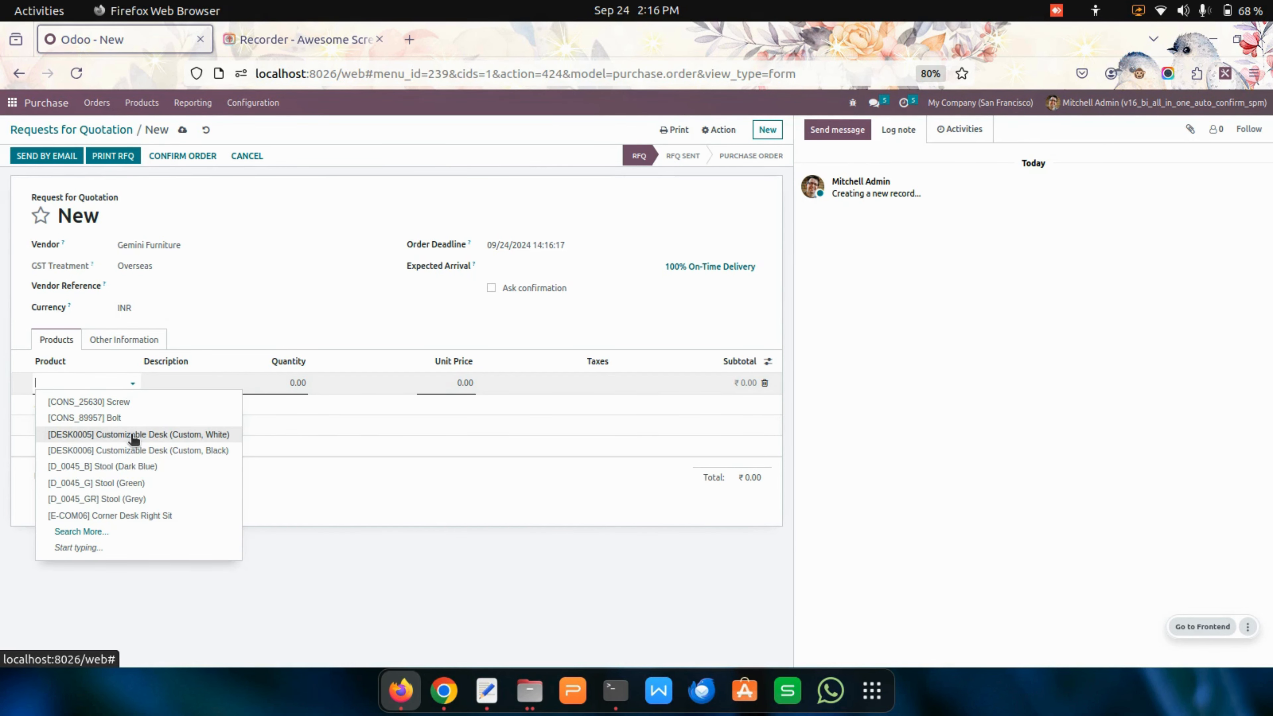
click(168, 403)
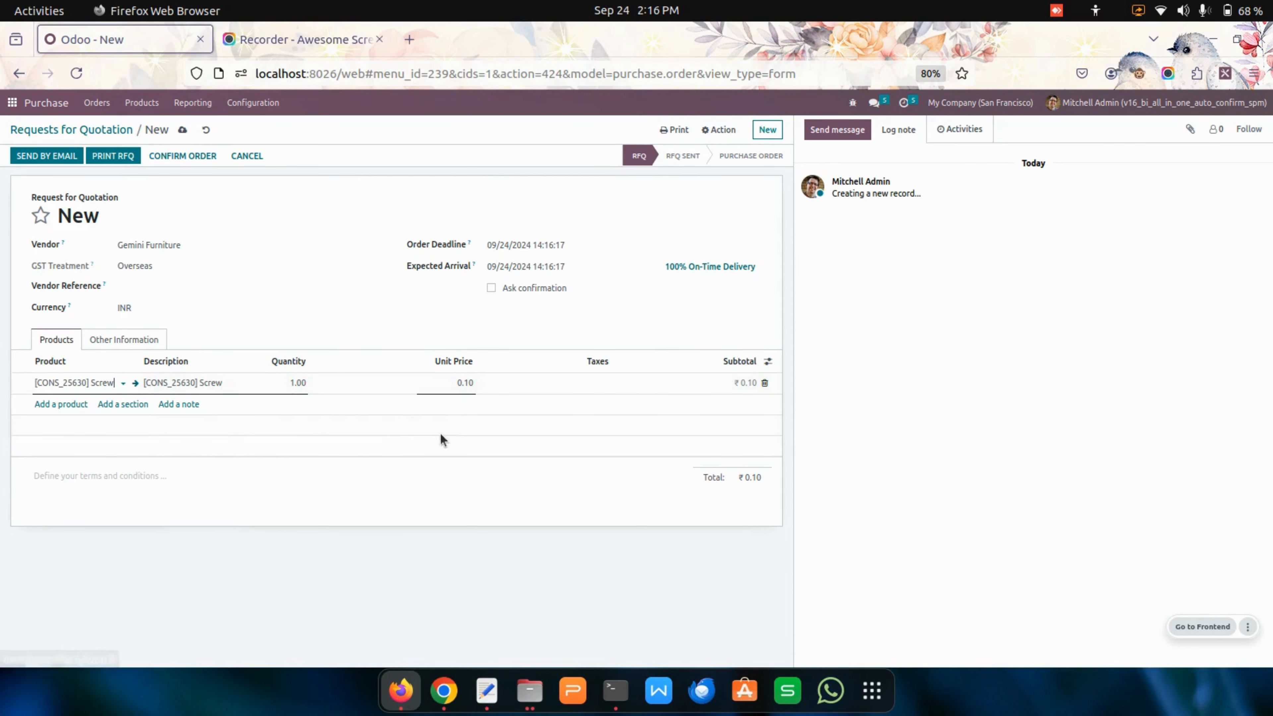
click(191, 131)
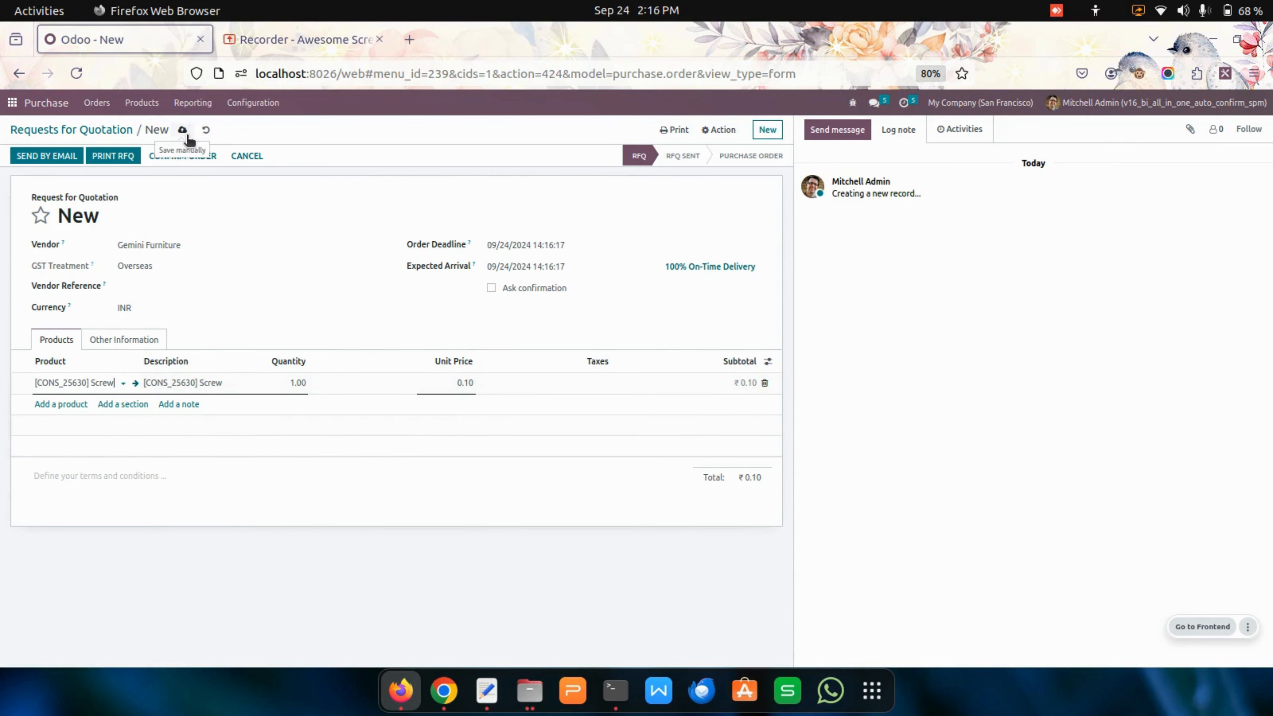
click(85, 129)
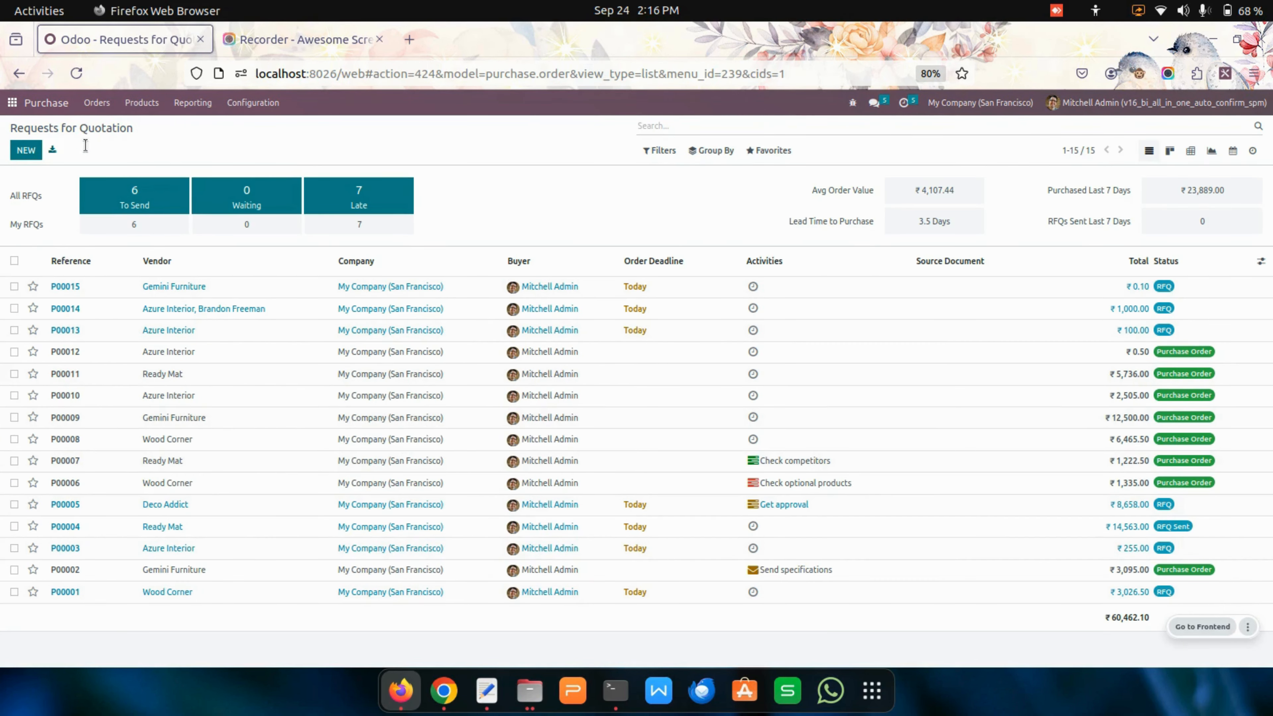
Run Auto confirm Purchase order on the two newest requests for quotation, with the Bank journal and a warehouse selected
click(14, 287)
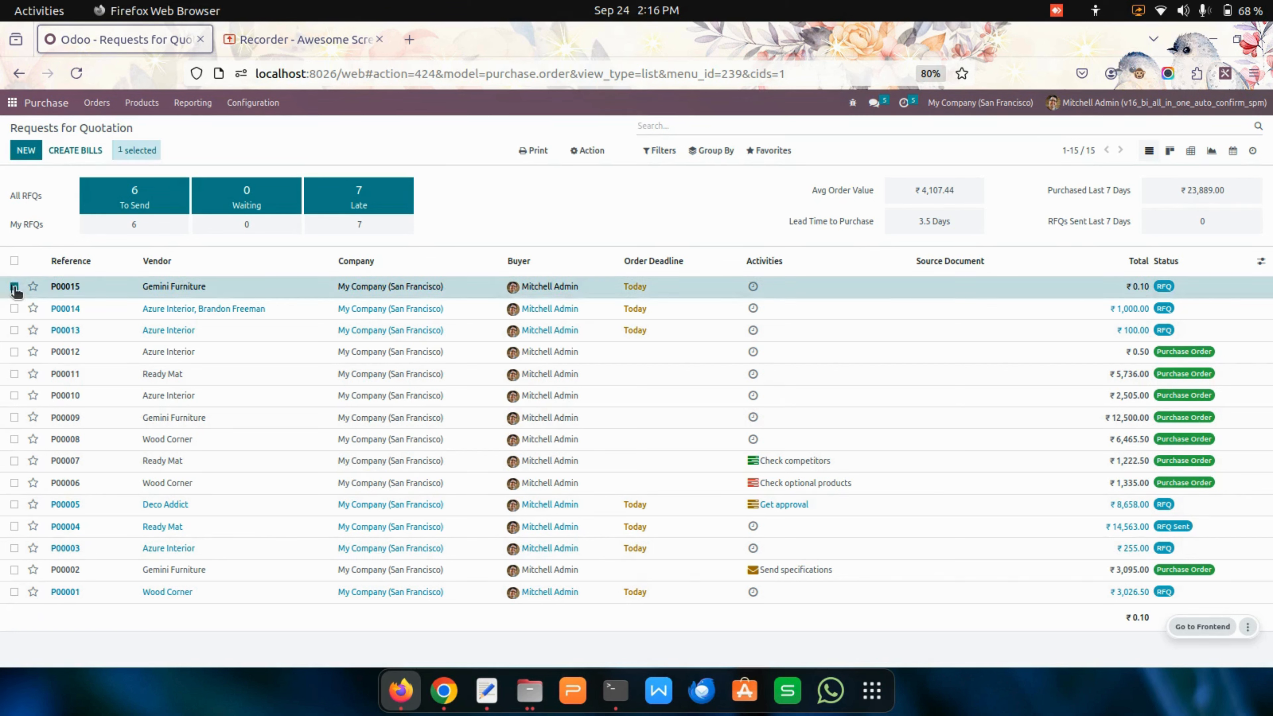
click(14, 308)
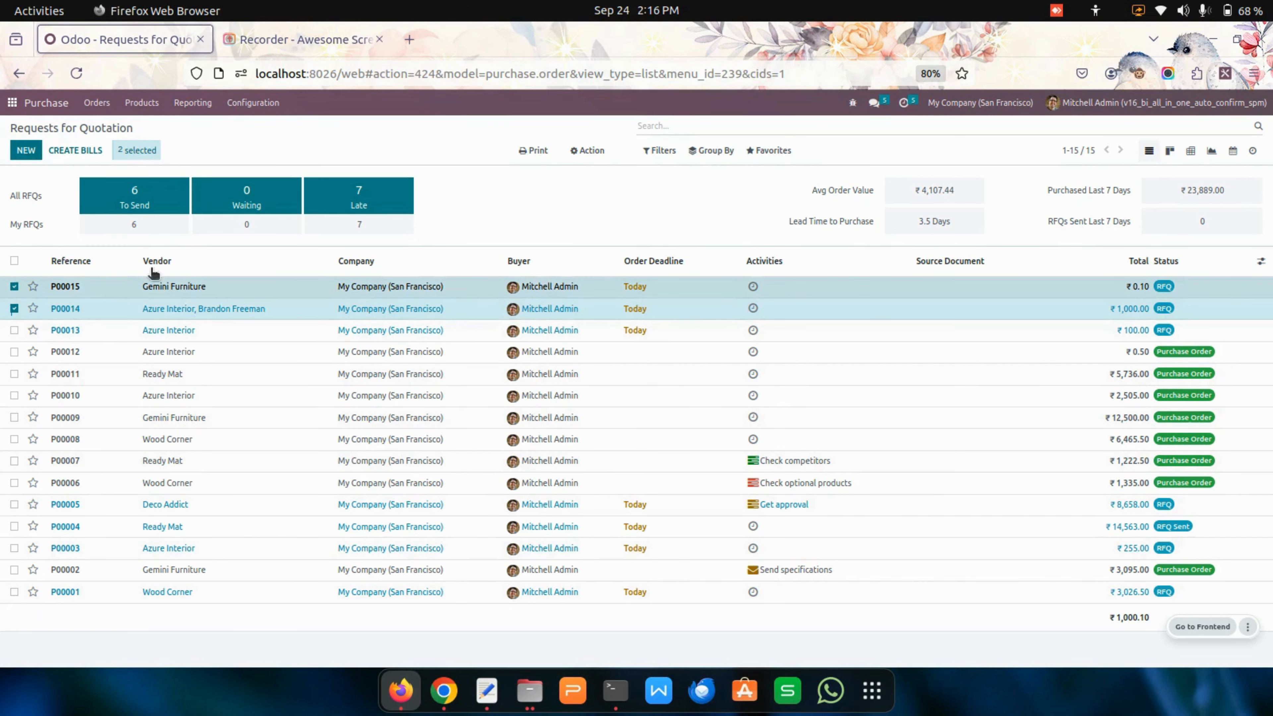
click(595, 151)
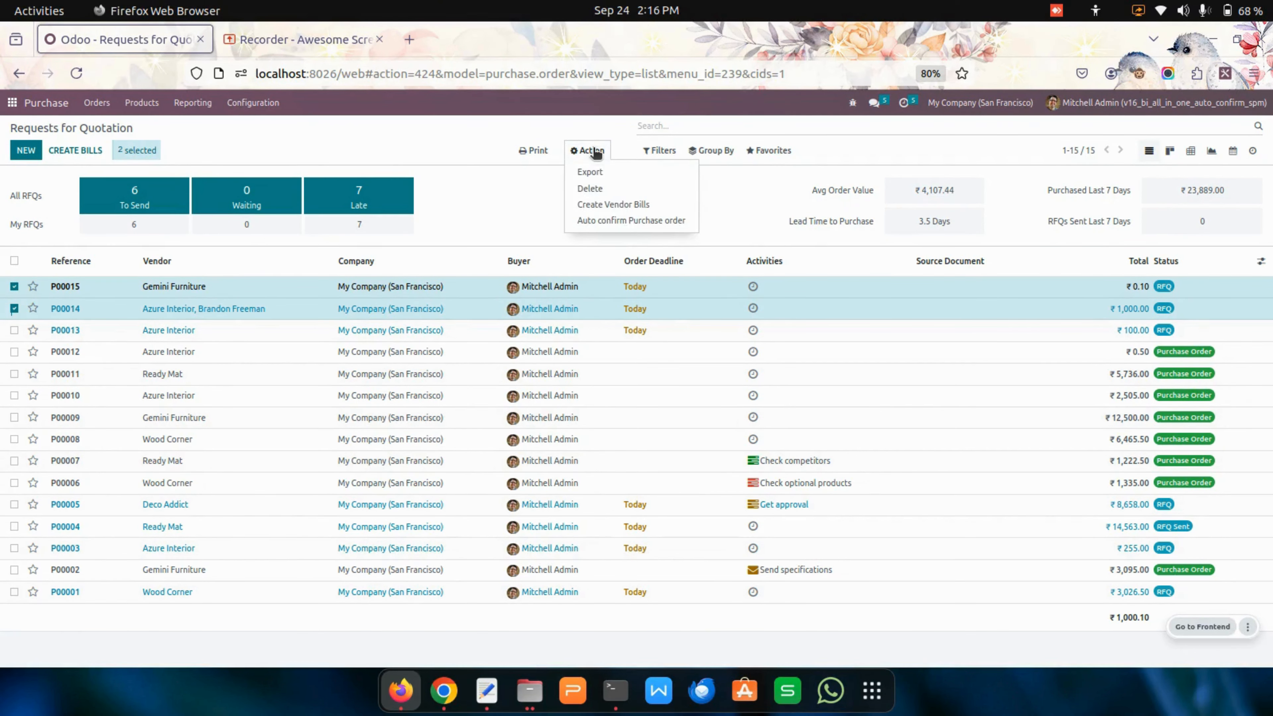
click(625, 220)
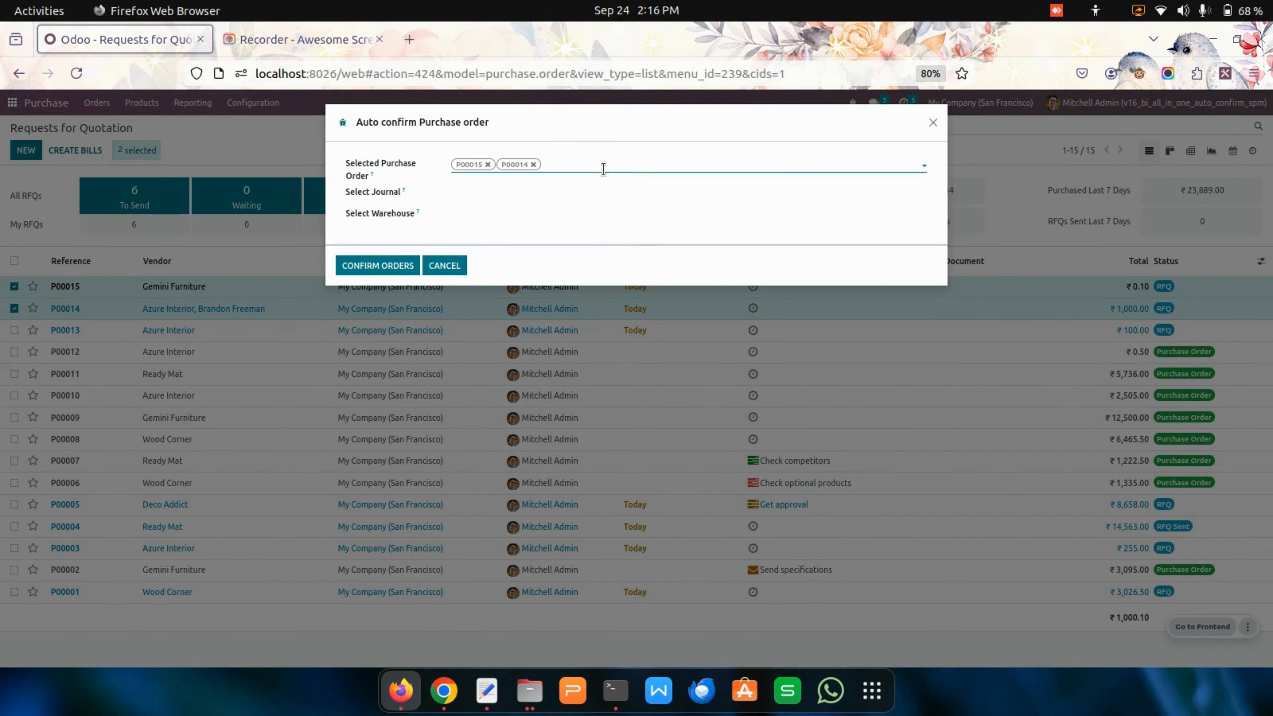
click(588, 168)
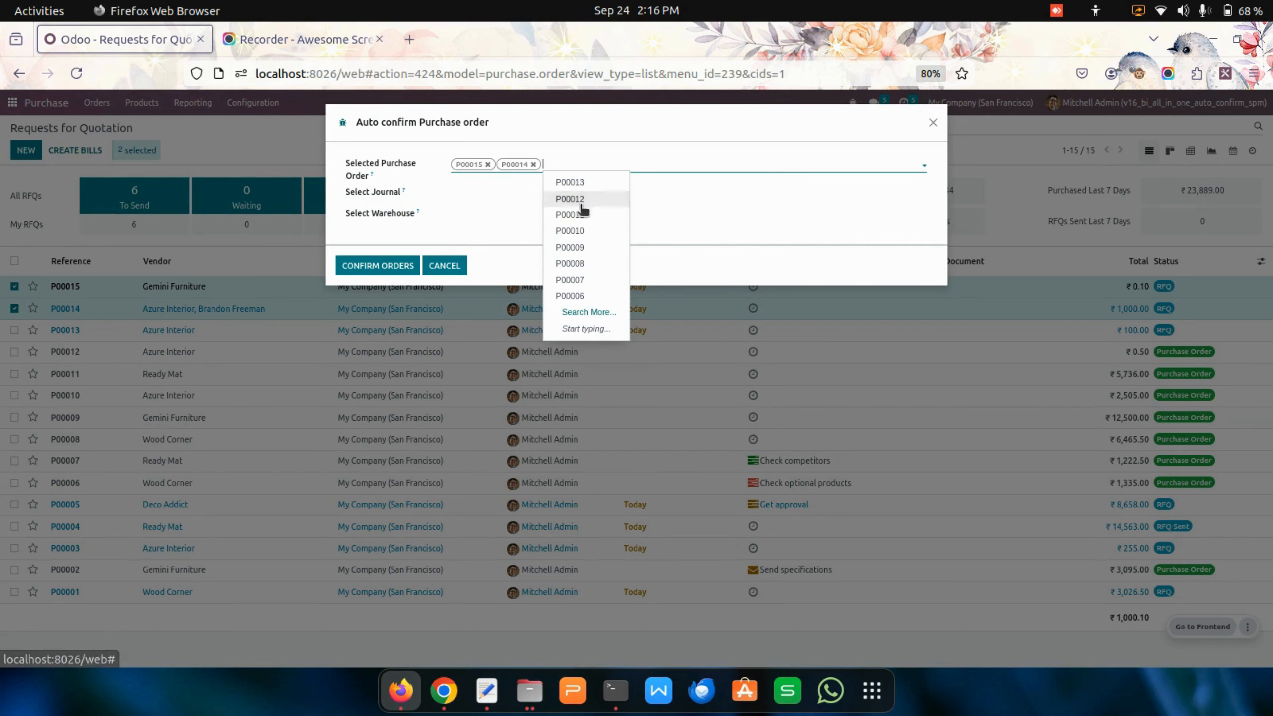
click(498, 192)
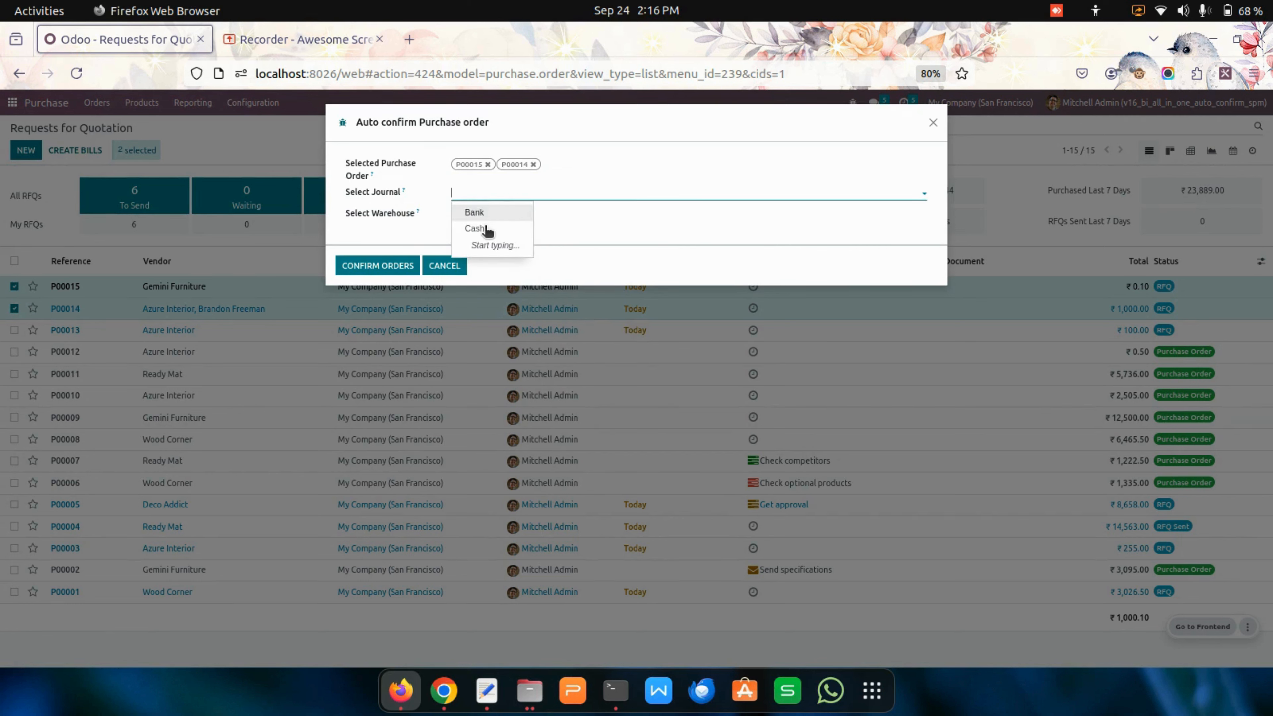
click(500, 216)
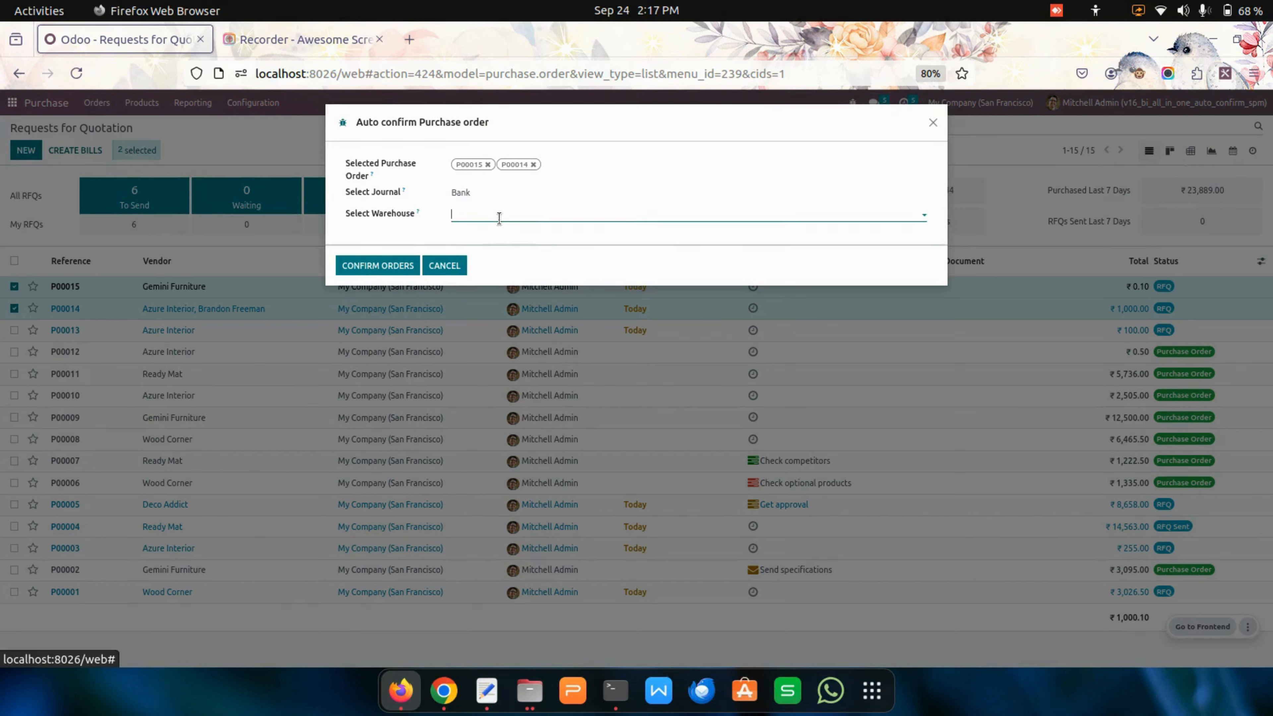
click(506, 238)
click(396, 262)
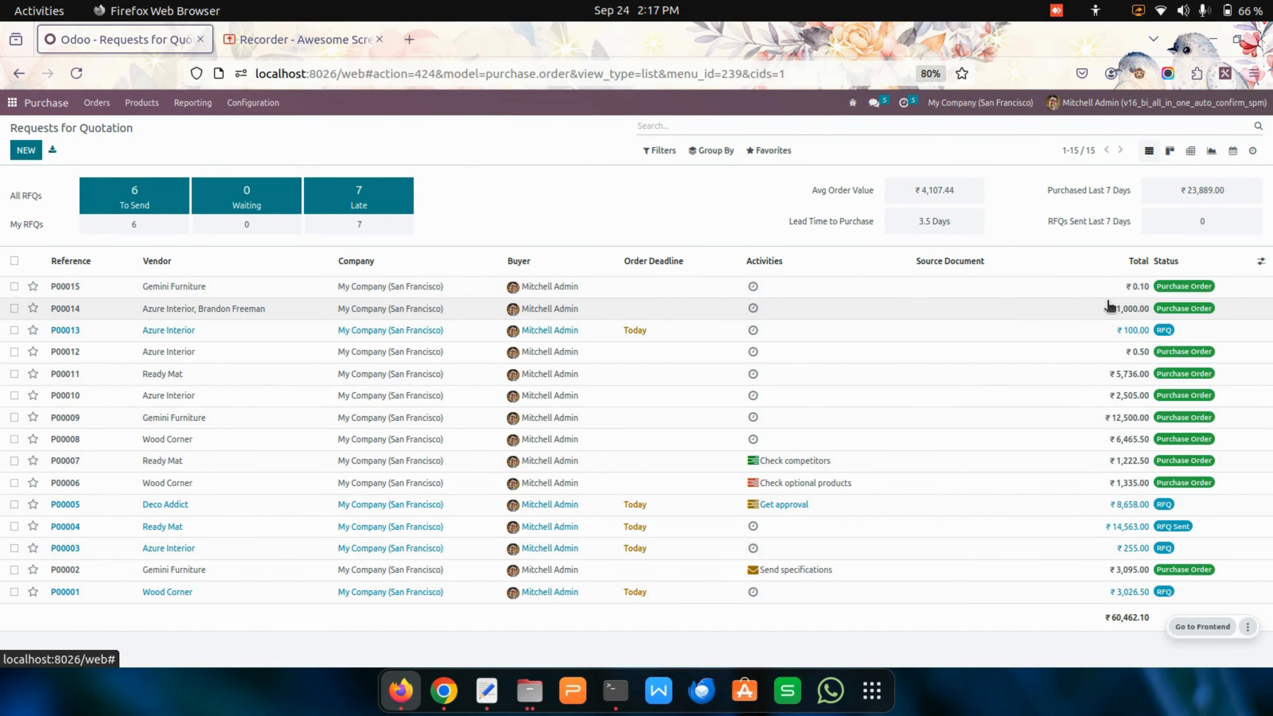
Open the Azure Interior purchase order for the black Customizable Desk, check its receipt, and return to the order
click(1190, 307)
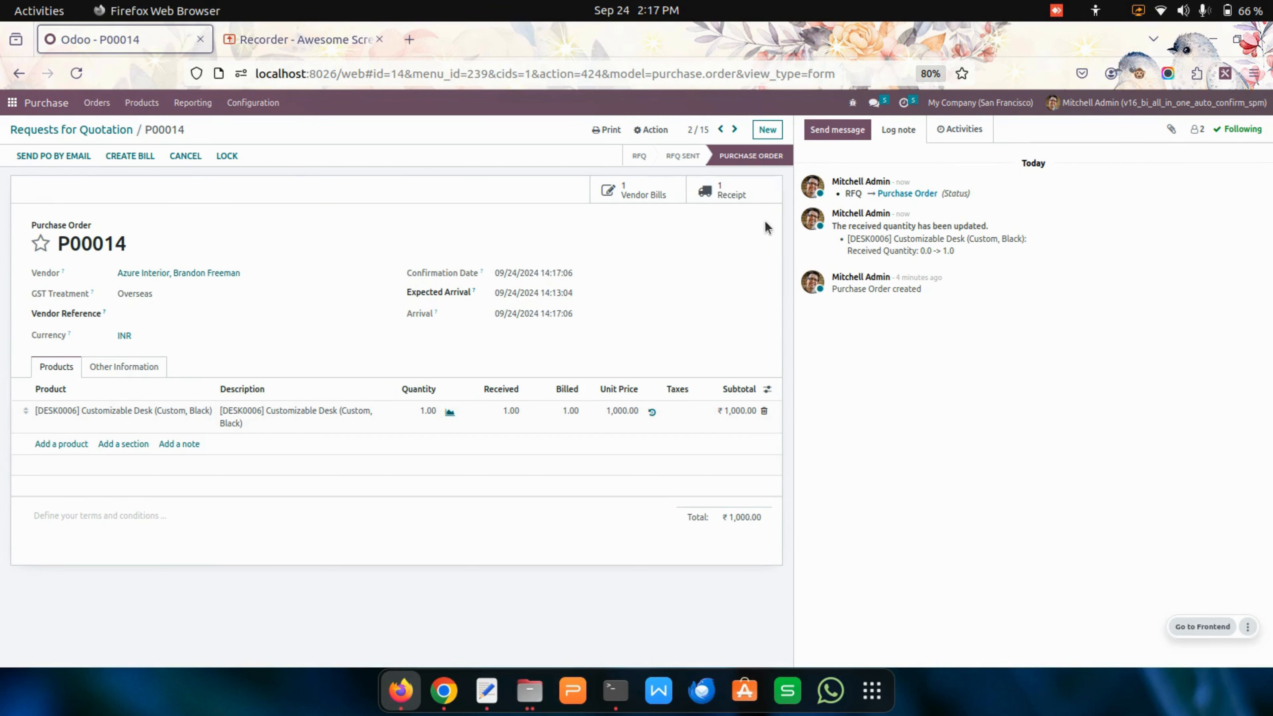
click(728, 191)
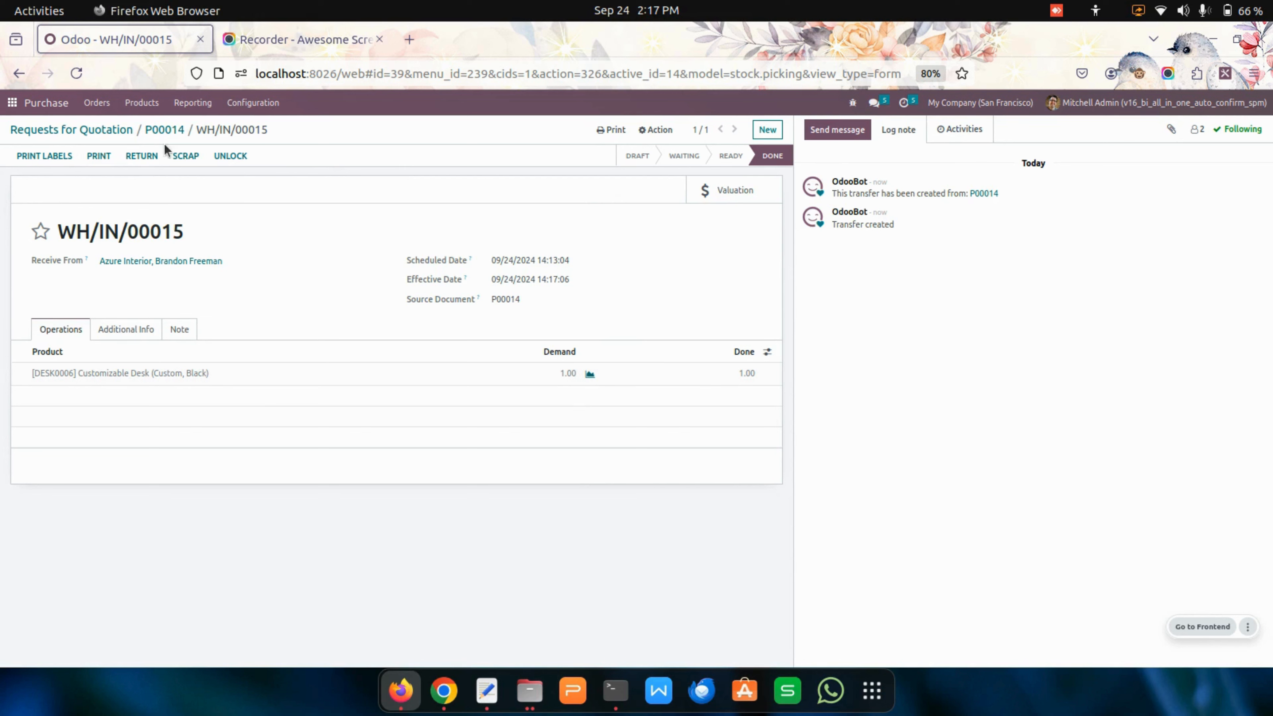
click(168, 129)
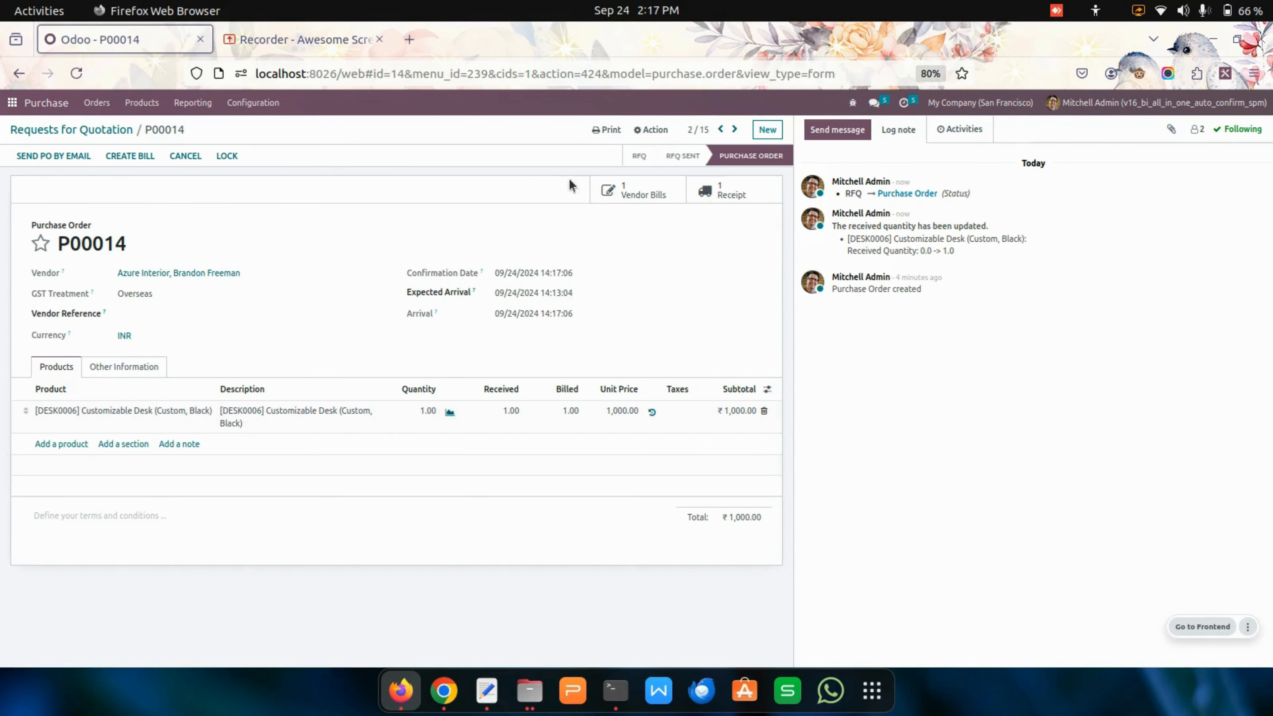
Check the purchase order's vendor bill and its payment journal entry info, and return to the requests for quotation list
click(614, 189)
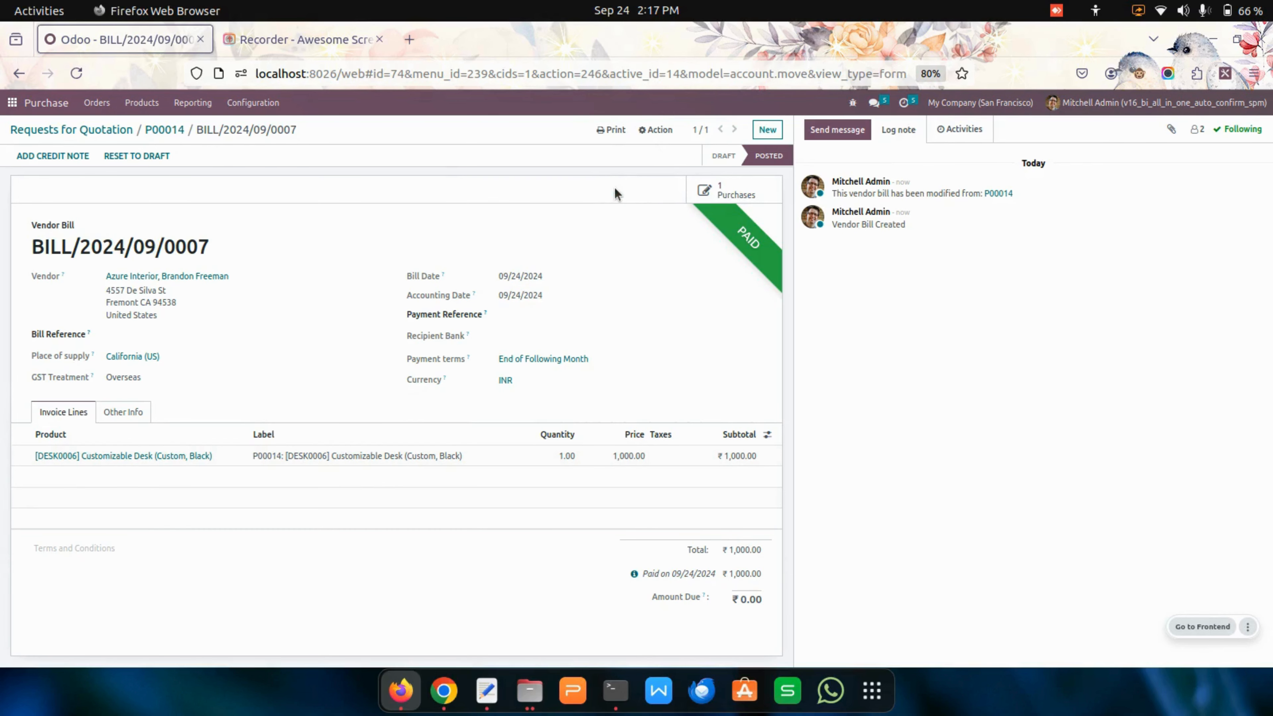
click(635, 574)
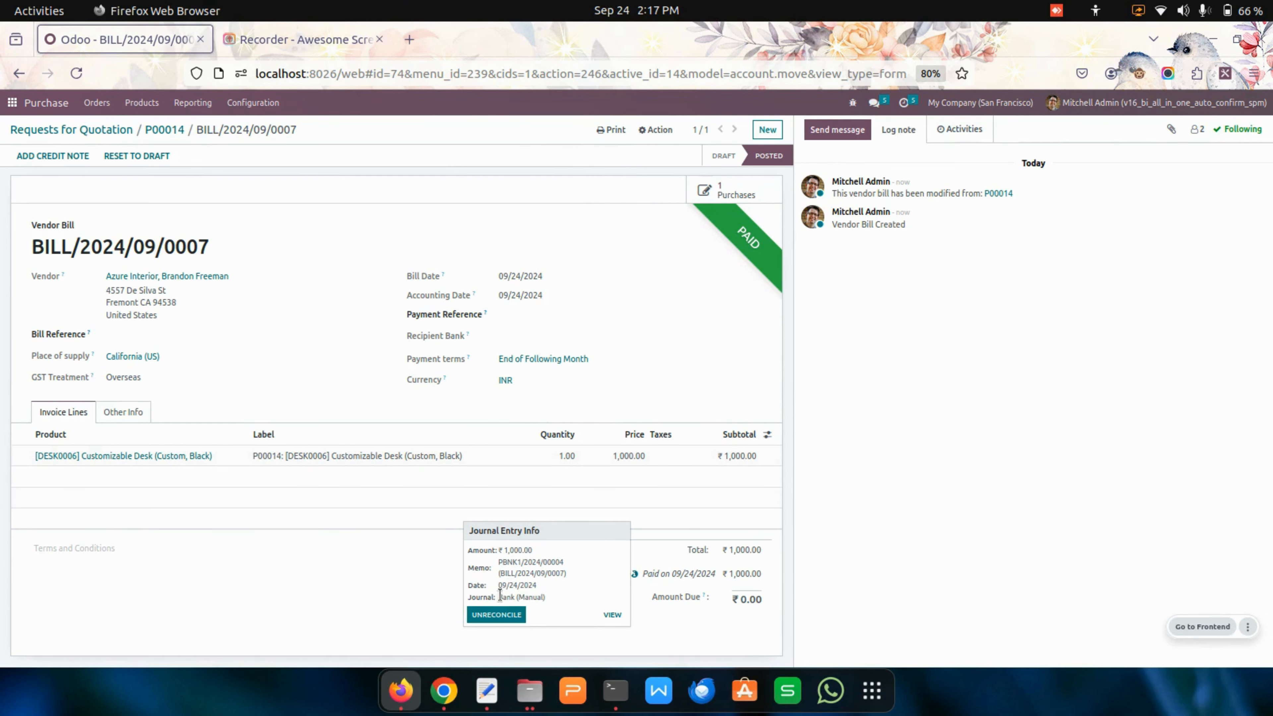
click(385, 540)
click(164, 130)
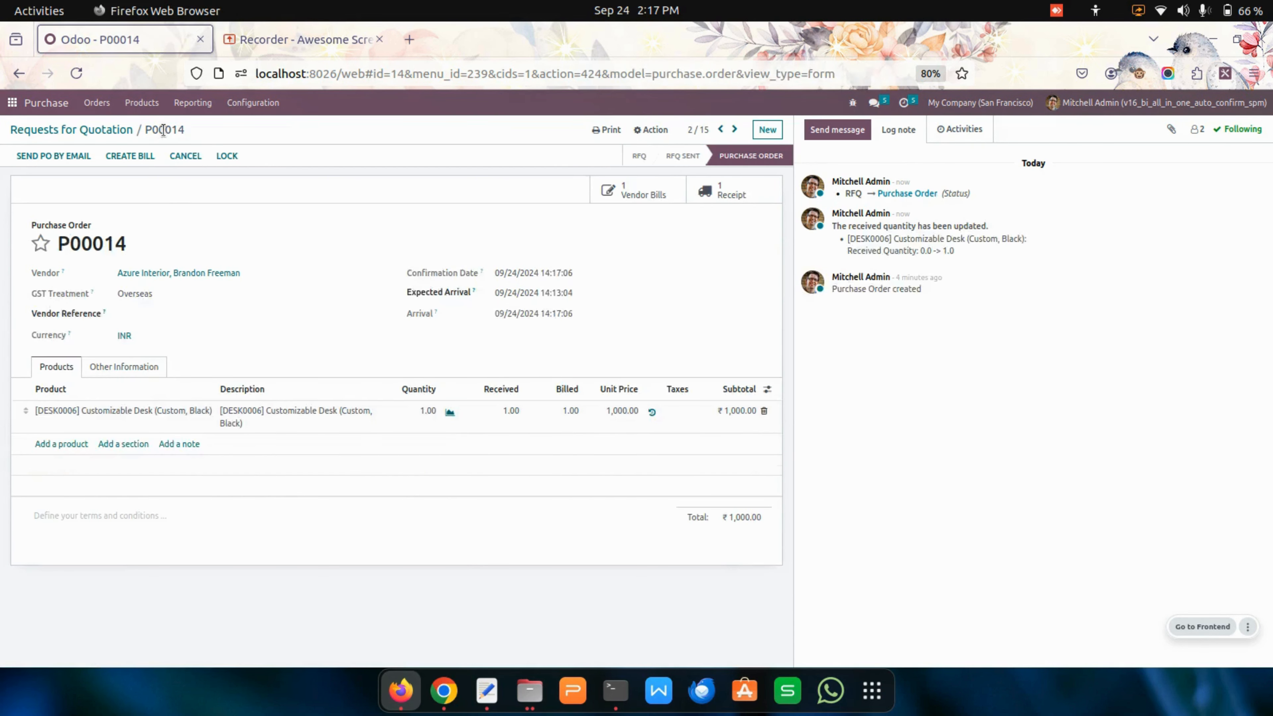
click(124, 132)
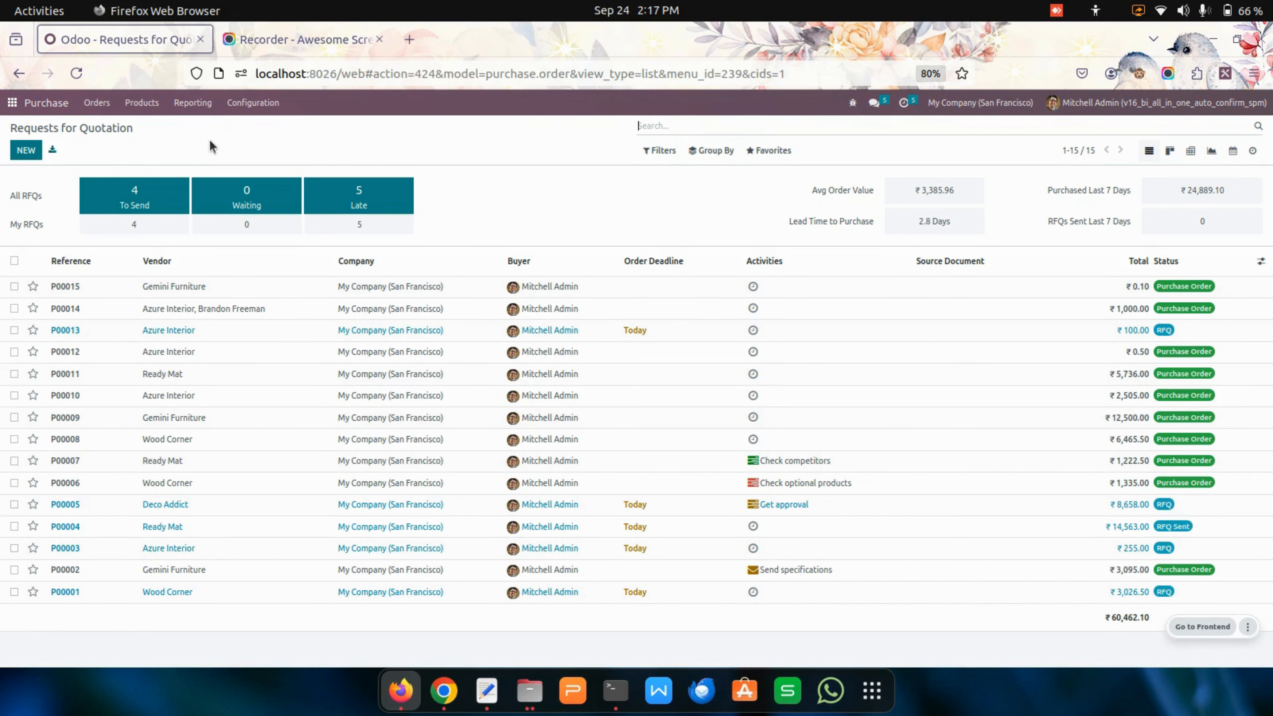
Switch to the Manufacturing app and open the manufacturing orders list
click(12, 102)
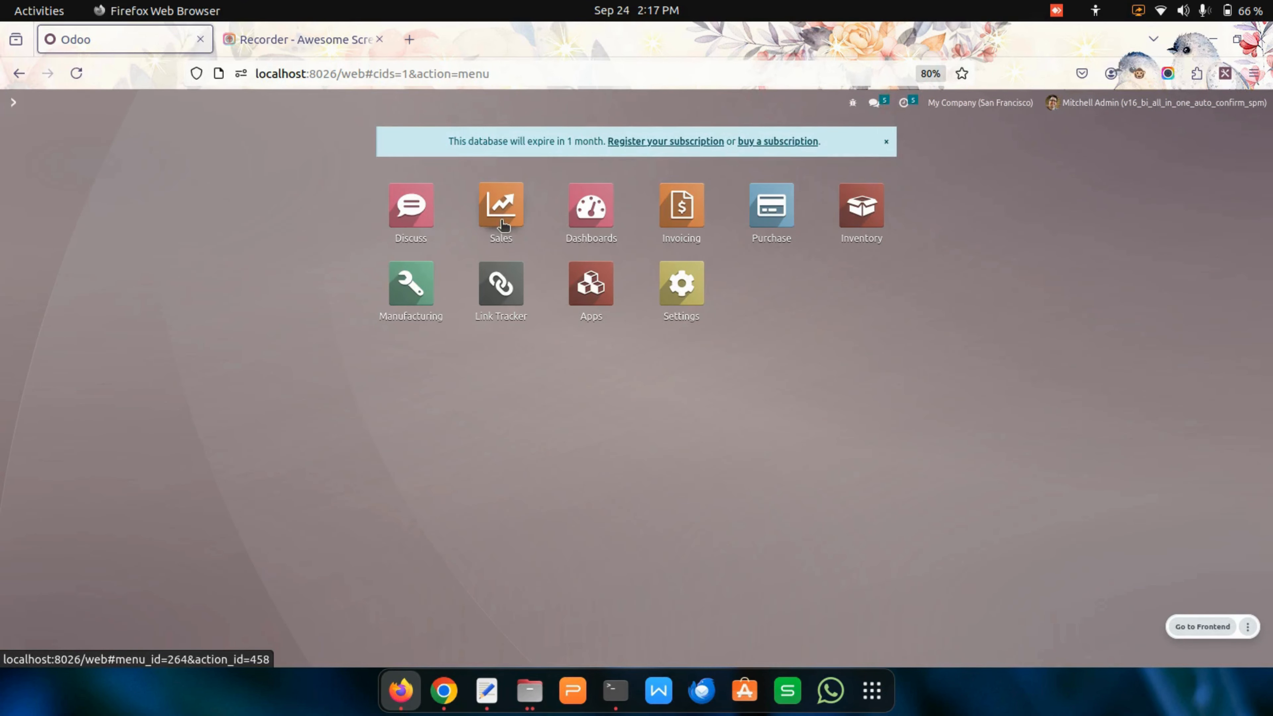
click(408, 314)
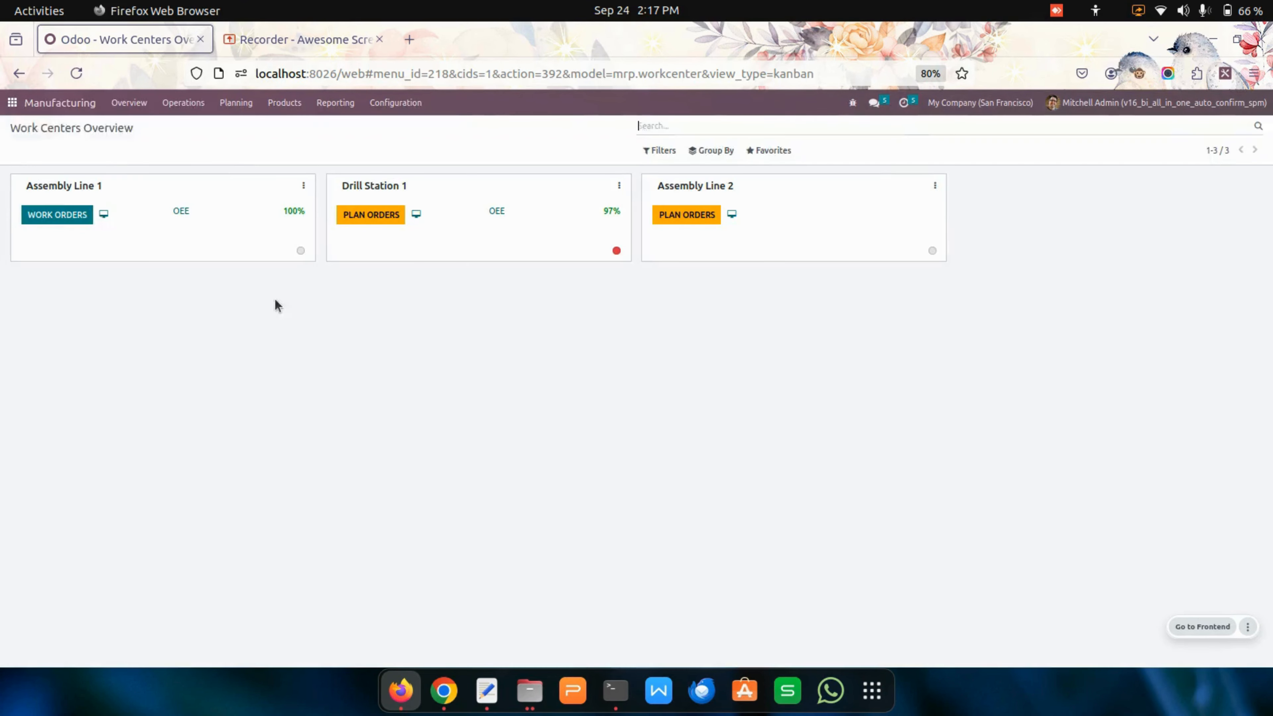
click(183, 102)
click(198, 127)
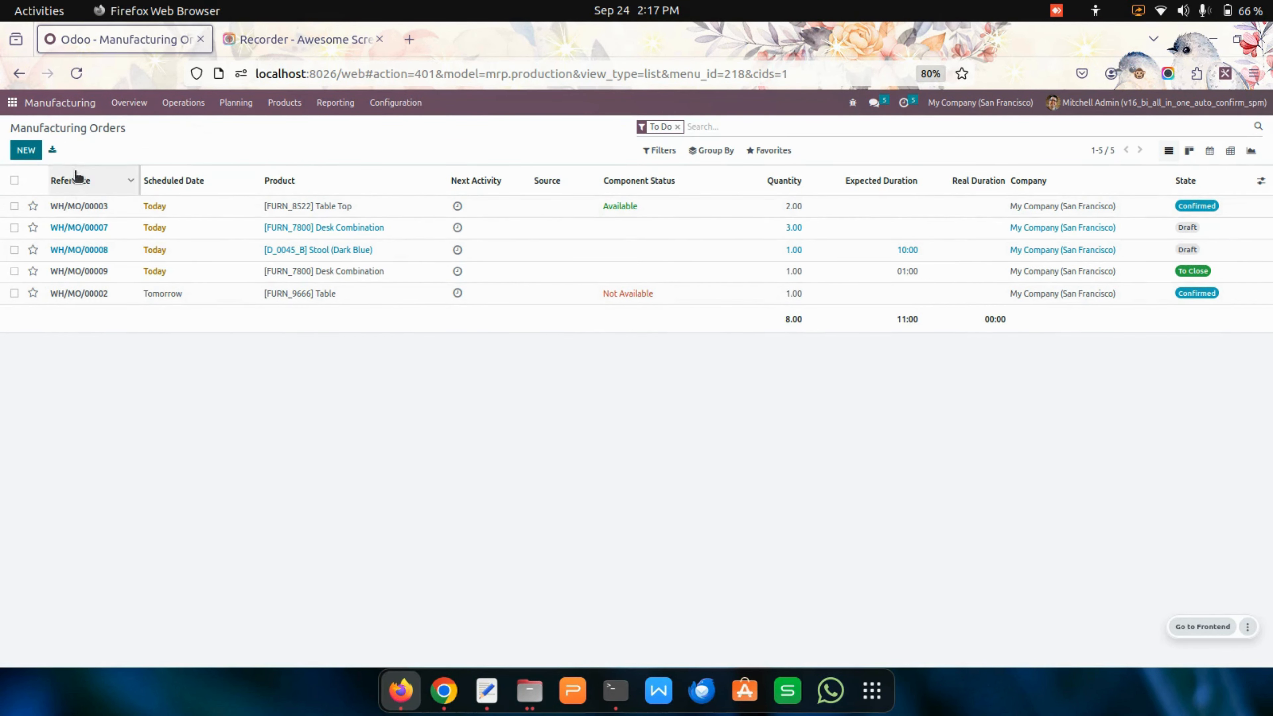
Create and save a new manufacturing order for the product [FURN_7800] Desk Combination
click(27, 150)
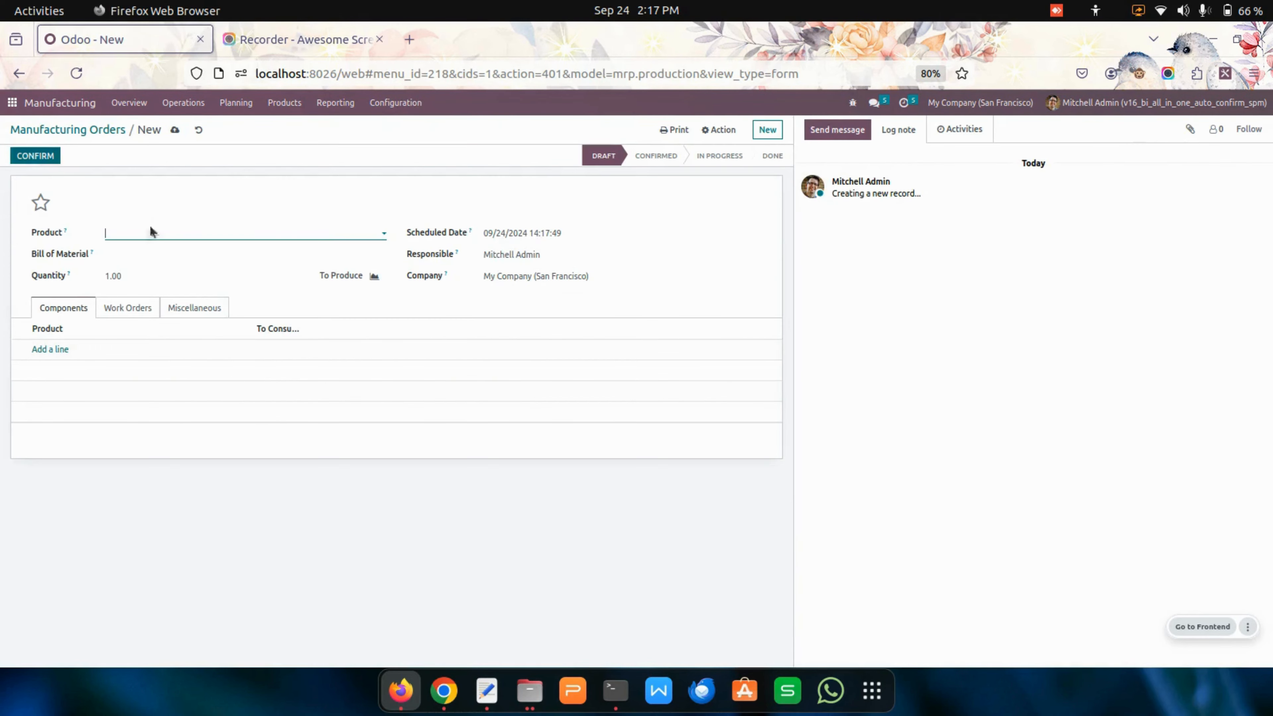
click(157, 232)
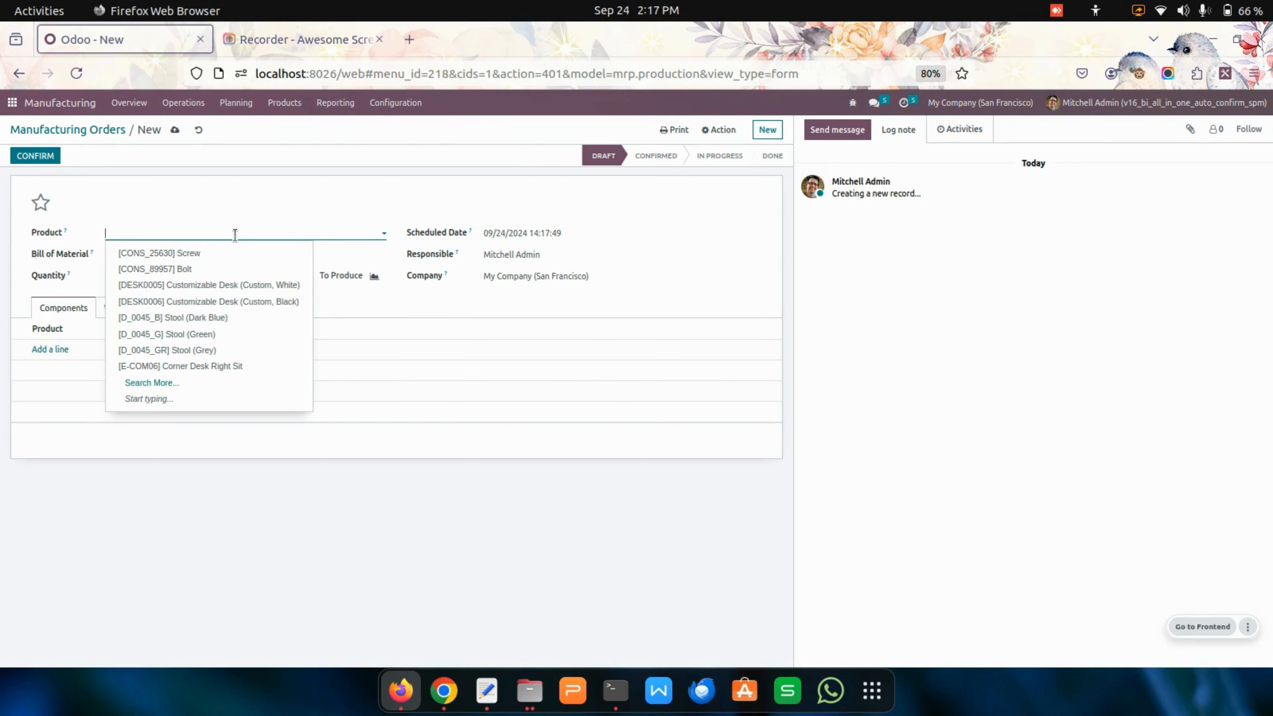
text(des)
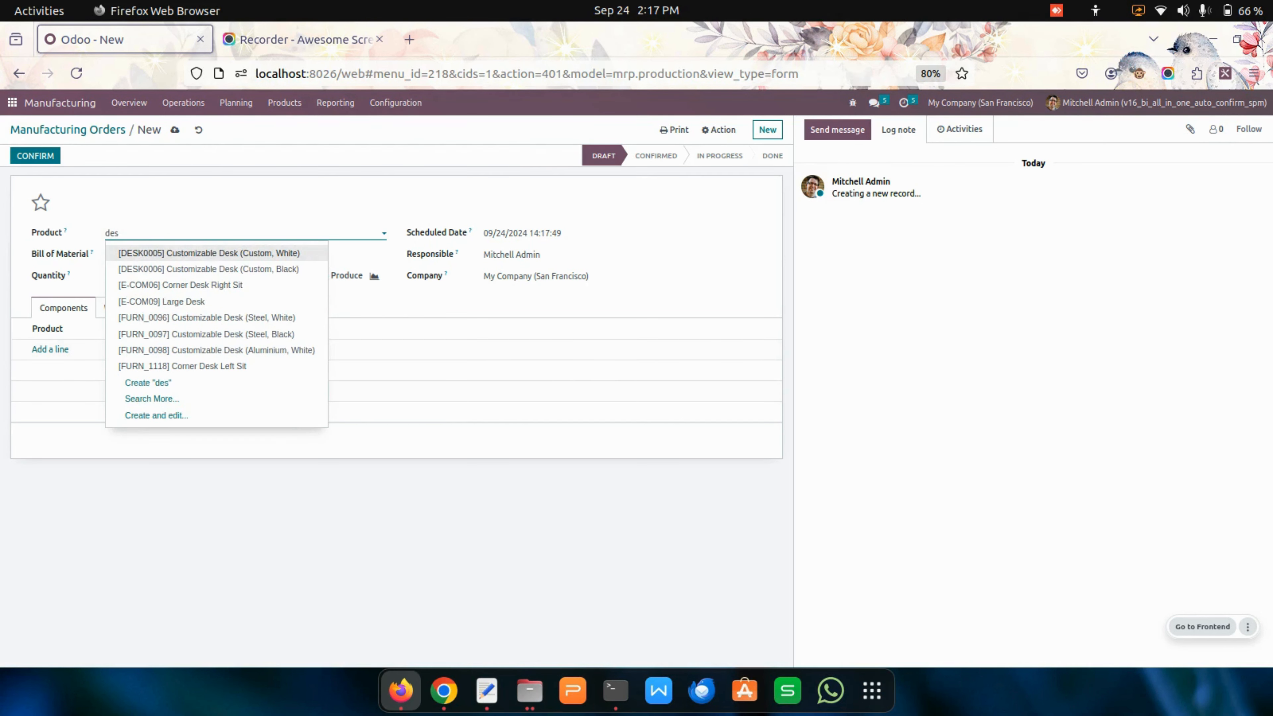
text(k com)
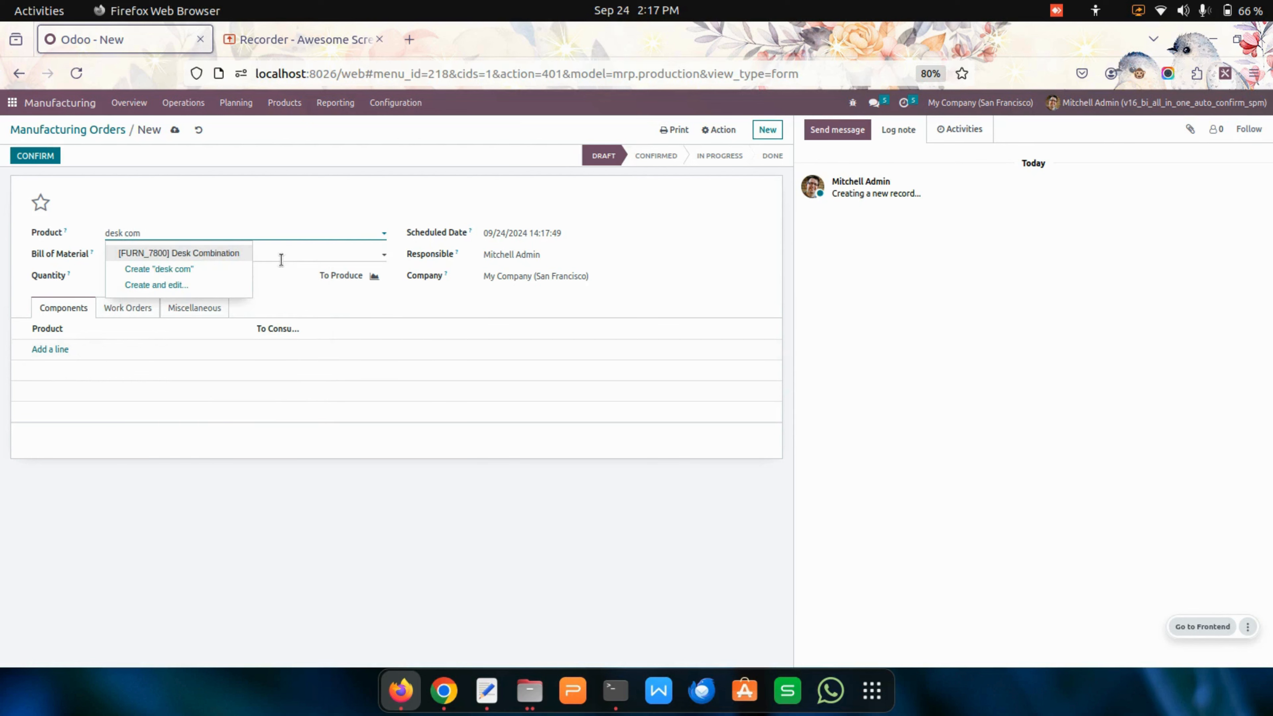
click(226, 252)
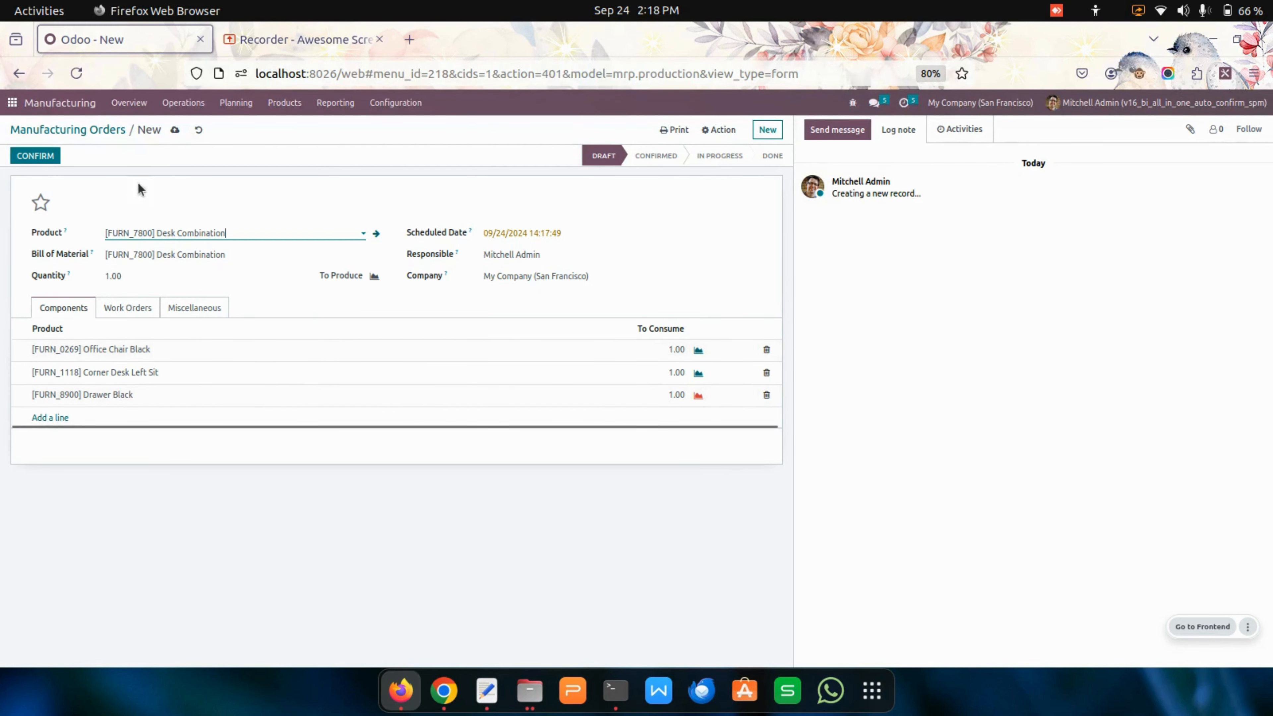
click(170, 129)
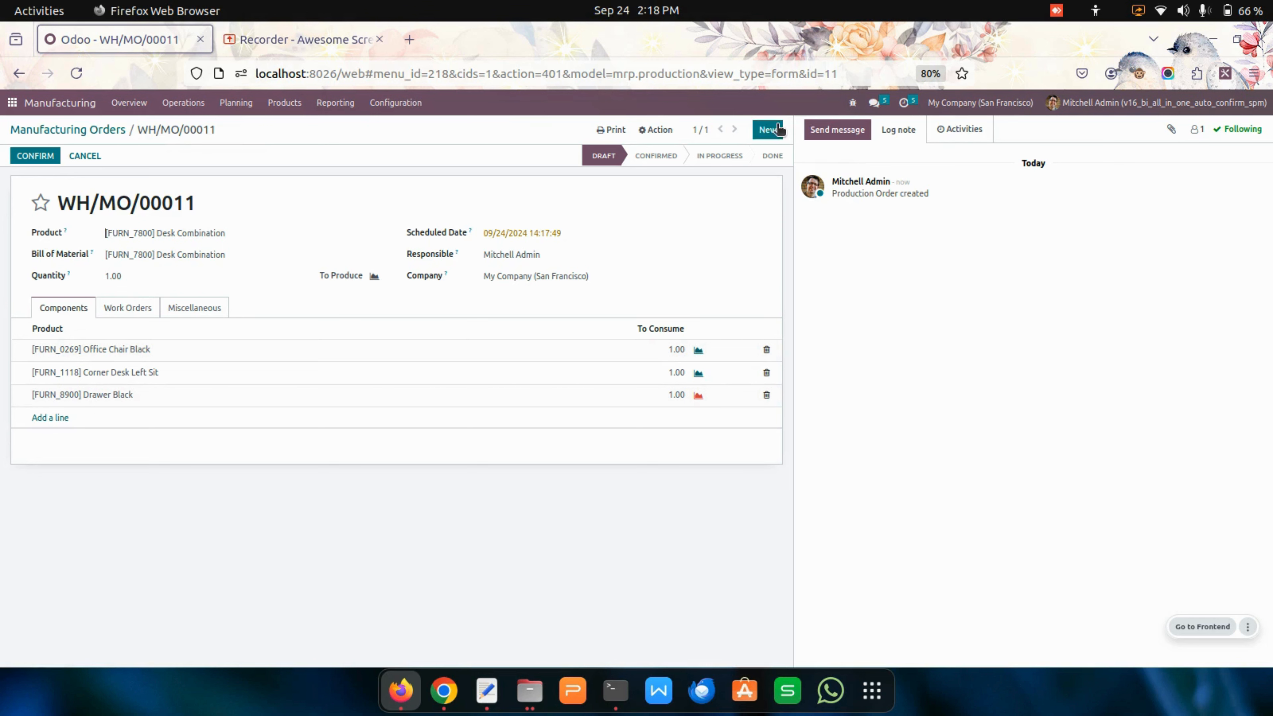
Create and save another manufacturing order for the product [FURN_8522] Table Top
click(768, 129)
click(206, 229)
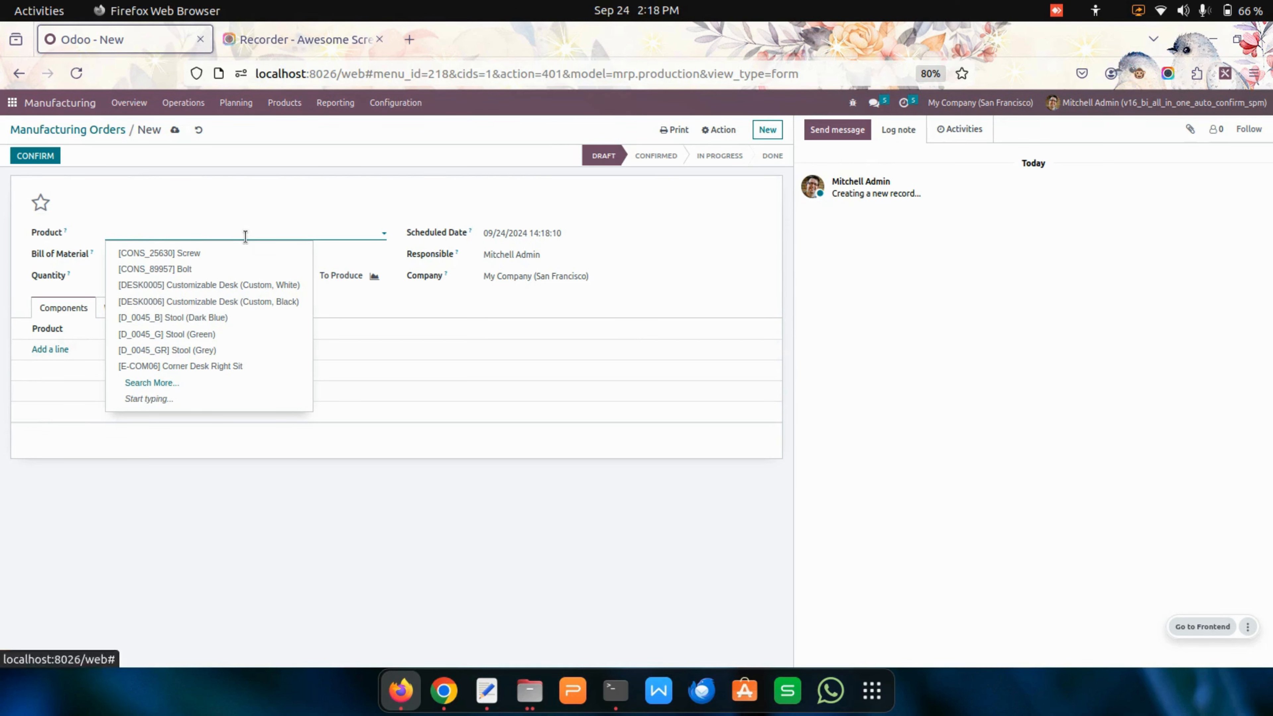
text(tab)
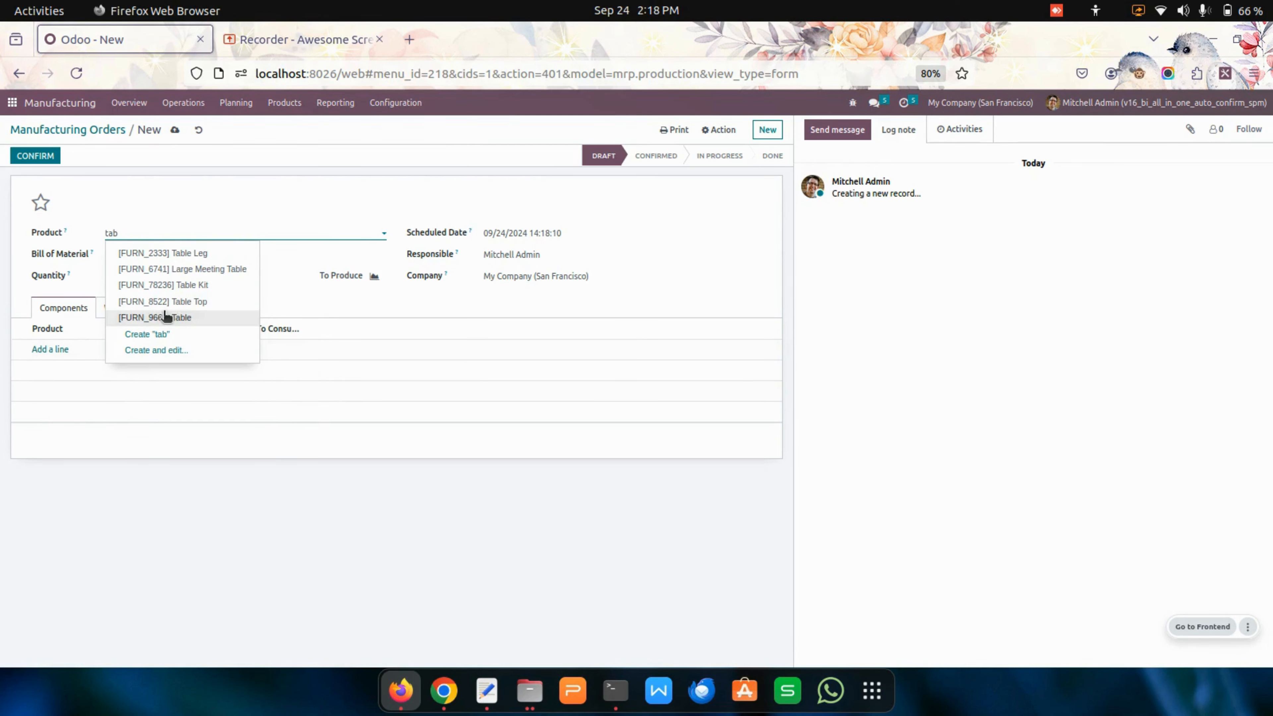
click(185, 315)
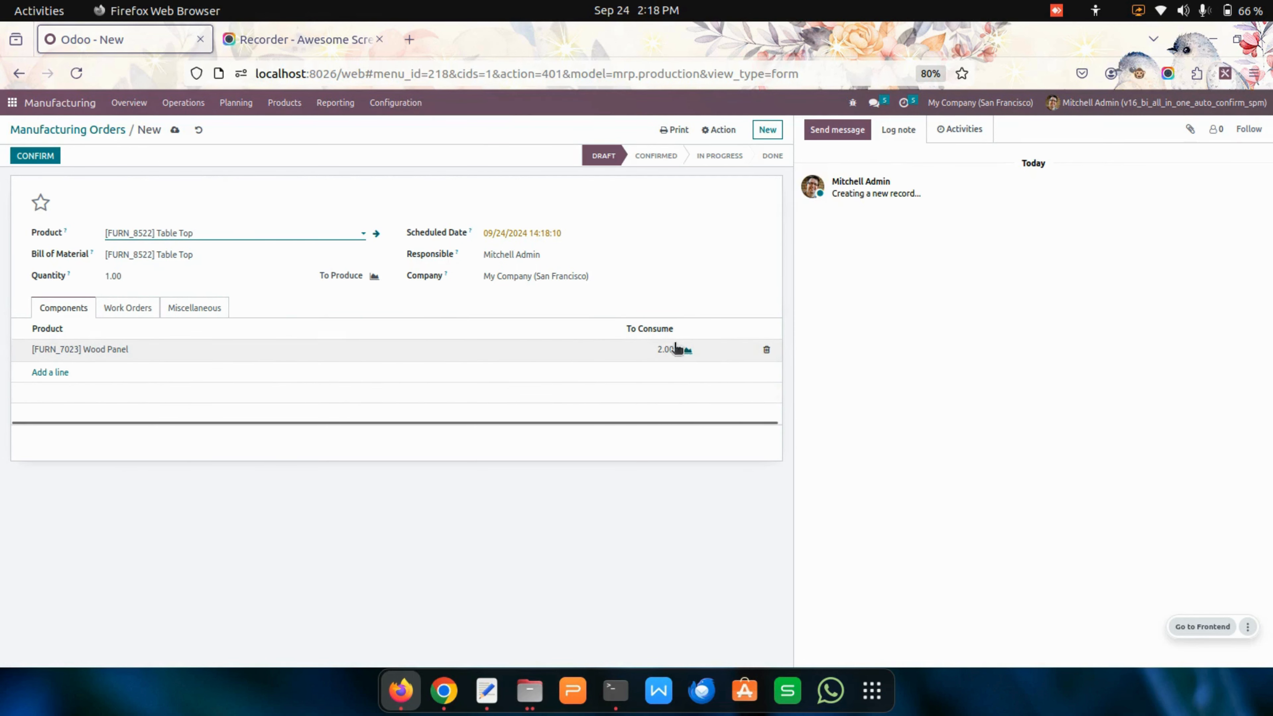
click(175, 131)
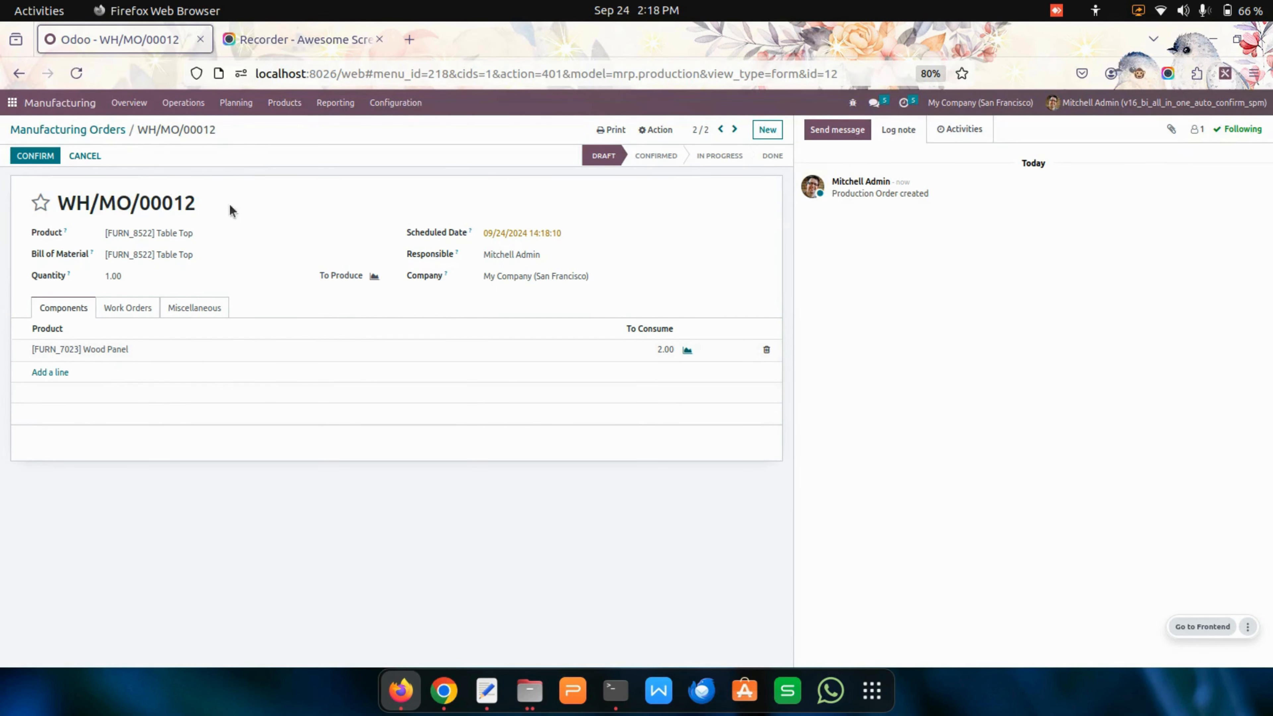
Clear the To Do filter from the manufacturing orders list and check the new draft [FURN_8522] Table Top order
click(93, 132)
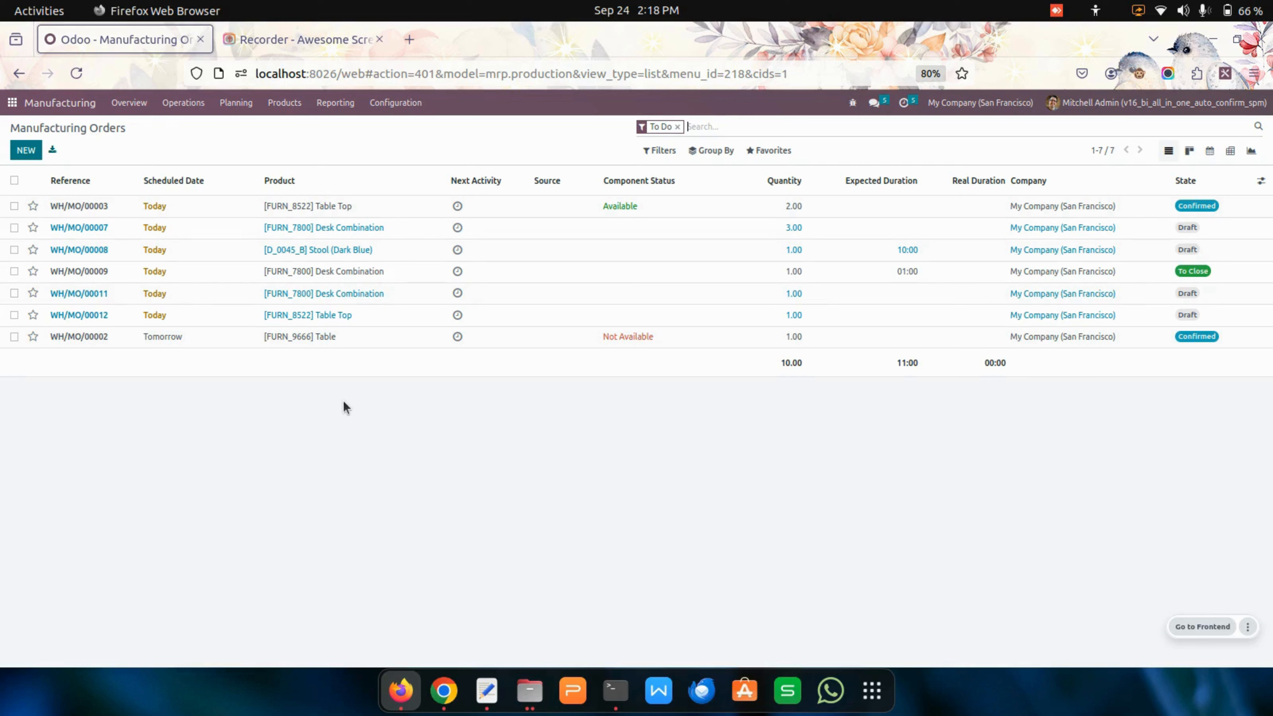
click(677, 127)
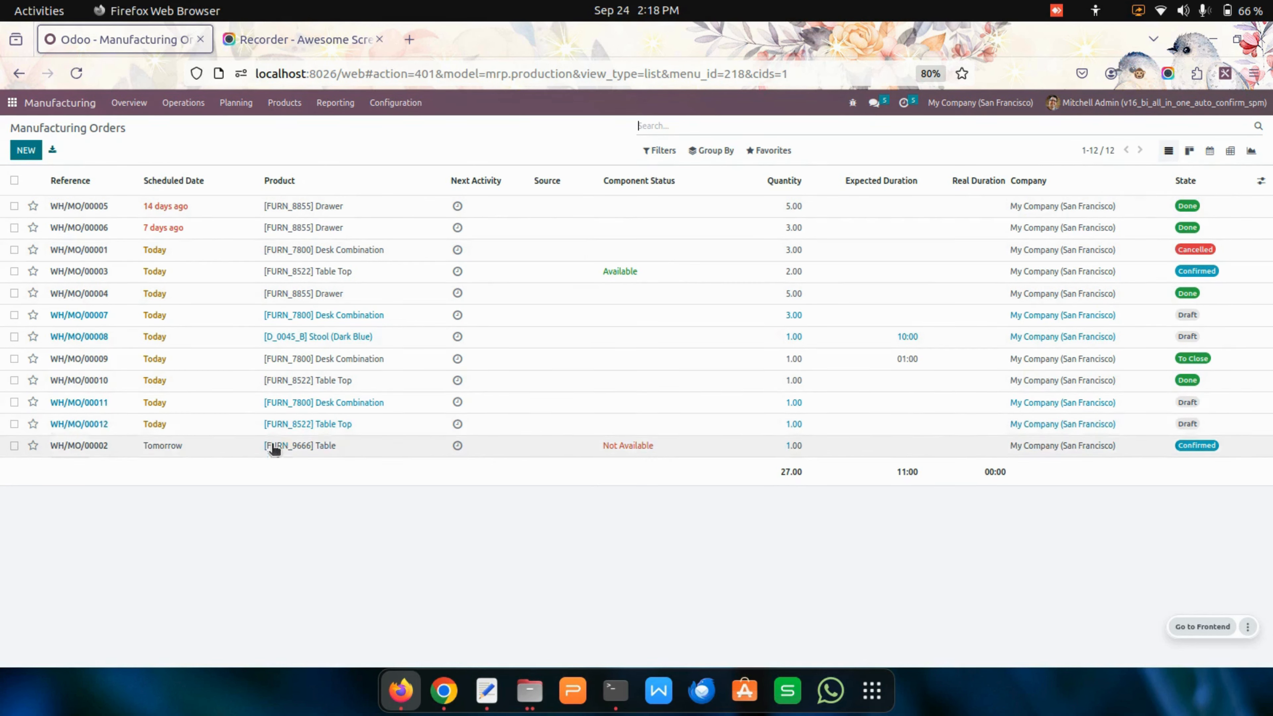
click(330, 423)
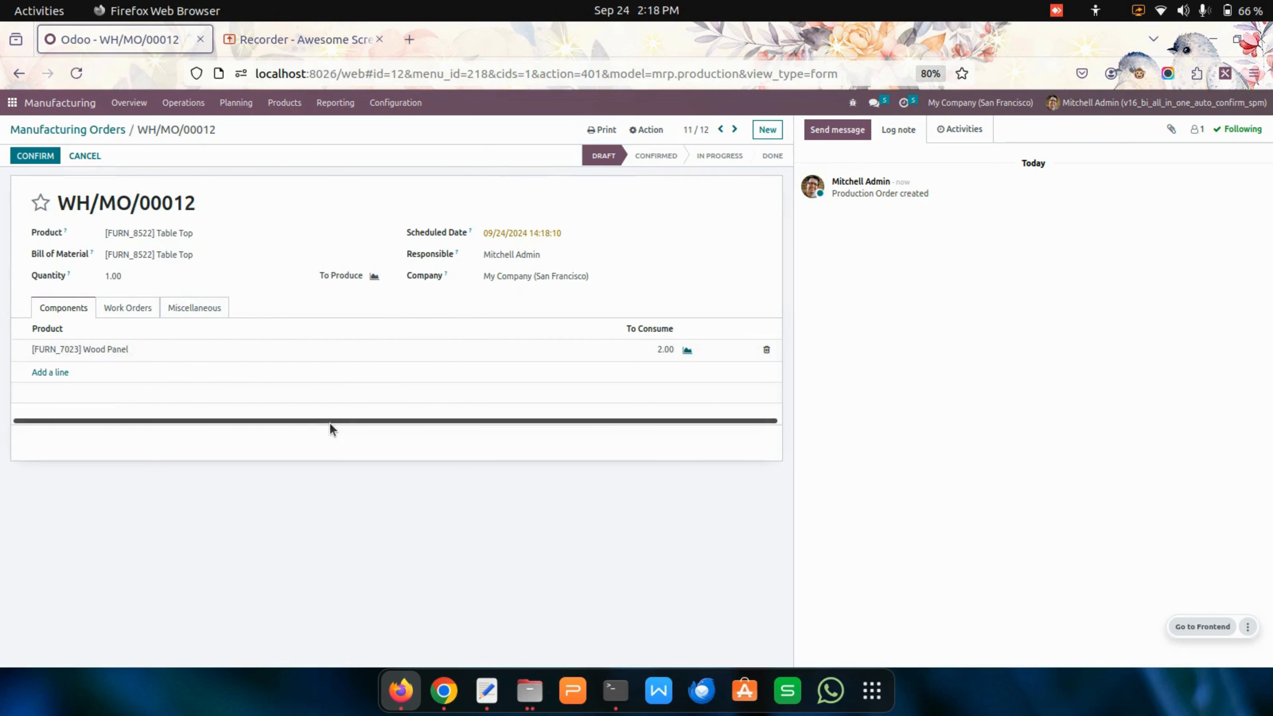
click(104, 128)
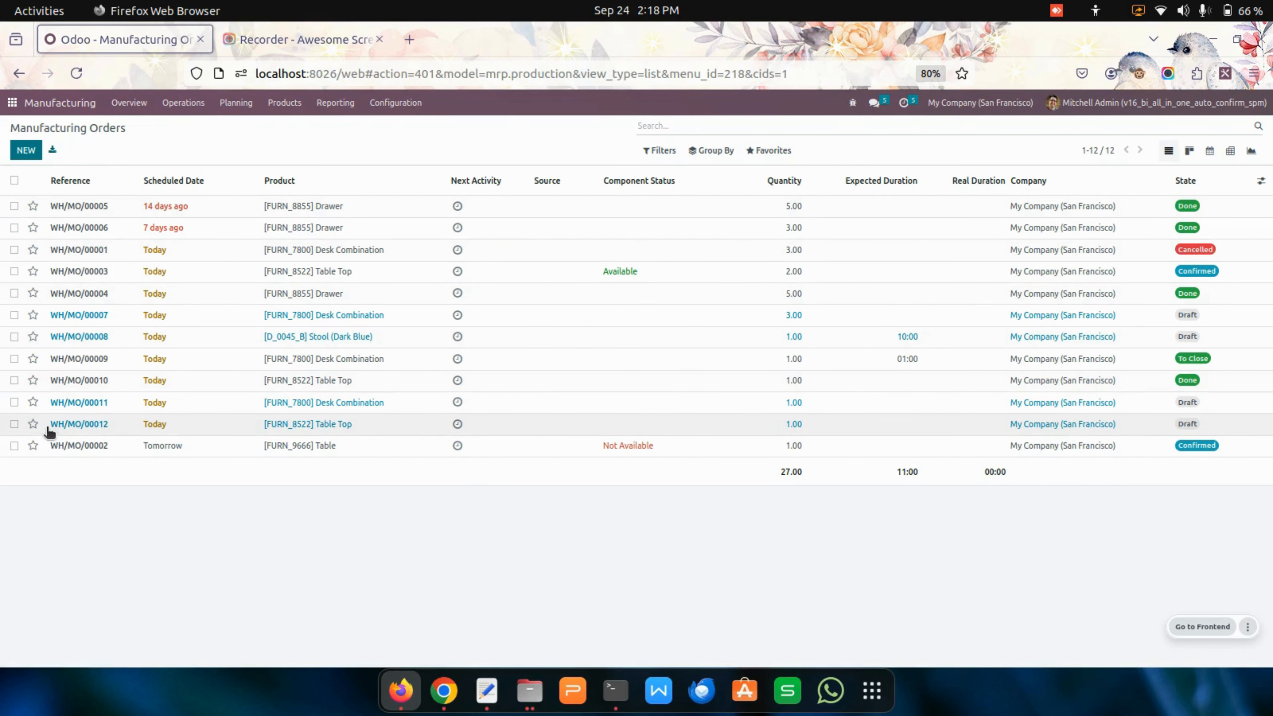
Auto-confirm the draft [FURN_8522] Table Top manufacturing order with the Available Quantity option
click(14, 425)
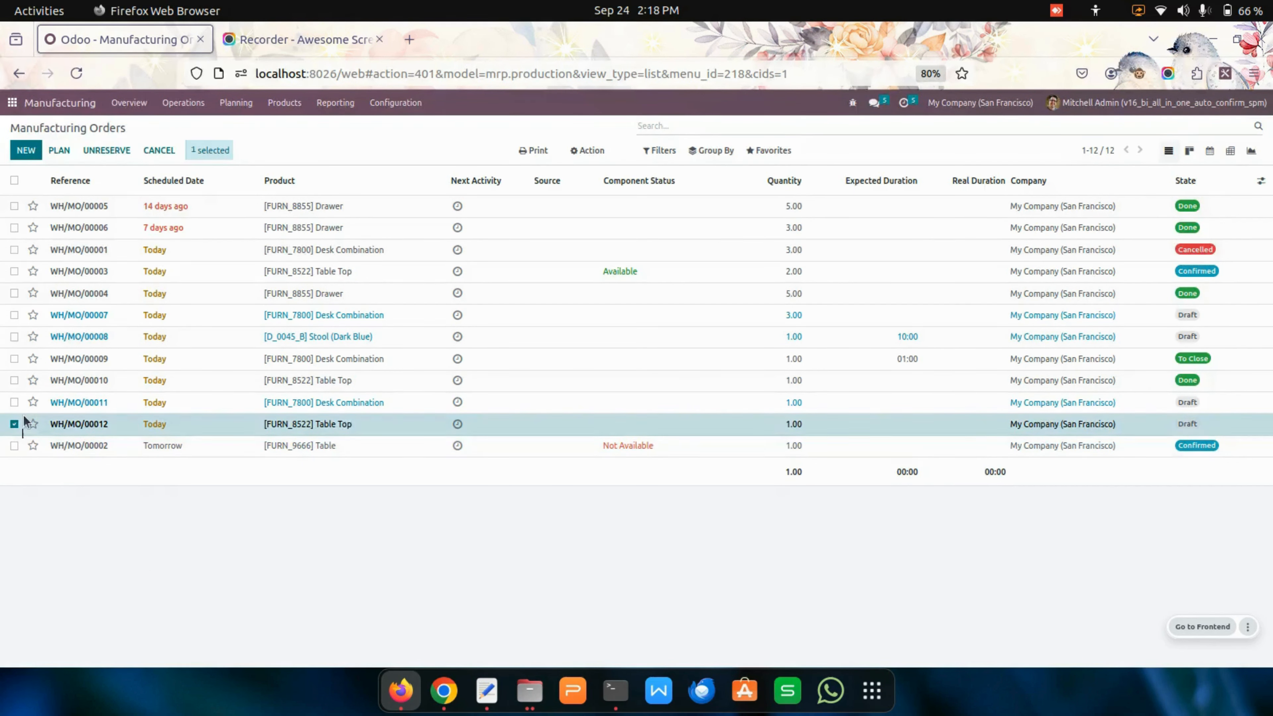
click(591, 152)
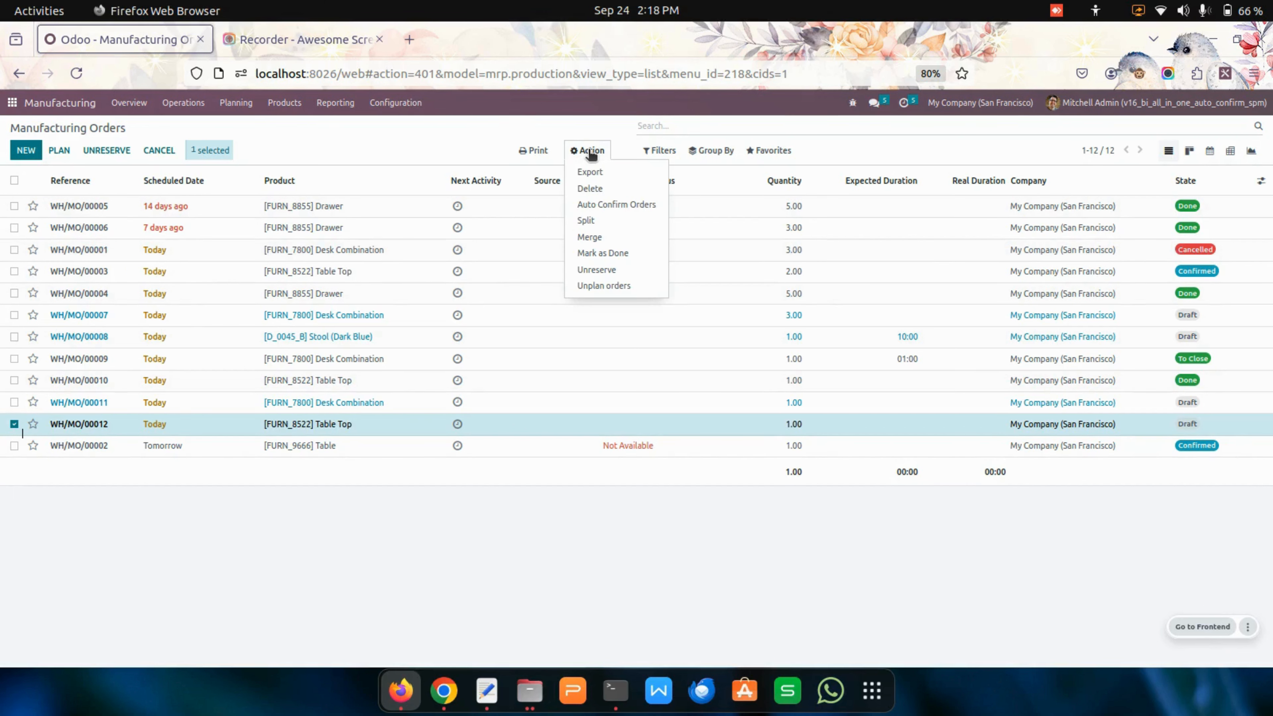
click(625, 208)
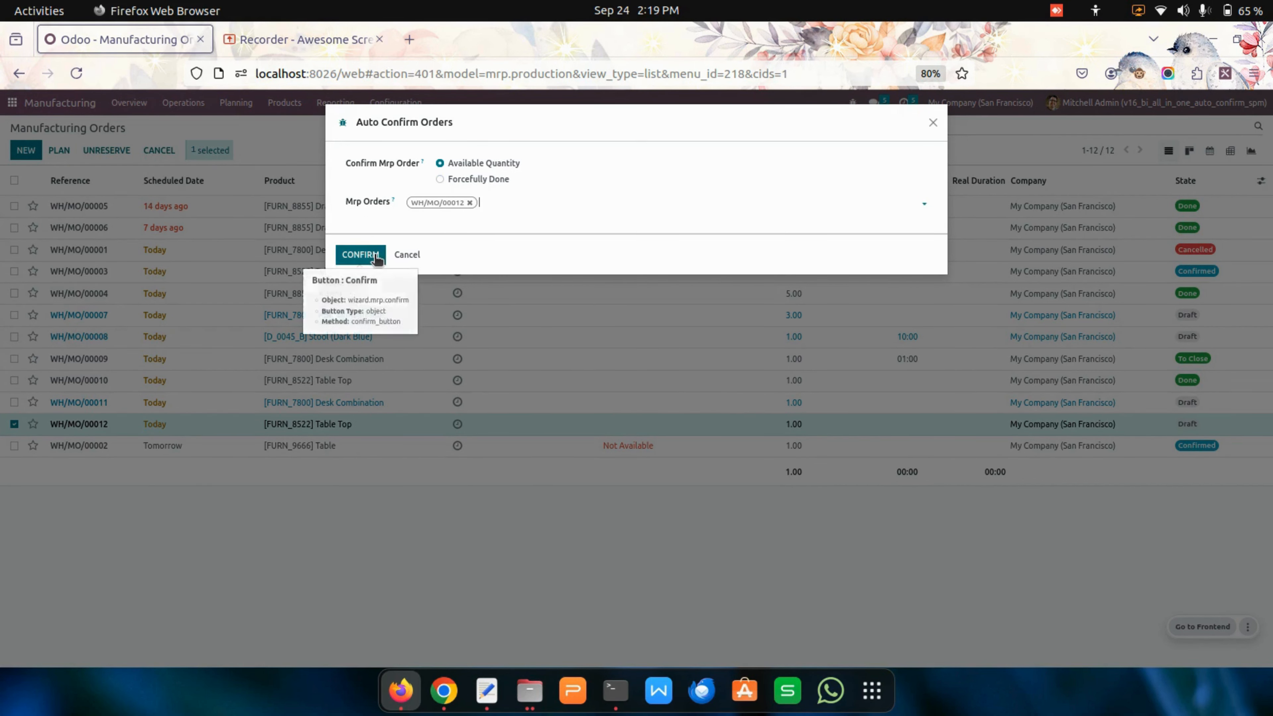
click(375, 257)
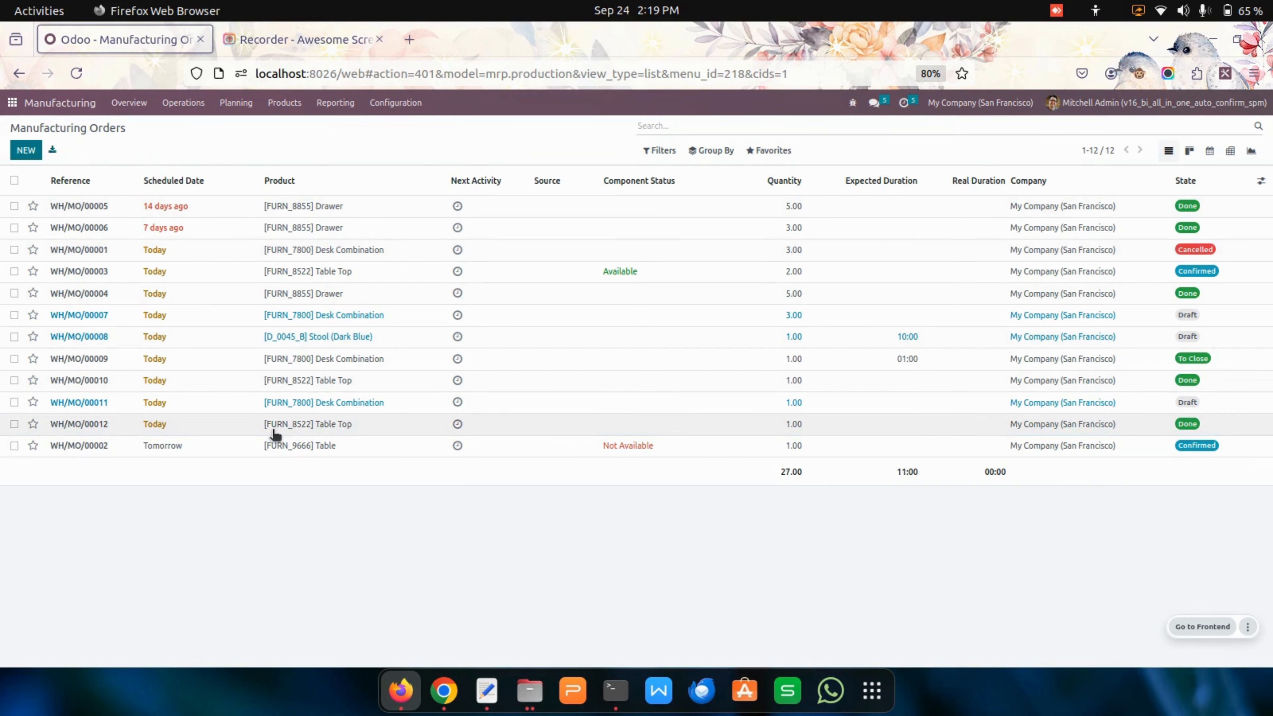
Open the auto-confirmed Table Top order and check its status, work orders and consumed components
click(291, 426)
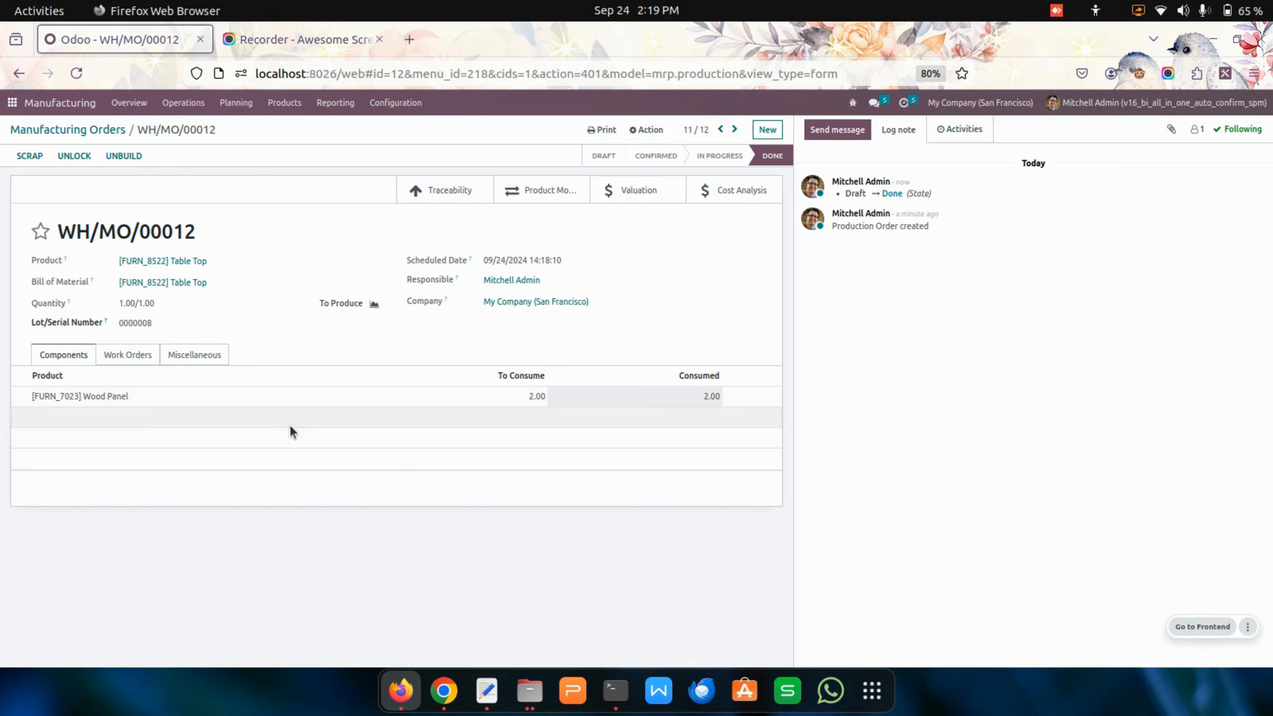
mouse_move(769, 161)
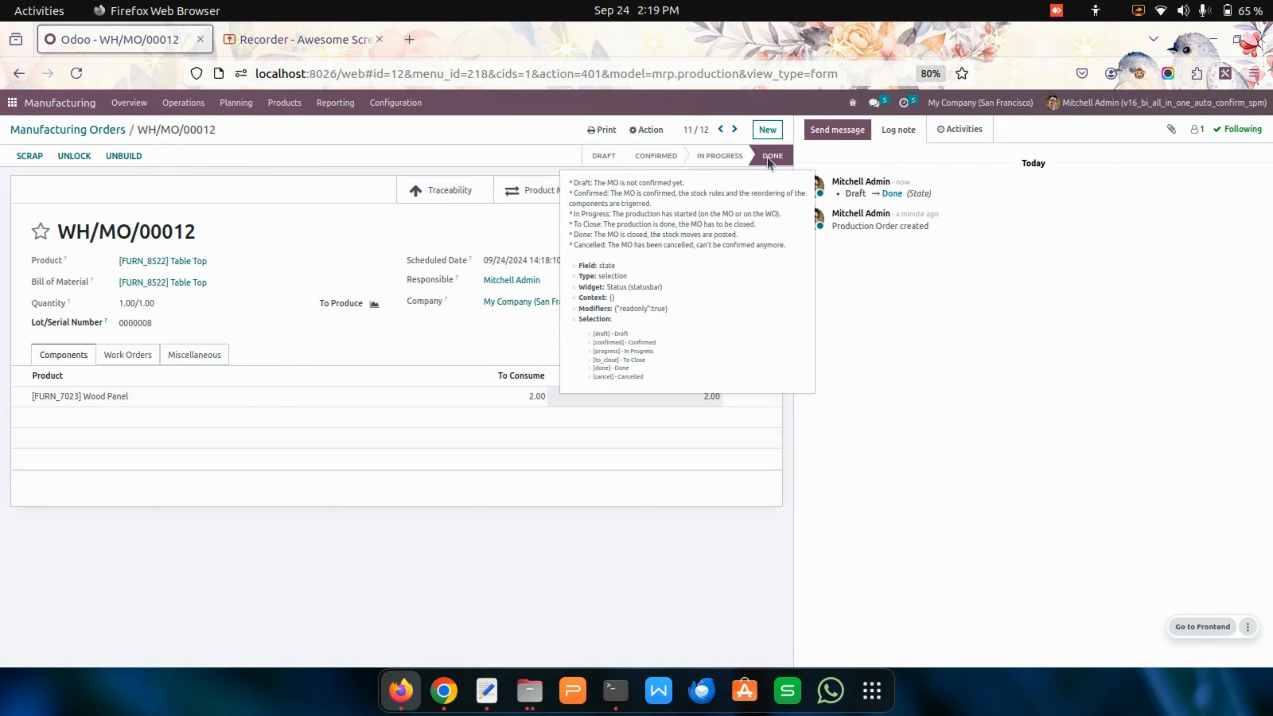
click(155, 355)
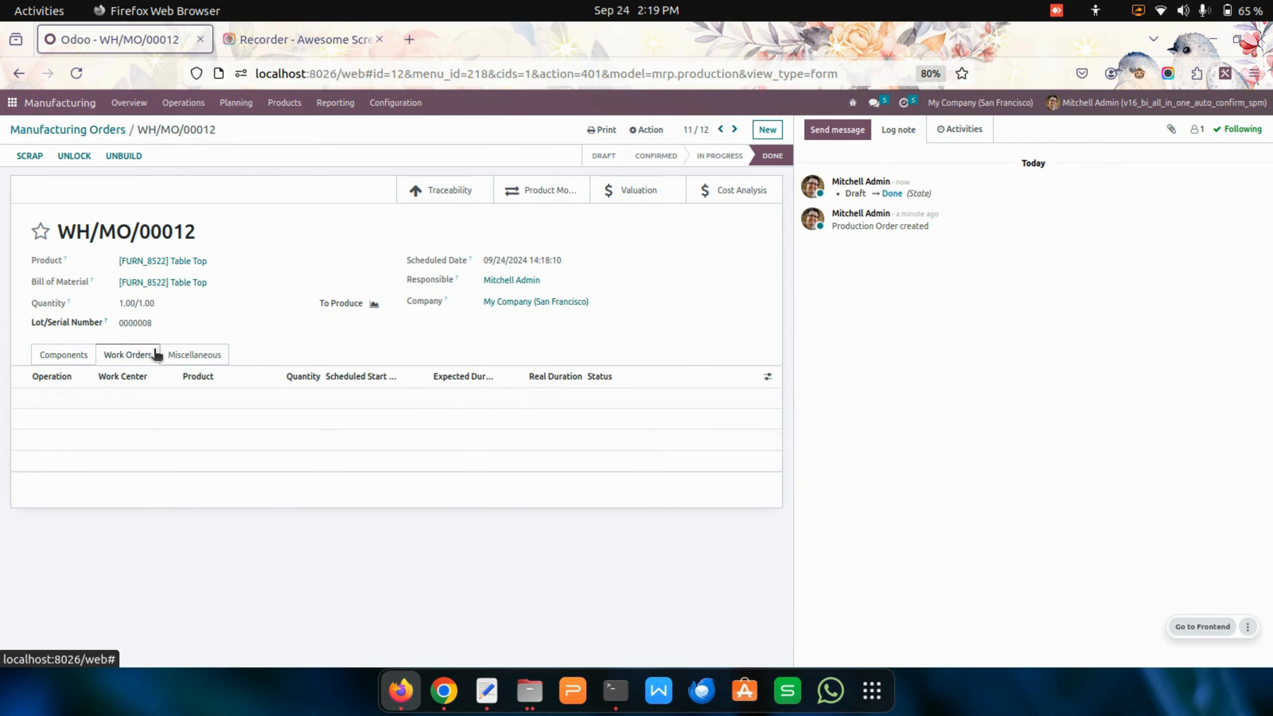
click(54, 358)
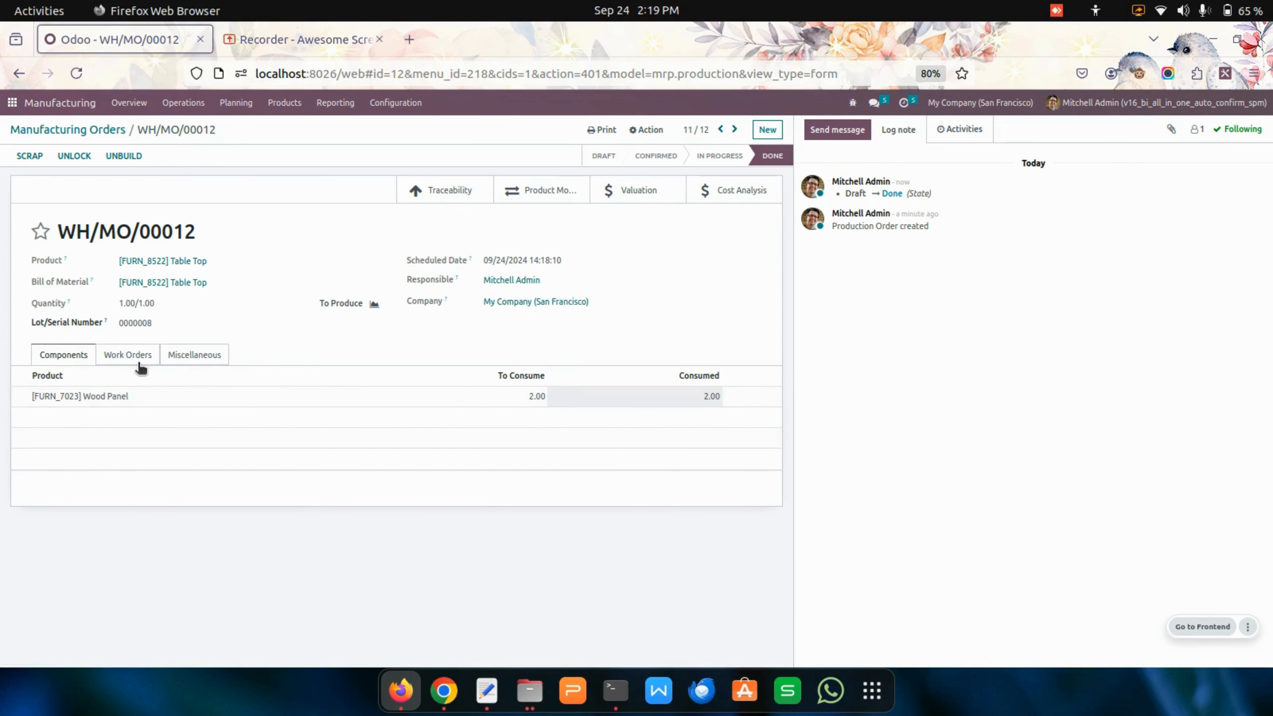
Duplicate the Table Top order, add a work order with operation and work center Assembly Line 1, and save it
click(644, 132)
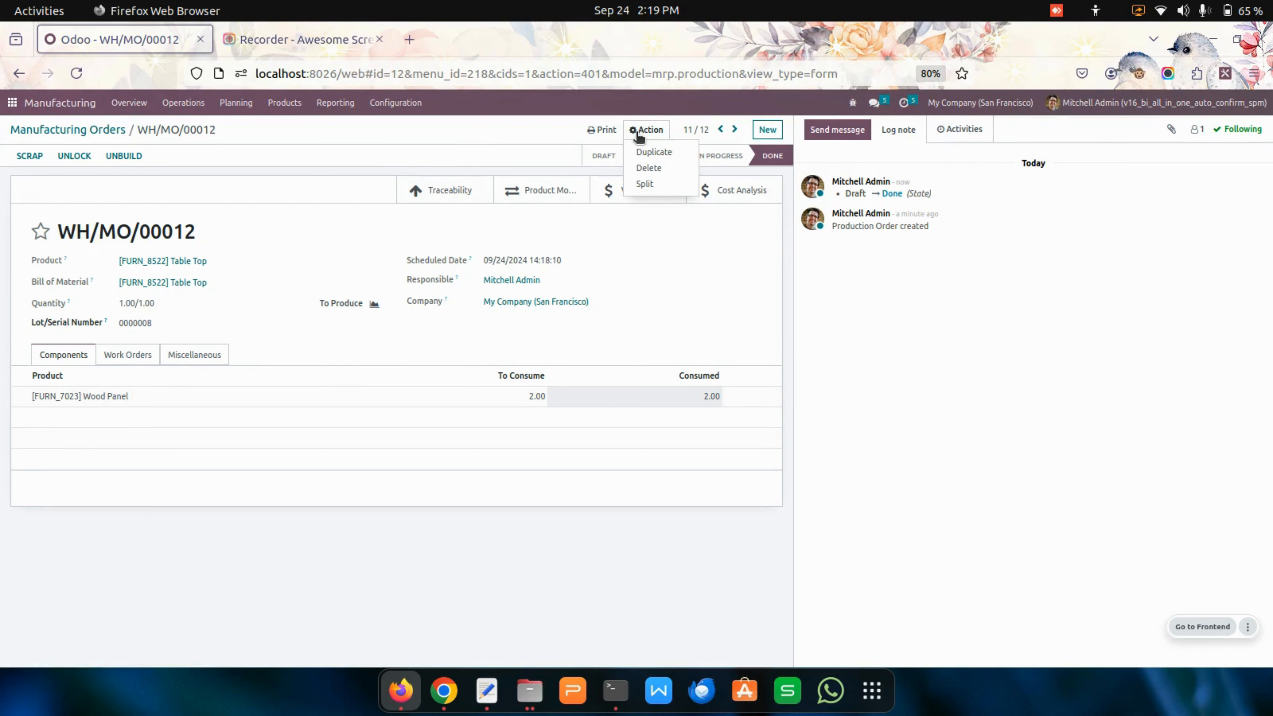
click(654, 152)
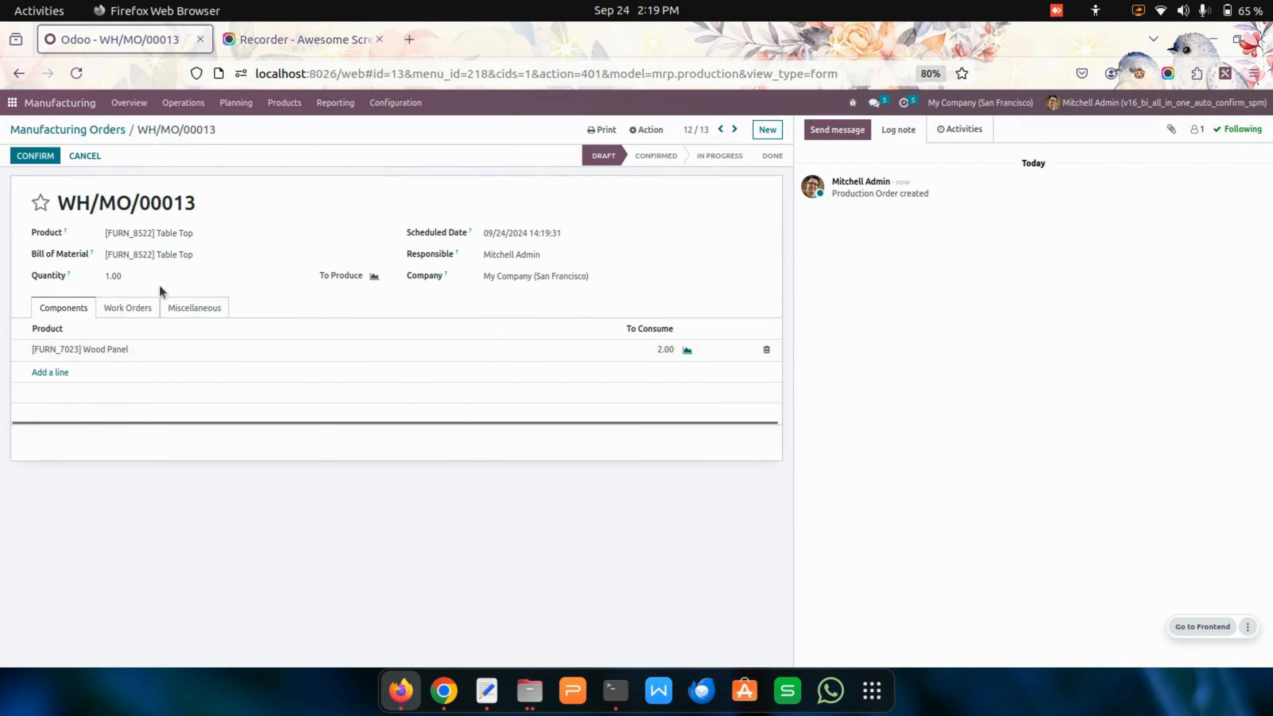
click(125, 308)
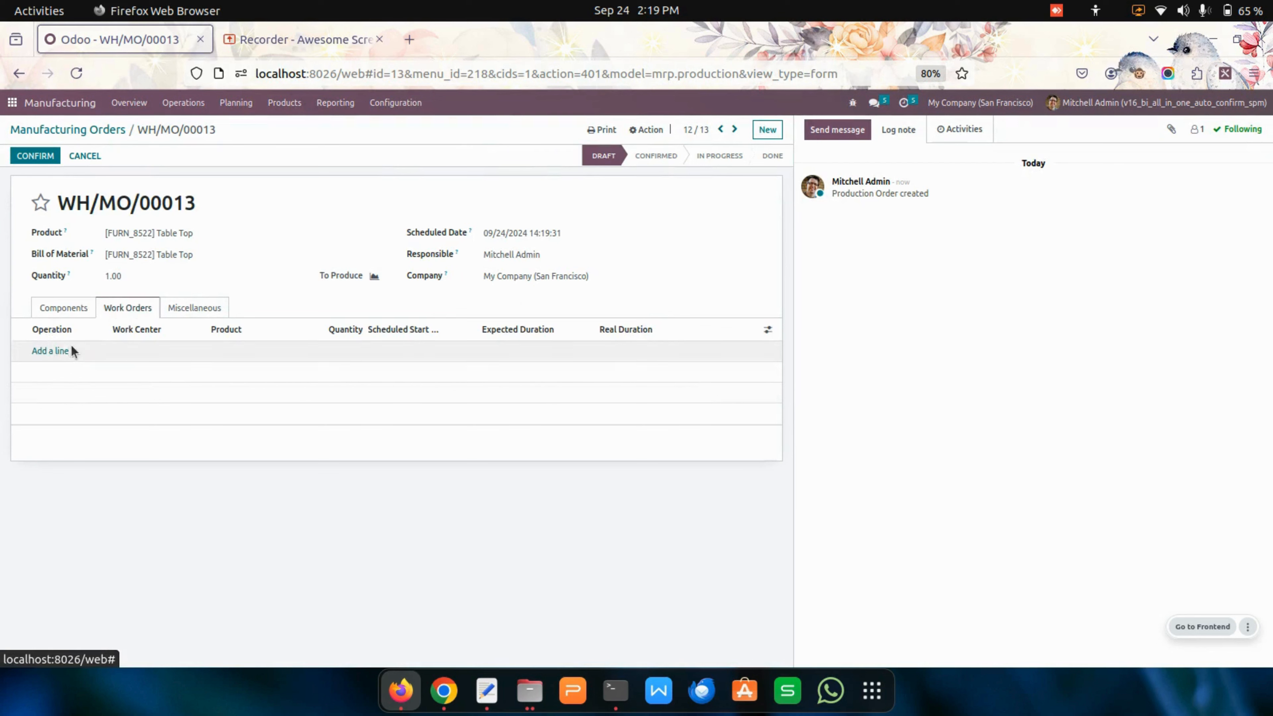
click(55, 350)
click(170, 350)
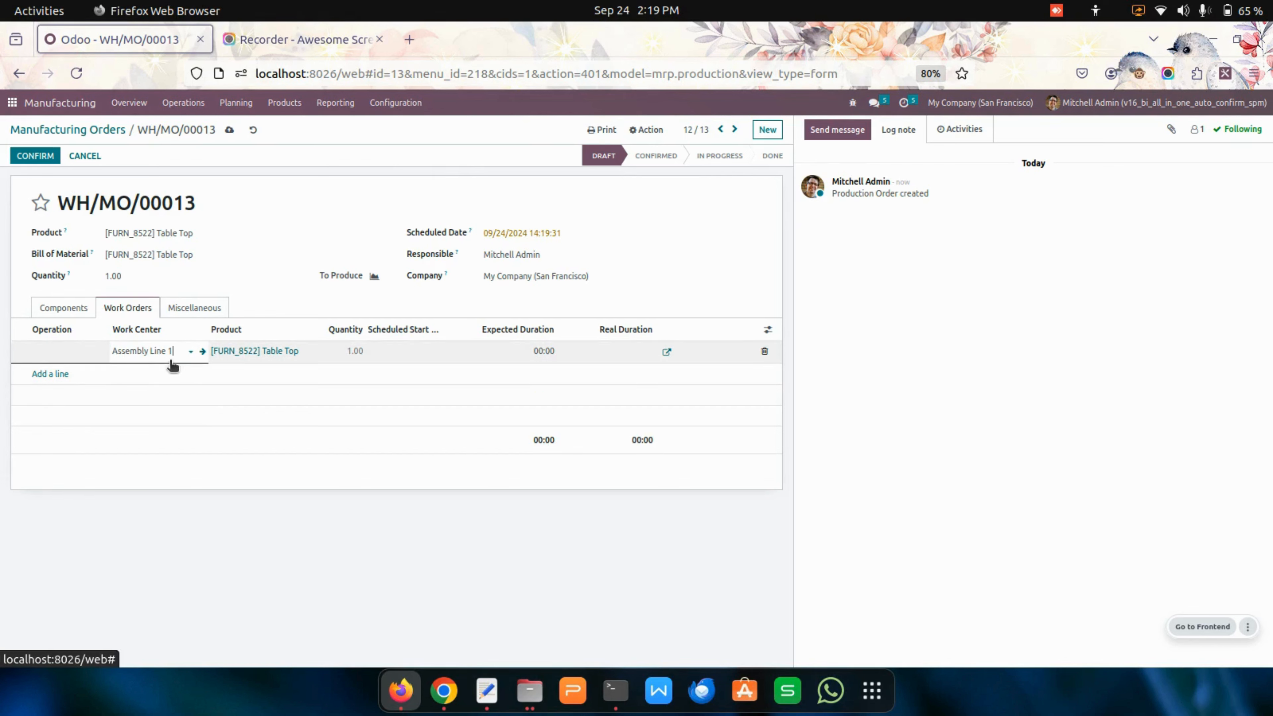
click(170, 361)
key(ctrl+c)
click(86, 352)
key(ctrl+v)
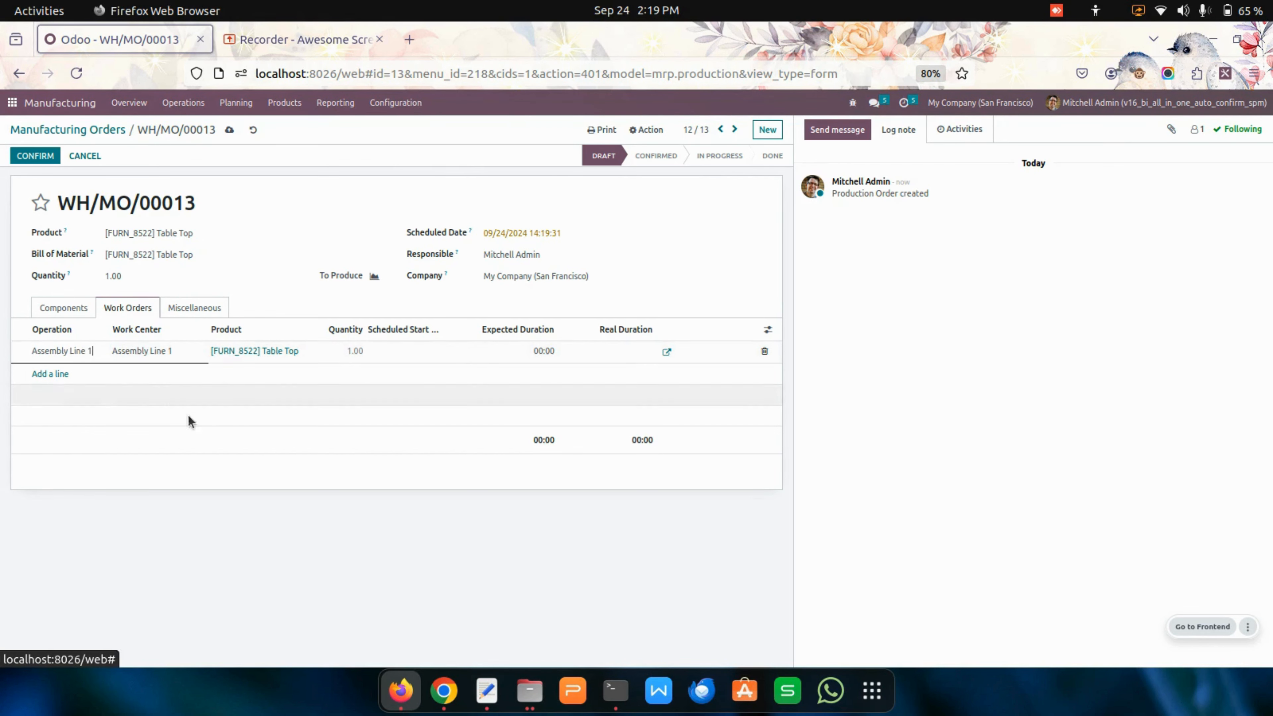
click(408, 379)
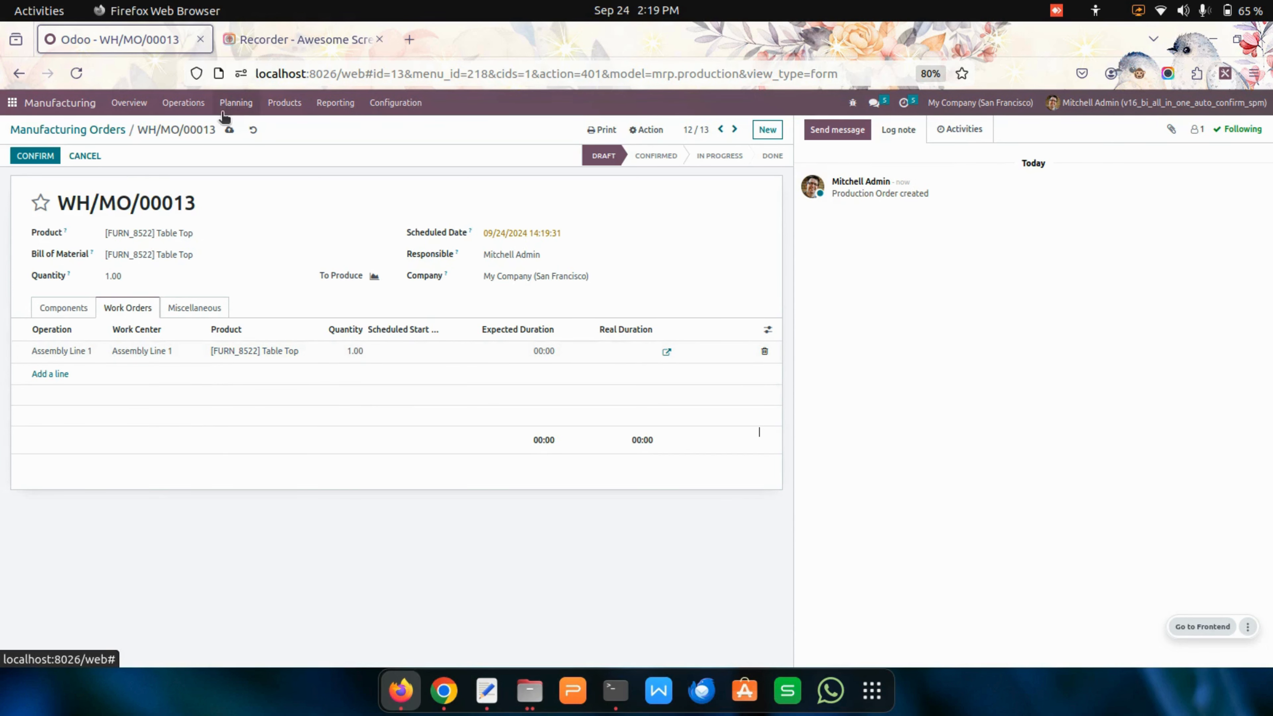
click(231, 130)
Try to mark the duplicated draft Table Top order as done from the manufacturing orders list
click(85, 130)
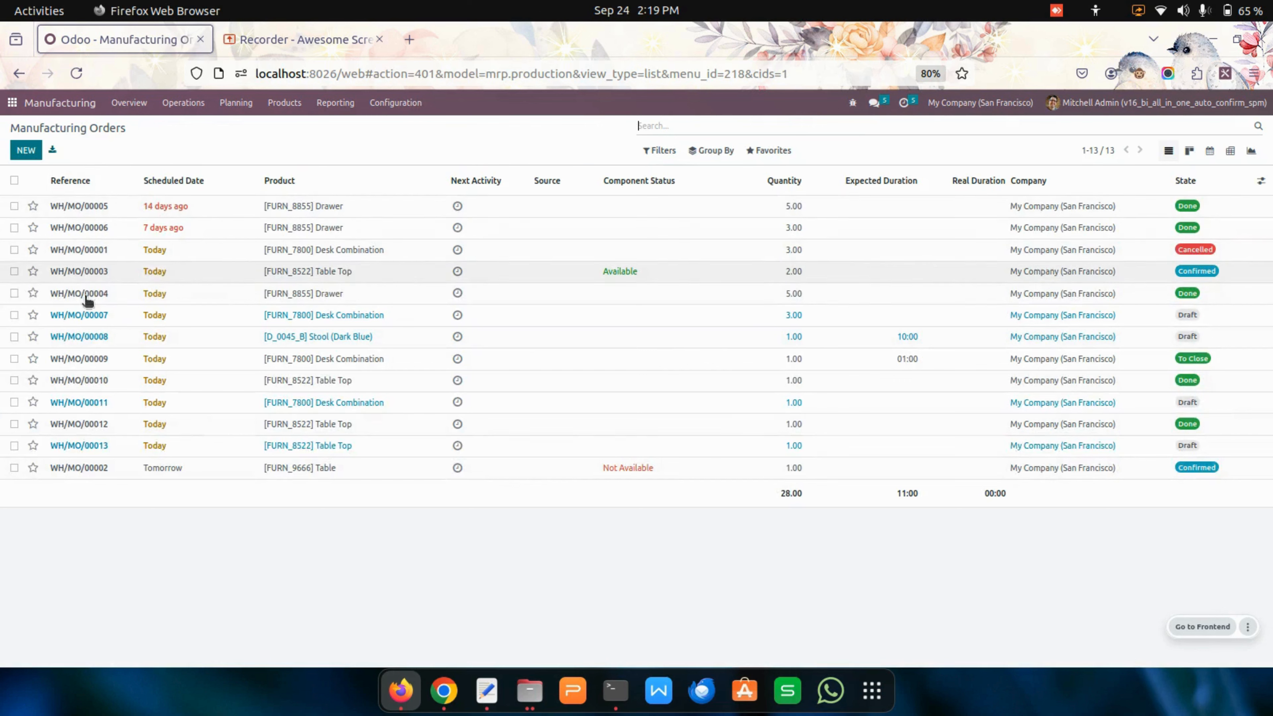
click(14, 445)
click(589, 149)
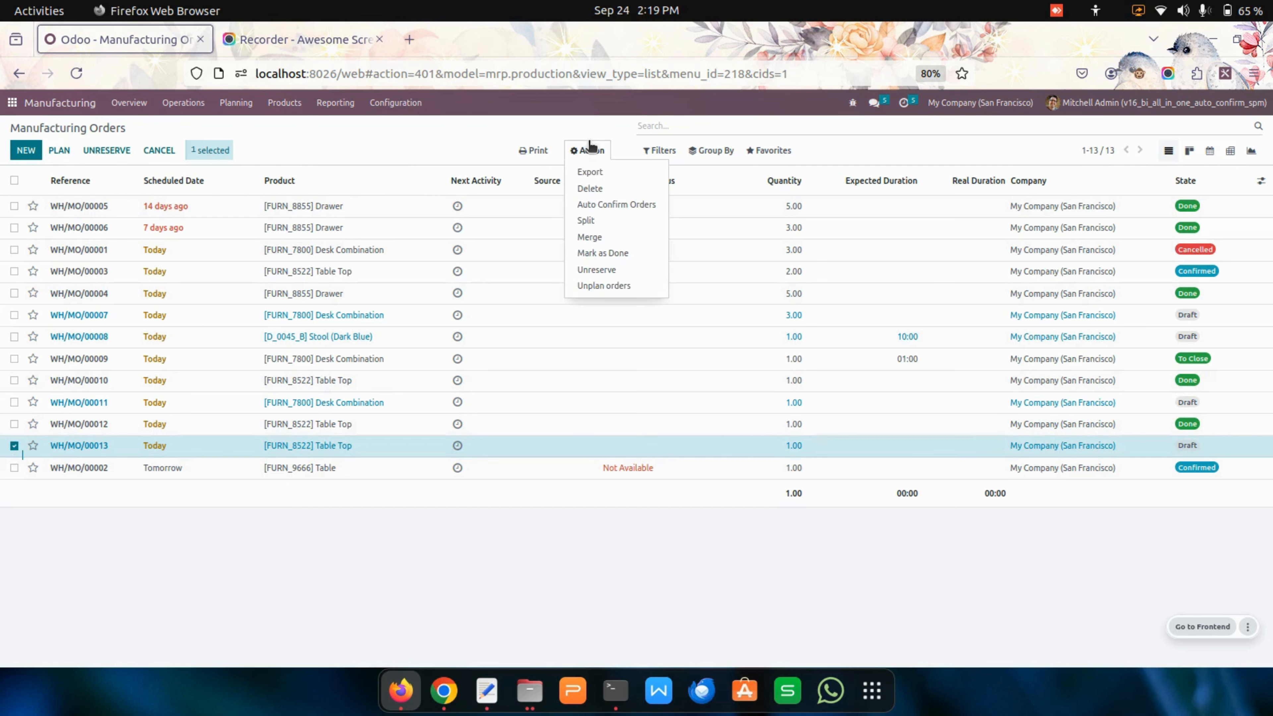
click(630, 254)
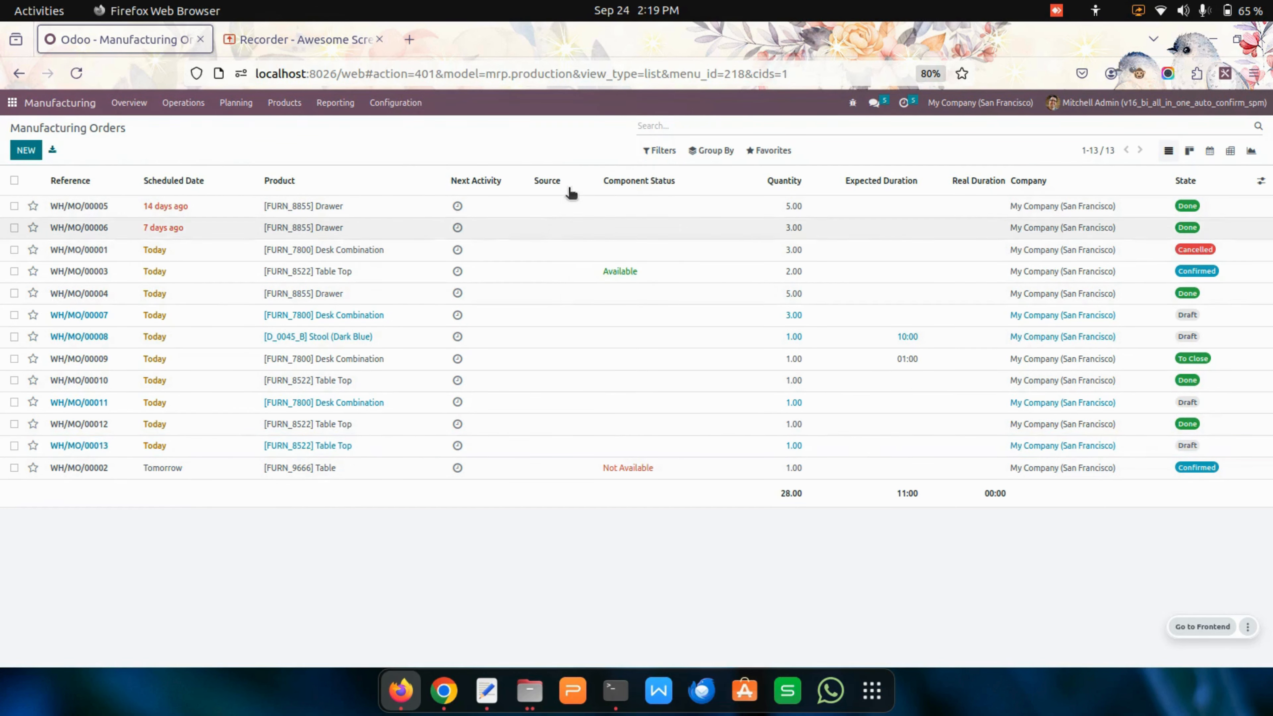
Reopen the Manufacturing app from the home screen and go to its manufacturing orders list
click(14, 445)
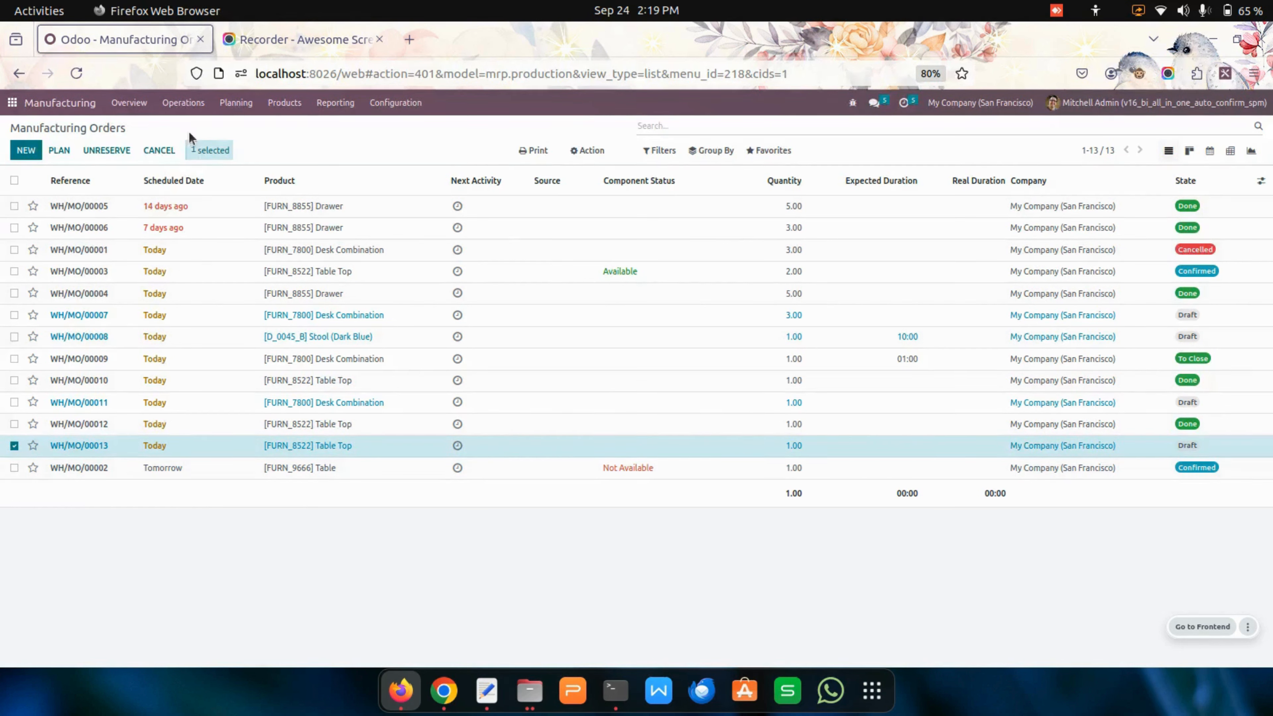
click(11, 102)
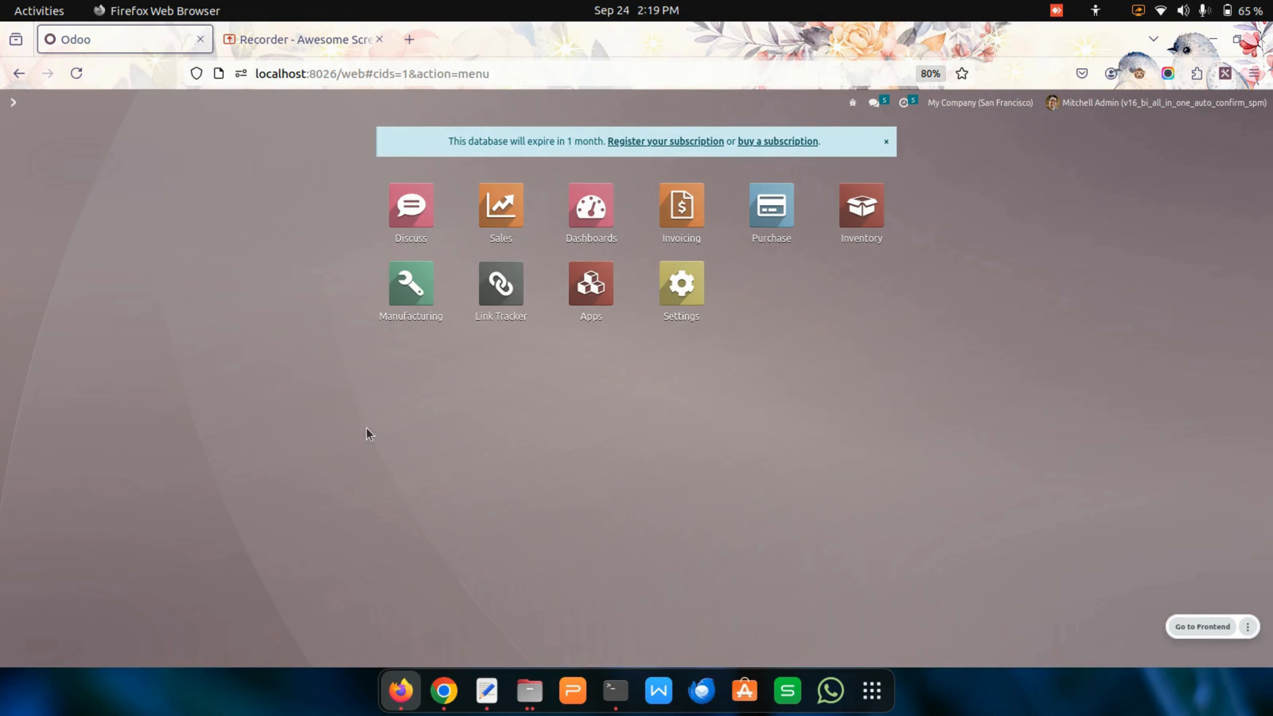
click(403, 301)
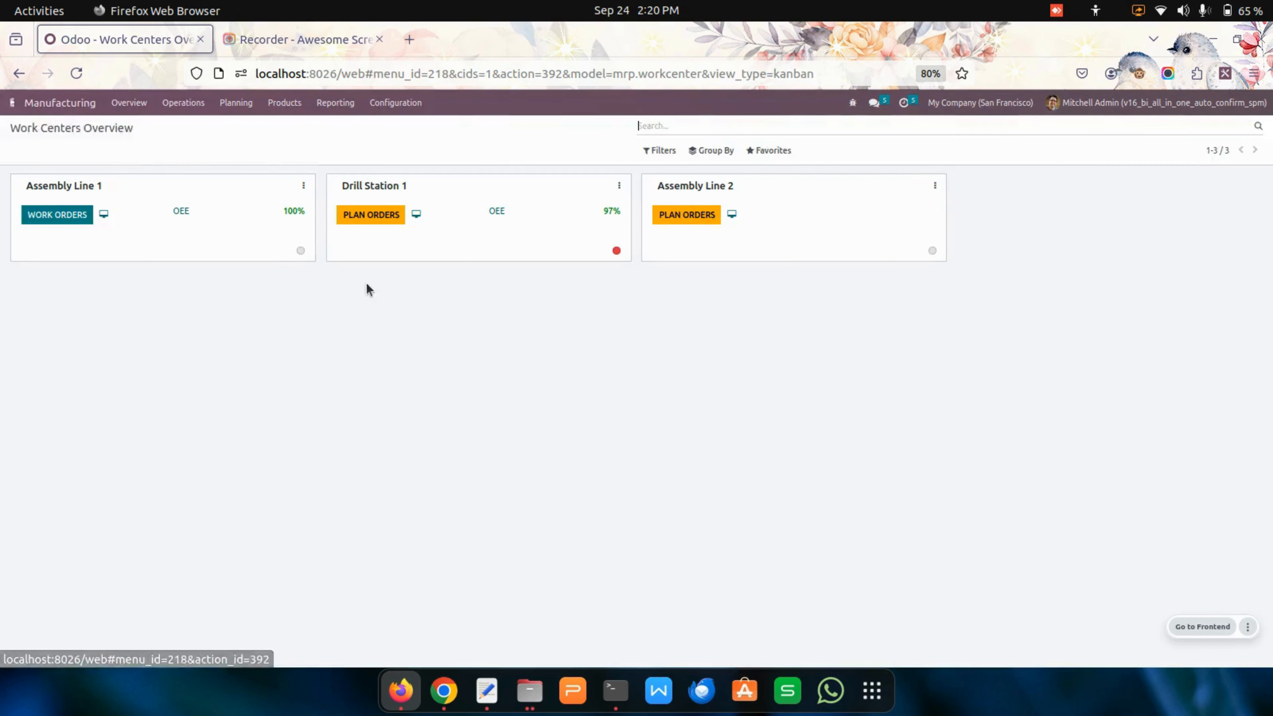
click(181, 99)
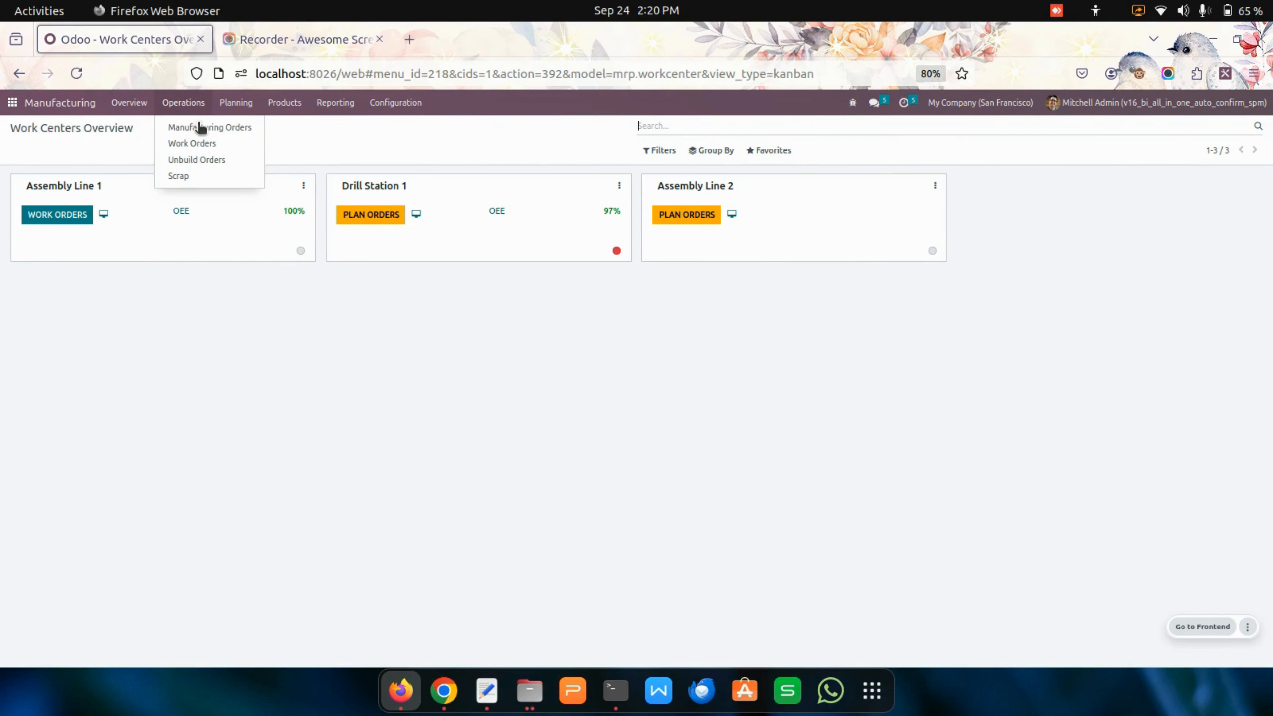
click(229, 133)
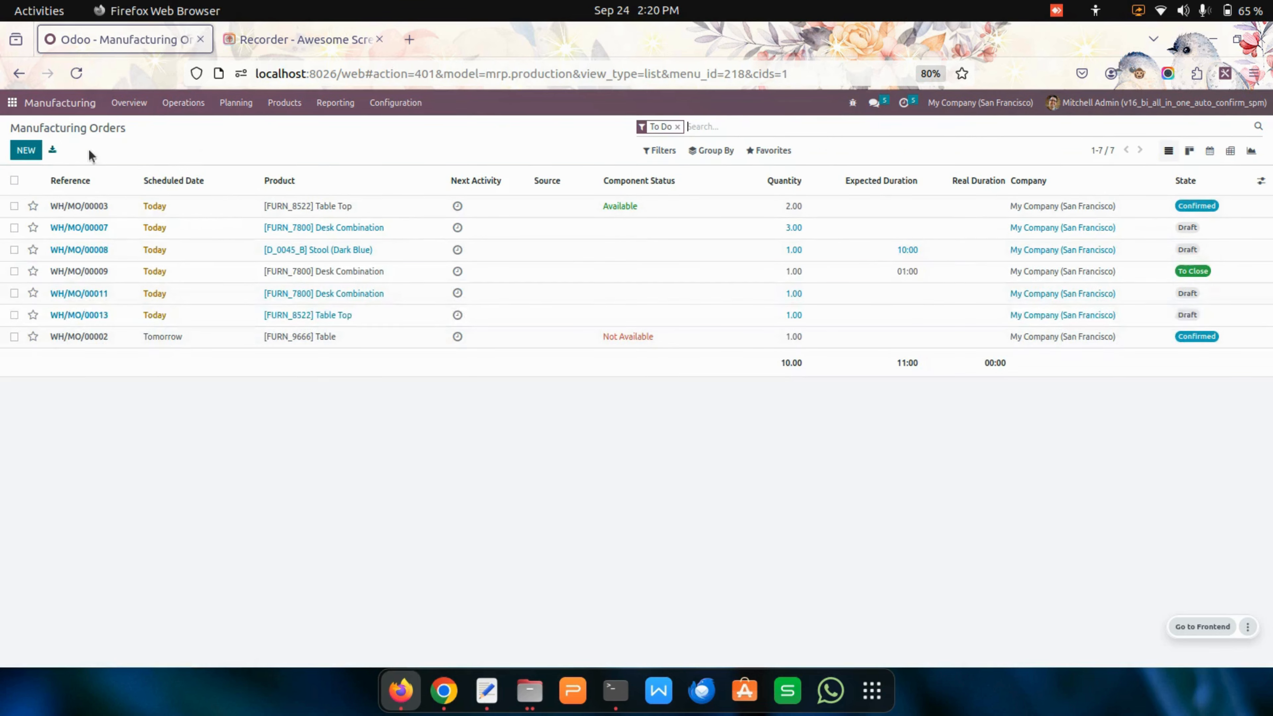
click(27, 151)
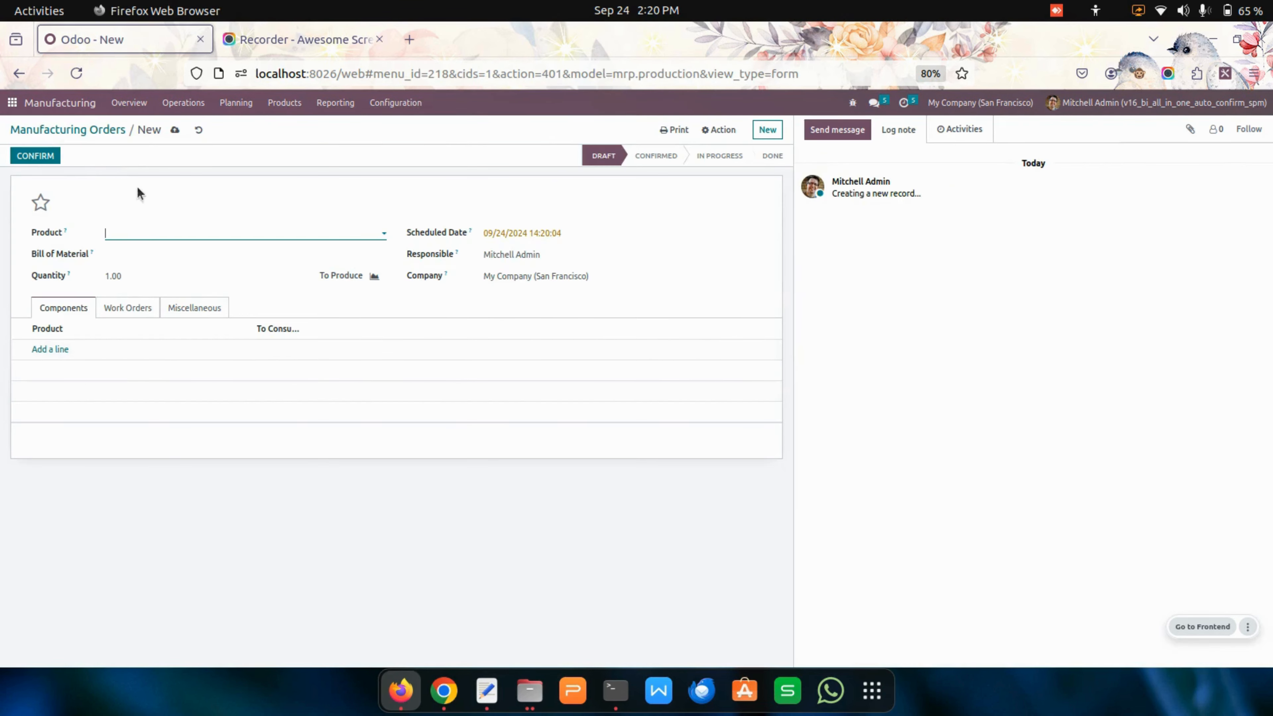
click(215, 235)
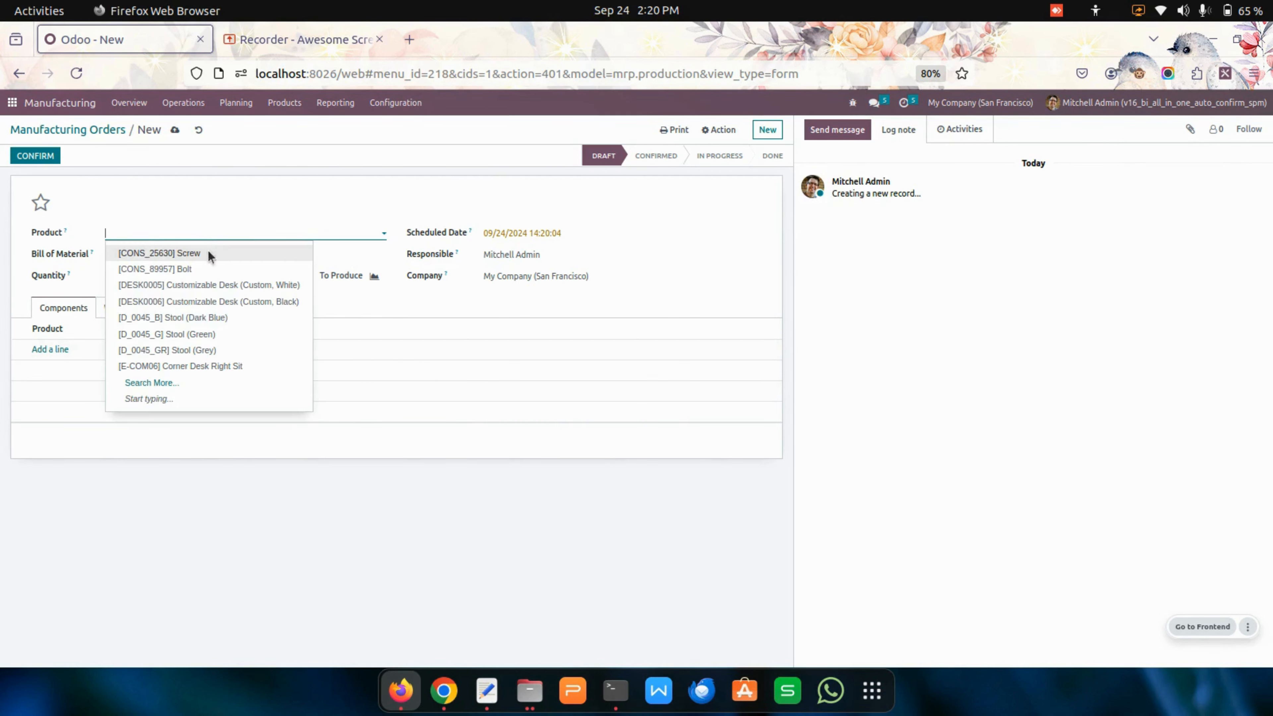
click(106, 131)
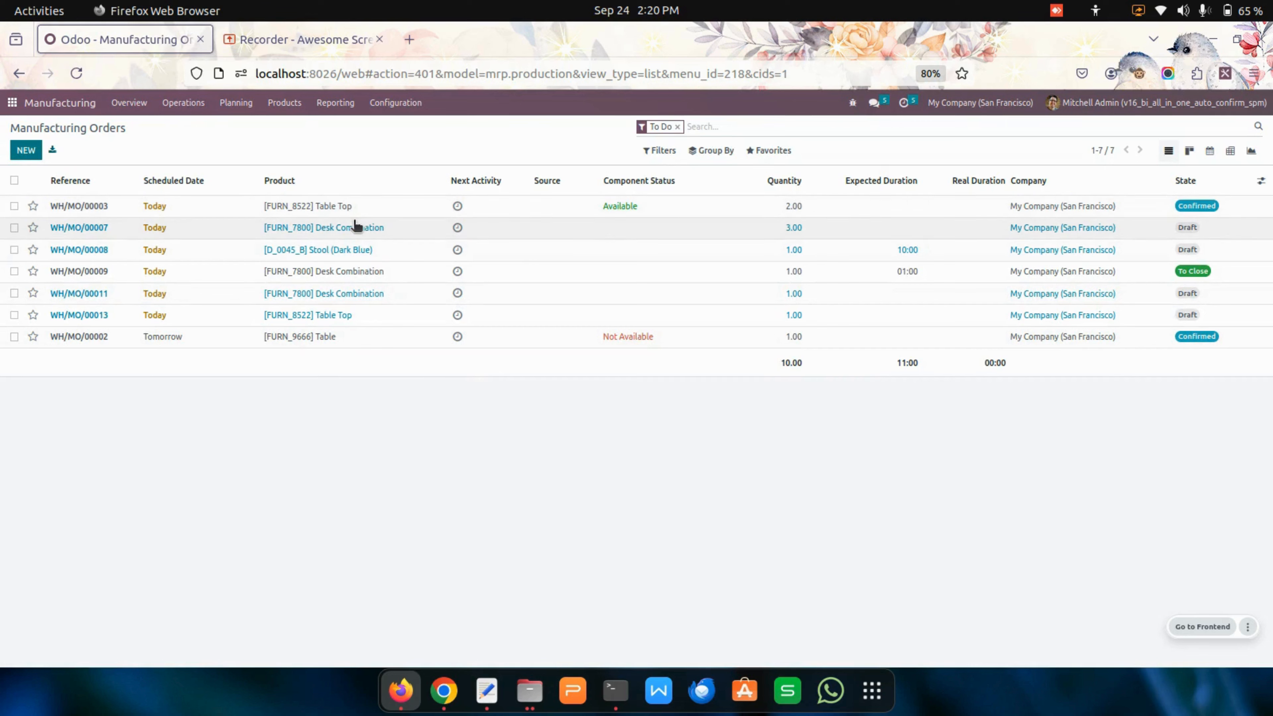
click(356, 227)
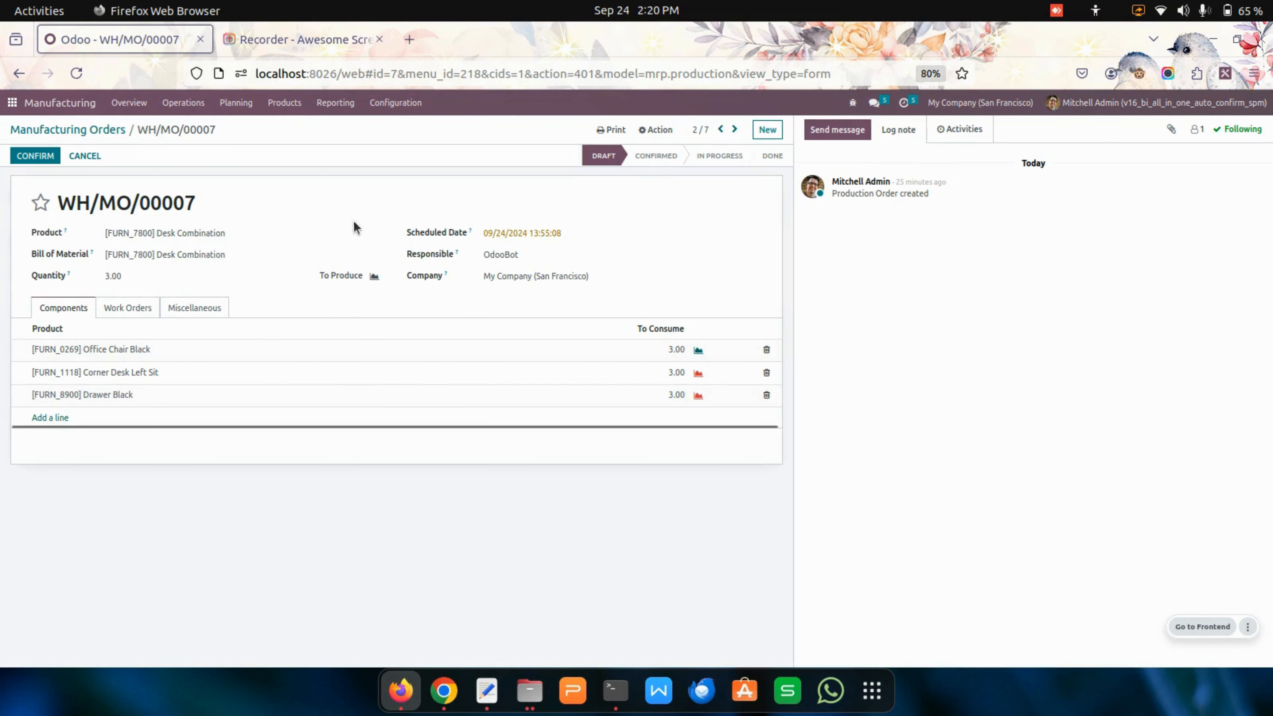
click(94, 134)
Create and save a new manufacturing order for the product [FURN_8522] Table Top
click(25, 149)
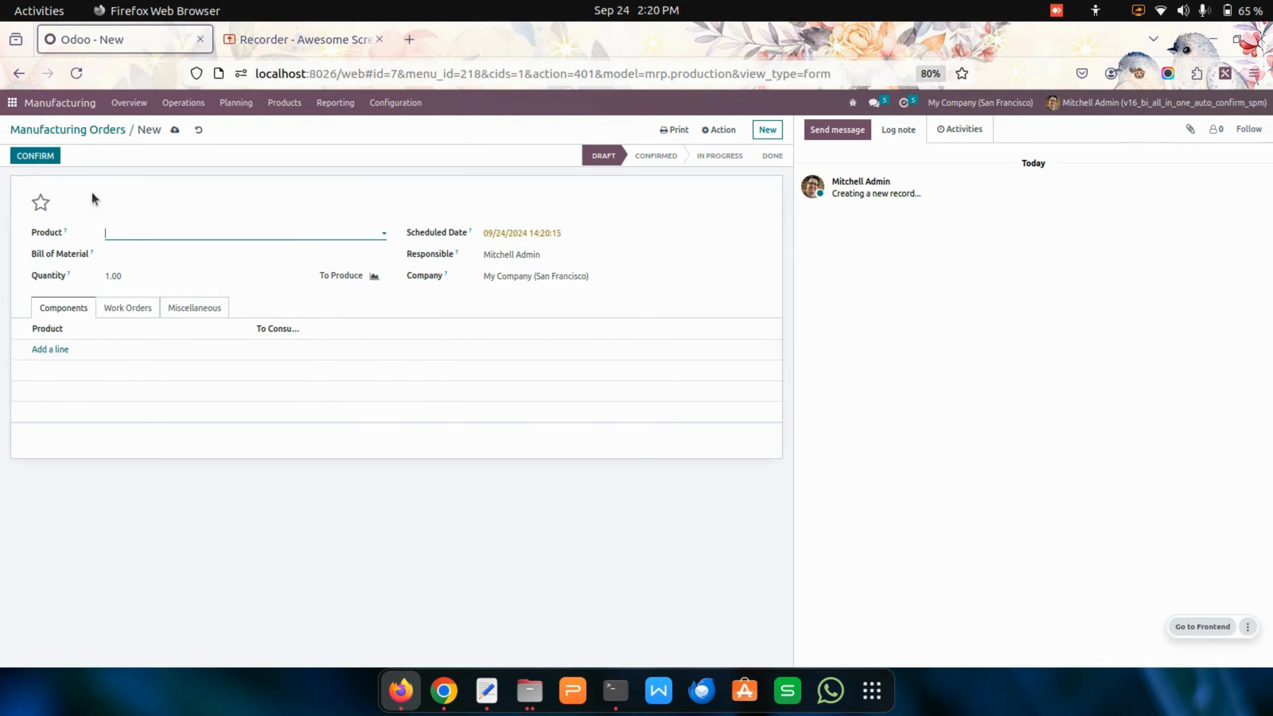
click(152, 237)
click(153, 237)
click(152, 237)
text(ta)
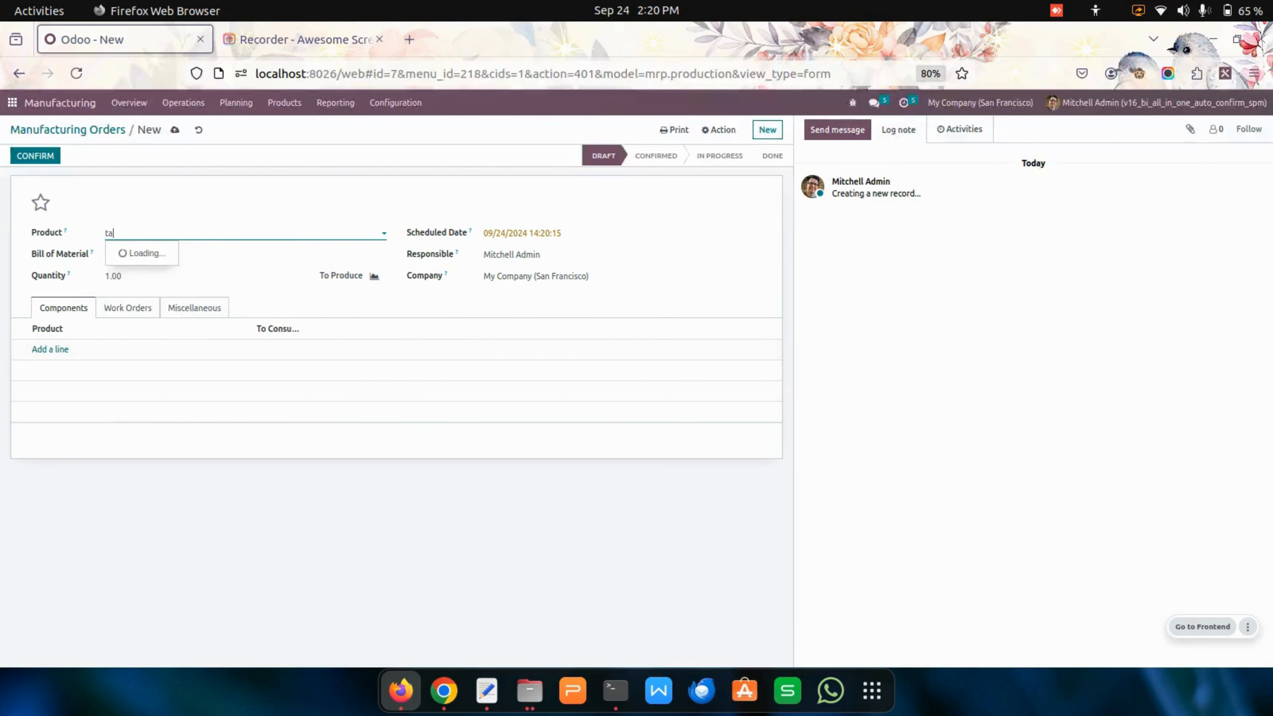
key(BackSpace)
key(BackSpace)
text(tabl)
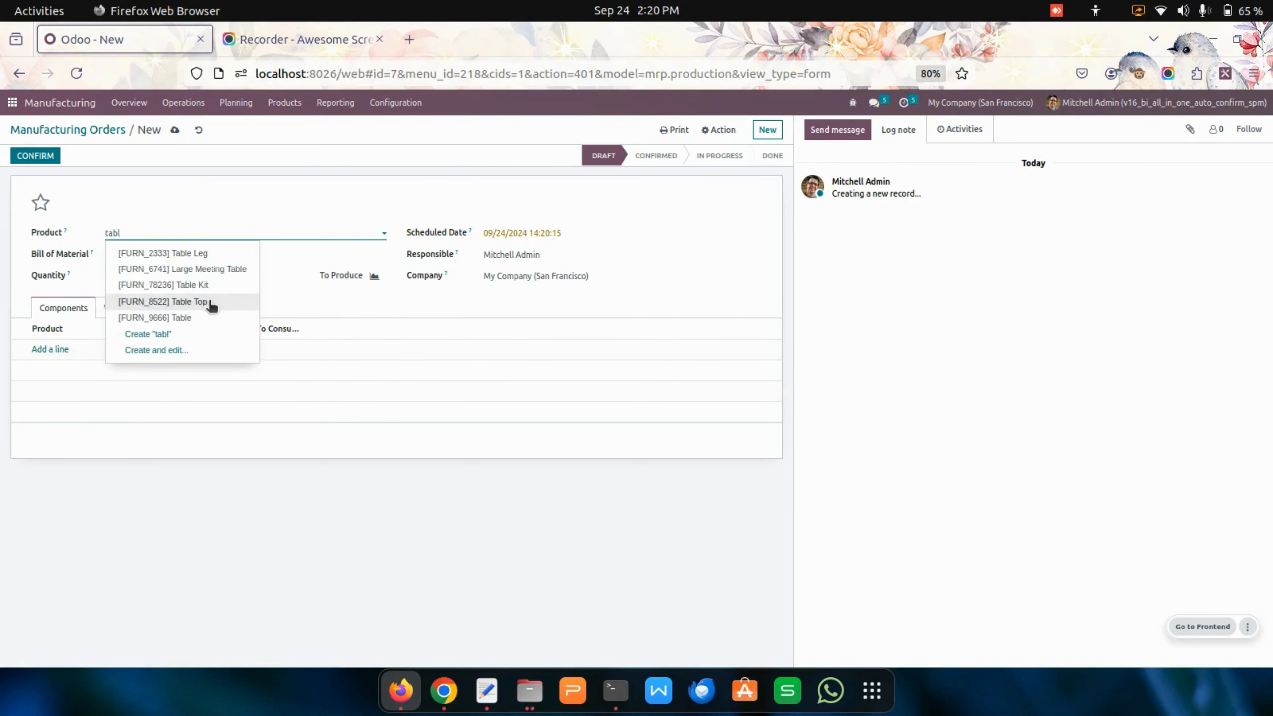
click(236, 298)
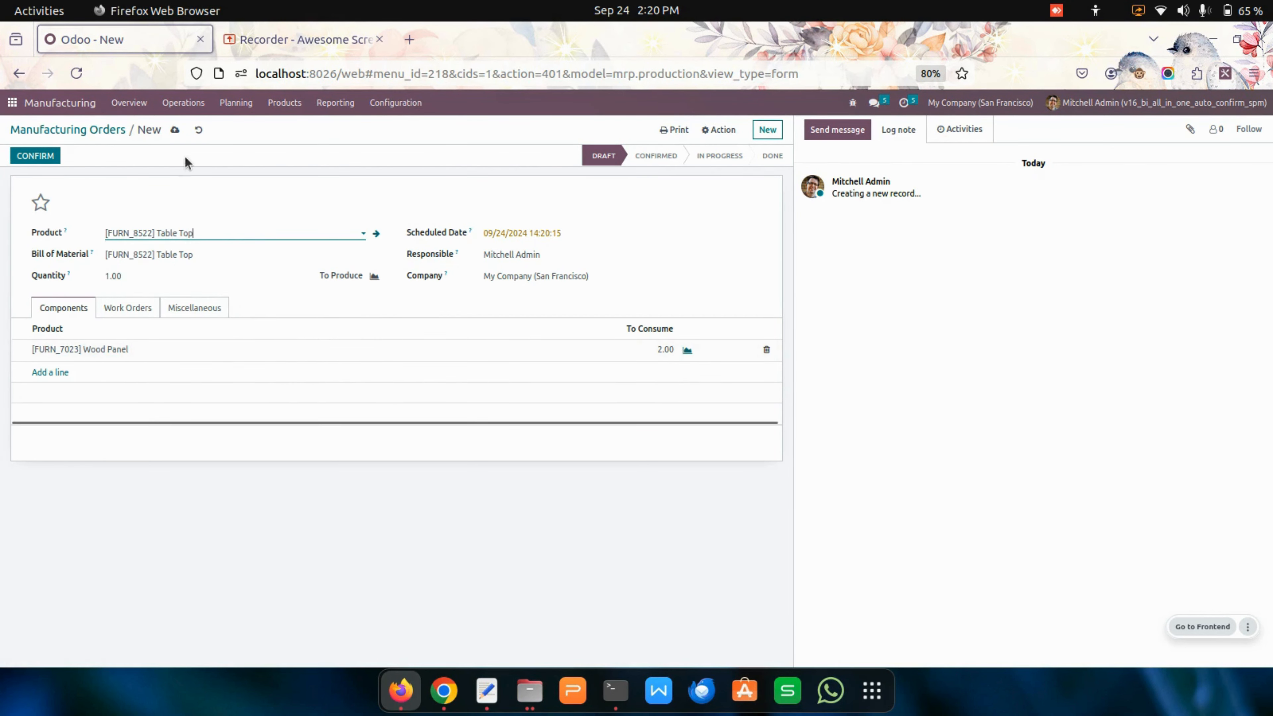
click(174, 130)
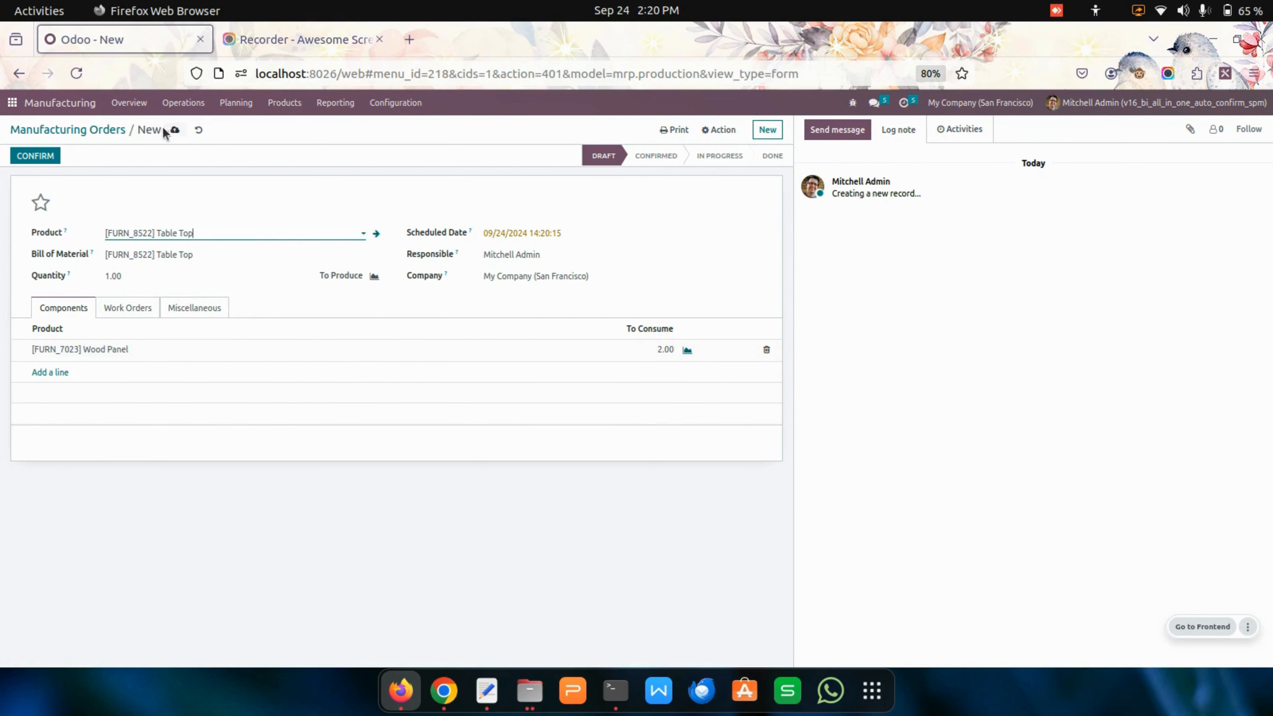
click(68, 130)
click(33, 152)
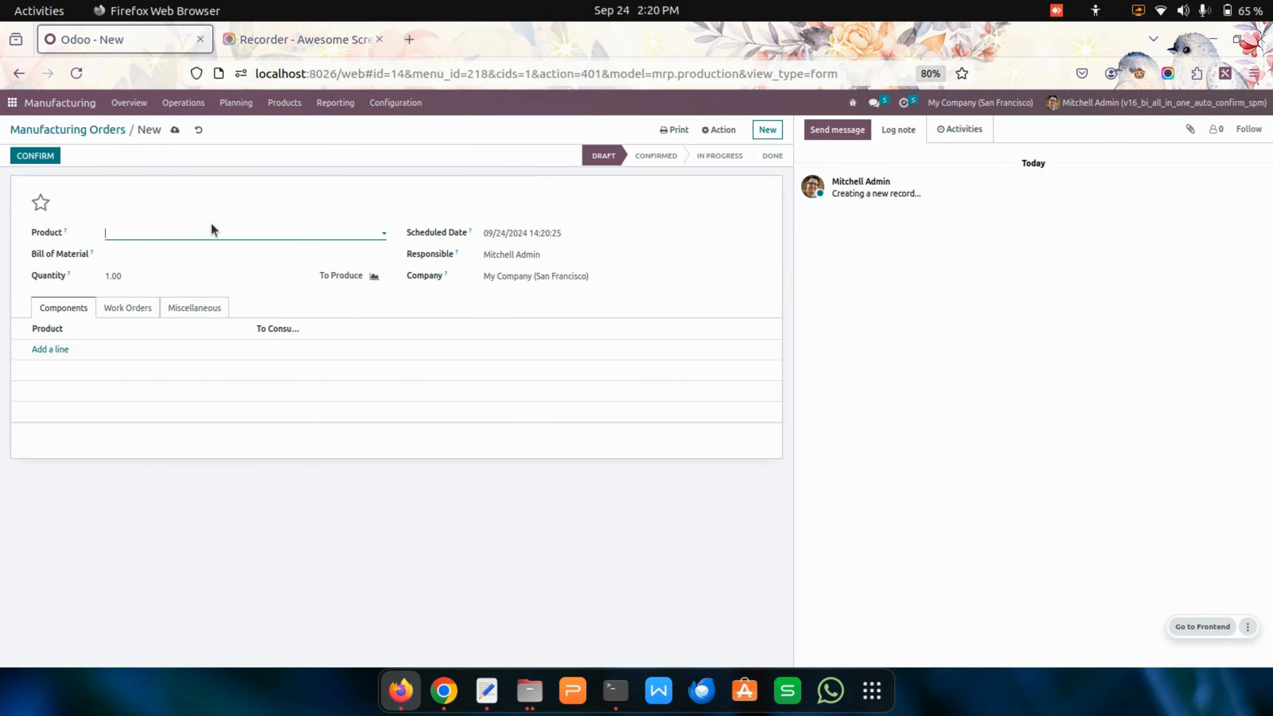
drag(216, 227, 117, 128)
click(100, 135)
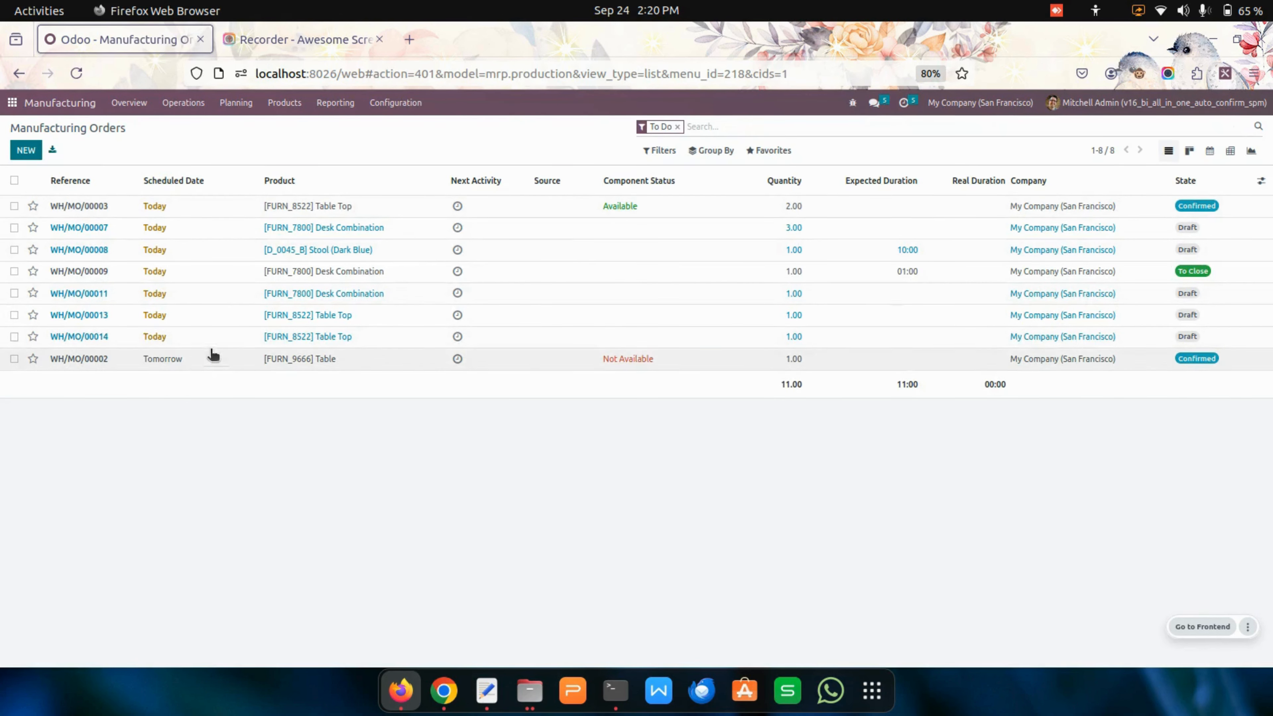
List all manufacturing orders without the To Do filter in descending reference order and open WH/MO/00014
click(677, 127)
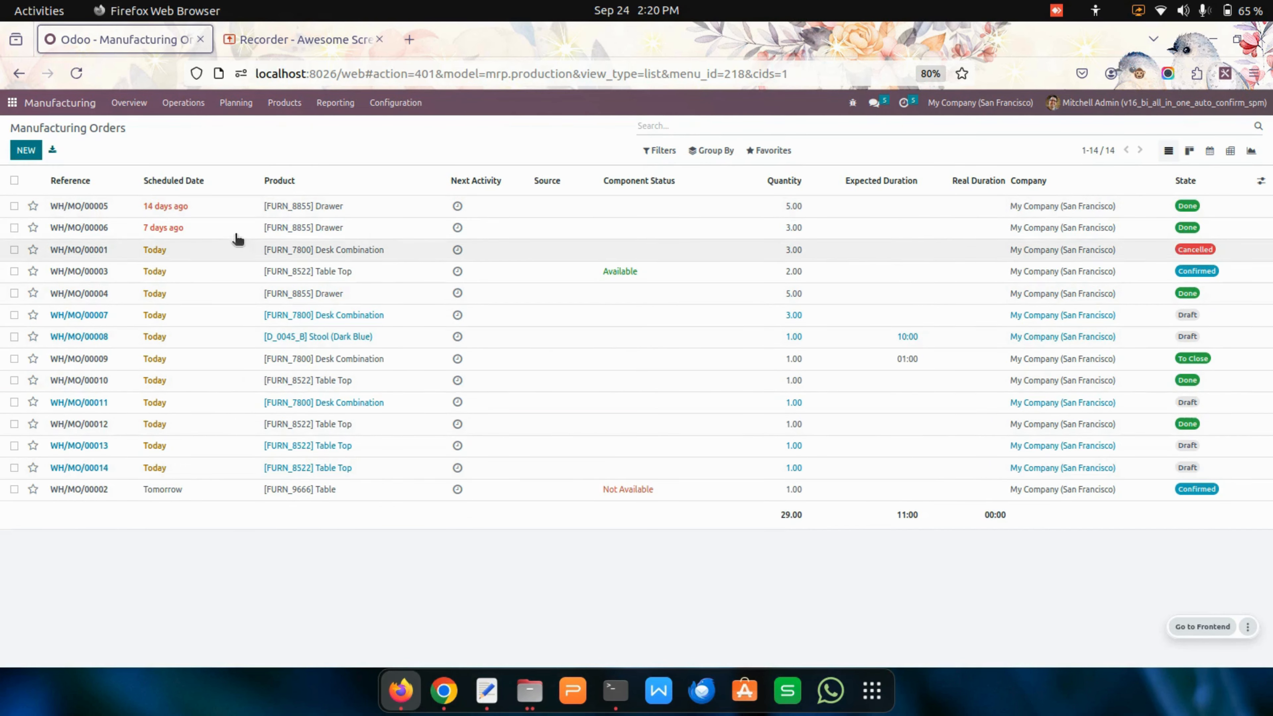
click(85, 179)
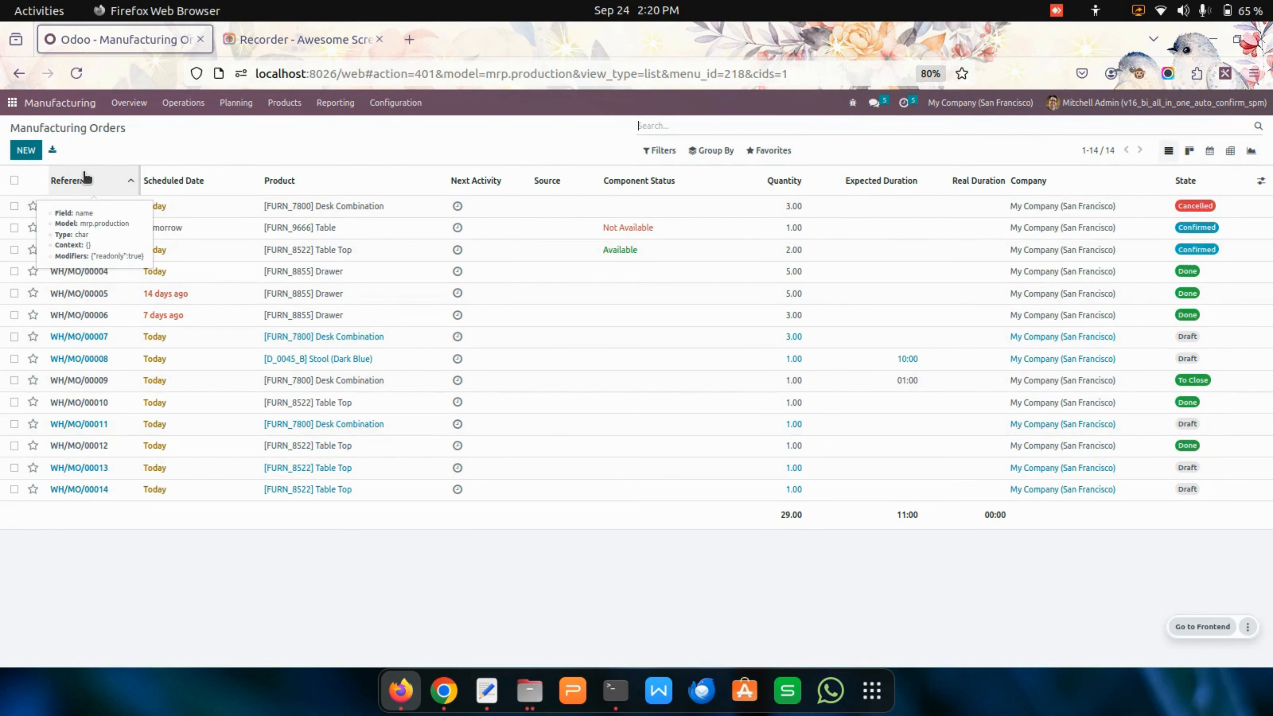
click(85, 179)
click(99, 209)
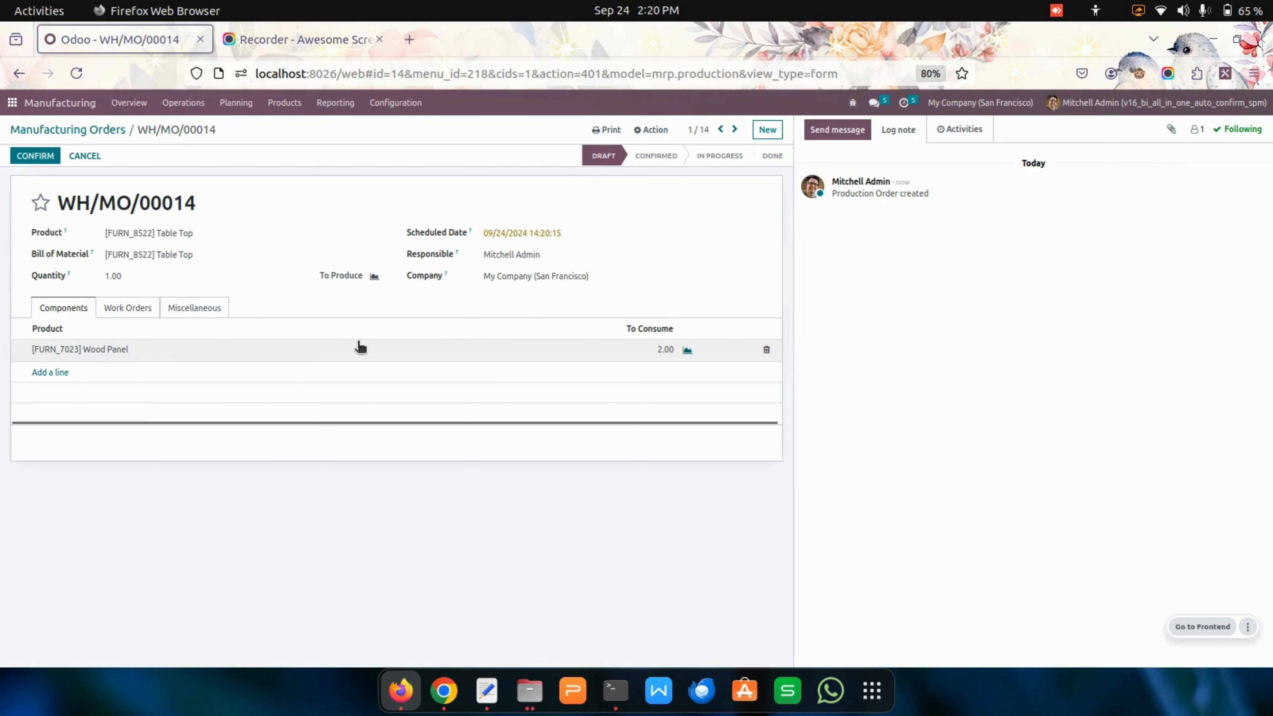
Add a work order with operation AS1, work center Assembly Line 1 and expected duration 01:00, and save the order
click(136, 309)
click(50, 351)
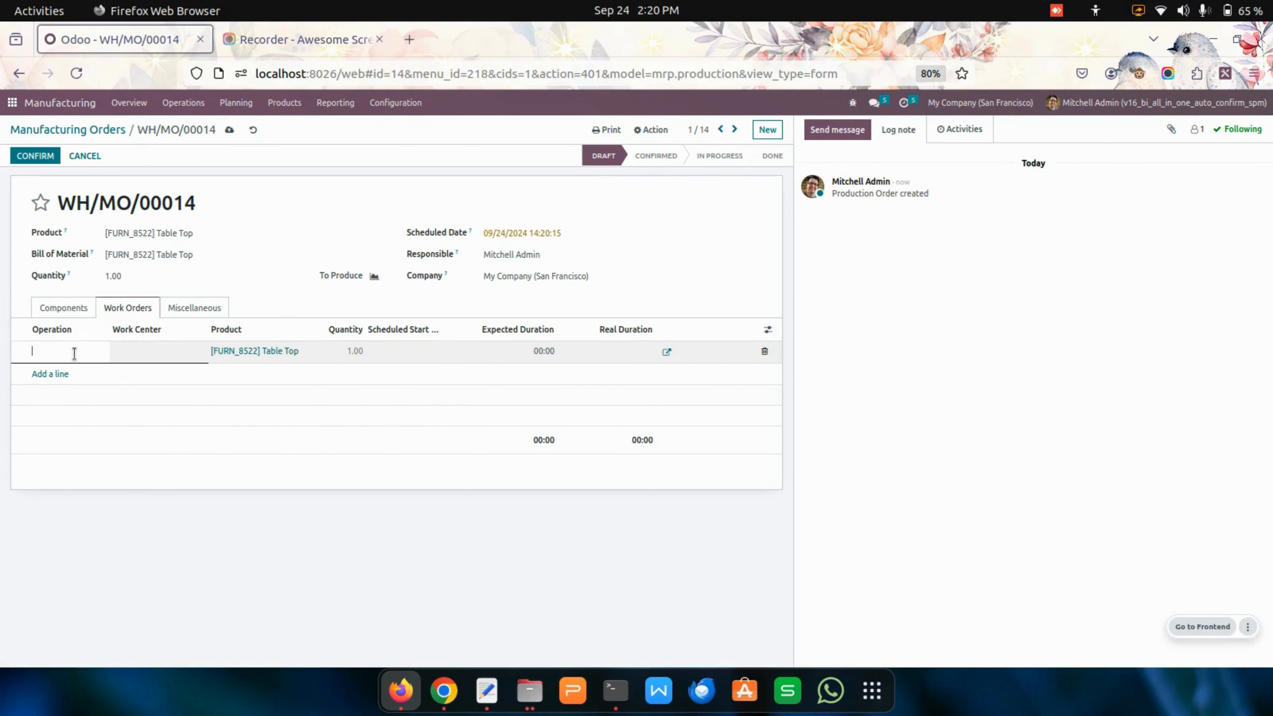
click(151, 351)
click(171, 376)
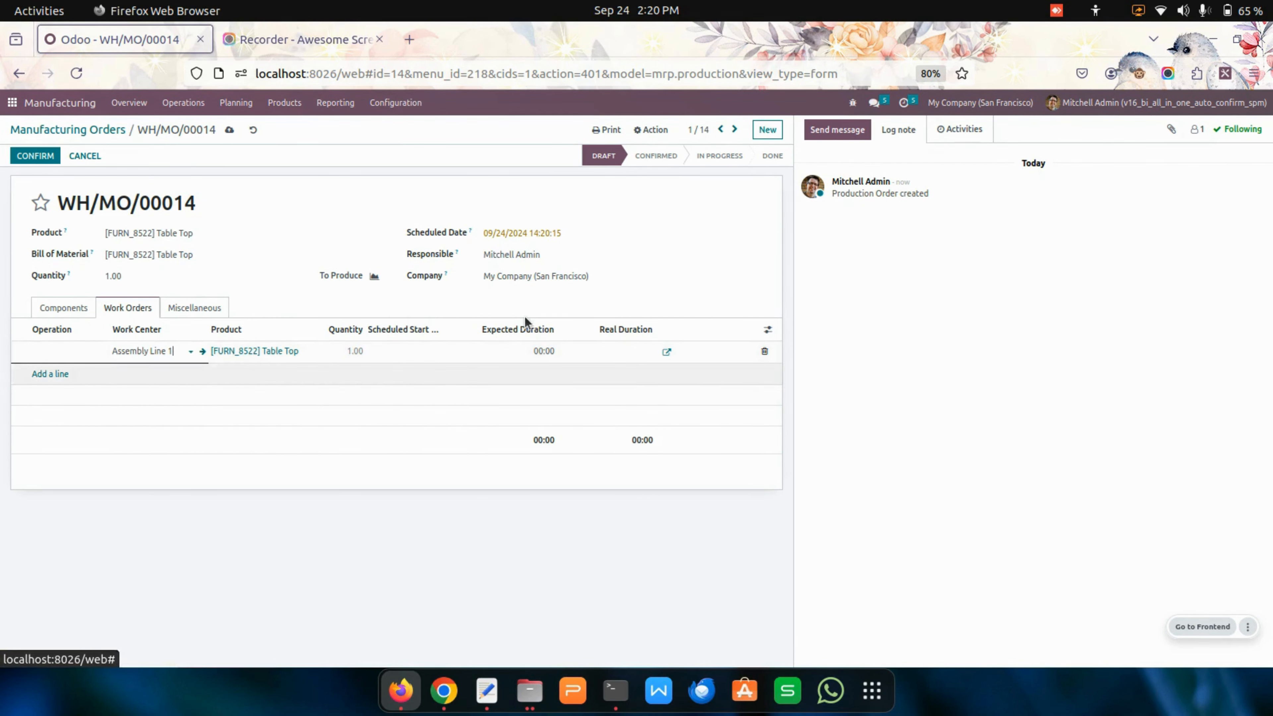
click(539, 350)
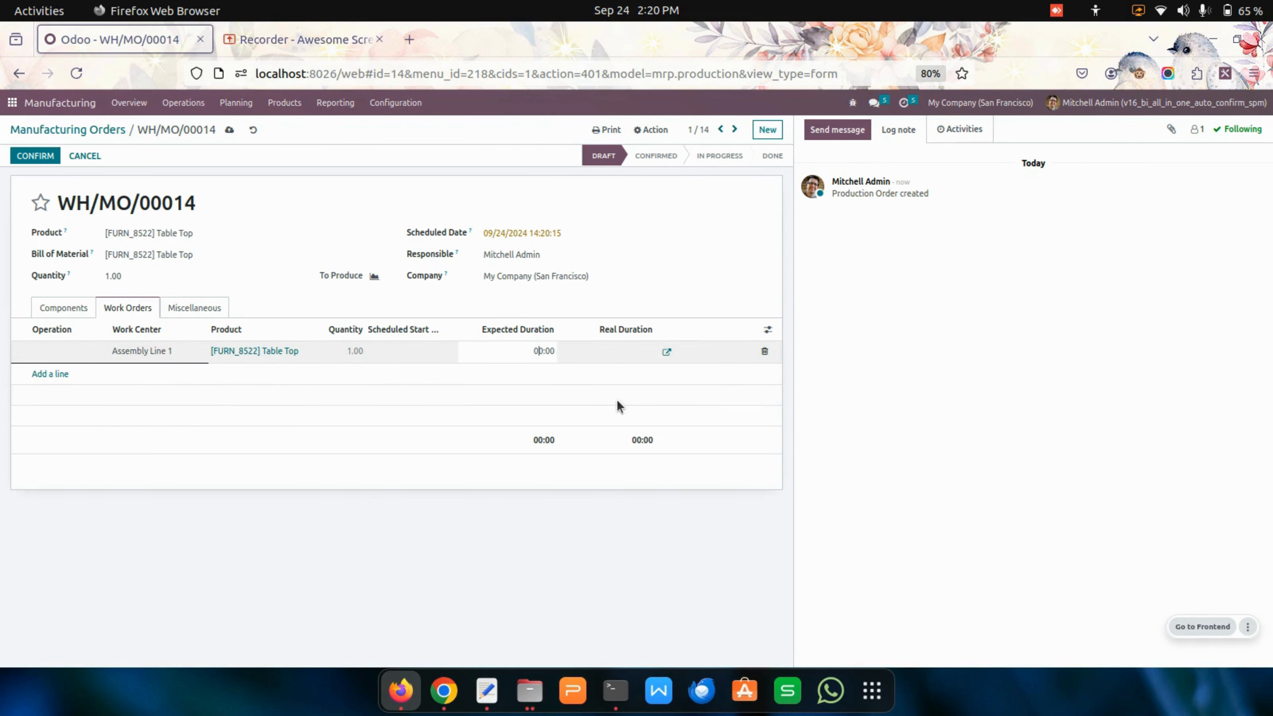
key(ctrl+a)
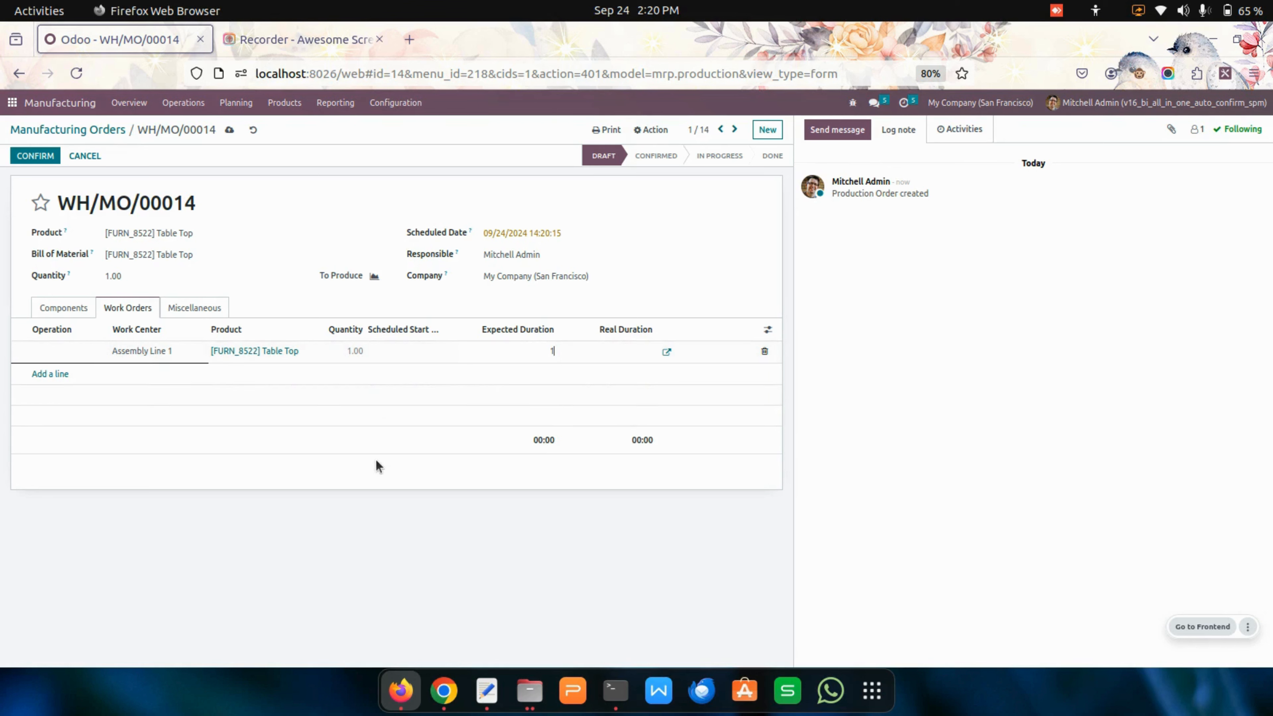
click(73, 356)
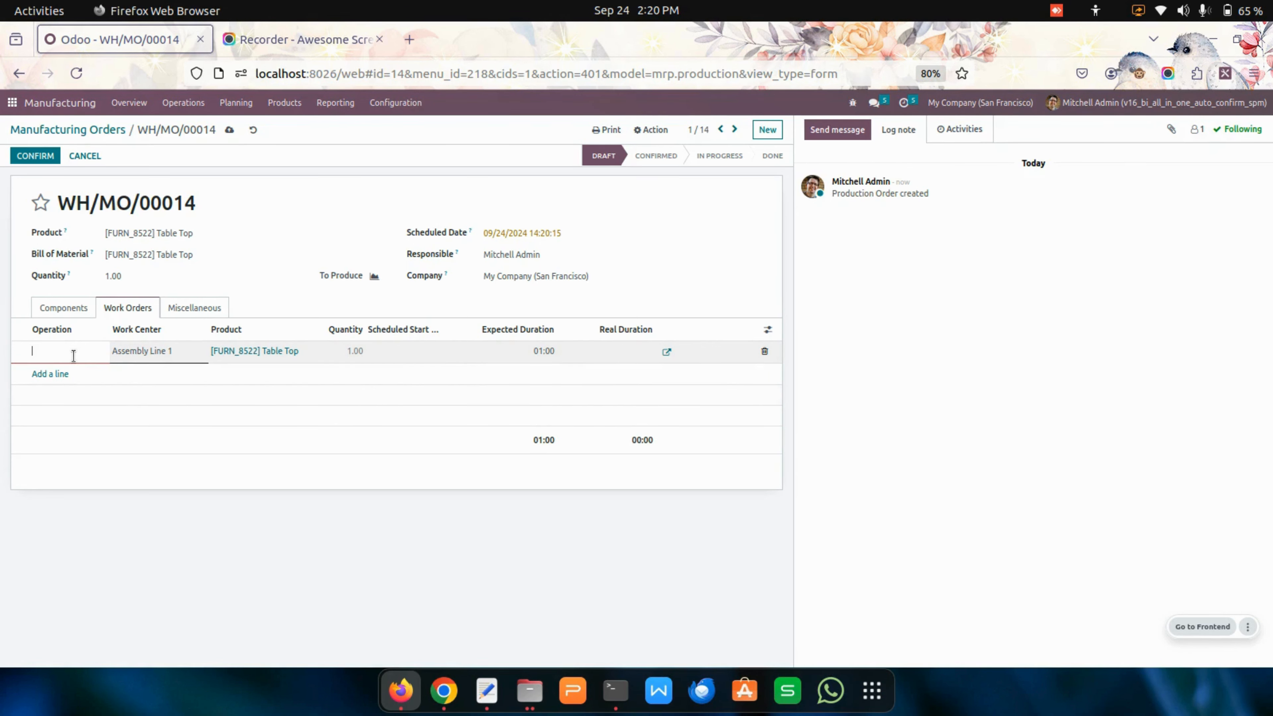
click(230, 130)
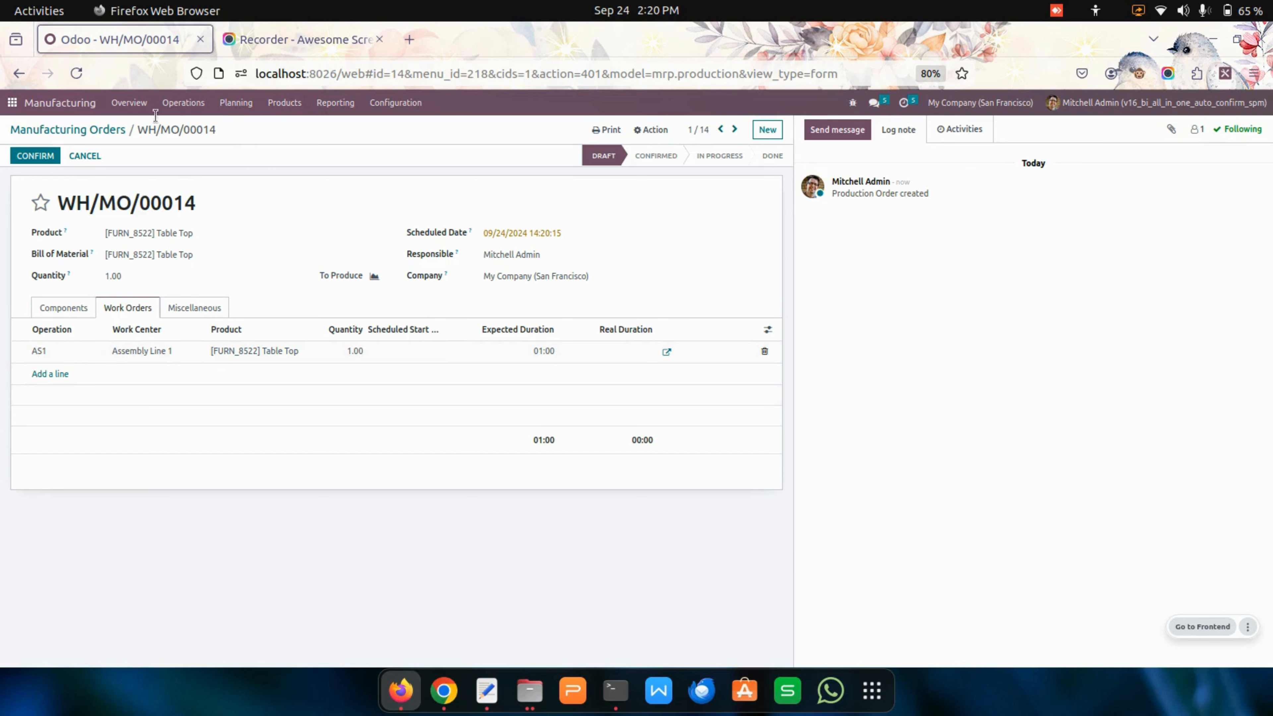
Start a new manufacturing order for the product [FURN_7800] Desk Combination
click(73, 132)
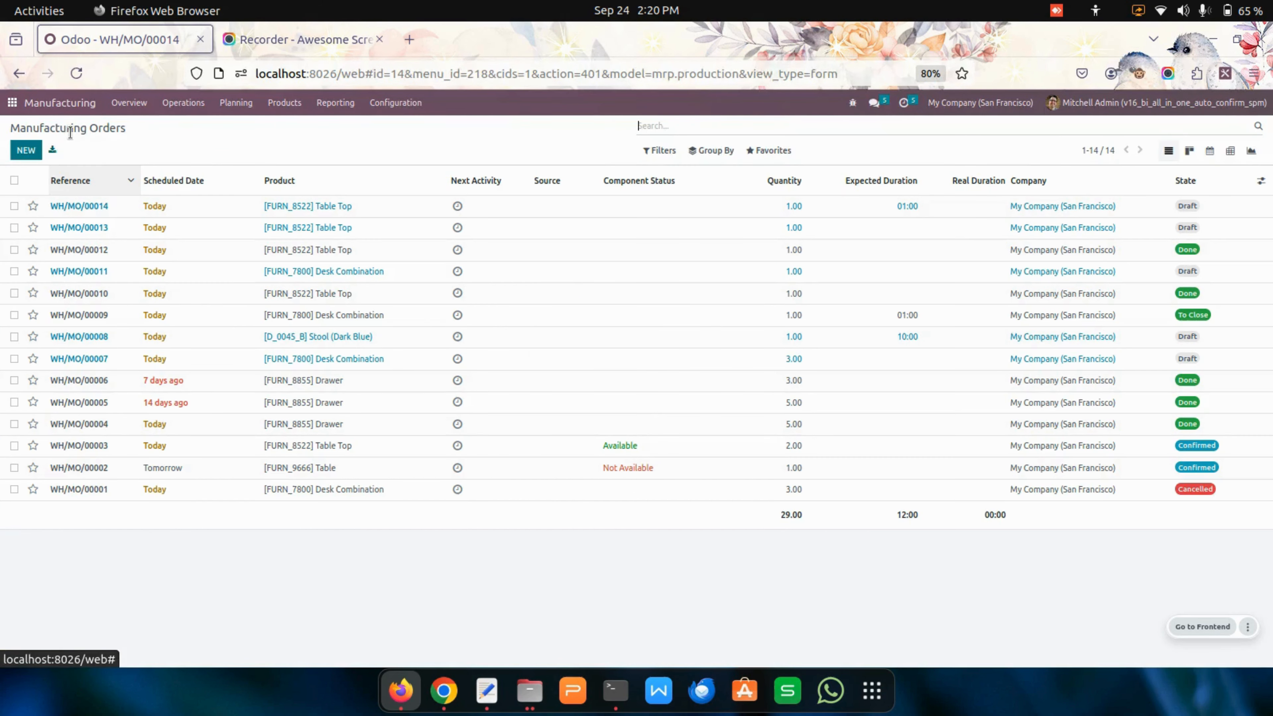
click(26, 151)
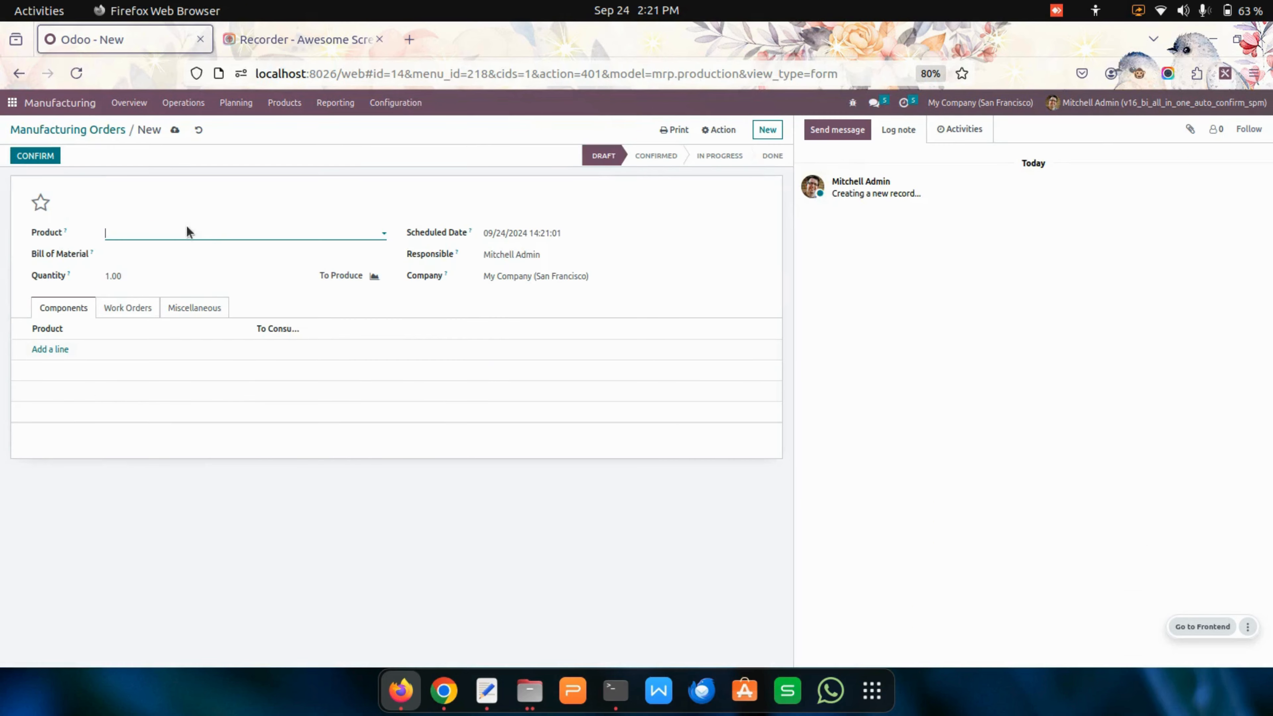
click(227, 235)
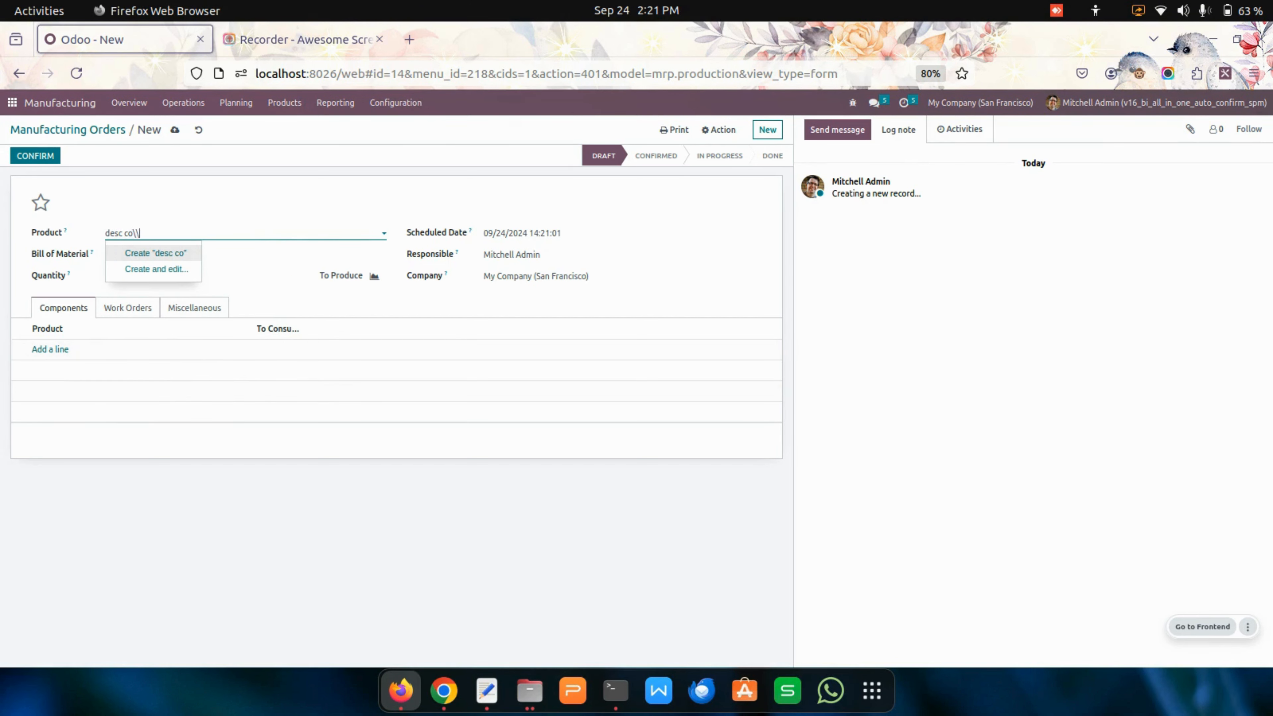
text(desk )
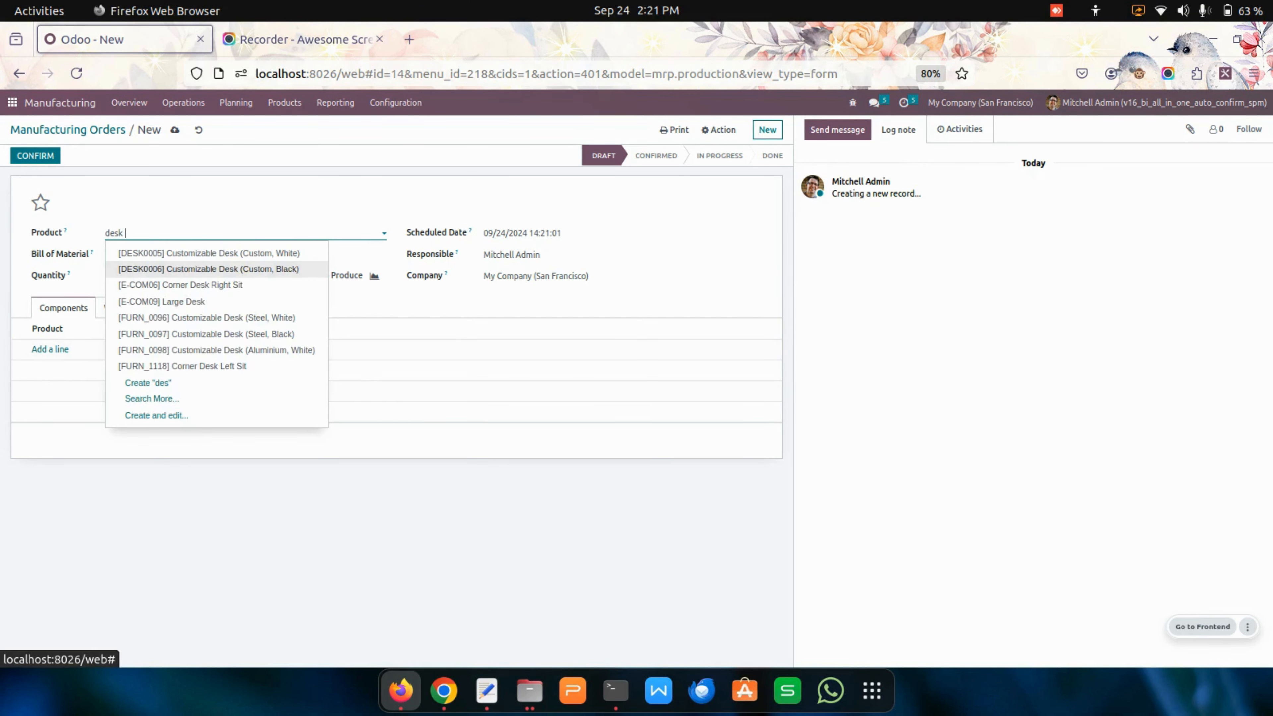
text(c)
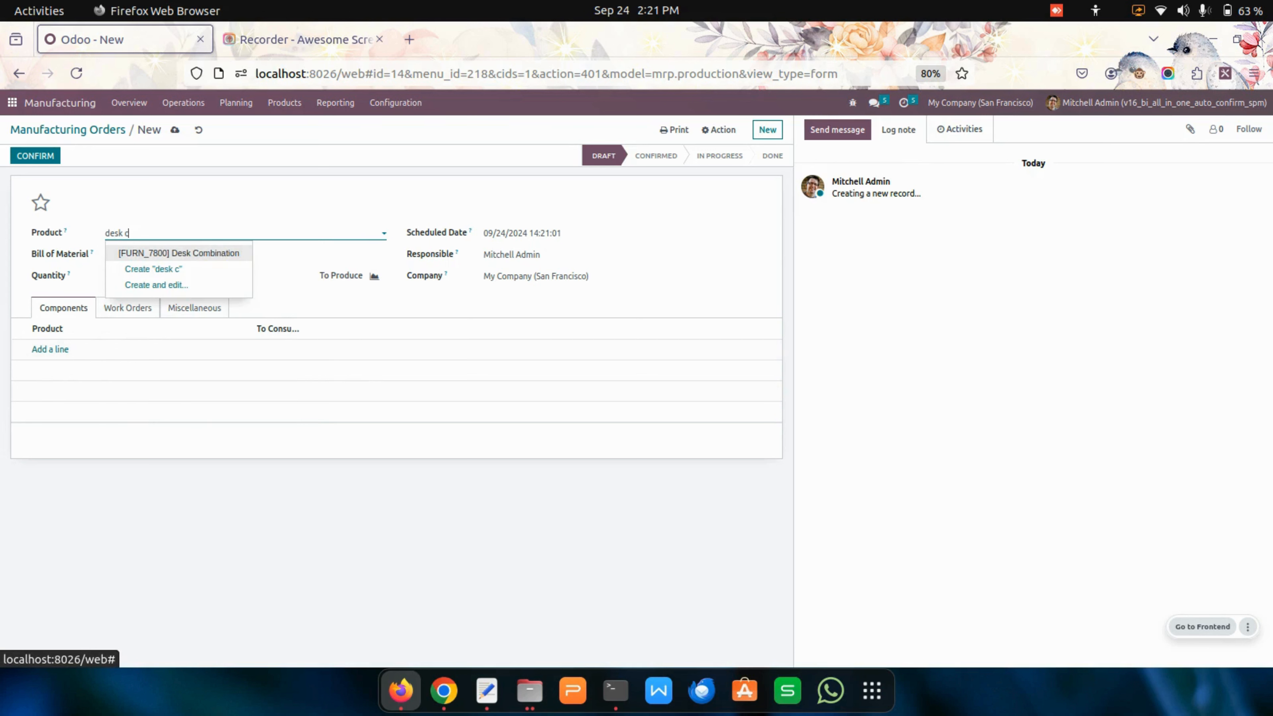
click(221, 252)
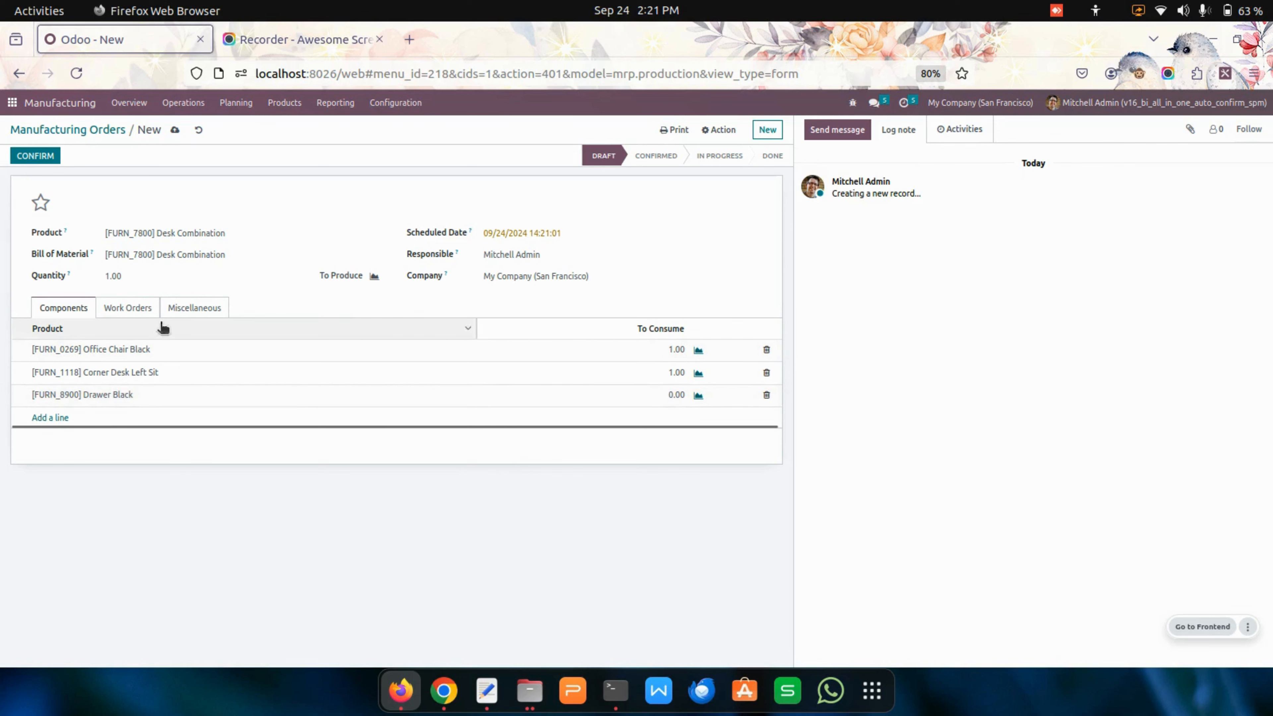
Add a work order with operation and work center Drill Station 1 and an expected duration of 01:00
click(127, 308)
click(50, 351)
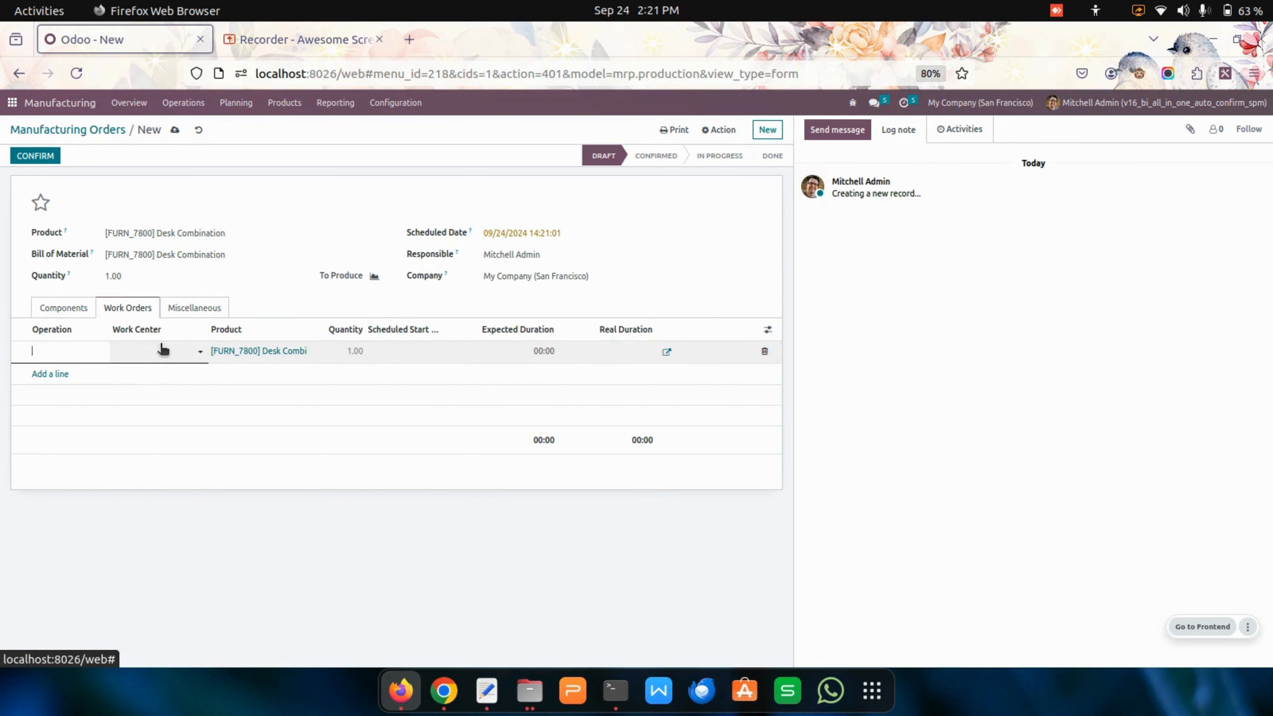
click(152, 355)
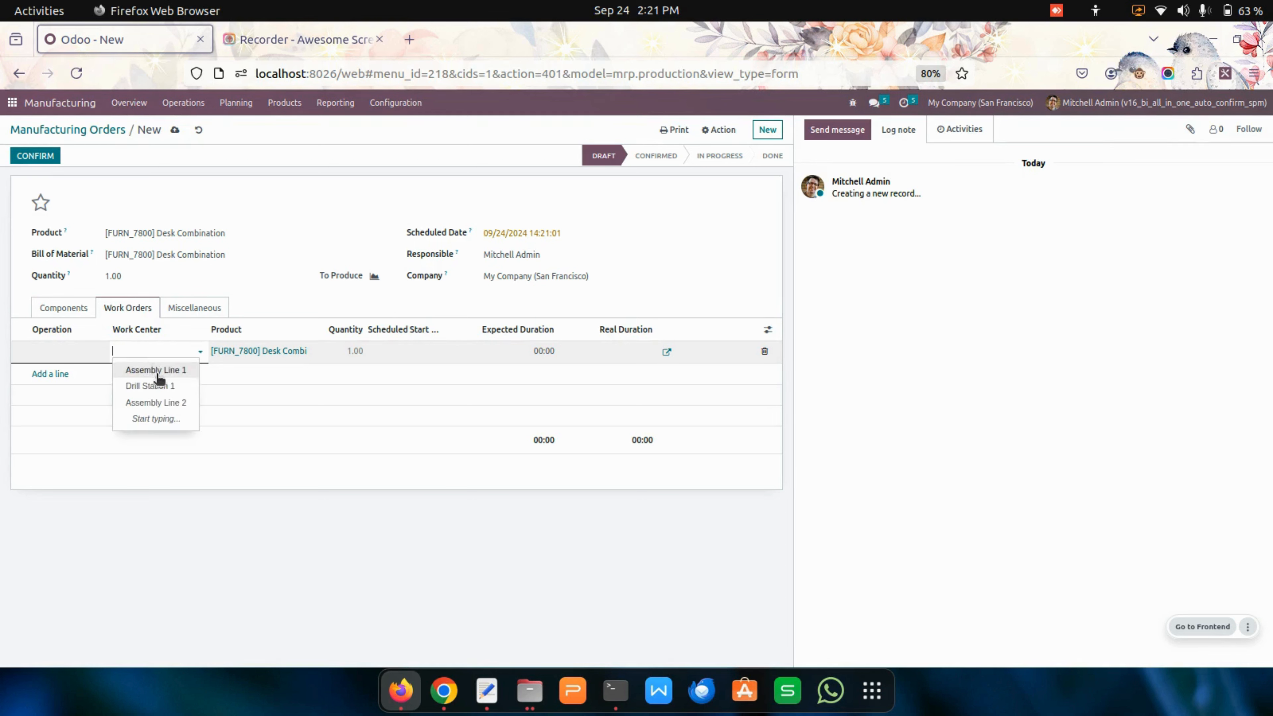
click(167, 385)
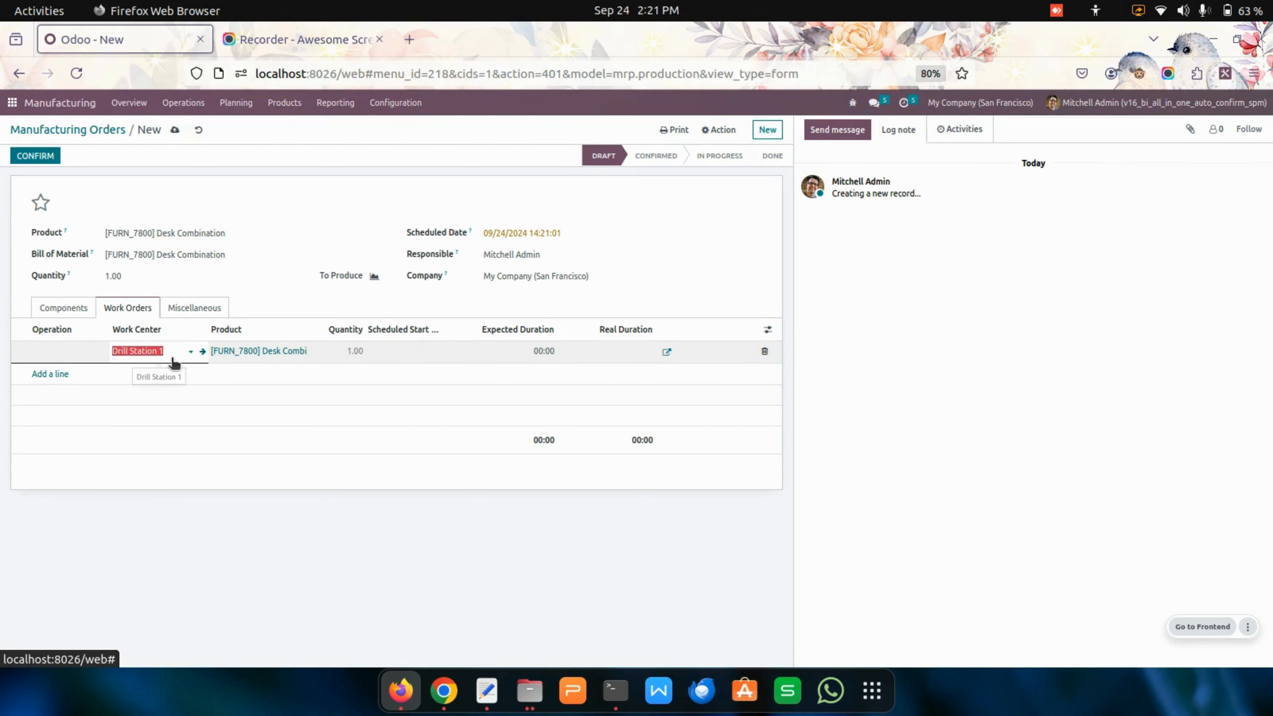
click(65, 353)
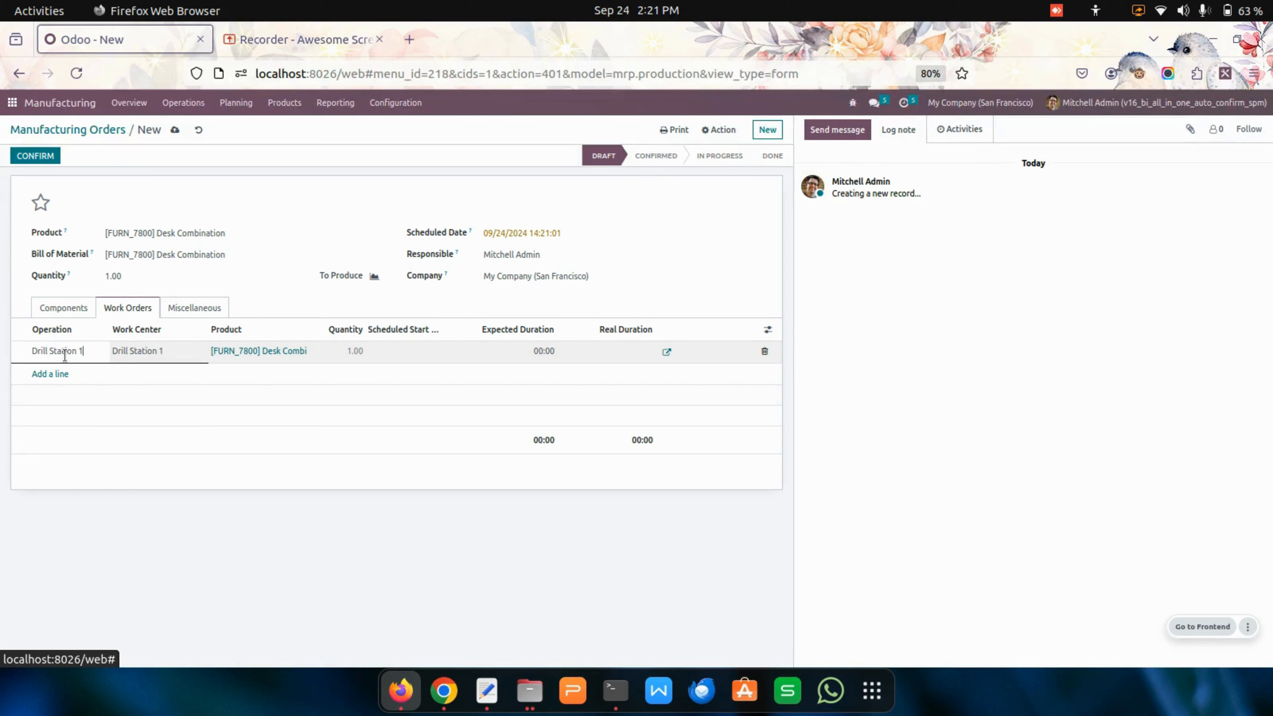
click(548, 351)
text(1)
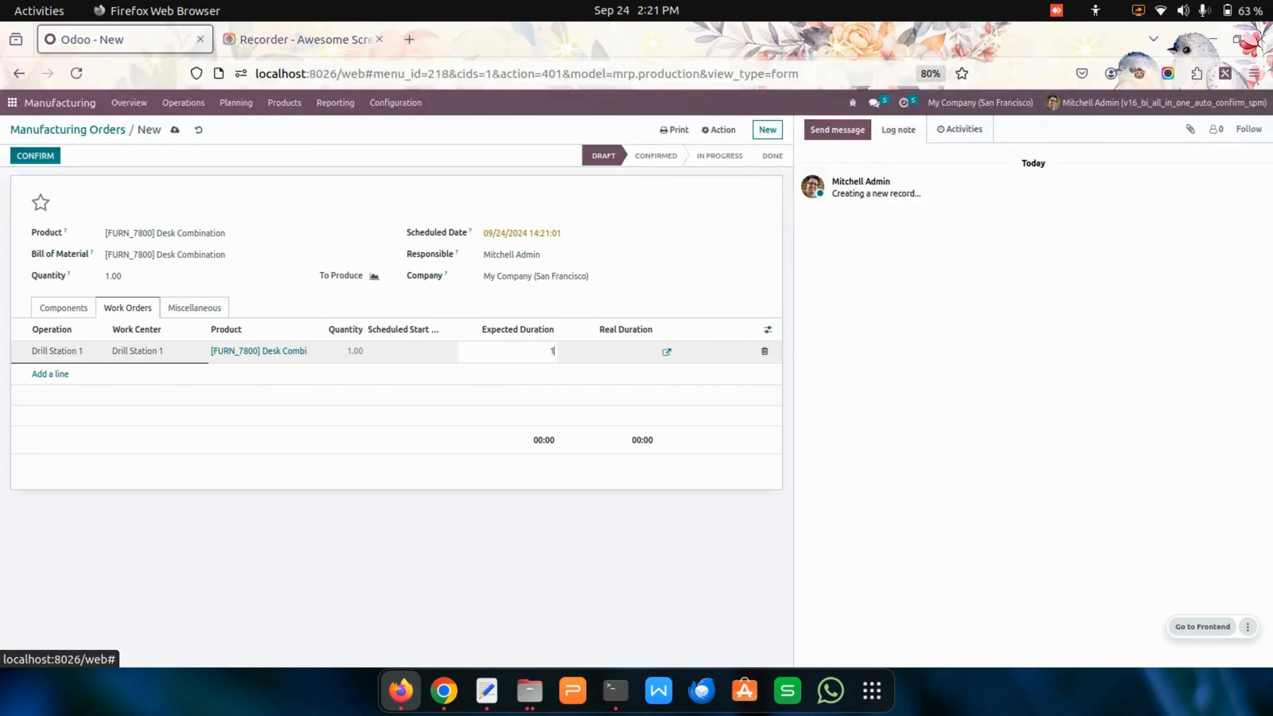
click(343, 521)
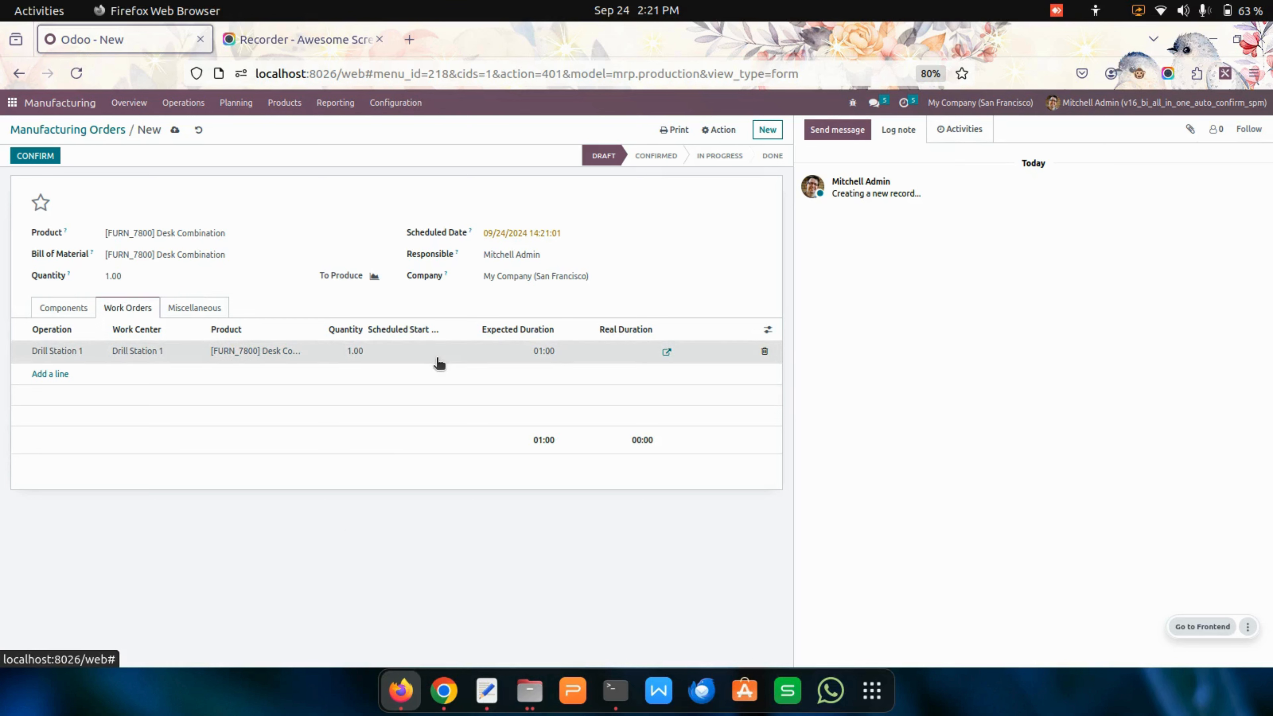
Try a scheduled start date of 09/24/2024 on the Drill Station 1 work order and clear it again
click(438, 362)
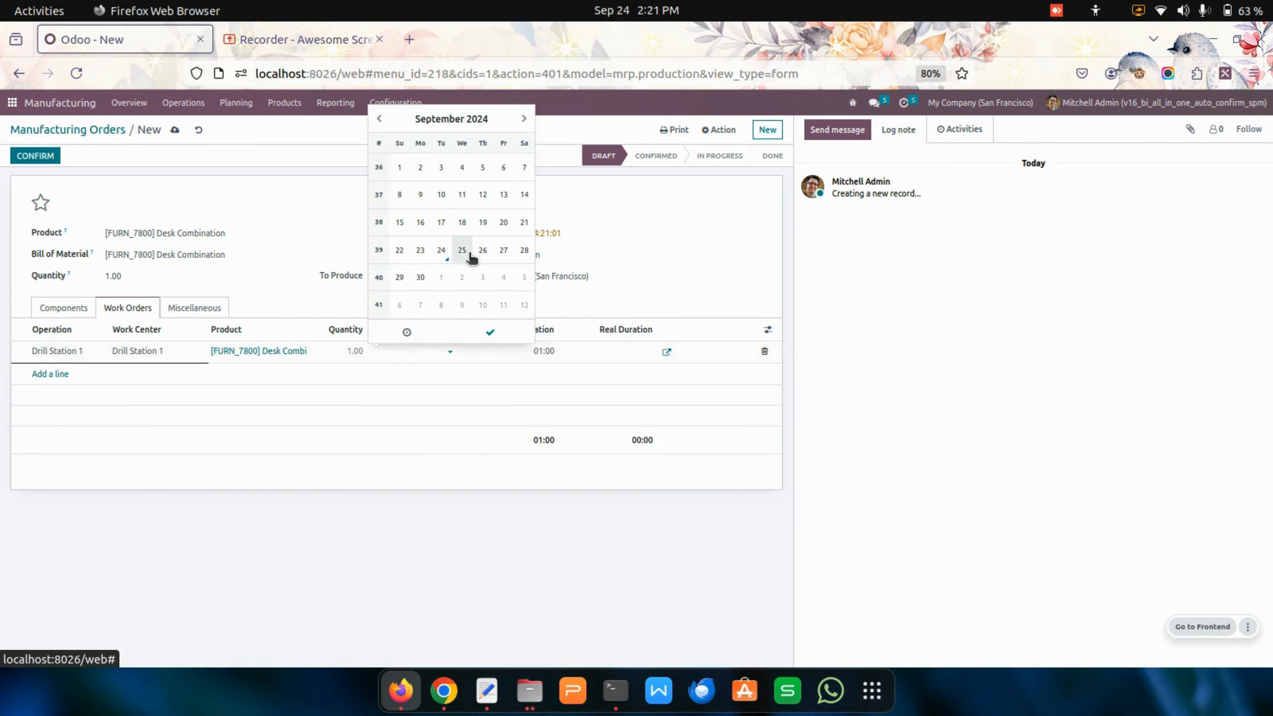
click(441, 253)
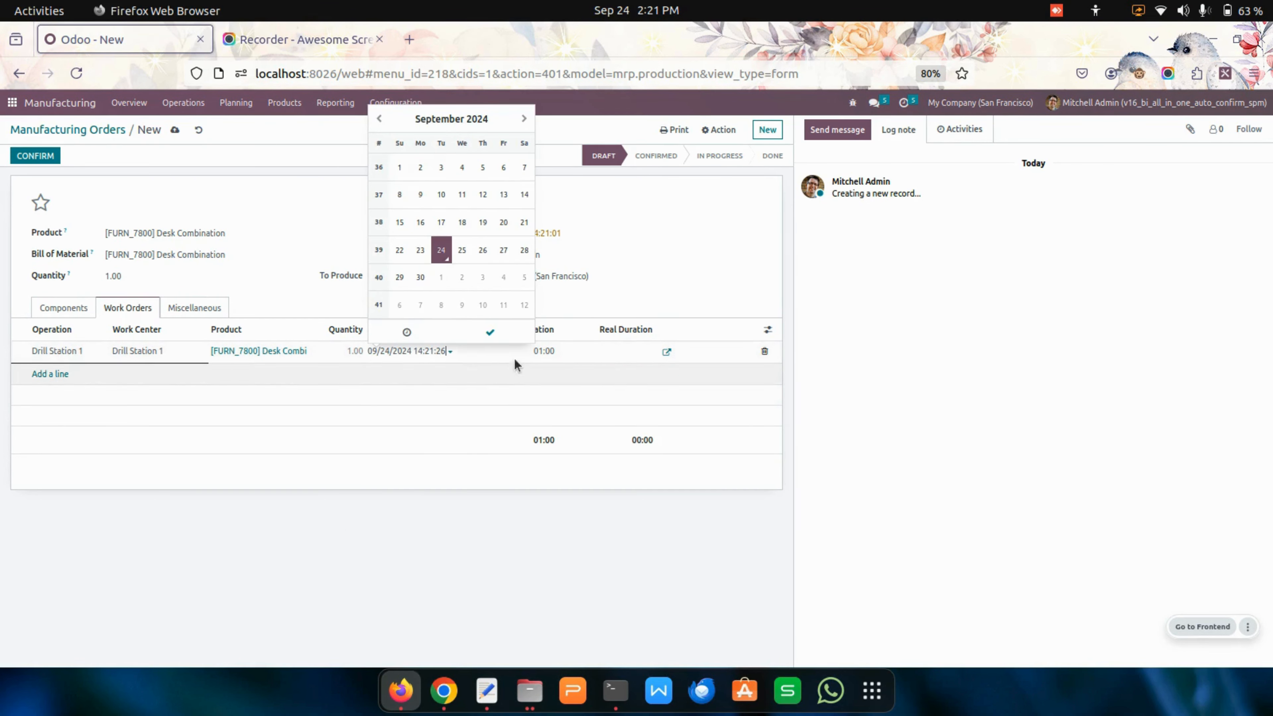
click(417, 494)
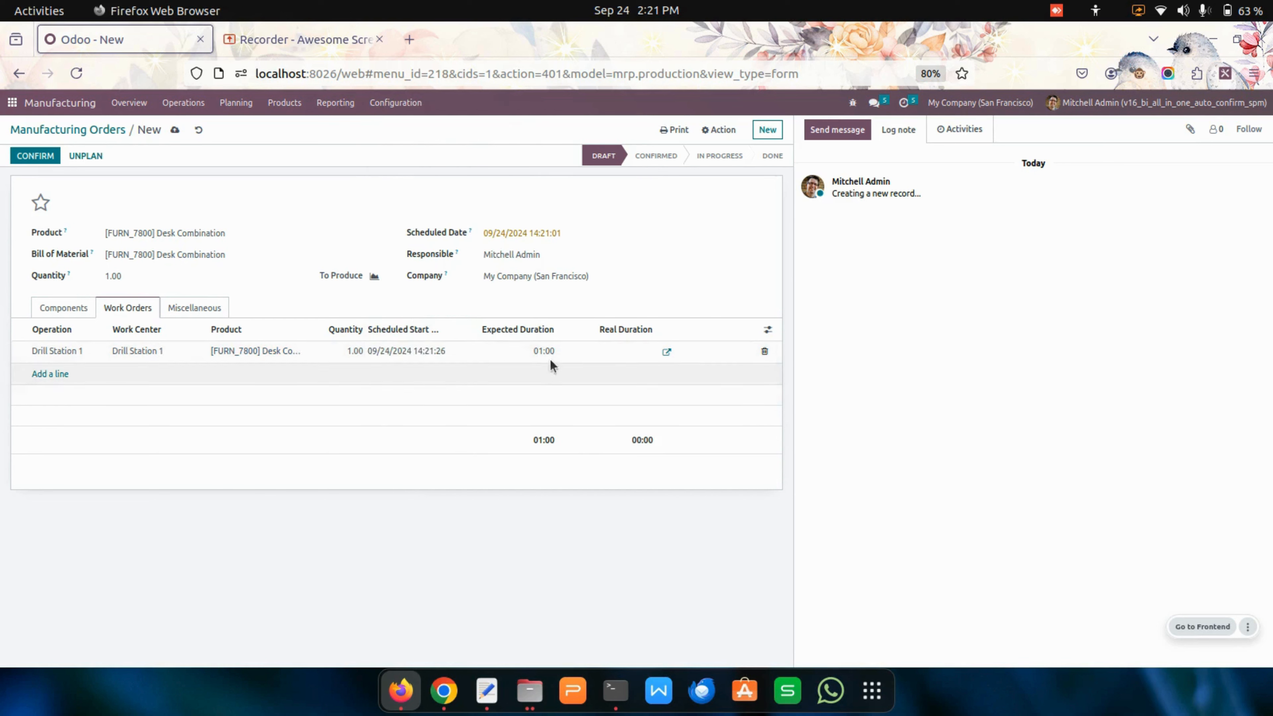
click(408, 352)
key(BackSpace)
click(463, 473)
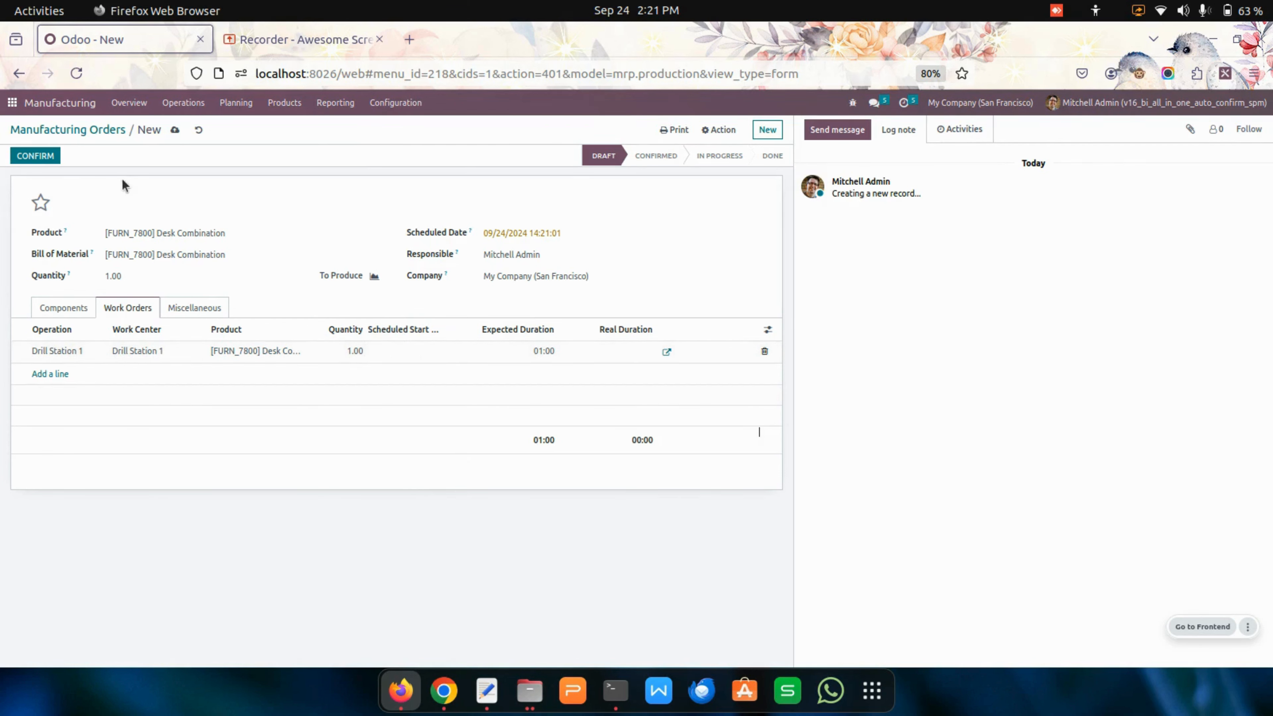
Save the Desk Combination order and reopen the manufacturing orders list by way of the home screen
click(176, 129)
click(86, 132)
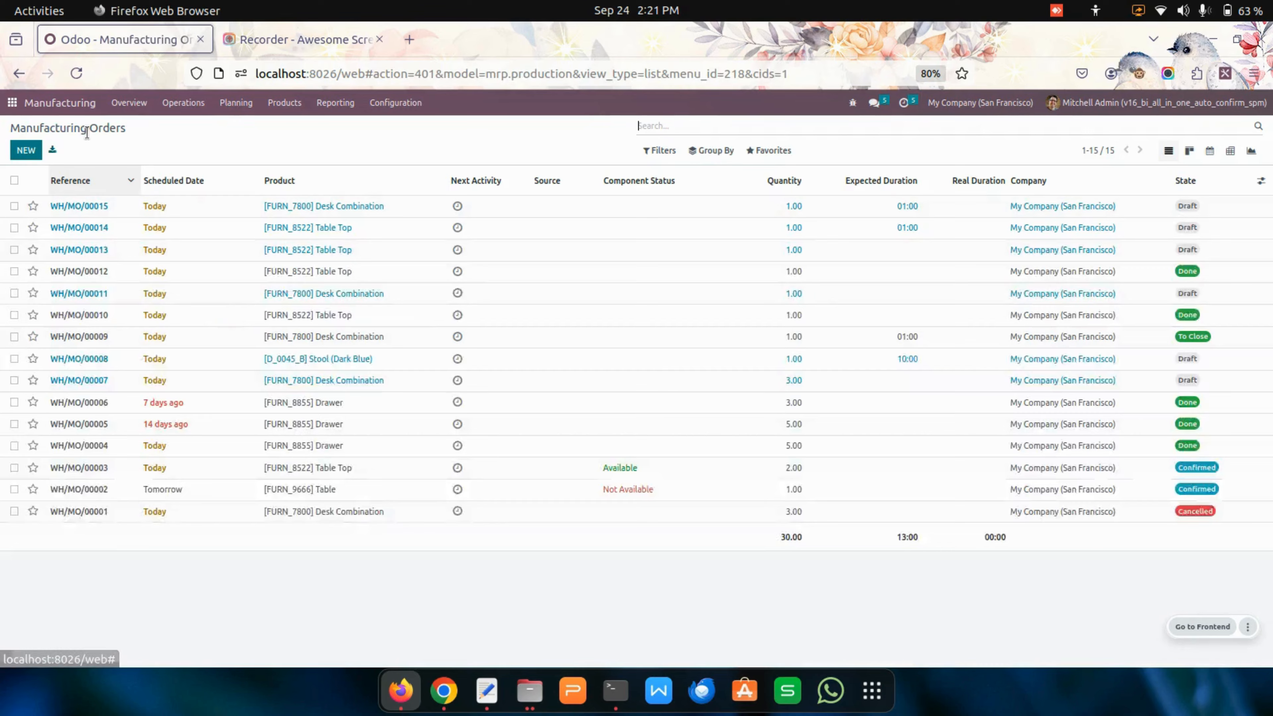
click(12, 102)
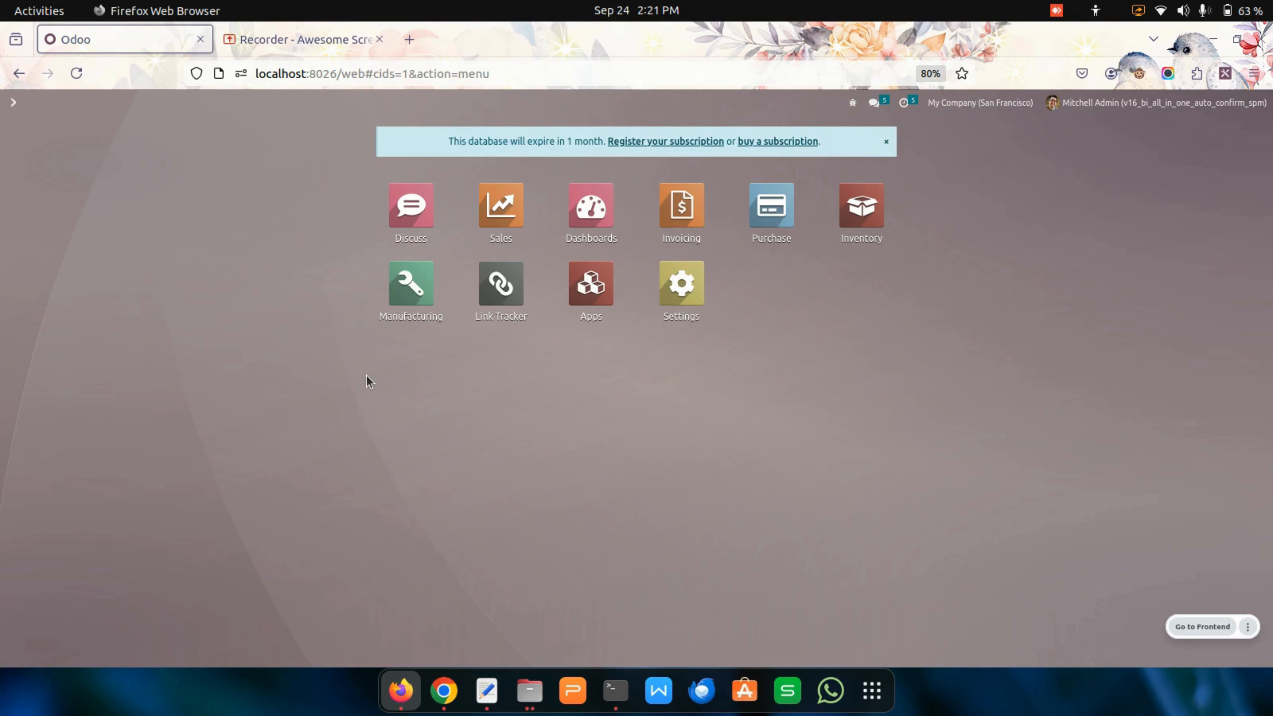
click(416, 281)
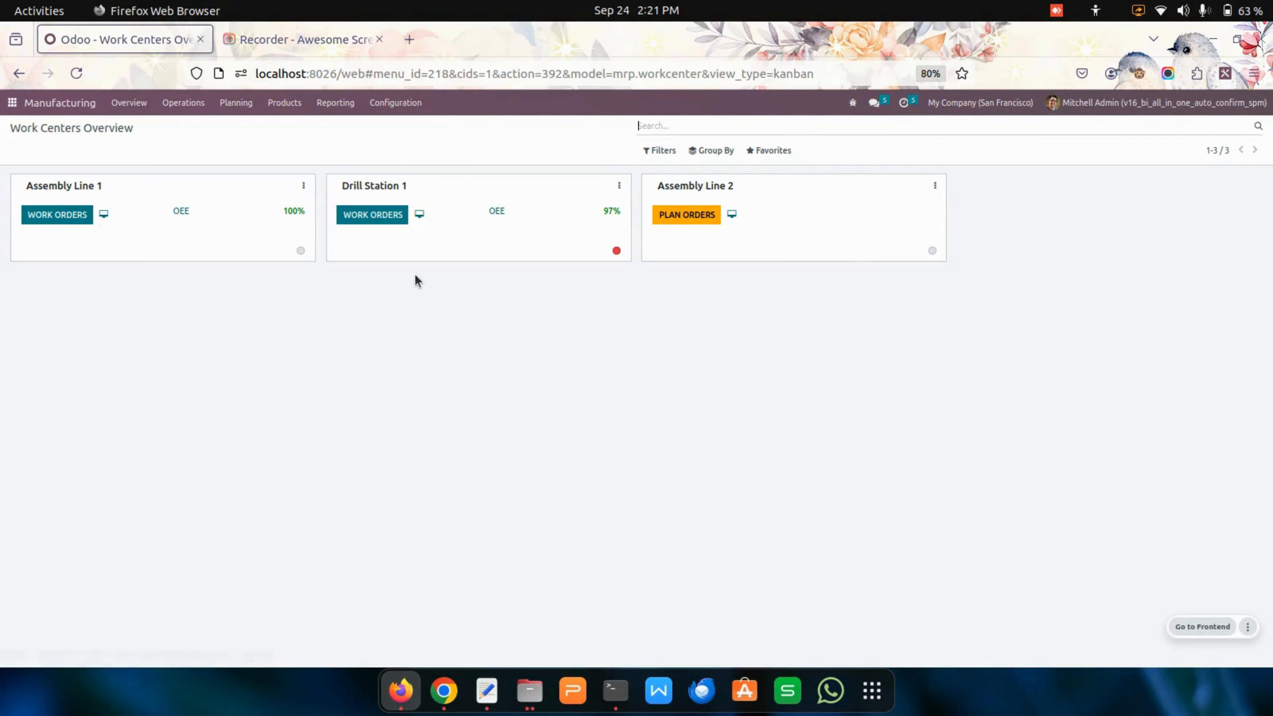
click(166, 108)
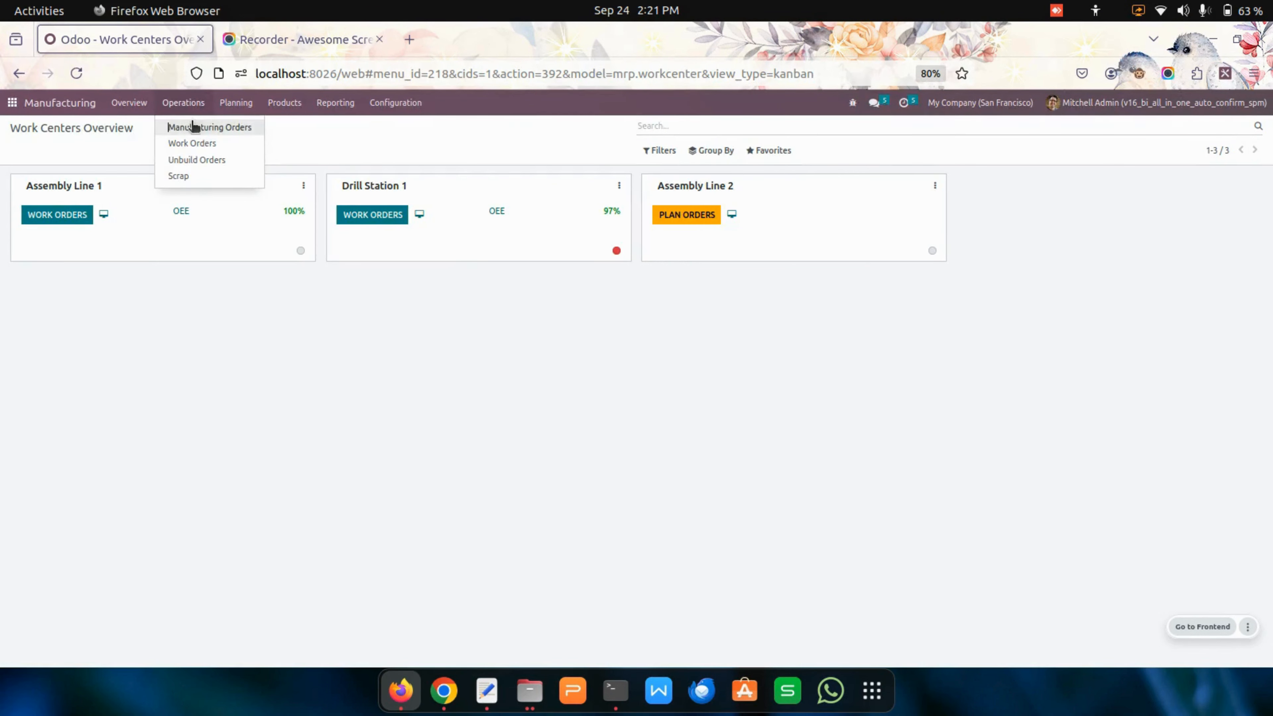
click(202, 129)
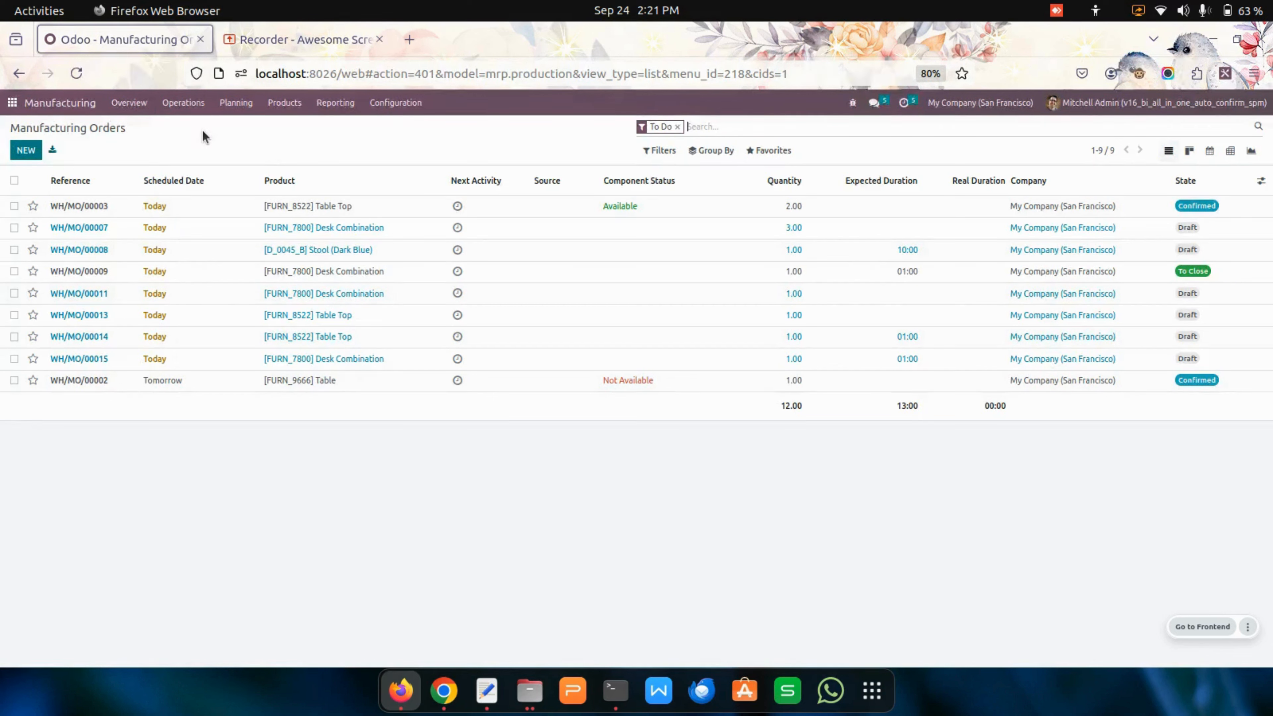
Remove the To Do filter, sort the manufacturing orders by ascending reference and open WH/MO/00014
click(677, 127)
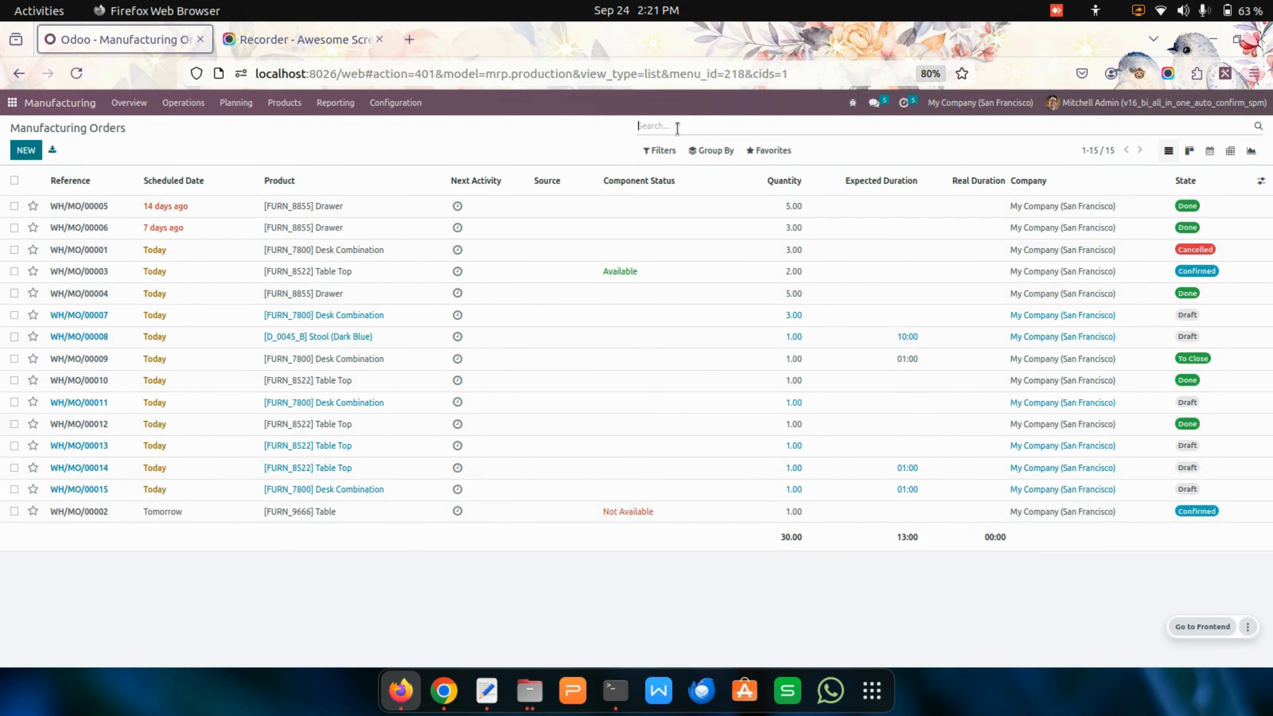
click(90, 188)
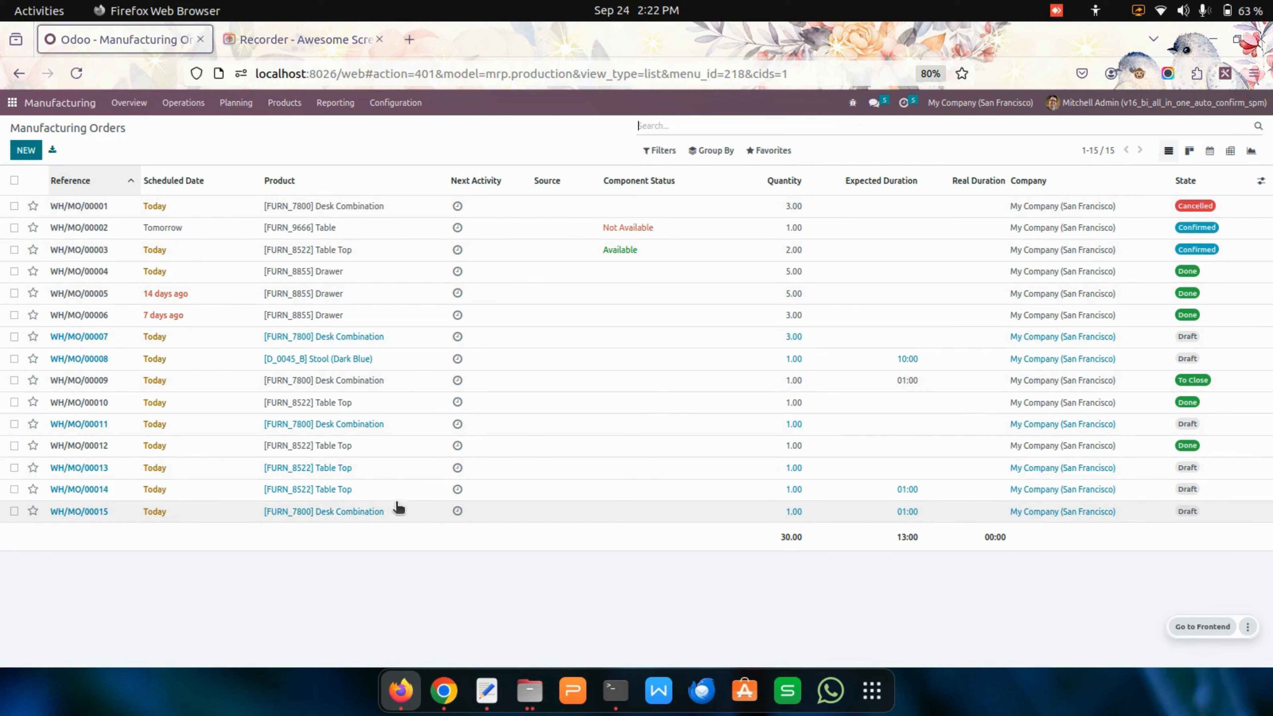
click(409, 498)
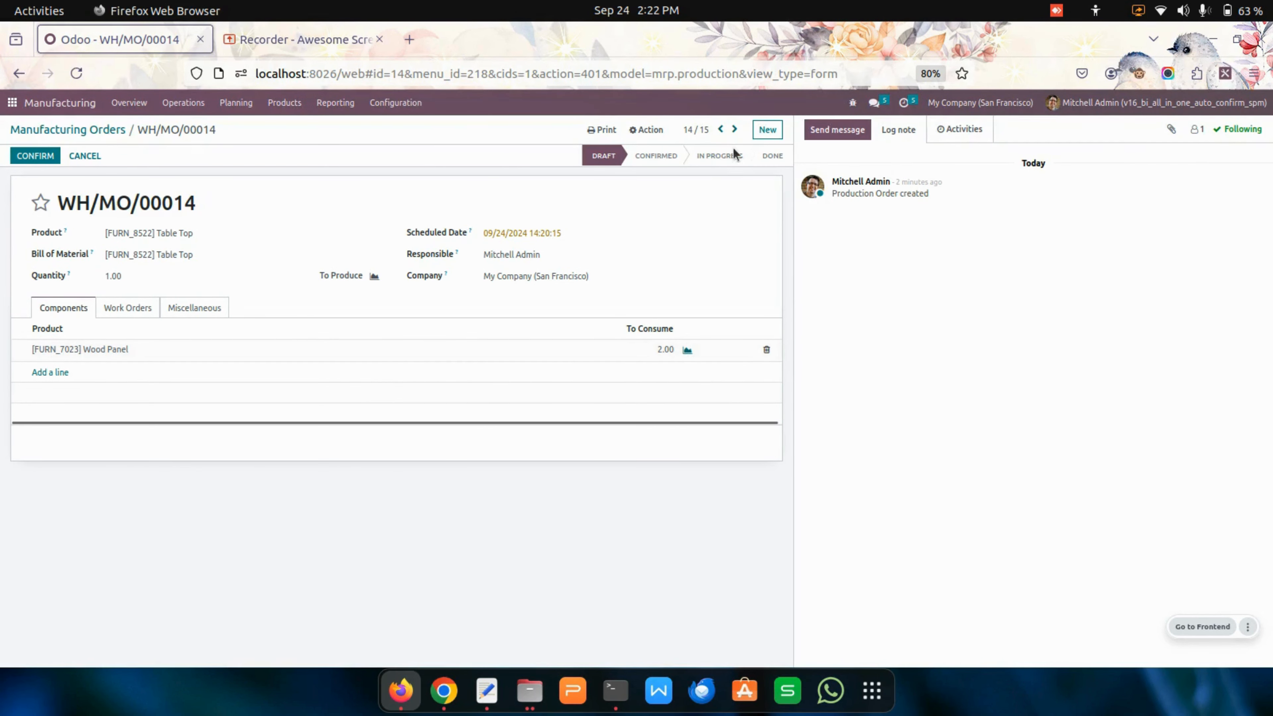
Try a To Consume quantity of 1 for Drawer Black on WH/MO/00015, discard it and return to the orders list
click(734, 129)
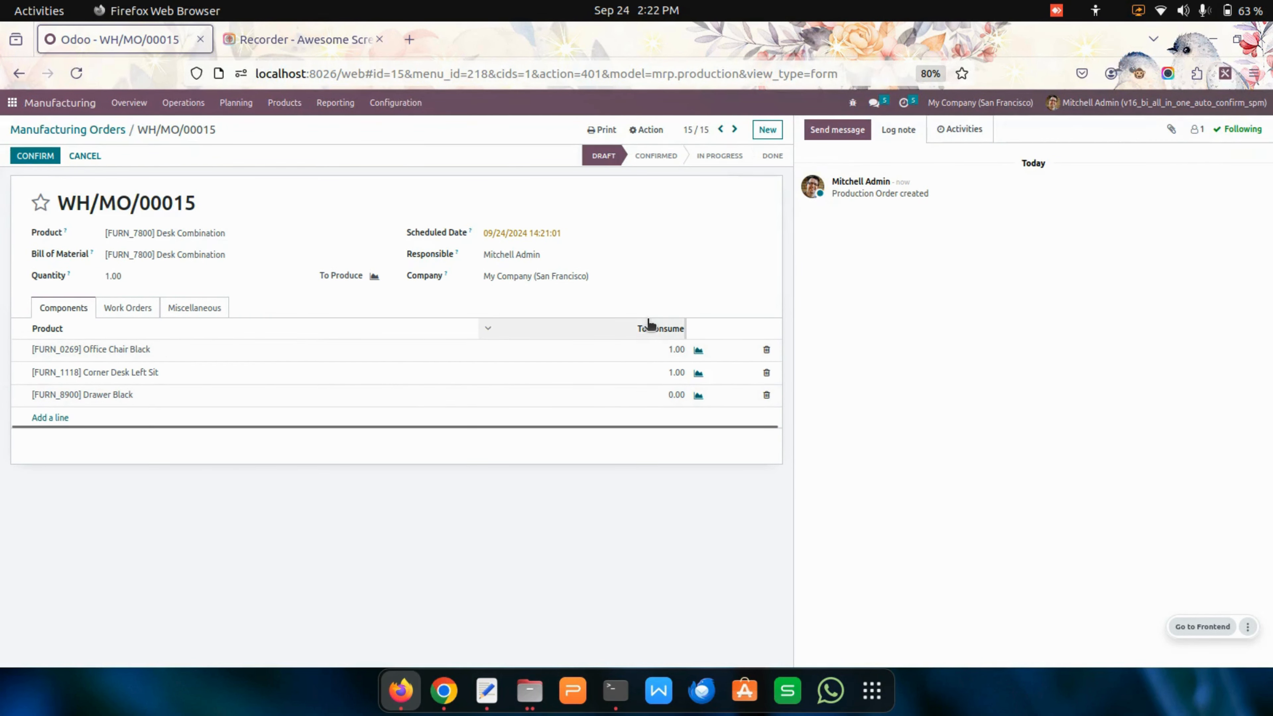
click(675, 396)
text(1)
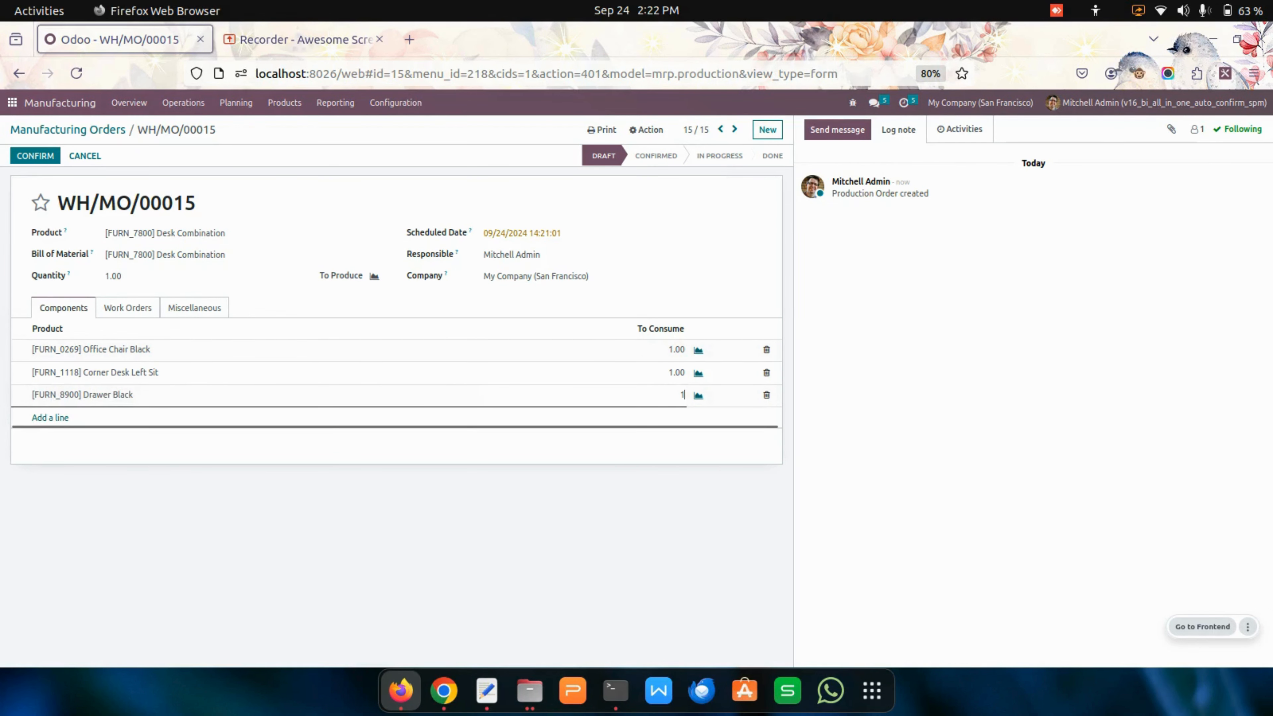
click(853, 467)
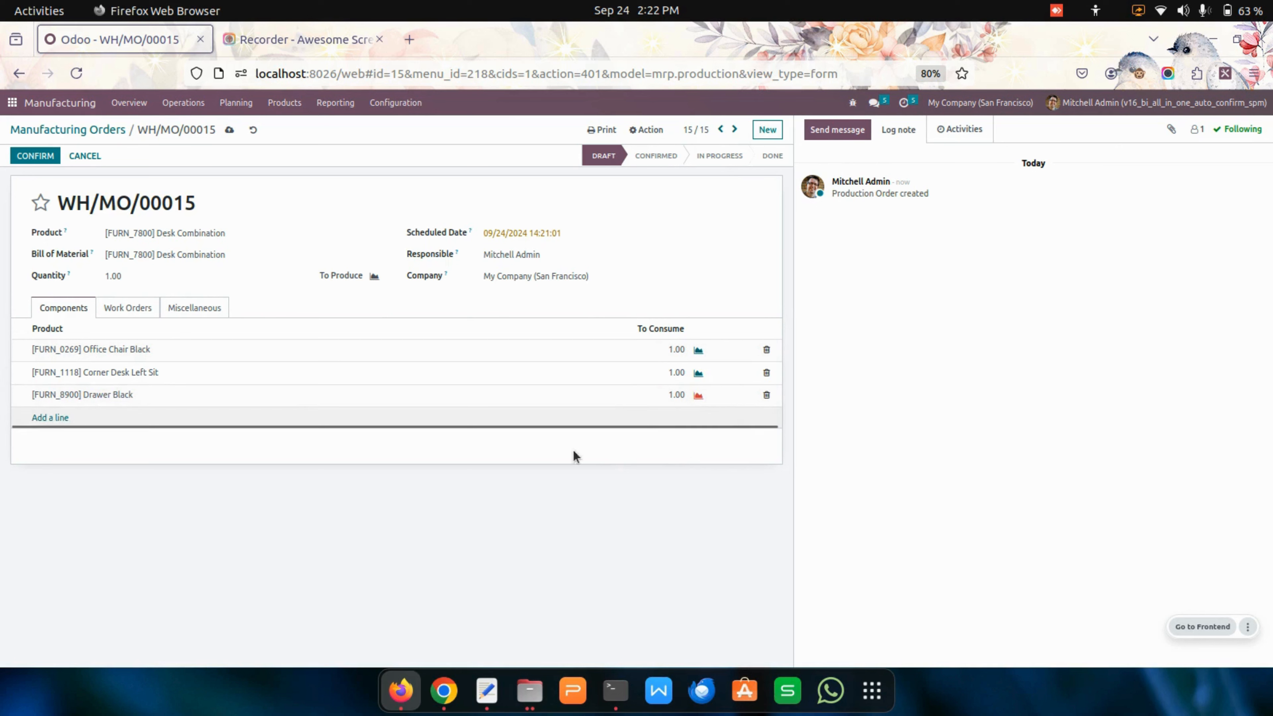
click(253, 130)
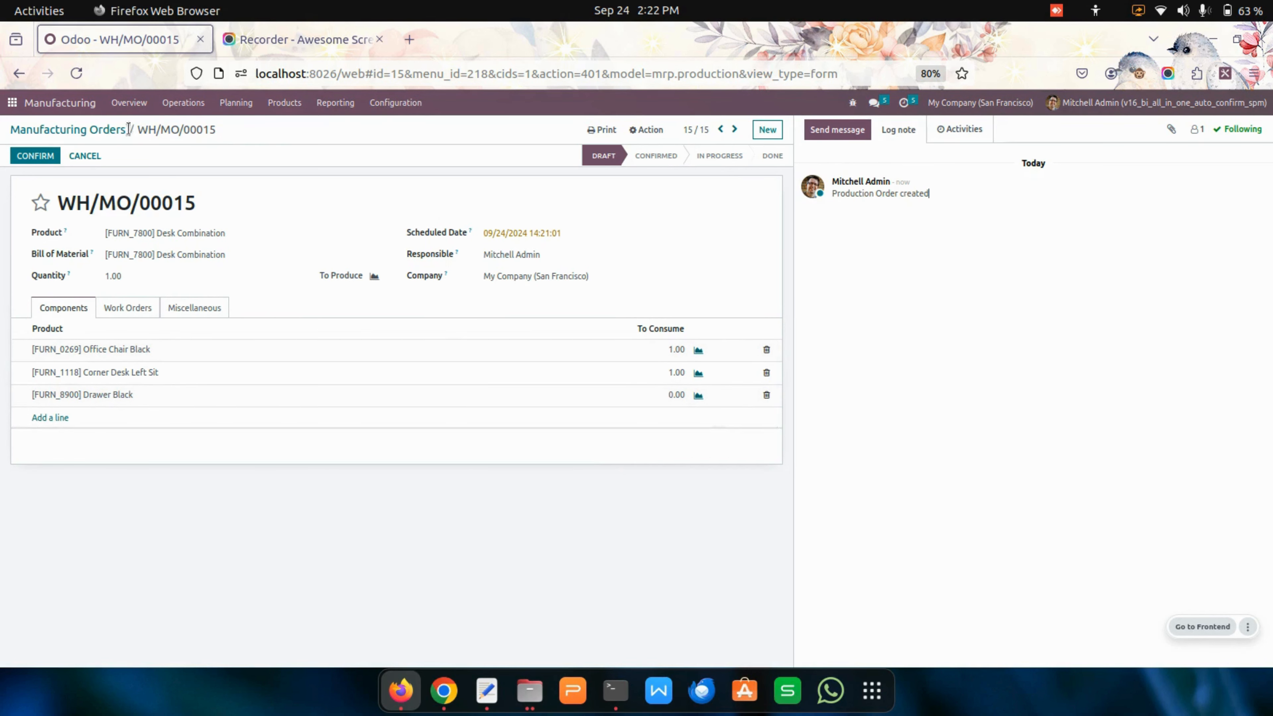
click(99, 129)
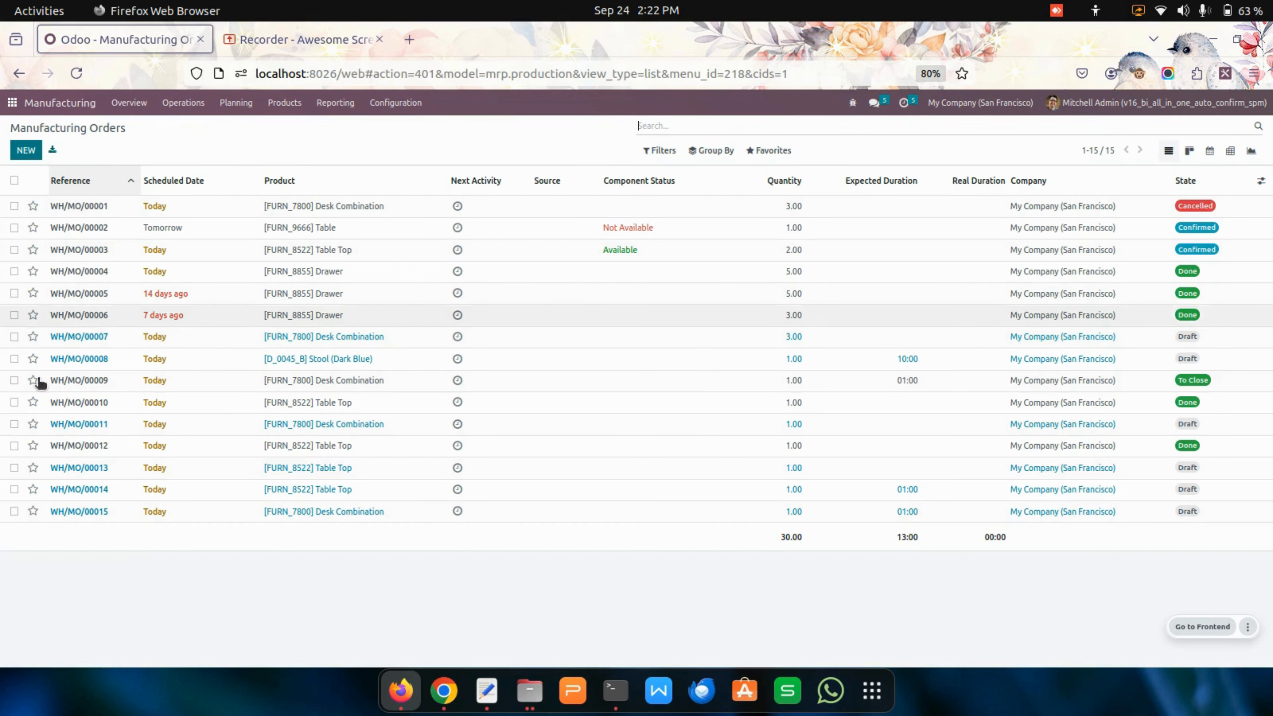
Try to auto-confirm manufacturing order WH/MO/00014 with the Available Quantity option
click(14, 489)
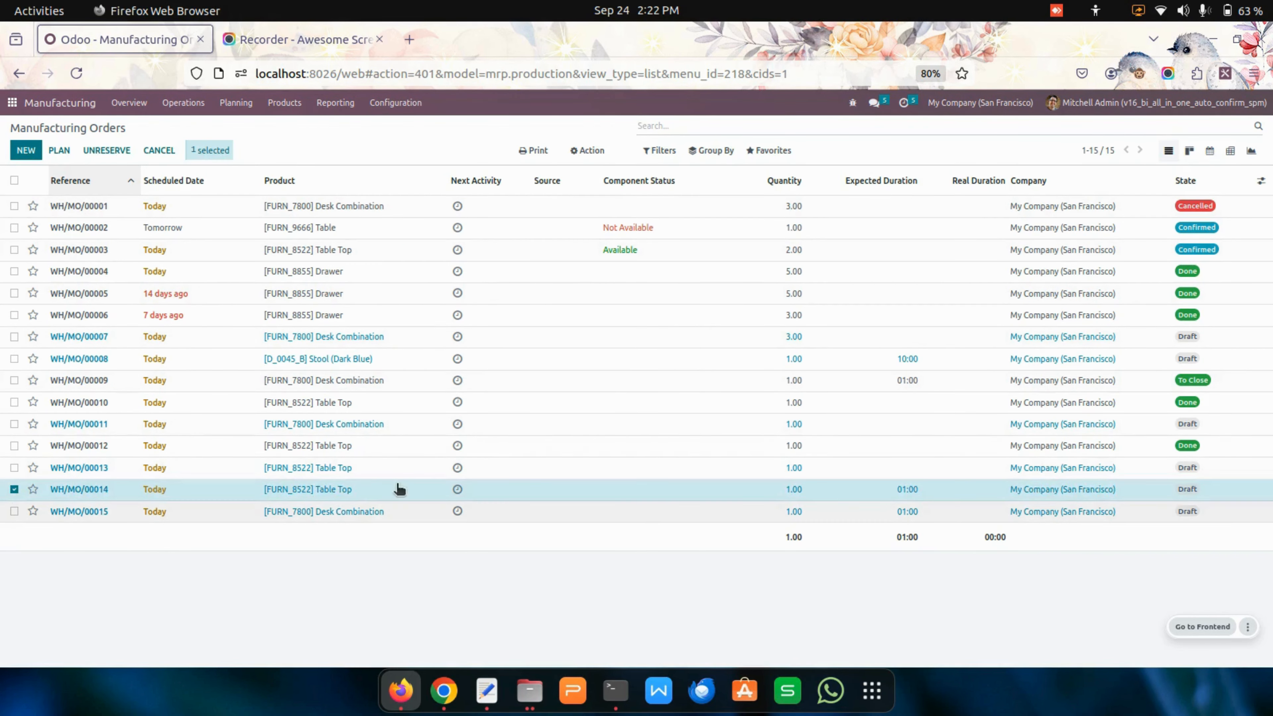
click(596, 151)
click(633, 206)
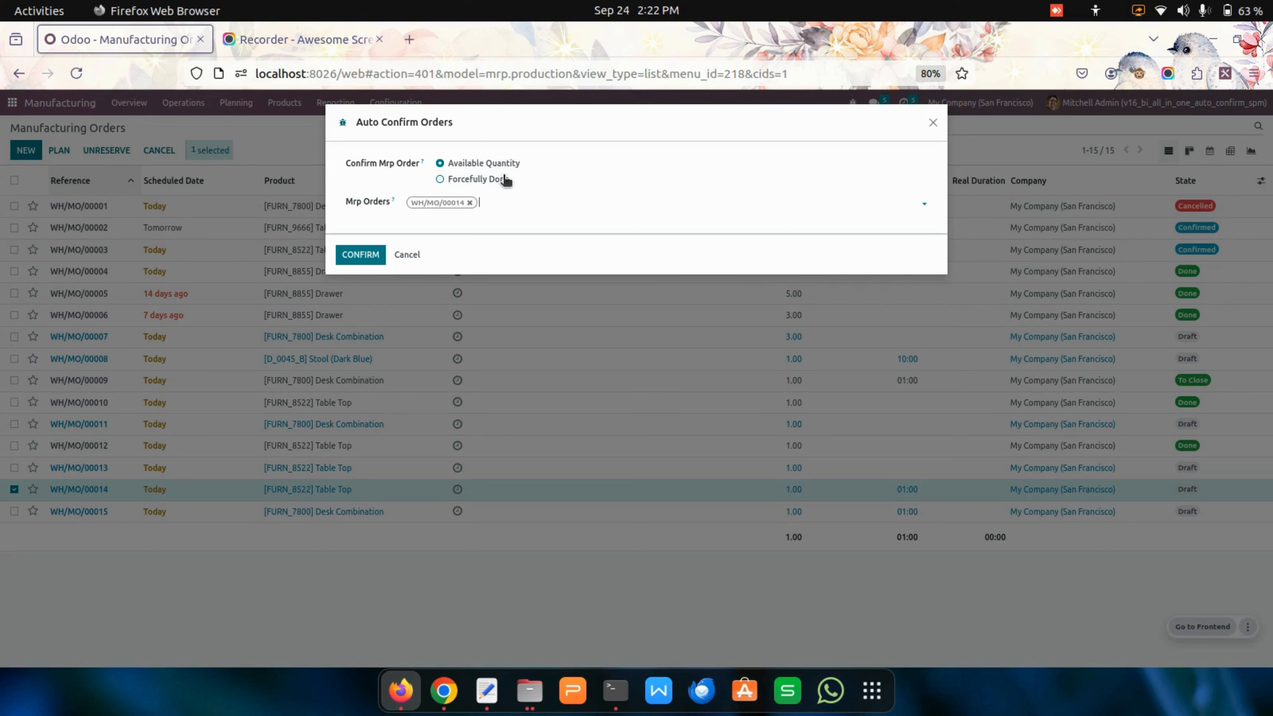
click(526, 199)
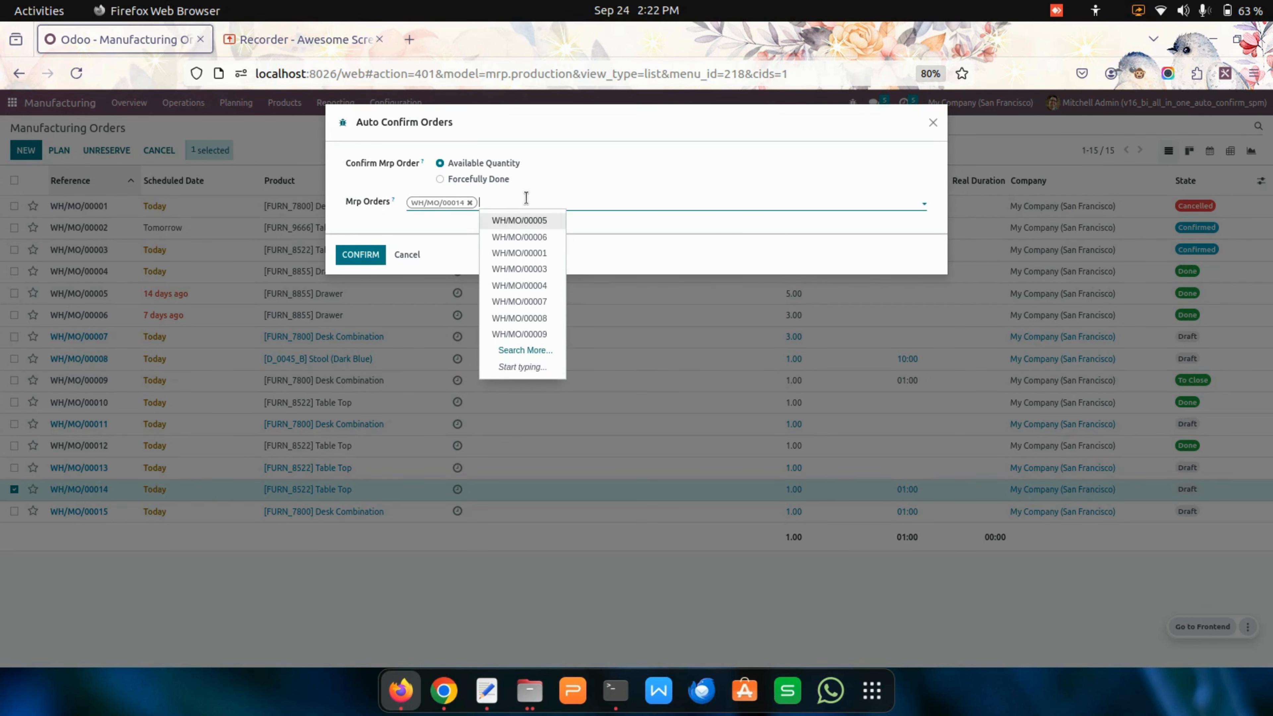
click(448, 232)
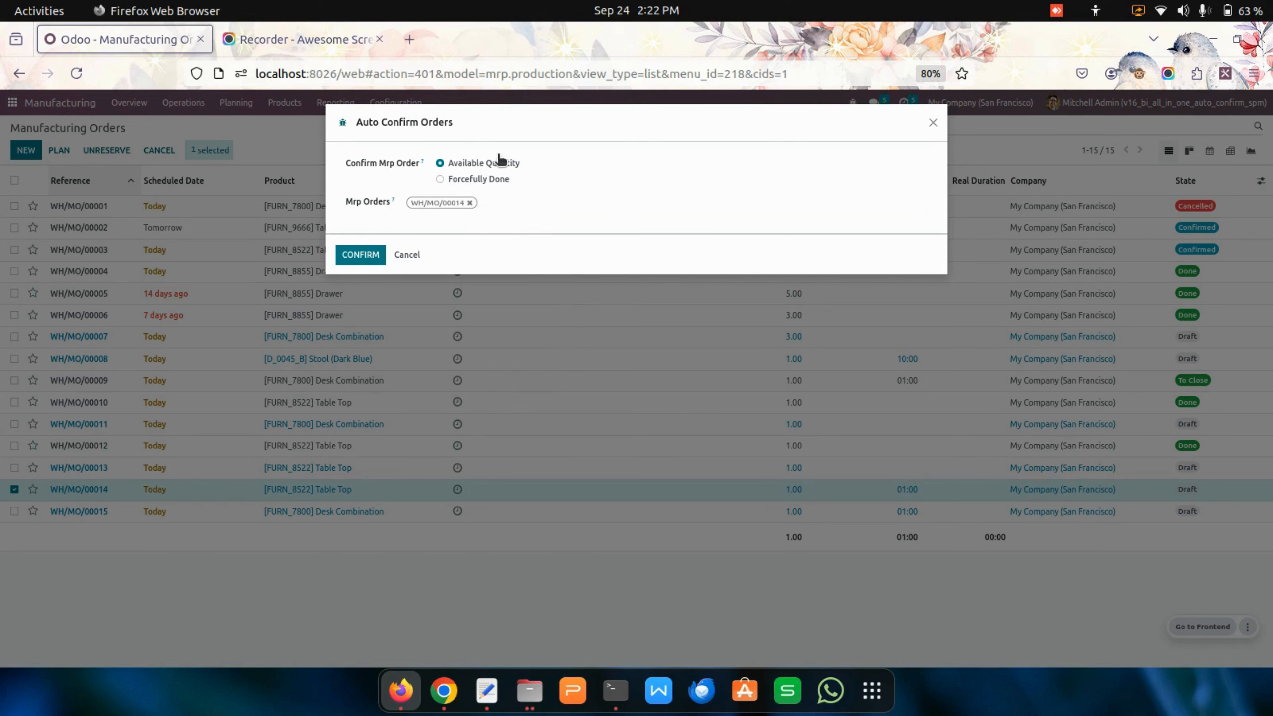
click(361, 254)
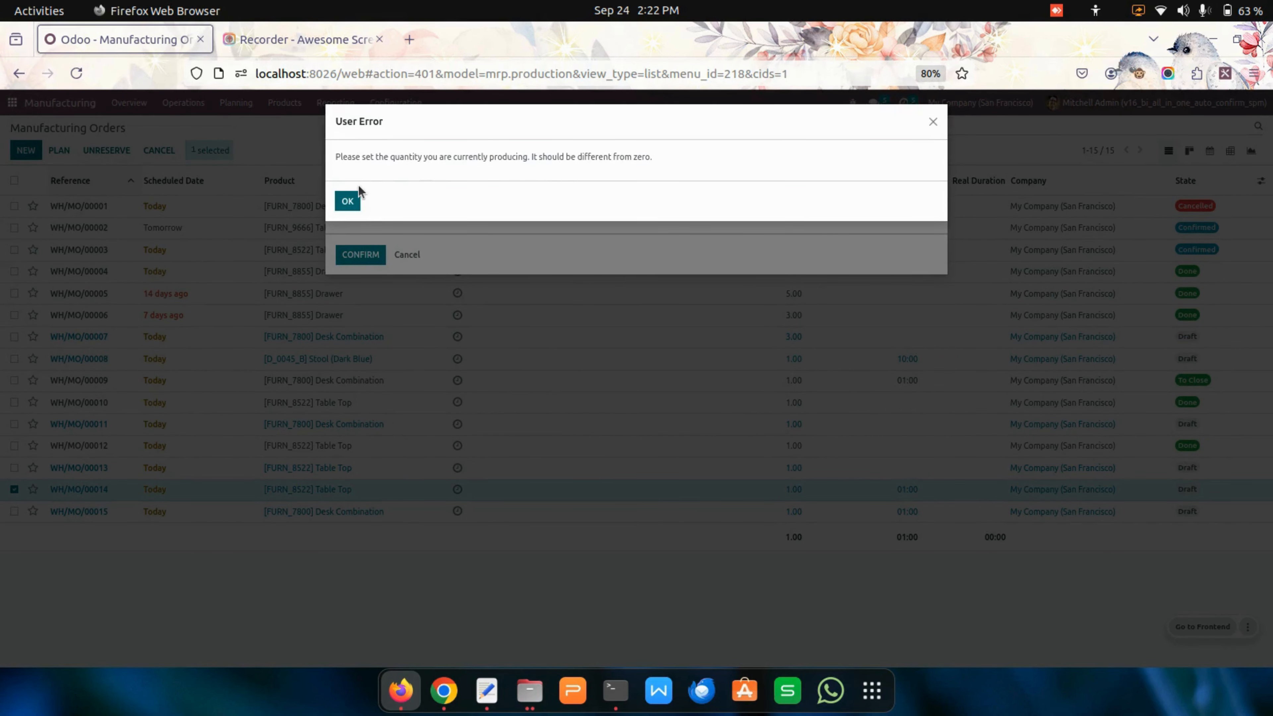
click(348, 202)
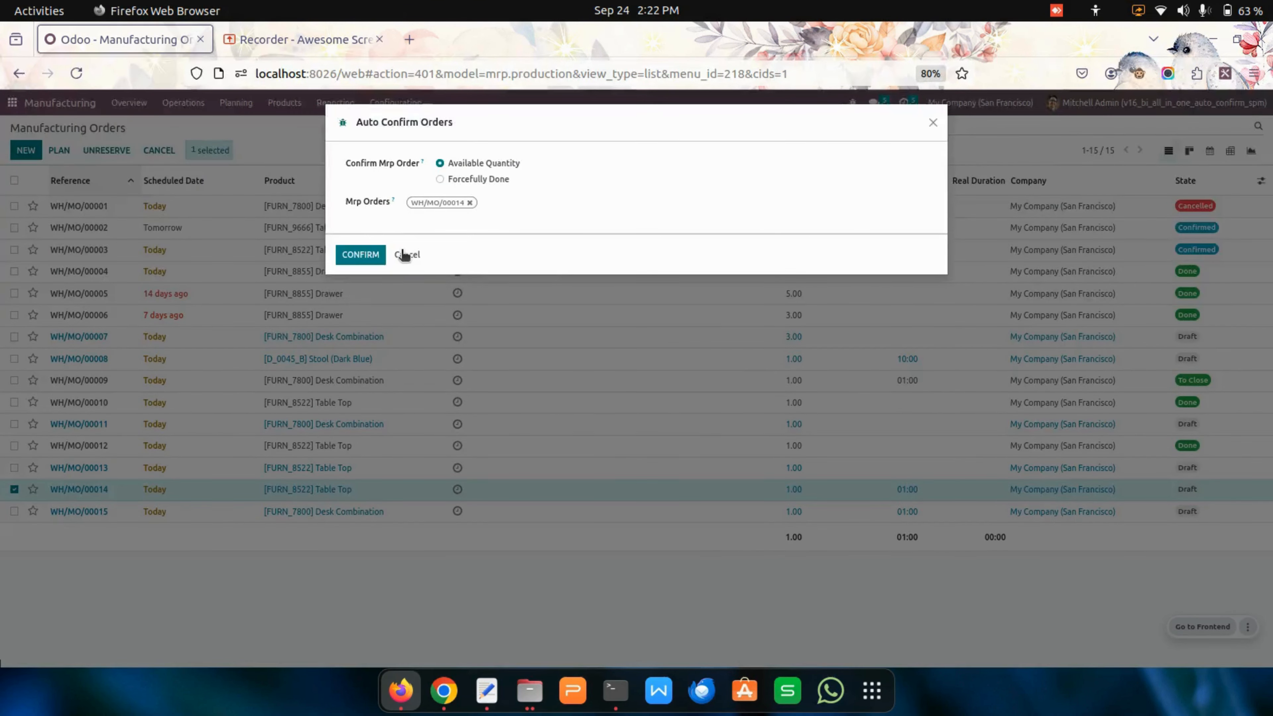
click(404, 255)
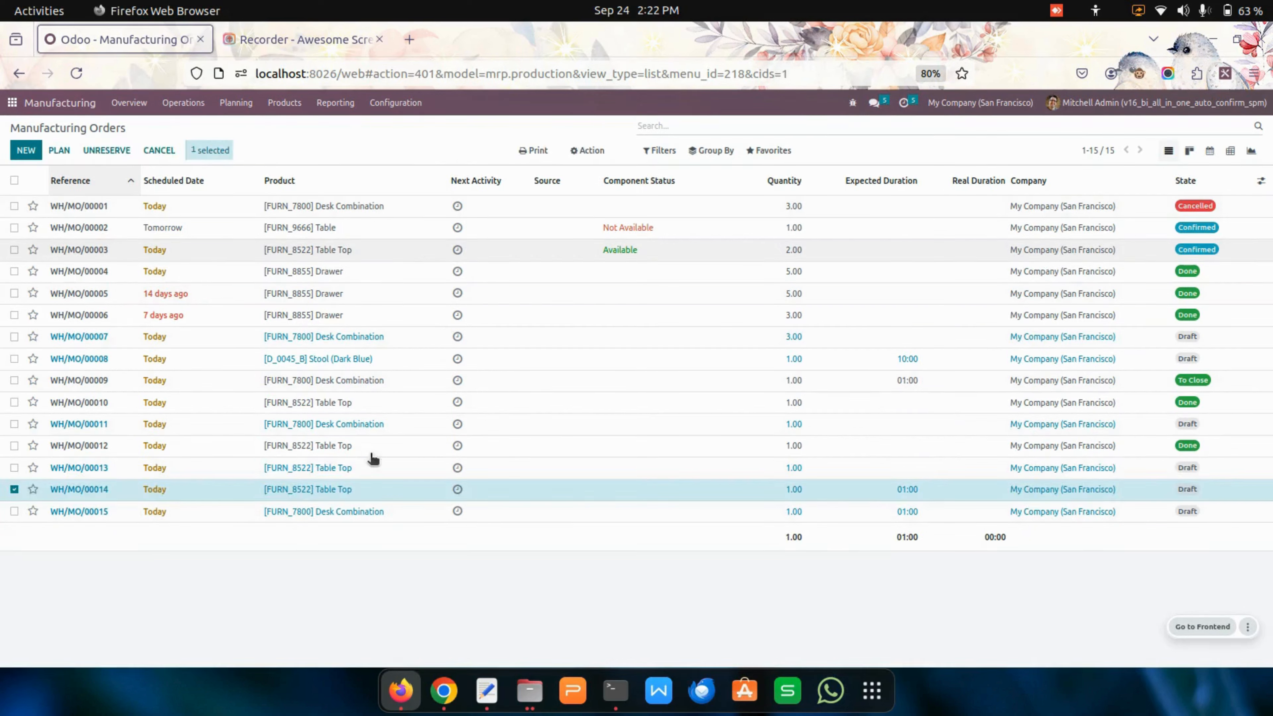
Open WH/MO/00014, confirm it and mark it as done with immediate production
click(382, 487)
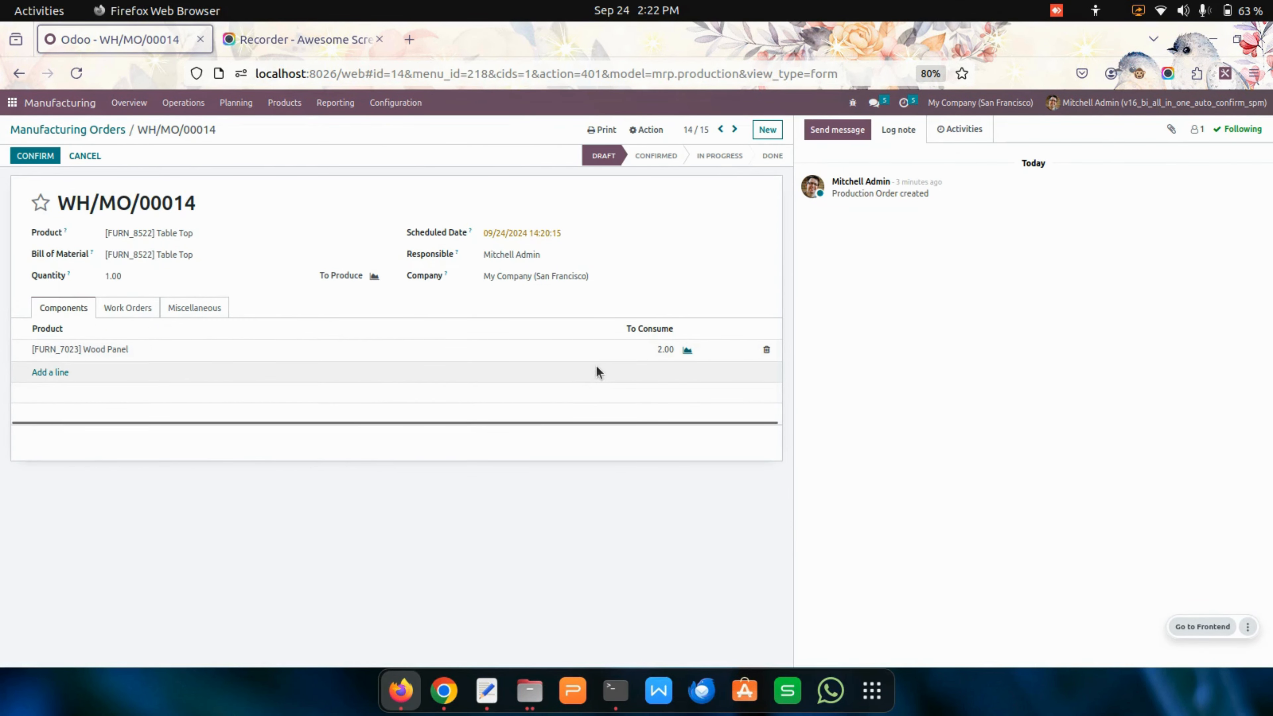
click(148, 316)
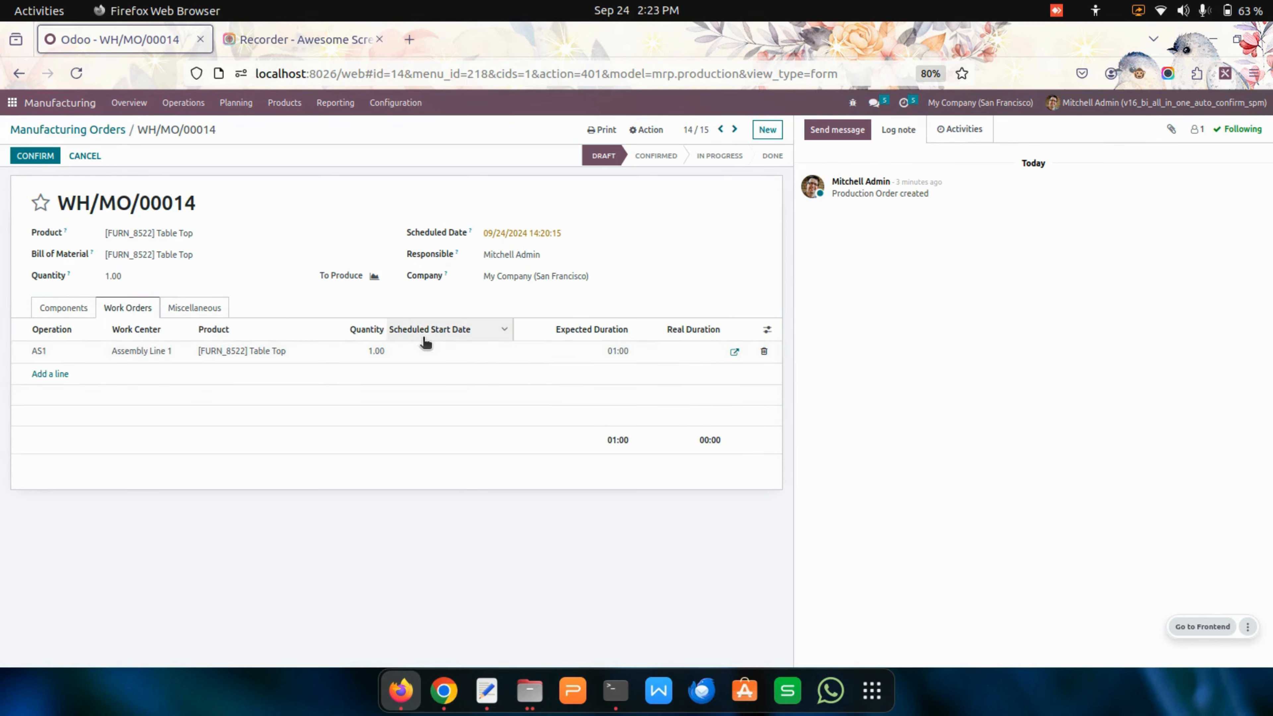
mouse_move(424, 341)
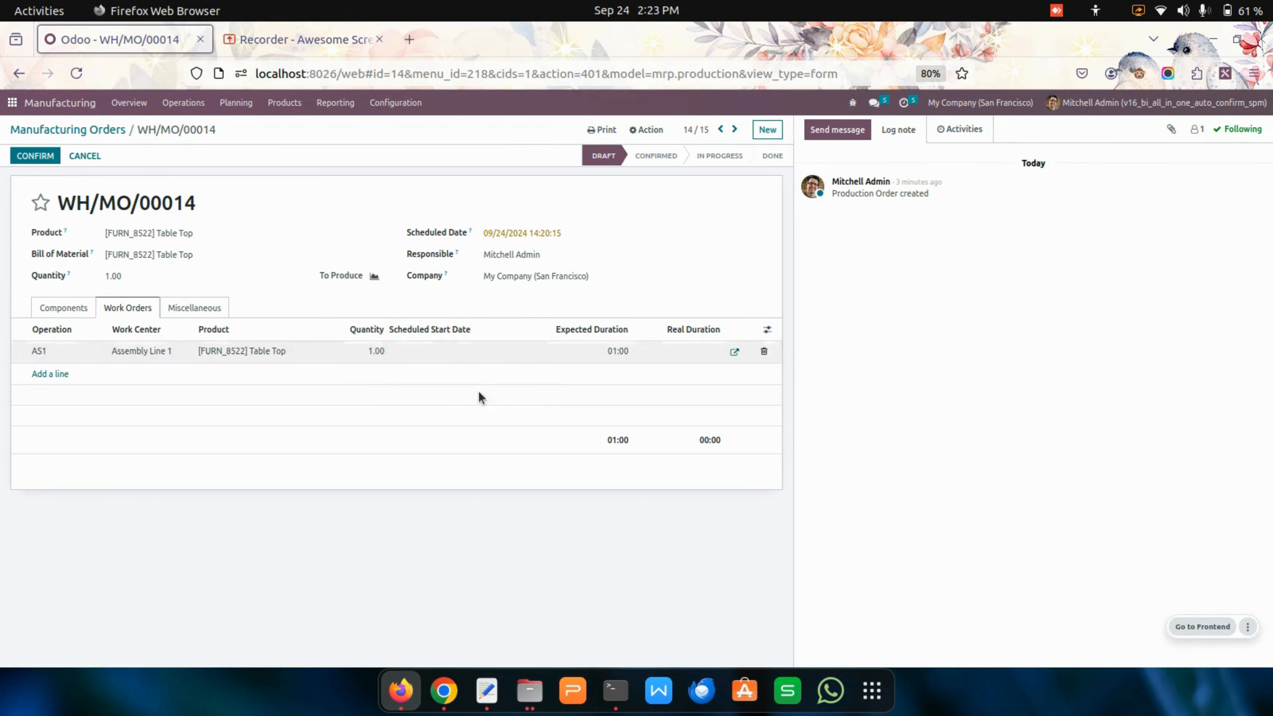
click(377, 353)
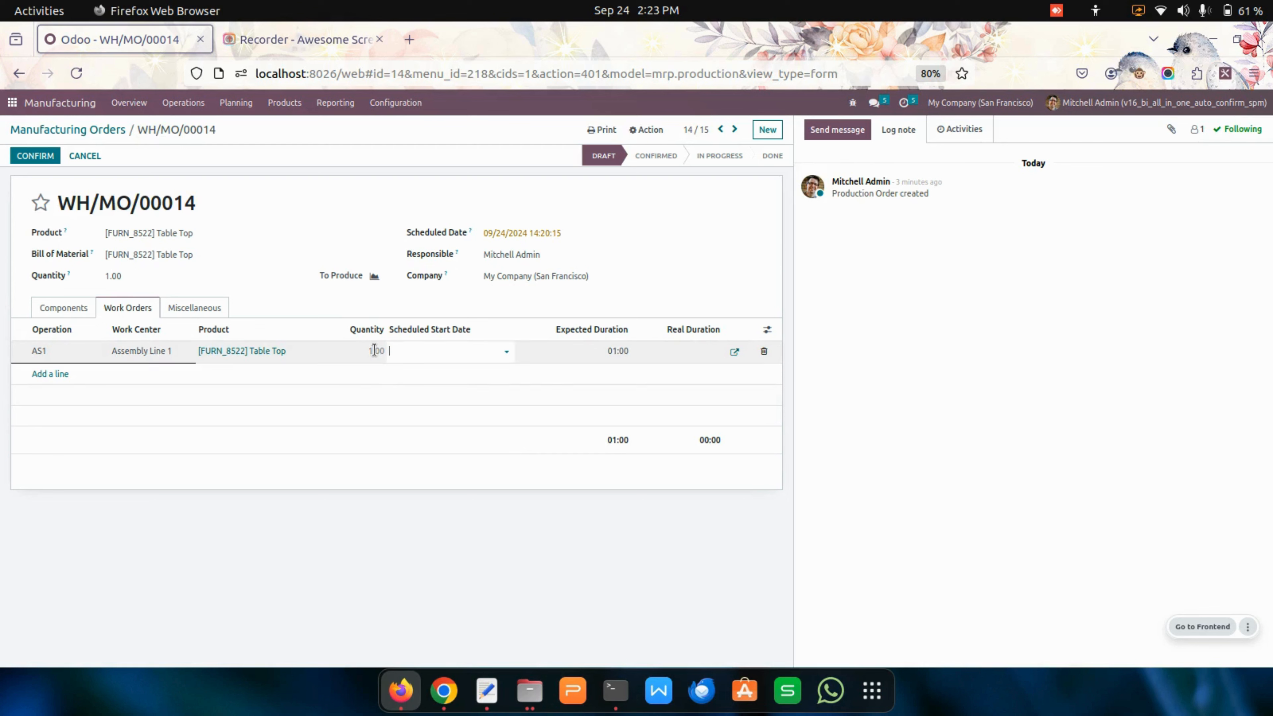
click(46, 307)
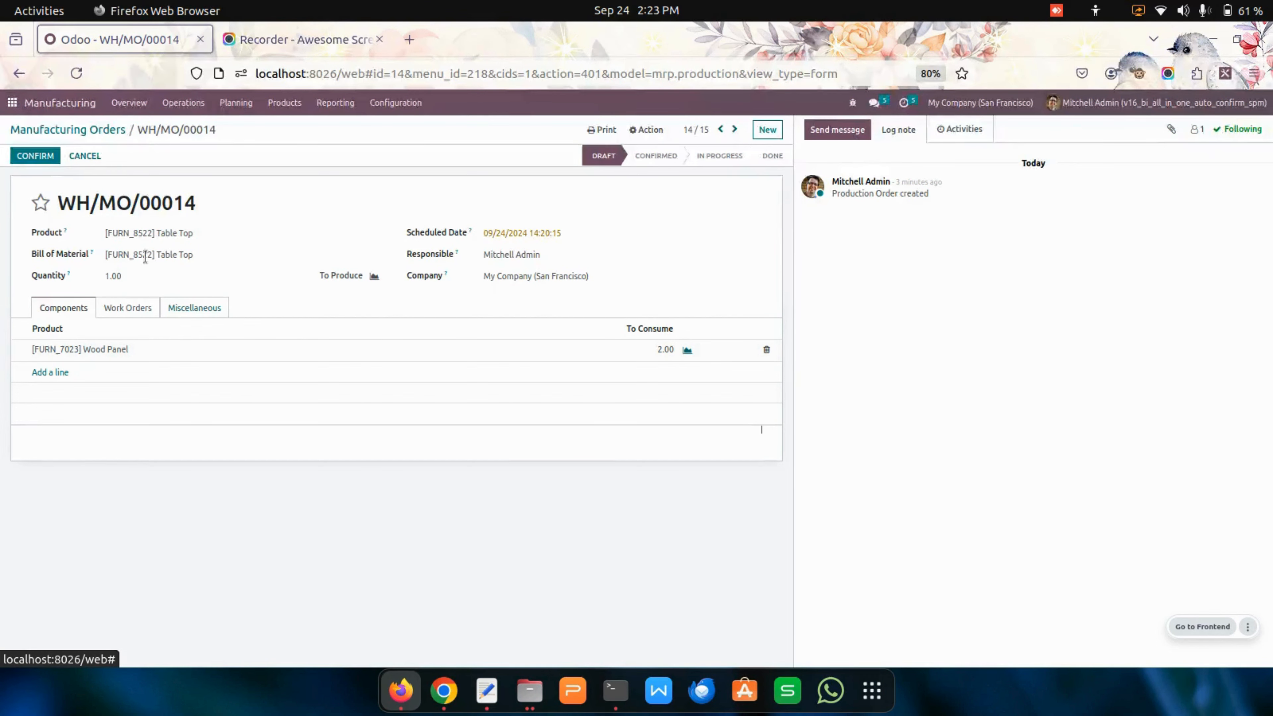
click(21, 154)
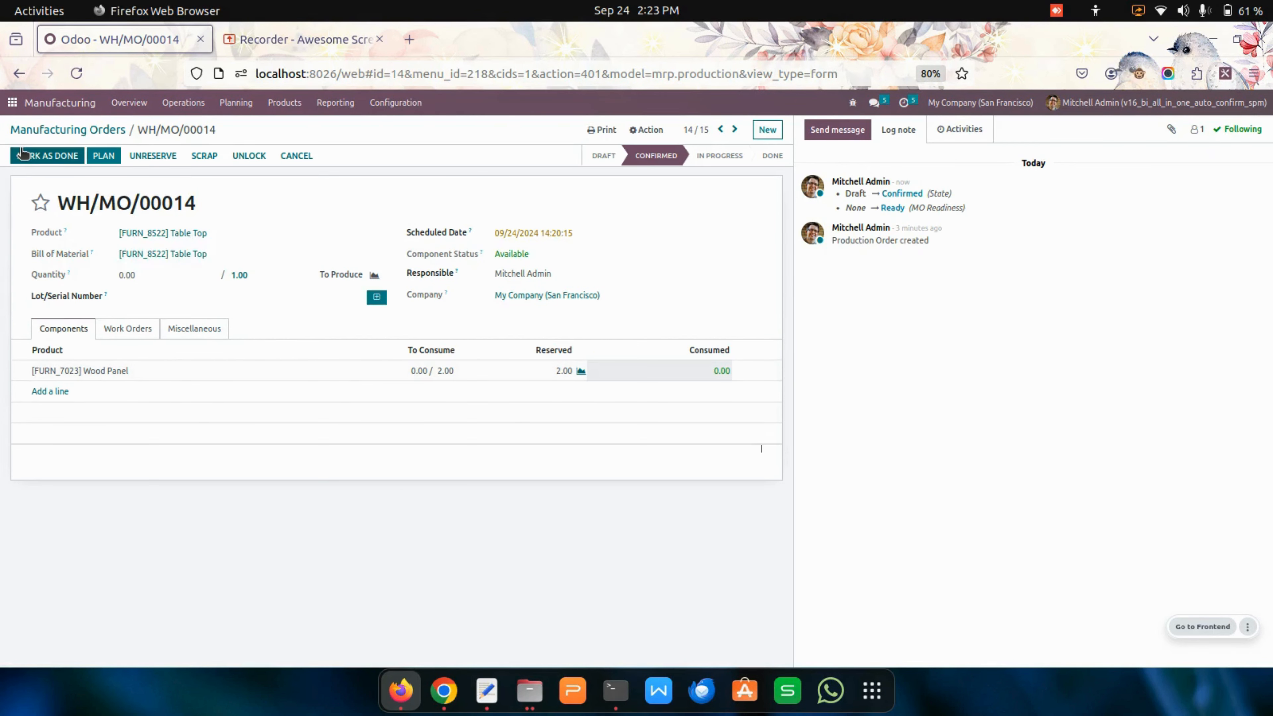
click(41, 154)
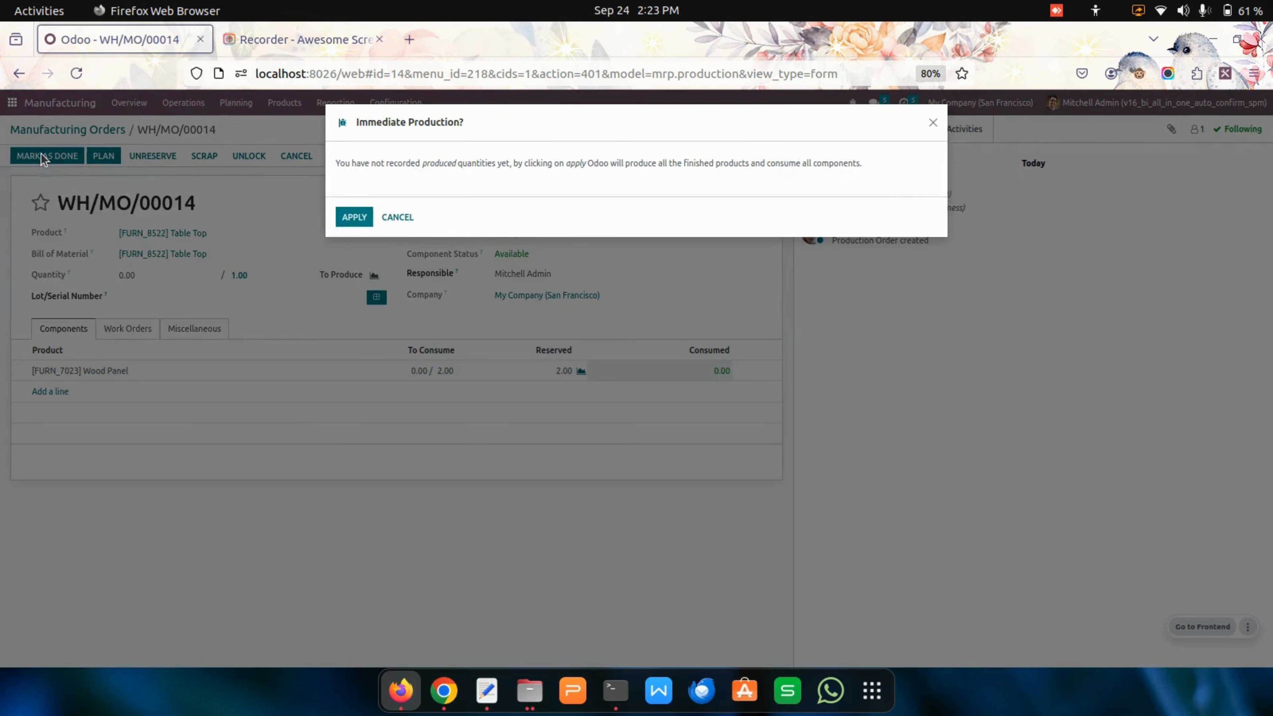
click(354, 216)
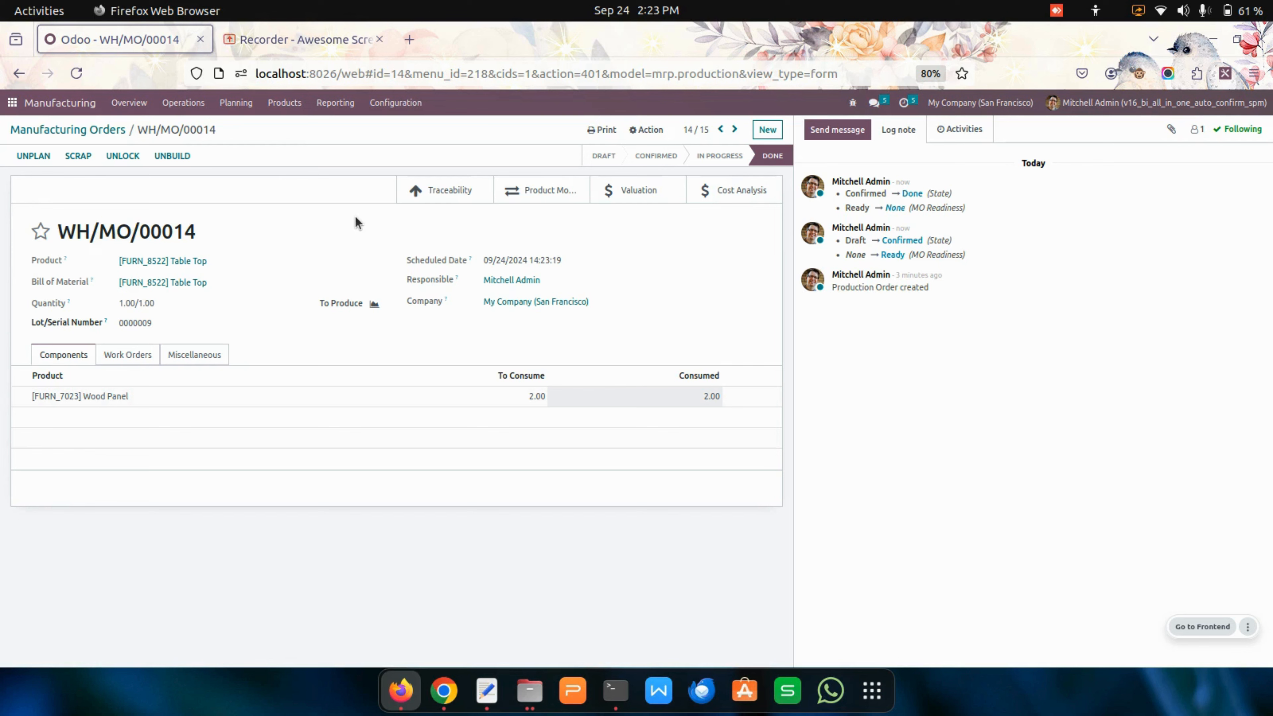
Return to the orders list and try to auto-confirm WH/MO/00013 with the Available Quantity option
click(105, 130)
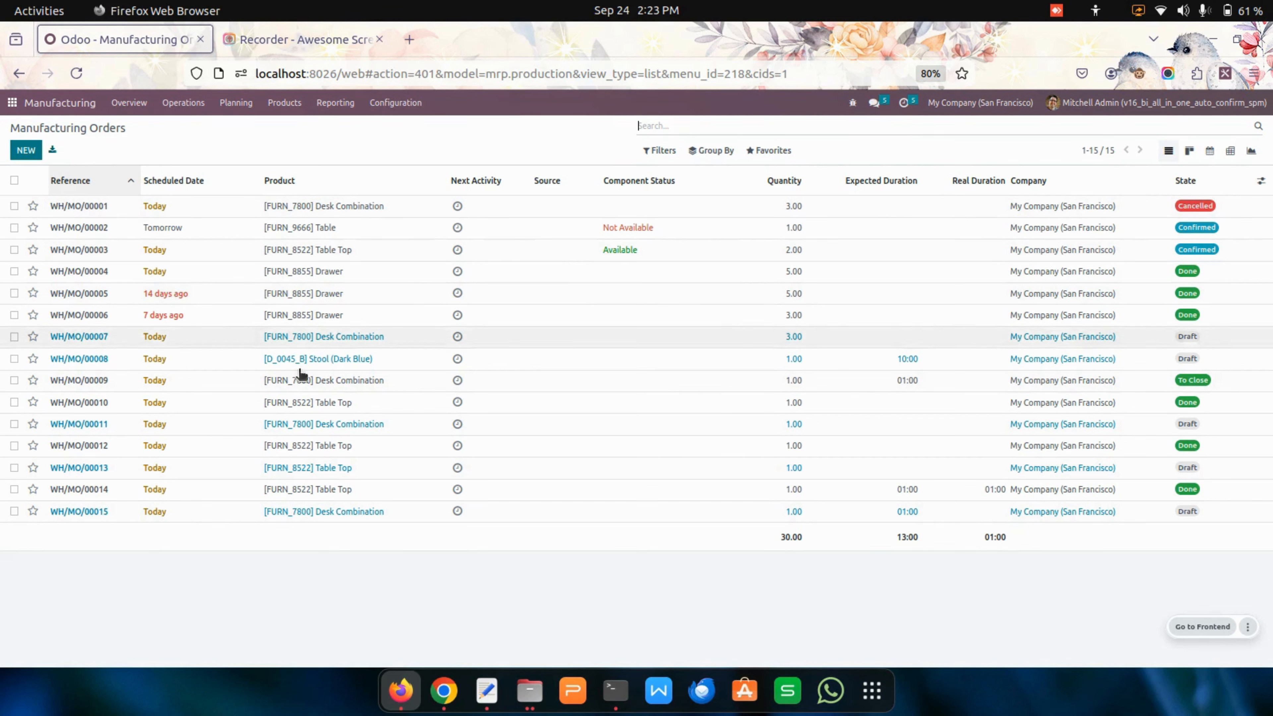
click(13, 468)
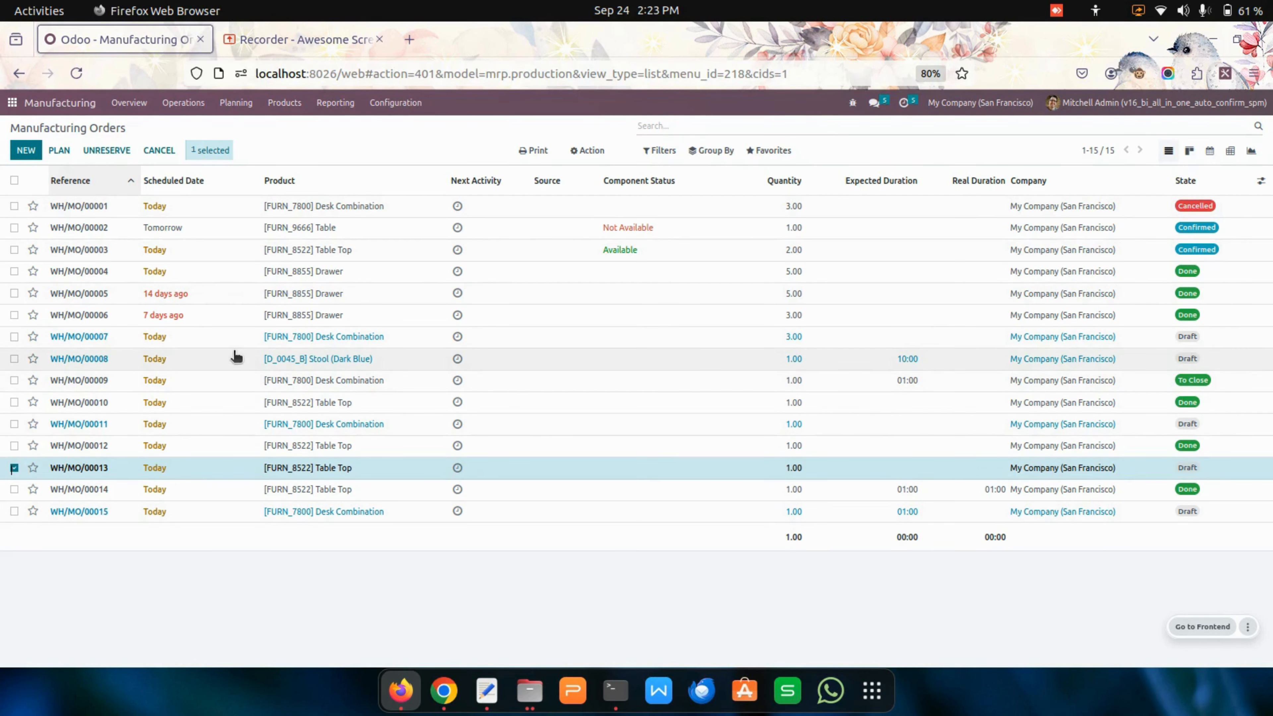
click(602, 156)
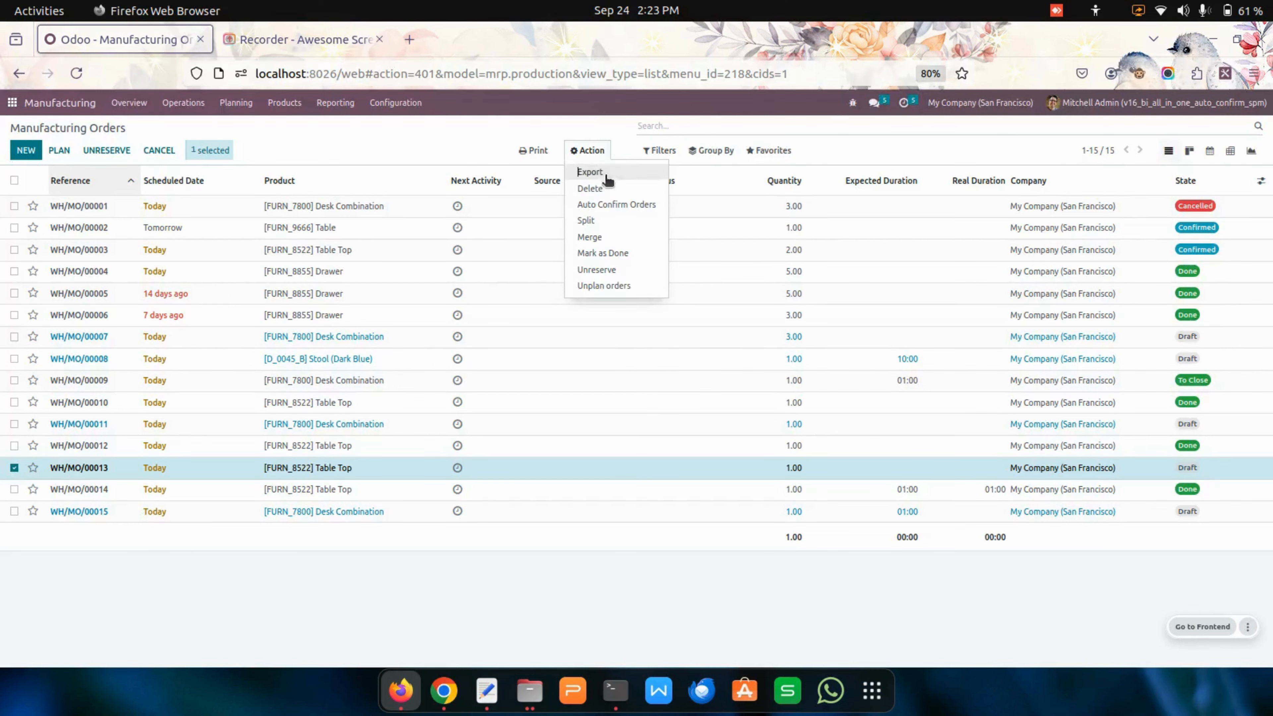
click(619, 204)
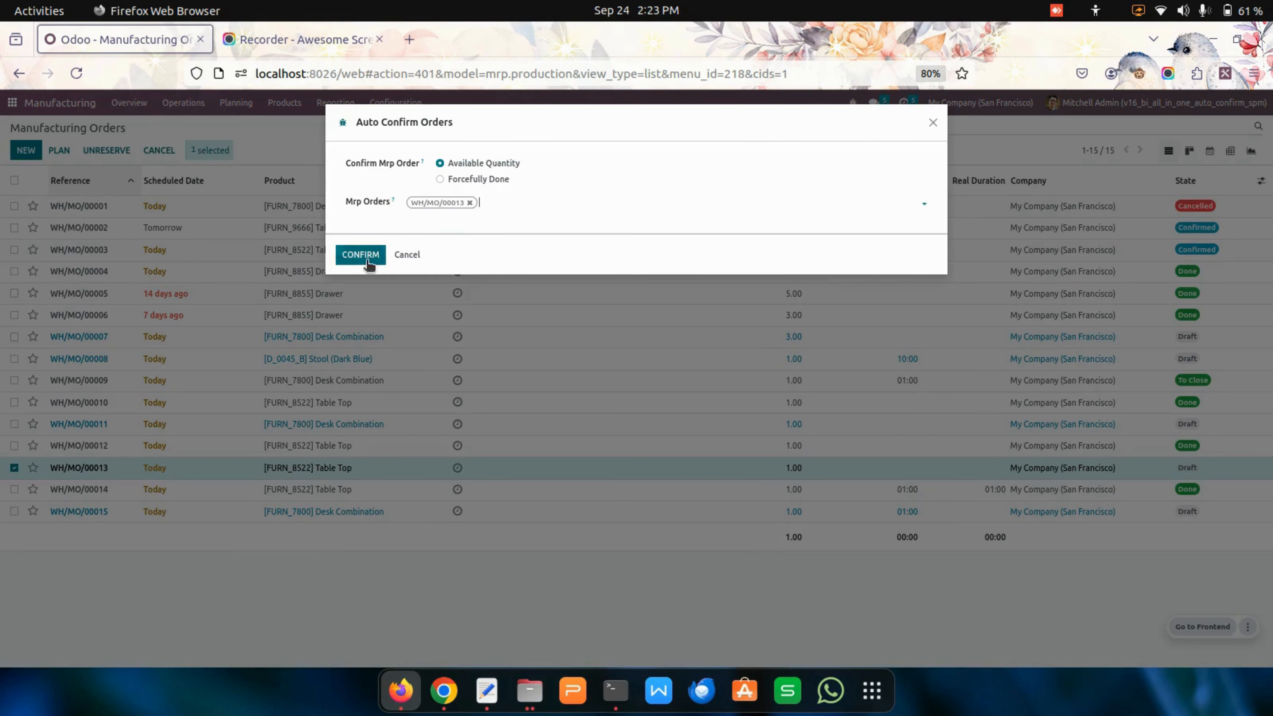
click(374, 255)
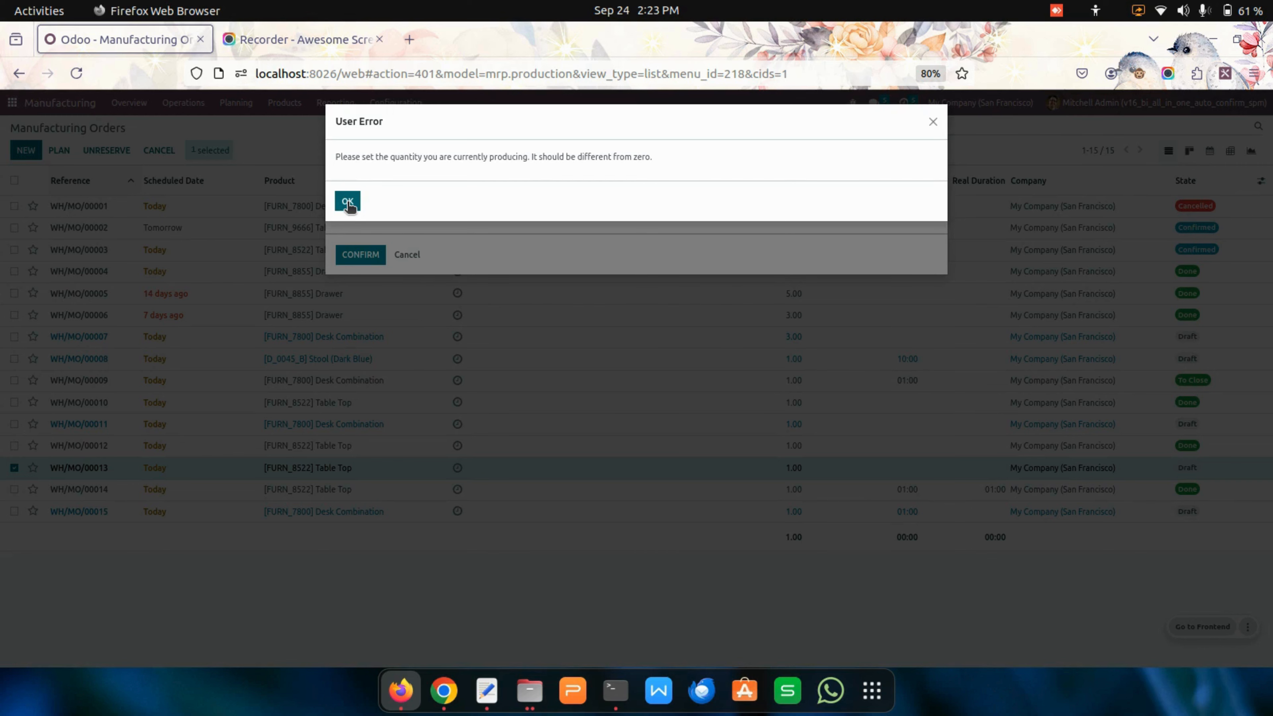
click(347, 201)
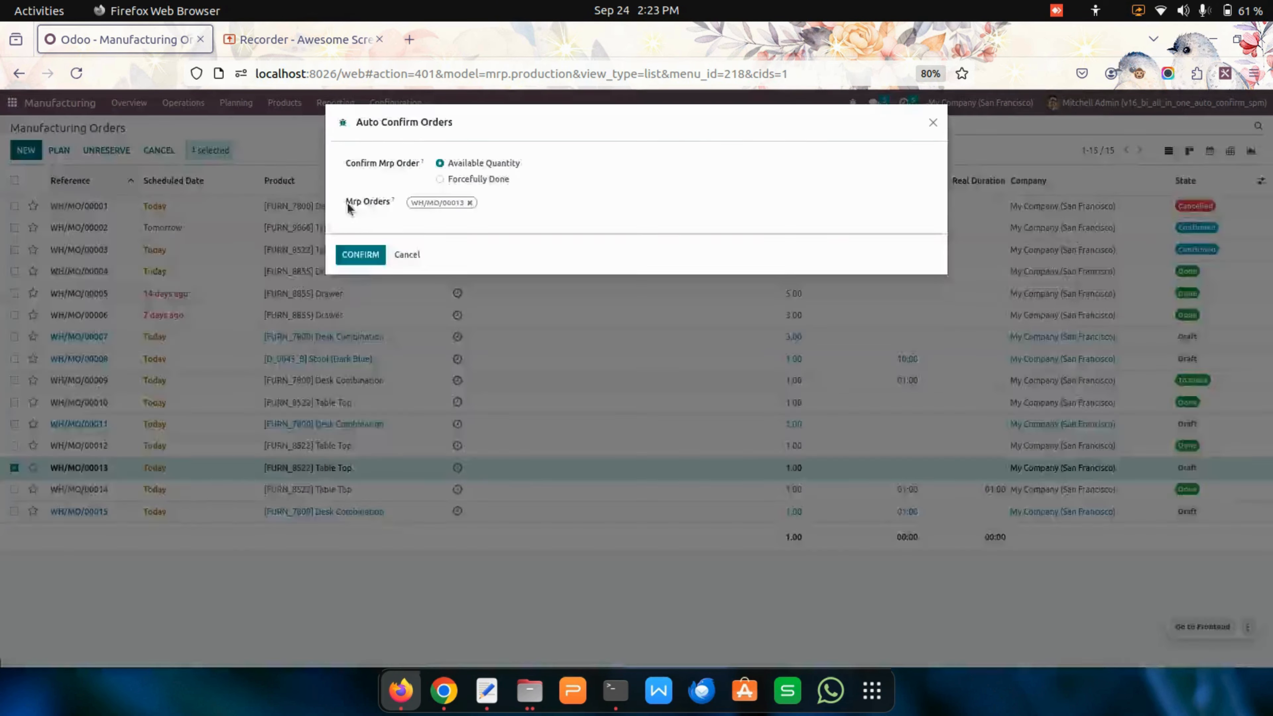
click(356, 249)
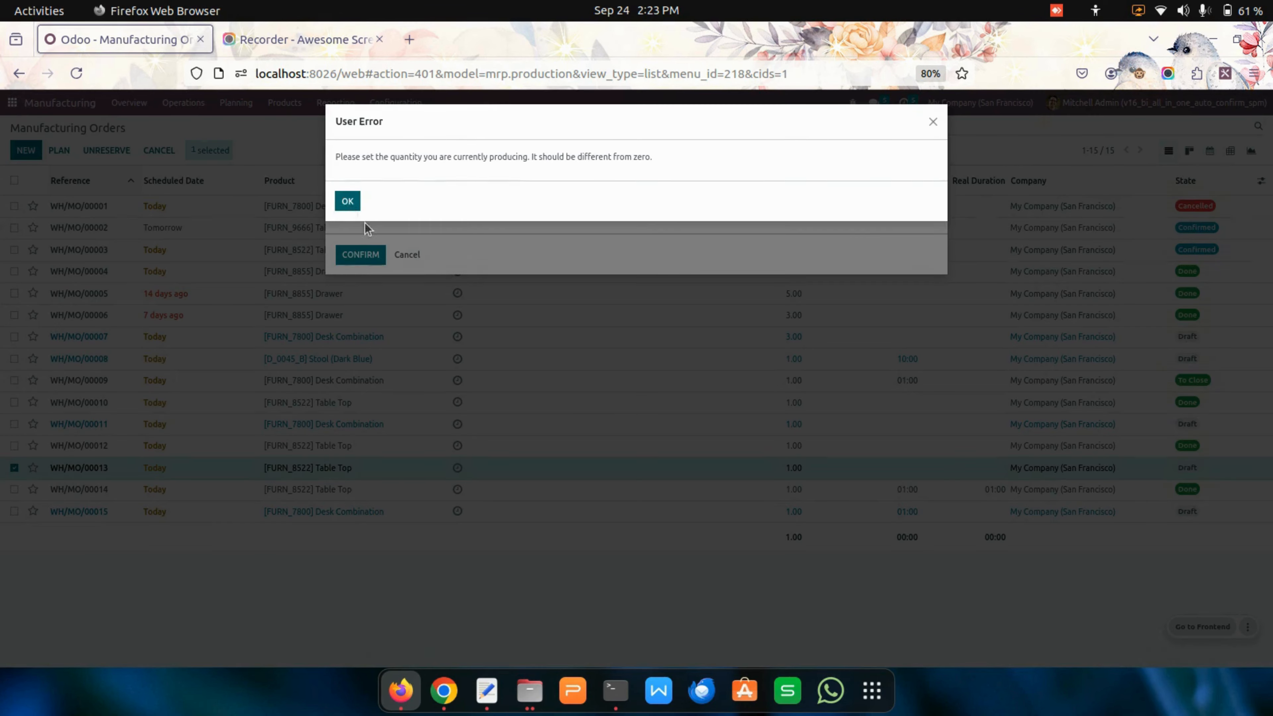
click(353, 205)
click(406, 256)
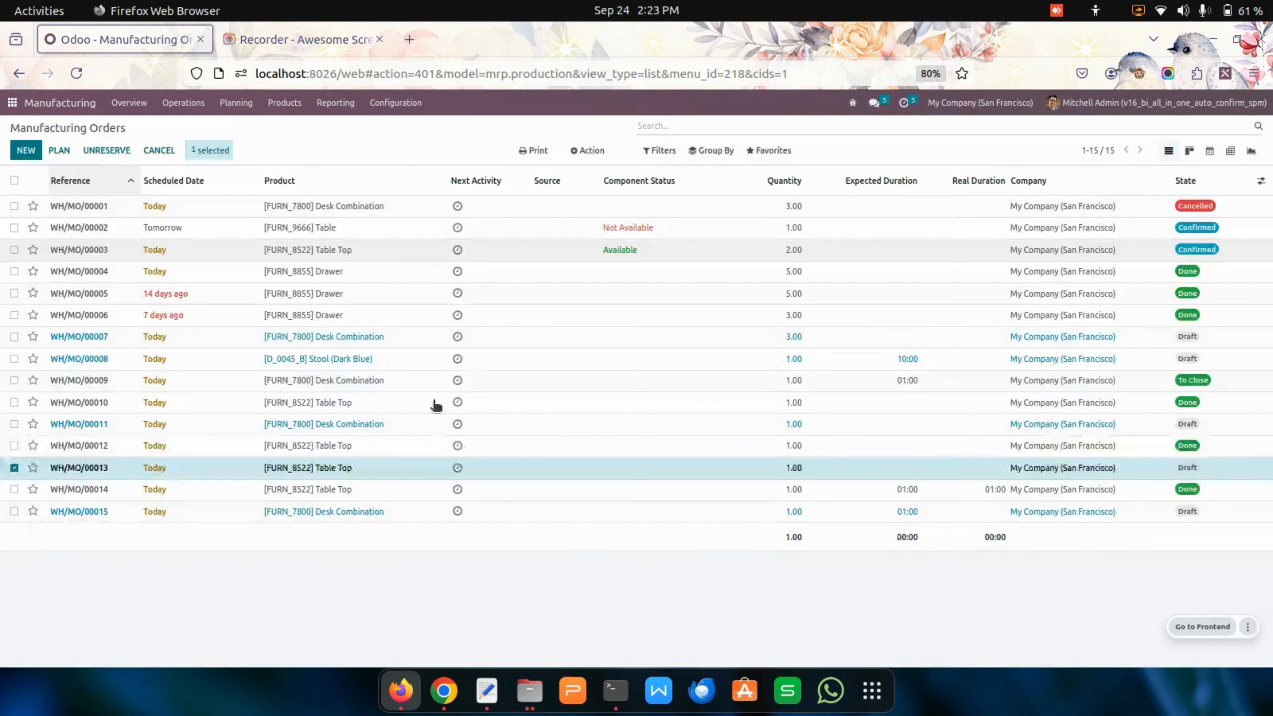
Open WH/MO/00013, check its work order and Wood Panel component line, and save the order
click(444, 473)
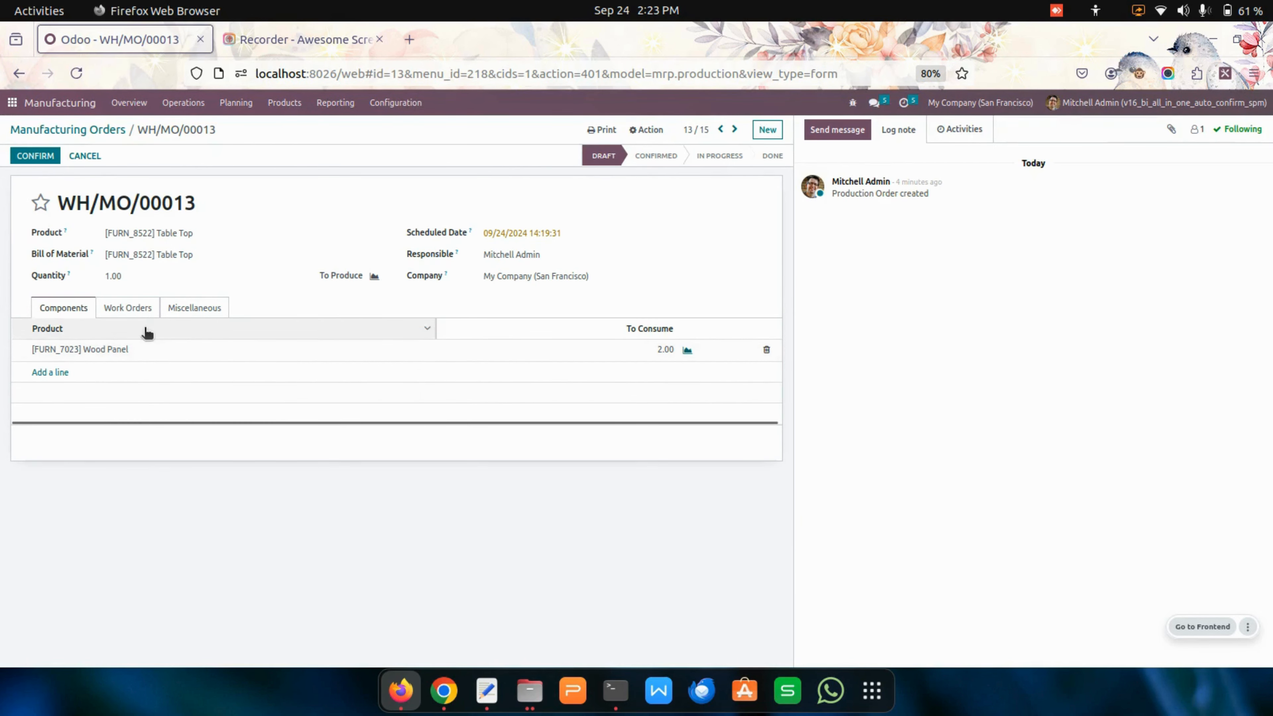
click(128, 308)
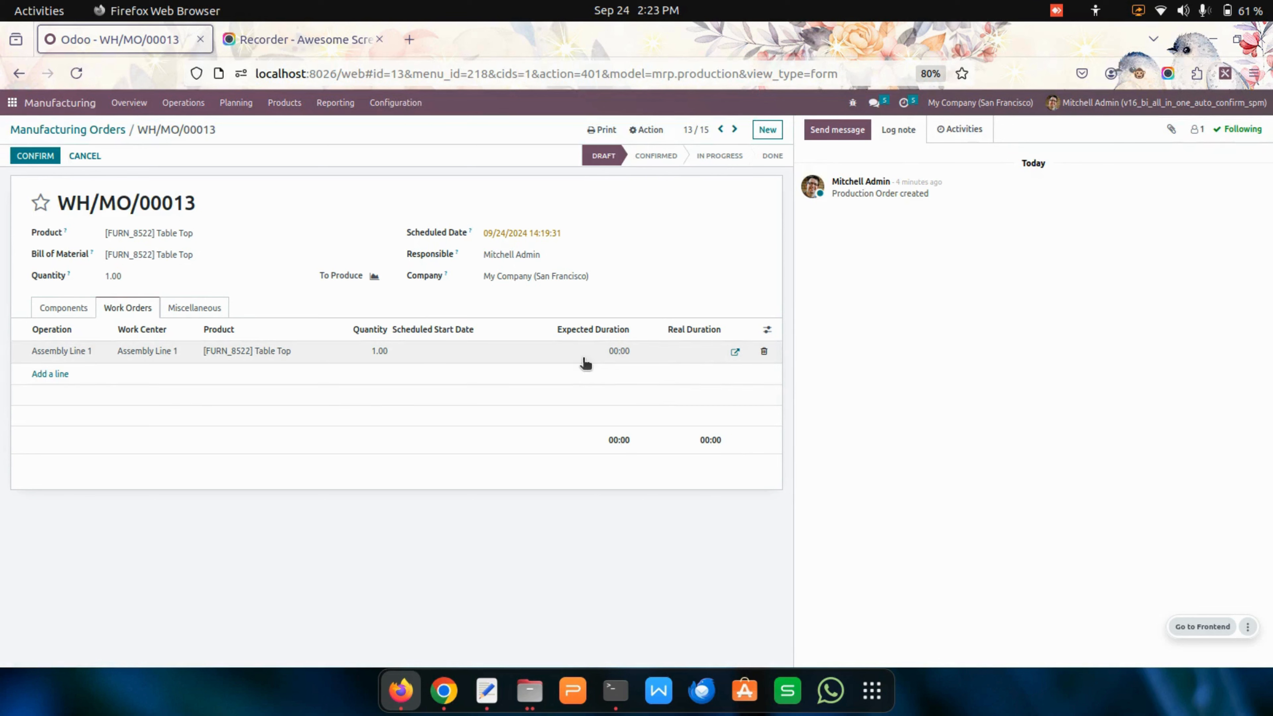
click(609, 349)
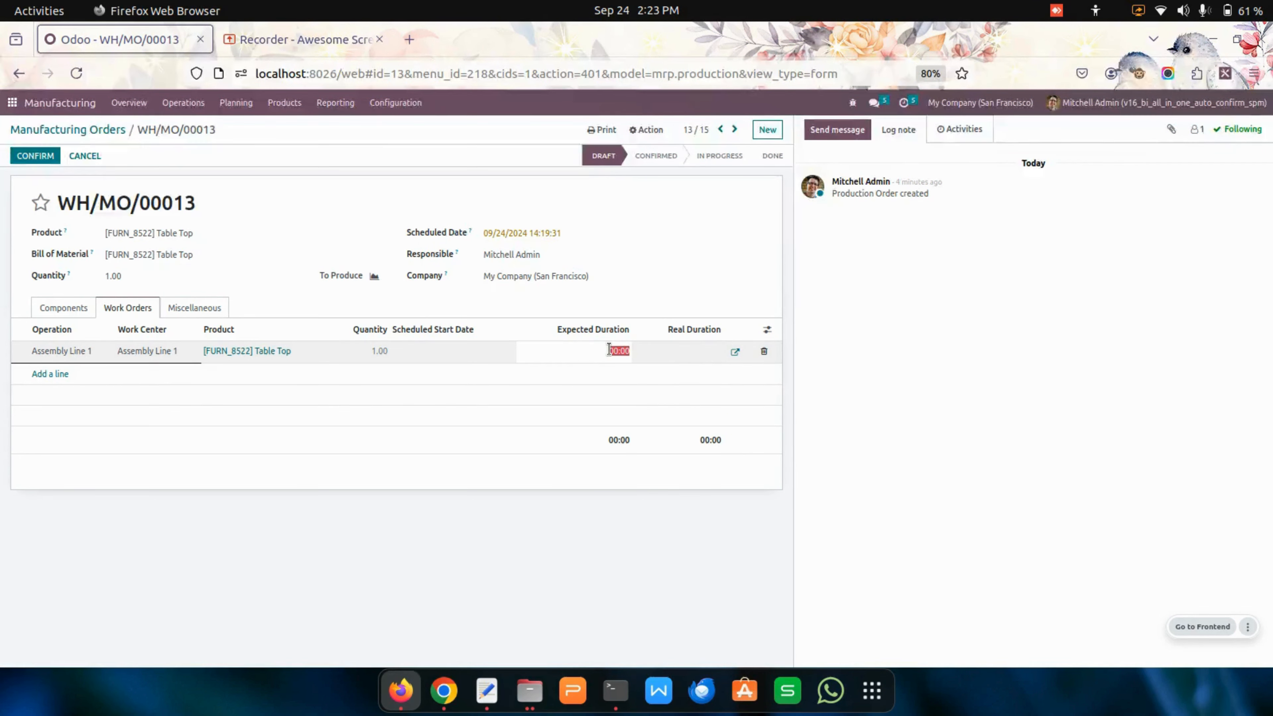
click(66, 307)
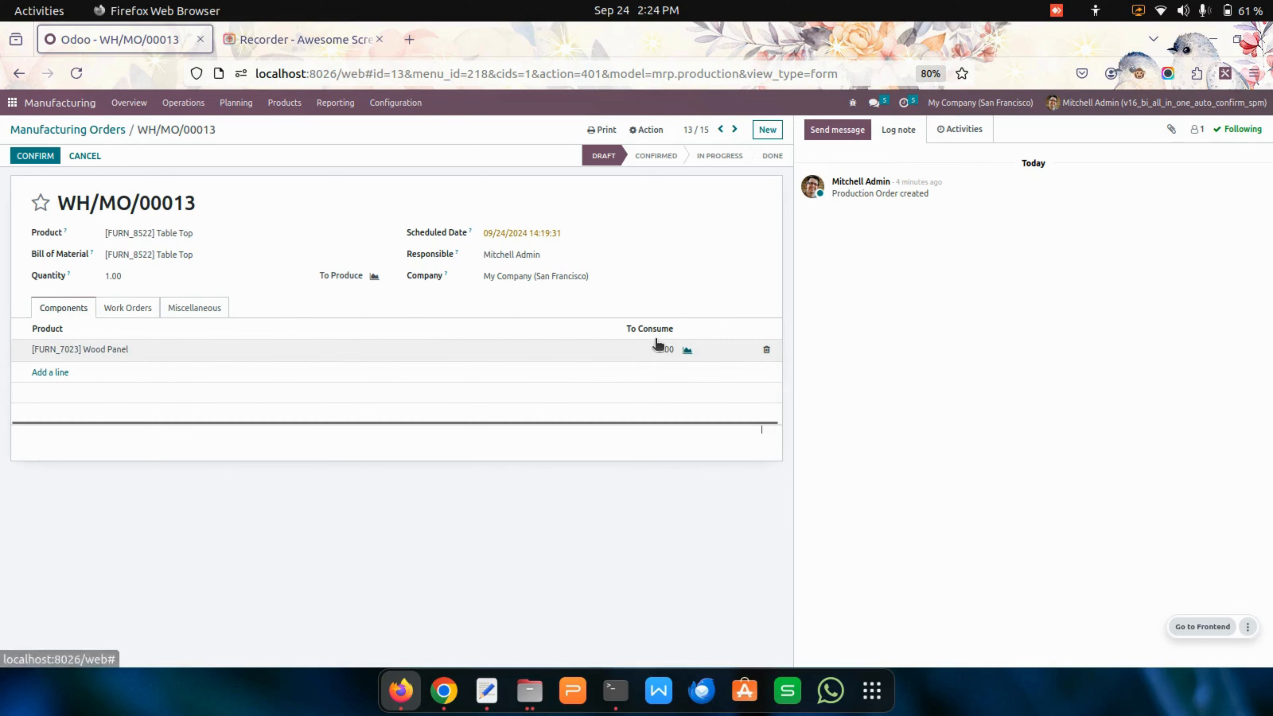
click(656, 345)
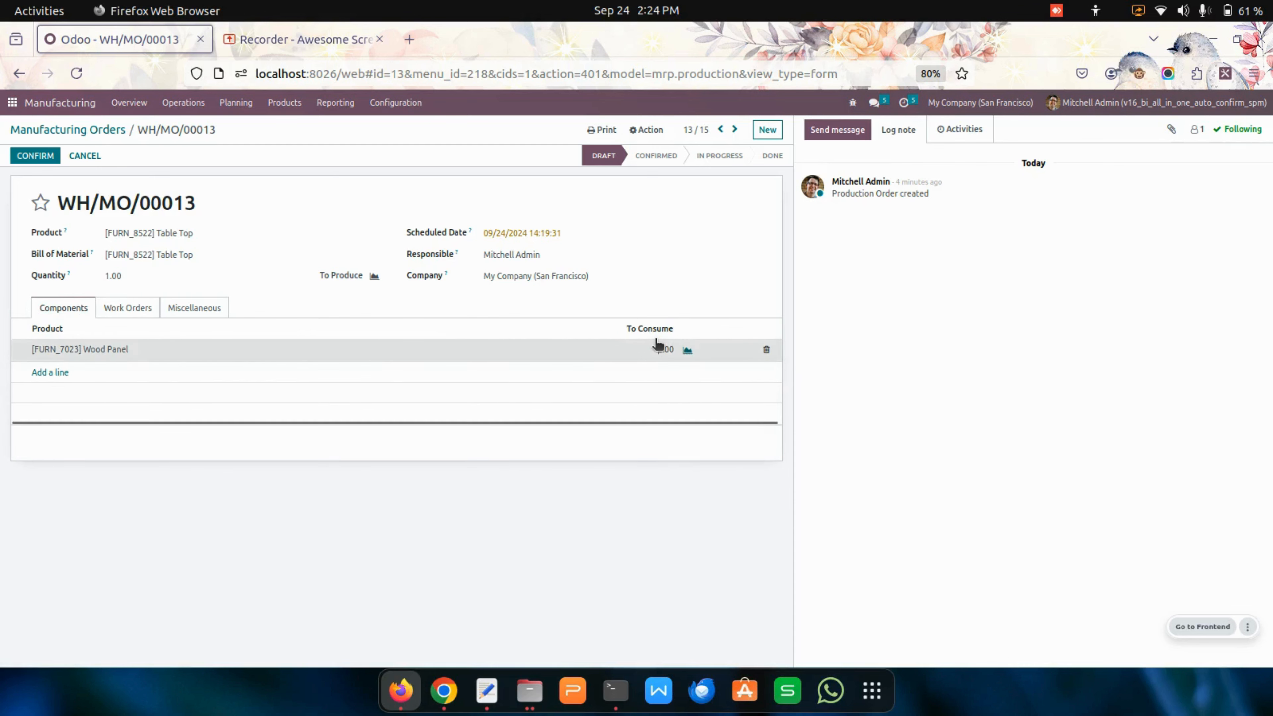
click(635, 453)
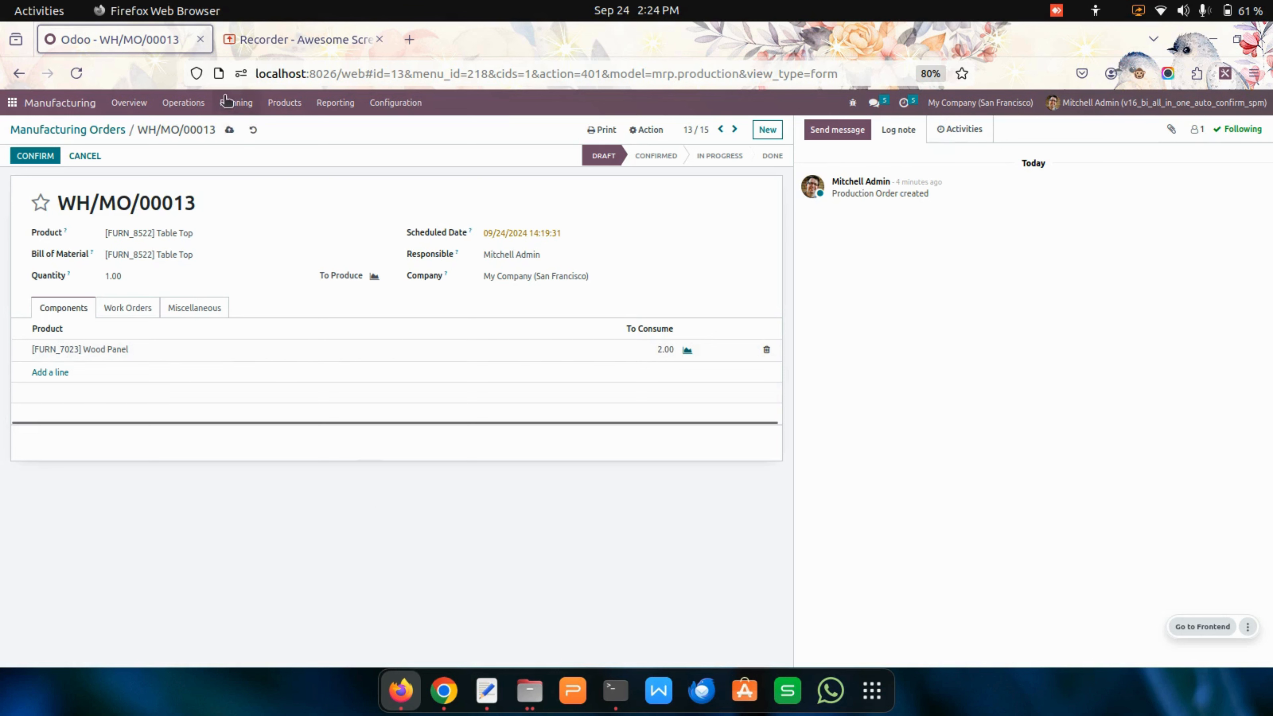
click(229, 130)
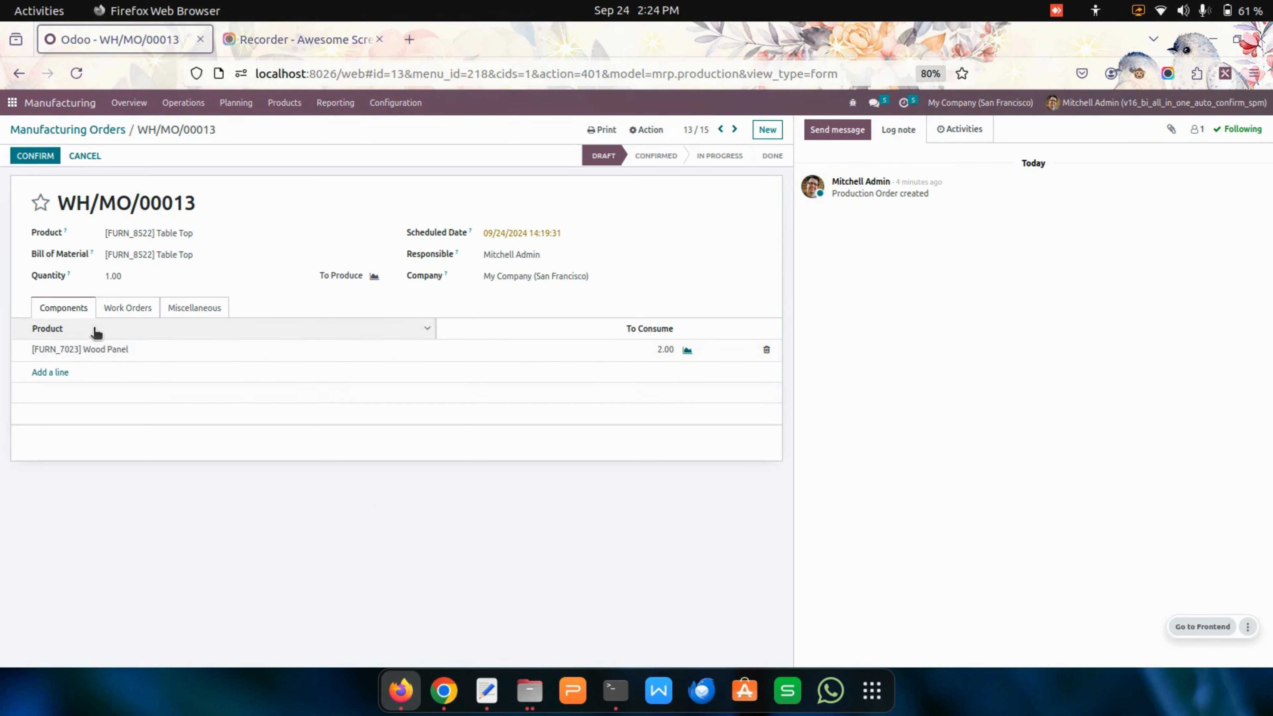
Set the quantity of manufacturing order WH/MO/00013 to 1 and save the order
click(134, 277)
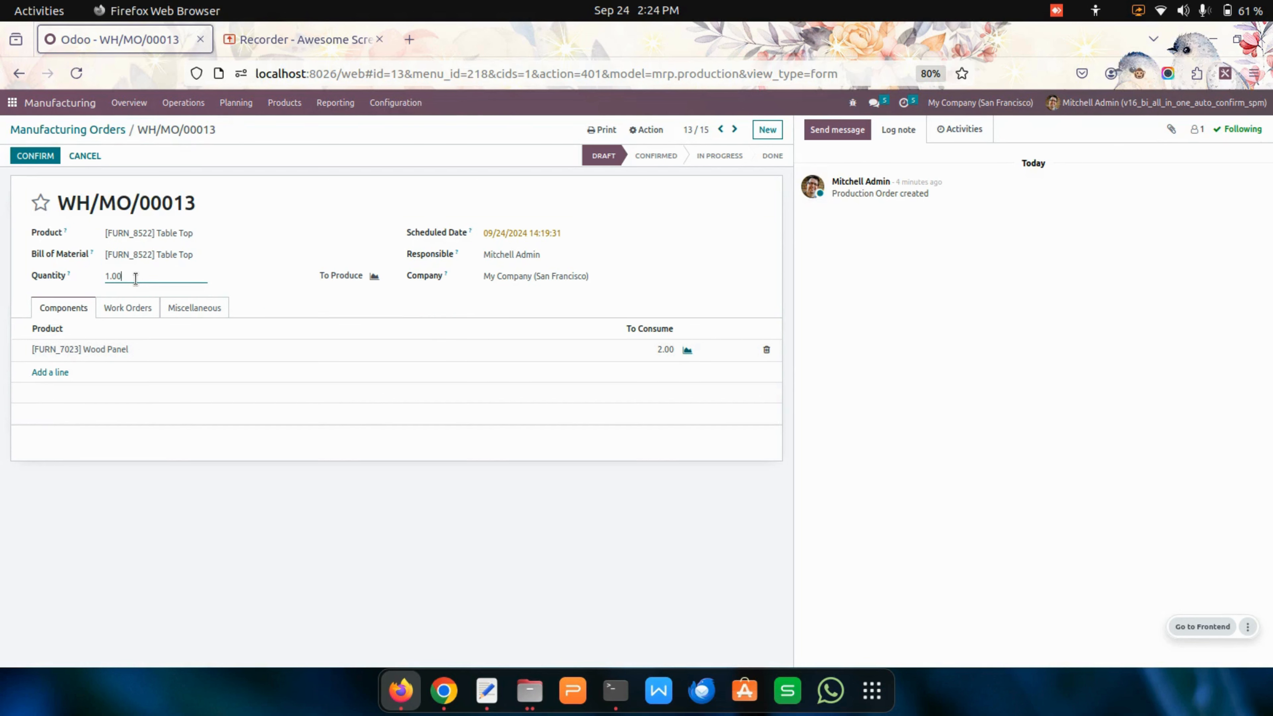
text(1)
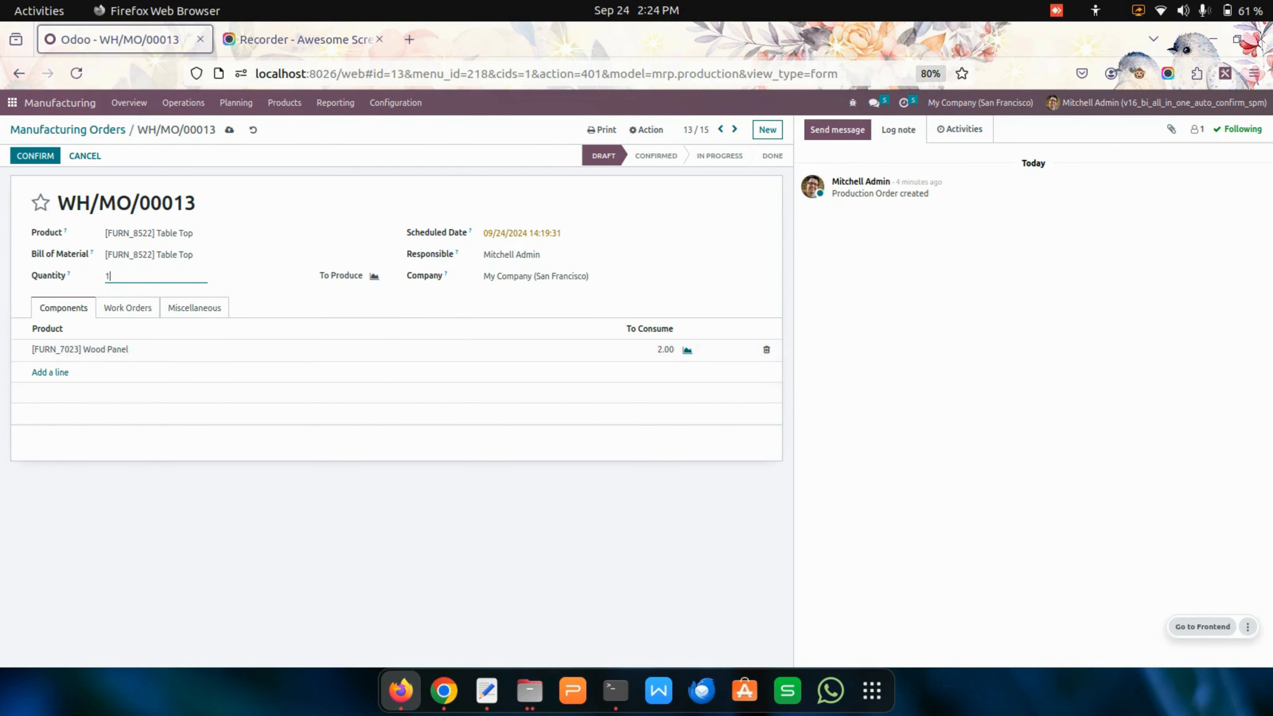
click(229, 131)
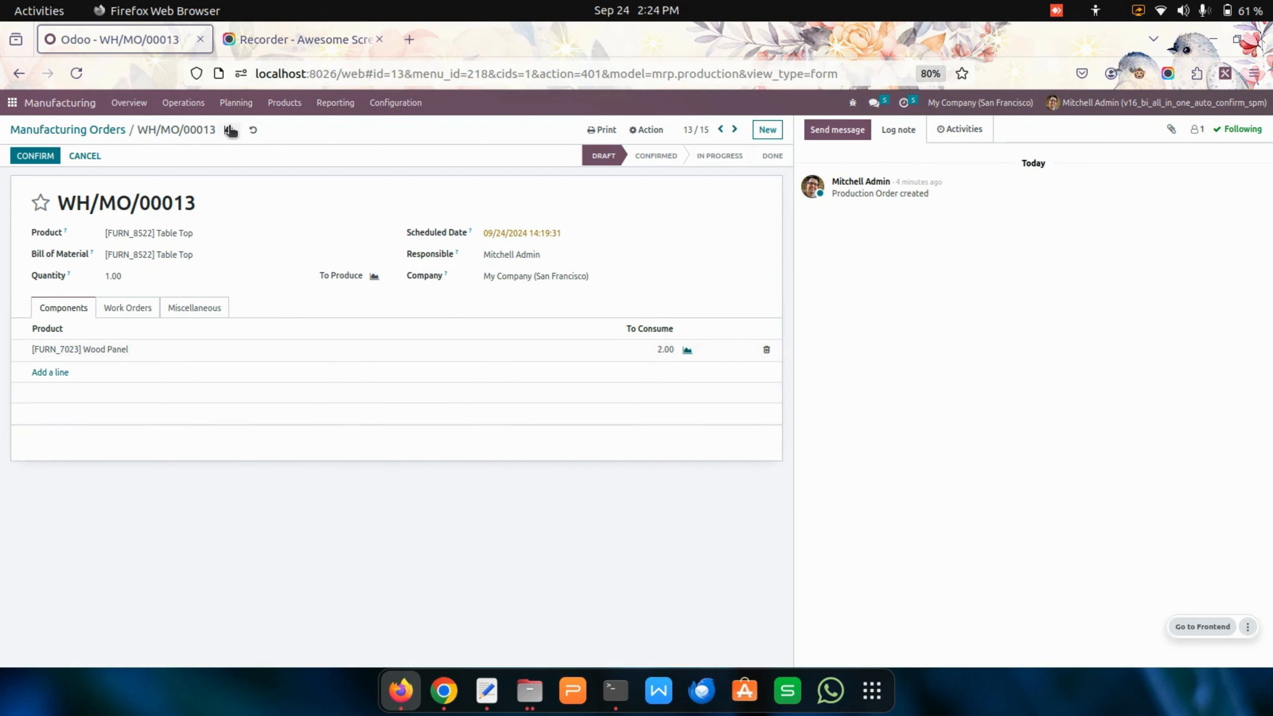
Return to the orders list and try again to auto-confirm the draft order WH/MO/00013 with the Available Quantity option
click(77, 132)
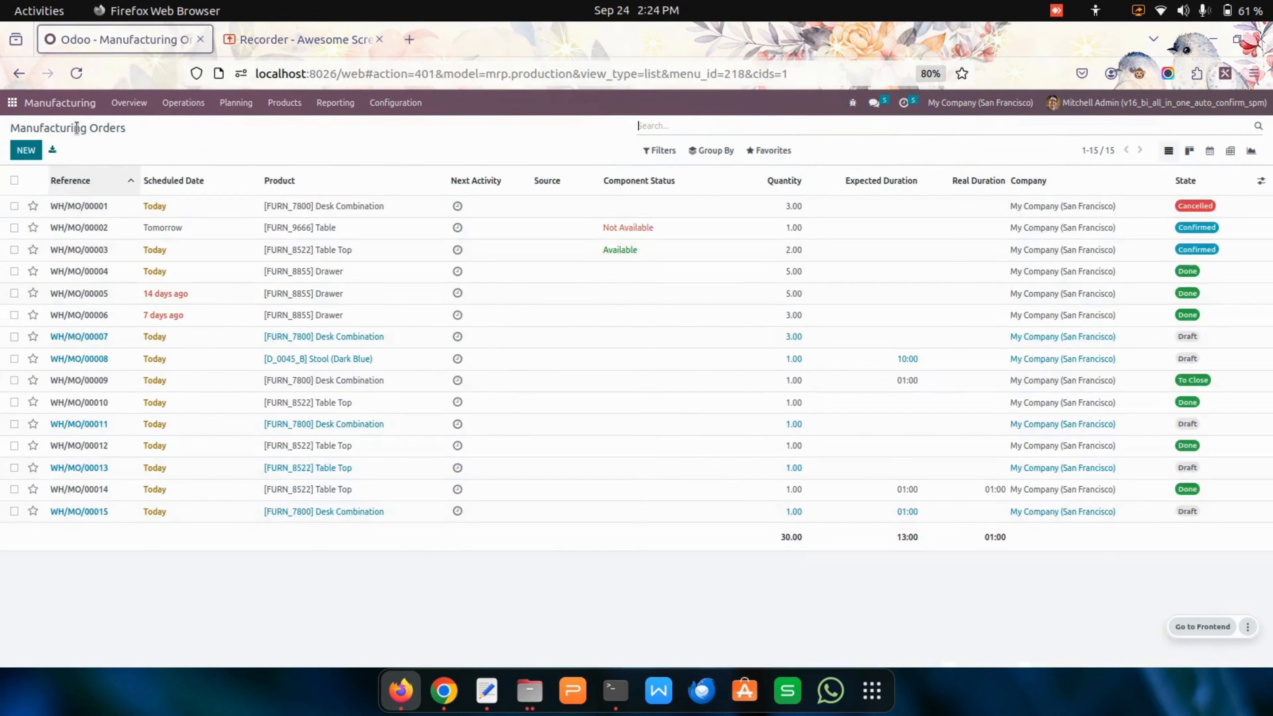
click(14, 468)
click(591, 150)
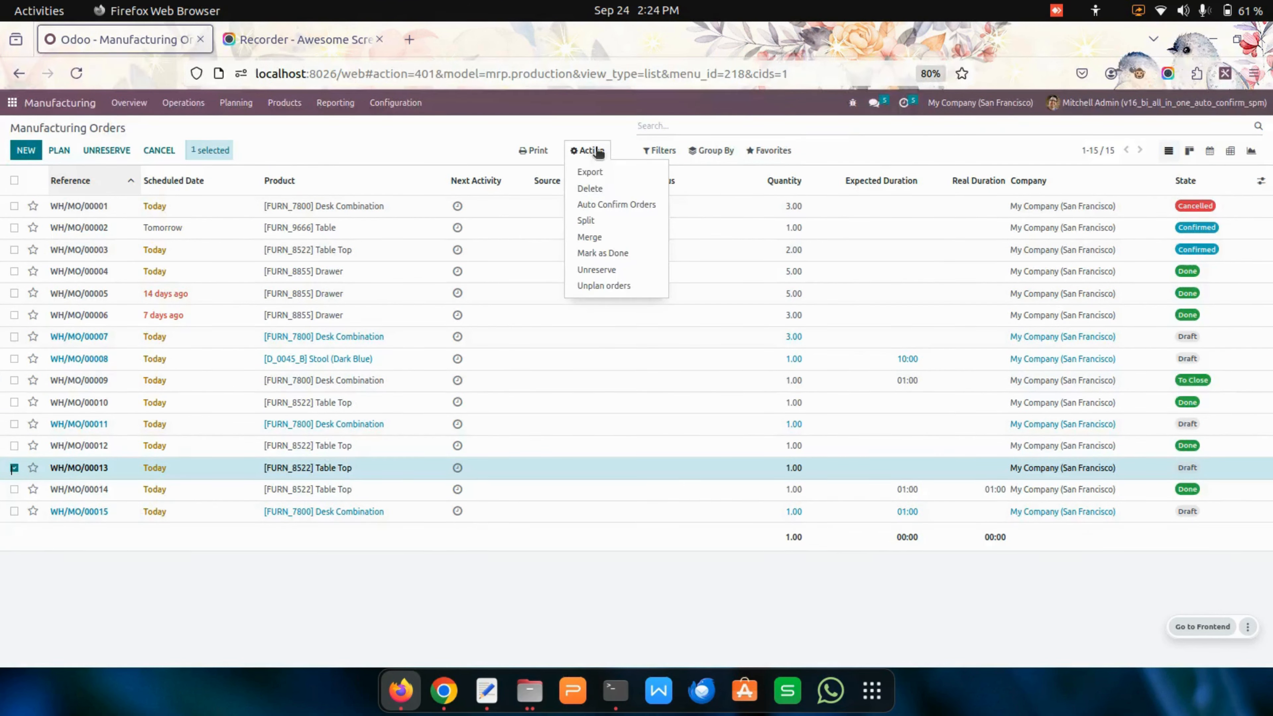
click(631, 205)
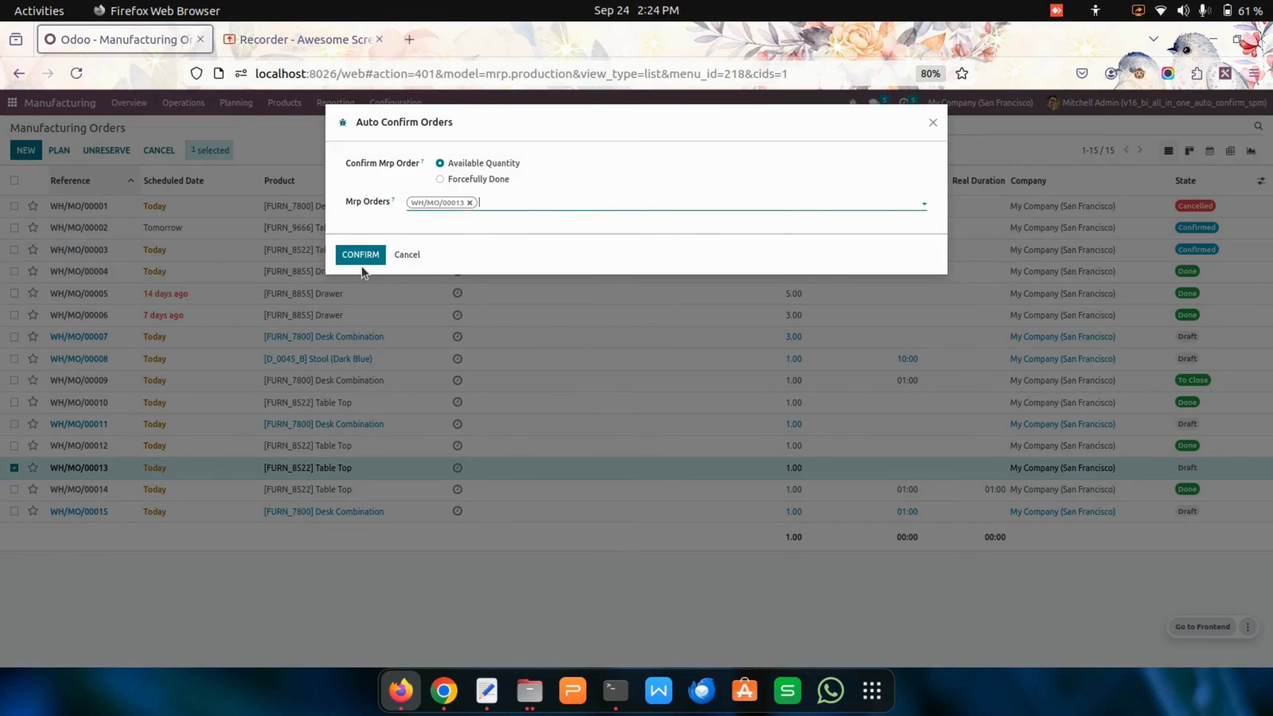
click(372, 256)
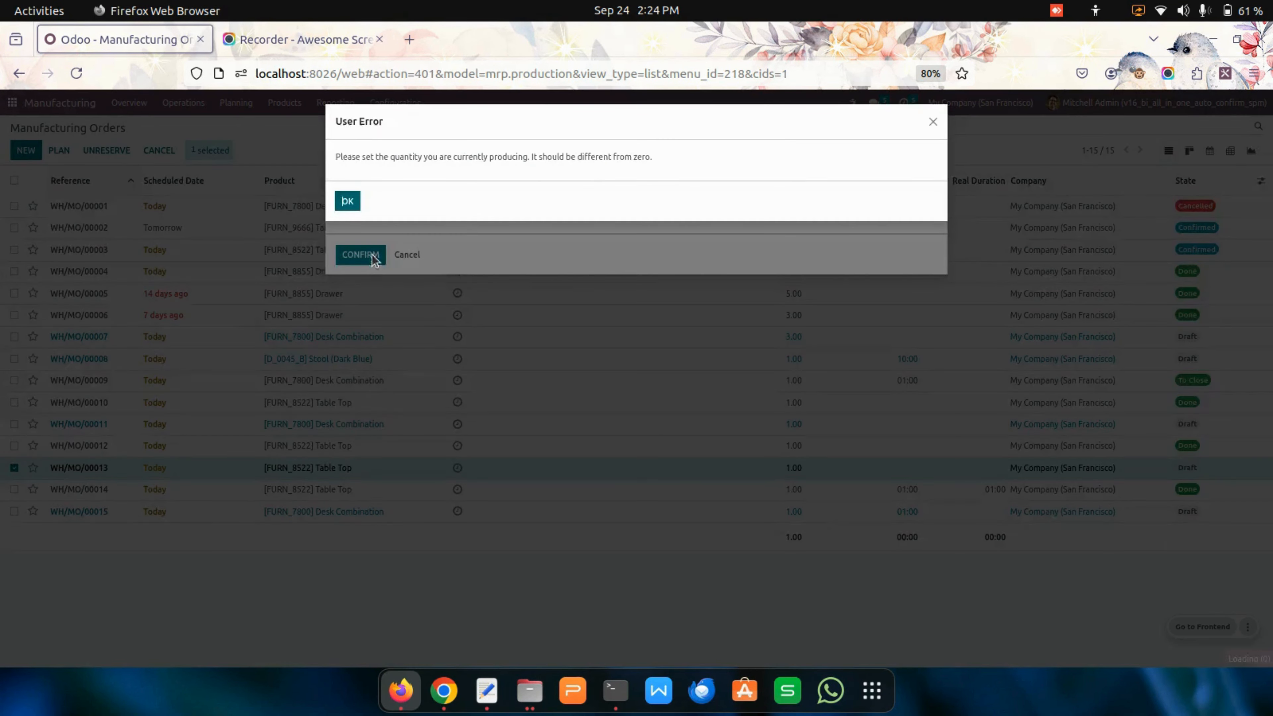
click(345, 202)
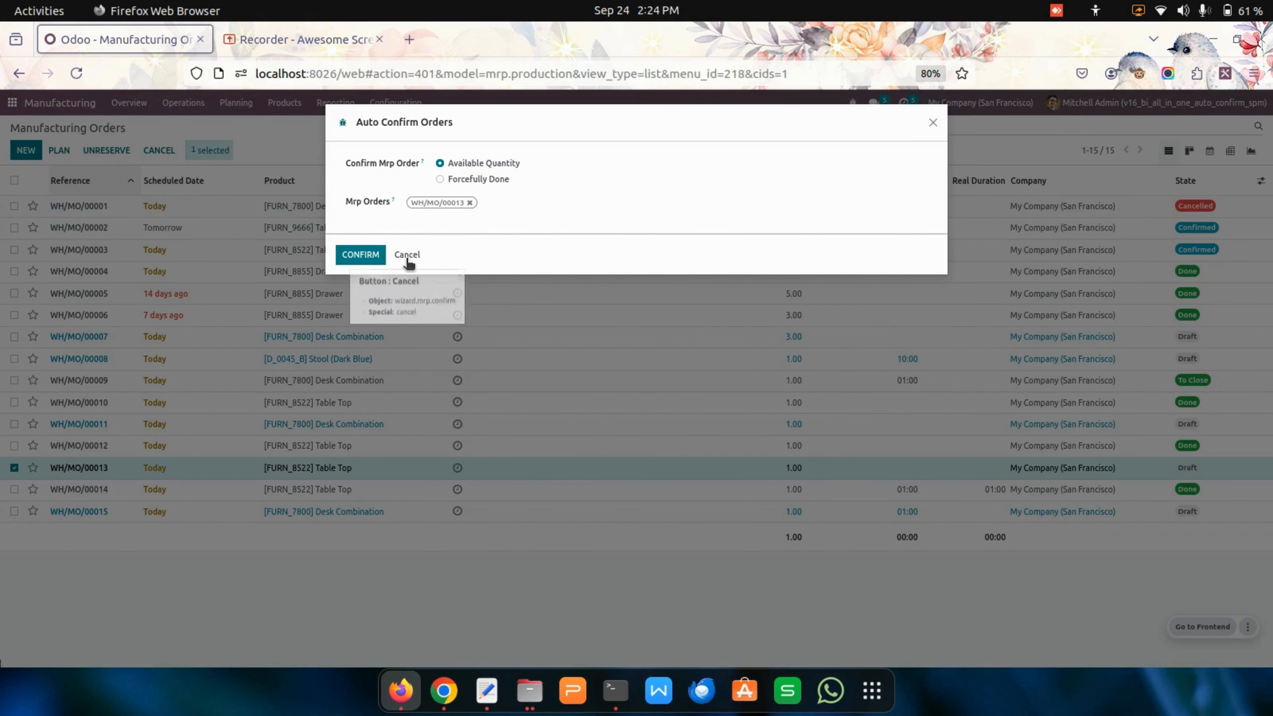
click(407, 254)
Open WH/MO/00013, confirm it, set its produced quantity to 1 and save the order
click(336, 465)
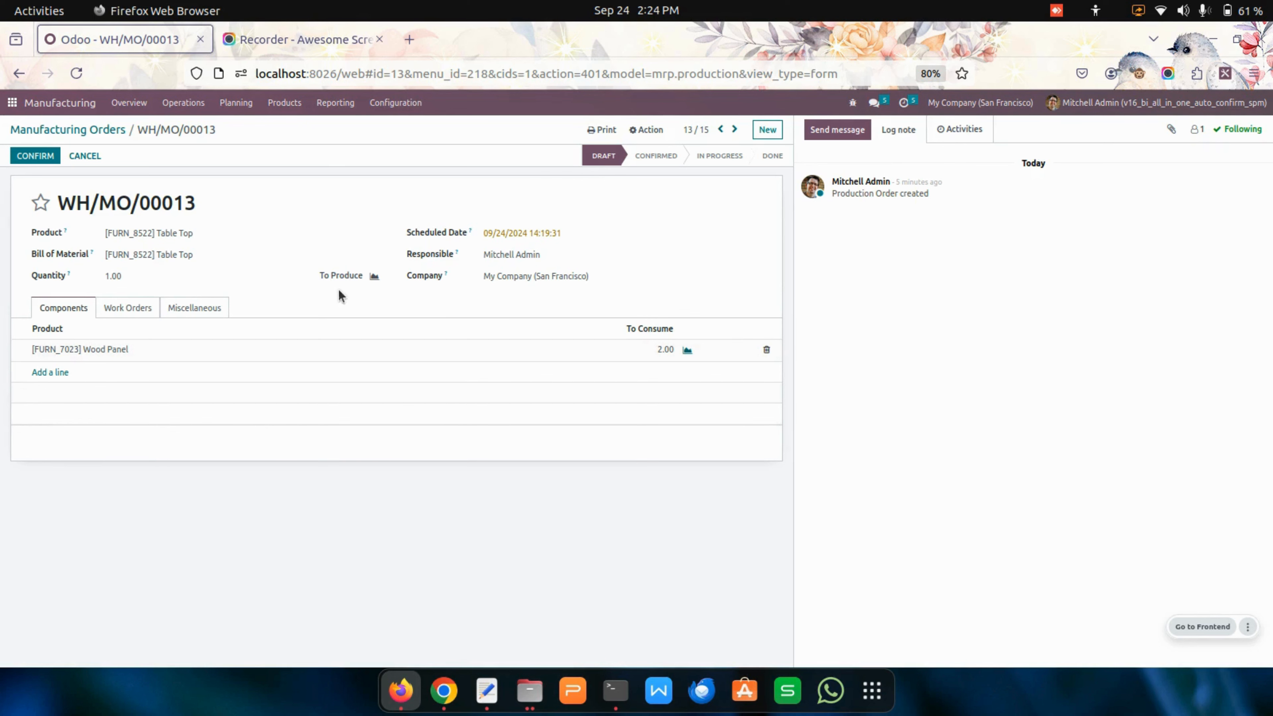
click(31, 157)
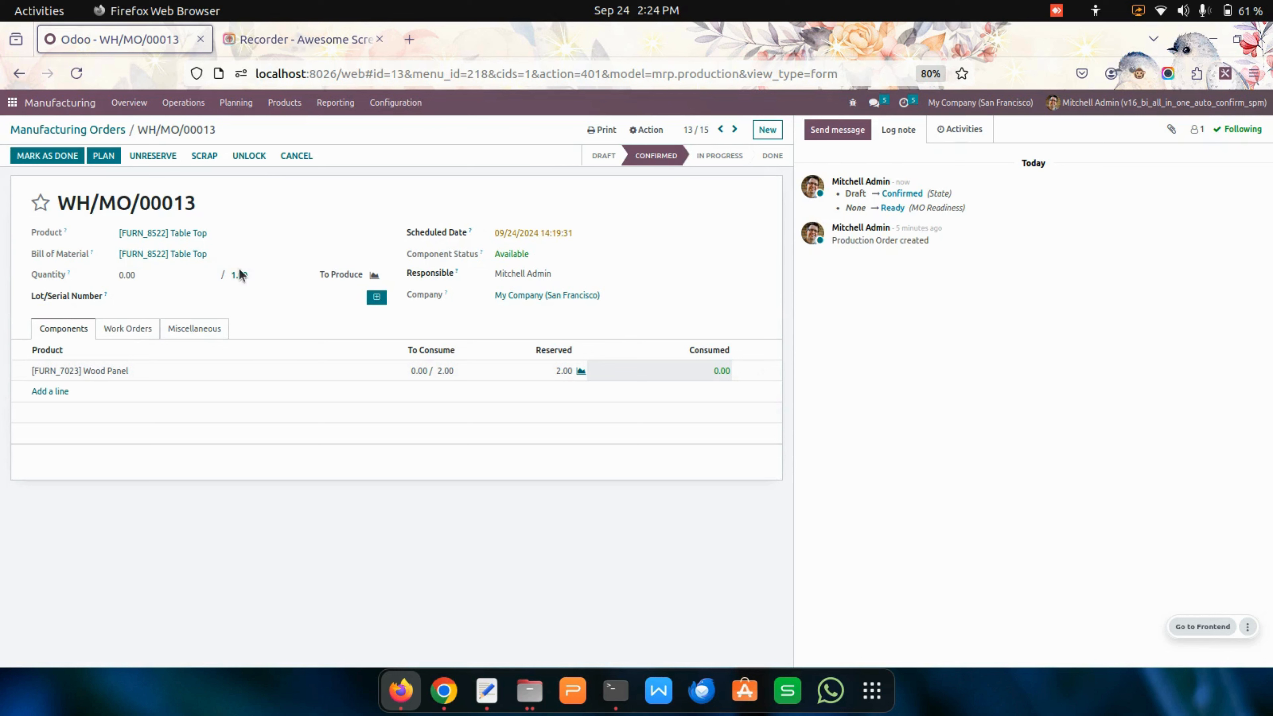
click(146, 275)
text(1)
click(215, 459)
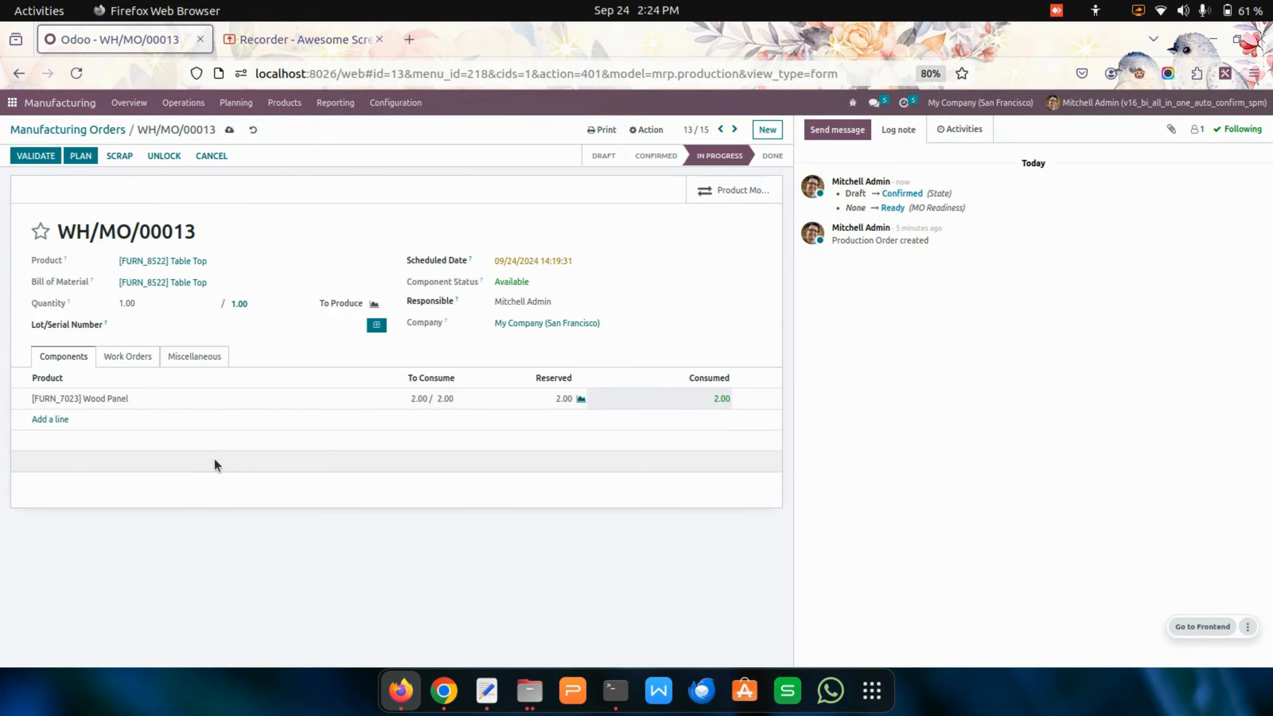
click(228, 131)
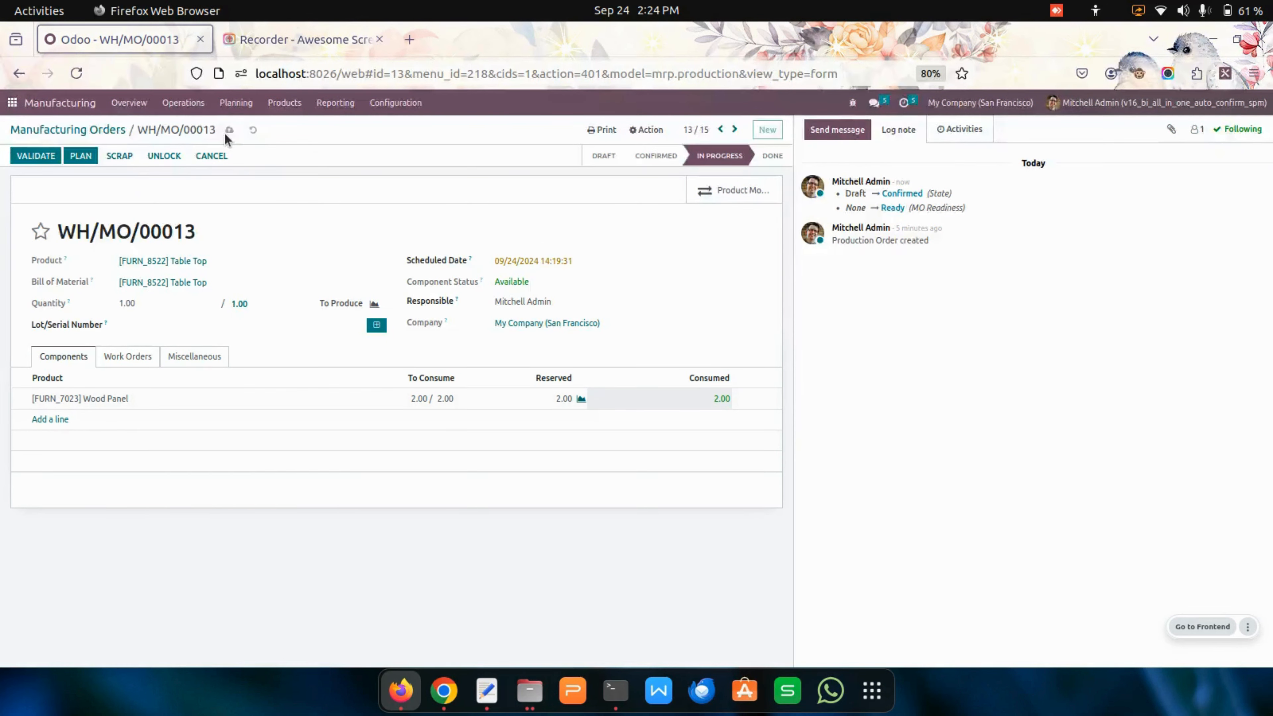
Go back to the orders list and try to auto-confirm the in-progress order WH/MO/00013 with Available Quantity
click(99, 131)
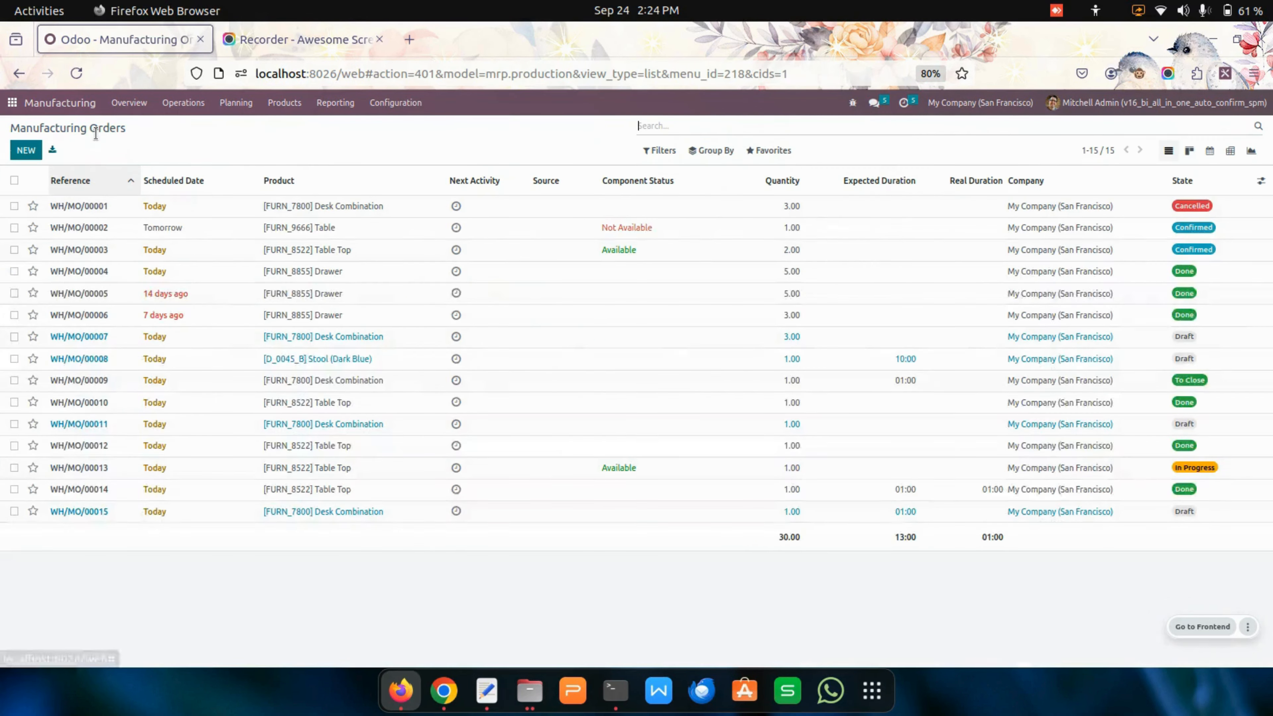
click(14, 468)
click(591, 150)
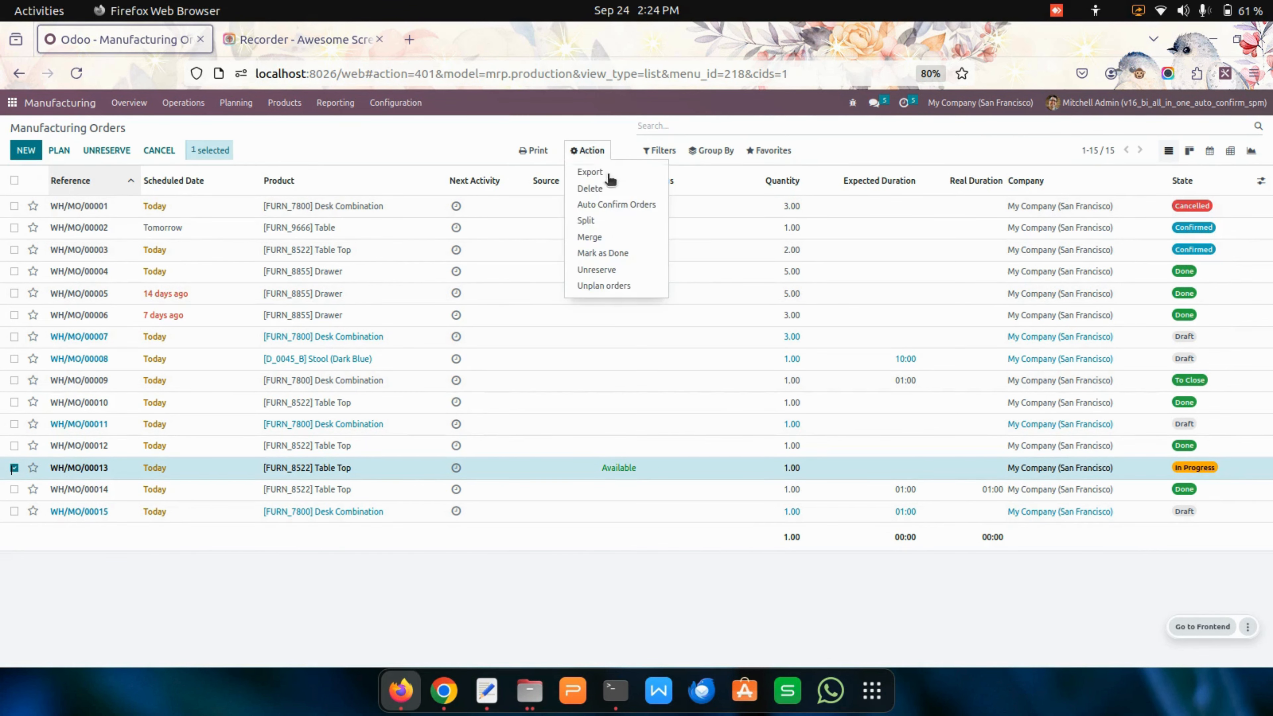
click(614, 204)
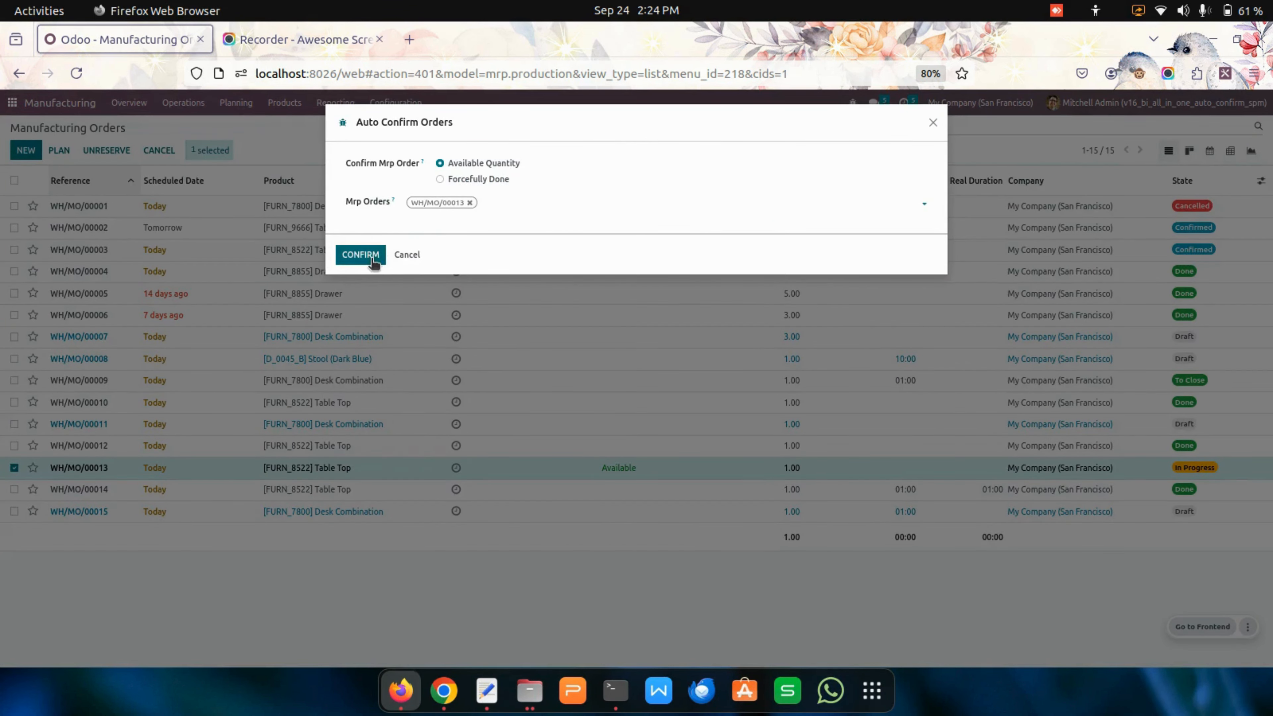
click(371, 258)
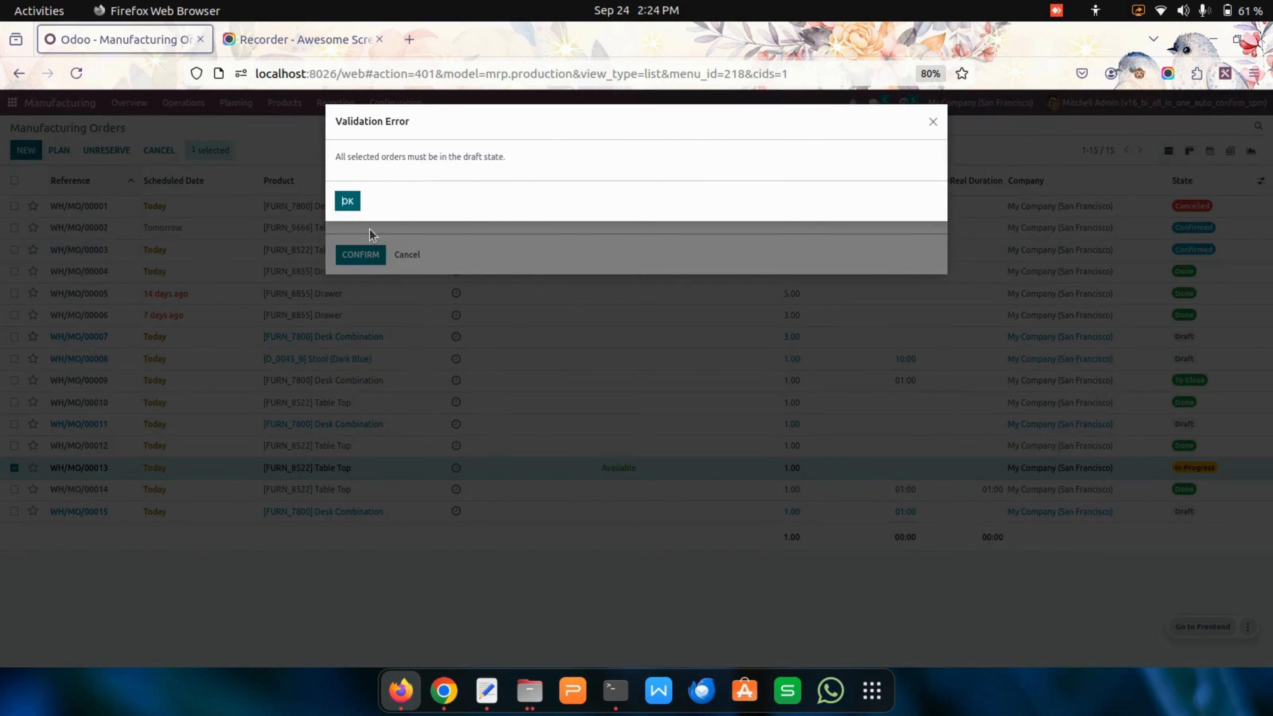
click(351, 202)
click(413, 254)
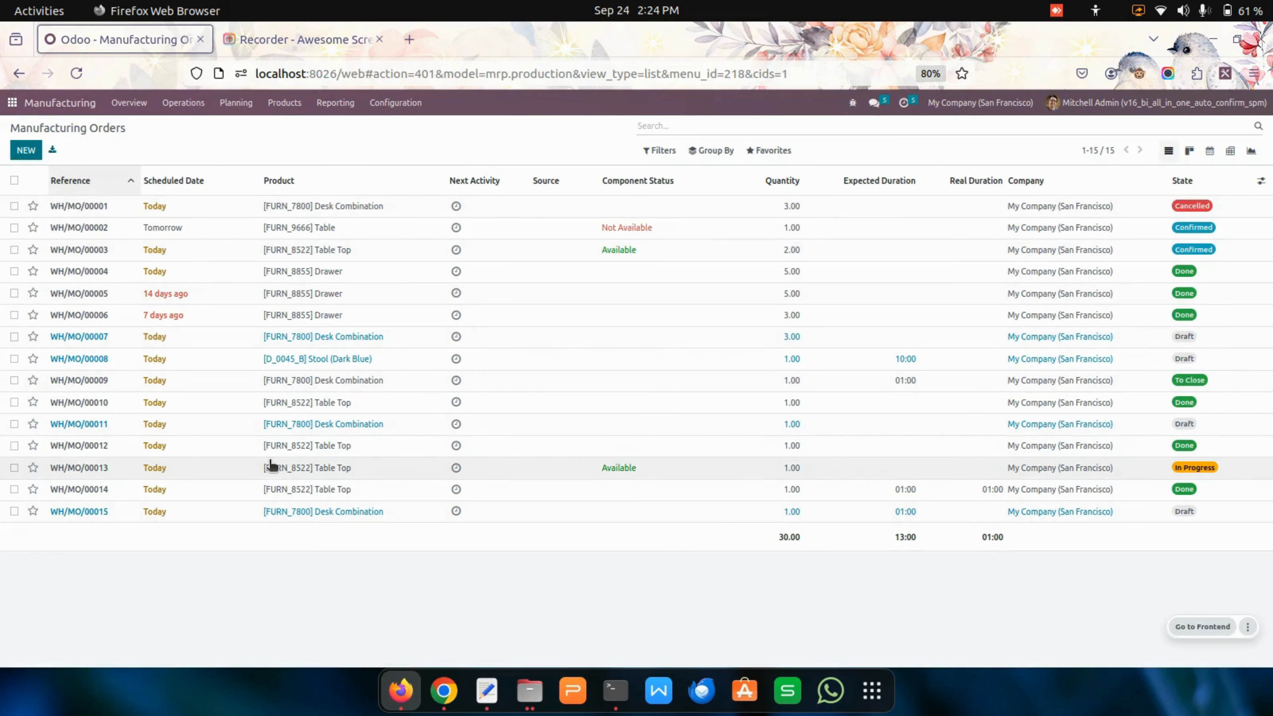
Open WH/MO/00013, try to validate it without a lot/serial number, and return to the orders list
click(271, 467)
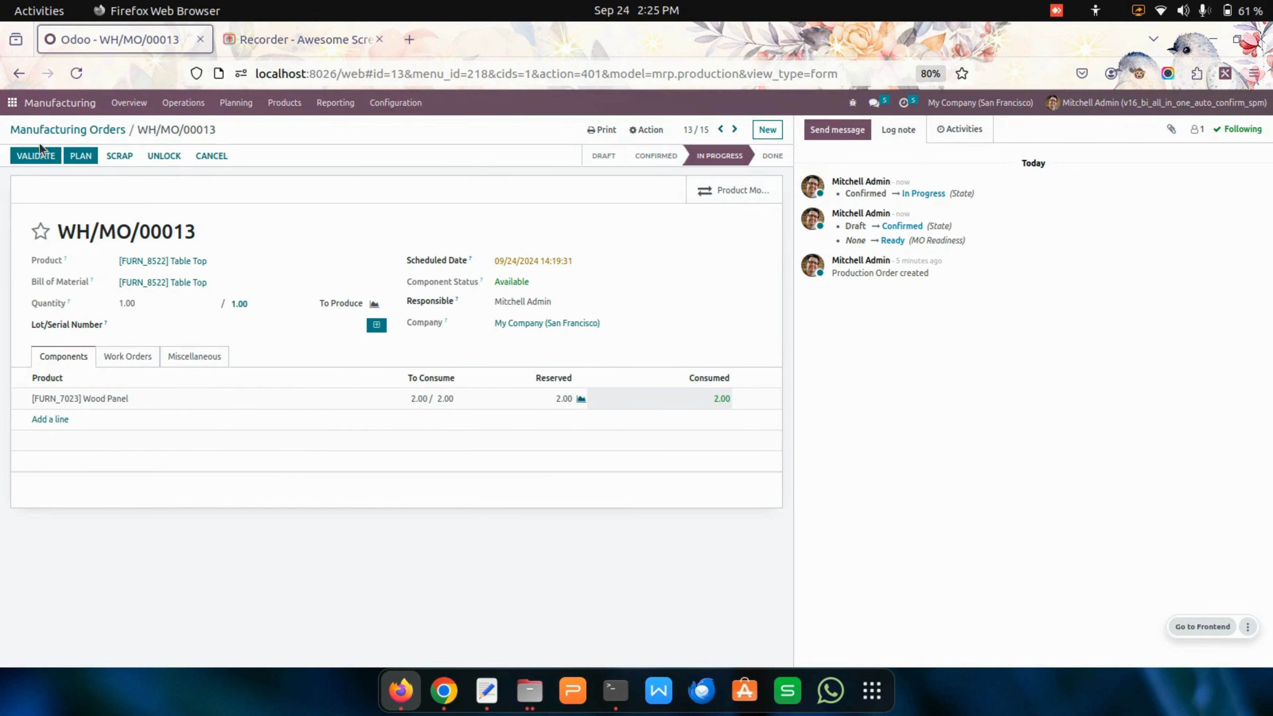
click(51, 154)
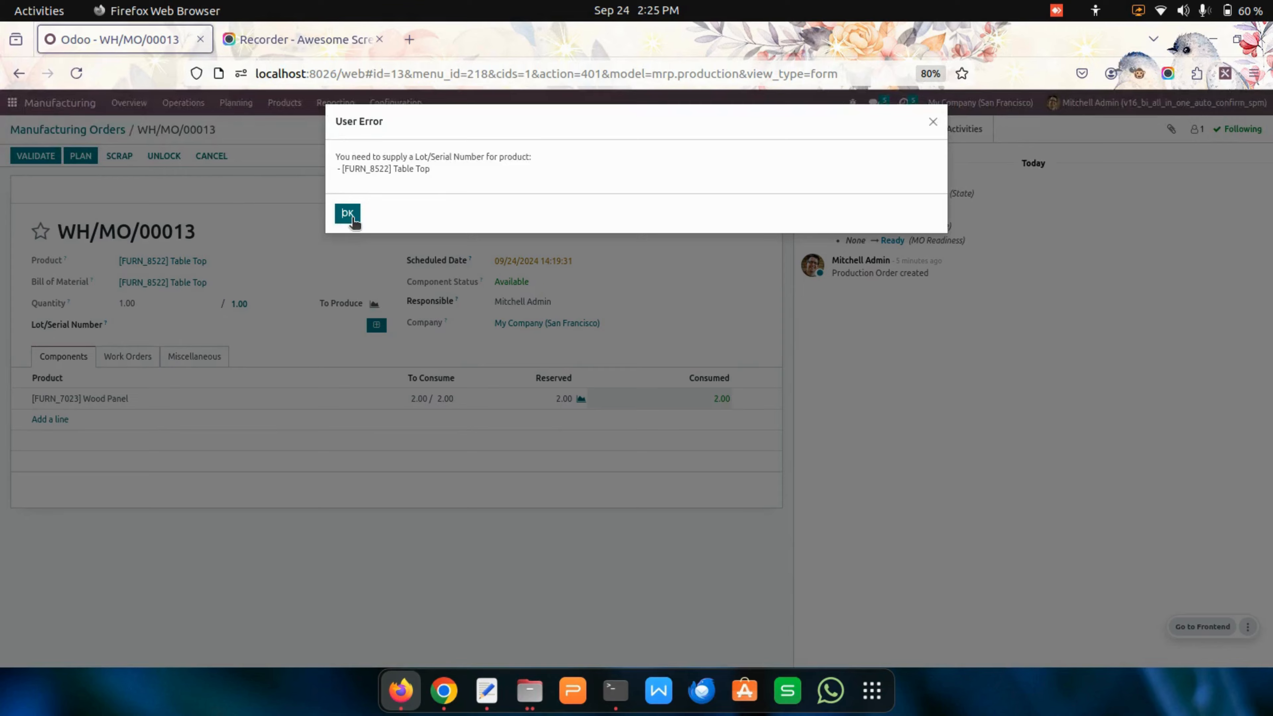
click(348, 213)
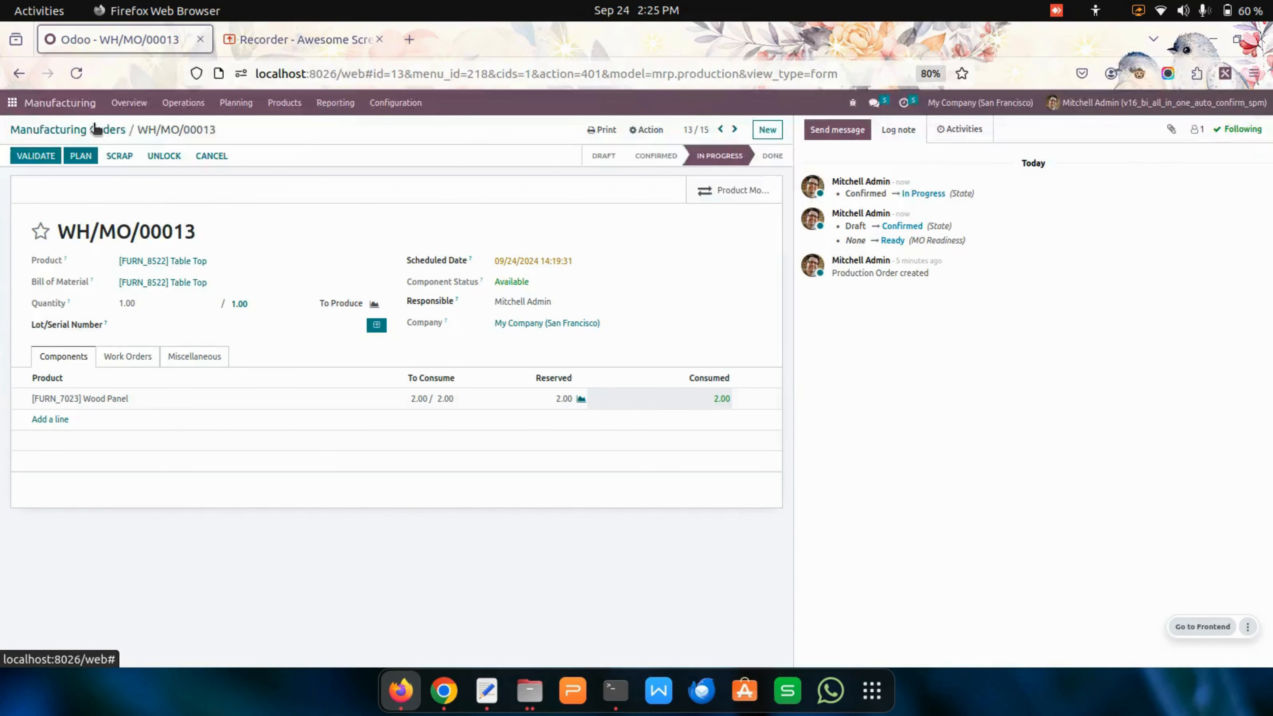
click(68, 129)
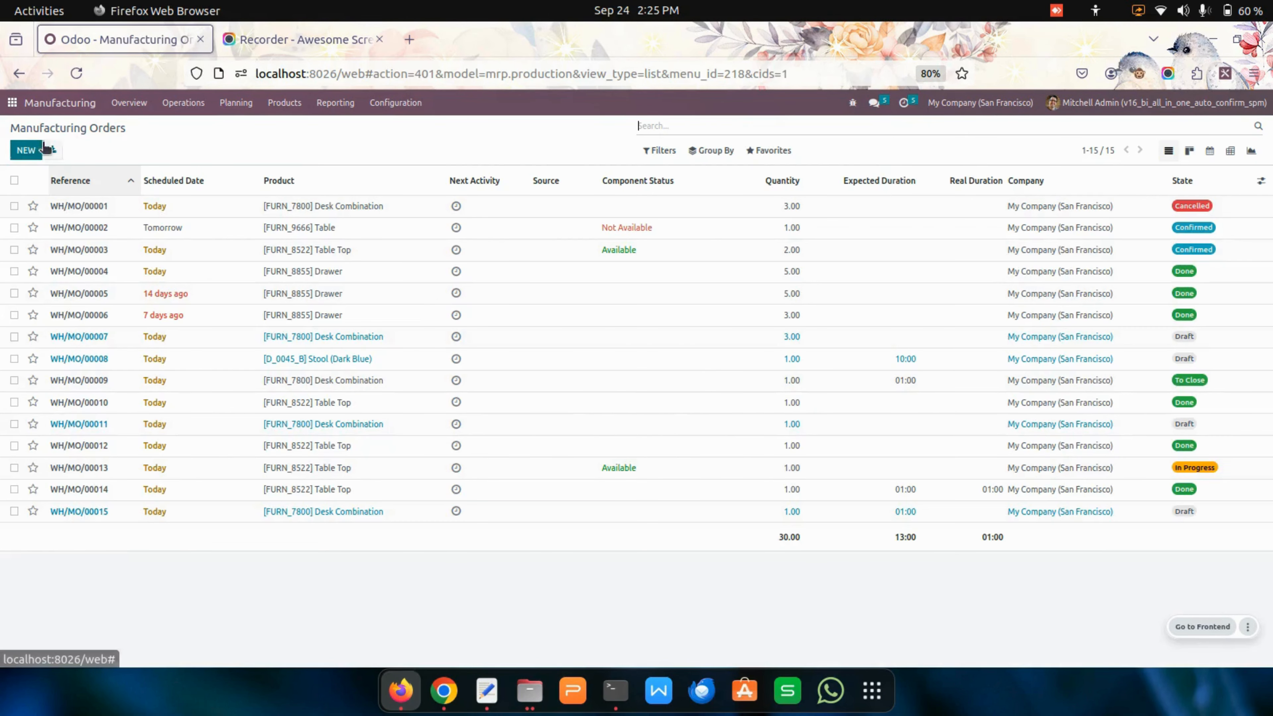
Open the [FURN_8621] Plastic Laminate bill of materials, copy its product name and return to the bills of materials list
click(27, 150)
click(298, 110)
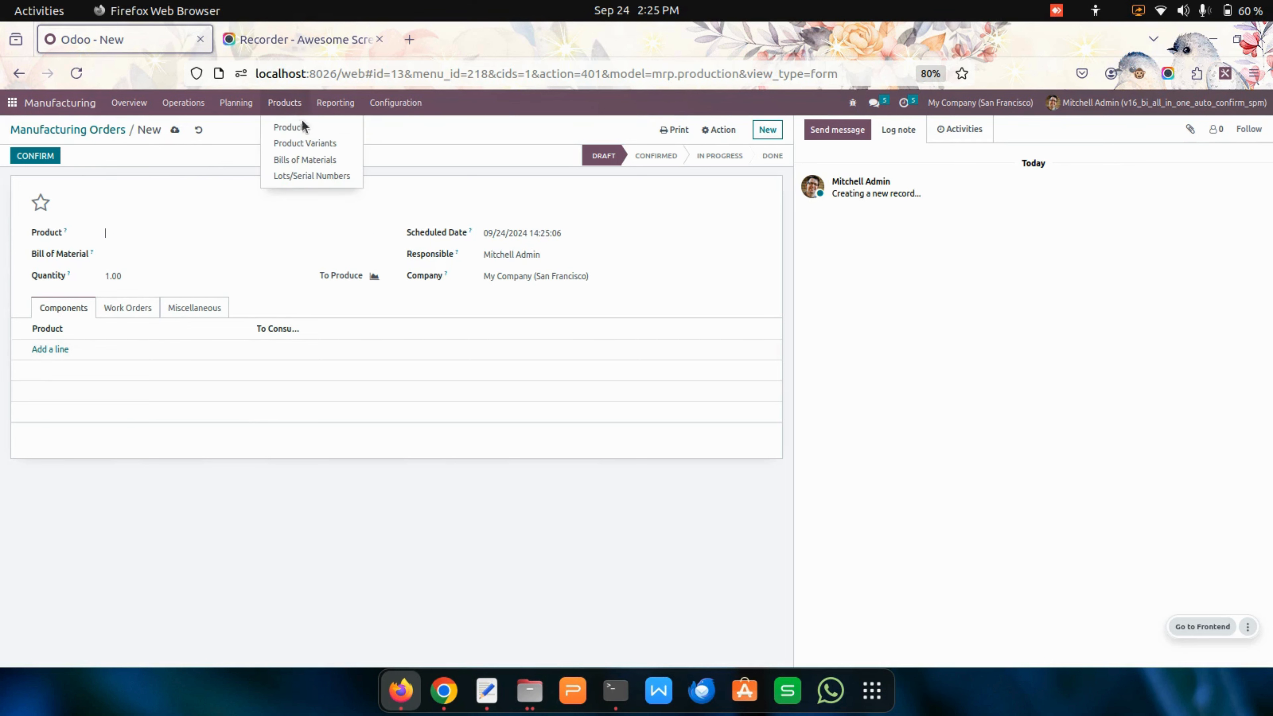
click(321, 161)
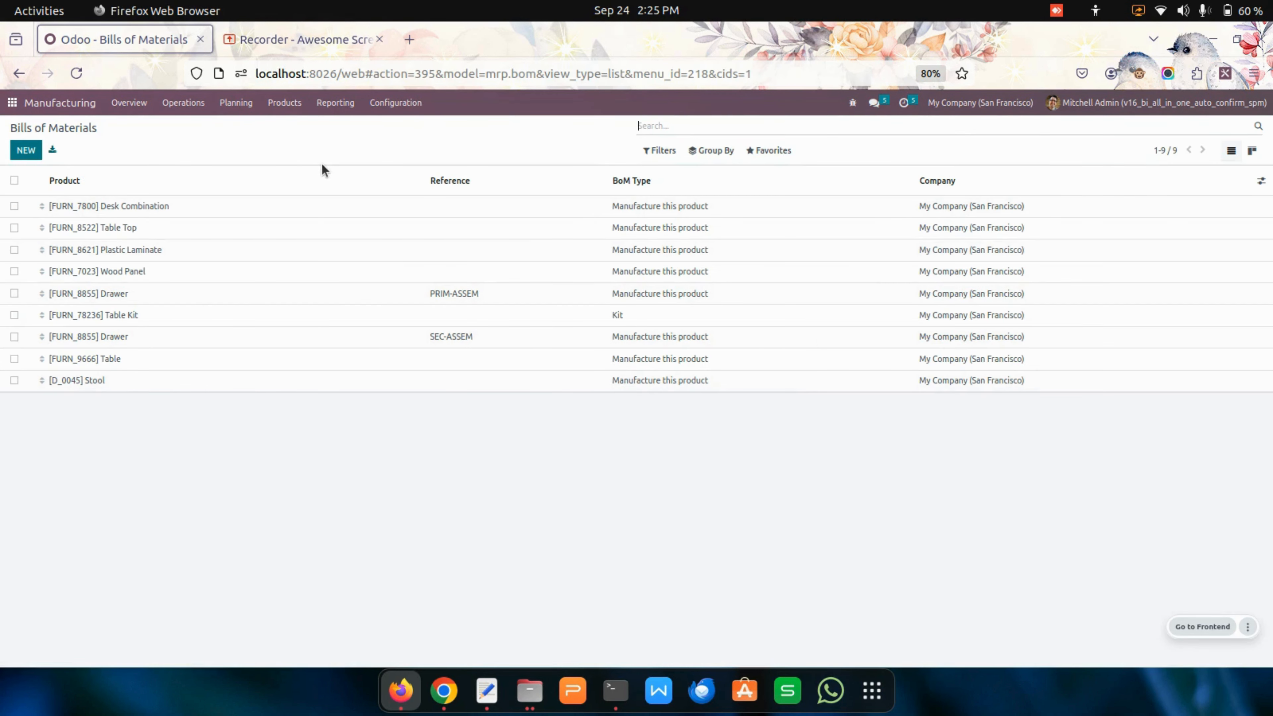
click(308, 250)
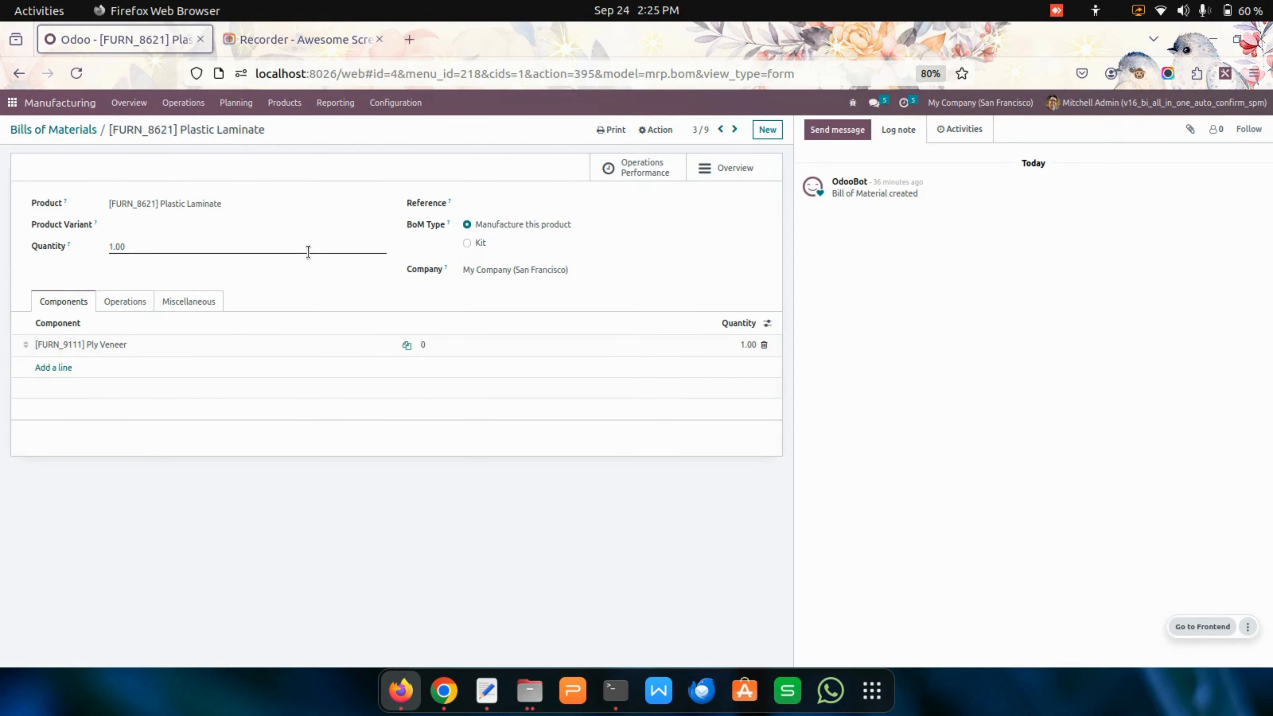
click(239, 202)
key(ctrl+c)
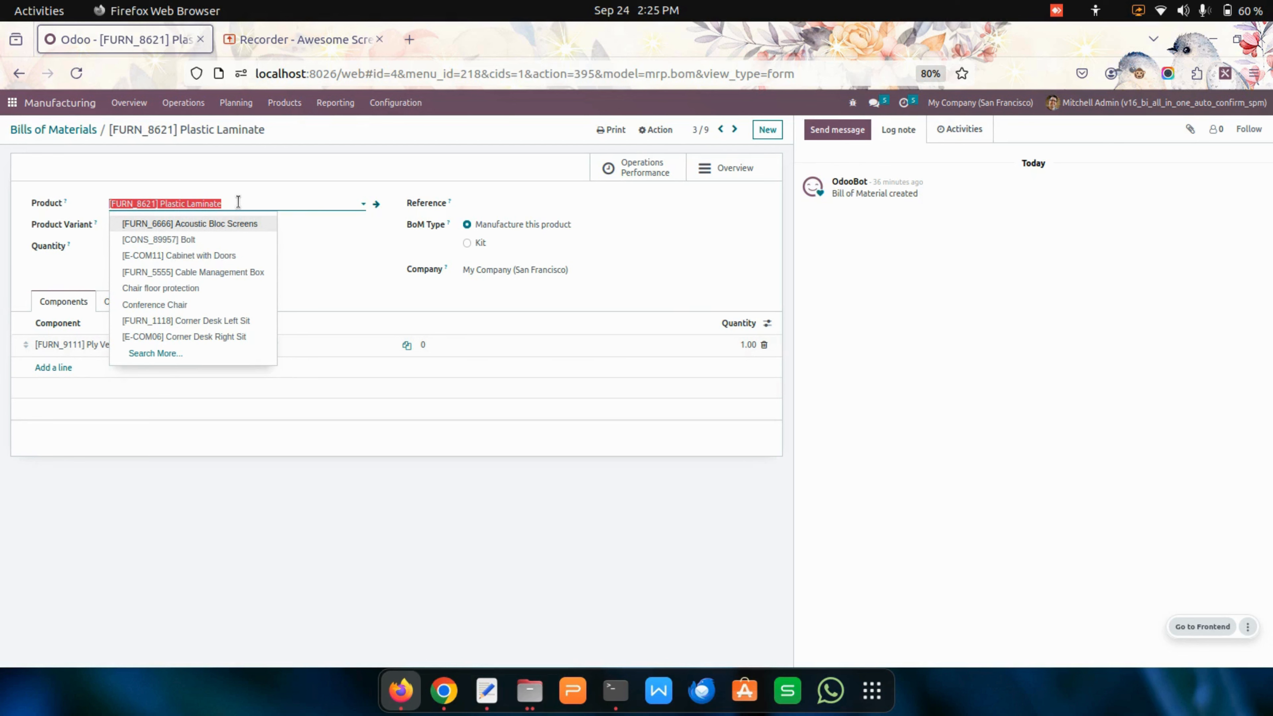
click(69, 131)
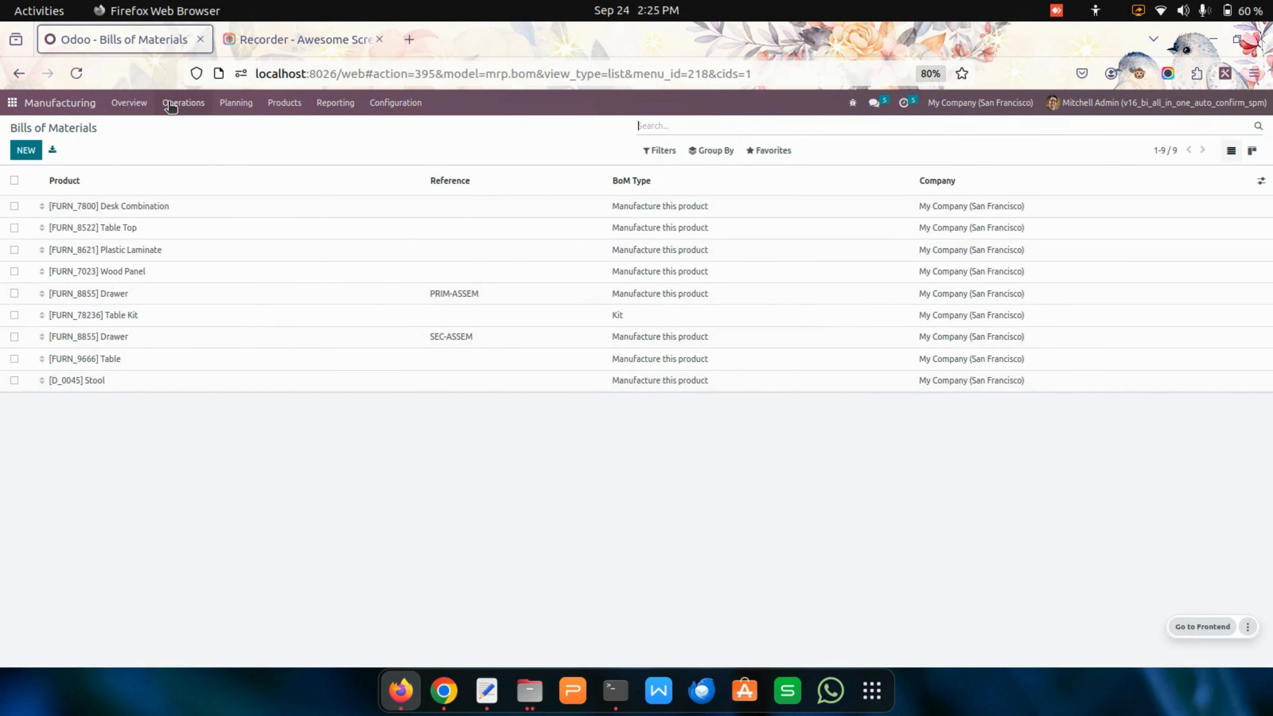
Create a new manufacturing order for the product [FURN_8621] Plastic Laminate using the copied name
click(181, 104)
click(181, 121)
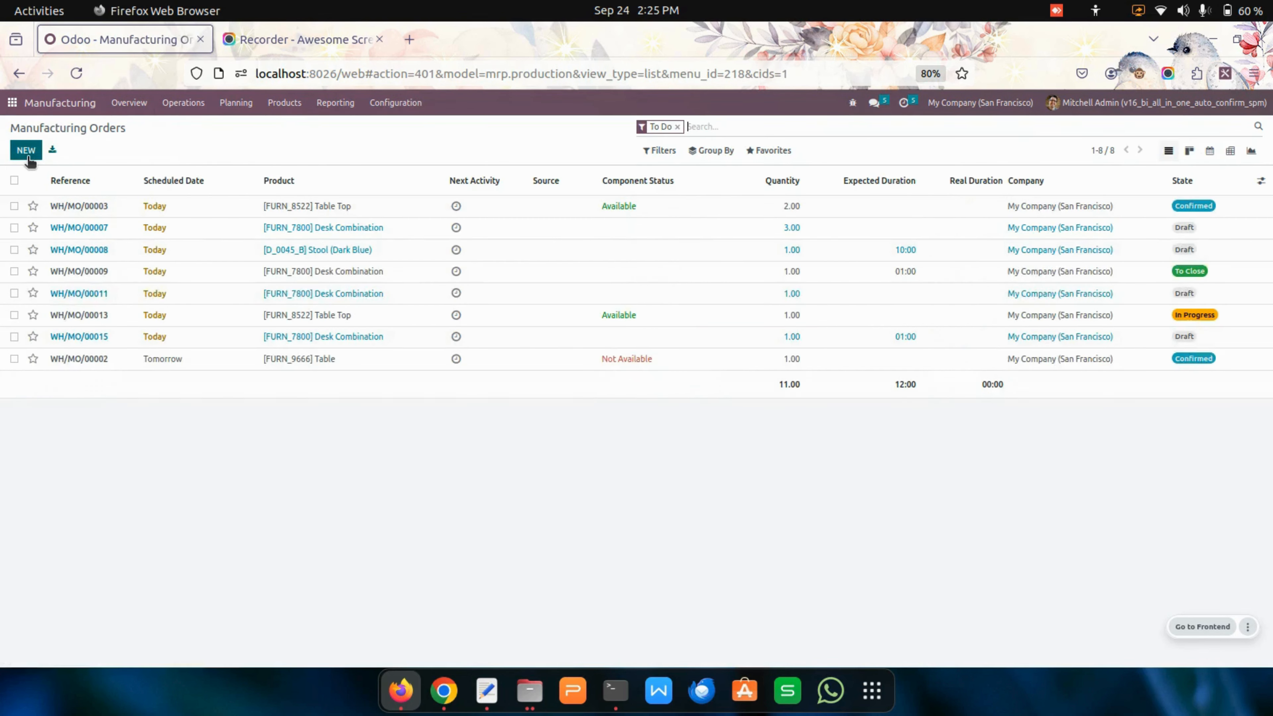
click(26, 150)
click(181, 229)
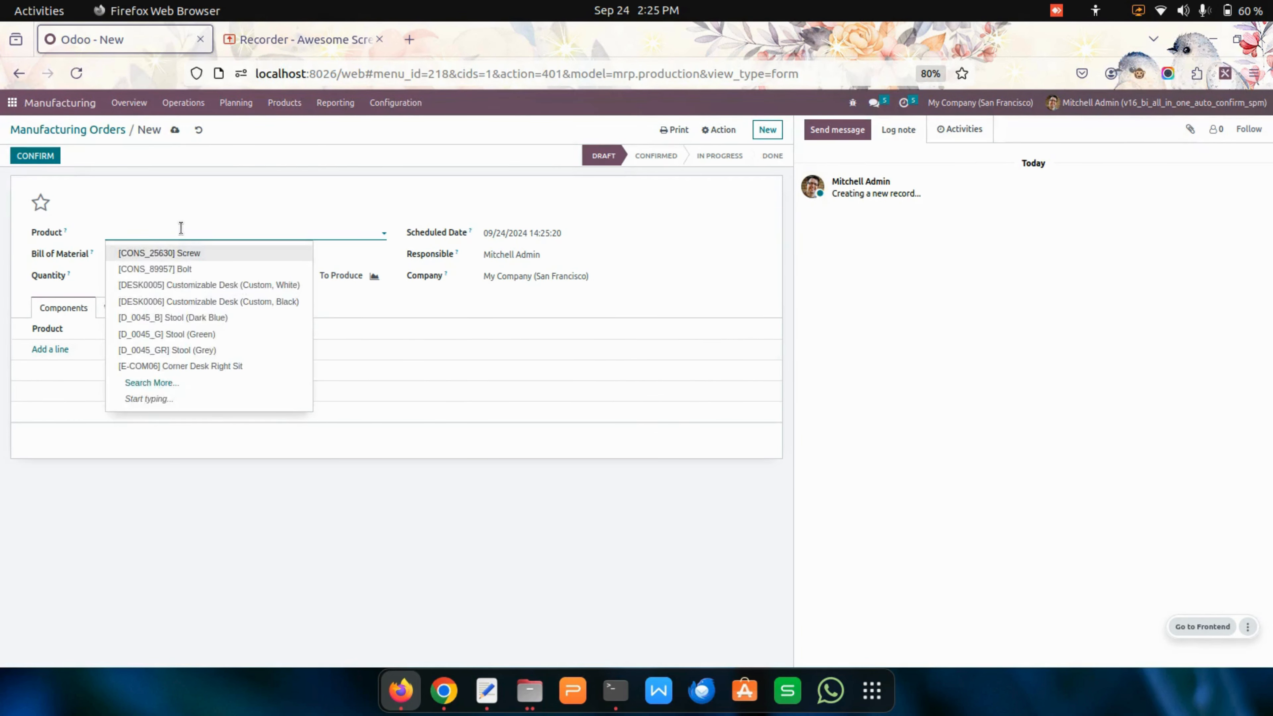
key(ctrl+v)
click(181, 255)
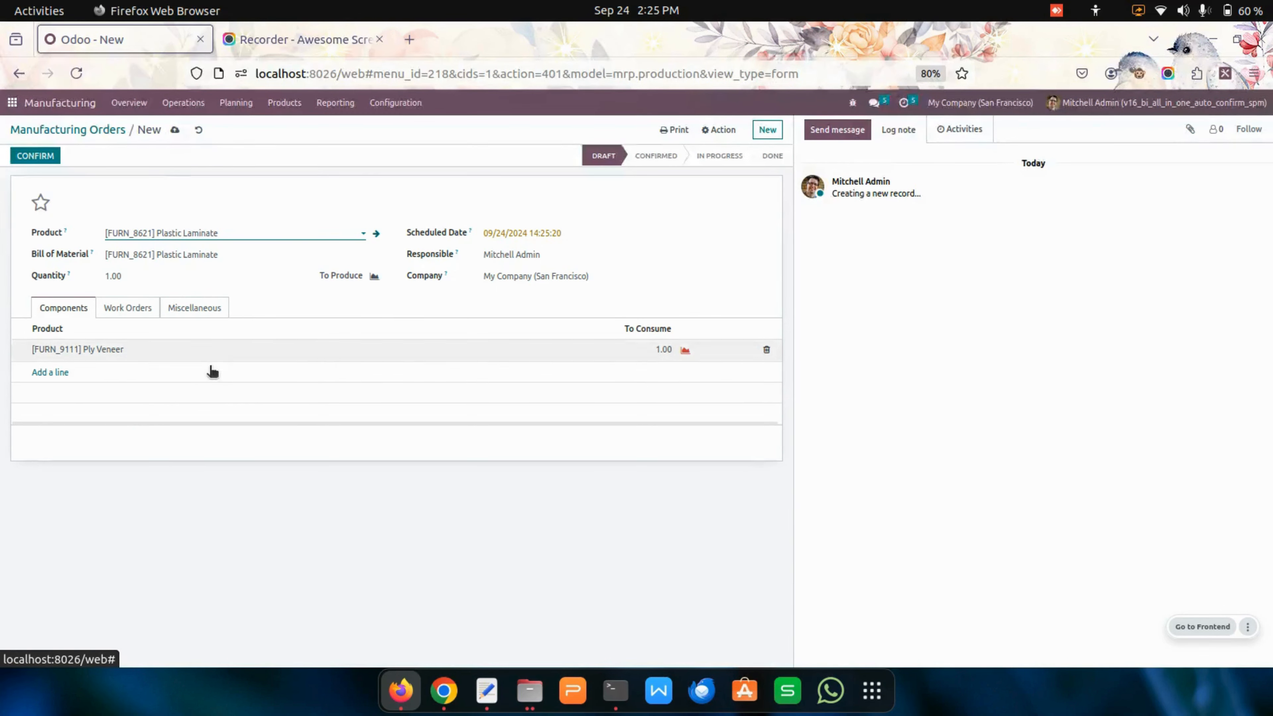
Open the Ply Veneer component, enter a counted stock quantity of 100 for it and return to the manufacturing order
click(117, 354)
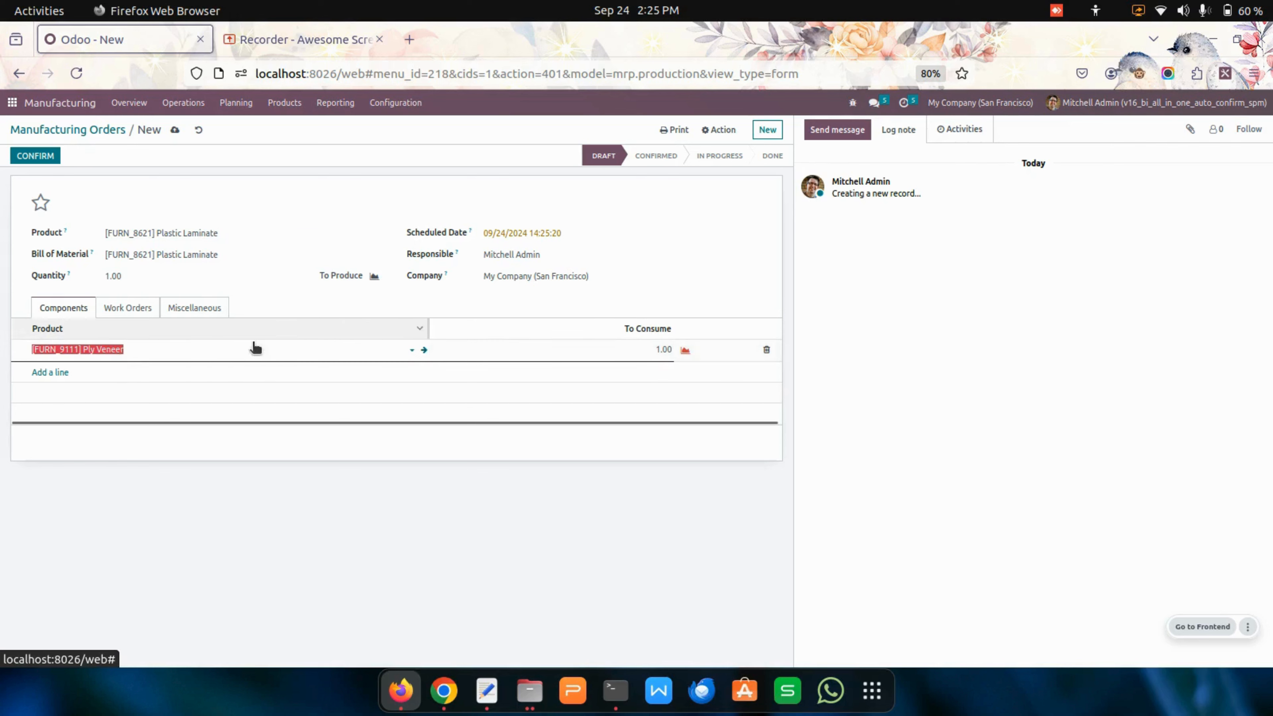
click(424, 349)
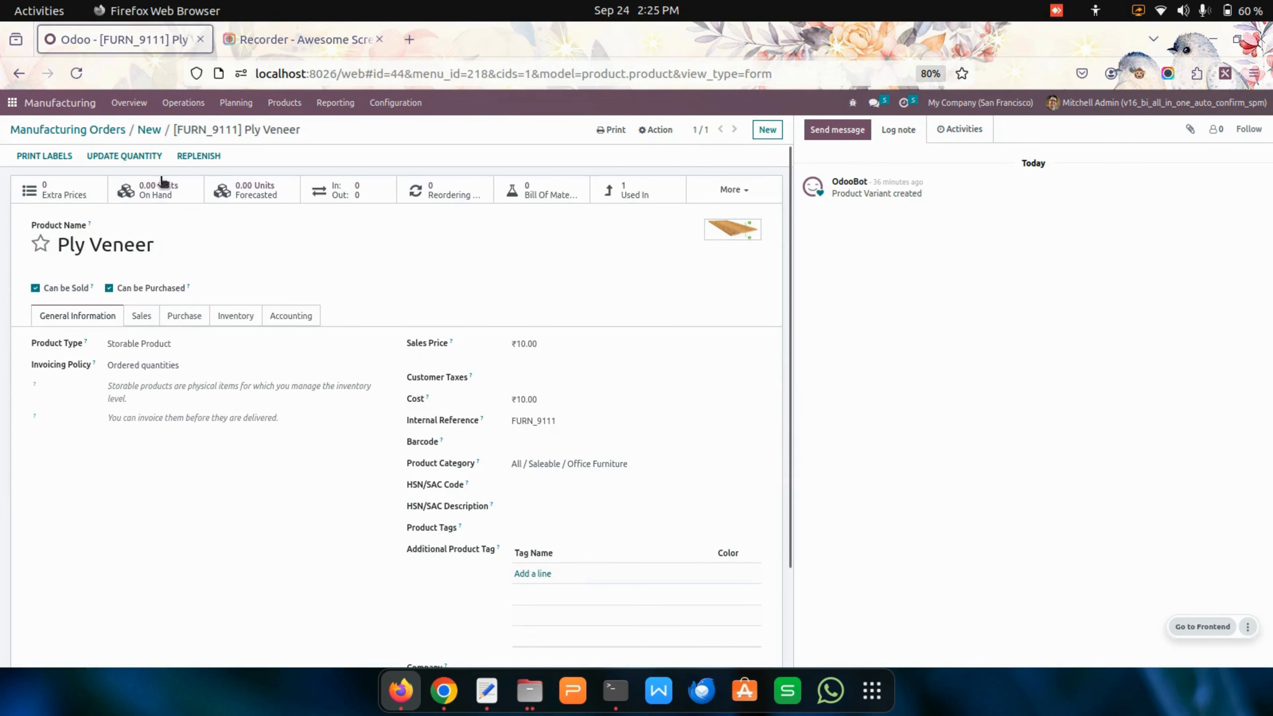
click(120, 155)
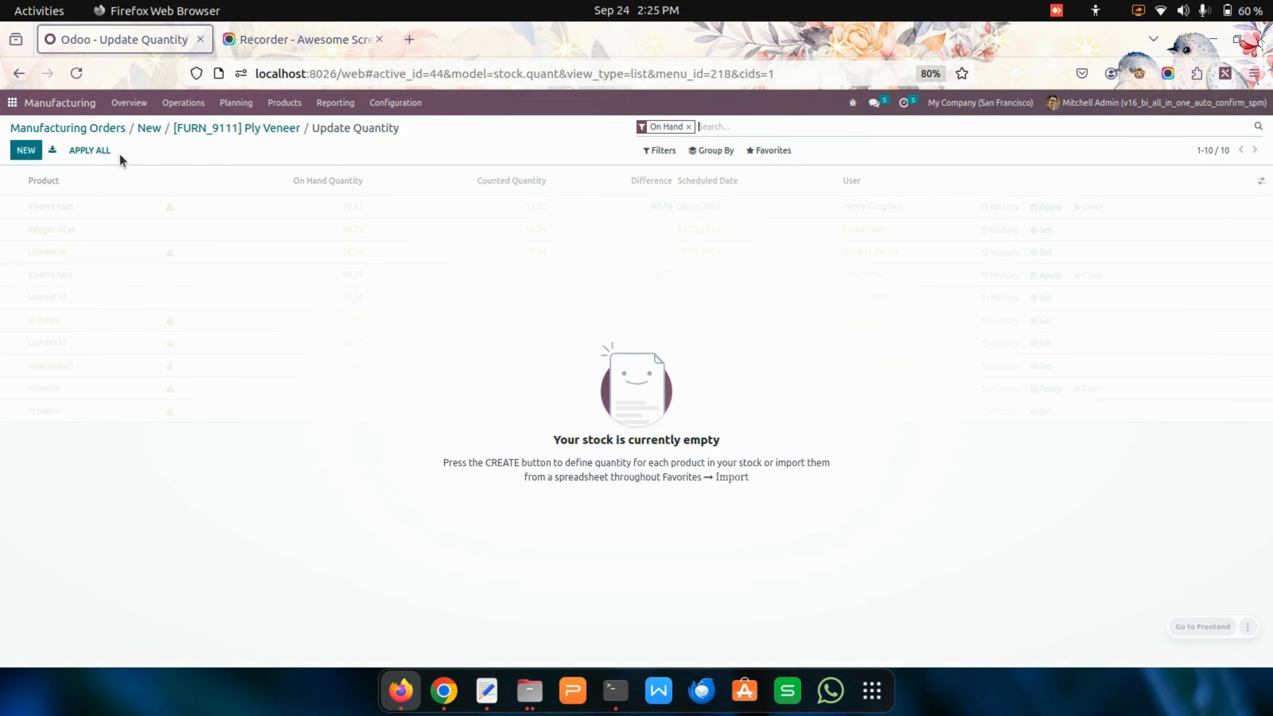
click(24, 149)
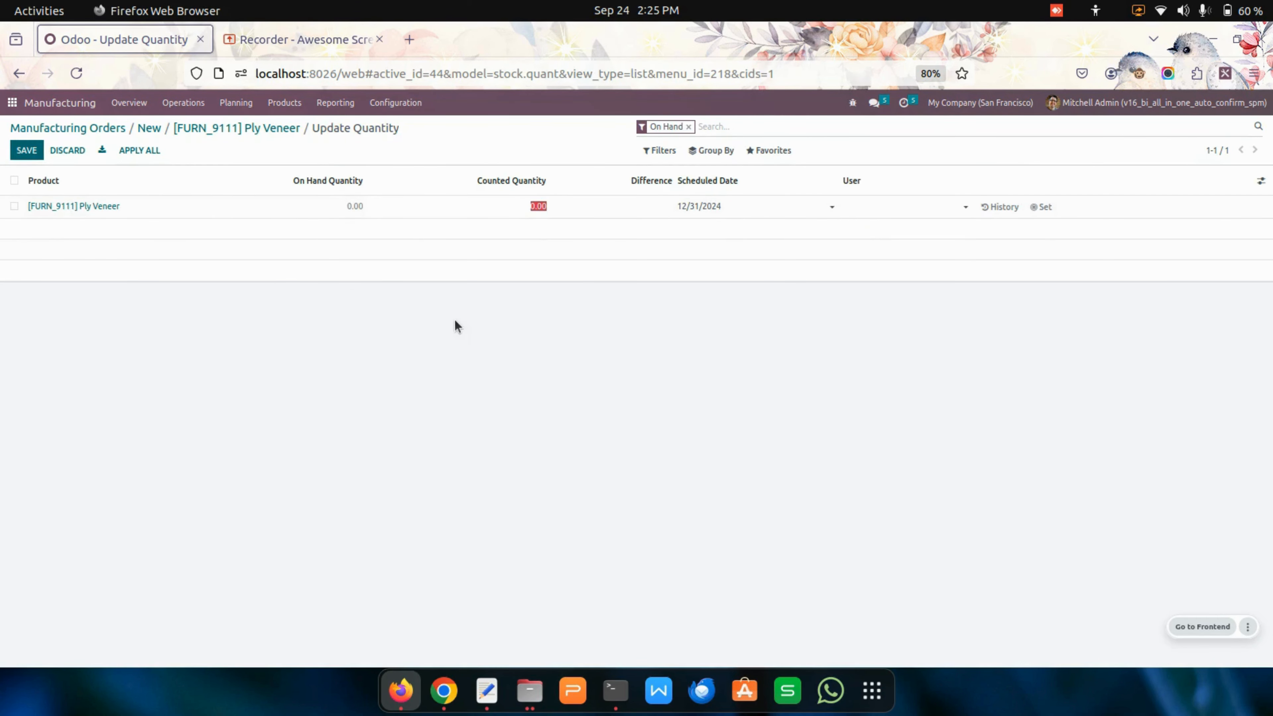
text(100)
click(623, 463)
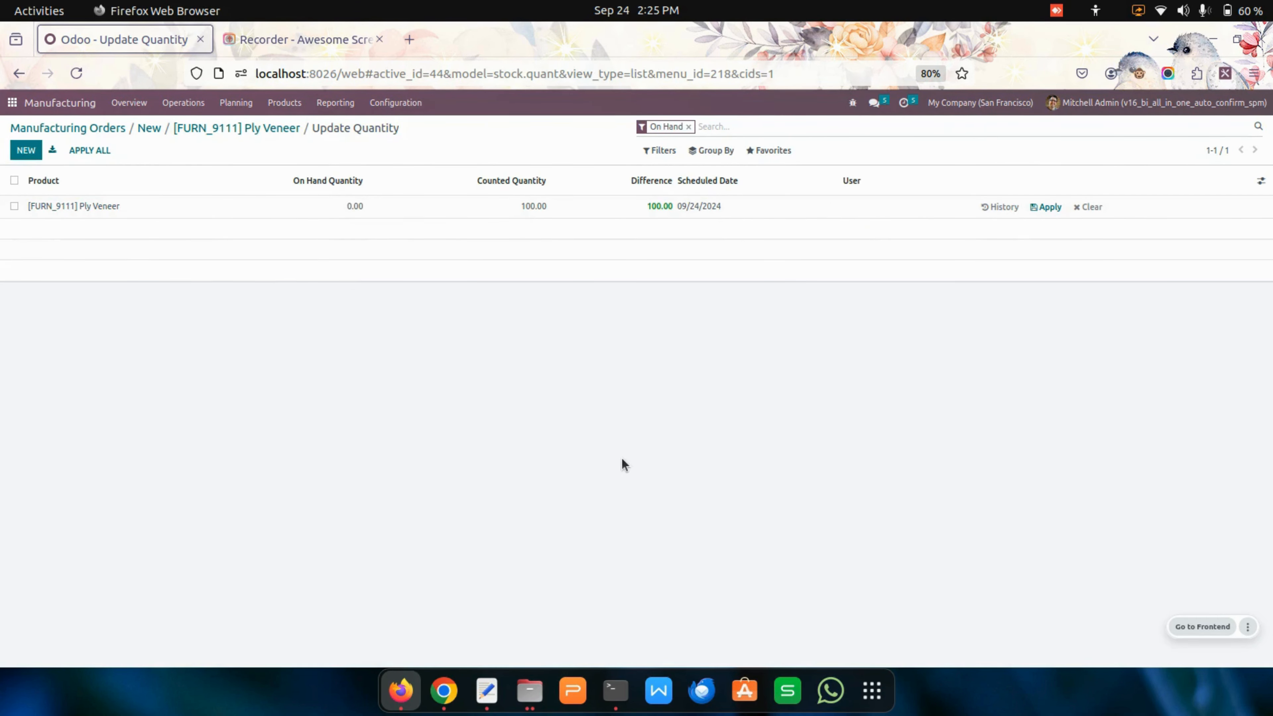
click(149, 129)
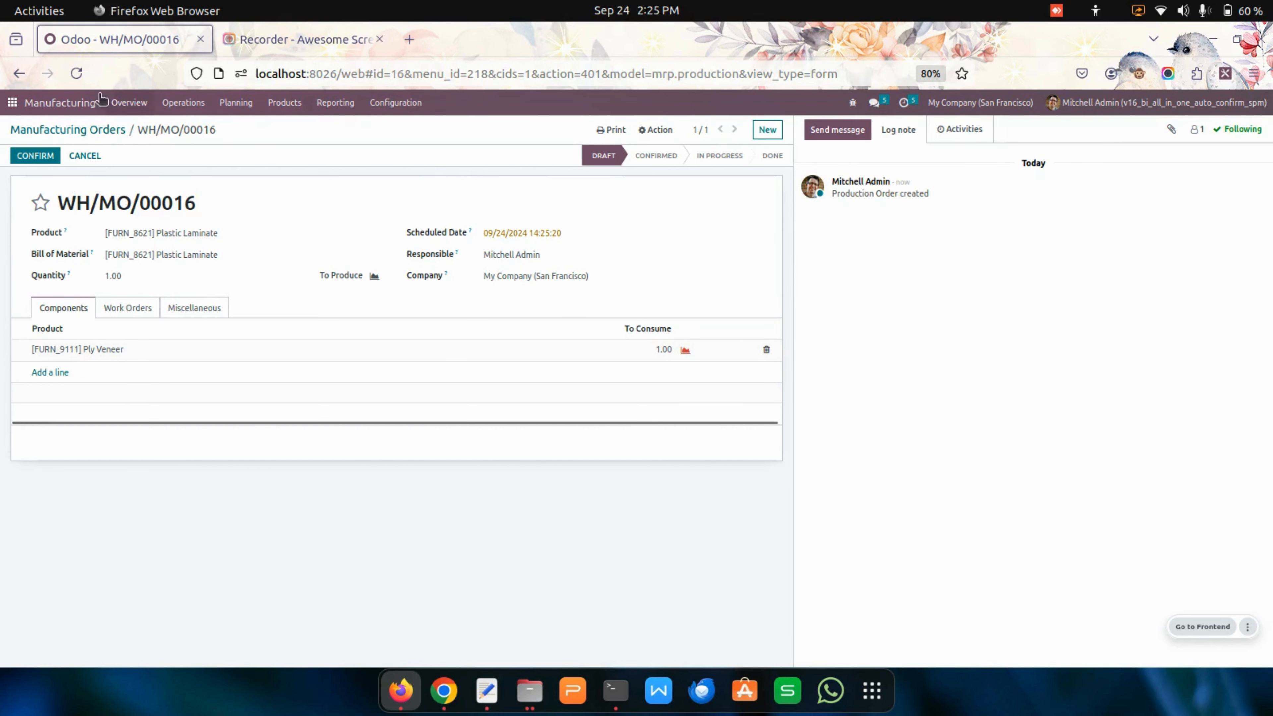
Return to the manufacturing orders list and remove its To Do filter so all orders are listed
click(78, 74)
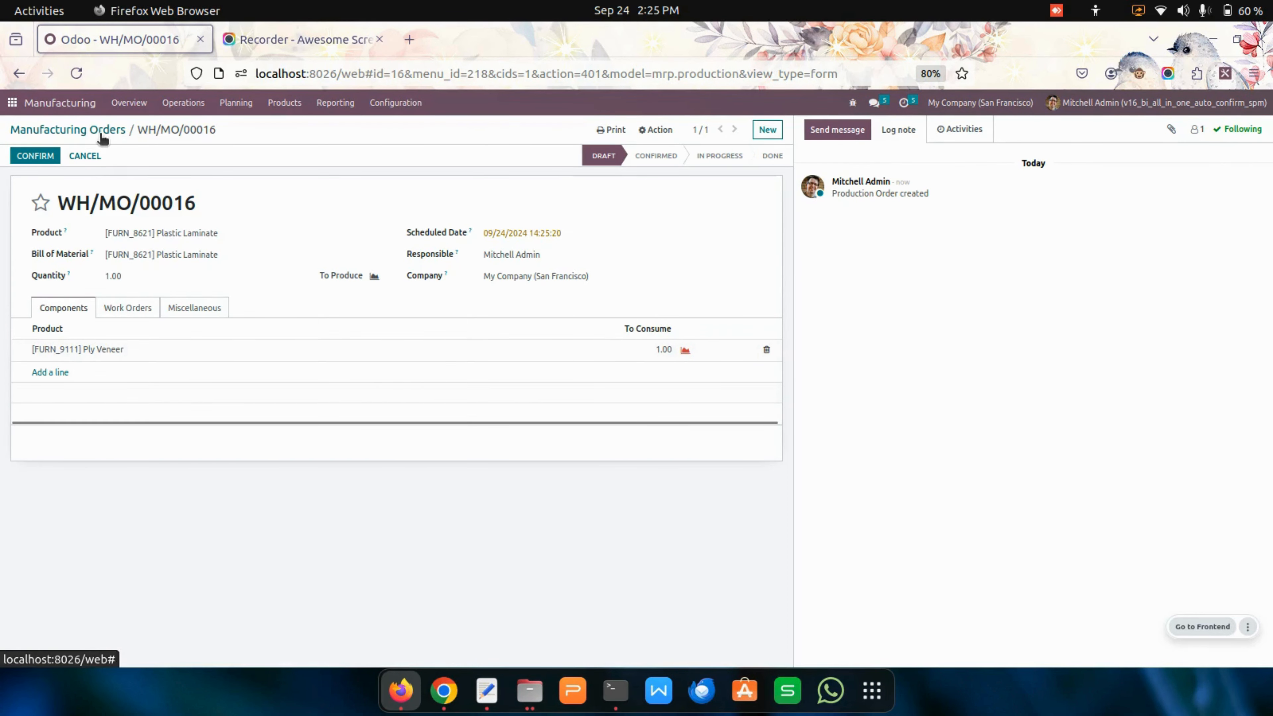
click(79, 131)
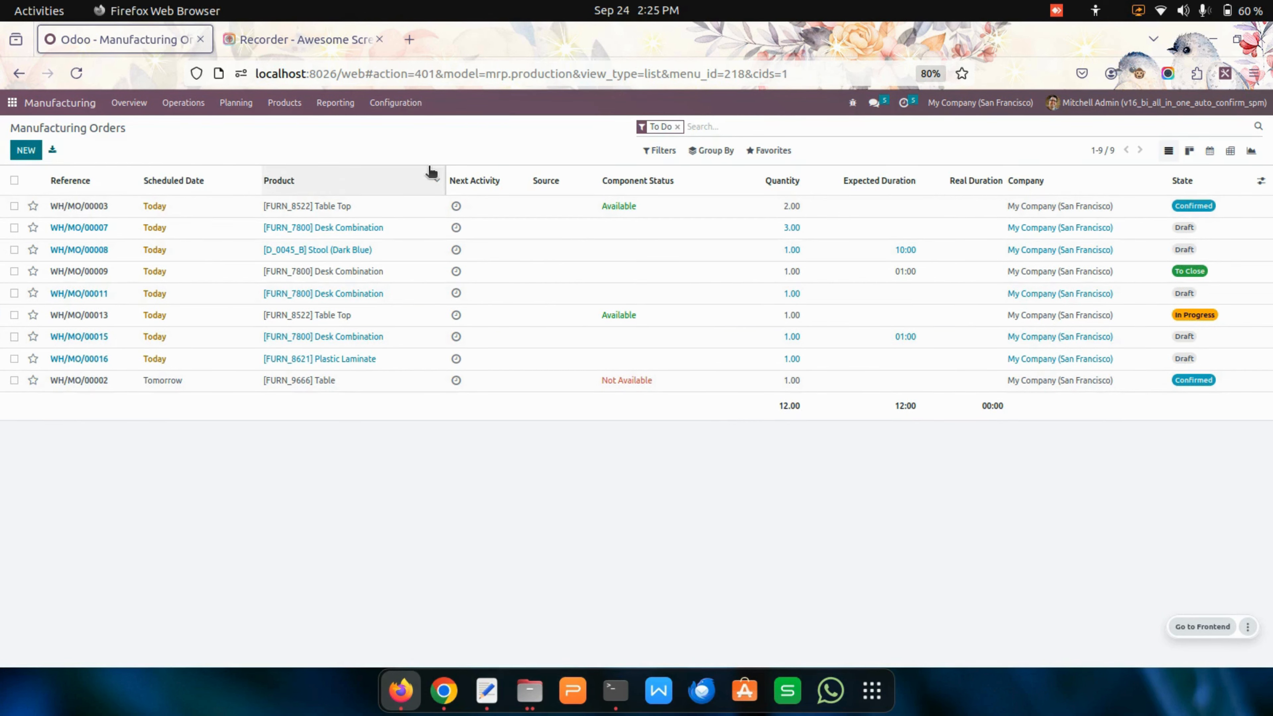
click(678, 127)
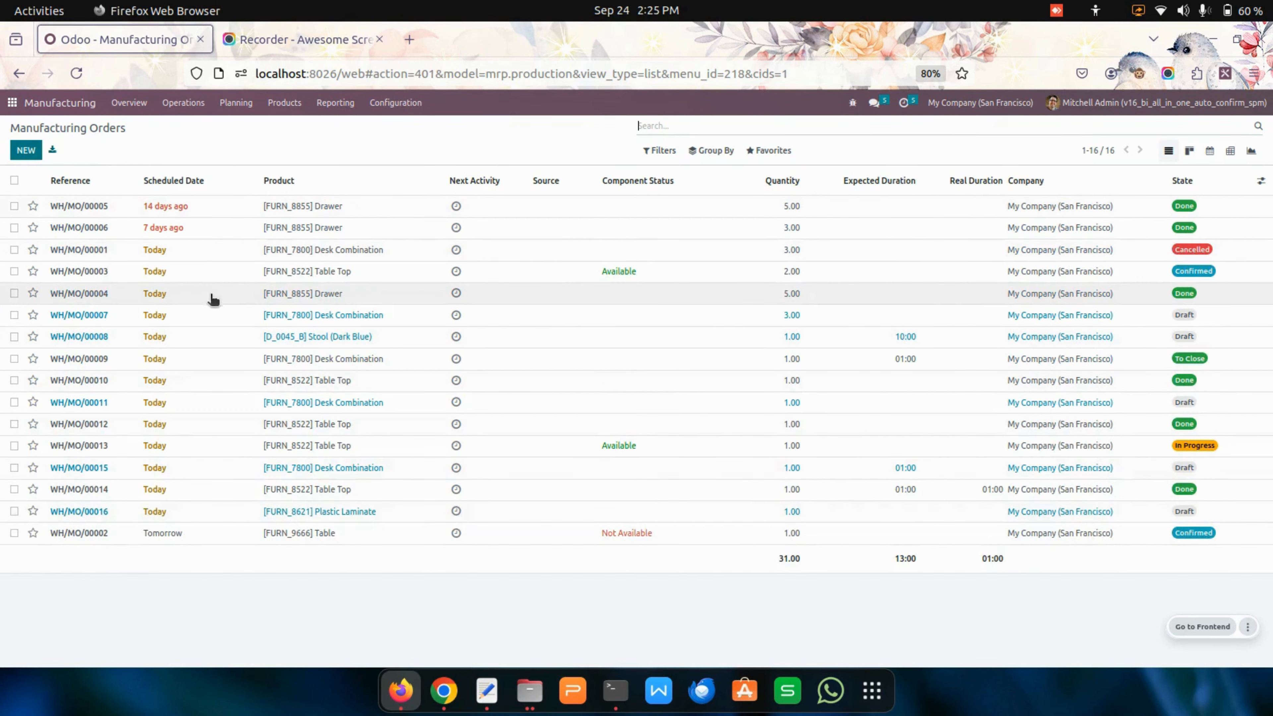
Create another manufacturing order for the product [FURN_8621] Plastic Laminate
click(26, 151)
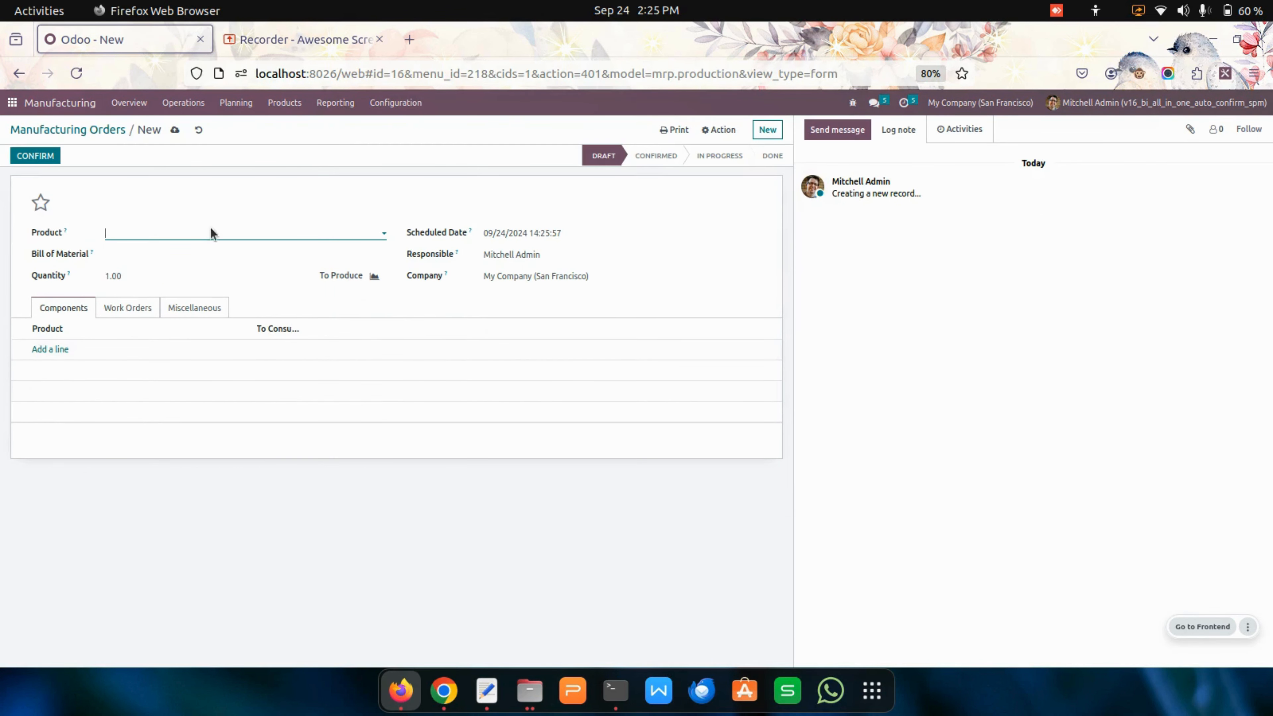
click(210, 231)
text([FURN_8621] Plastic Laminate)
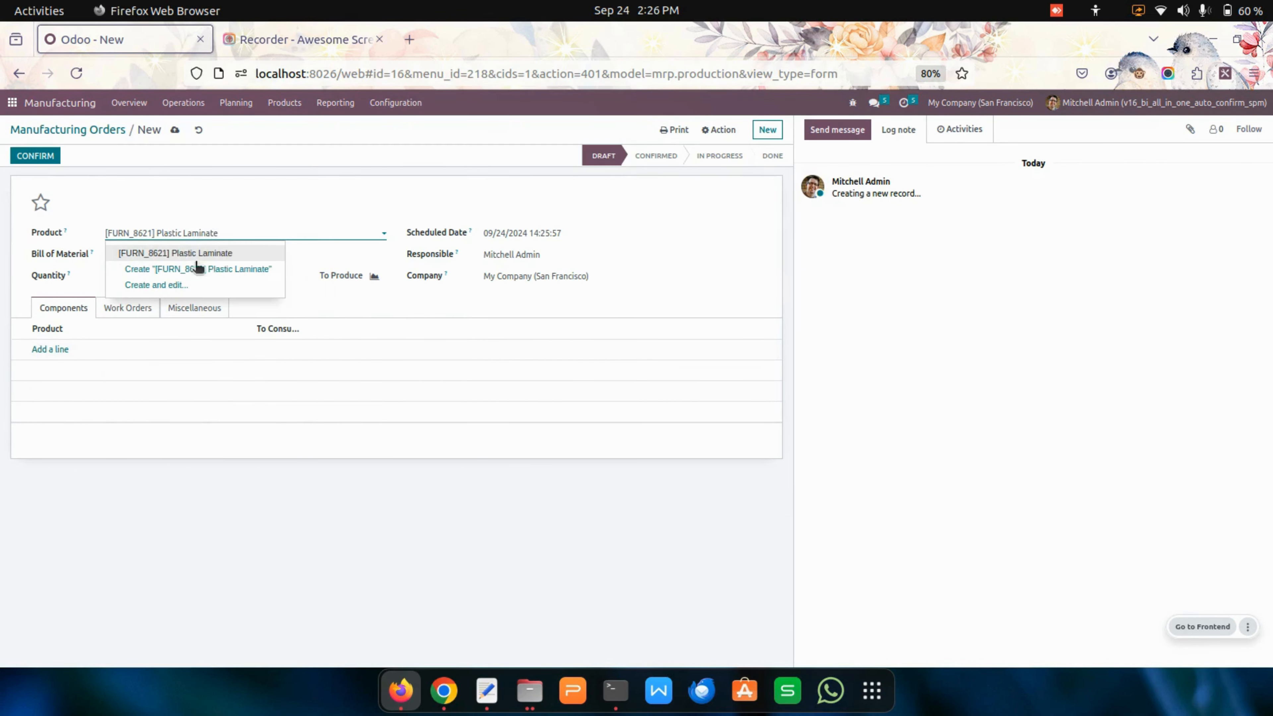
click(235, 252)
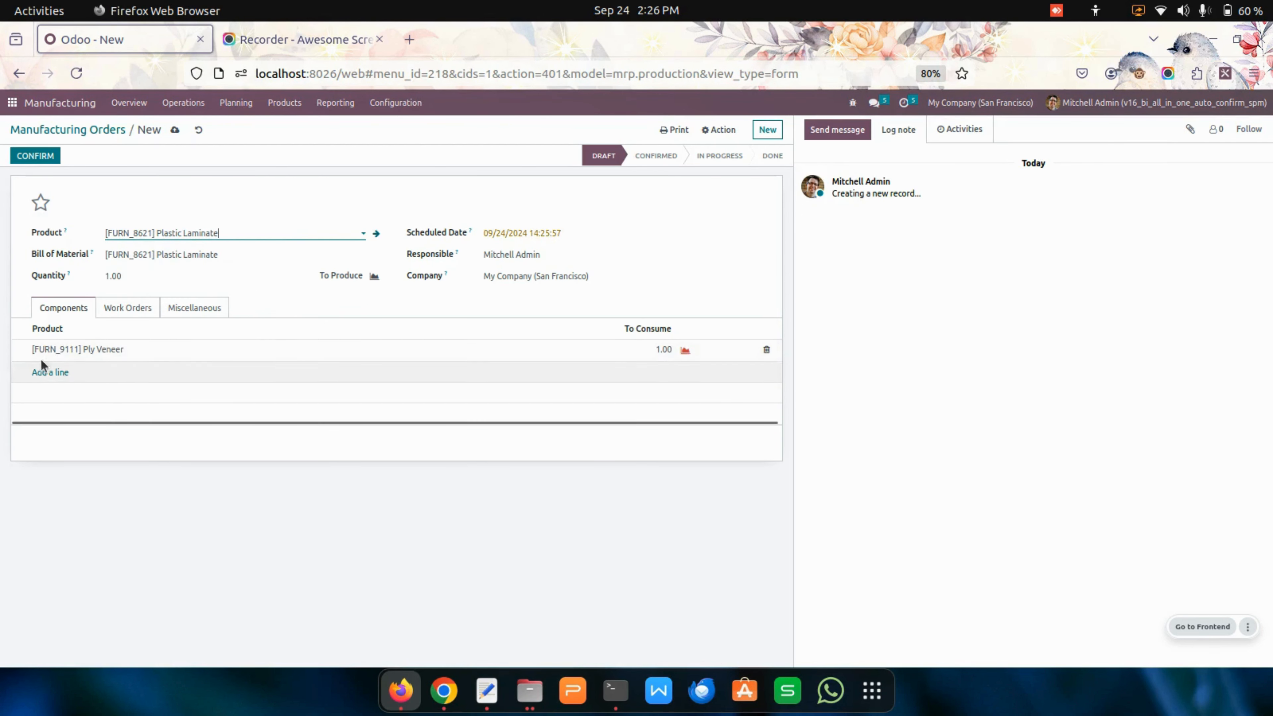
Open the order's Ply Veneer component, apply its pending counted stock quantity of 100 and return to the manufacturing orders list
click(270, 370)
click(295, 353)
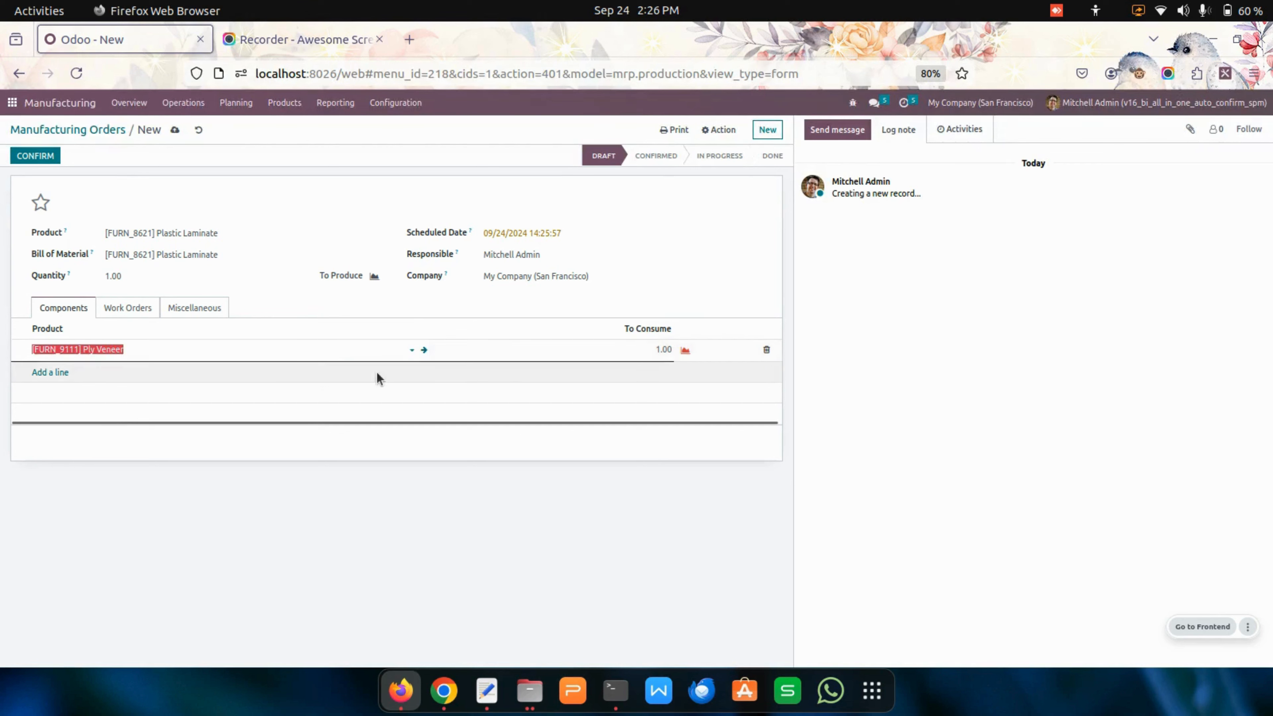
click(423, 349)
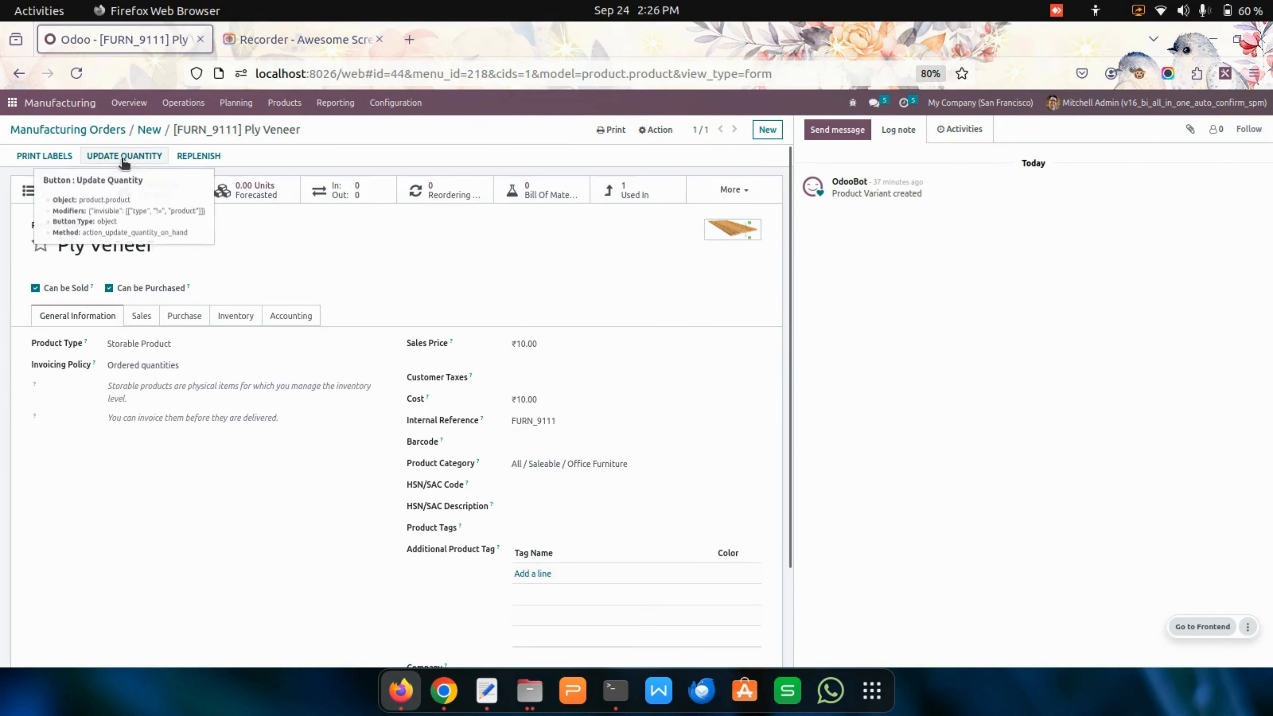
click(124, 157)
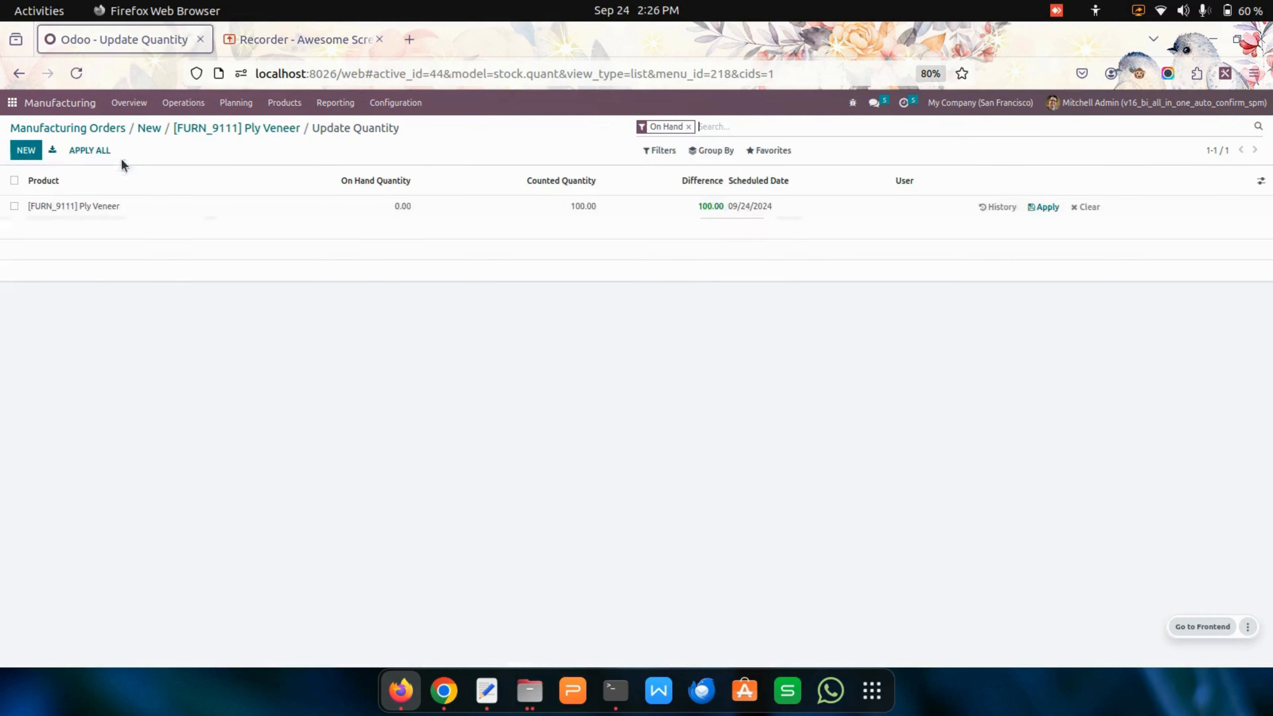
click(1042, 207)
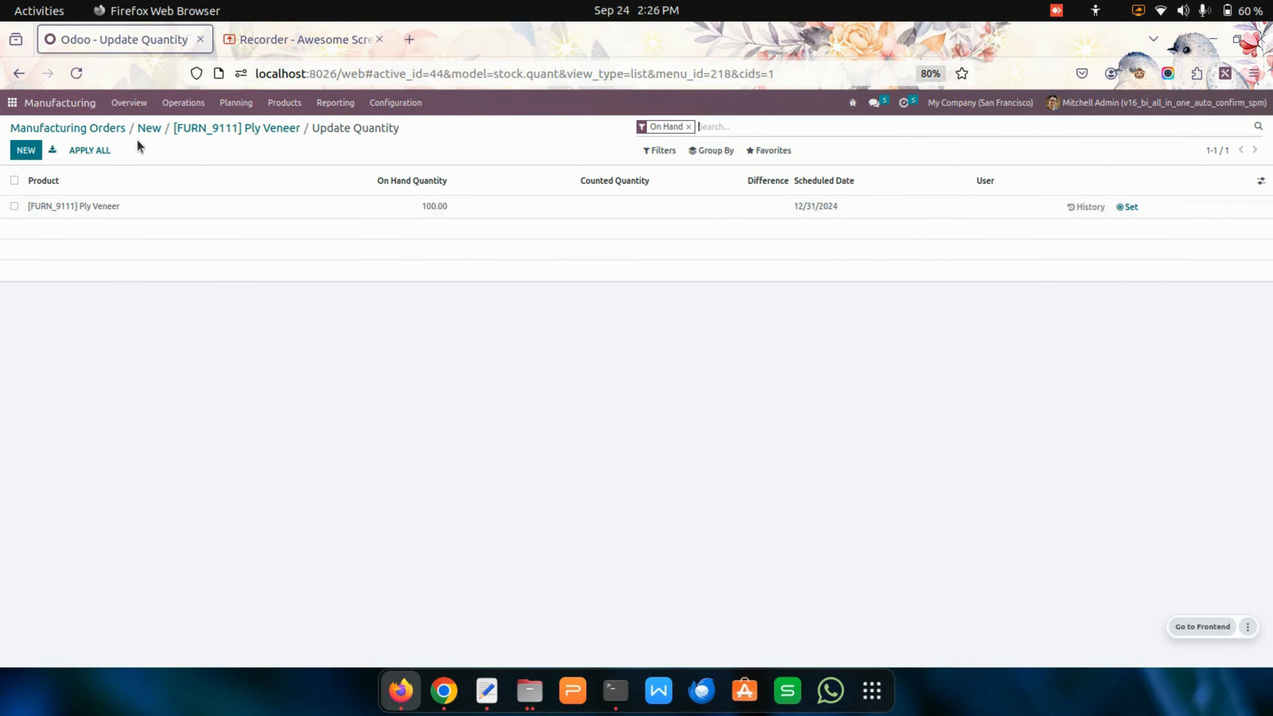
click(149, 128)
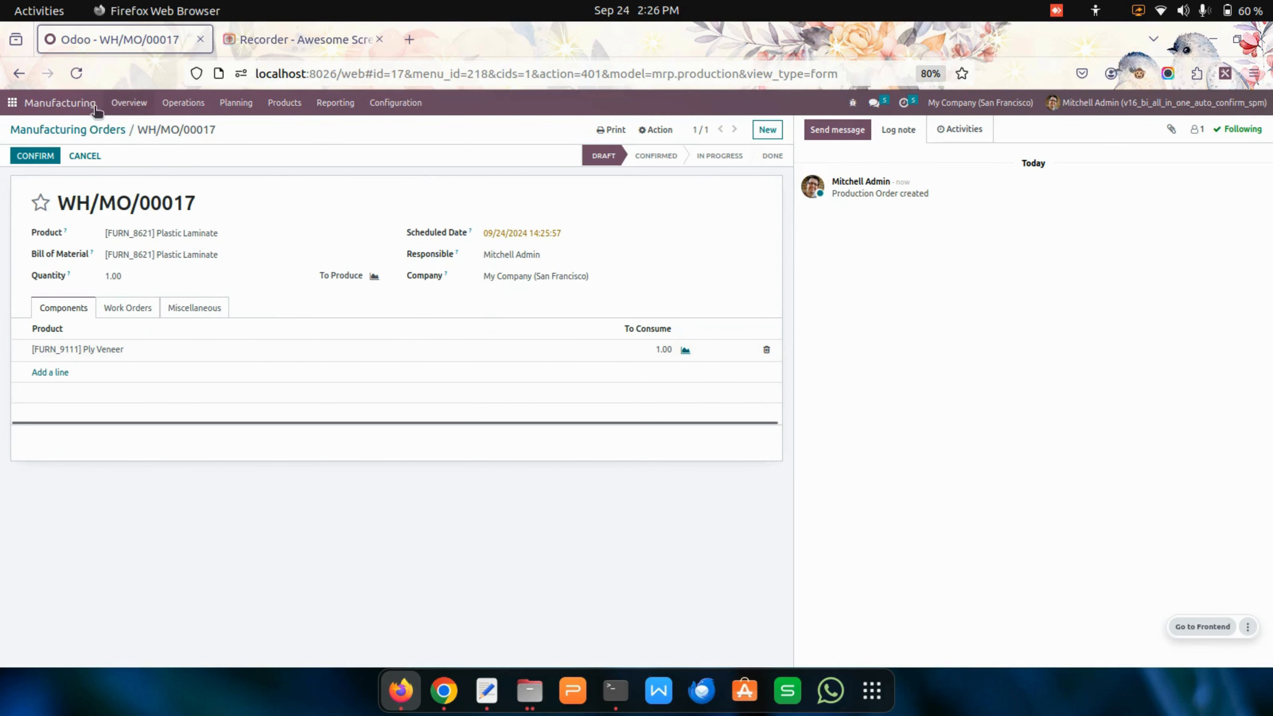
click(94, 132)
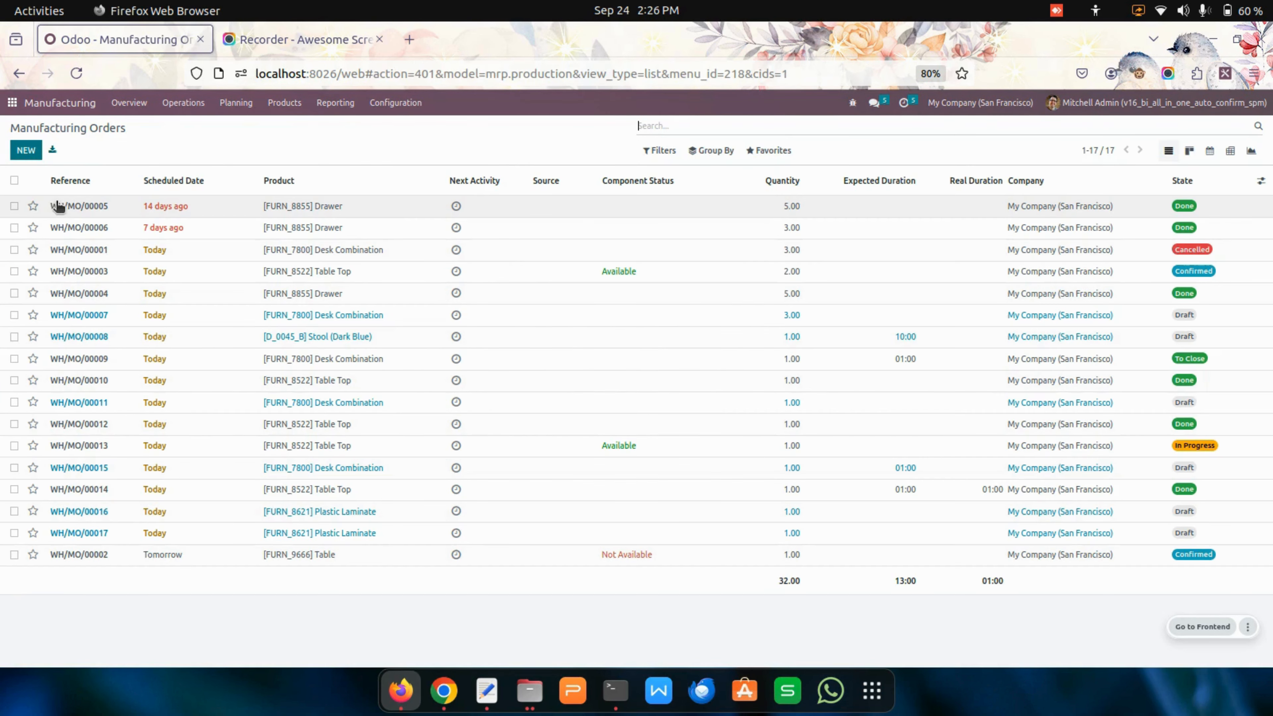
Run Auto Confirm Orders on the draft Plastic Laminate order WH/MO/00017
click(14, 533)
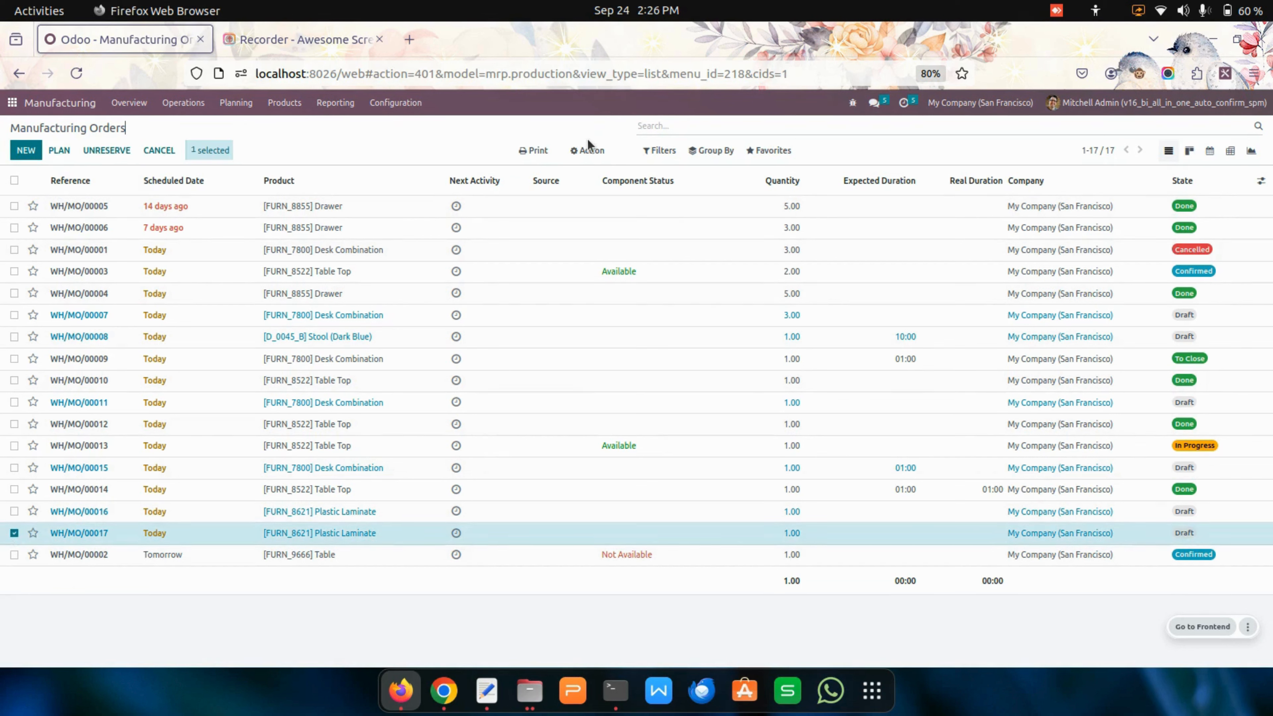
click(591, 150)
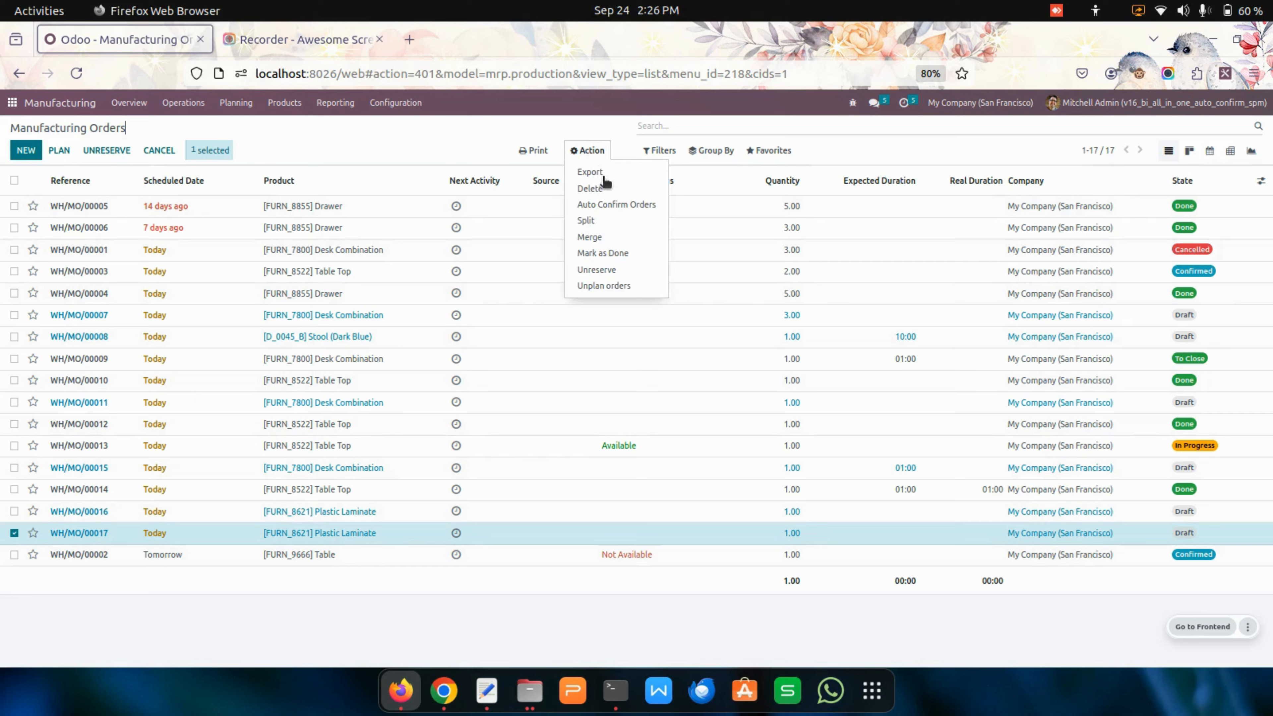
click(617, 205)
click(360, 254)
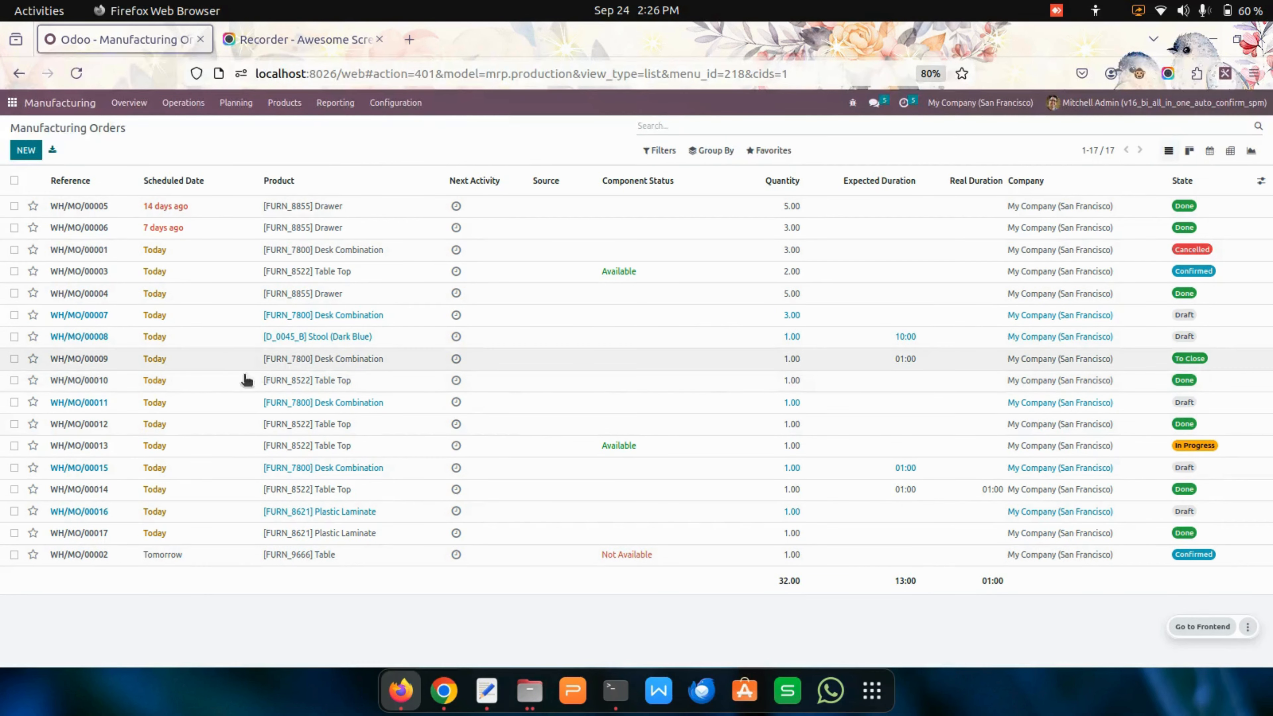
Try to auto-confirm the Desk Combination order WH/MO/00011 with the Forcefully Done option and cancel the dialog
click(14, 402)
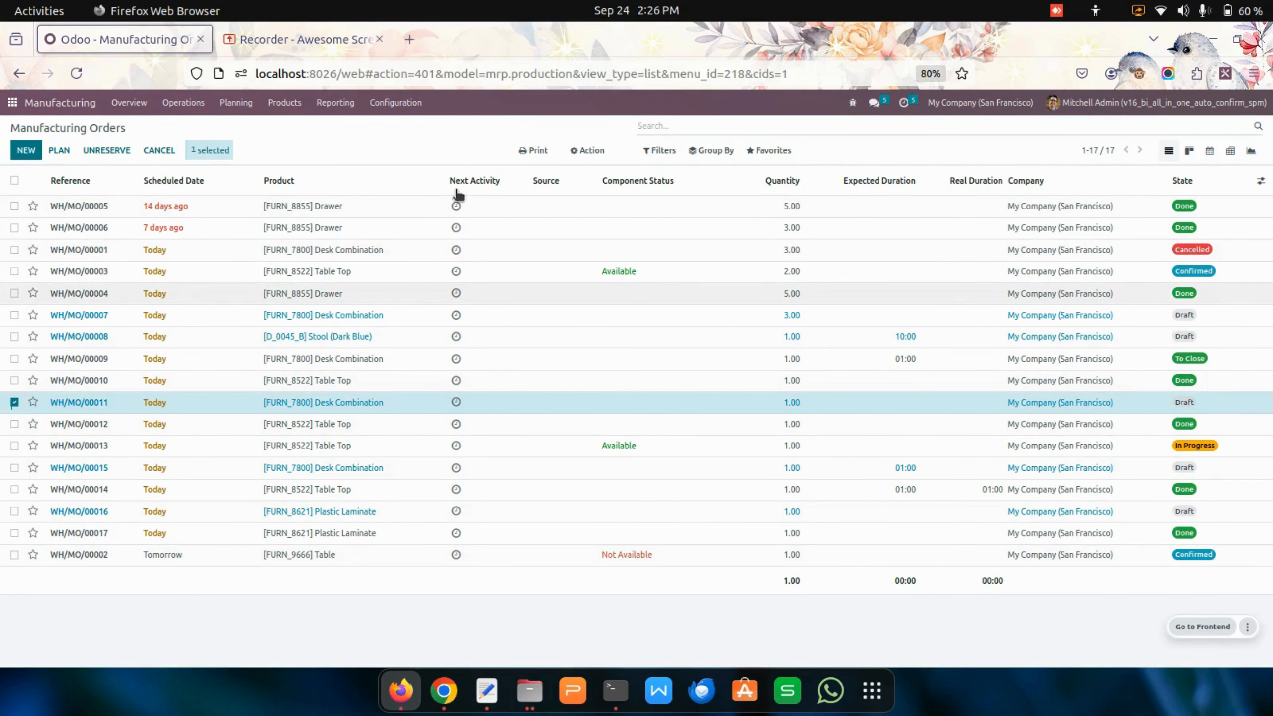
click(591, 151)
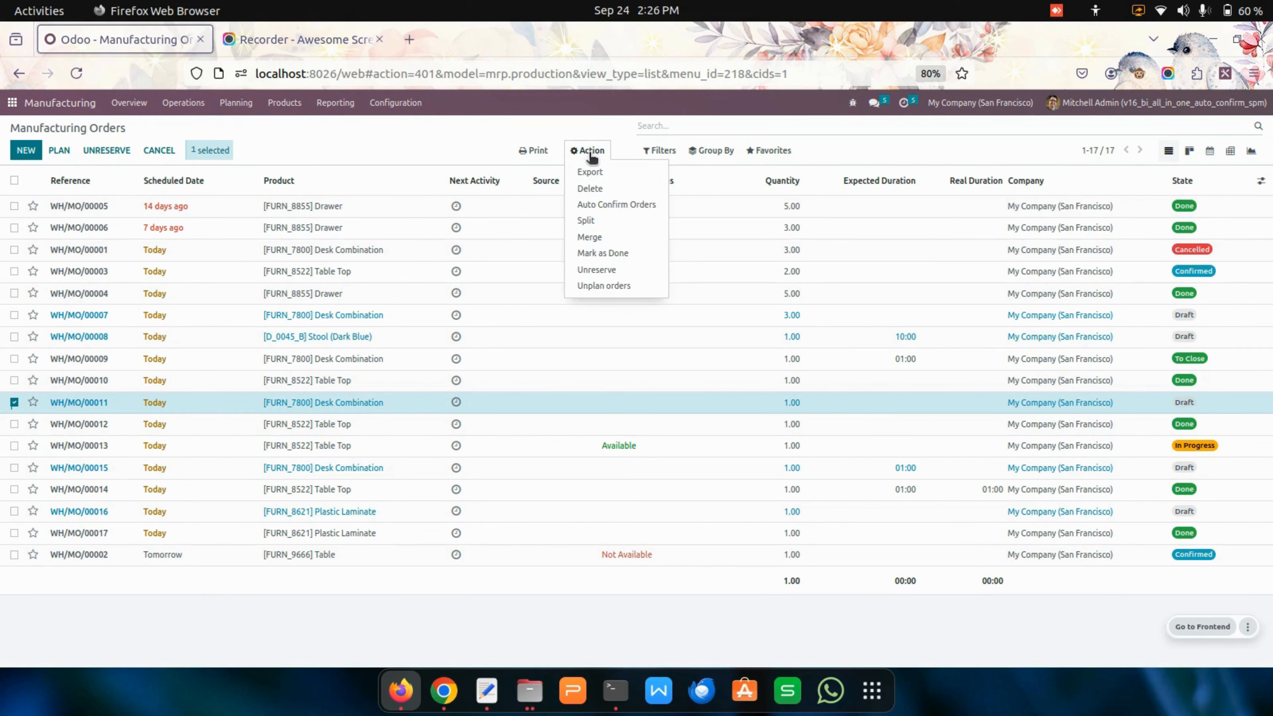
click(616, 204)
click(484, 180)
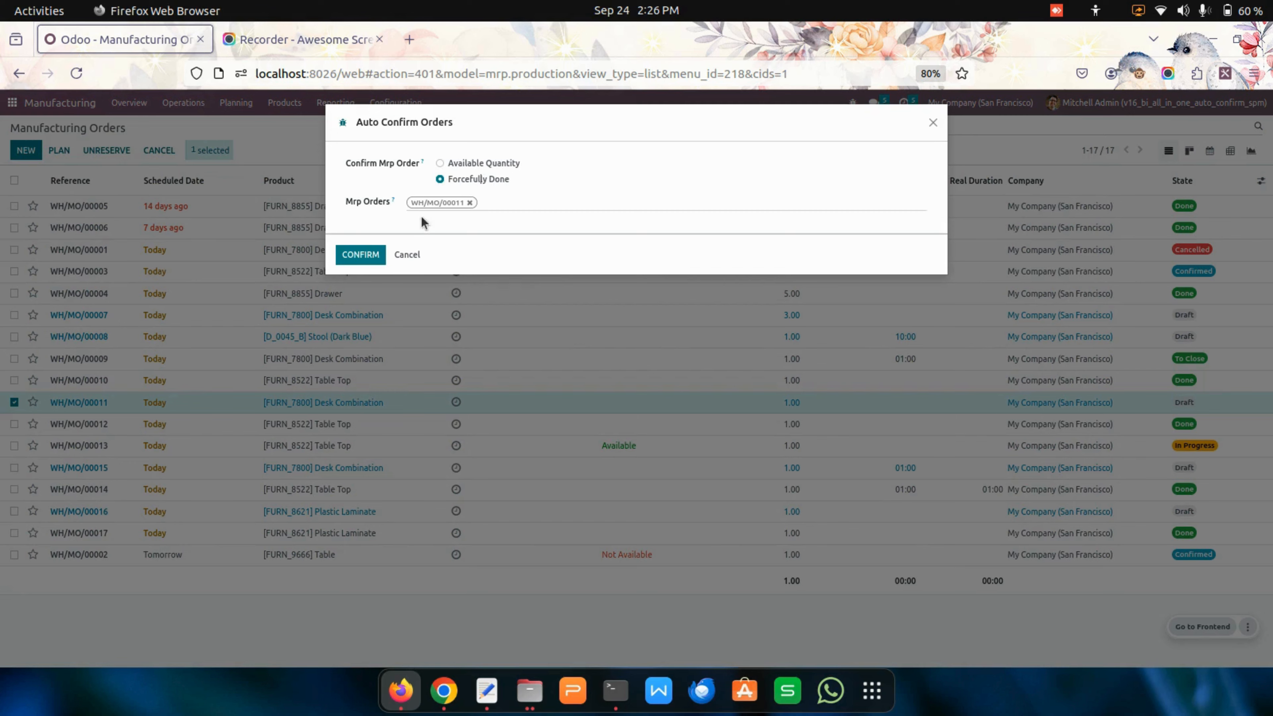
click(358, 254)
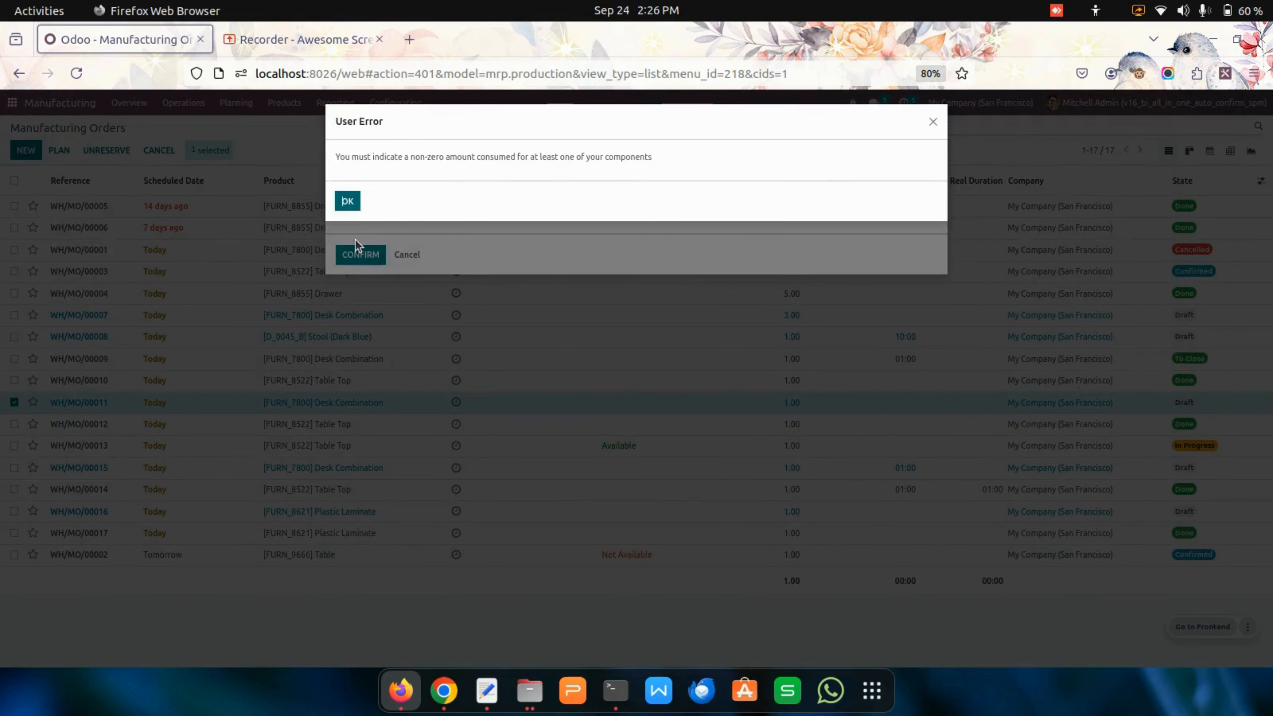
click(348, 201)
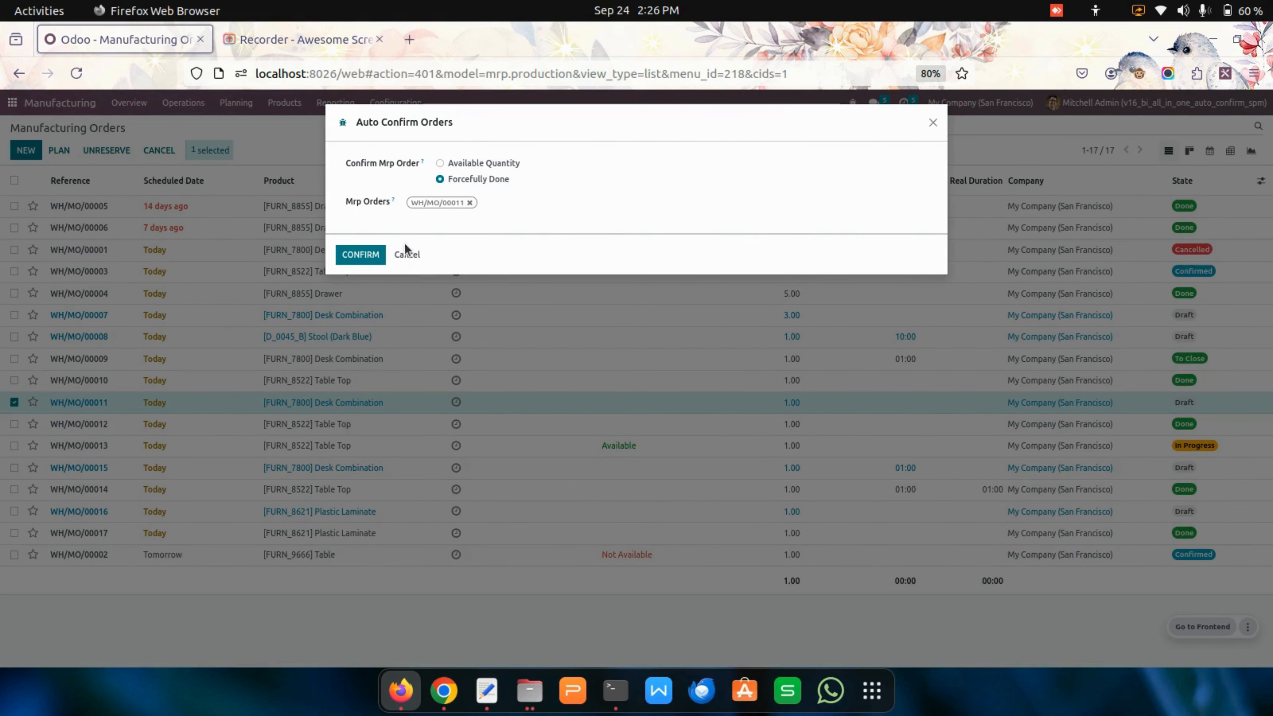
click(407, 254)
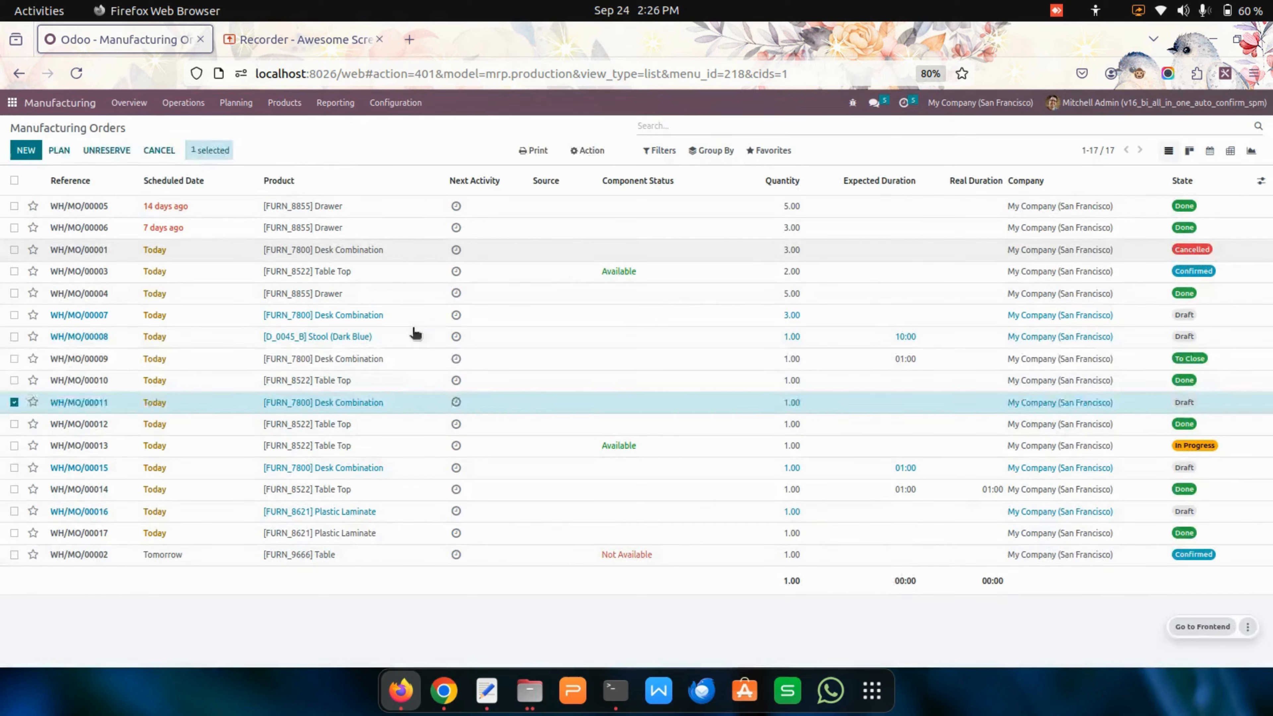
In order WH/MO/00011, set the Drawer Black quantity to consume to 0, save and return to the orders list
click(392, 401)
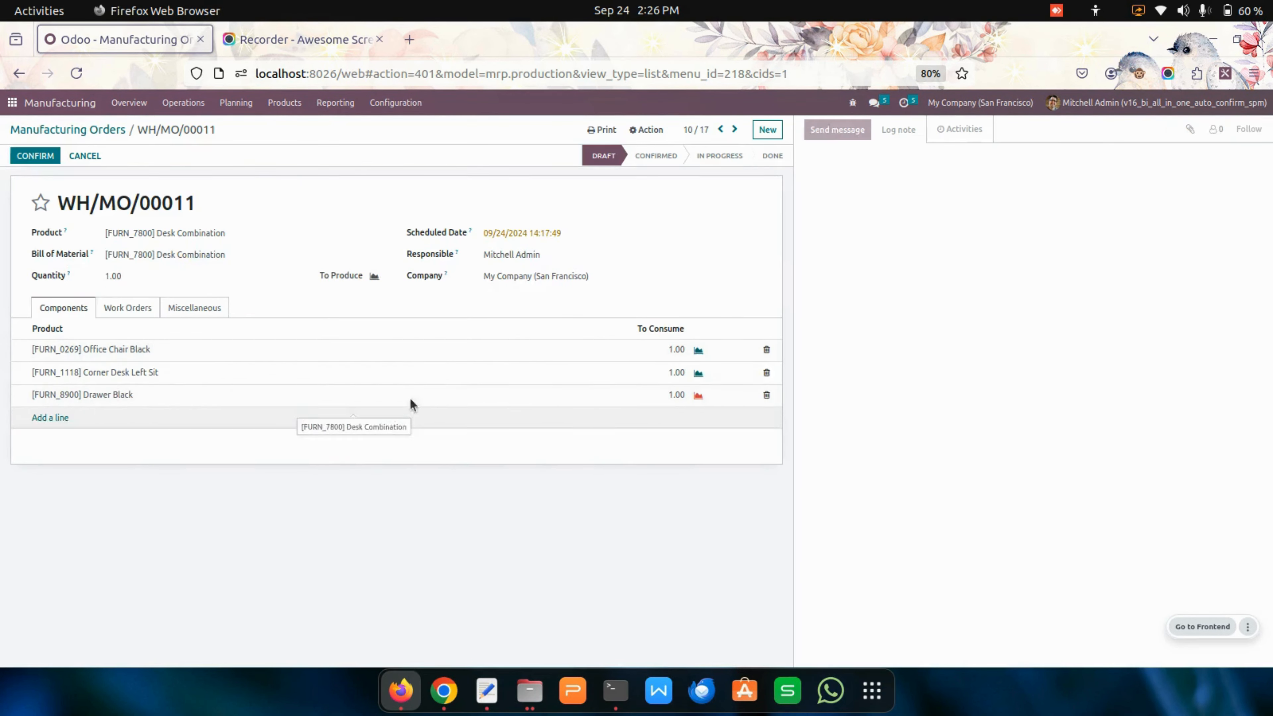
click(673, 397)
text(0)
click(591, 513)
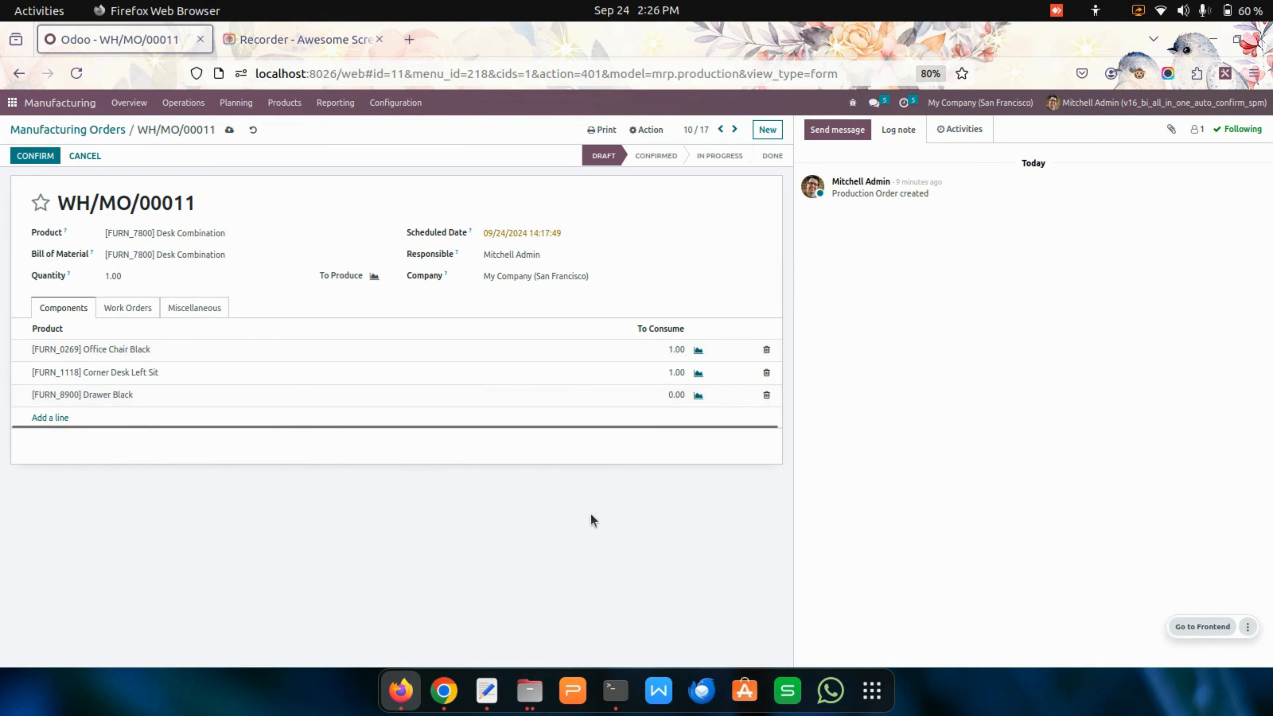
click(231, 130)
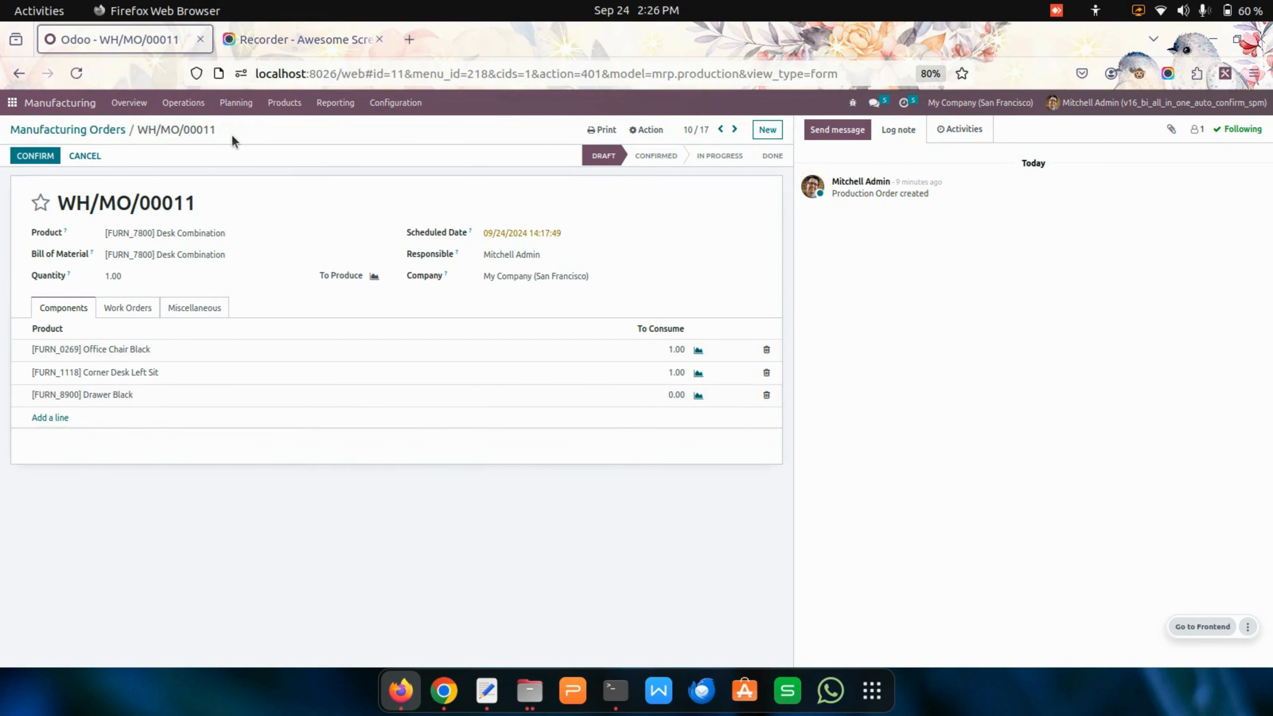
click(76, 130)
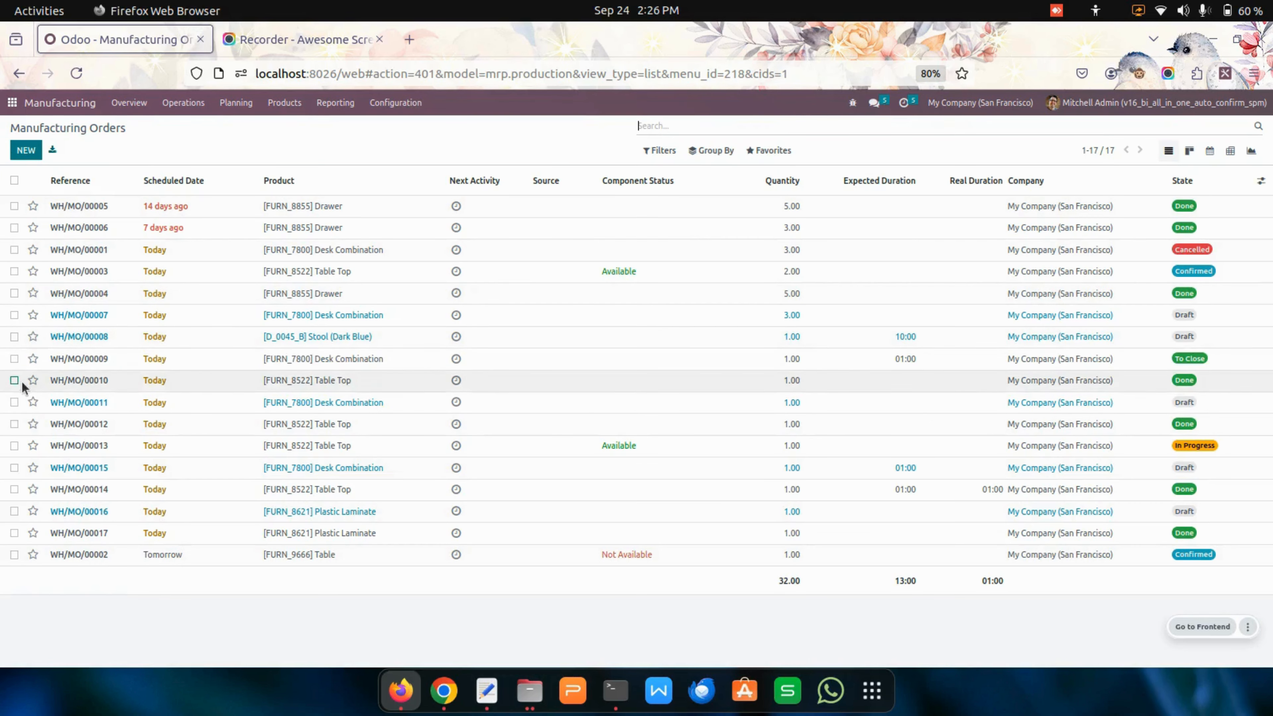
Run Auto Confirm Orders on WH/MO/00011 with the Available Quantity option
click(14, 402)
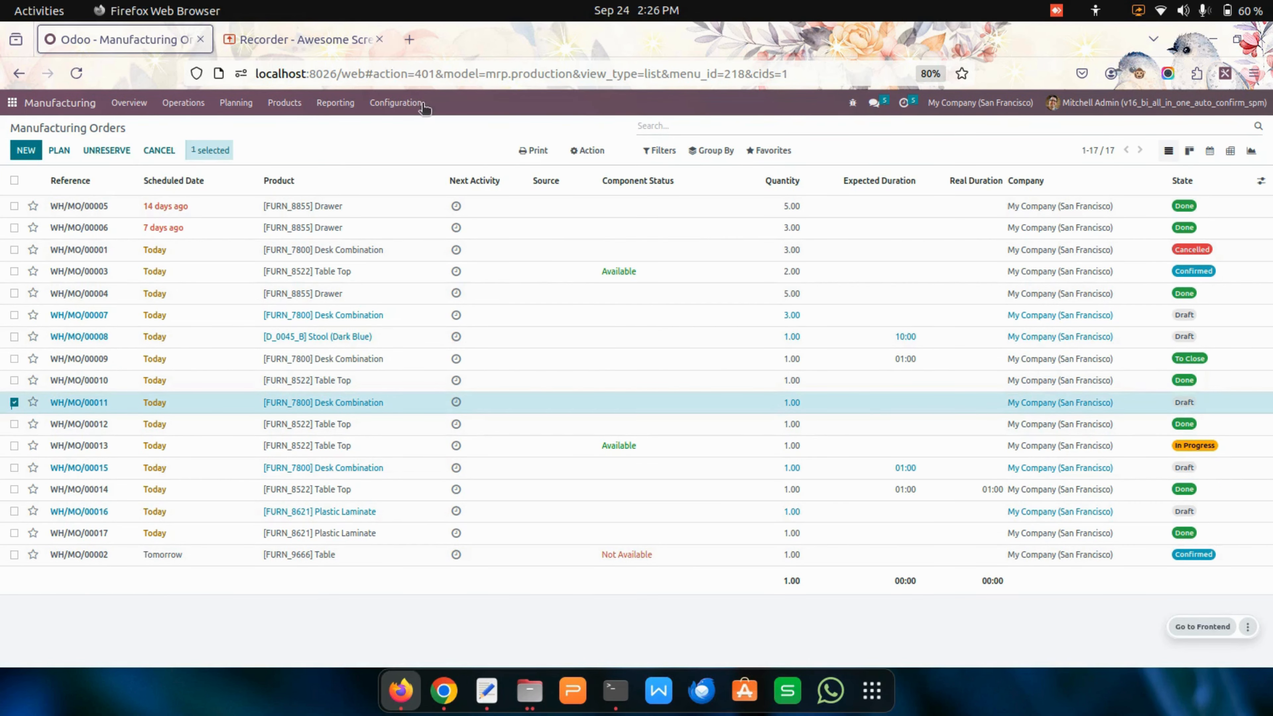
click(607, 152)
click(647, 205)
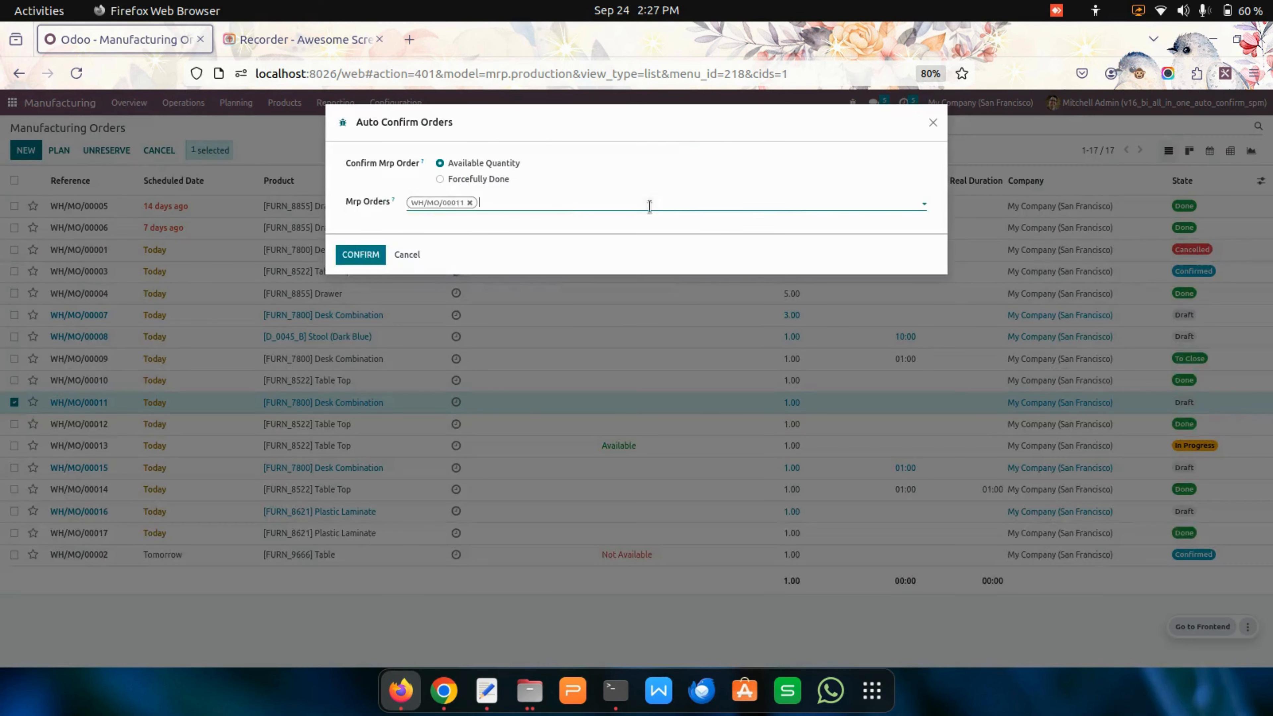
click(359, 256)
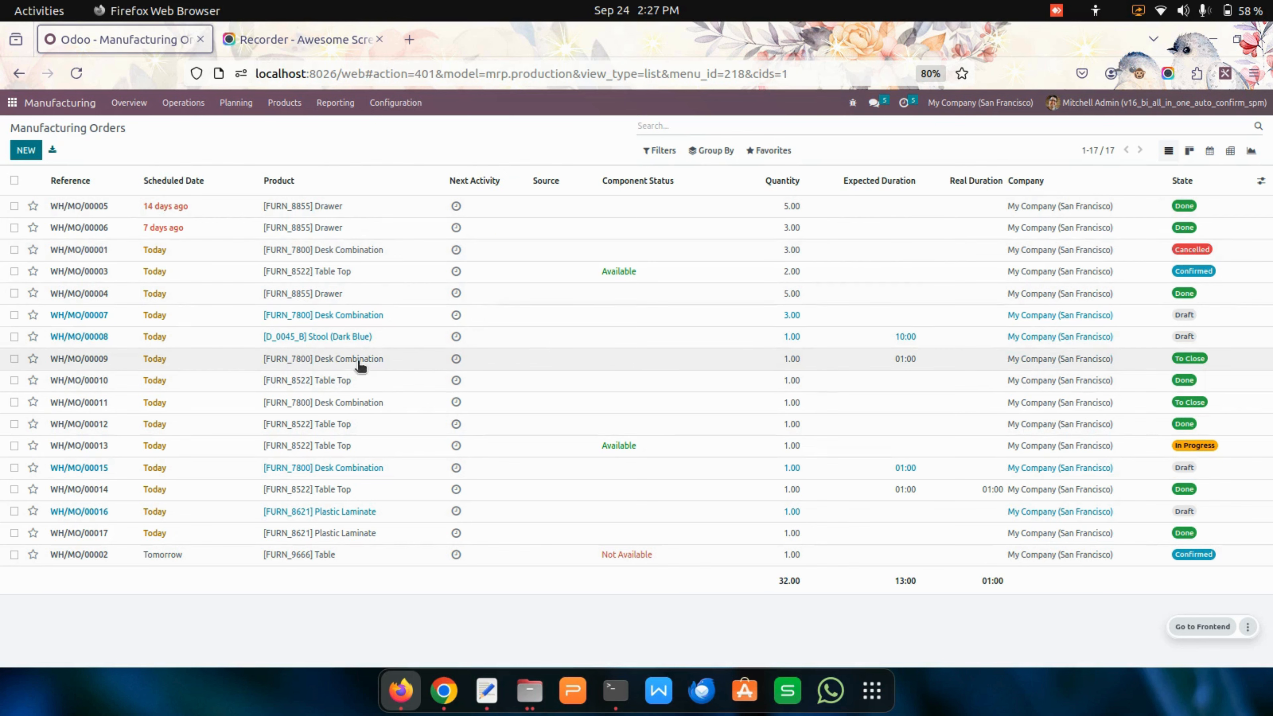
In order WH/MO/00007, set the Drawer Black and Corner Desk Left Sit quantities to consume to 0, save and return to the orders list
click(161, 319)
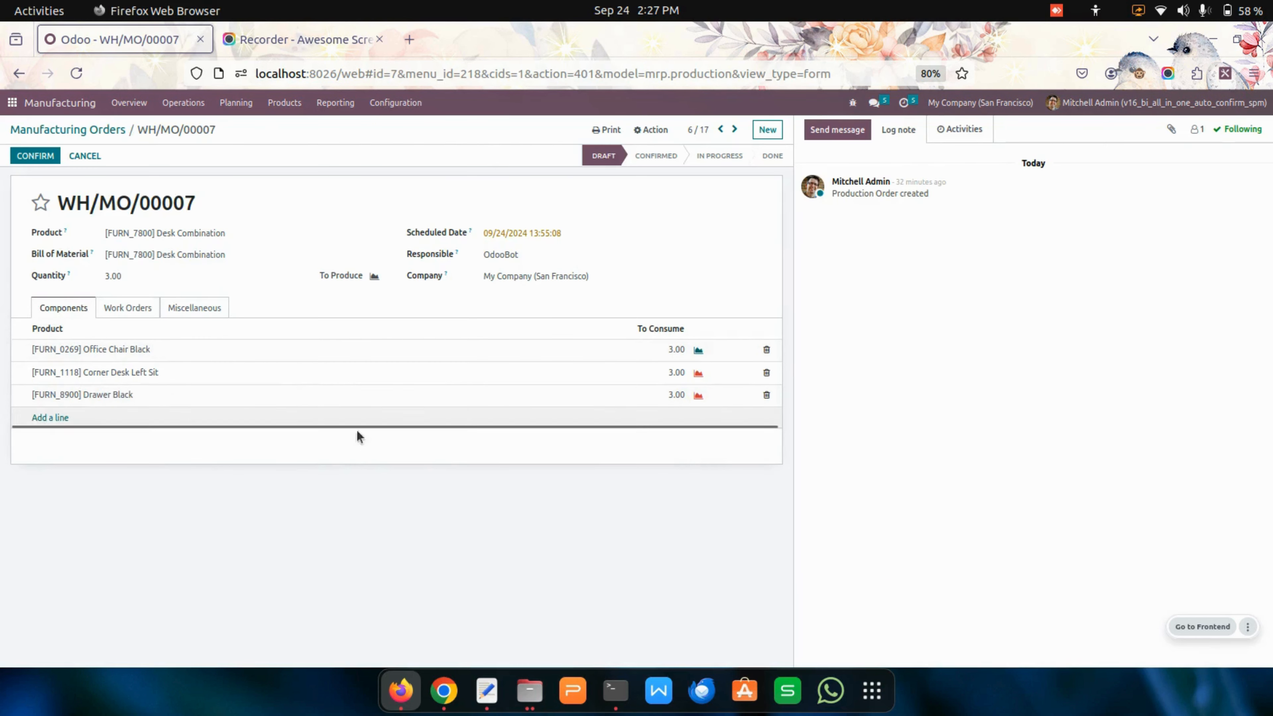
click(674, 395)
text(0)
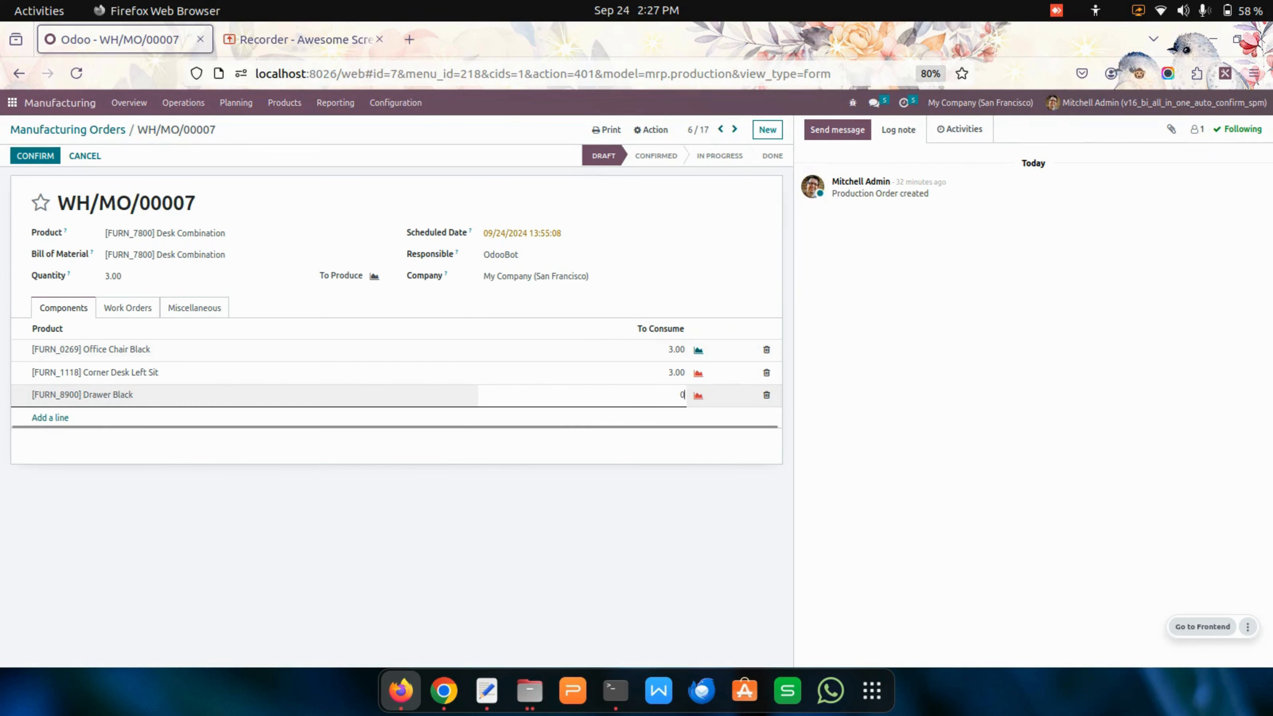
click(674, 373)
key(BackSpace)
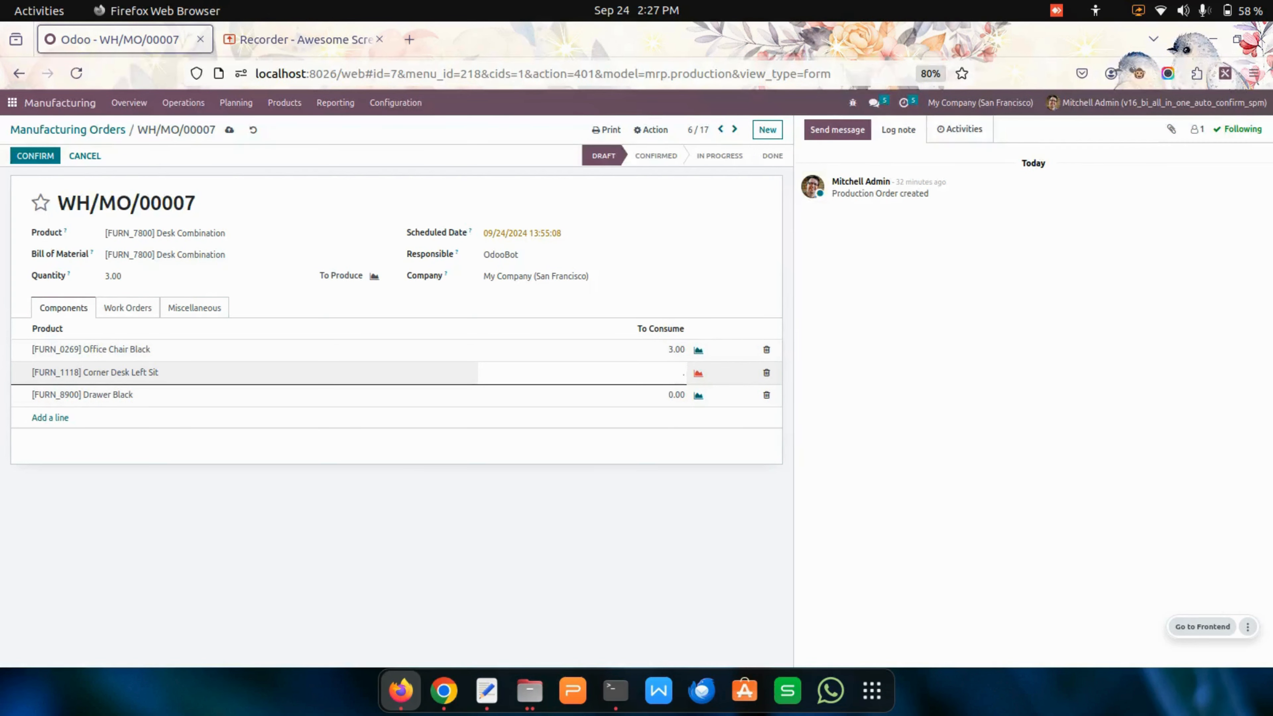
text(0)
click(476, 600)
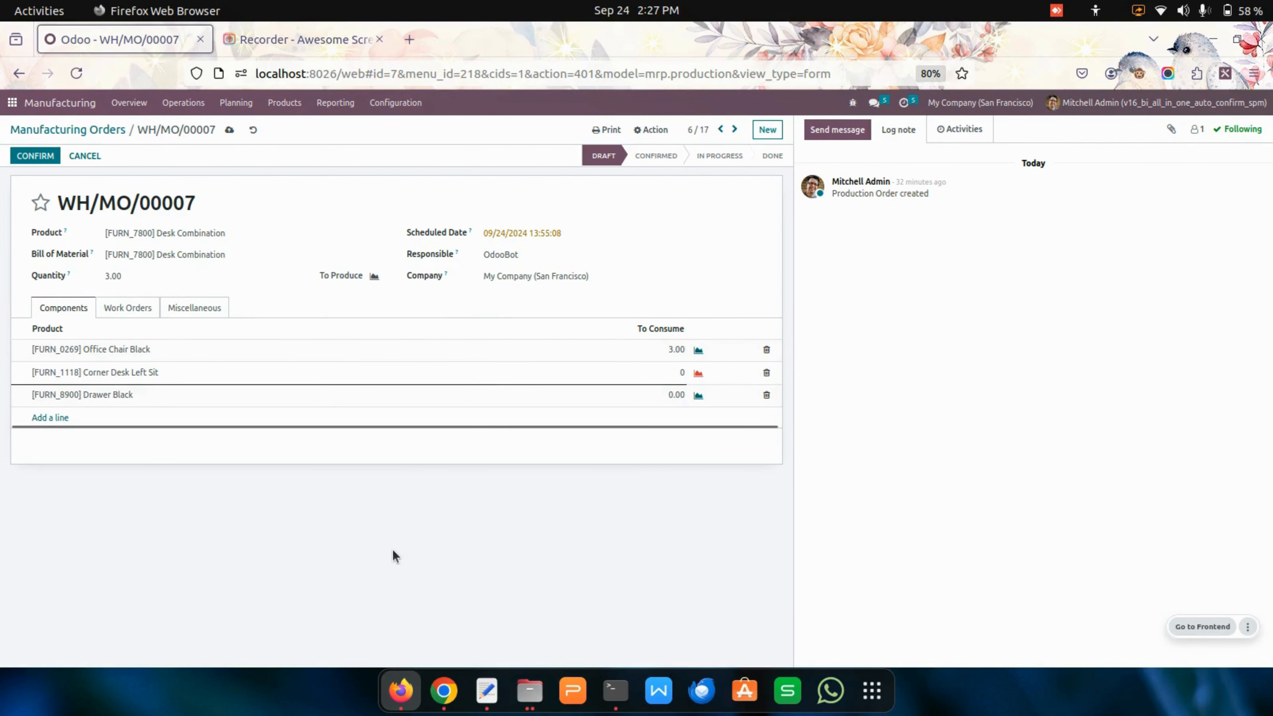
click(229, 131)
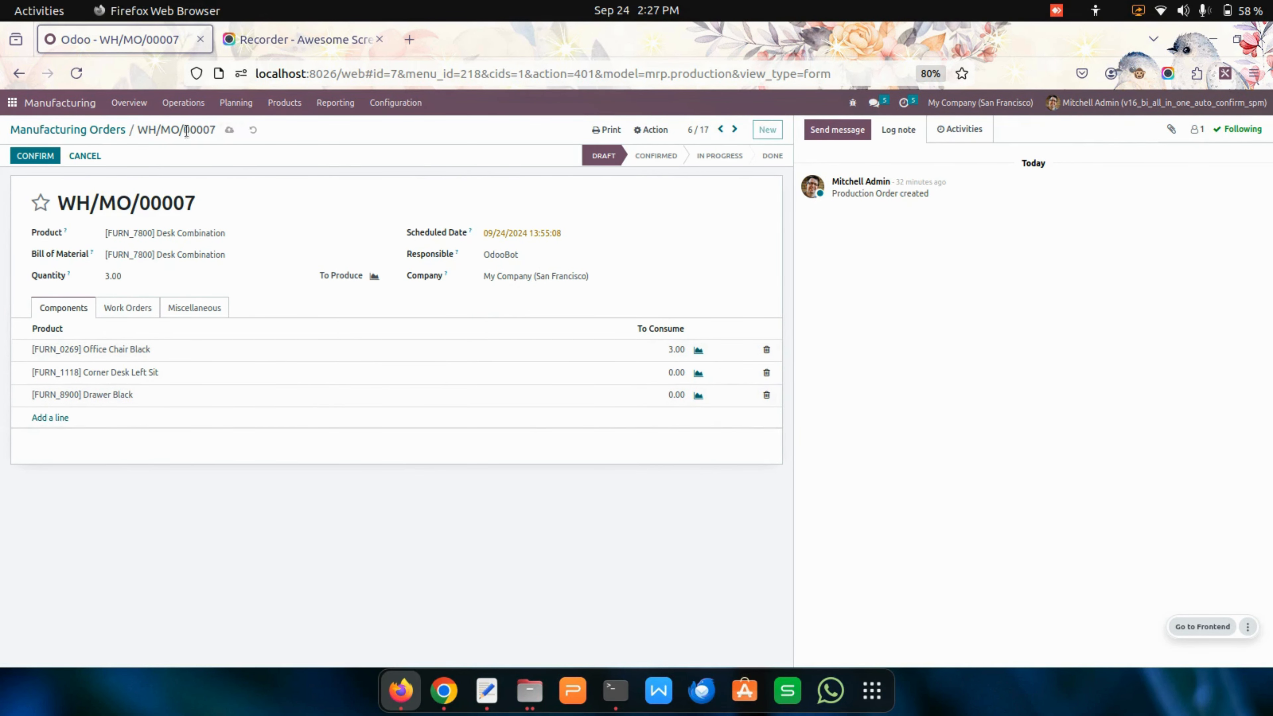
click(112, 132)
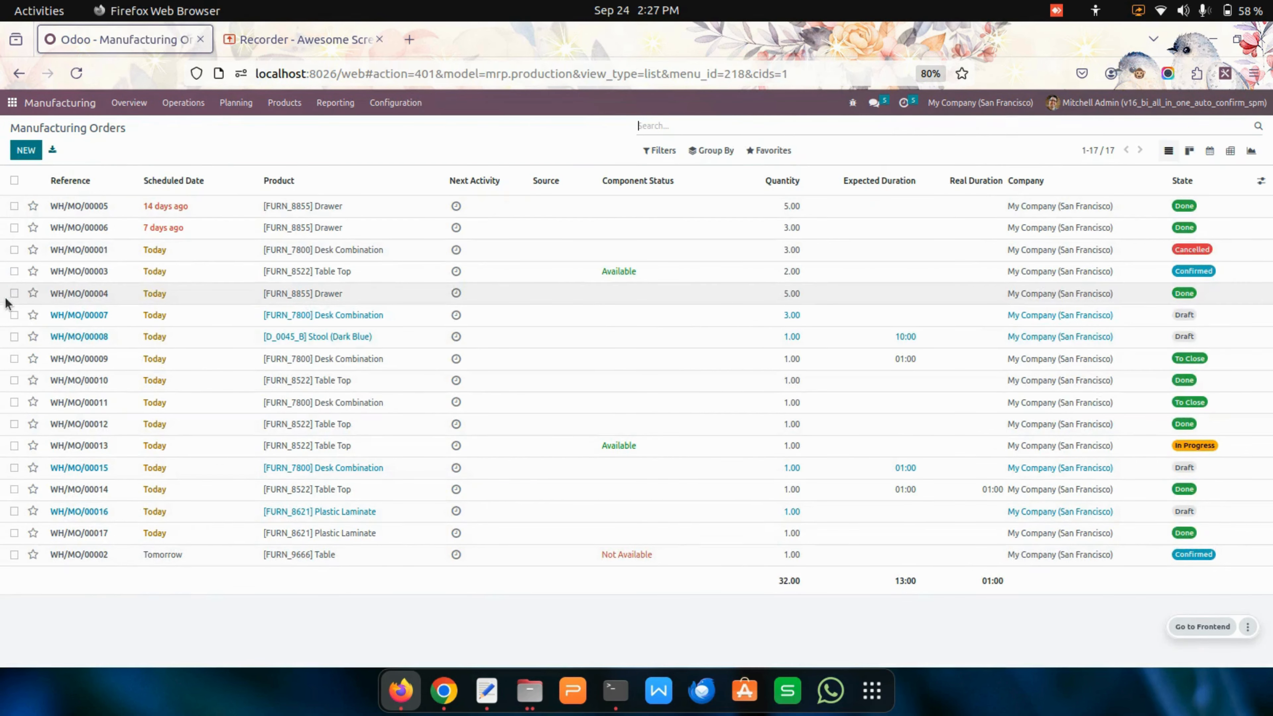
Run Auto Confirm Orders on the Desk Combination order WH/MO/00007 with the Forcefully Done option and open the order
click(14, 315)
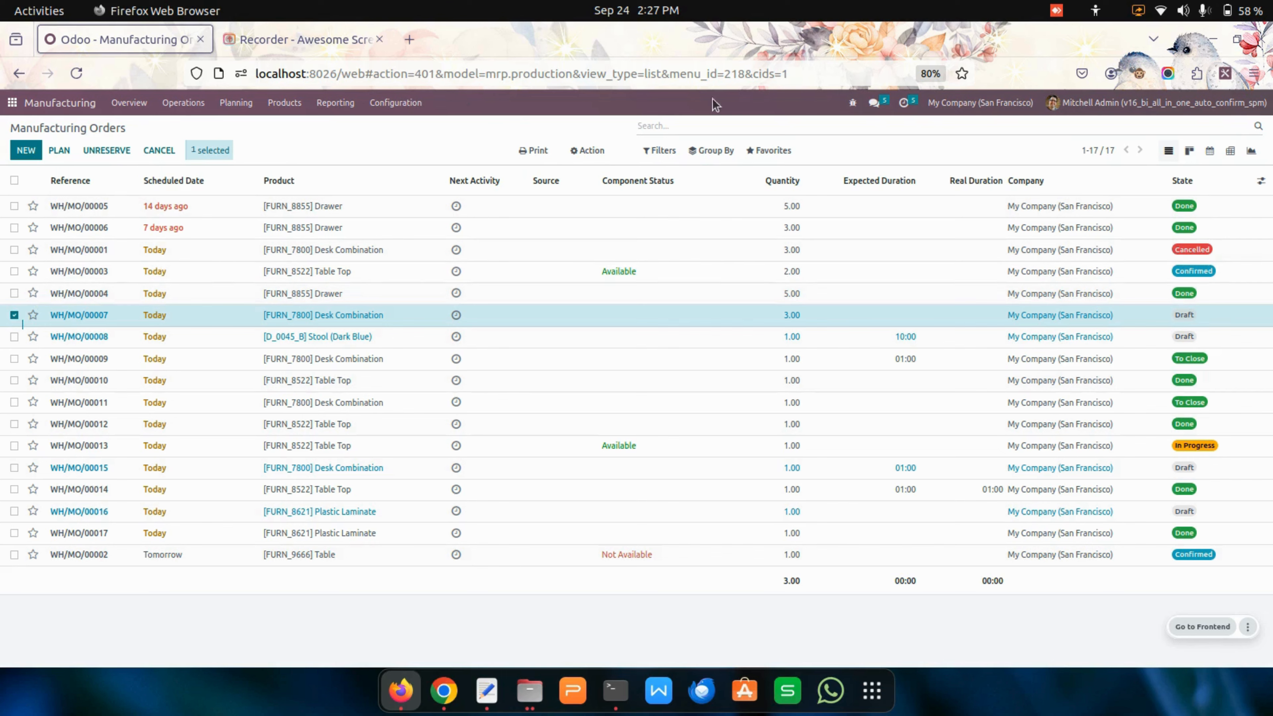
click(578, 149)
click(601, 204)
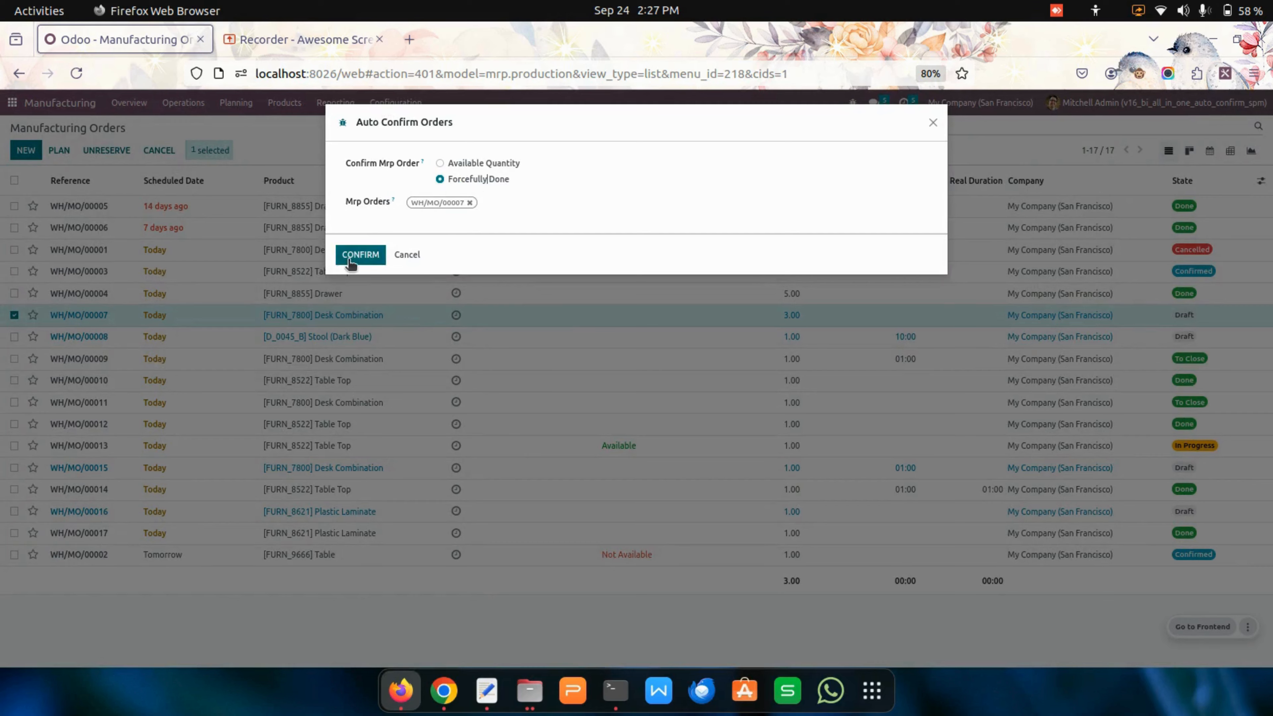
click(360, 254)
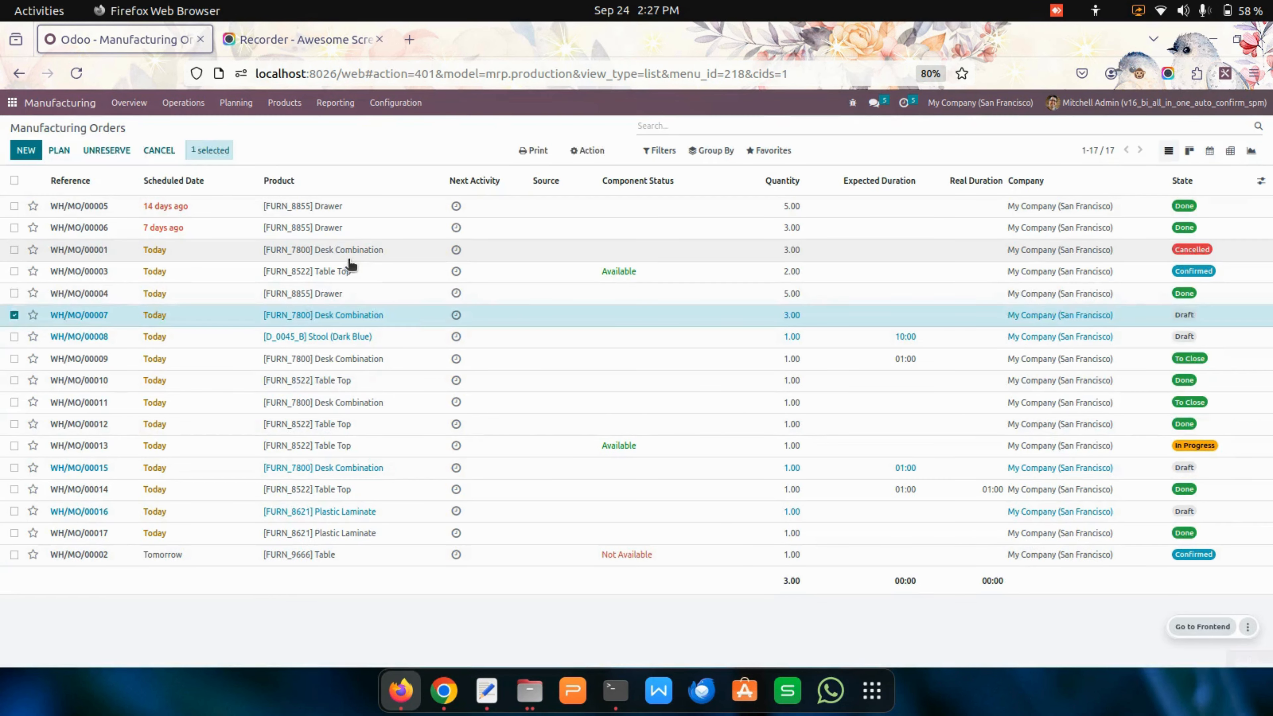
click(370, 317)
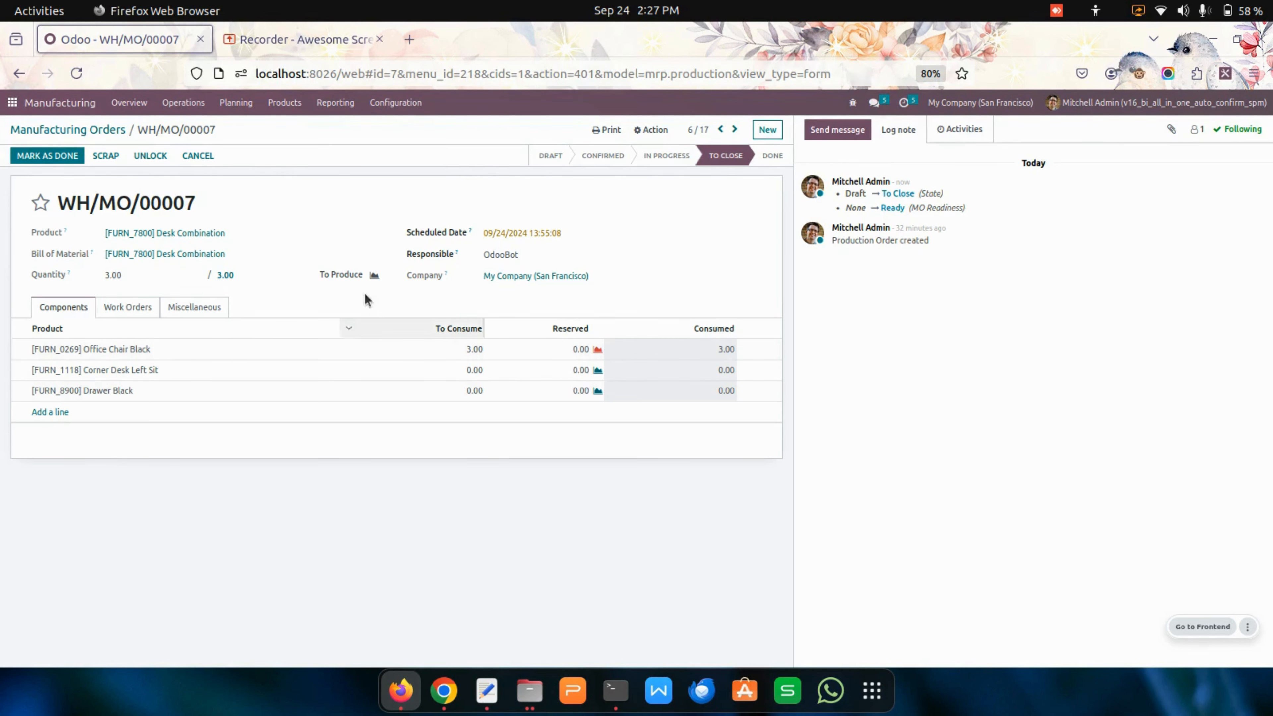
Duplicate manufacturing order WH/MO/00007 and return to the orders list
click(656, 129)
click(675, 156)
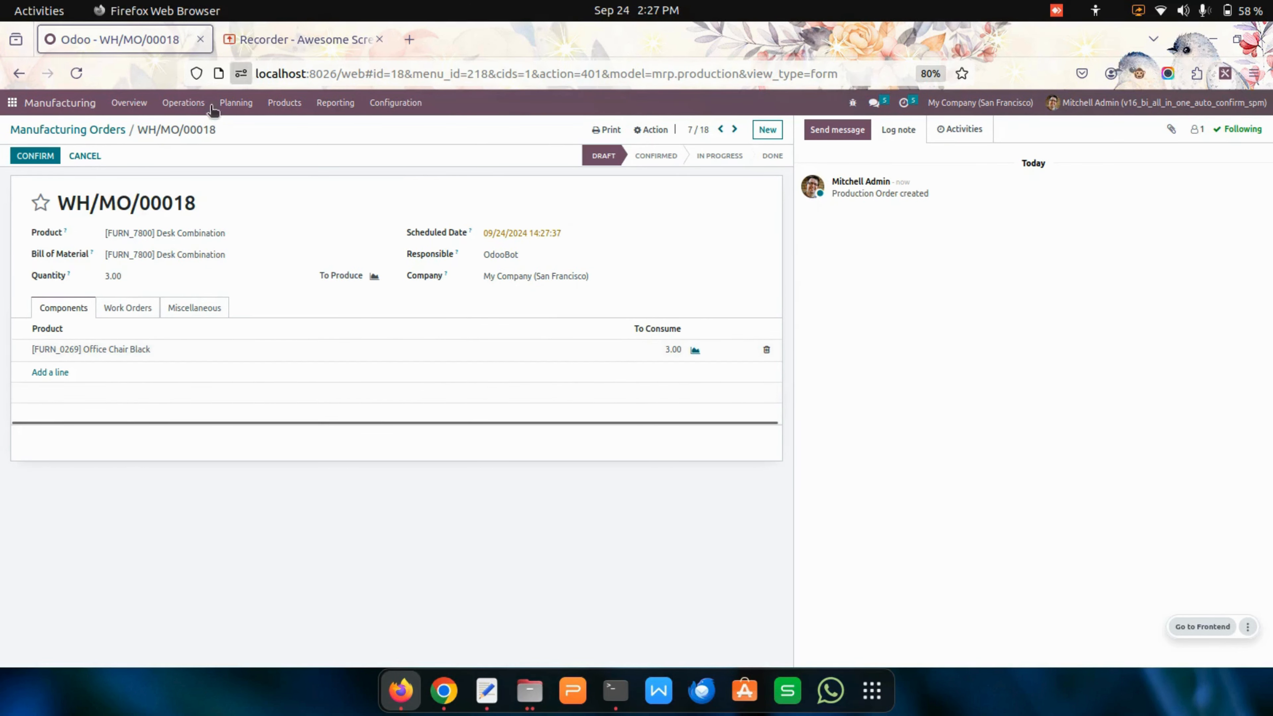
click(66, 133)
Create a new manufacturing order and search for its product with "des"
click(26, 152)
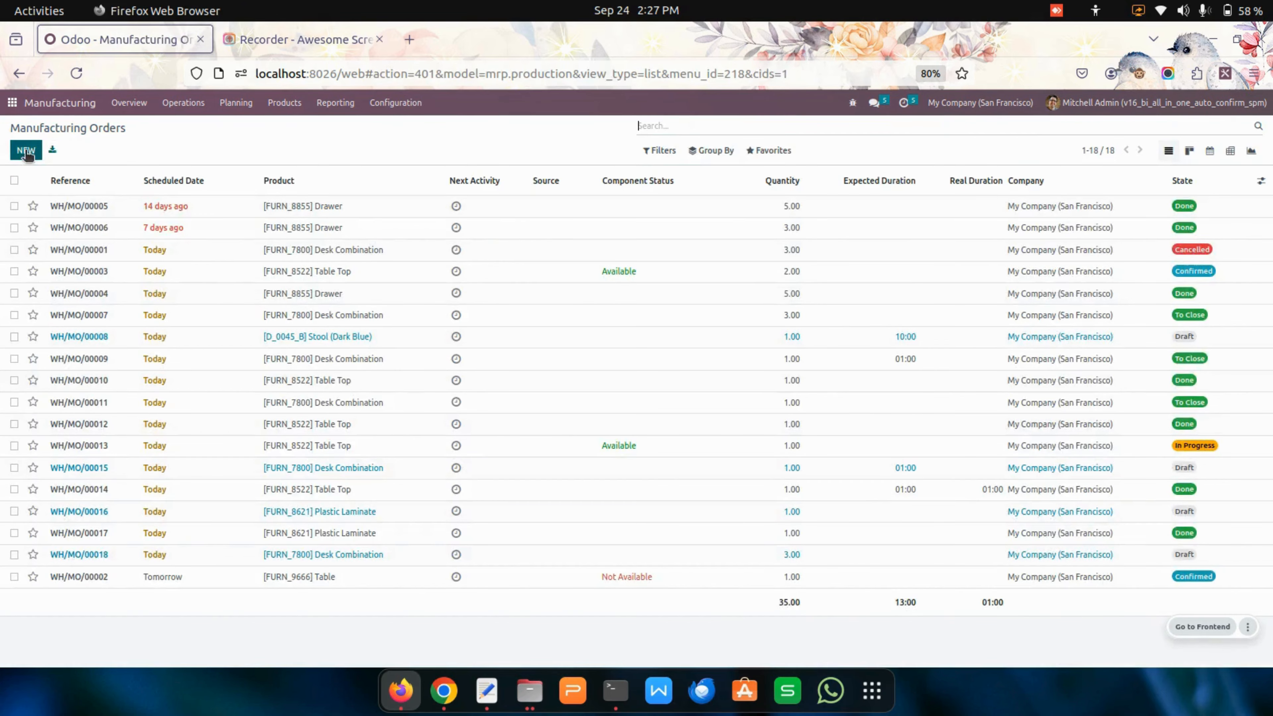
text(des)
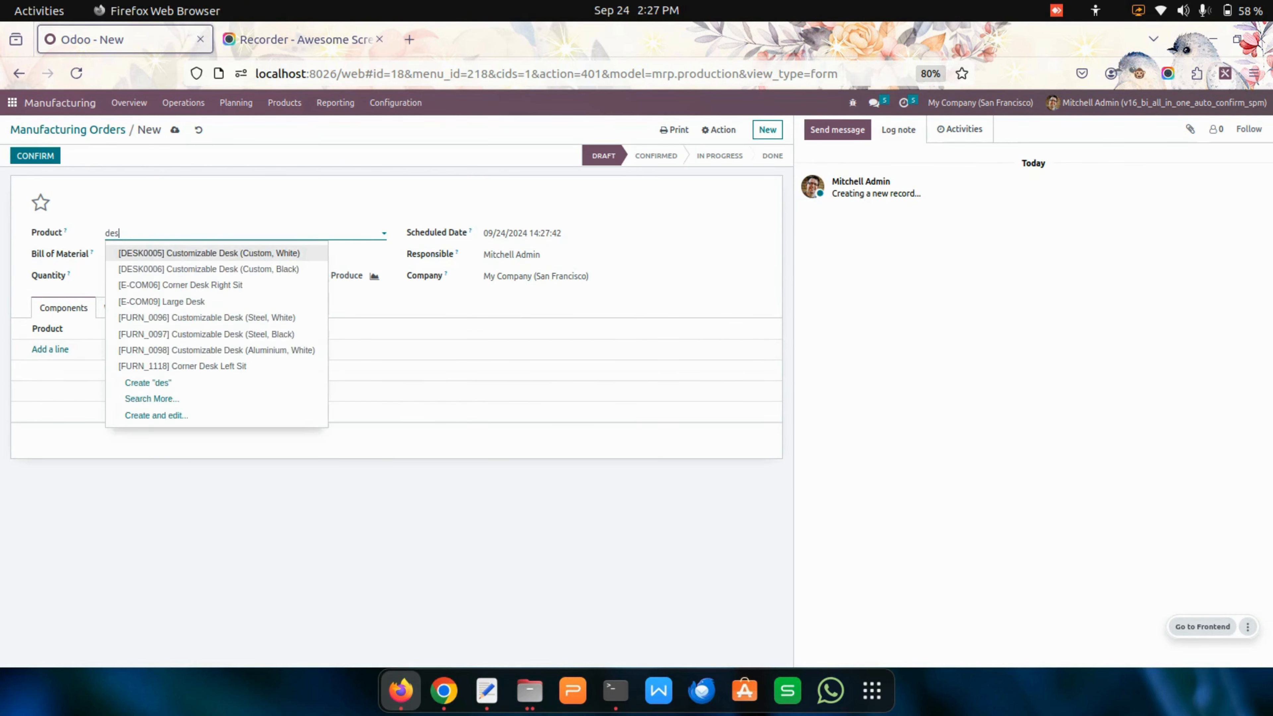
Set the new manufacturing order's product to [FURN_7800] Desk Combination, save it and return to the manufacturing orders list
text(k co)
key(Return)
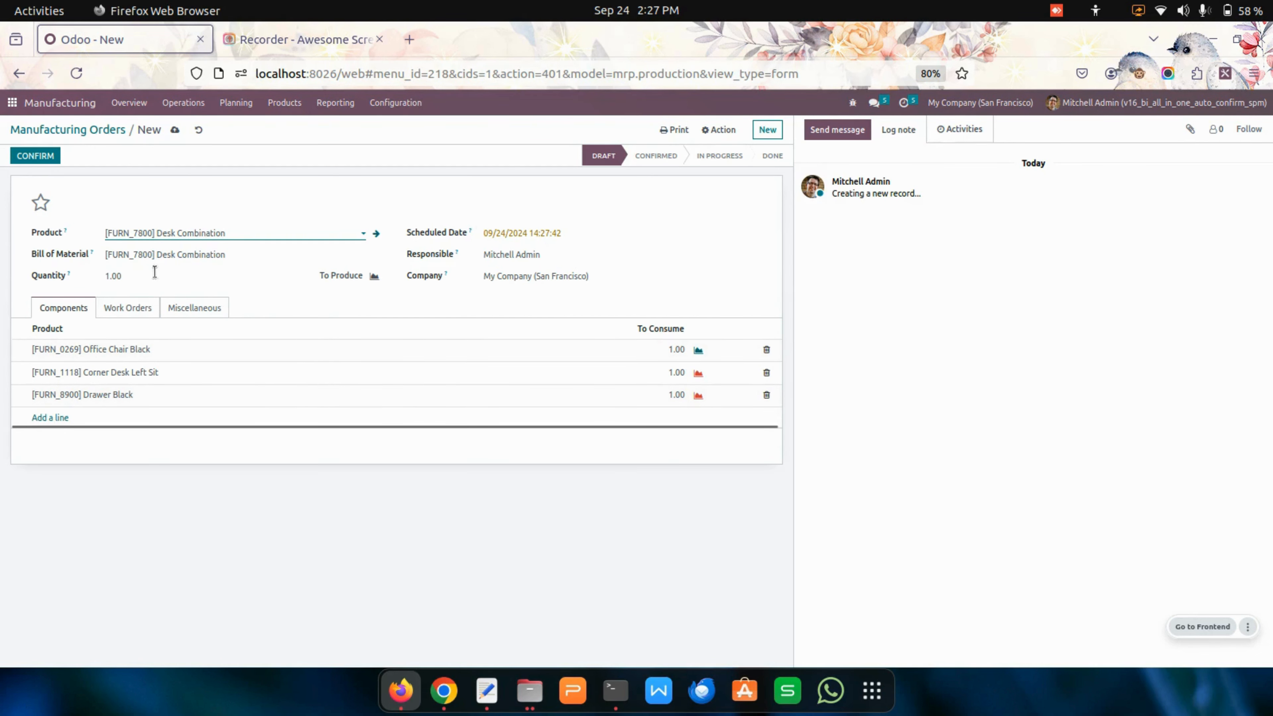
click(178, 131)
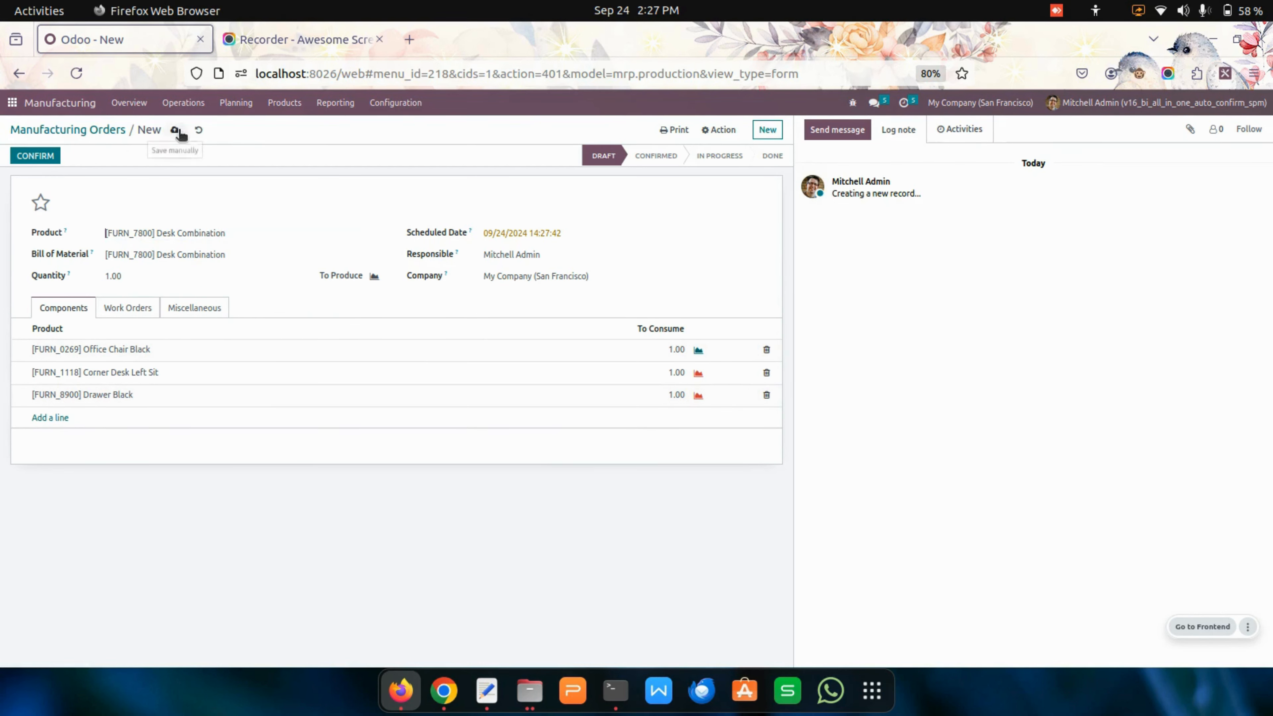
click(121, 132)
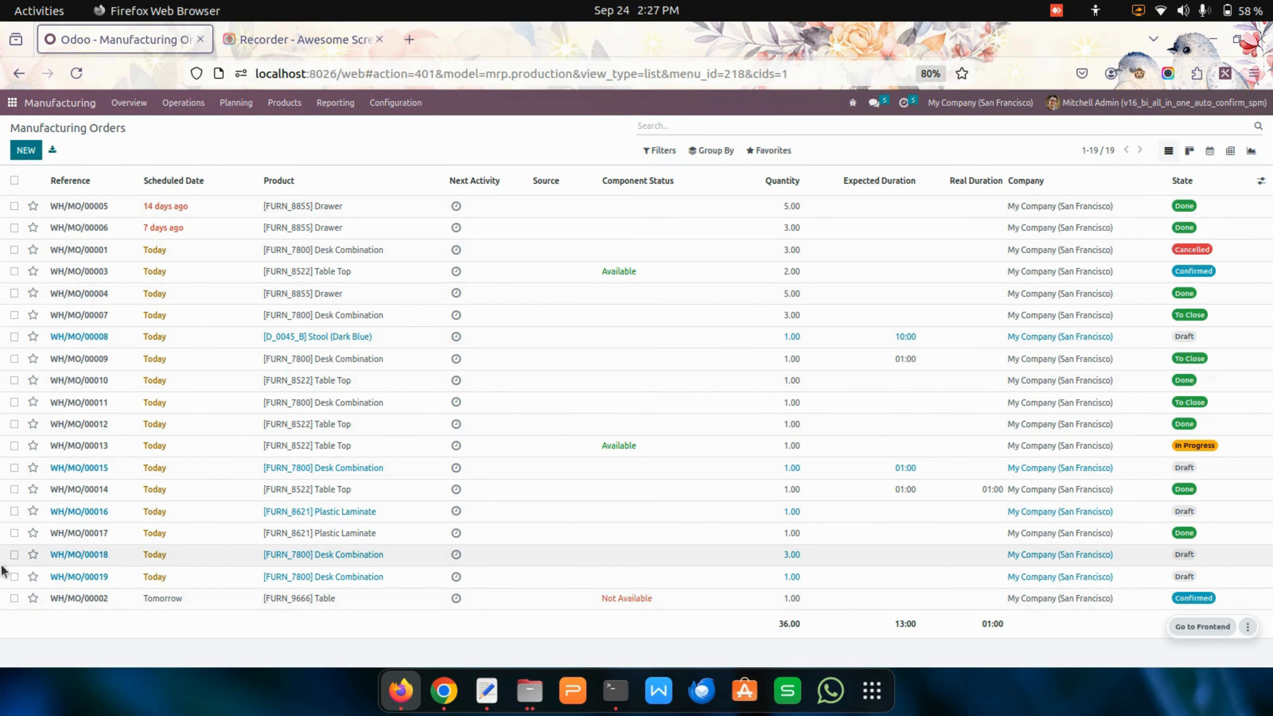
Try to auto-confirm the newly created Desk Combination order with the Forcefully Done option
click(14, 576)
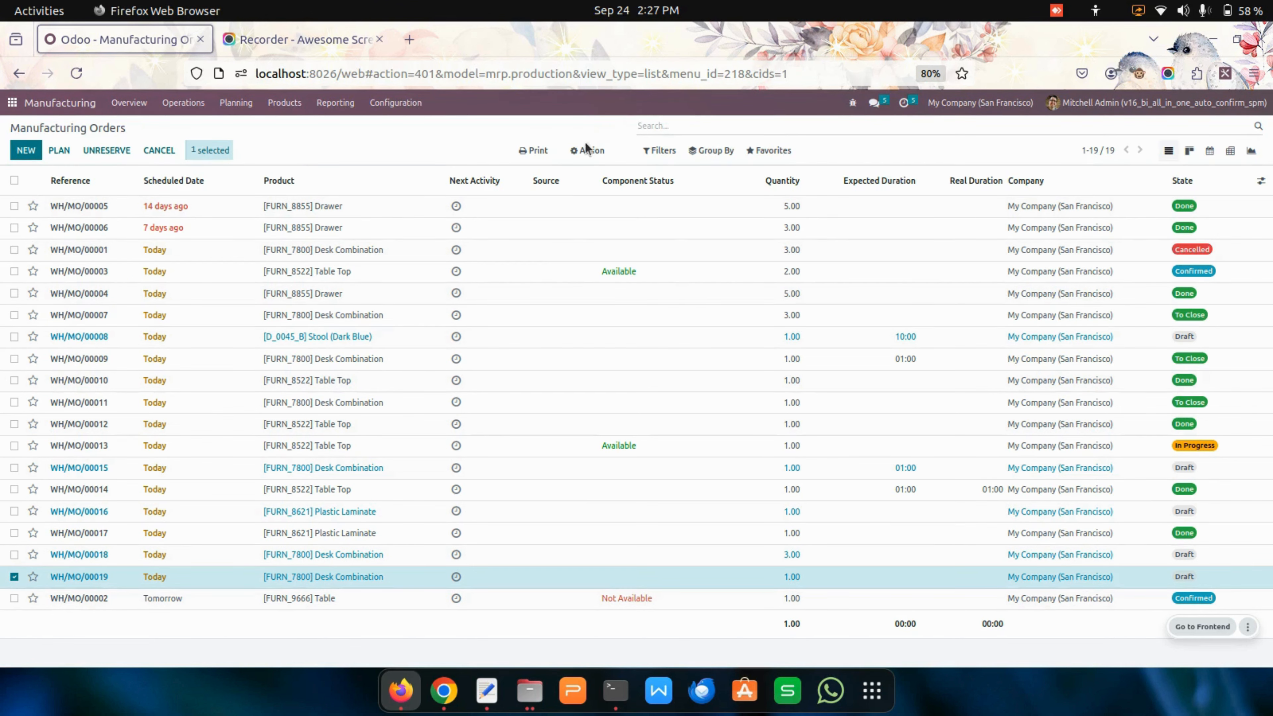
click(586, 148)
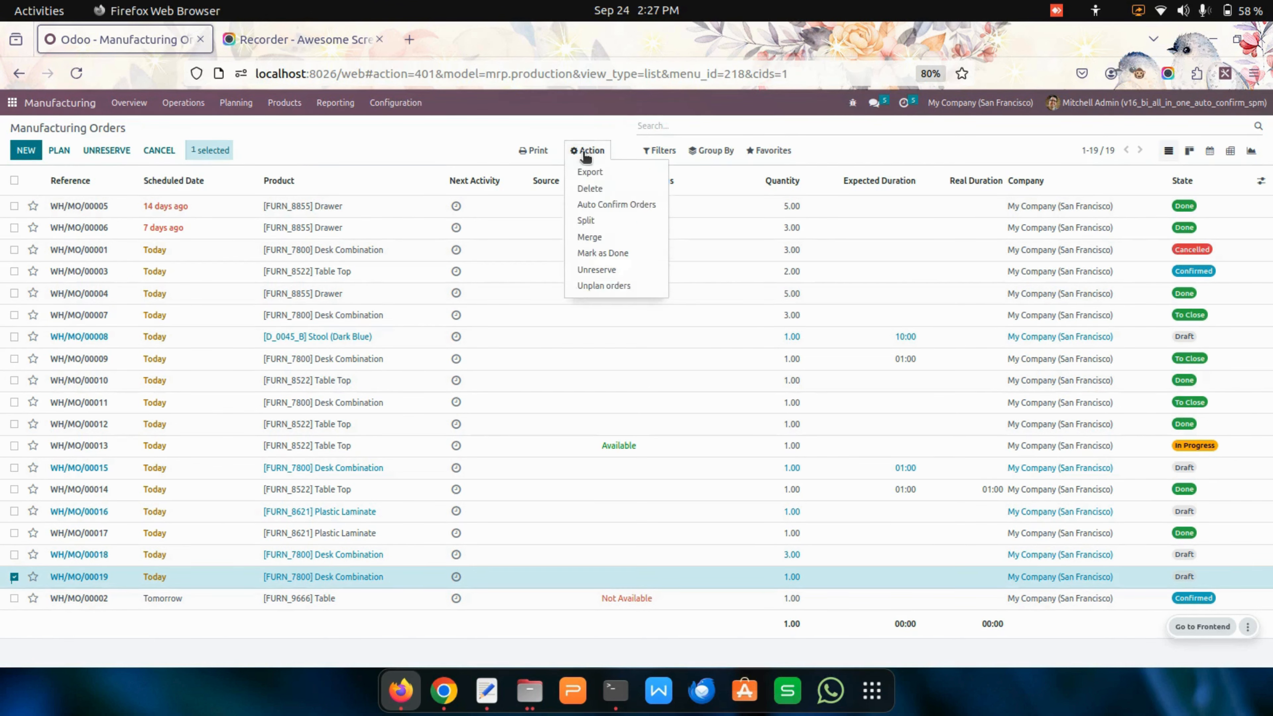
click(613, 204)
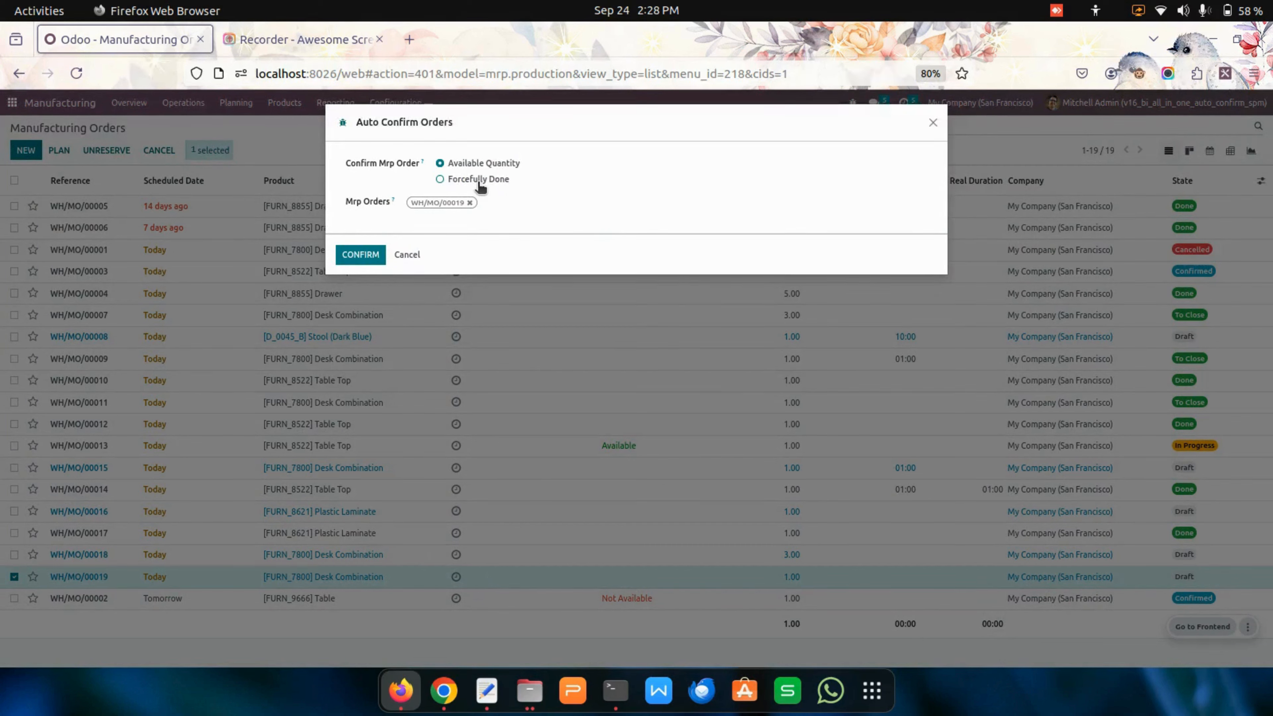
click(476, 179)
click(359, 255)
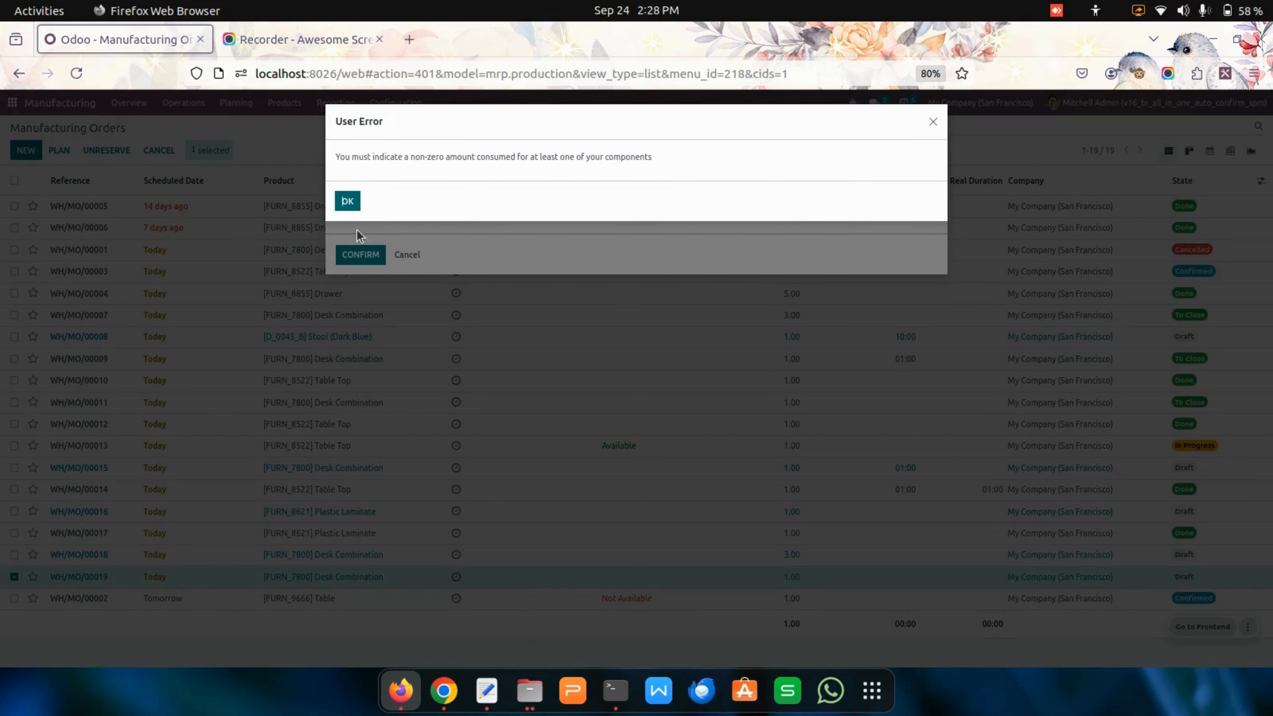
click(349, 200)
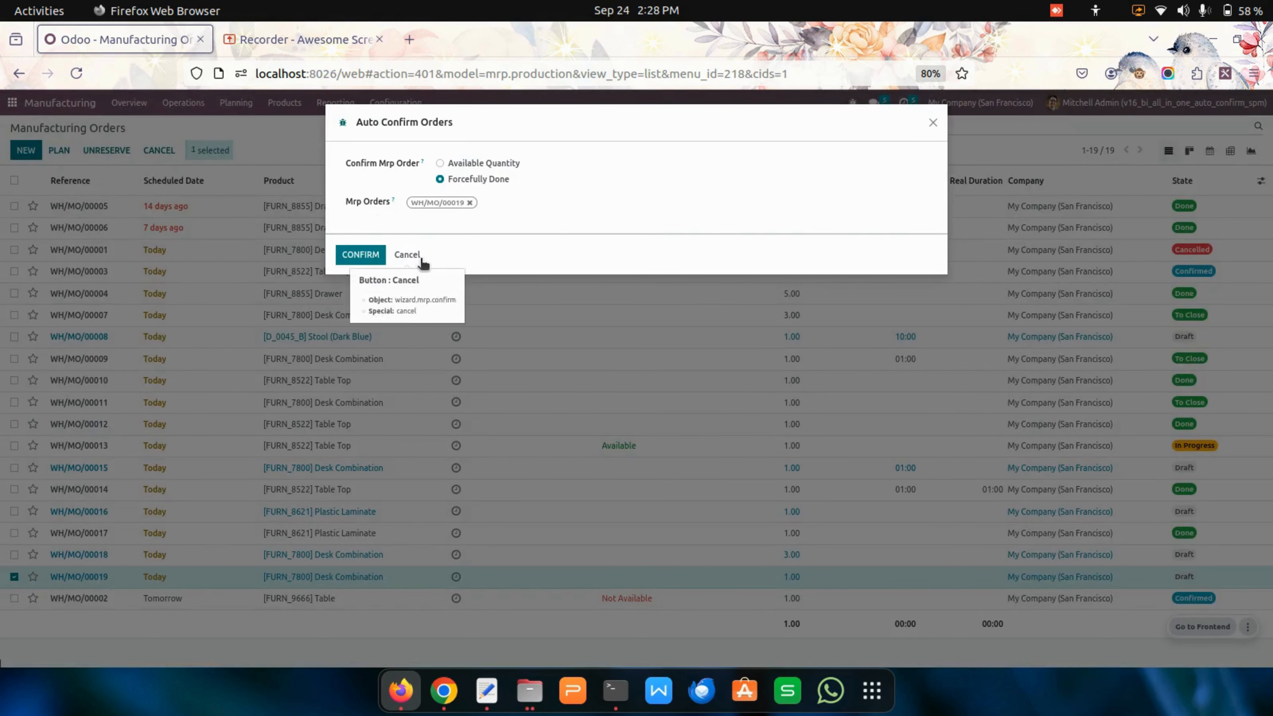
click(417, 257)
In the newly created Desk Combination order, set To Consume to 0 for Corner Desk Left Sit and Drawer Black, and save
click(270, 576)
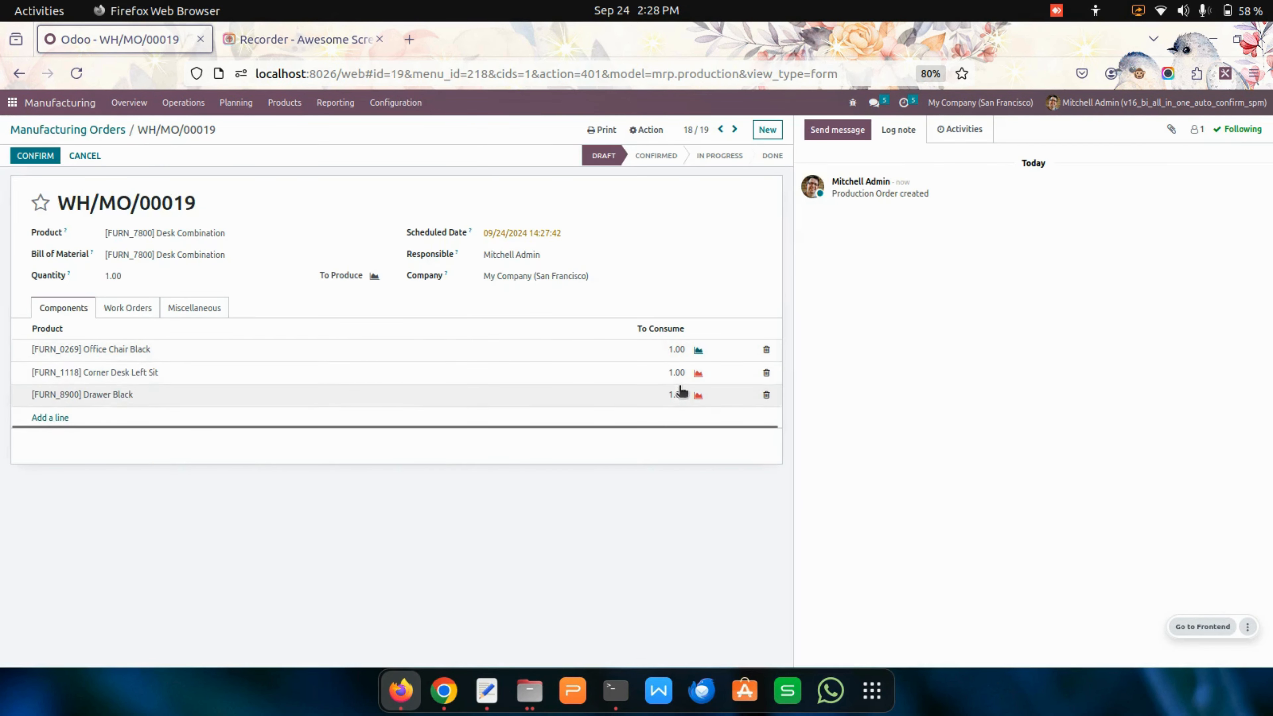
click(670, 374)
text(0)
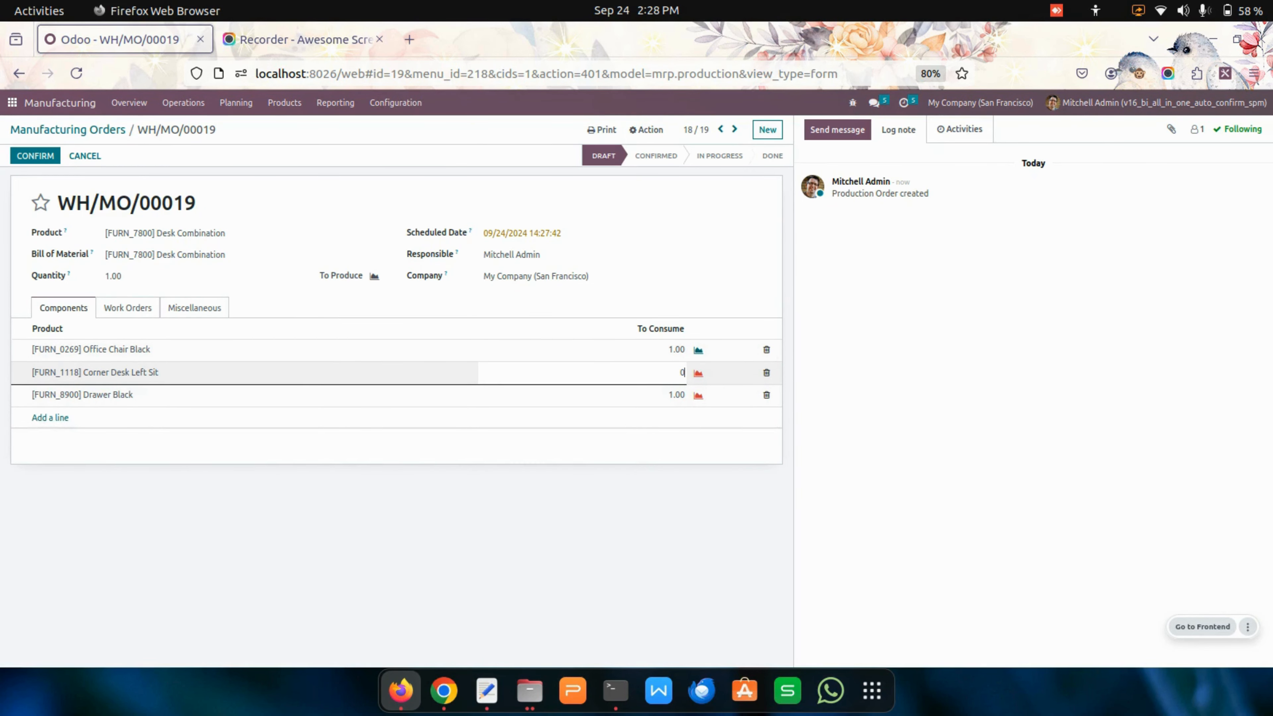
click(685, 396)
text(0)
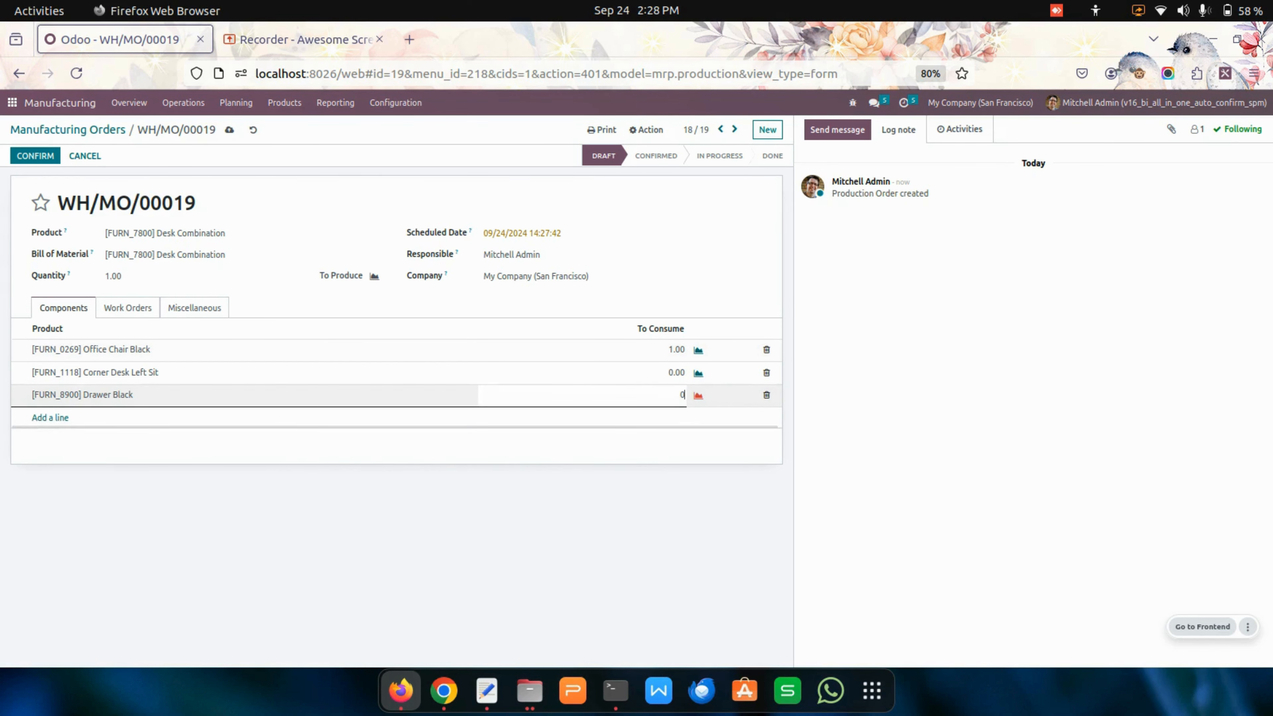
click(227, 129)
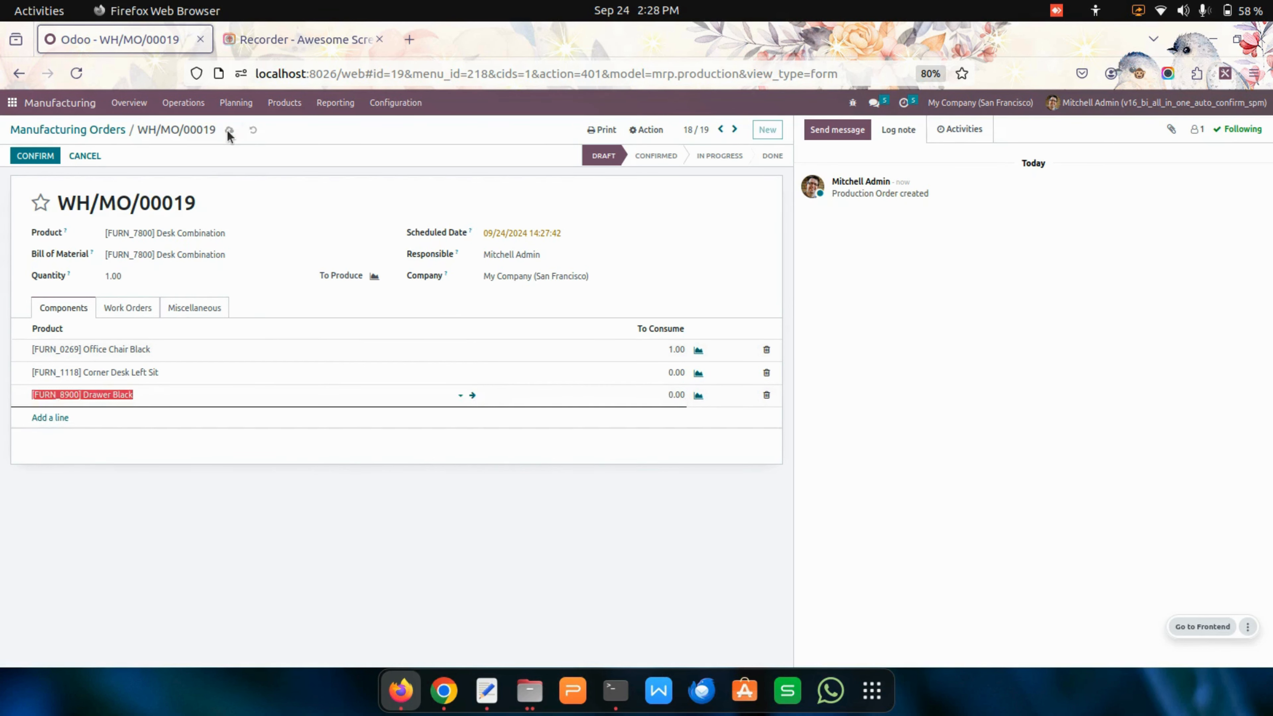
click(99, 132)
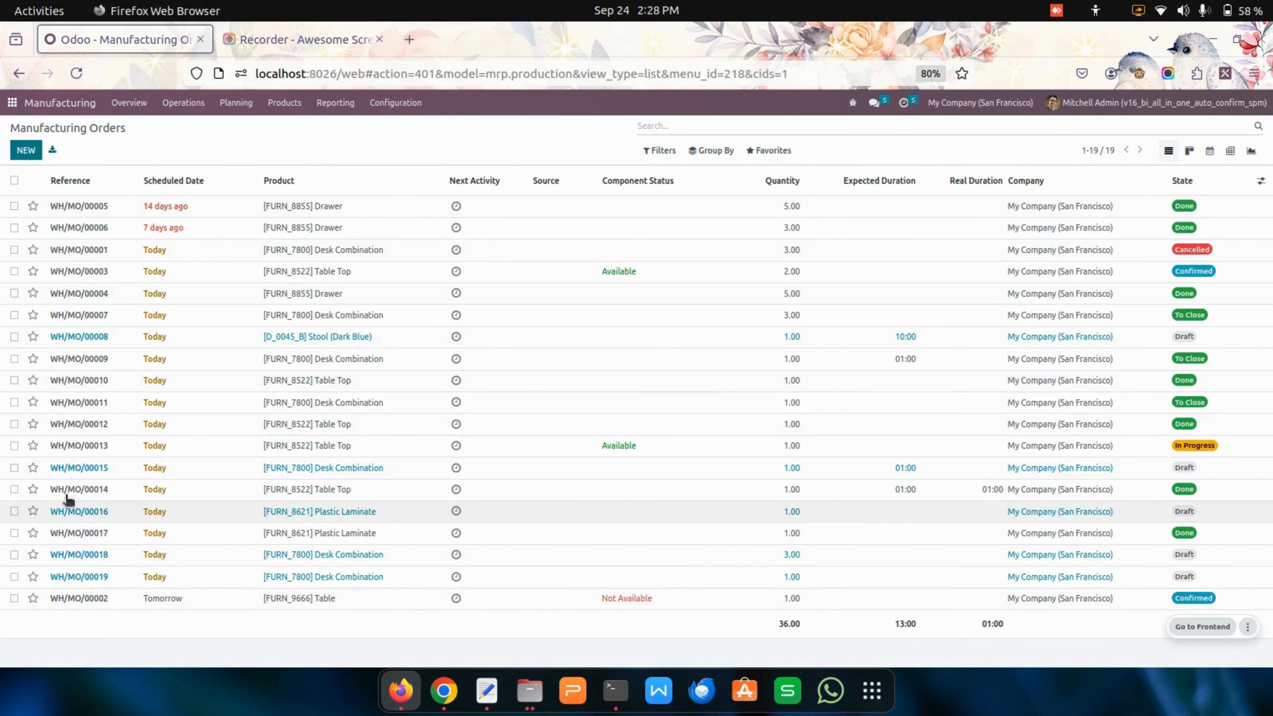
Try to auto-confirm the draft Desk Combination order with the 01:00 expected duration as Forcefully Done
click(14, 468)
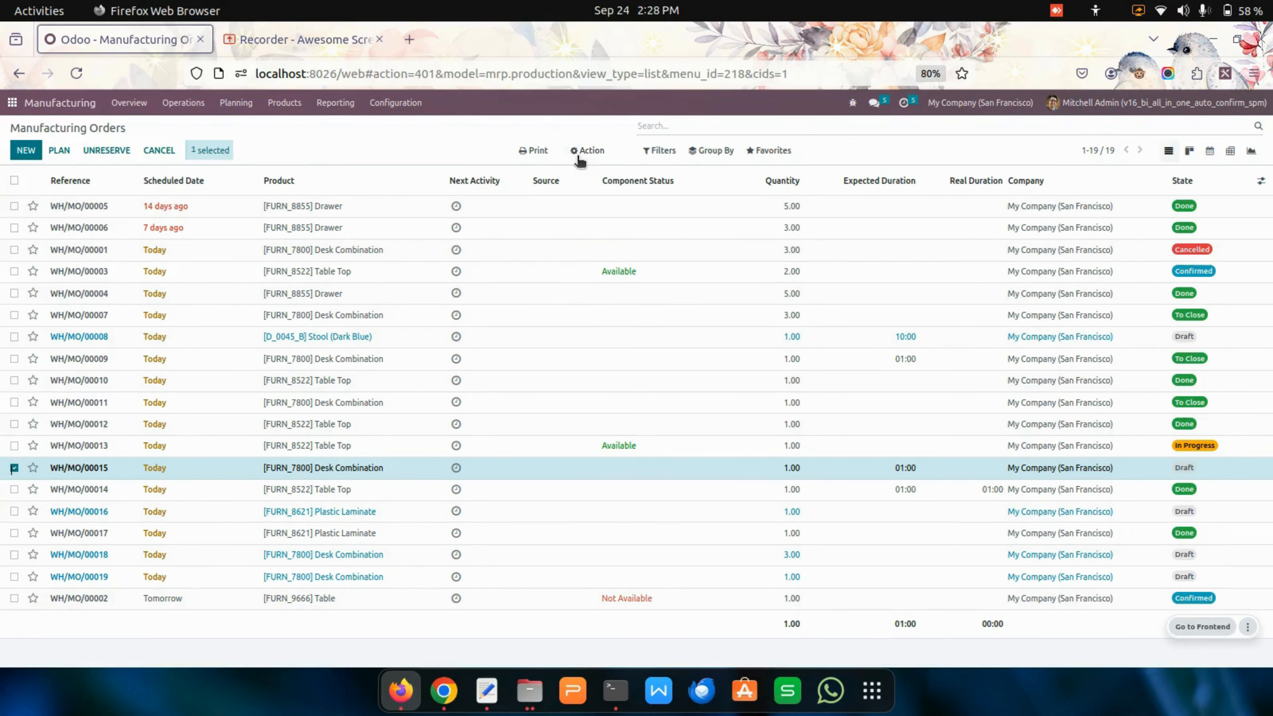
click(587, 150)
click(614, 206)
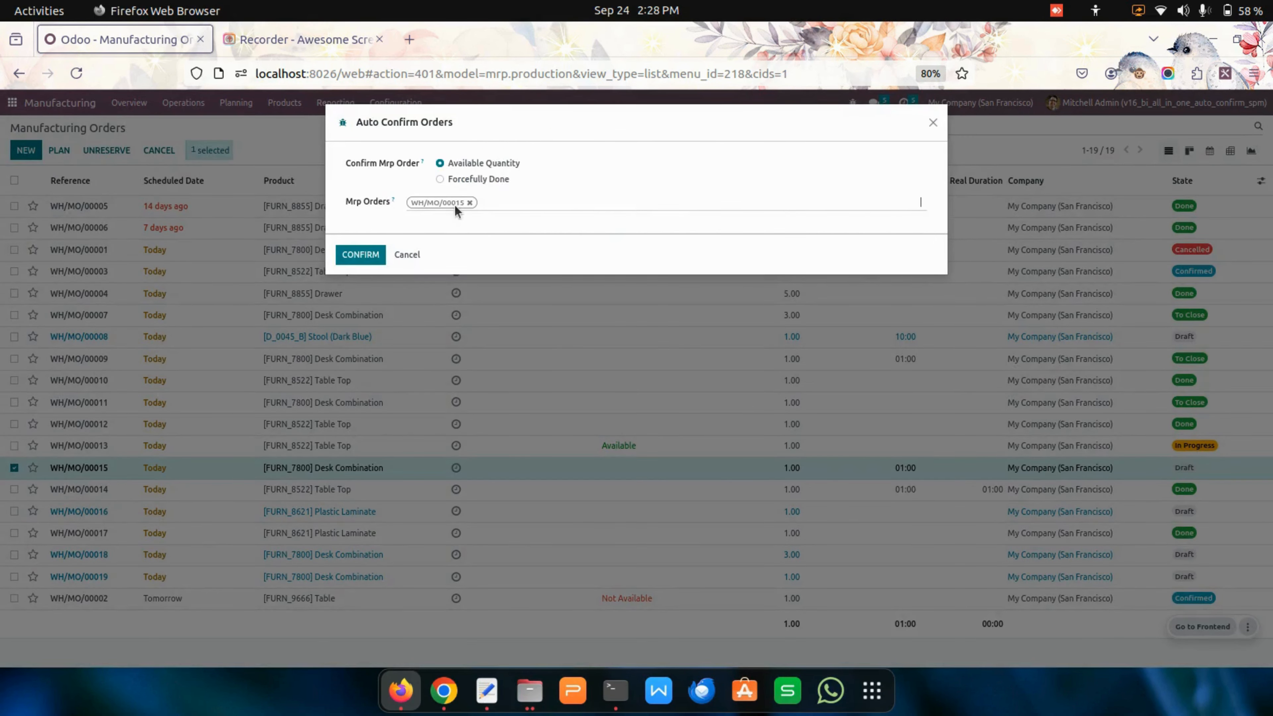
click(489, 179)
click(360, 254)
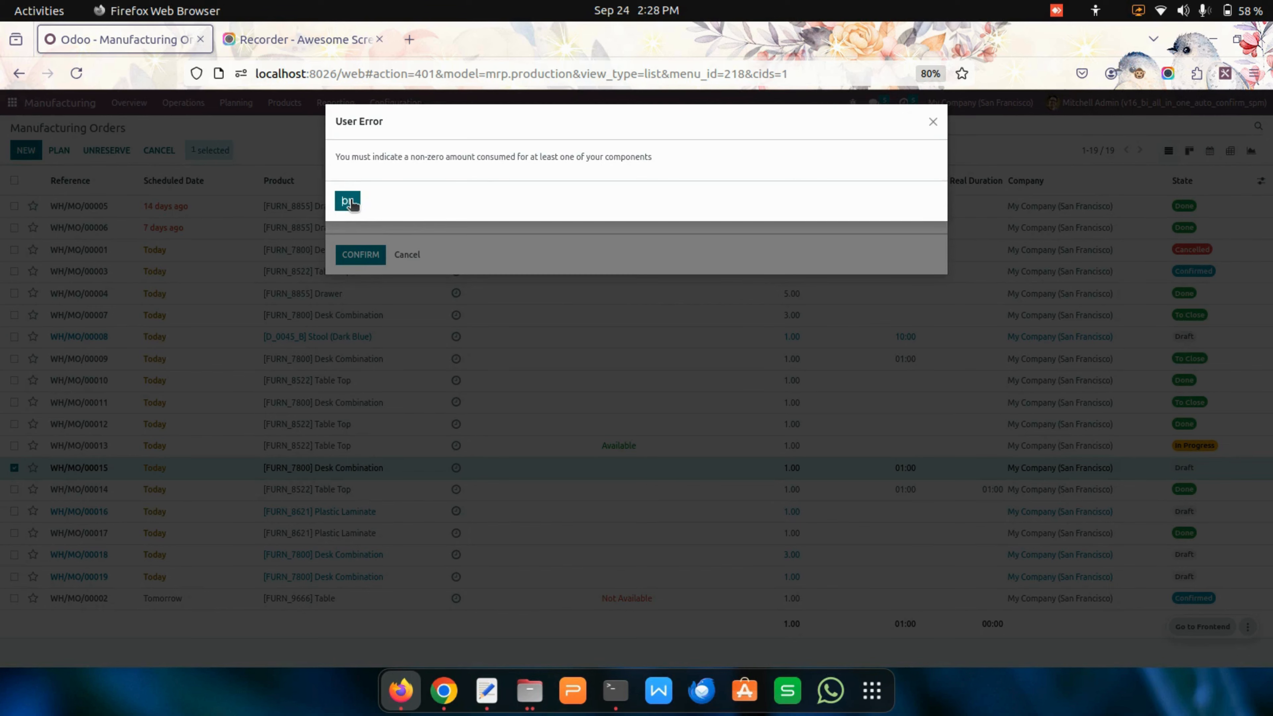
click(349, 202)
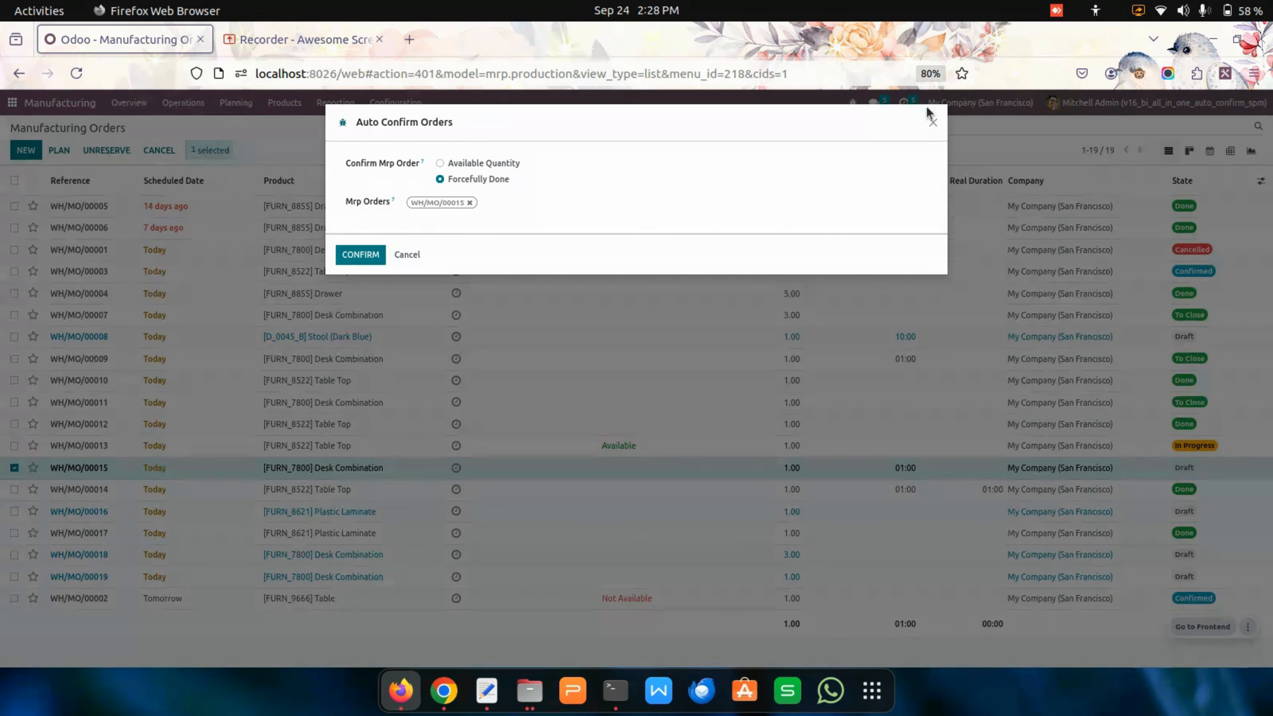
click(933, 122)
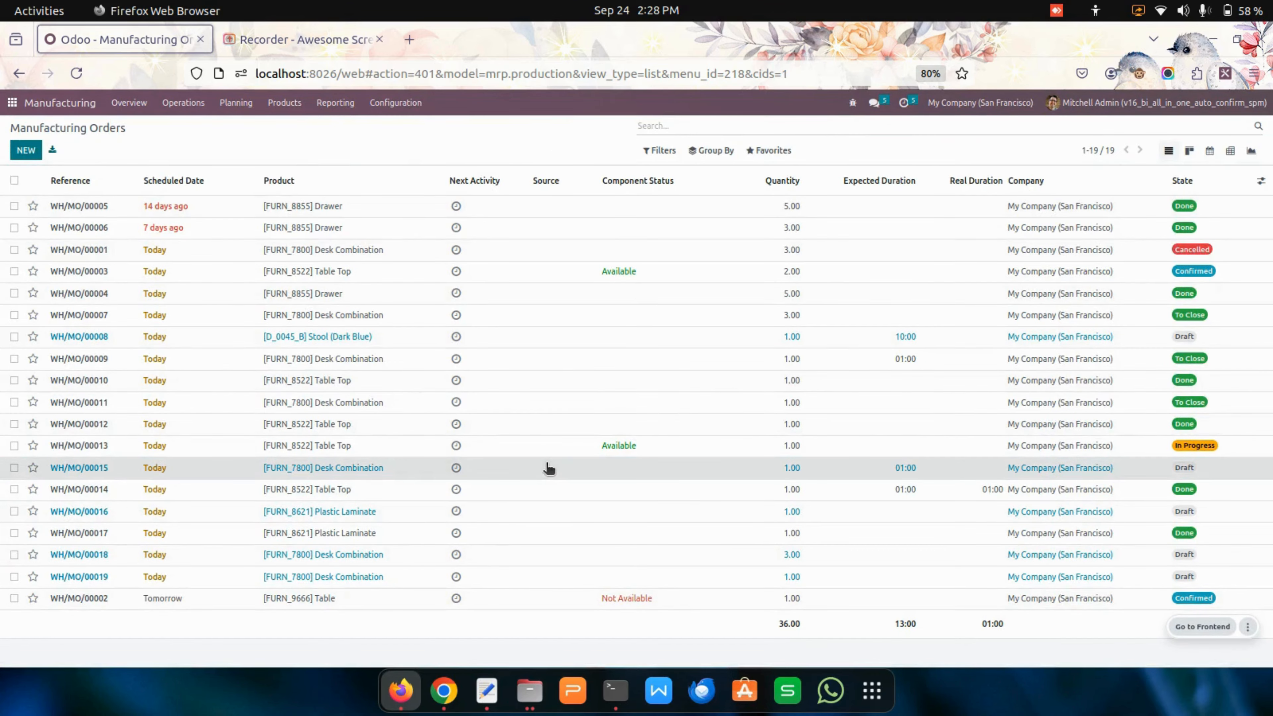
In the draft Desk Combination order with the 01:00 expected duration, set To Consume to 0 for Corner Desk Left Sit and save
click(547, 467)
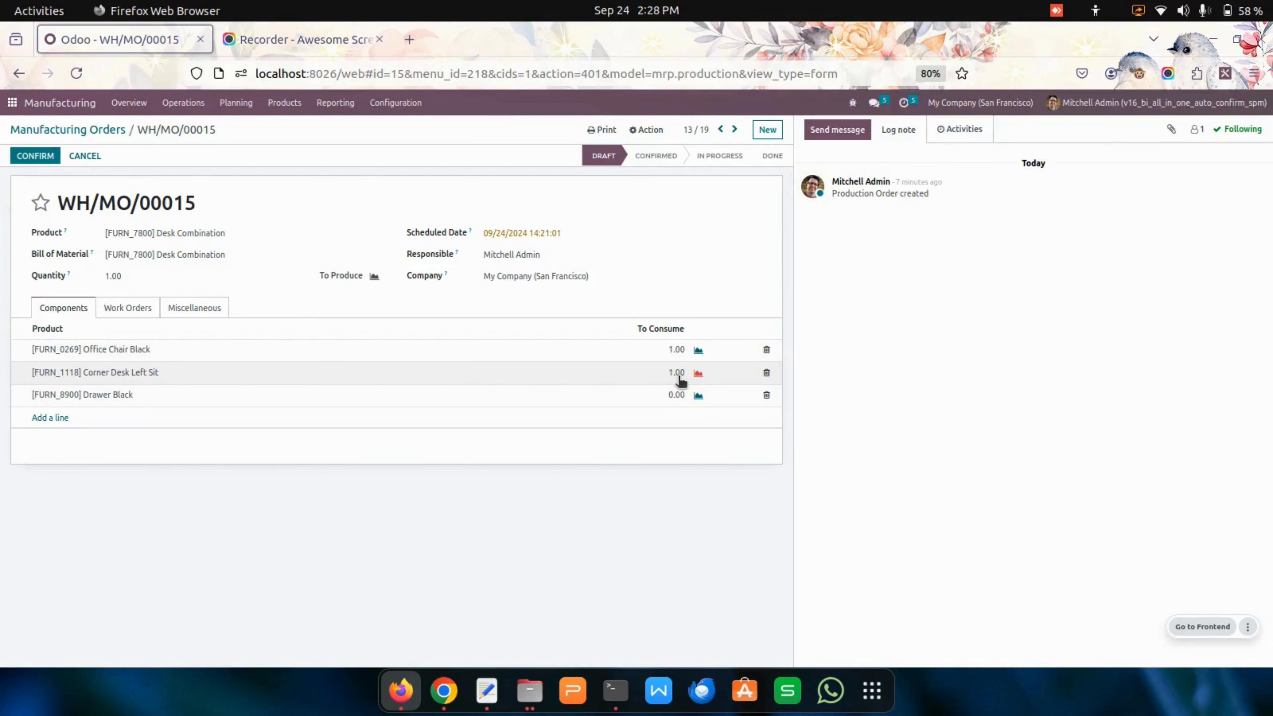
click(149, 308)
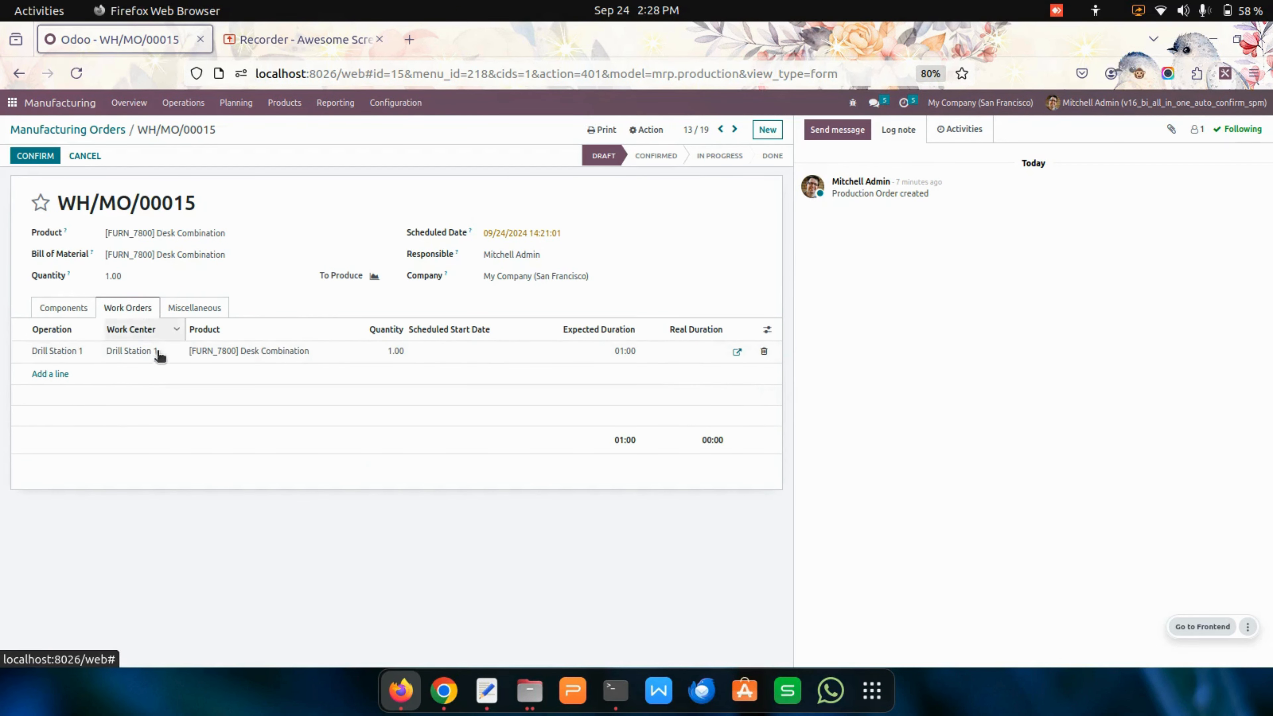
click(63, 310)
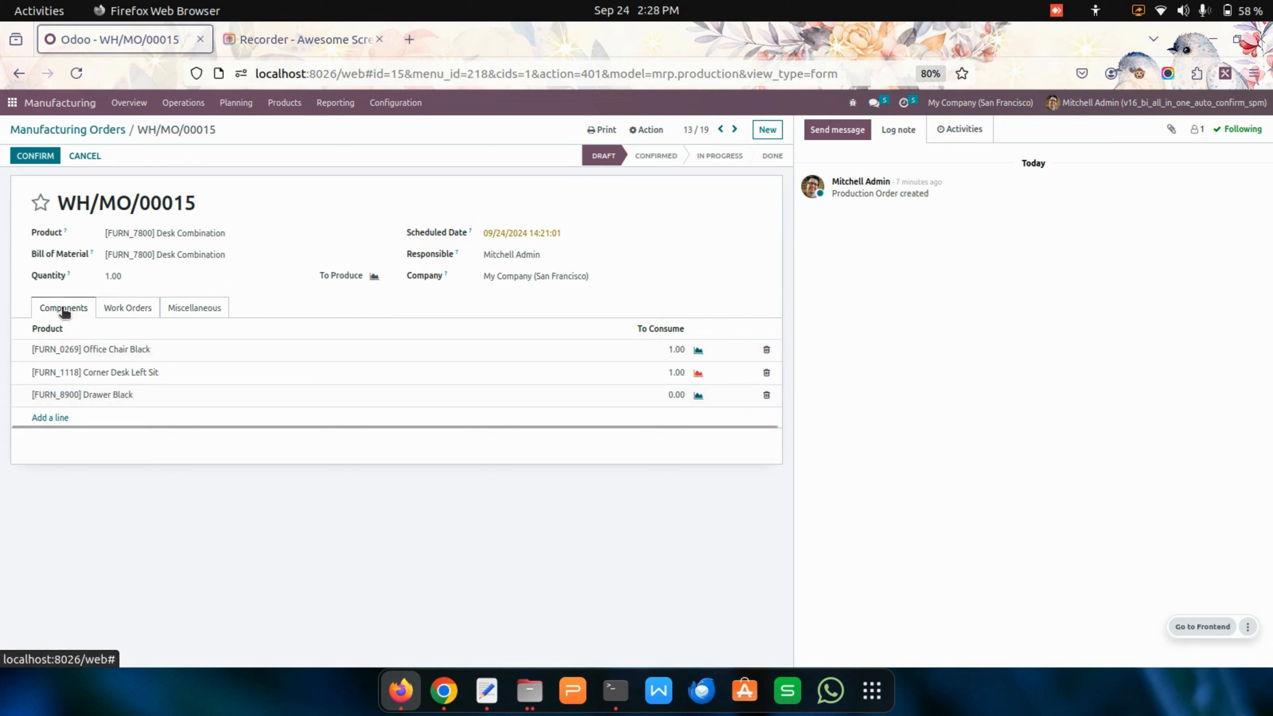
click(150, 307)
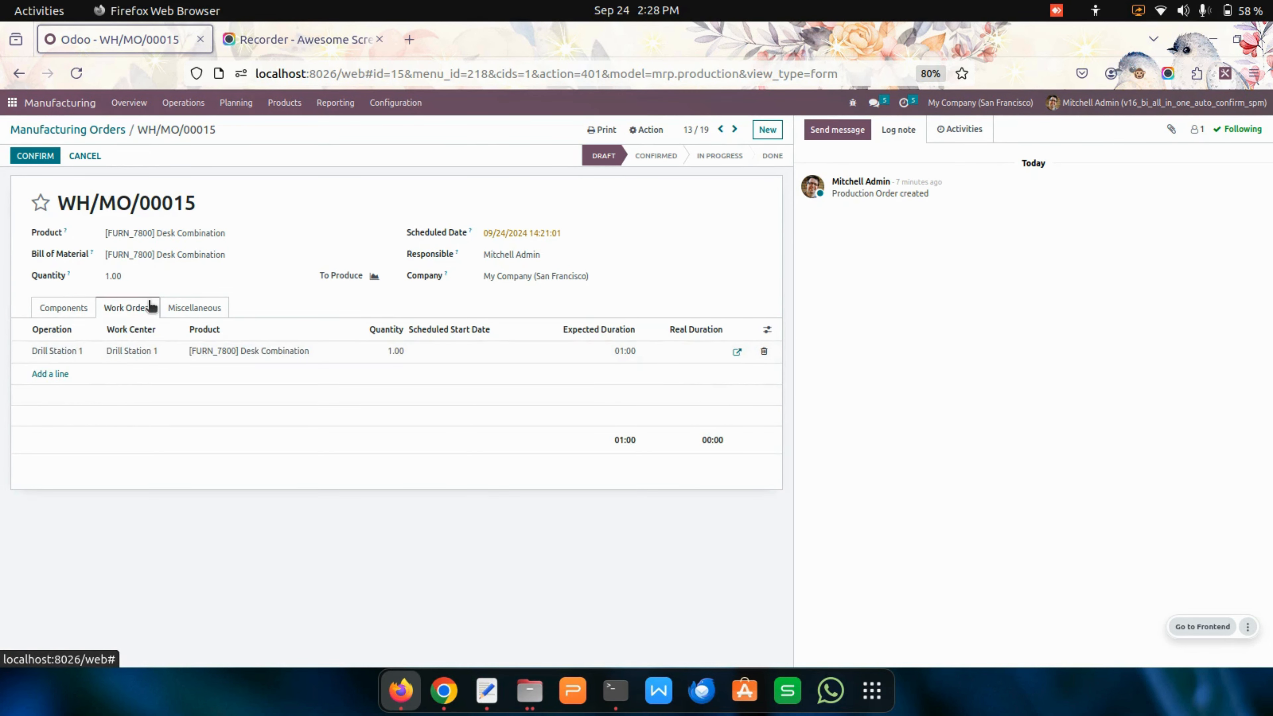
click(63, 308)
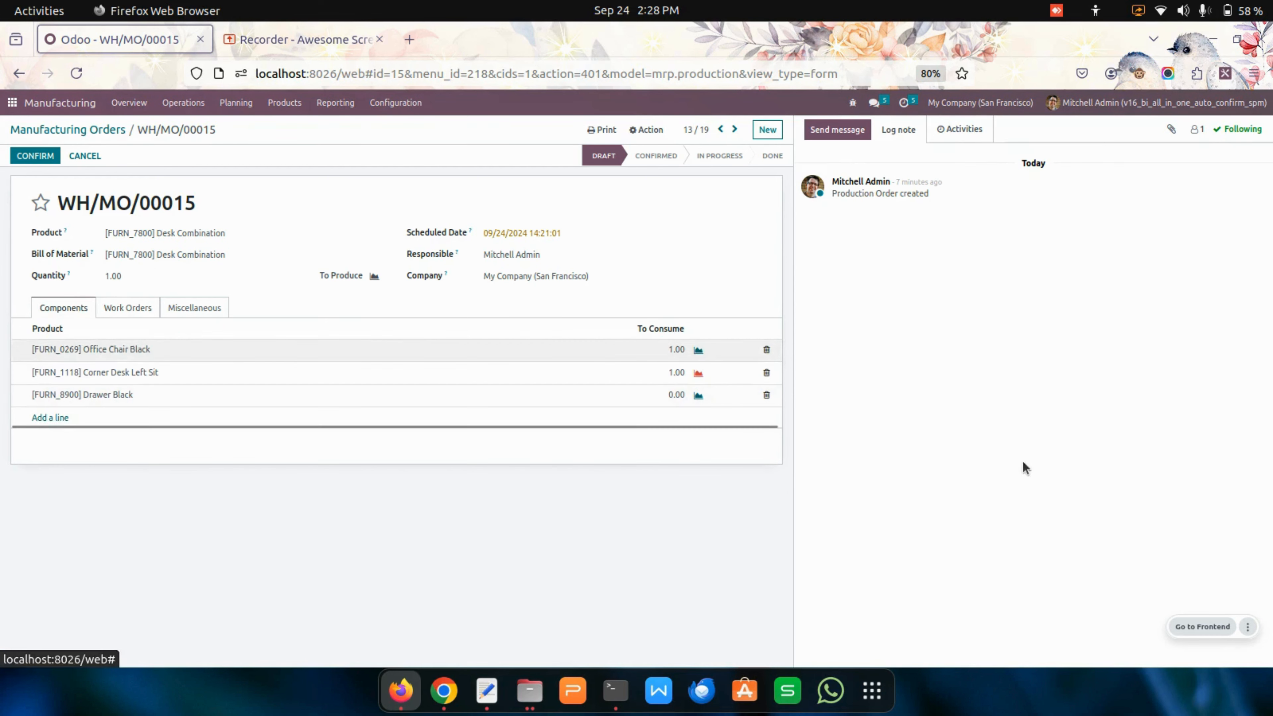
click(677, 372)
text(0)
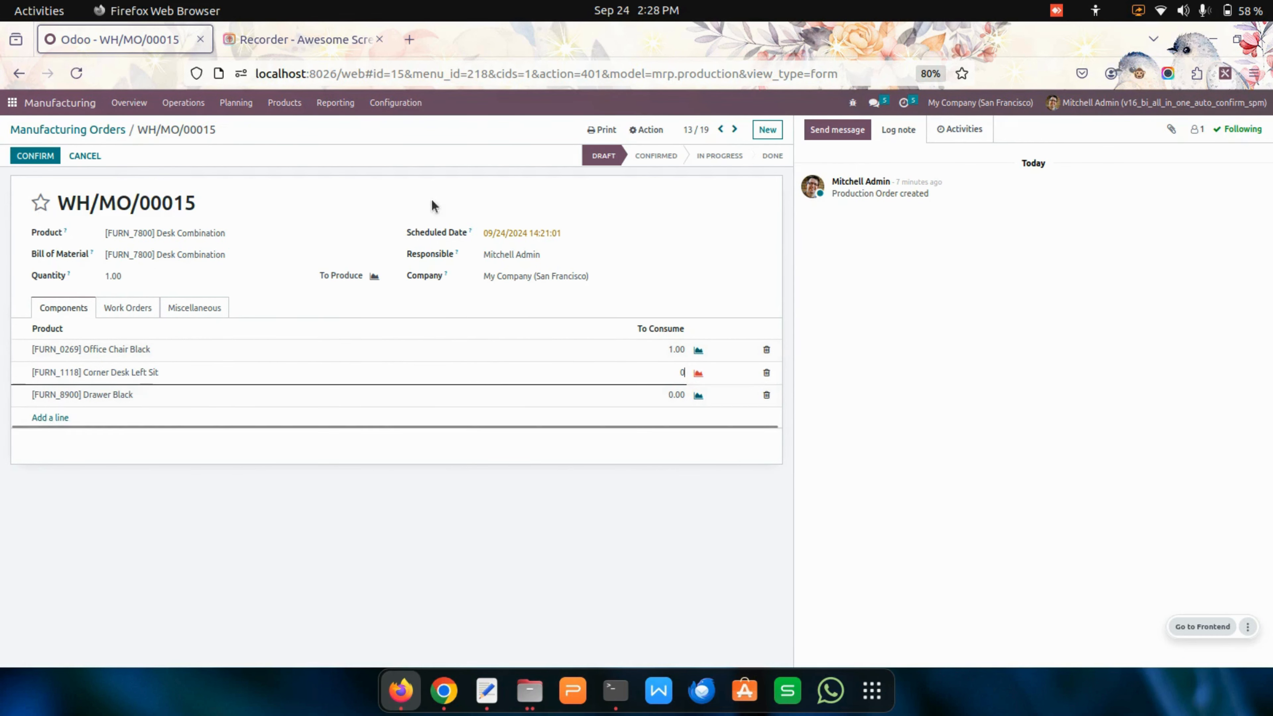
click(120, 215)
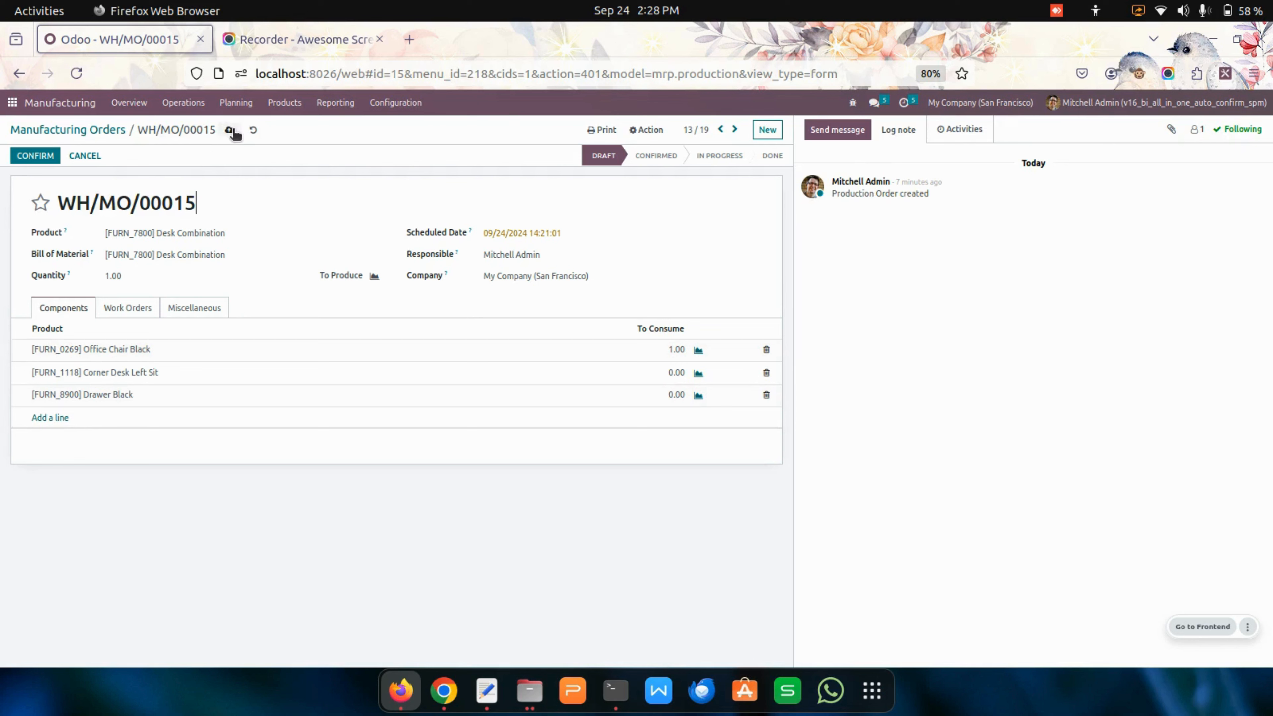
click(114, 135)
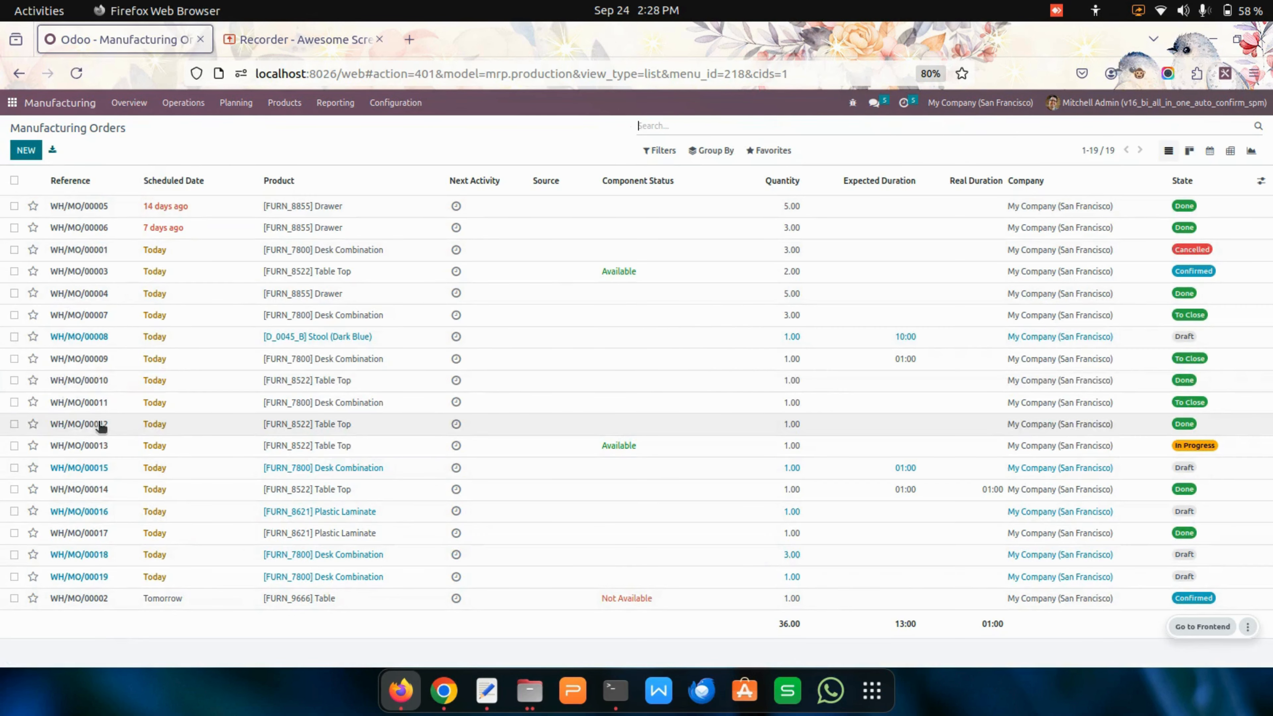
Auto-confirm the draft Desk Combination order with the 01:00 expected duration, using the Forcefully Done option
click(14, 468)
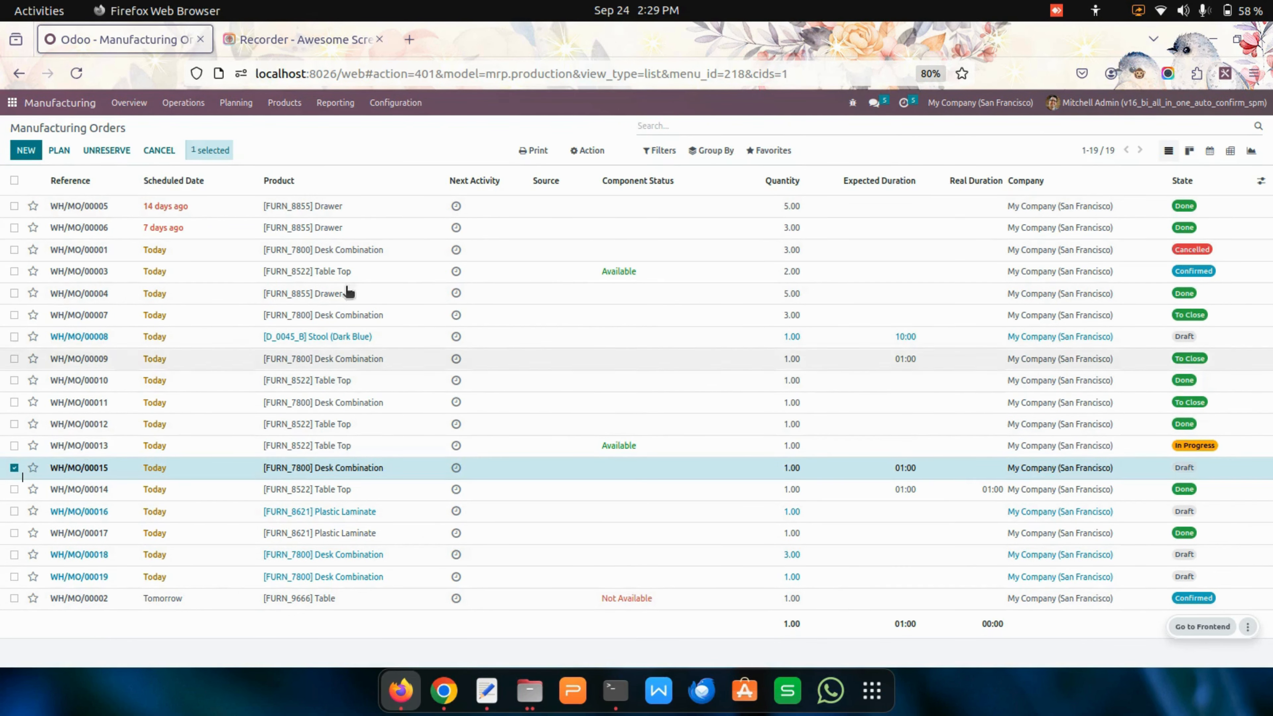
click(587, 150)
click(623, 204)
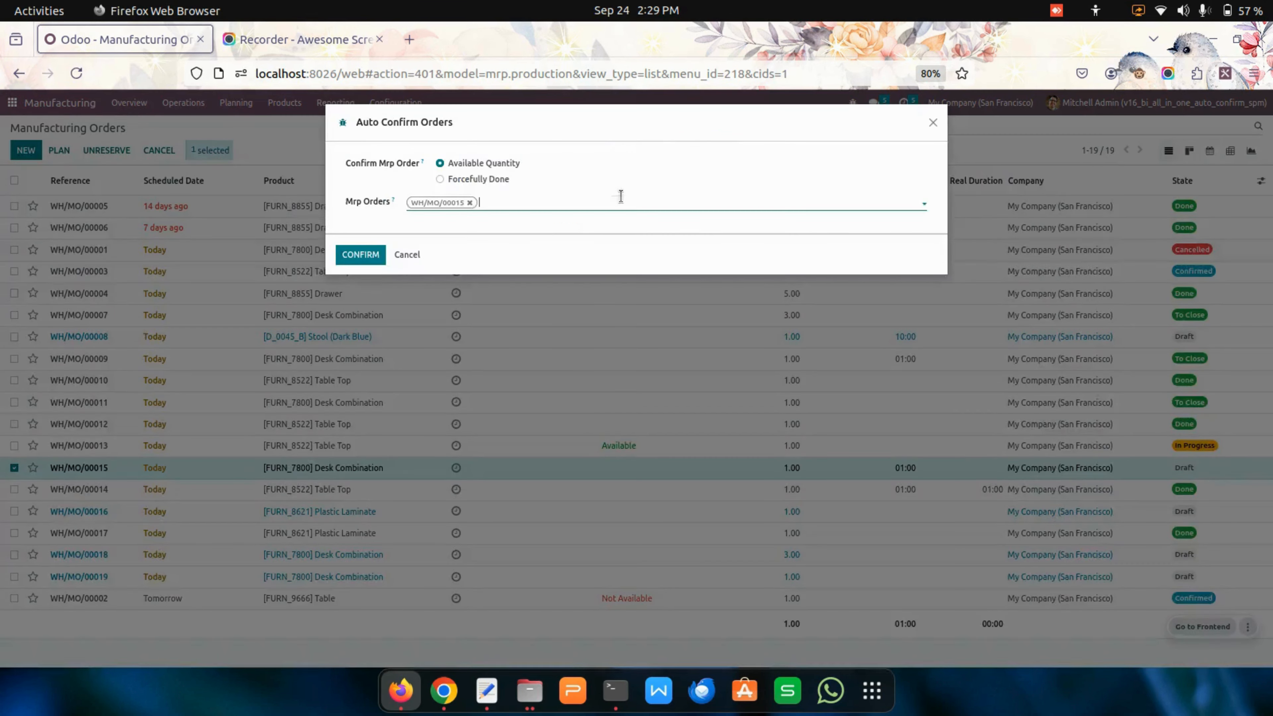
click(491, 181)
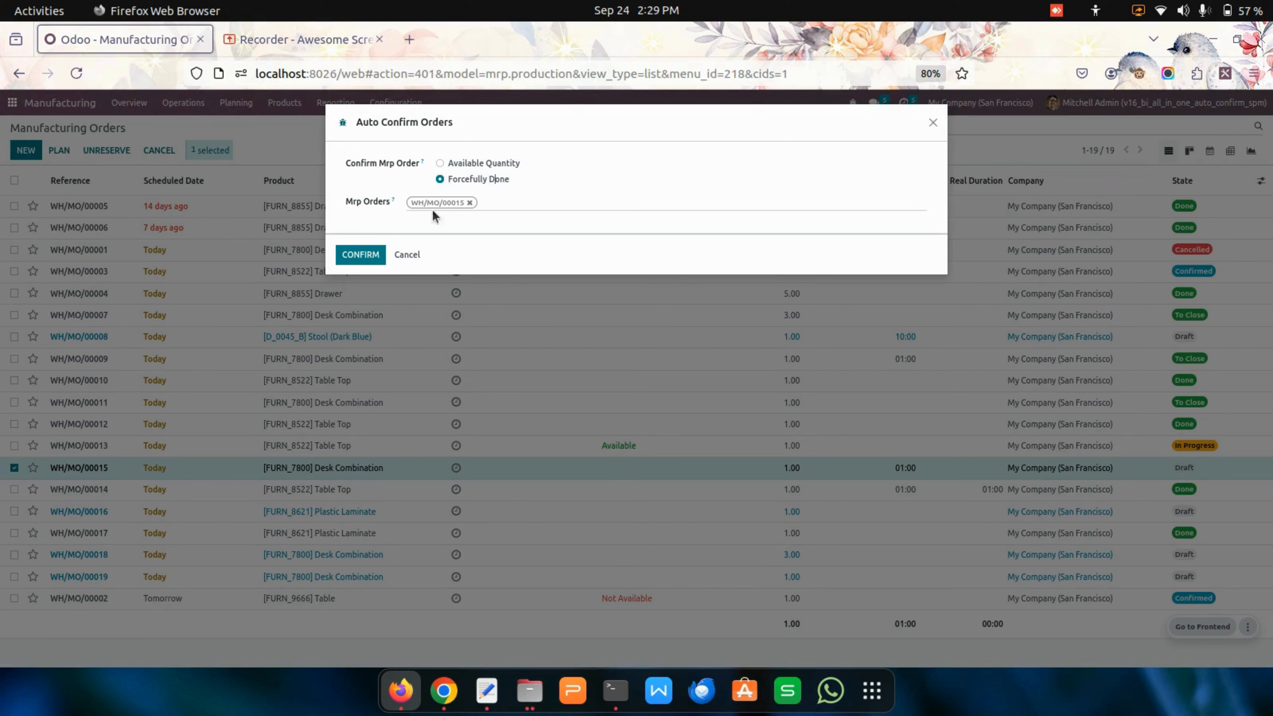
click(361, 251)
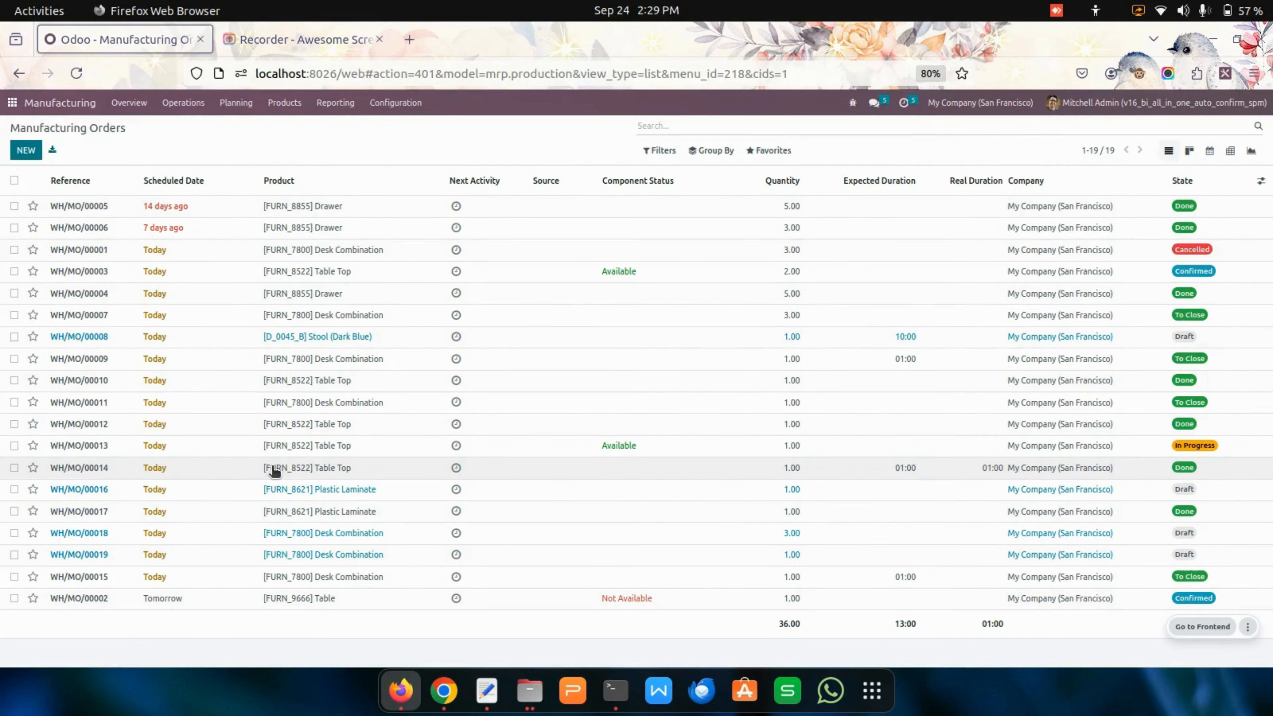
Open the auto-confirmed Desk Combination order and check its components and work orders
click(258, 584)
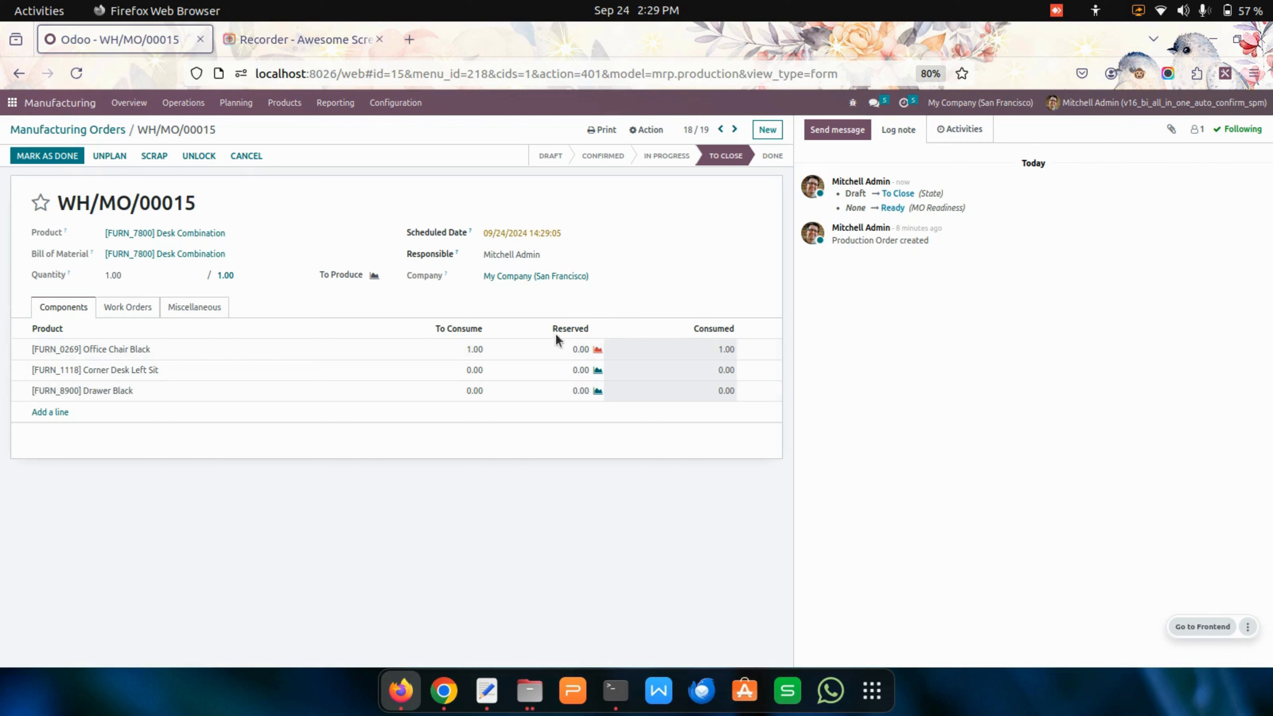
click(132, 309)
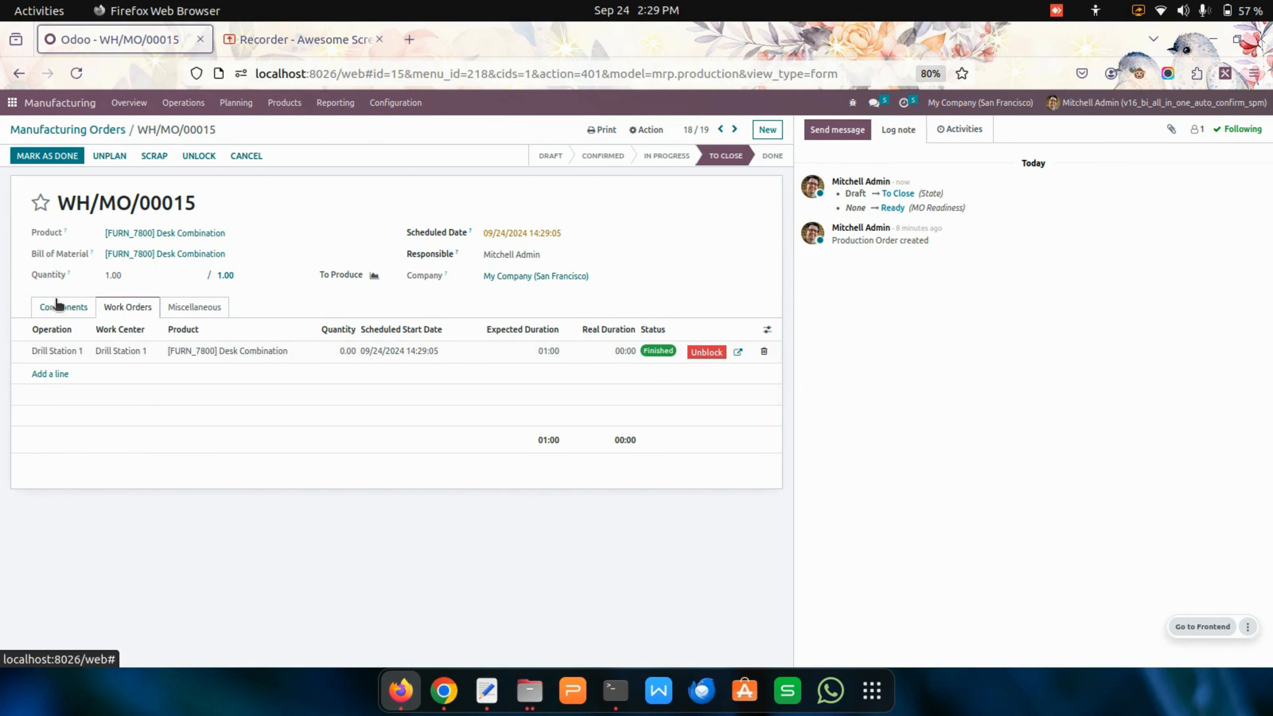
click(92, 123)
Start a new manufacturing order for the product [FURN_8621] Plastic Laminate
click(15, 98)
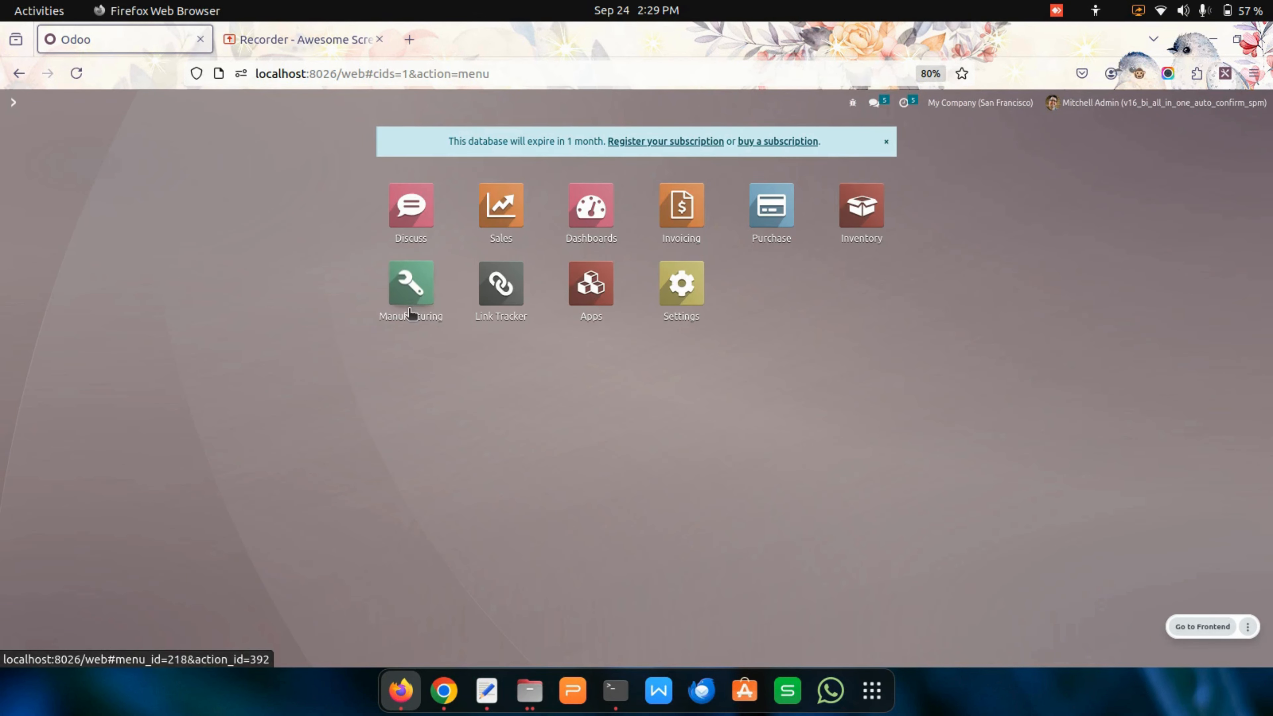
click(424, 297)
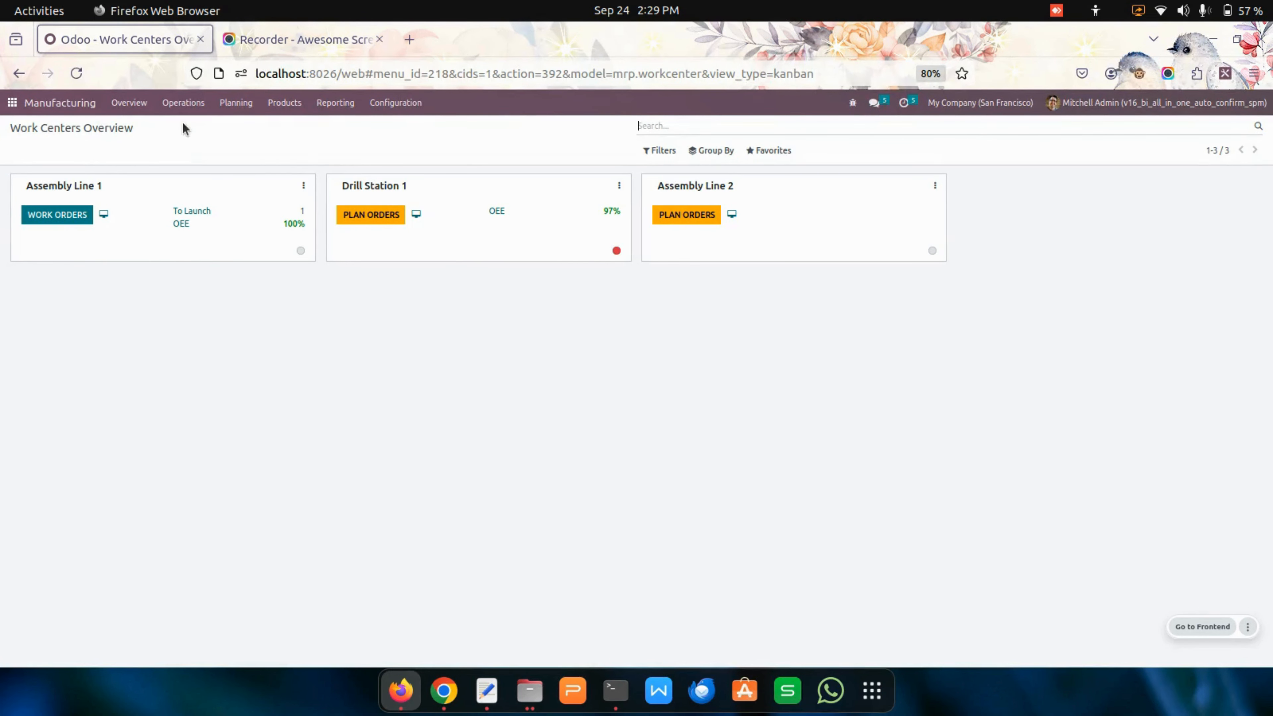
click(176, 104)
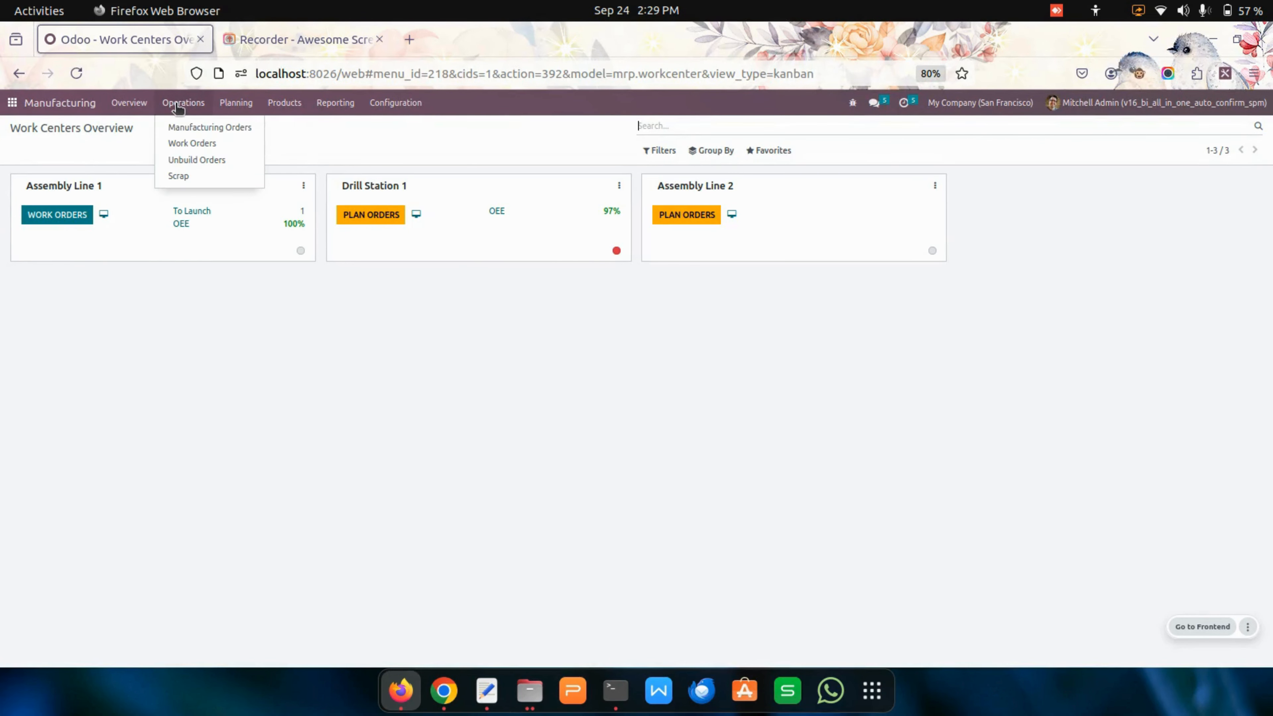
click(200, 129)
click(26, 151)
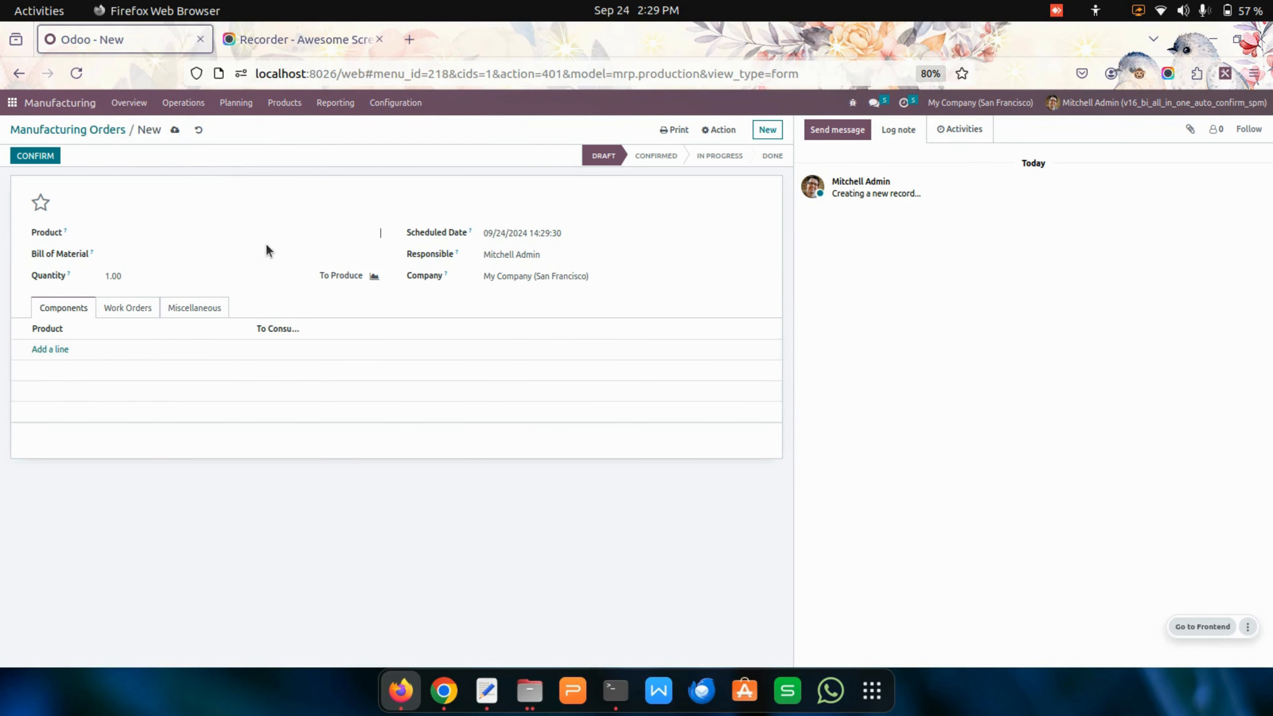
click(242, 235)
text([FURN_8621] Plastic Laminate)
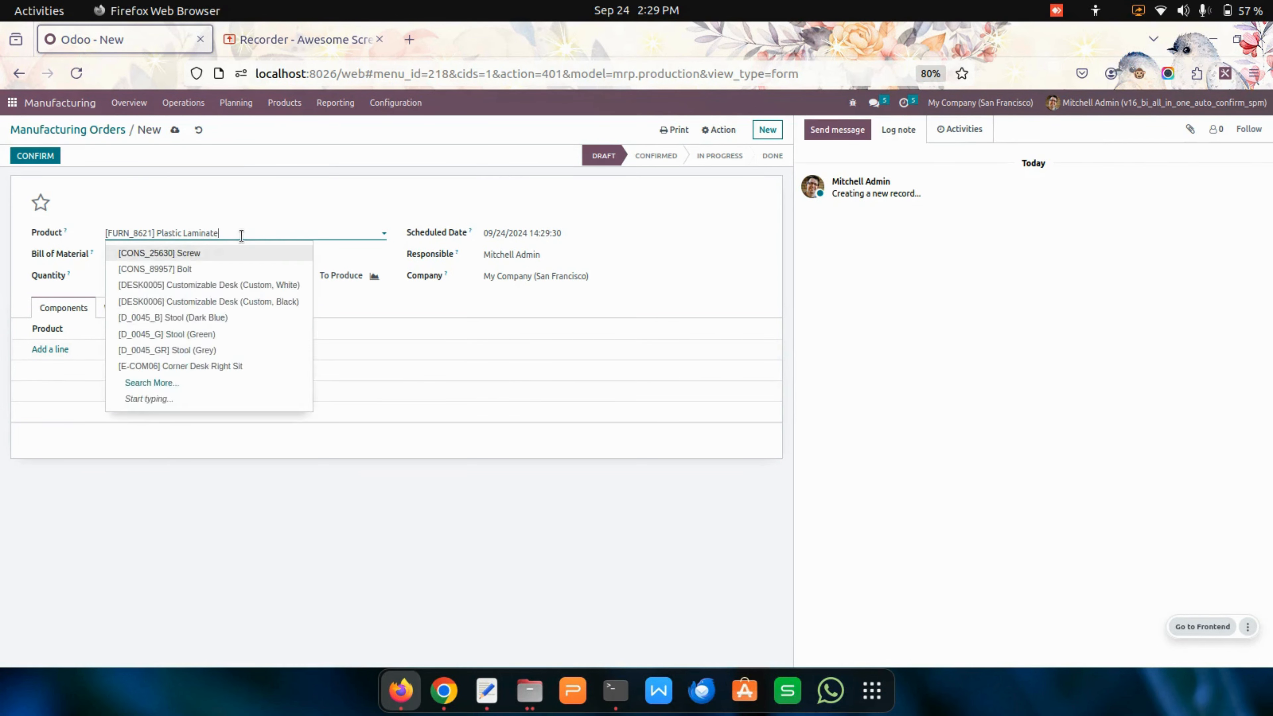
click(199, 254)
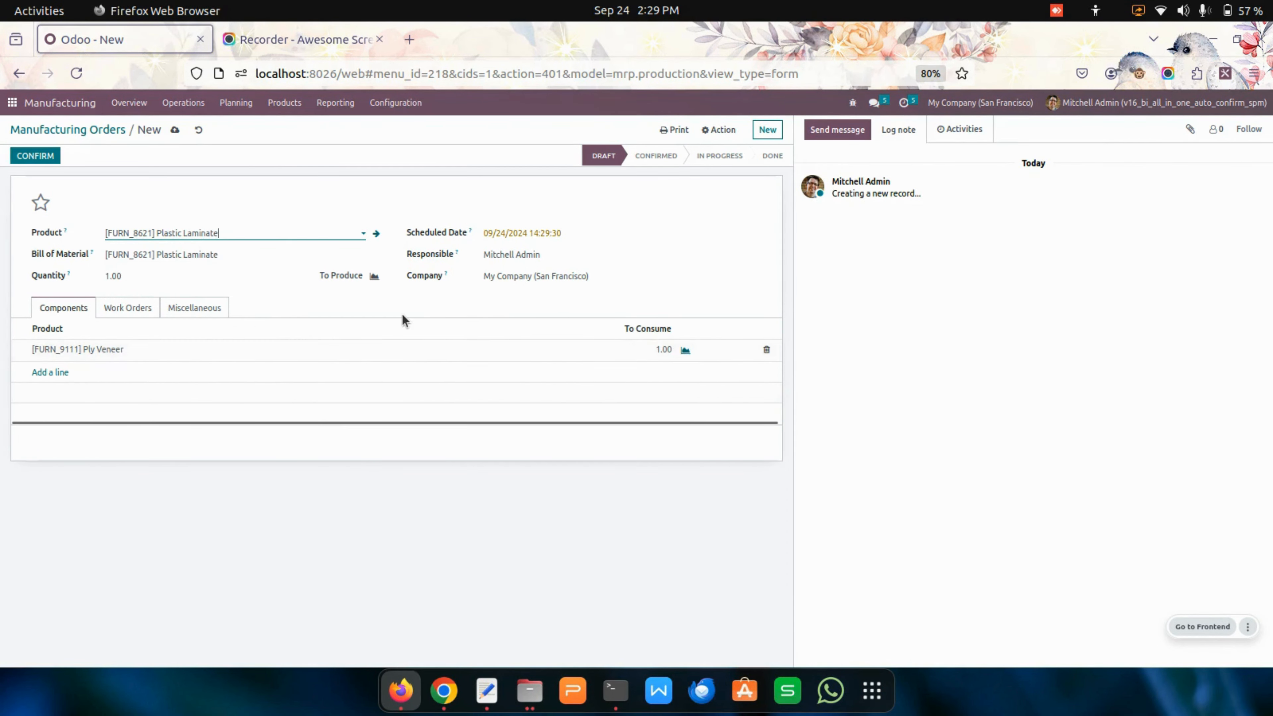
Add a work order named Assembly Line 1 at work center Assembly Line 1 to the Plastic Laminate order and save it
click(130, 309)
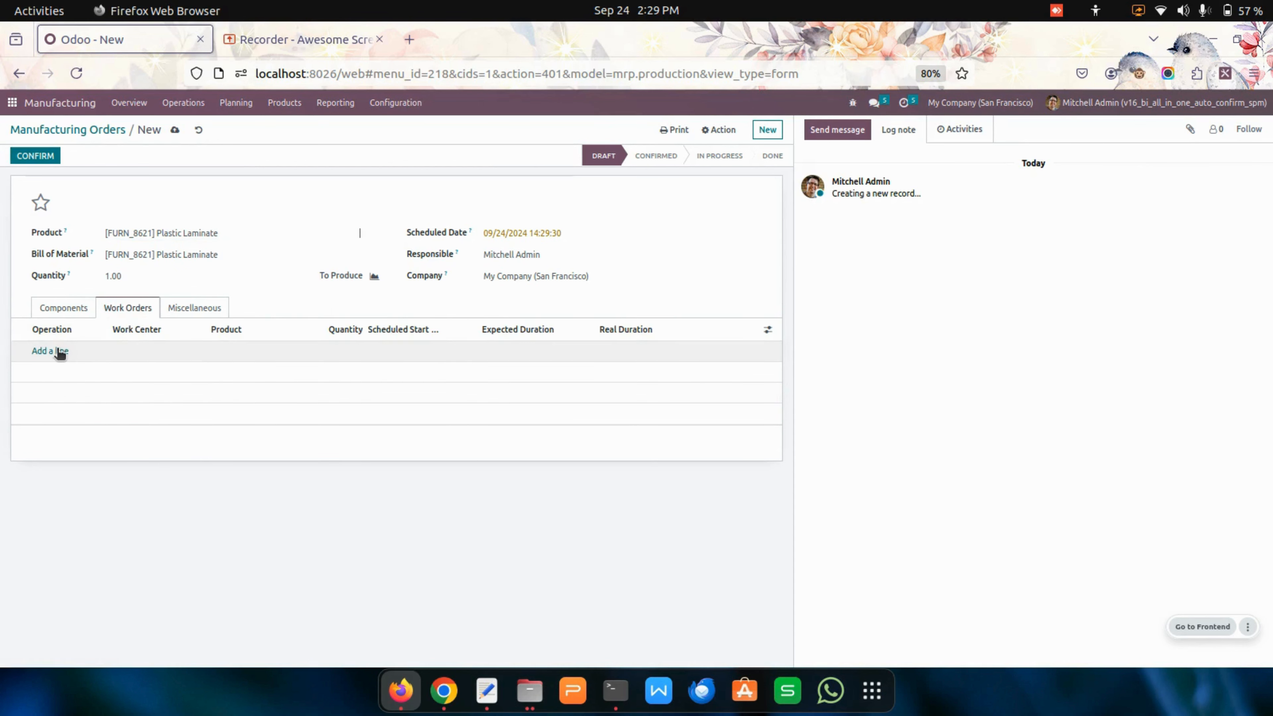
click(60, 351)
click(158, 353)
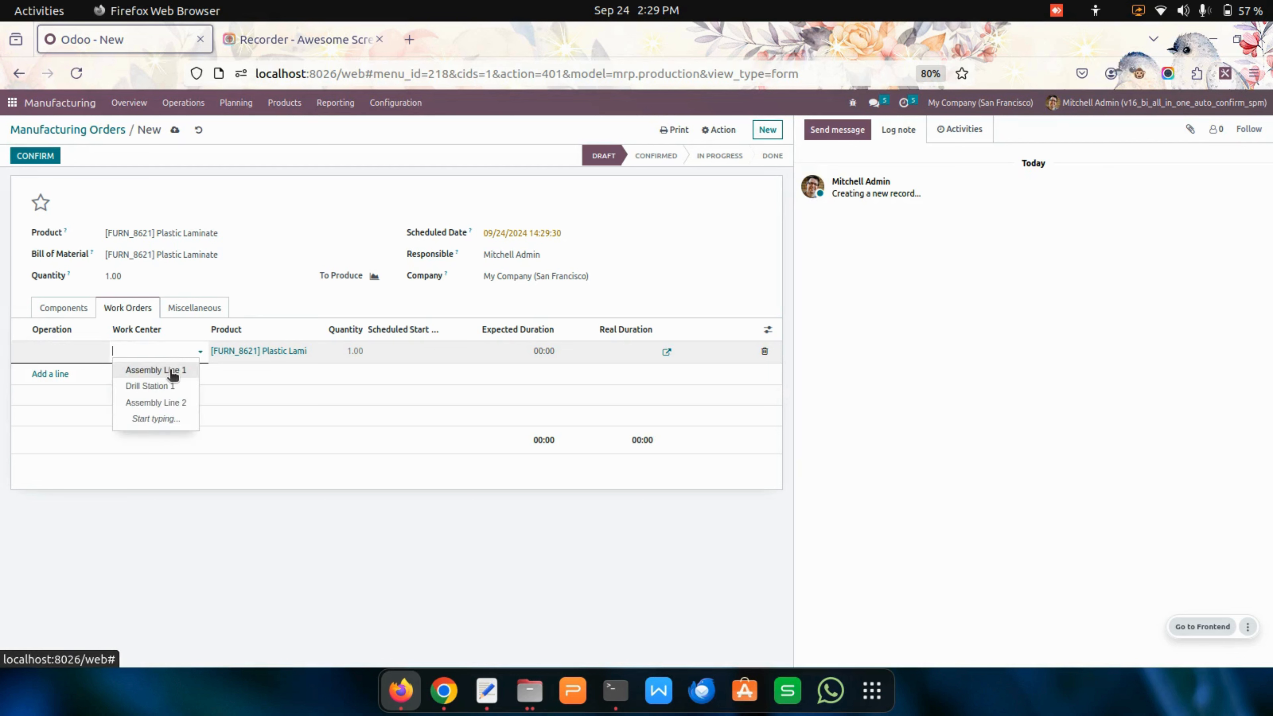
click(170, 371)
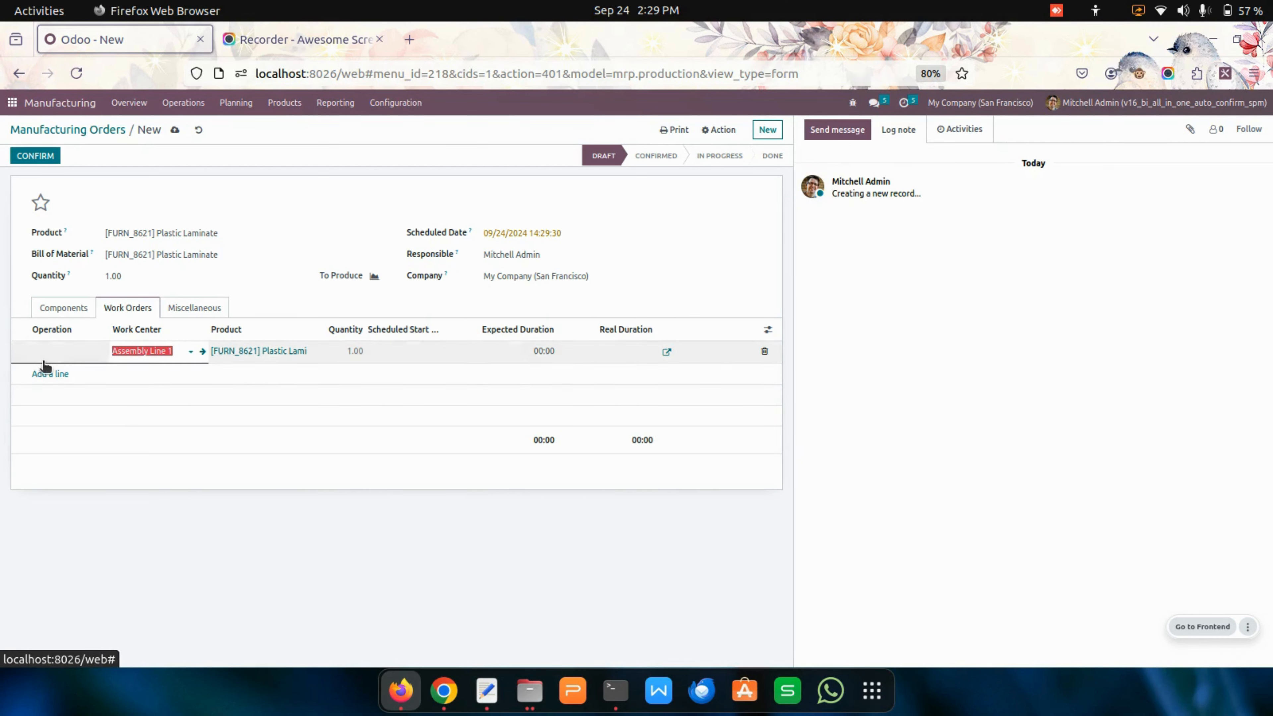
click(72, 353)
text(Assembly Line 1)
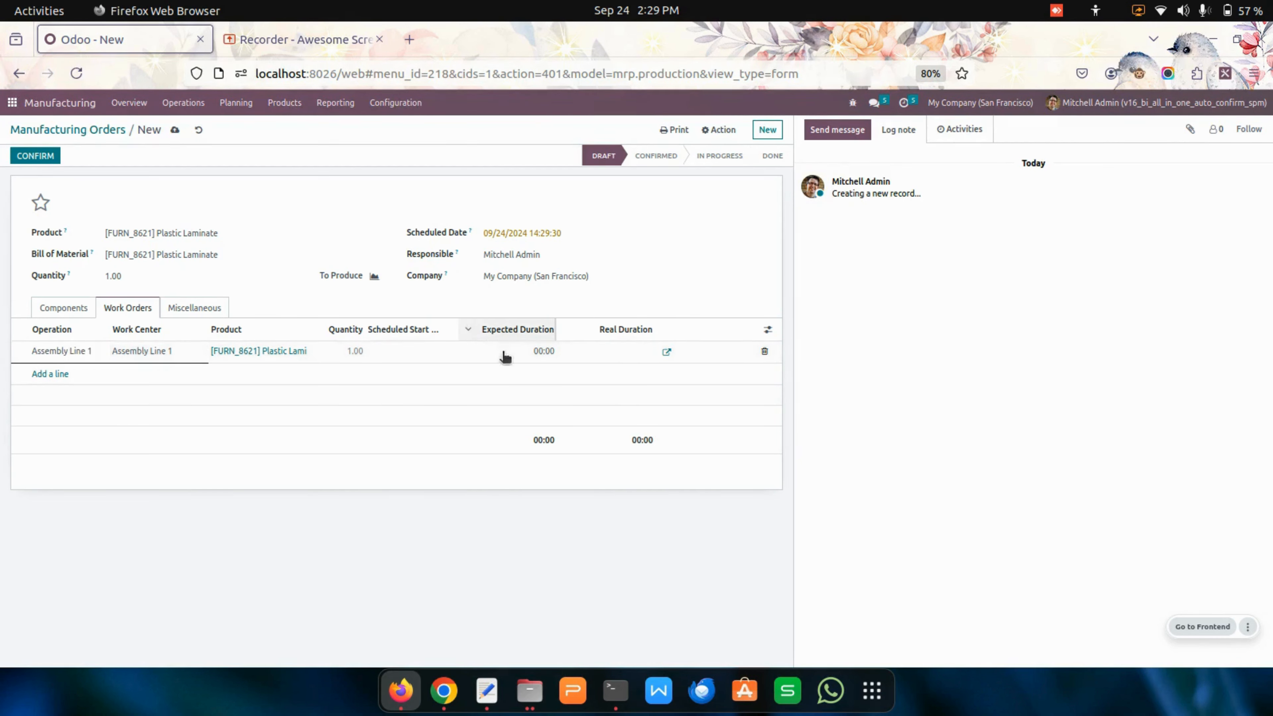
click(429, 443)
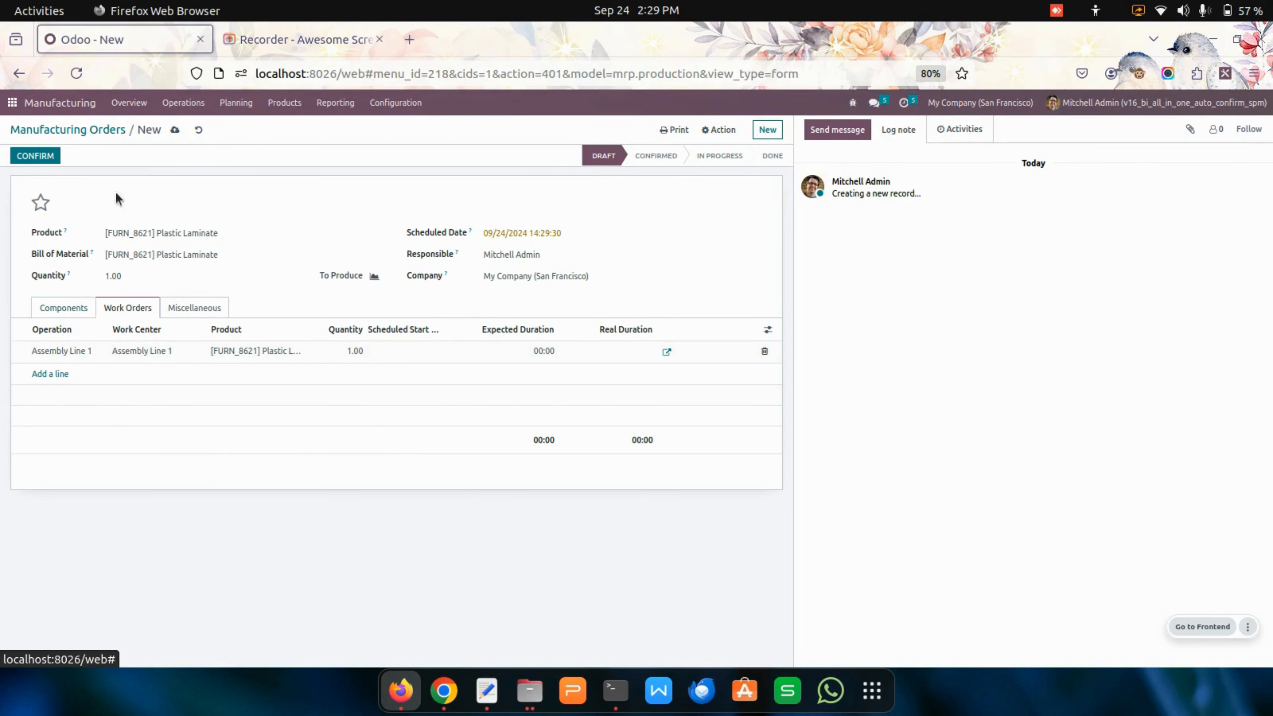
click(172, 130)
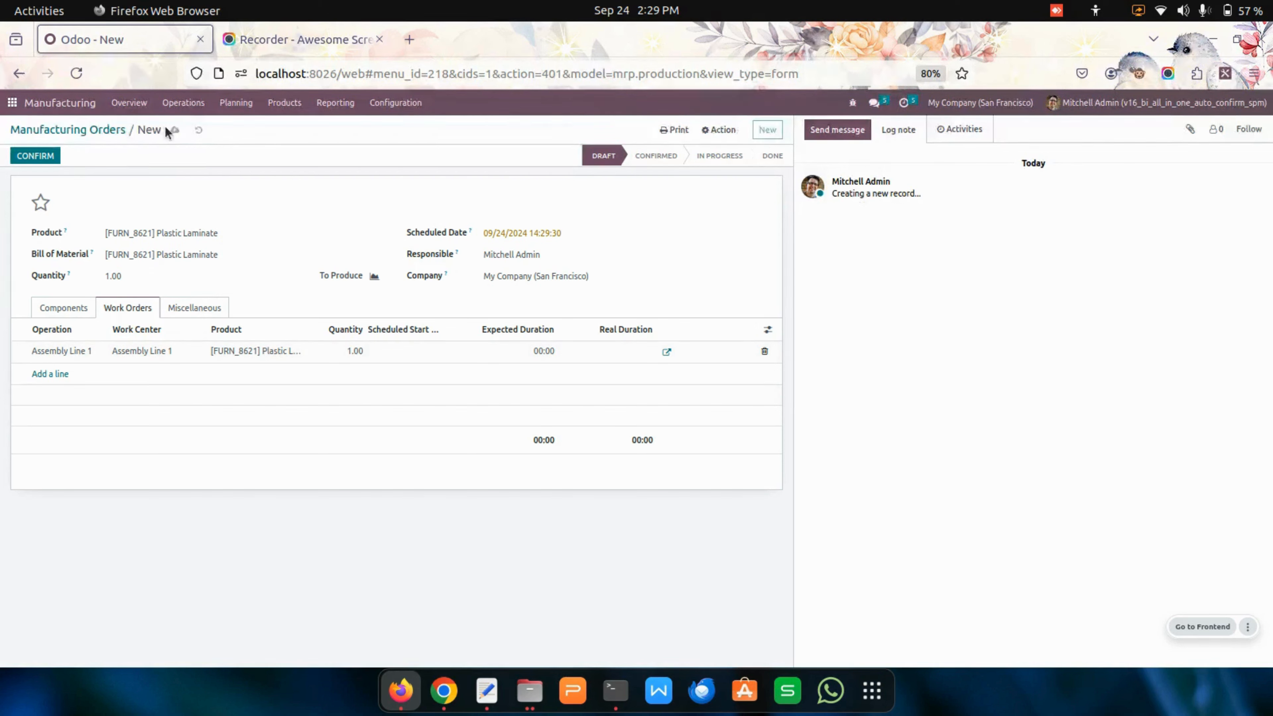
Create and save another manufacturing order for the product [FURN_7800] Desk Combination
click(76, 132)
click(26, 150)
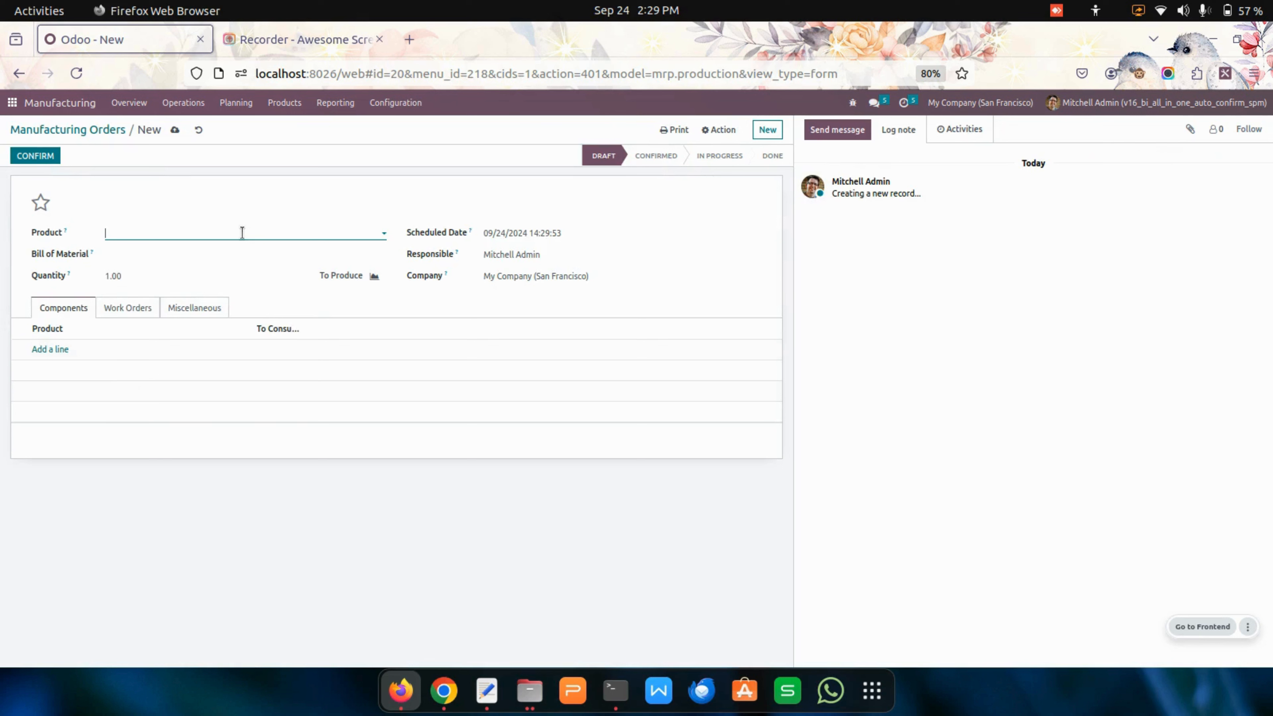
click(242, 232)
text(desc com)
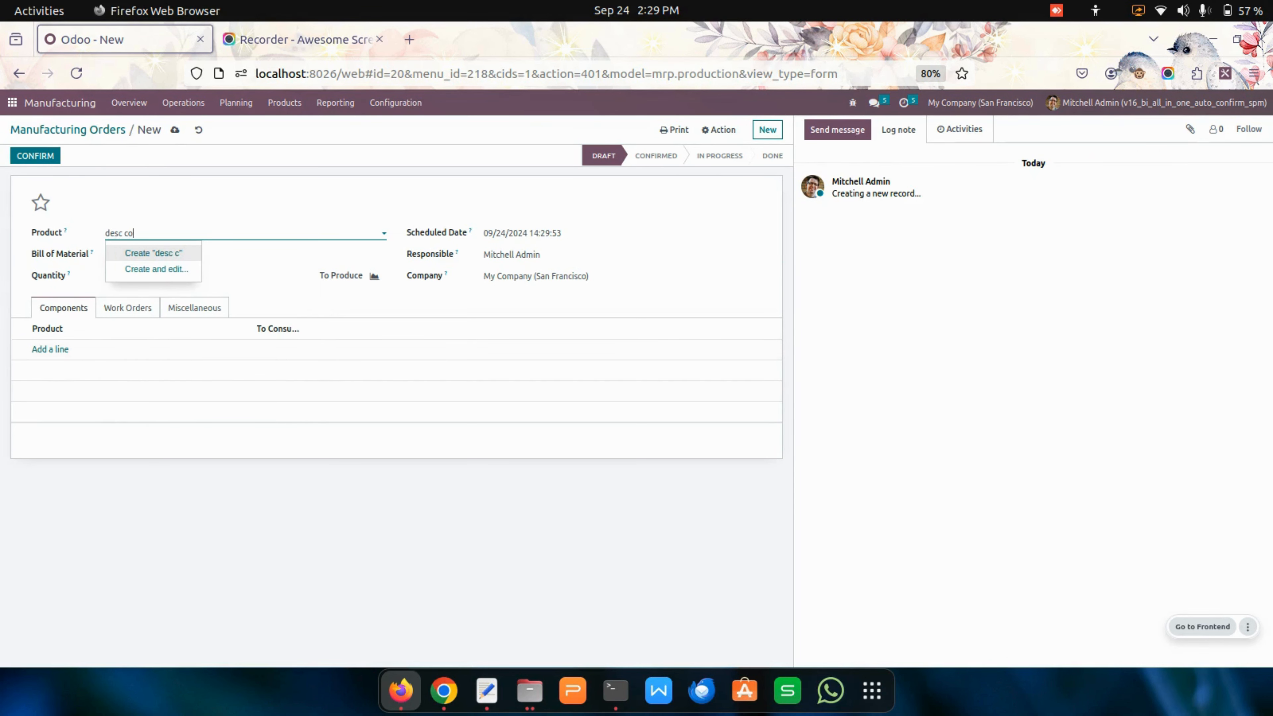
key(BackSpace)
text(k c)
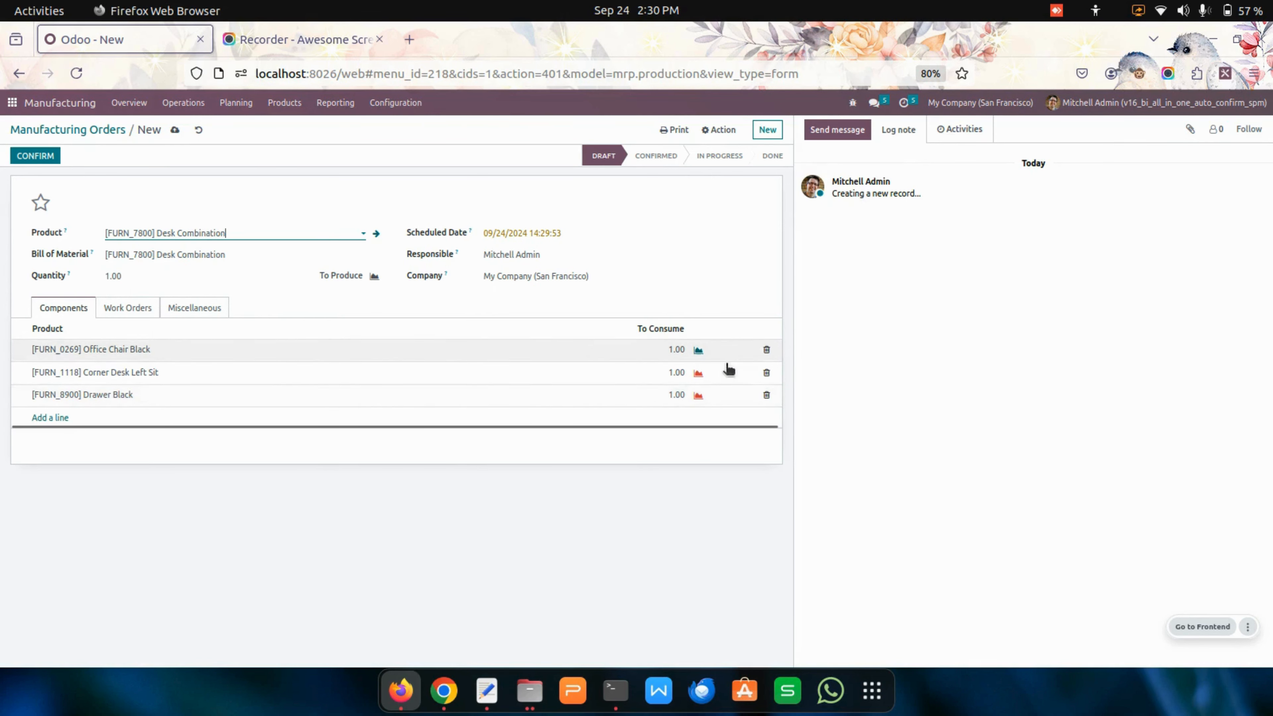
click(175, 131)
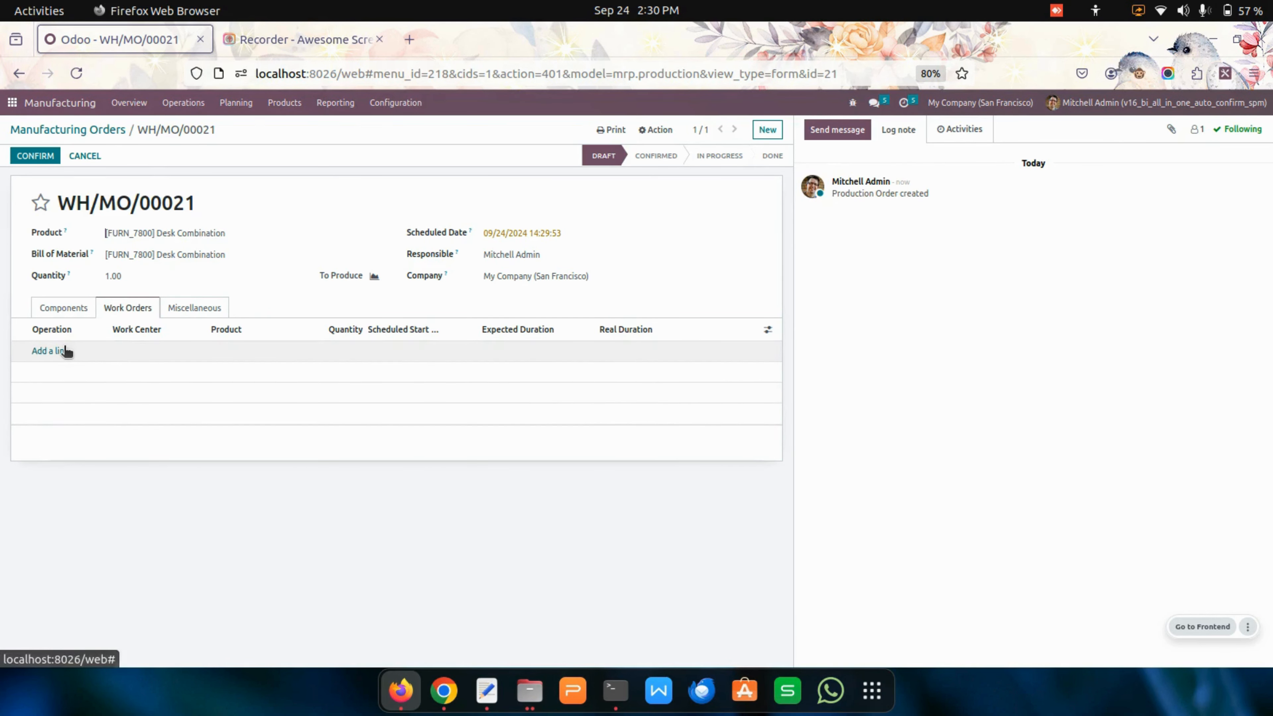
Add a work order named Assembly Line 1 at work center Assembly Line 1 to the new Desk Combination order and save
click(60, 351)
click(143, 348)
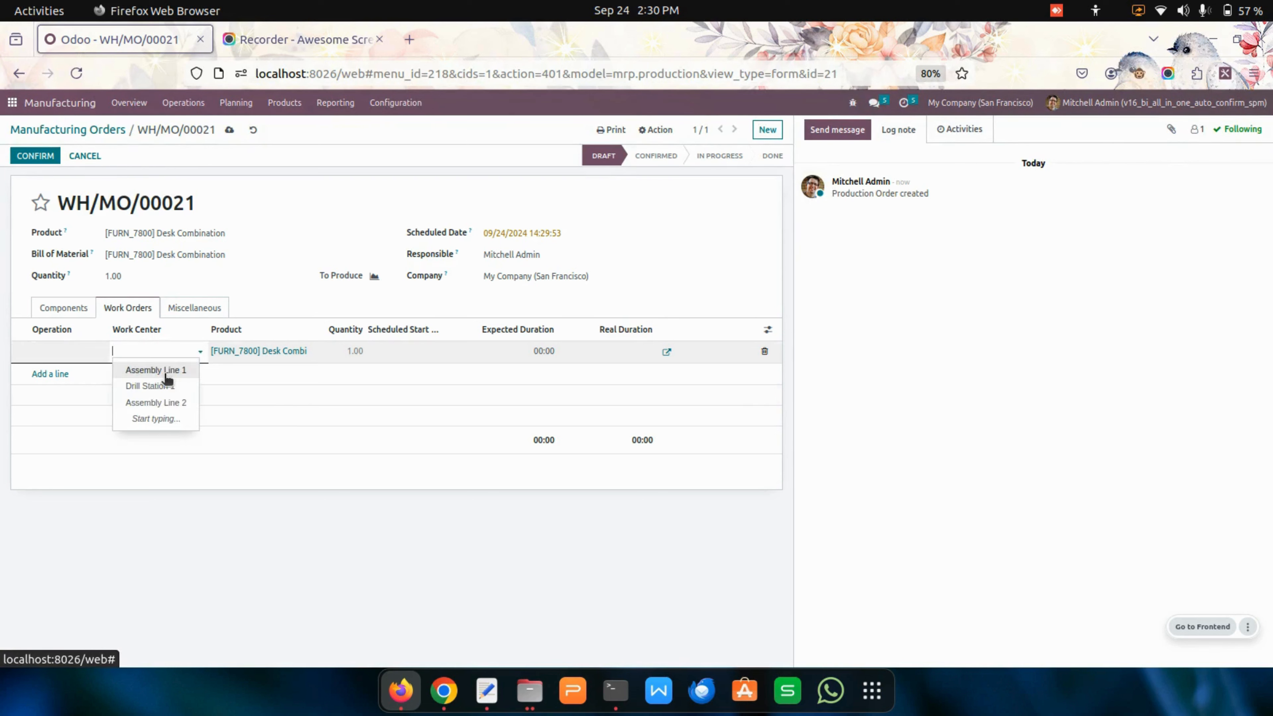
click(156, 371)
key(ctrl+c)
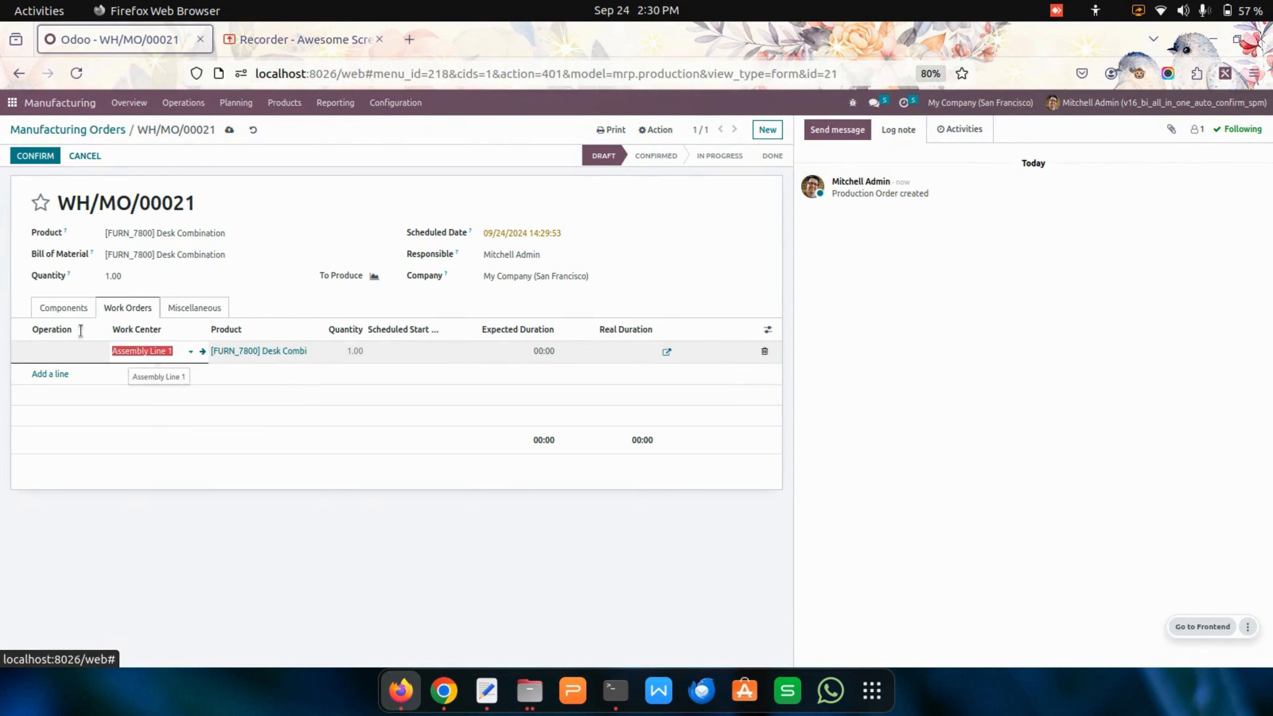
click(64, 349)
key(ctrl+v)
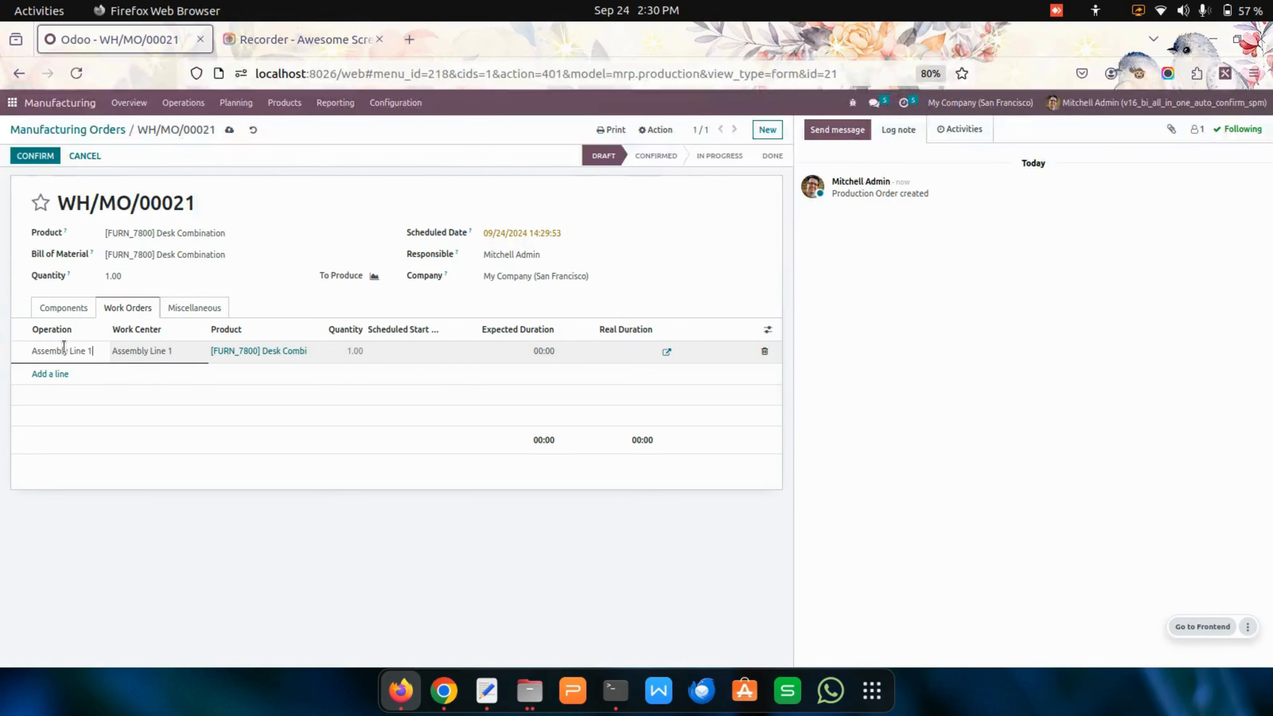
click(232, 131)
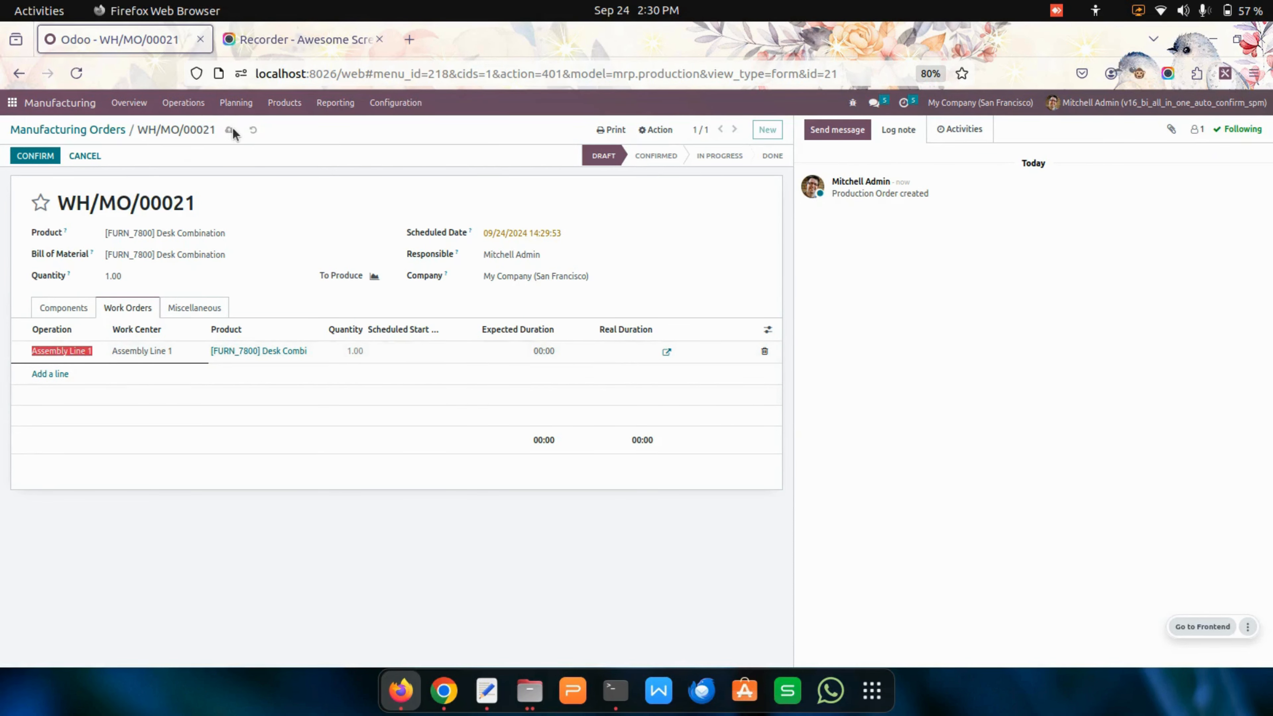
In the newest draft Desk Combination order, set To Consume to 0 for Drawer Black and Corner Desk Left Sit, save, and return to the order list
click(116, 132)
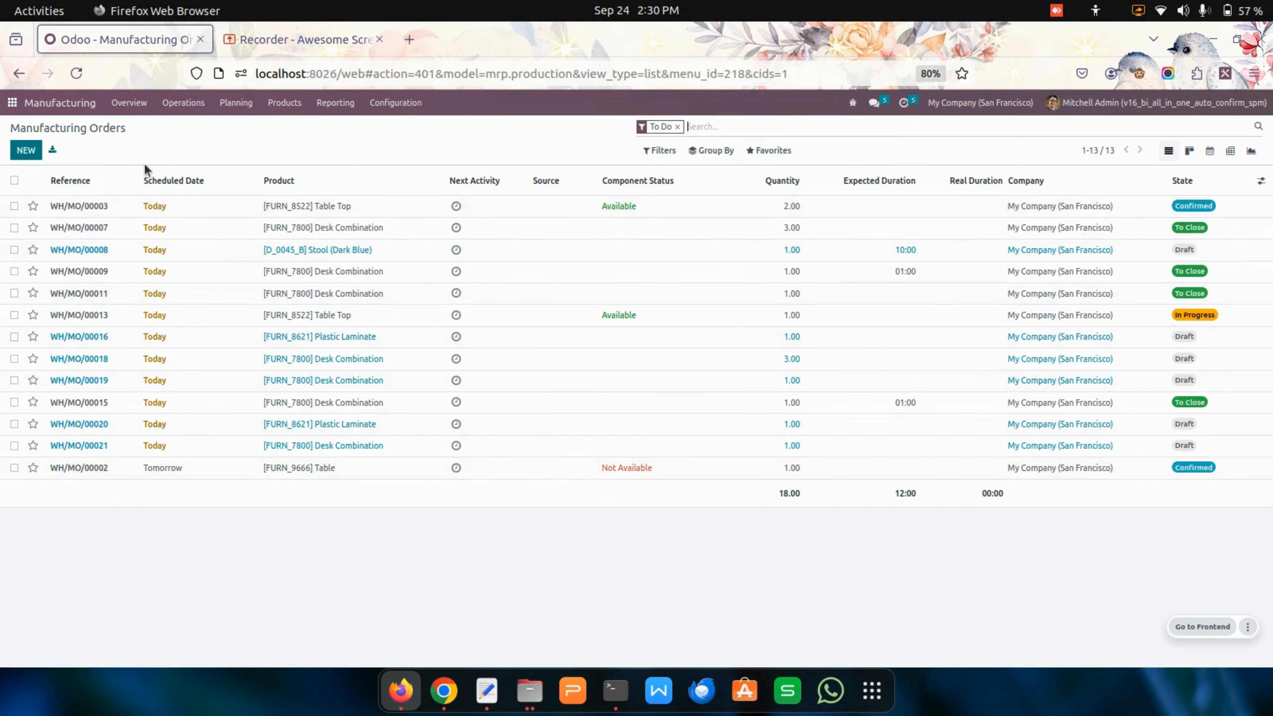
click(333, 227)
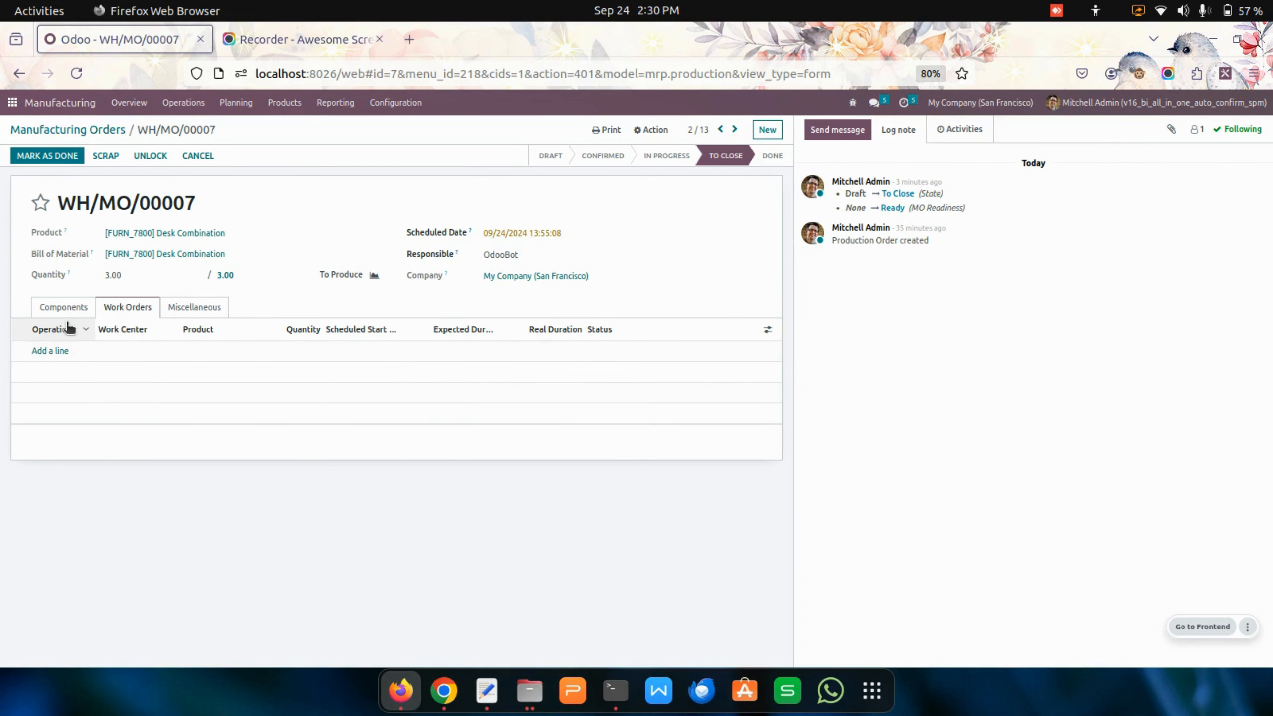
click(94, 129)
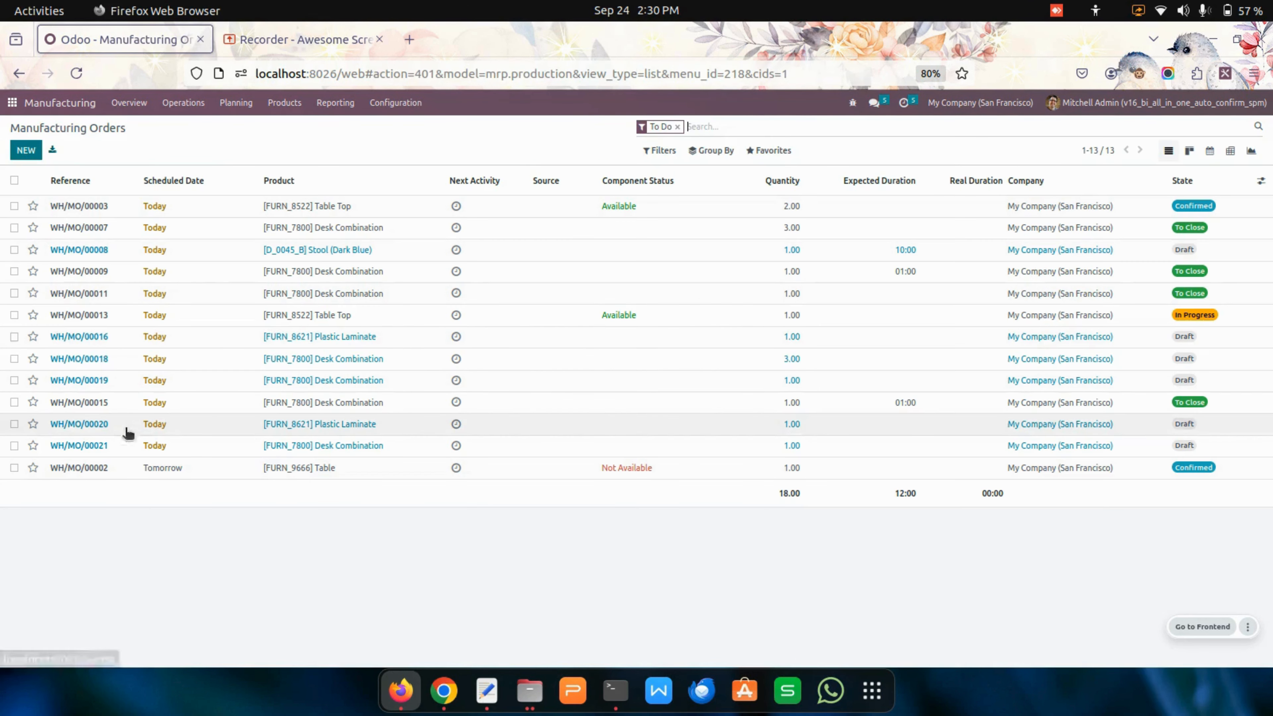
click(145, 445)
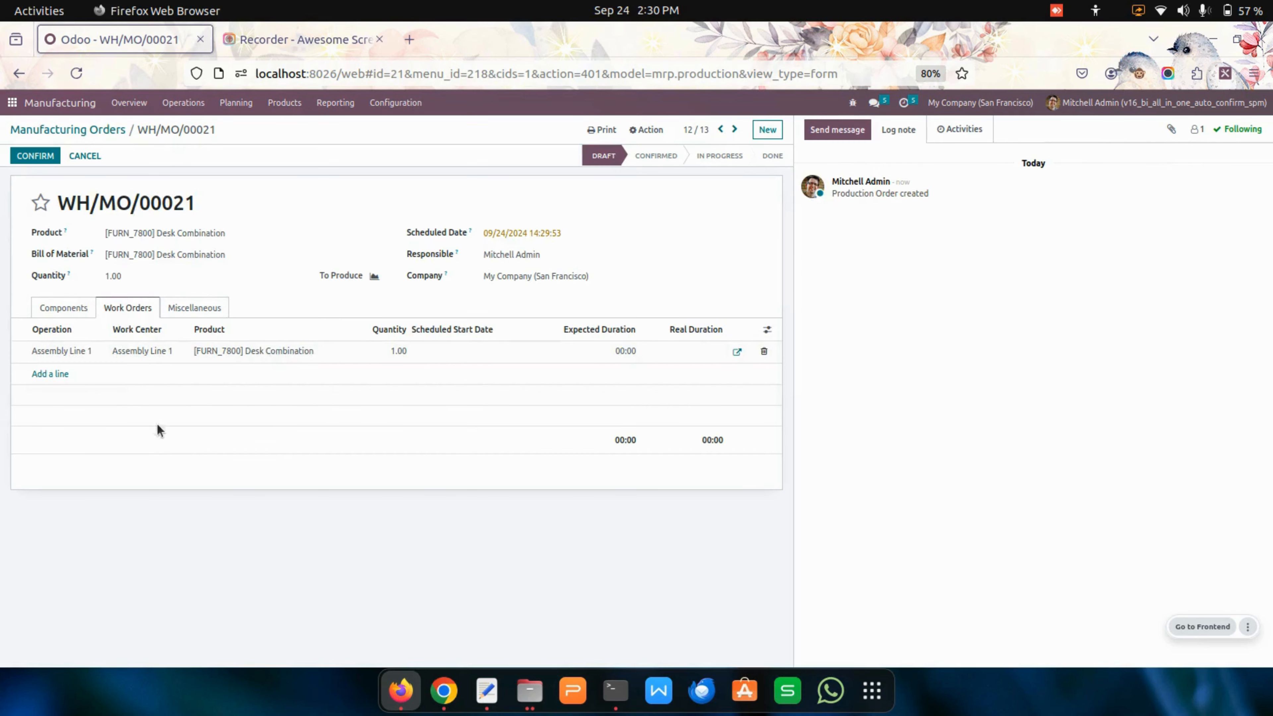
click(73, 312)
click(678, 394)
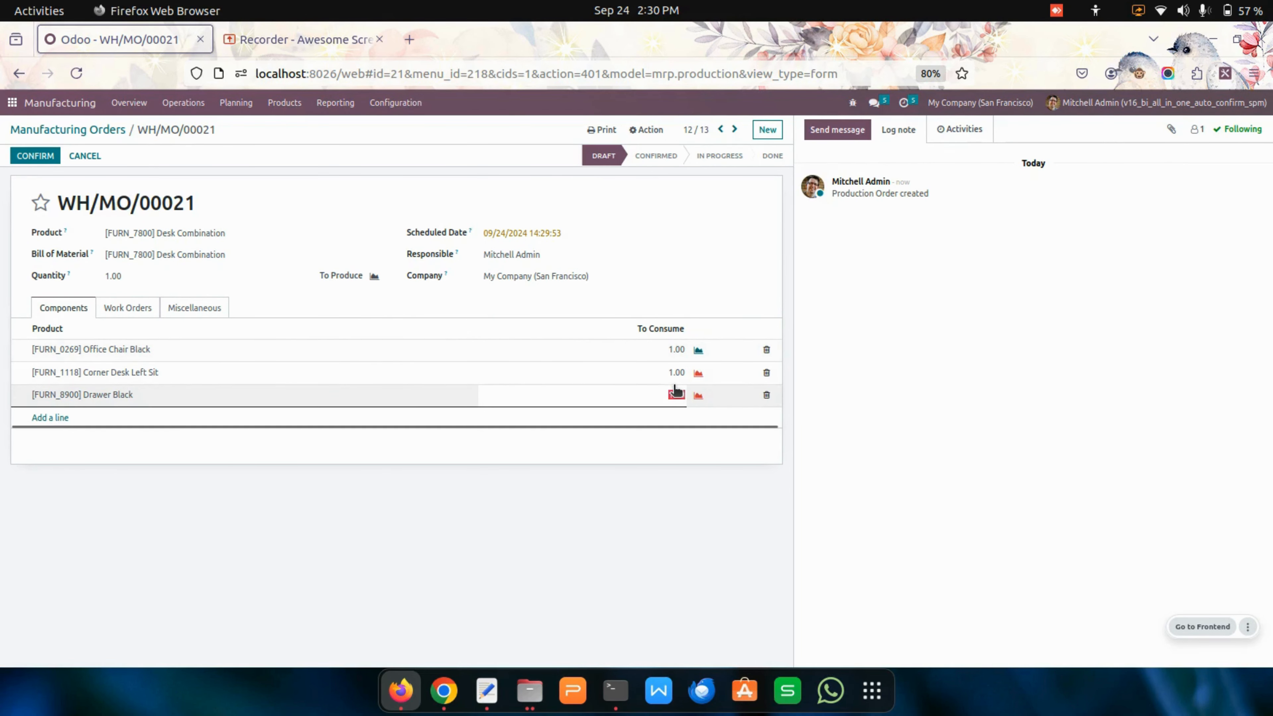
text(0)
click(678, 372)
text(0)
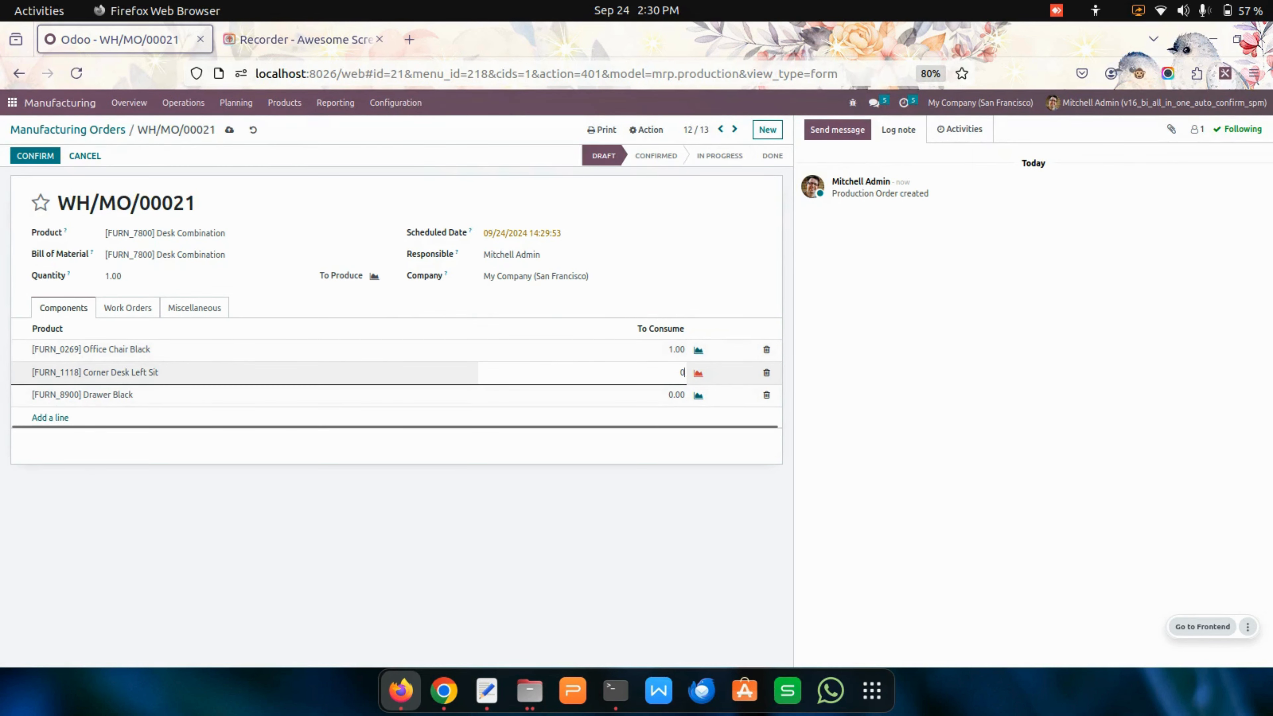
click(230, 130)
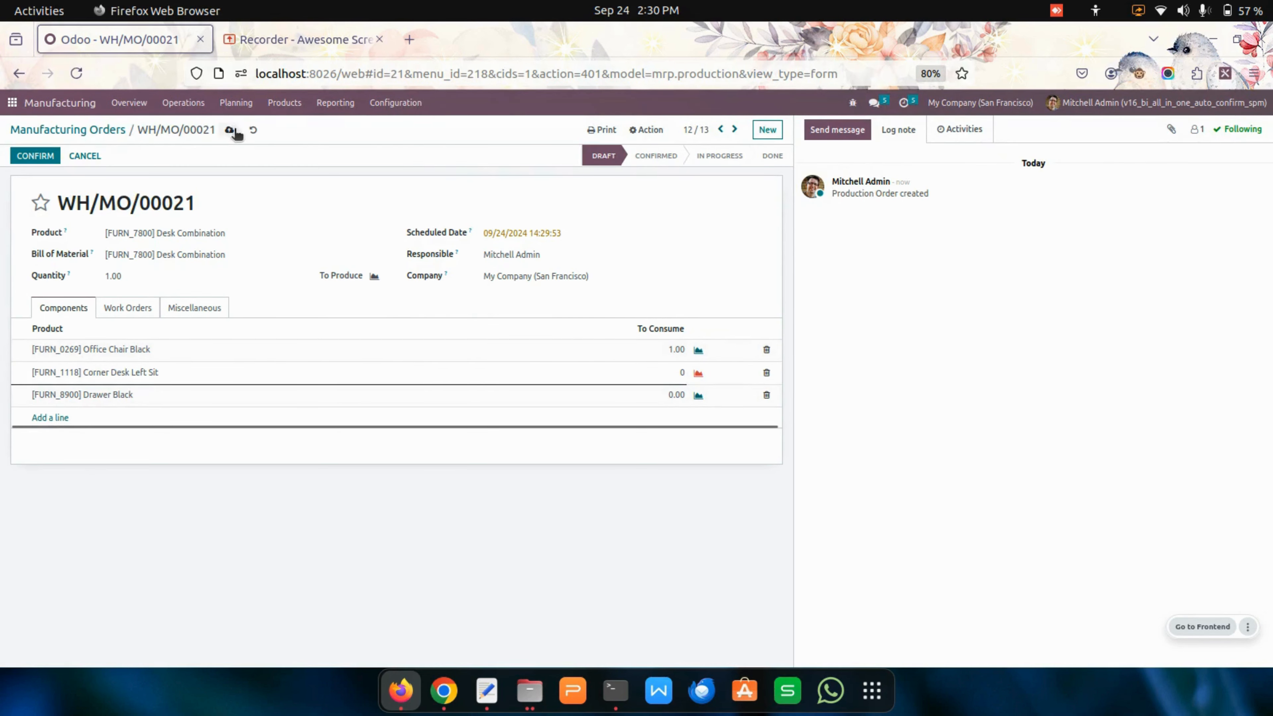
click(93, 131)
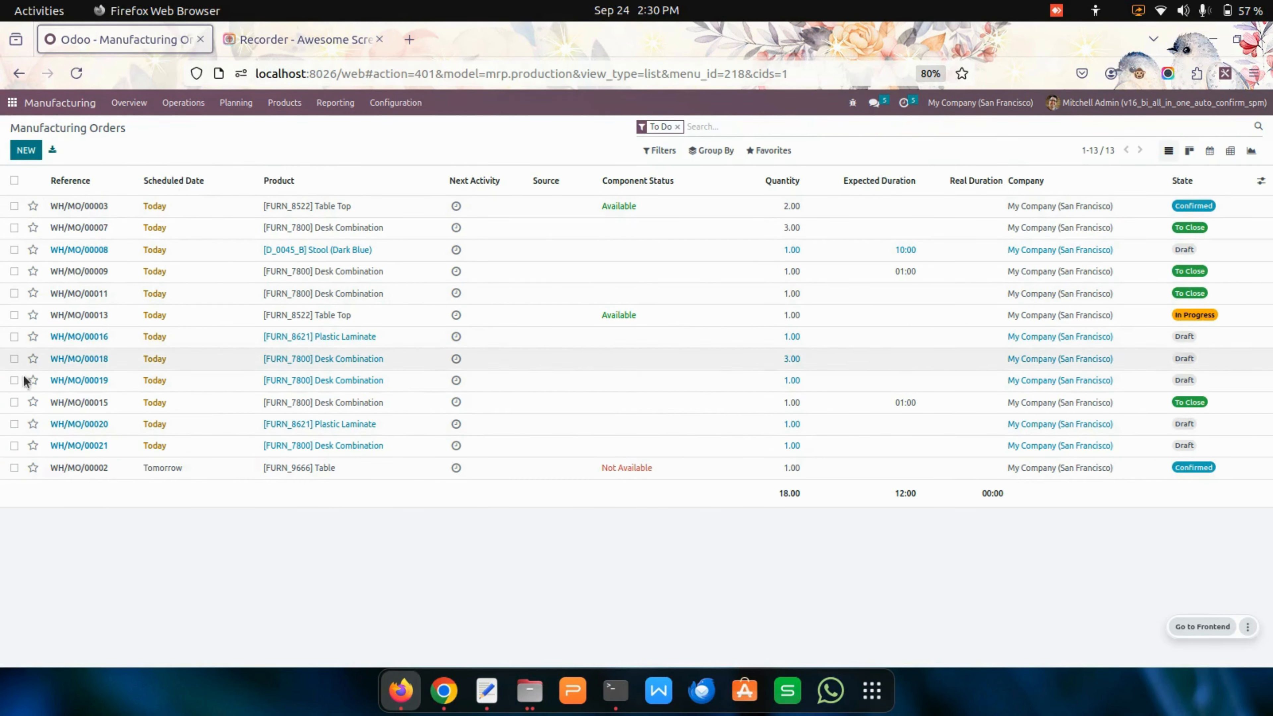
Try to auto-confirm the newest draft Plastic Laminate order using the Available Quantity option
click(15, 424)
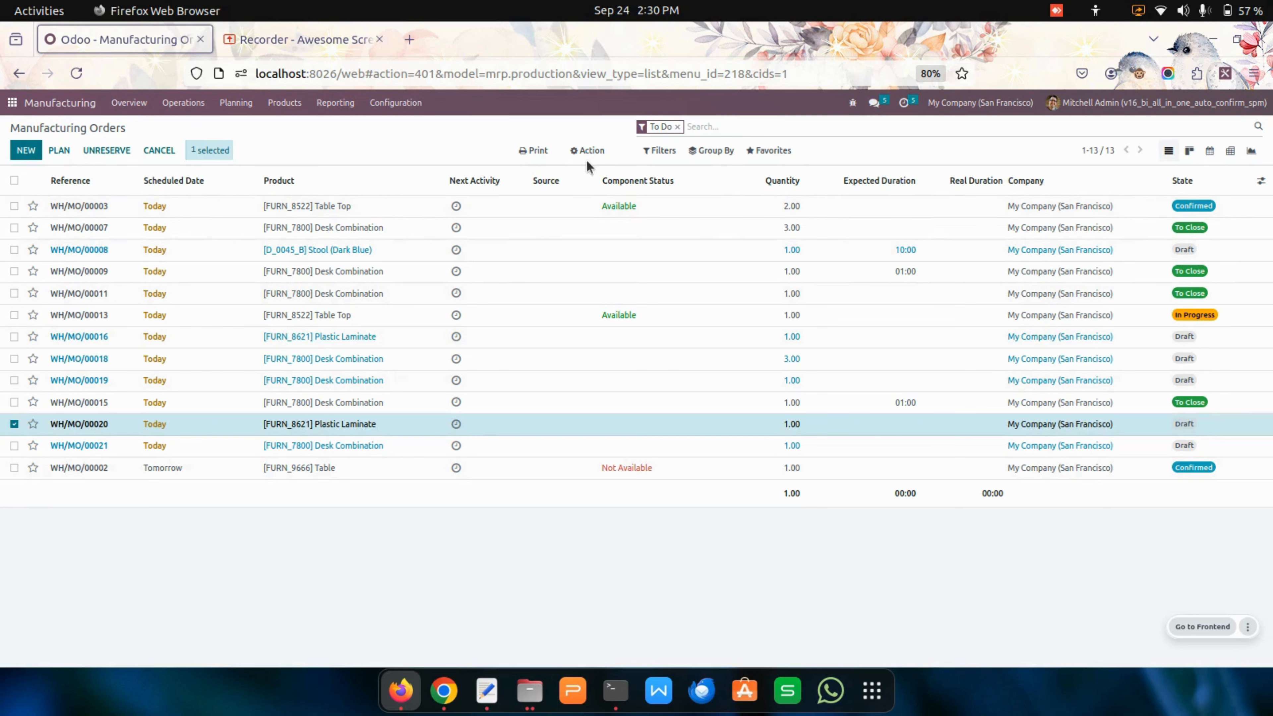
click(596, 153)
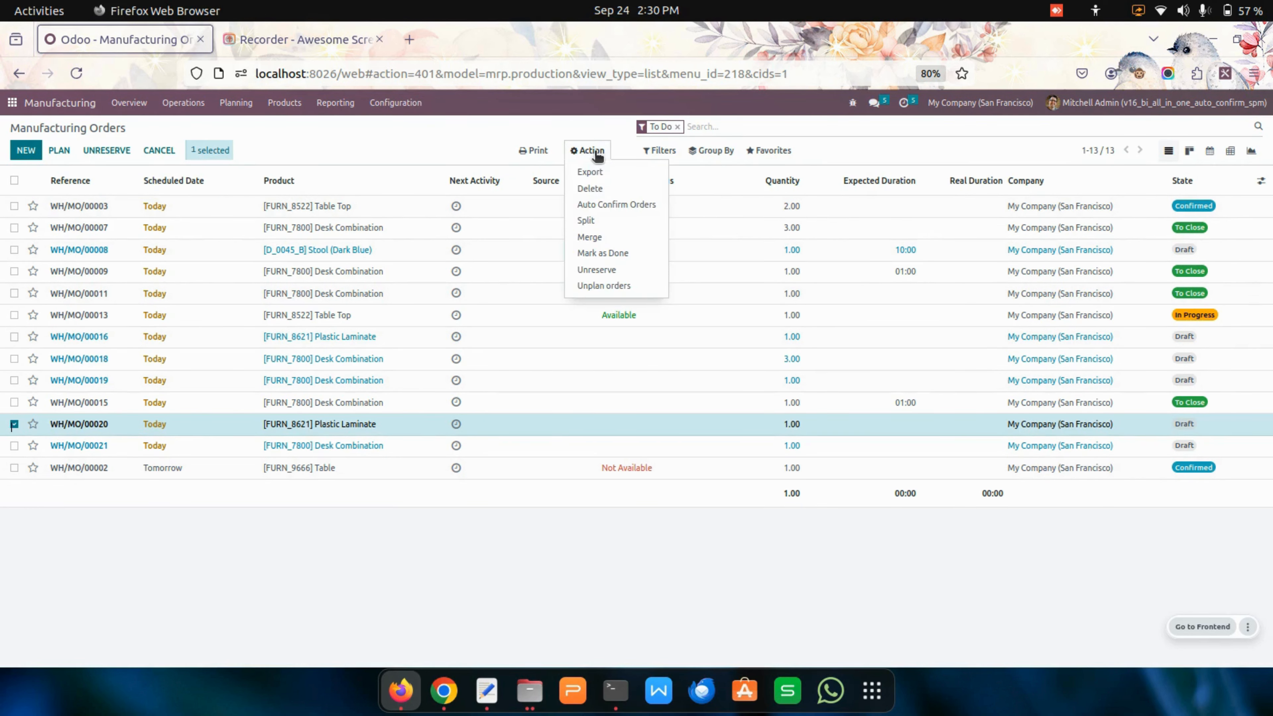
click(617, 205)
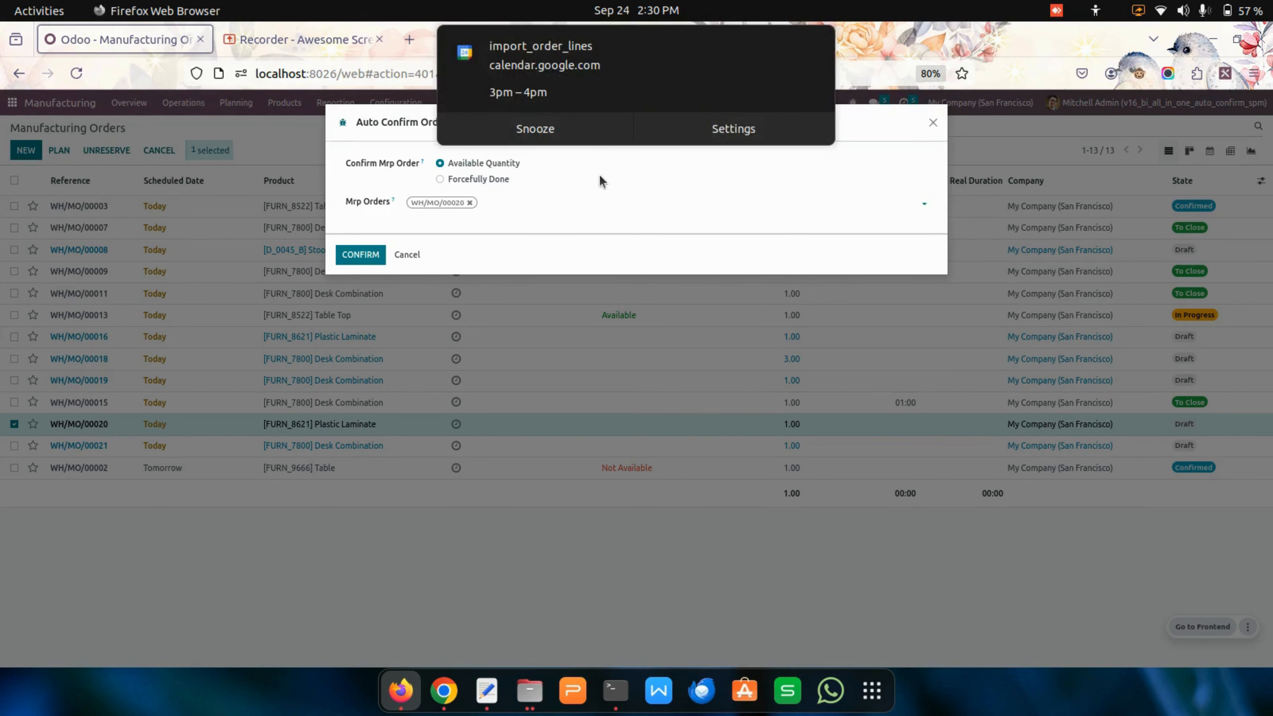
click(821, 45)
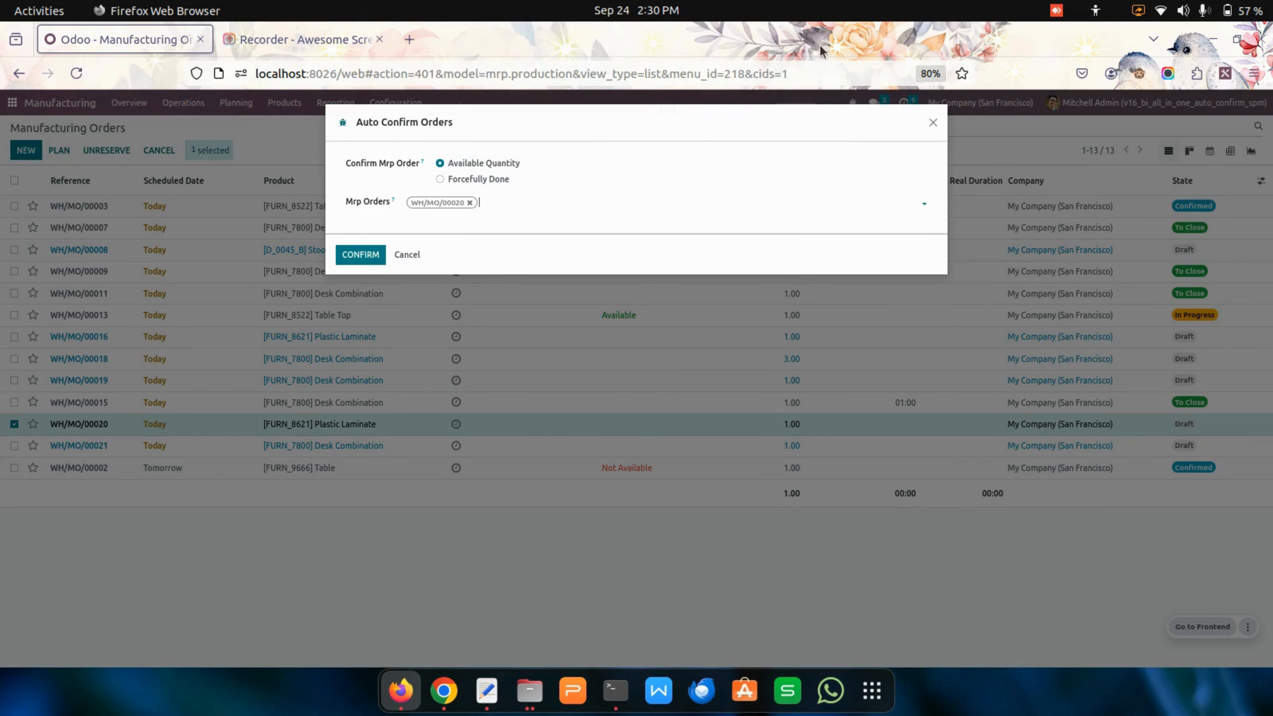
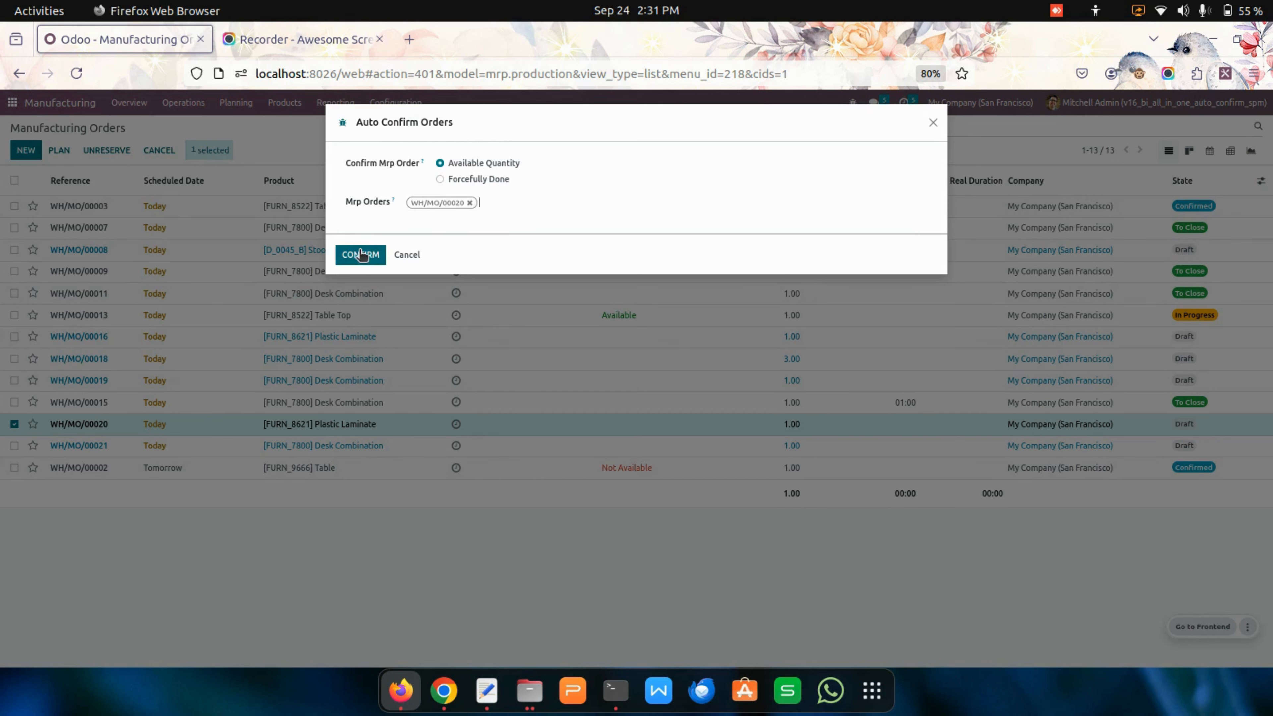
click(361, 255)
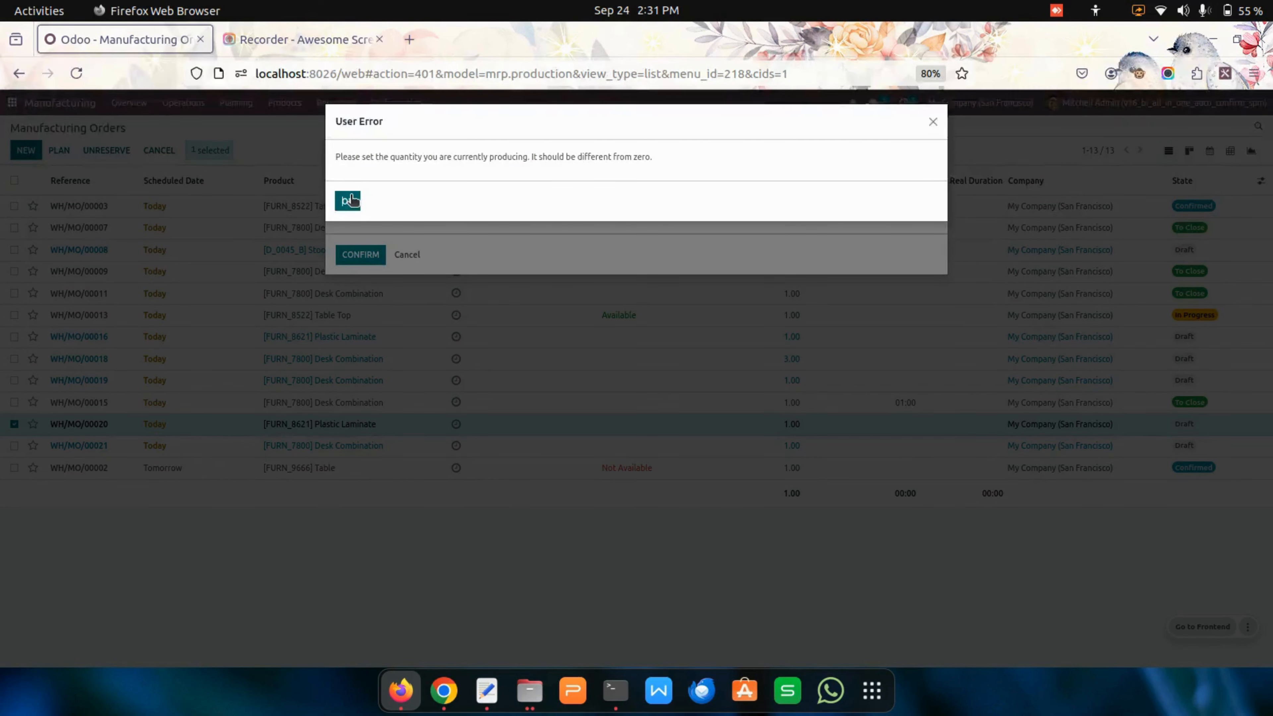
click(350, 199)
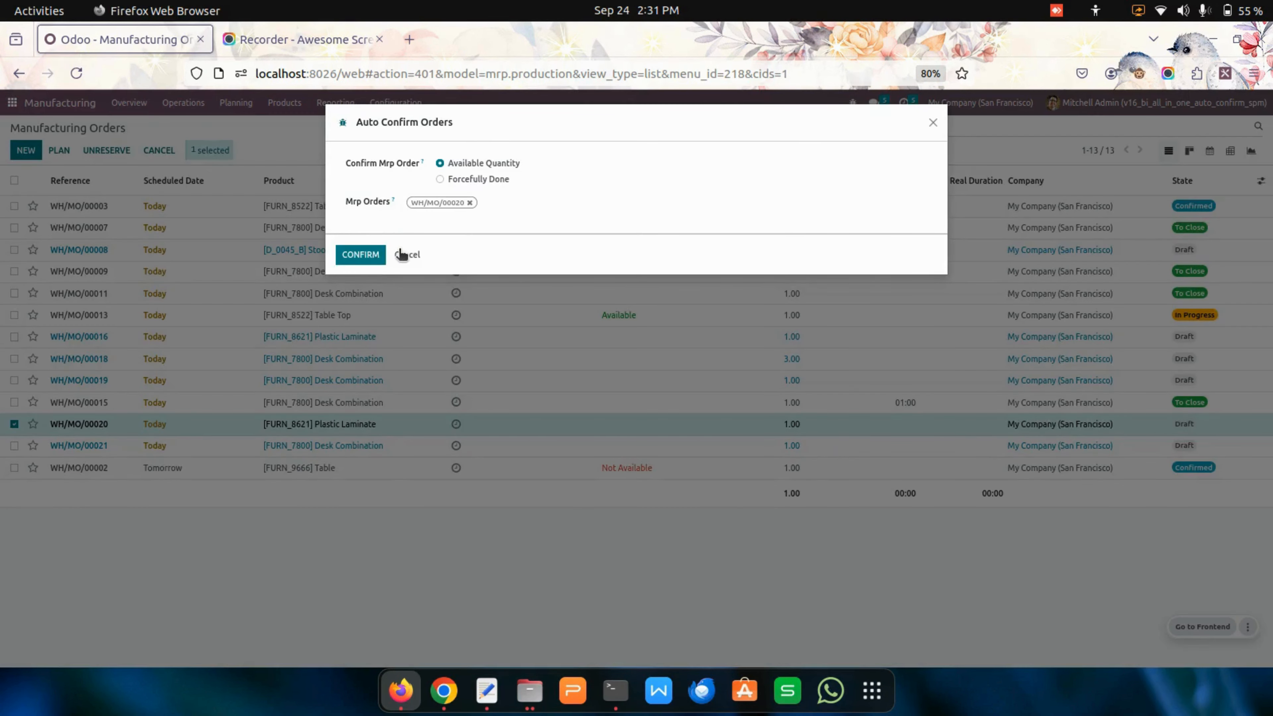
Cancel the auto-confirmation and open the newest draft Plastic Laminate order, WH/MO/00020
click(407, 254)
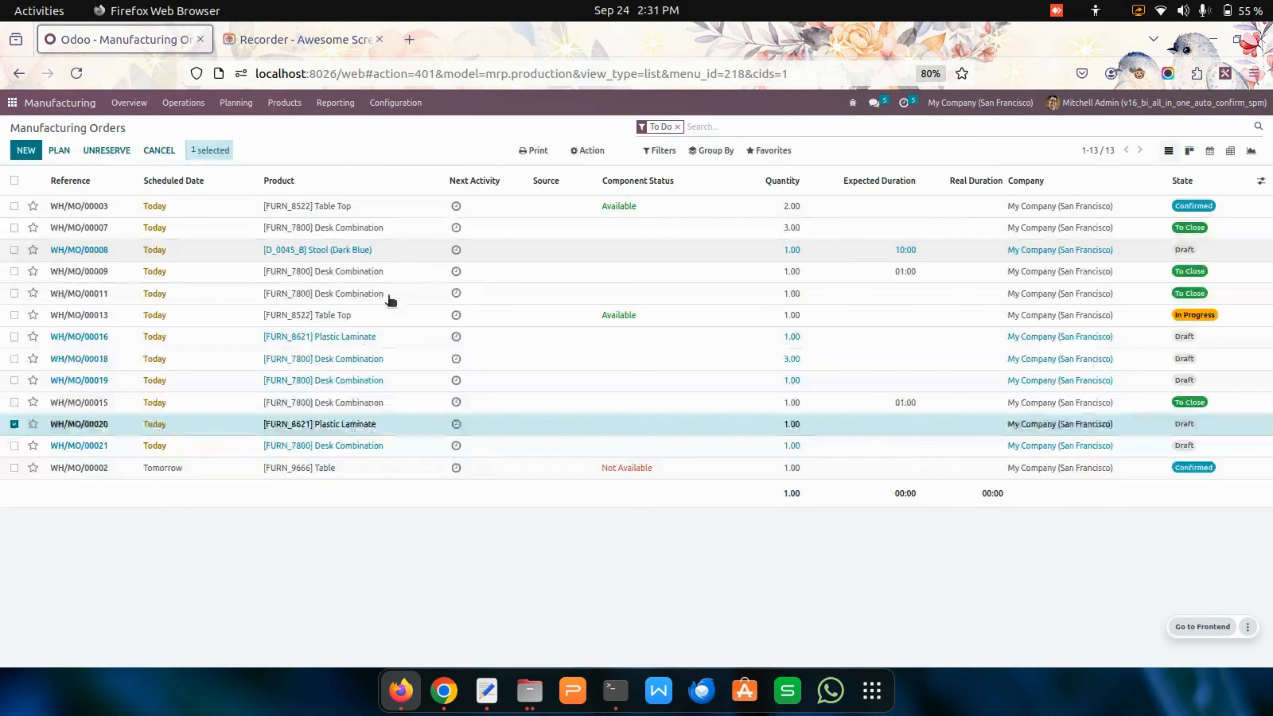
click(384, 425)
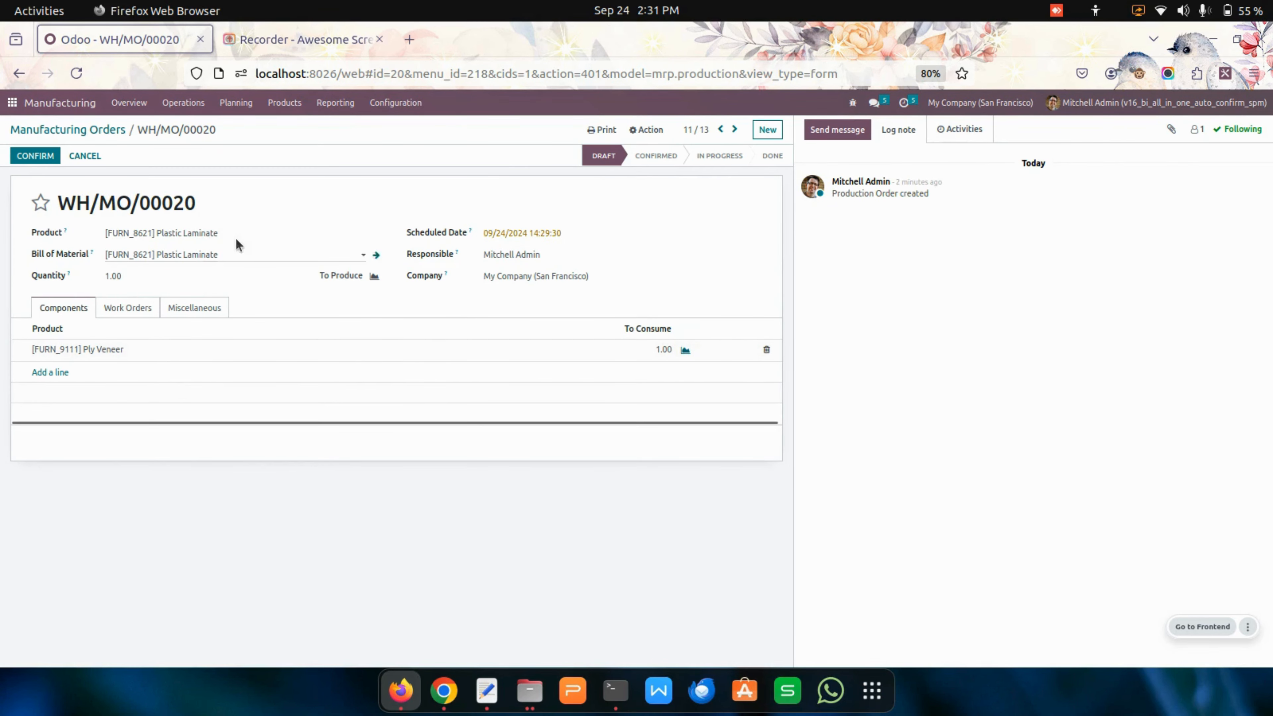
click(227, 254)
click(246, 234)
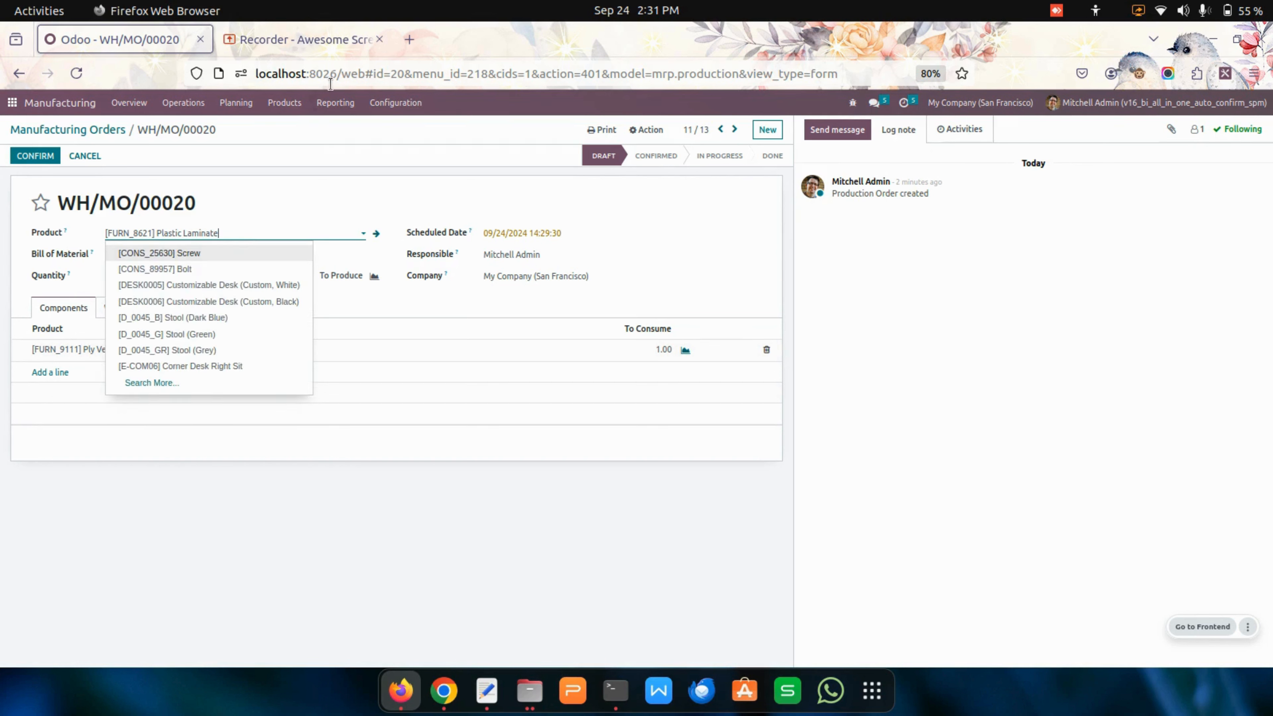
click(287, 199)
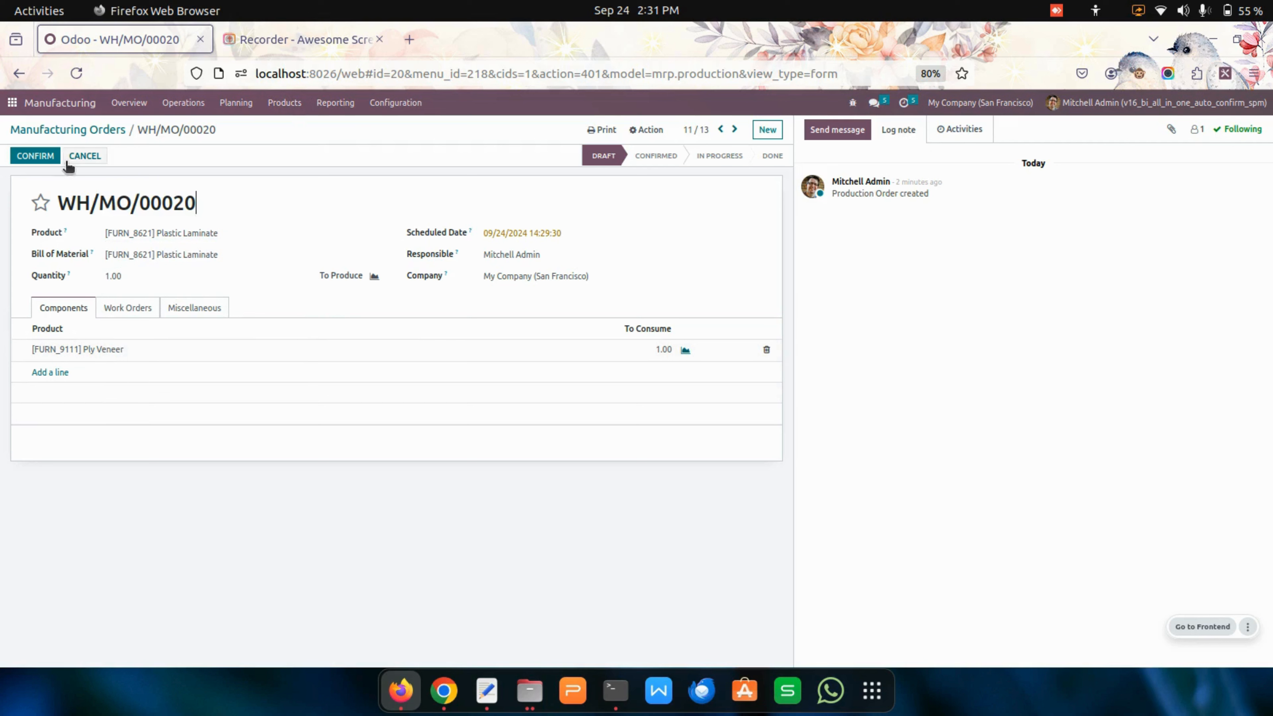
Confirm and plan the Plastic Laminate order, and mark it as done by applying immediate production
click(43, 156)
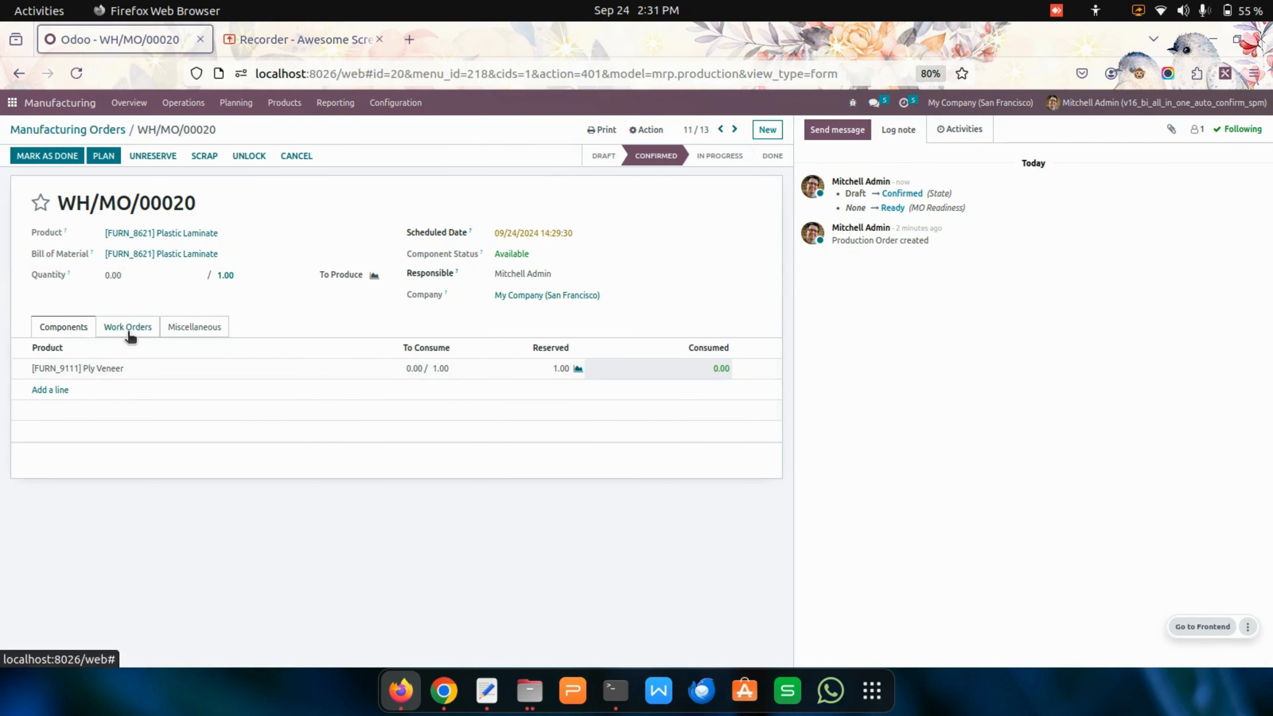
click(103, 156)
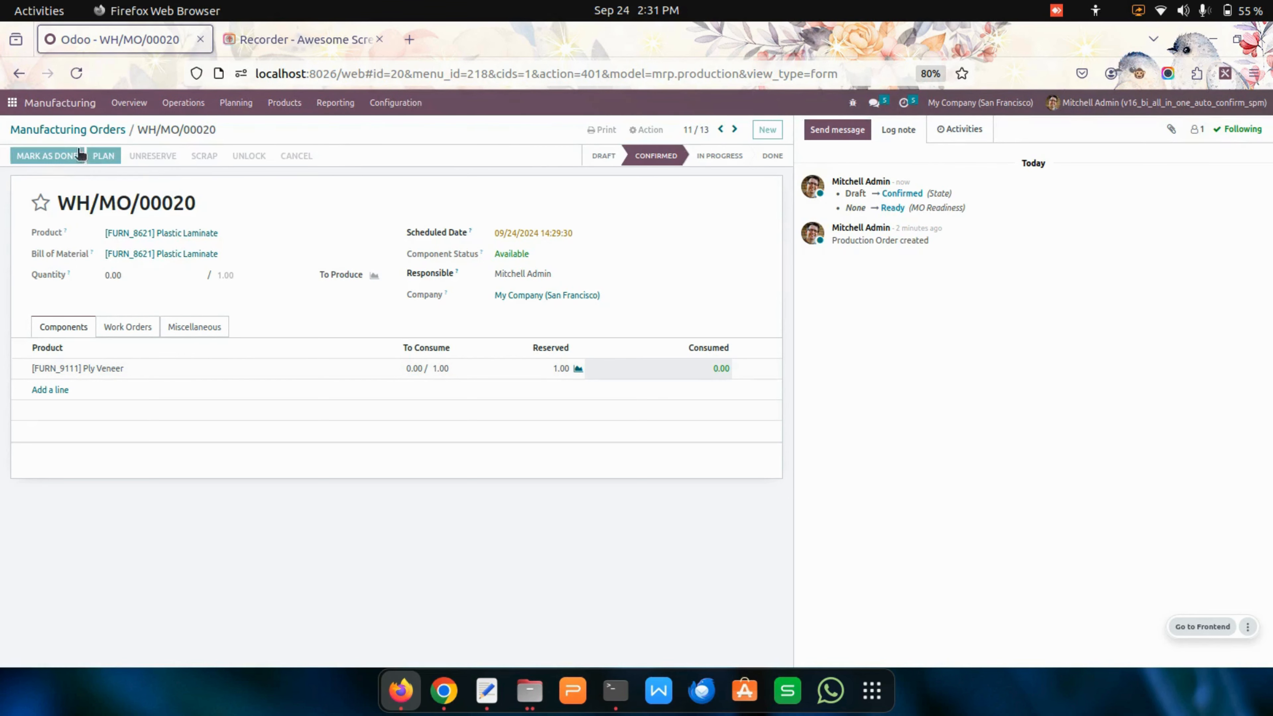
click(73, 157)
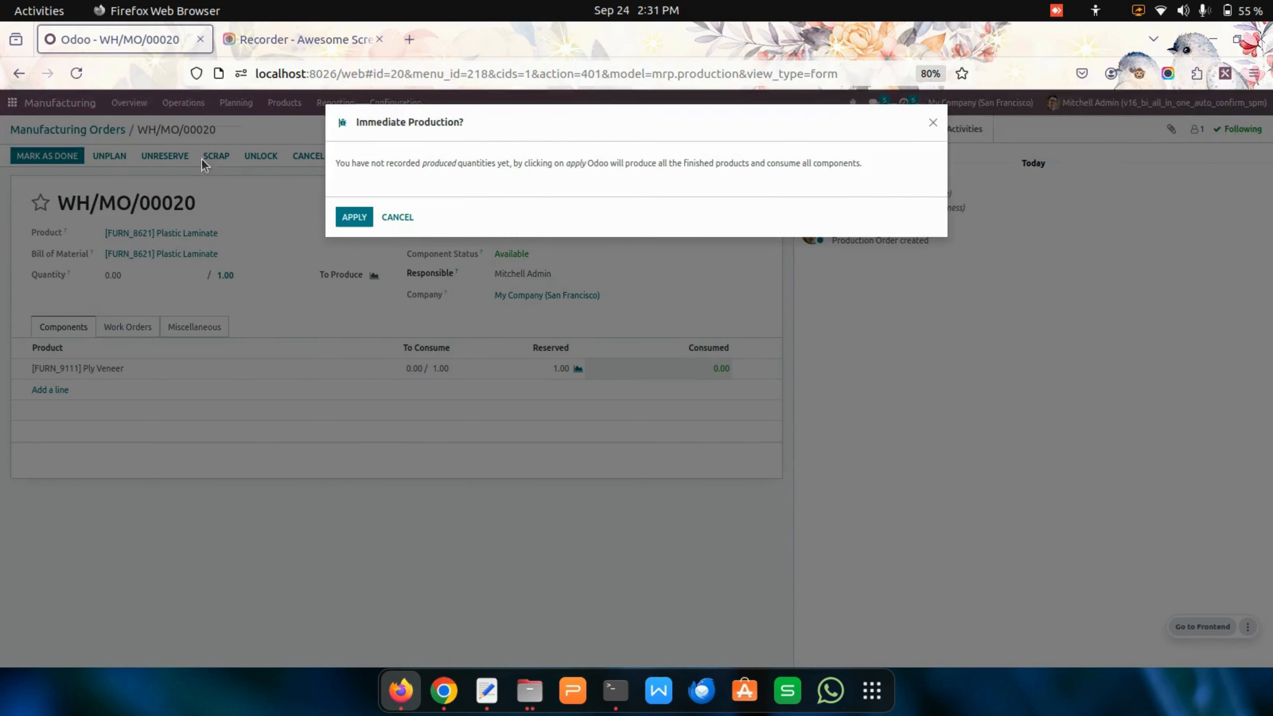
click(366, 214)
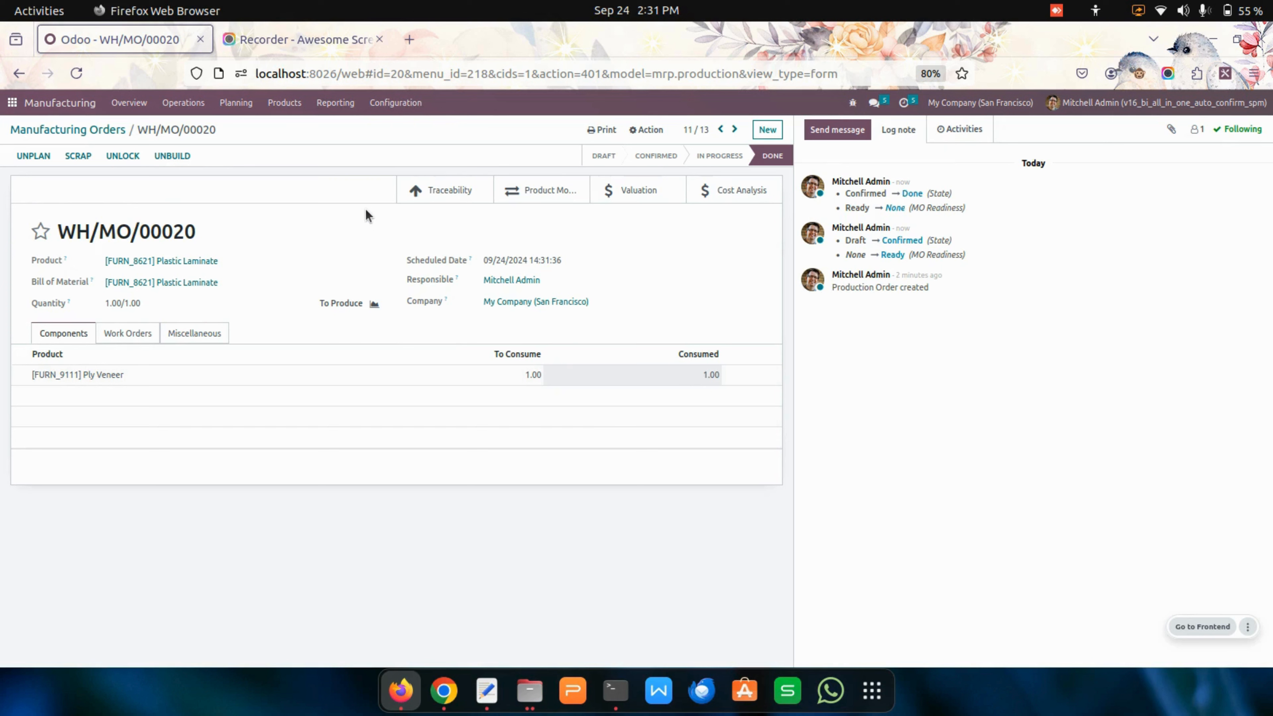
View the list of bills of materials and return to the manufacturing orders list
click(279, 102)
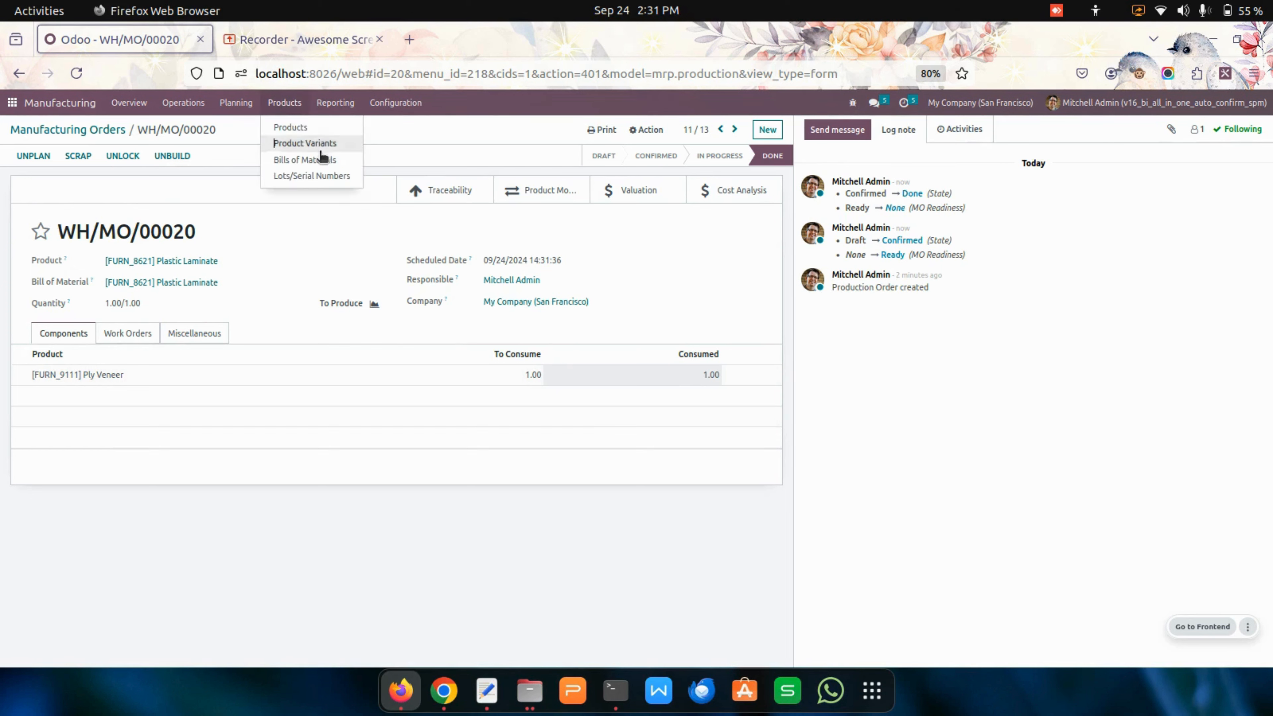
click(325, 160)
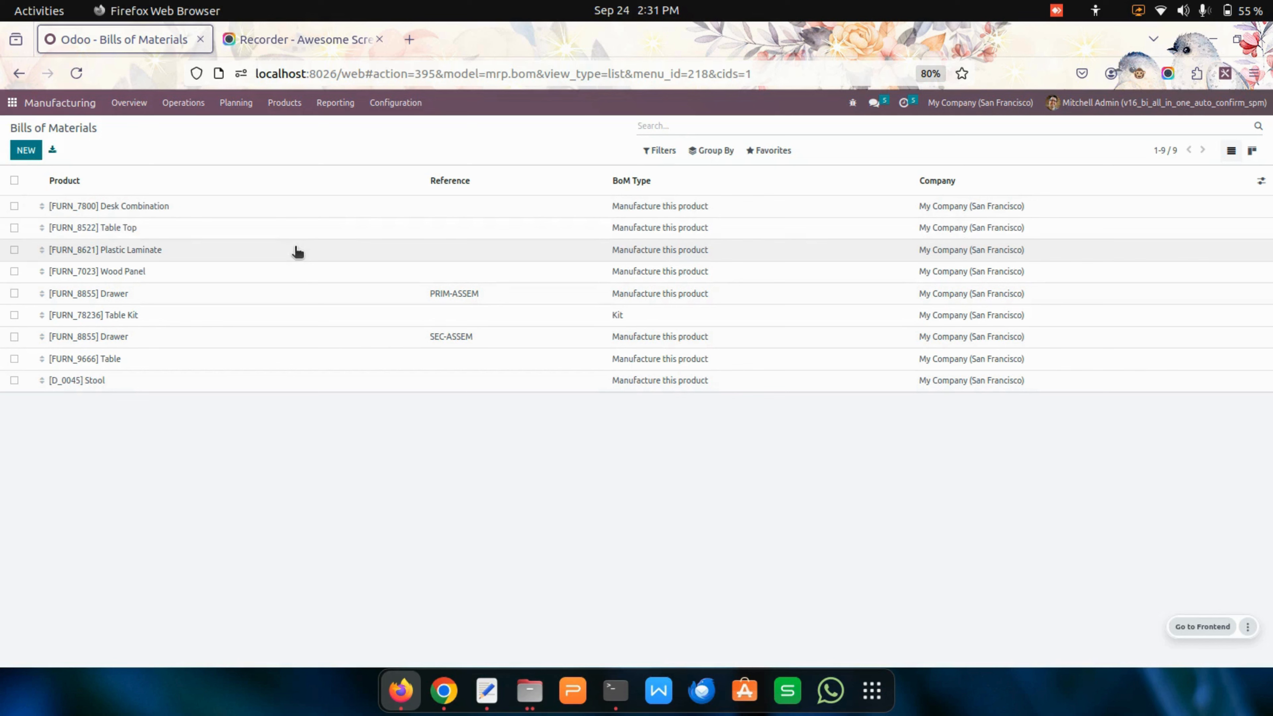
click(162, 98)
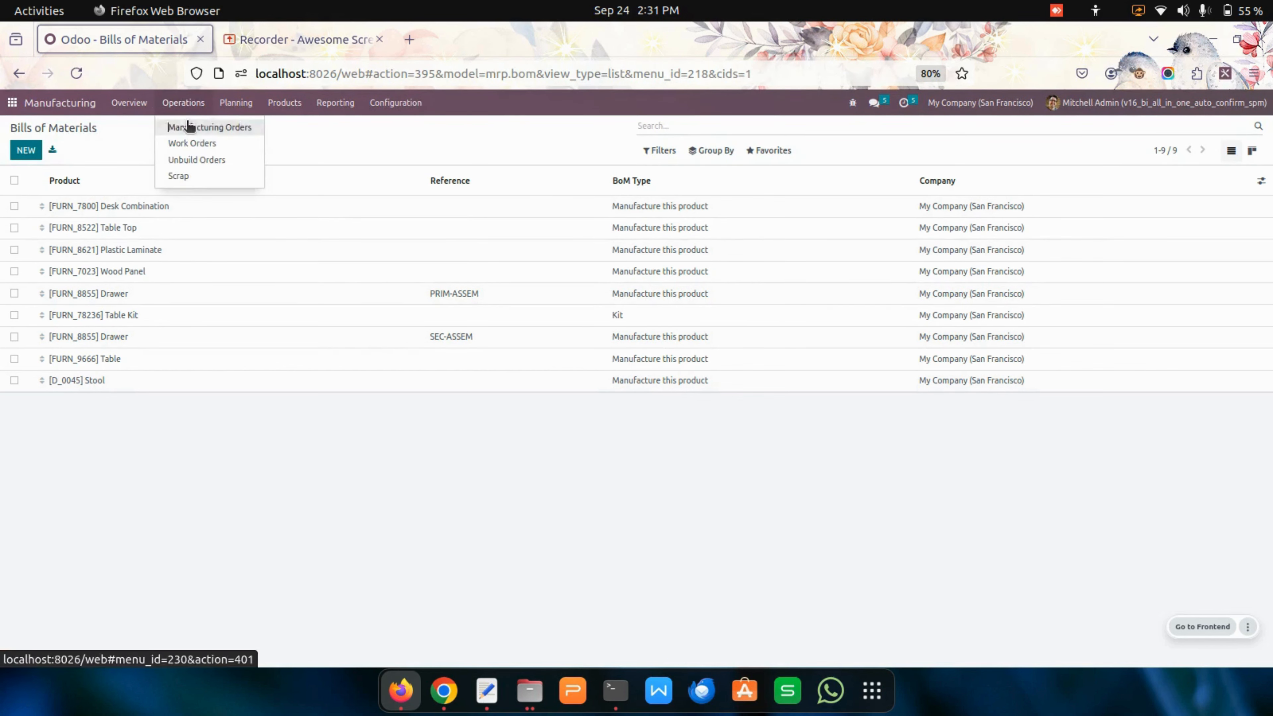
click(185, 128)
click(26, 150)
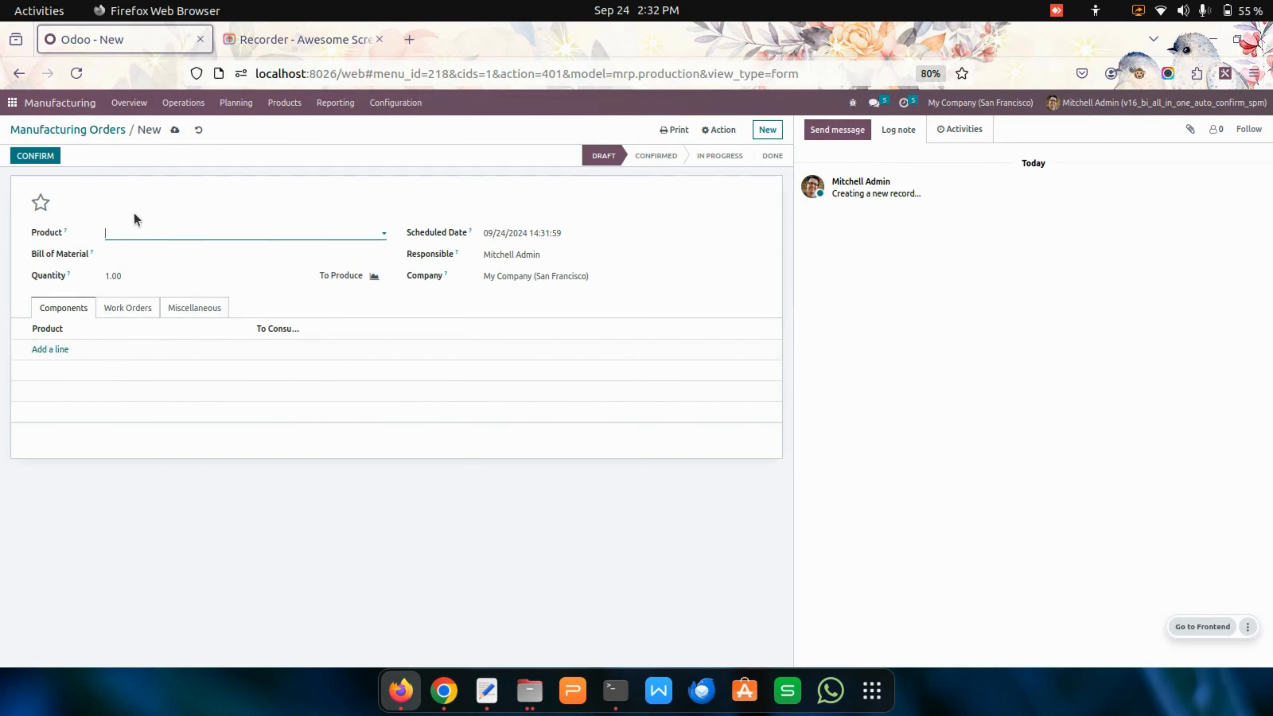
click(143, 234)
text(Assembly Line 1)
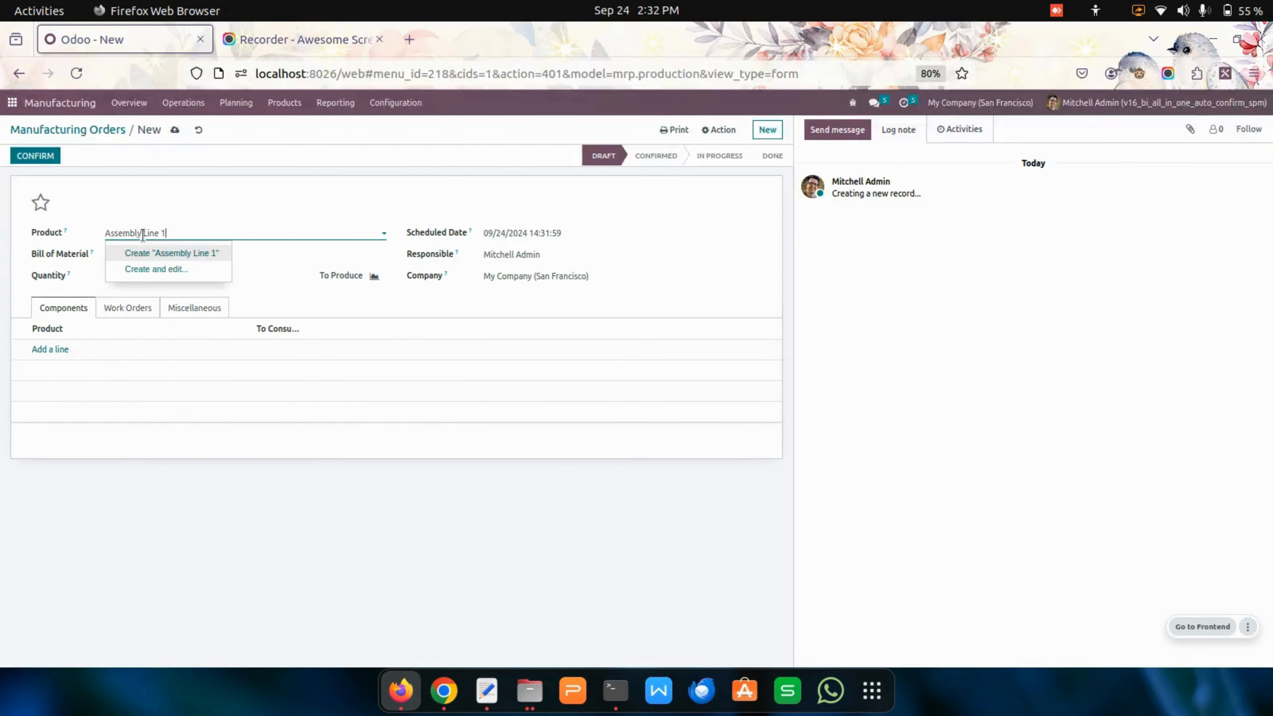
key(BackSpace)
key(BackSpace)
key(BackSpace)
key(BackSpace)
key(BackSpace)
key(BackSpace)
key(BackSpace)
key(BackSpace)
key(BackSpace)
key(BackSpace)
key(BackSpace)
key(BackSpace)
key(BackSpace)
key(BackSpace)
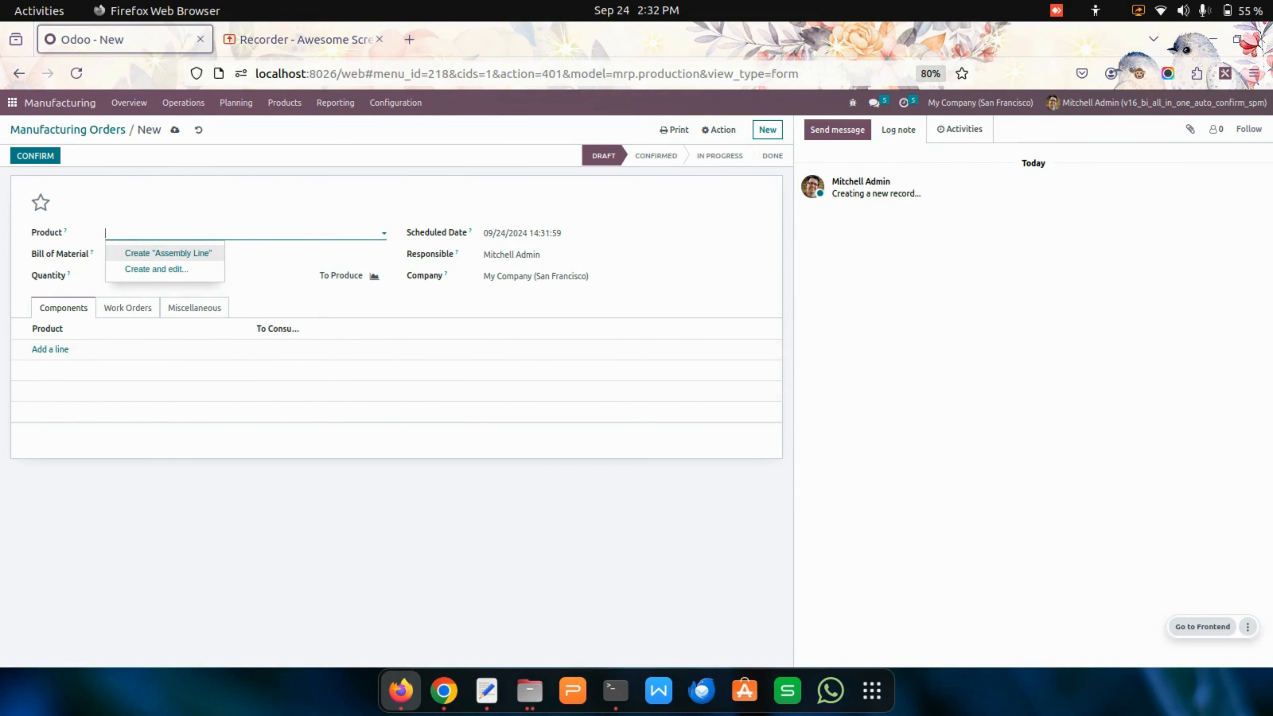
click(199, 129)
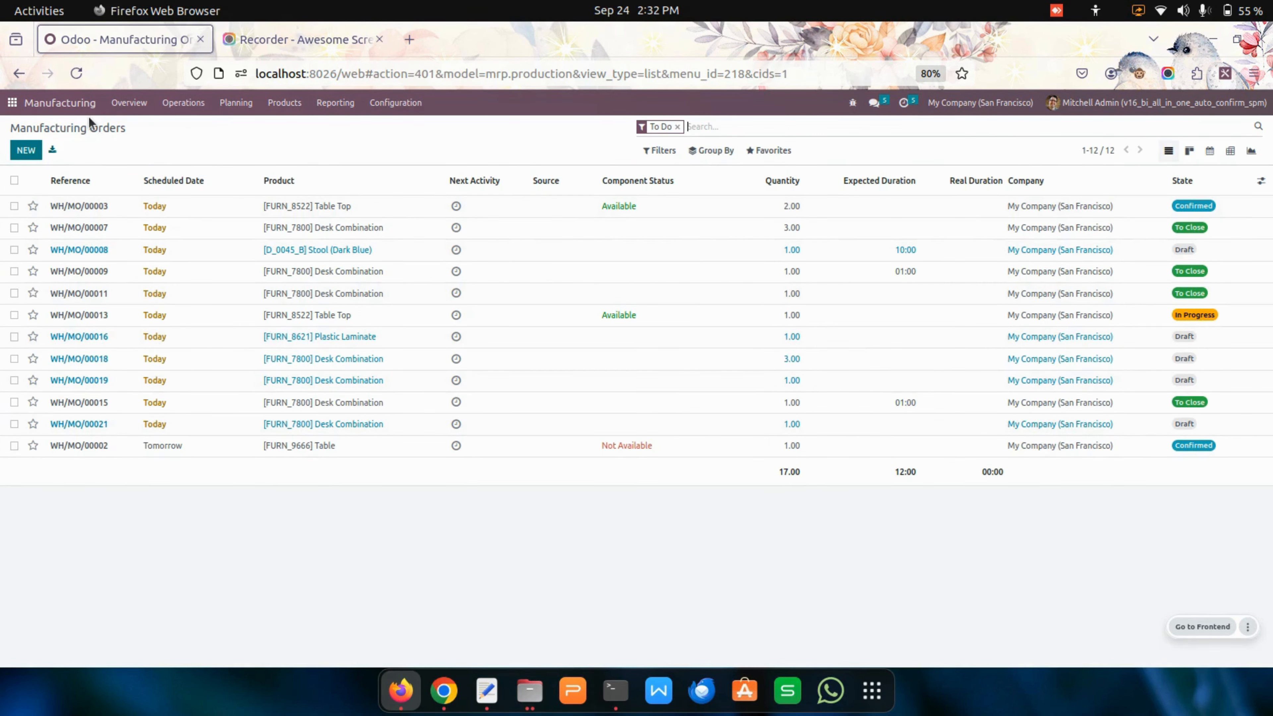
click(15, 101)
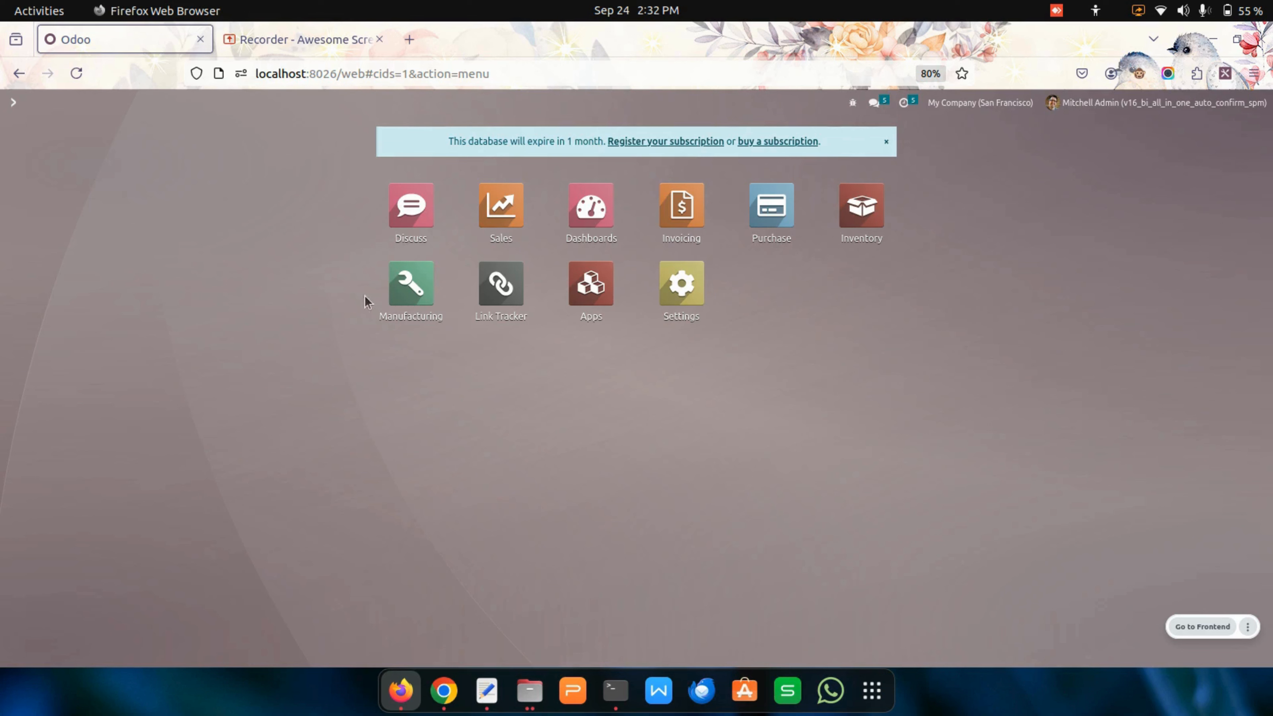
click(381, 312)
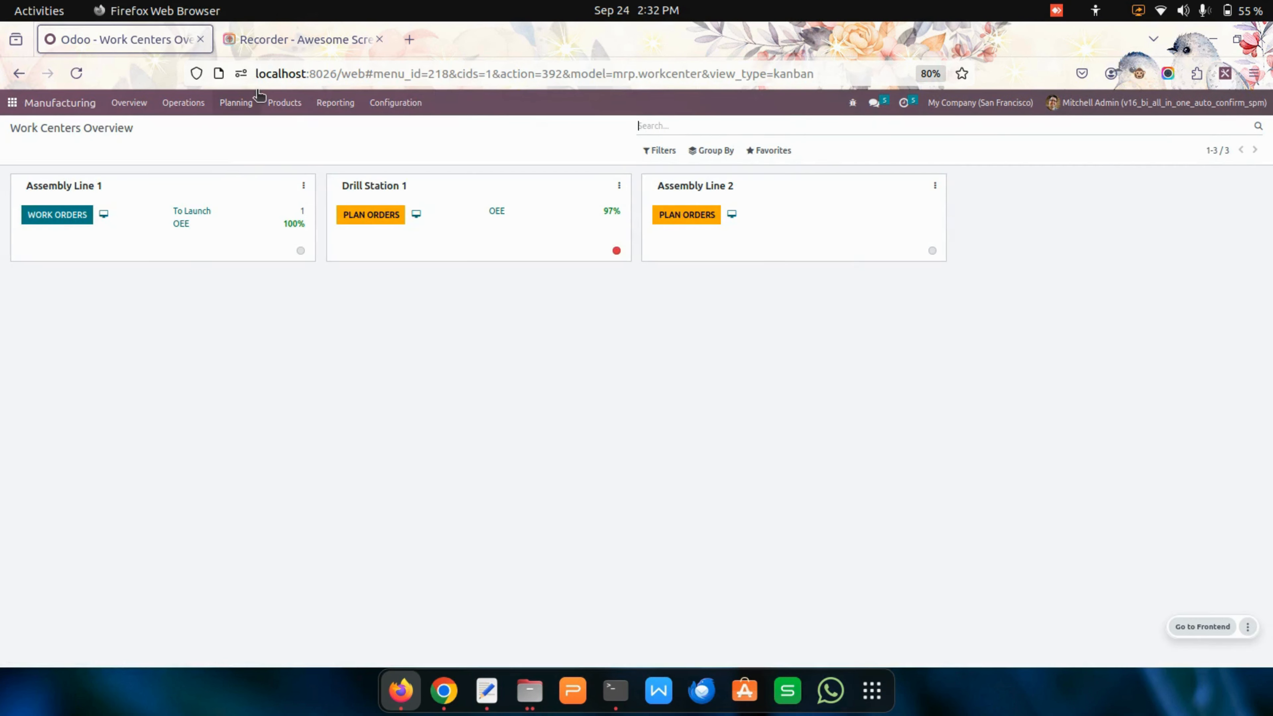
click(293, 104)
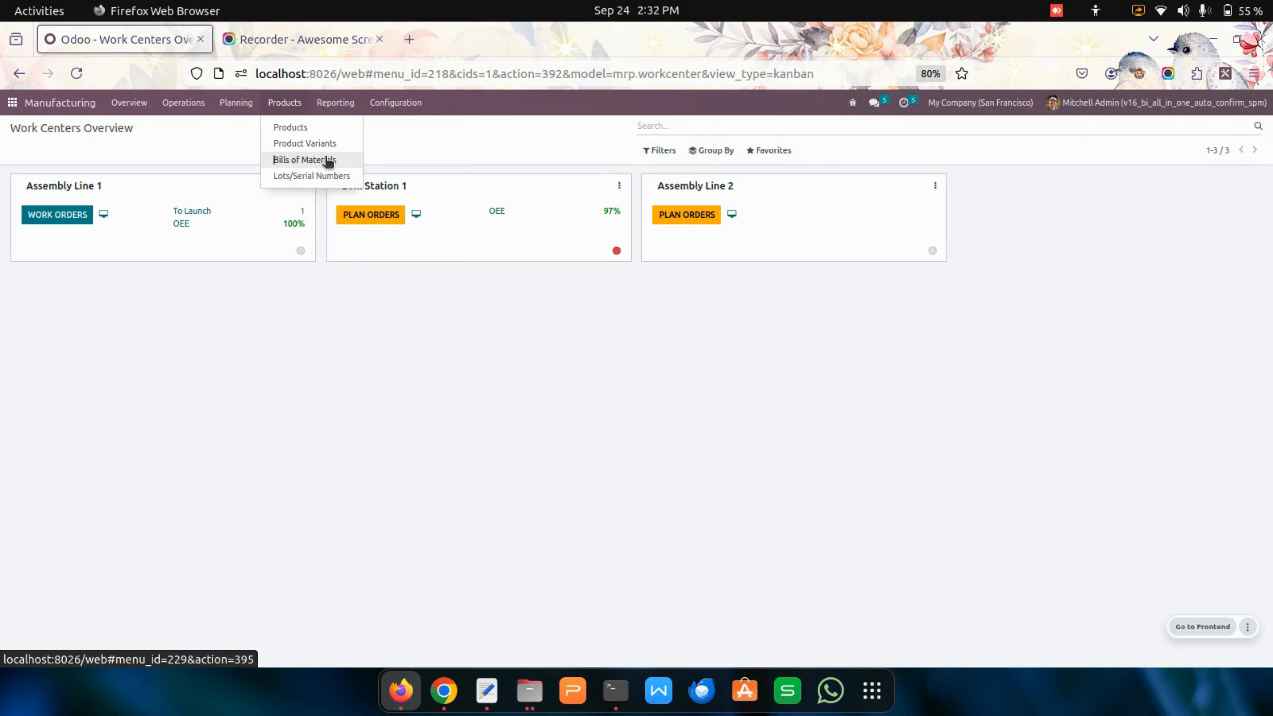
click(194, 136)
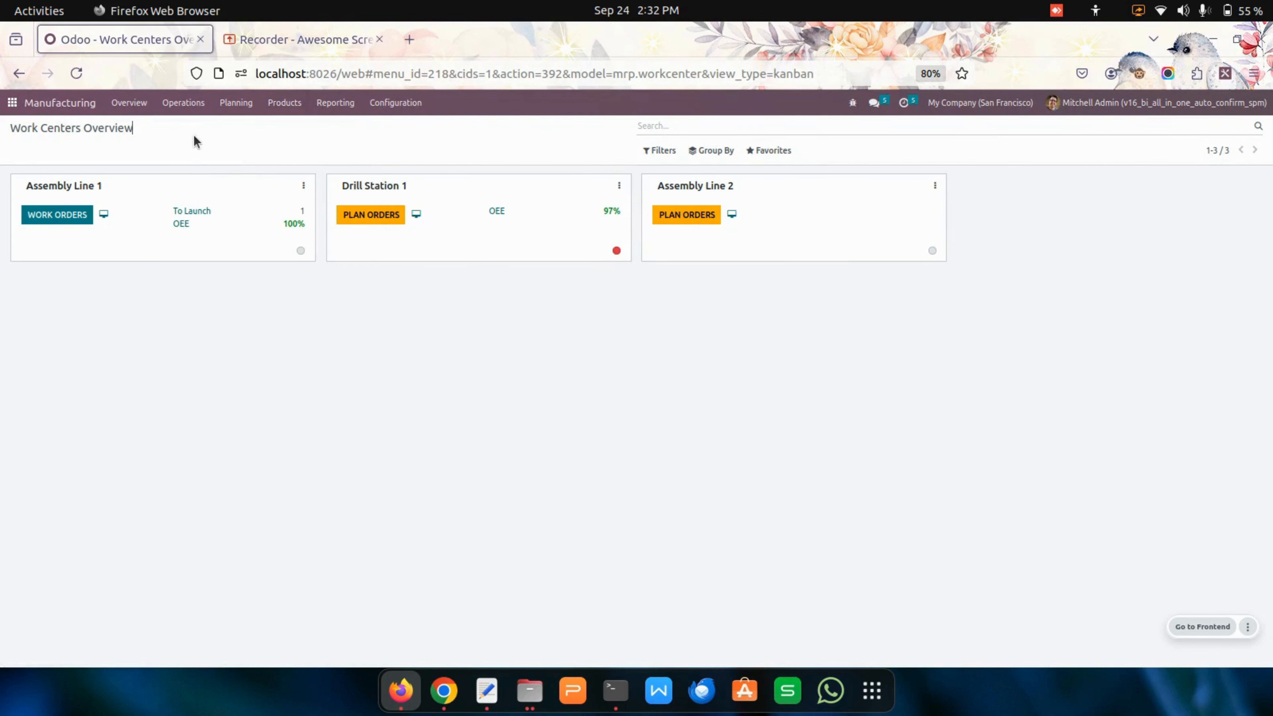
click(198, 103)
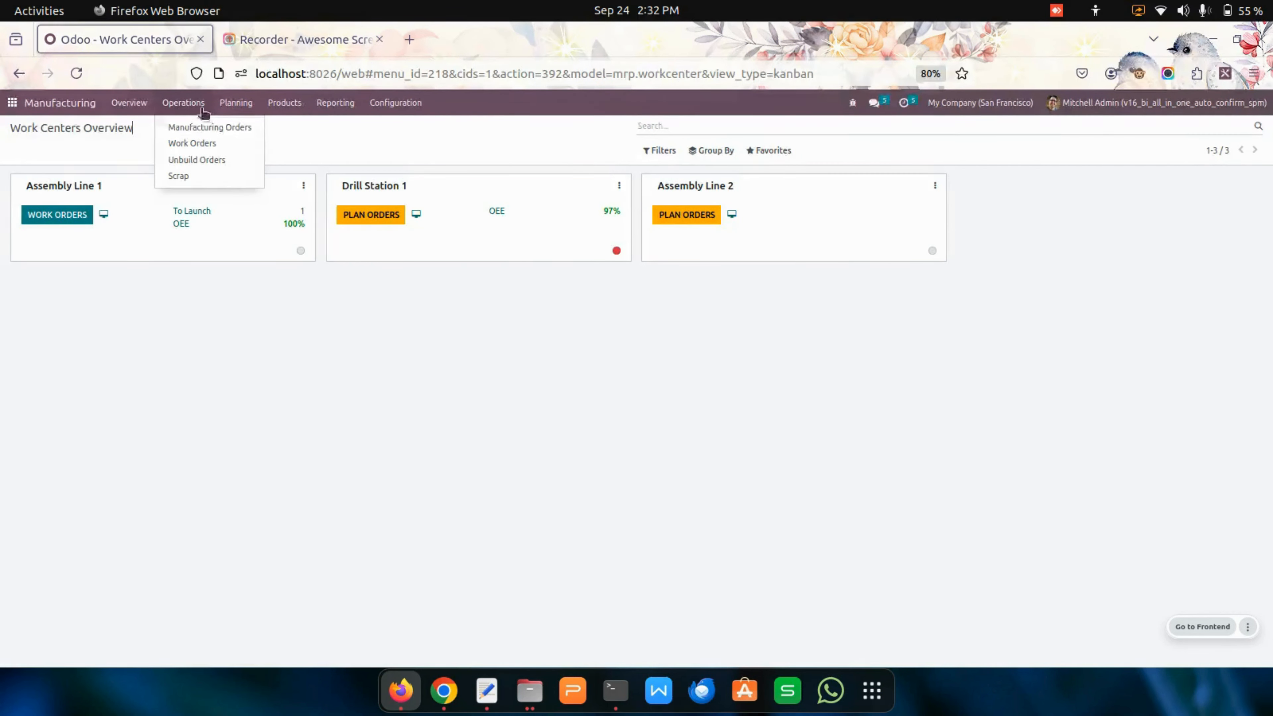
click(217, 128)
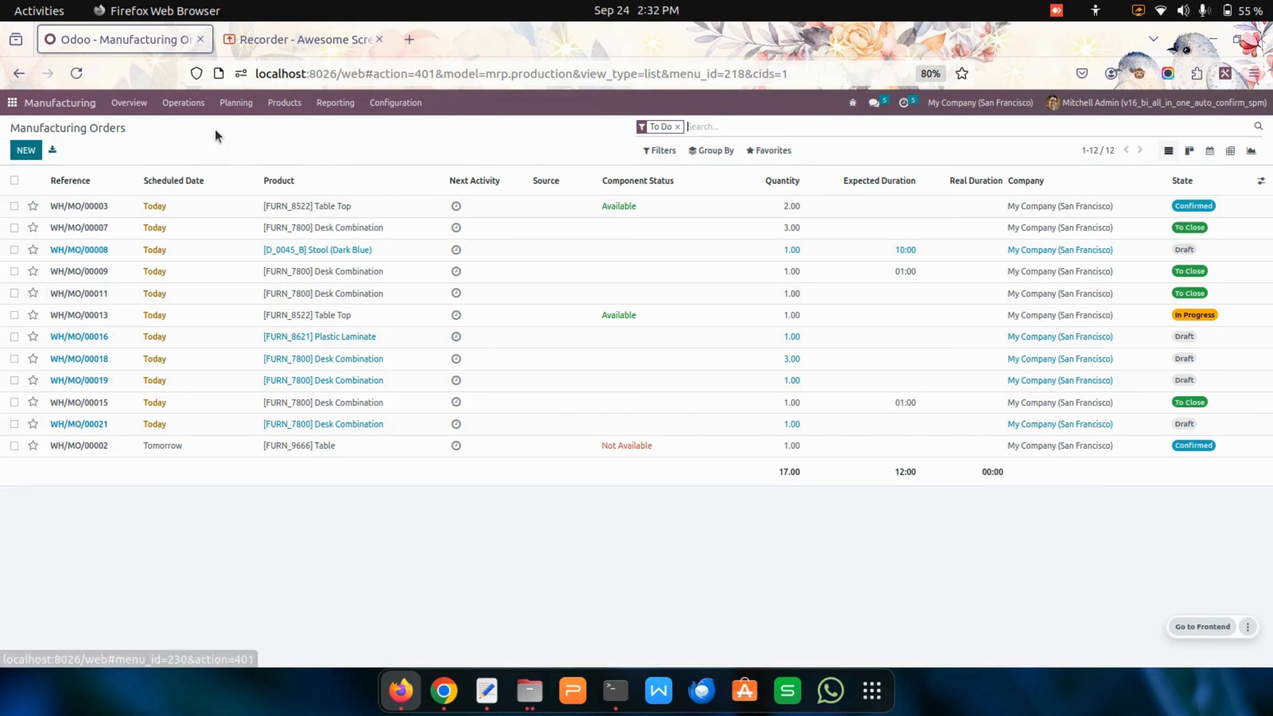
Start a new manufacturing order for the product [FURN_8621] Plastic Laminate
click(27, 151)
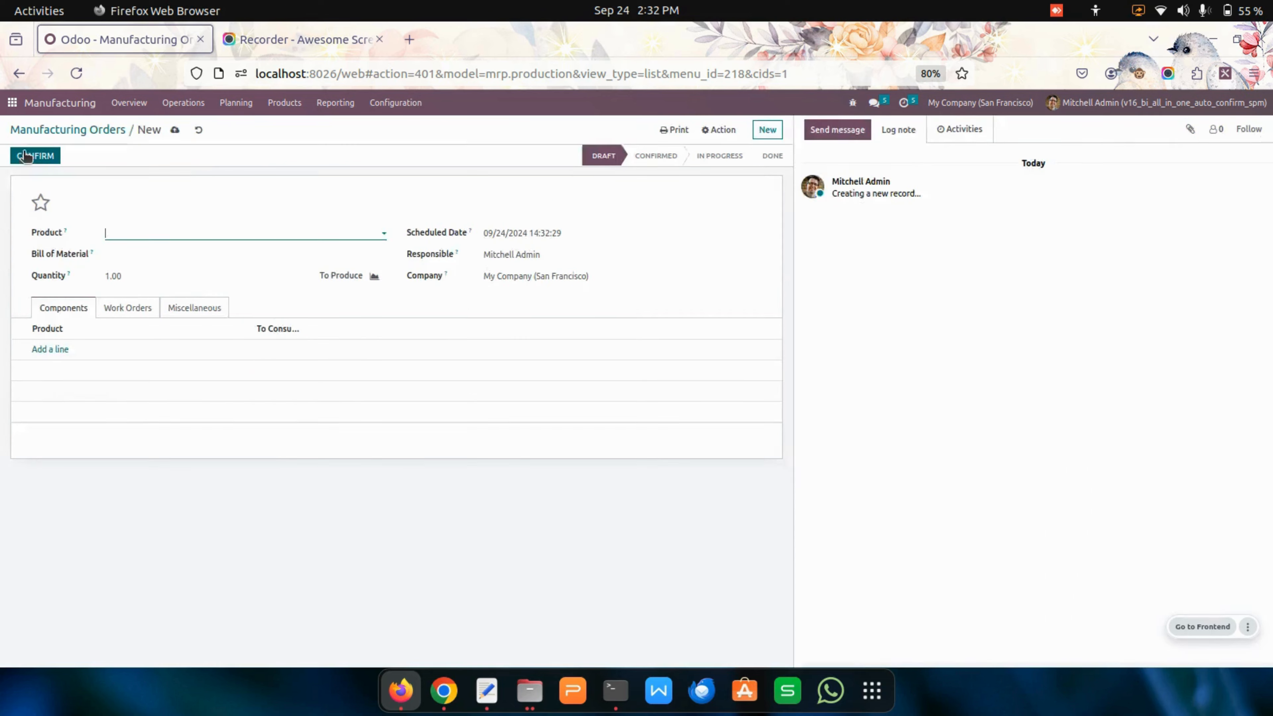
click(227, 232)
text(pla)
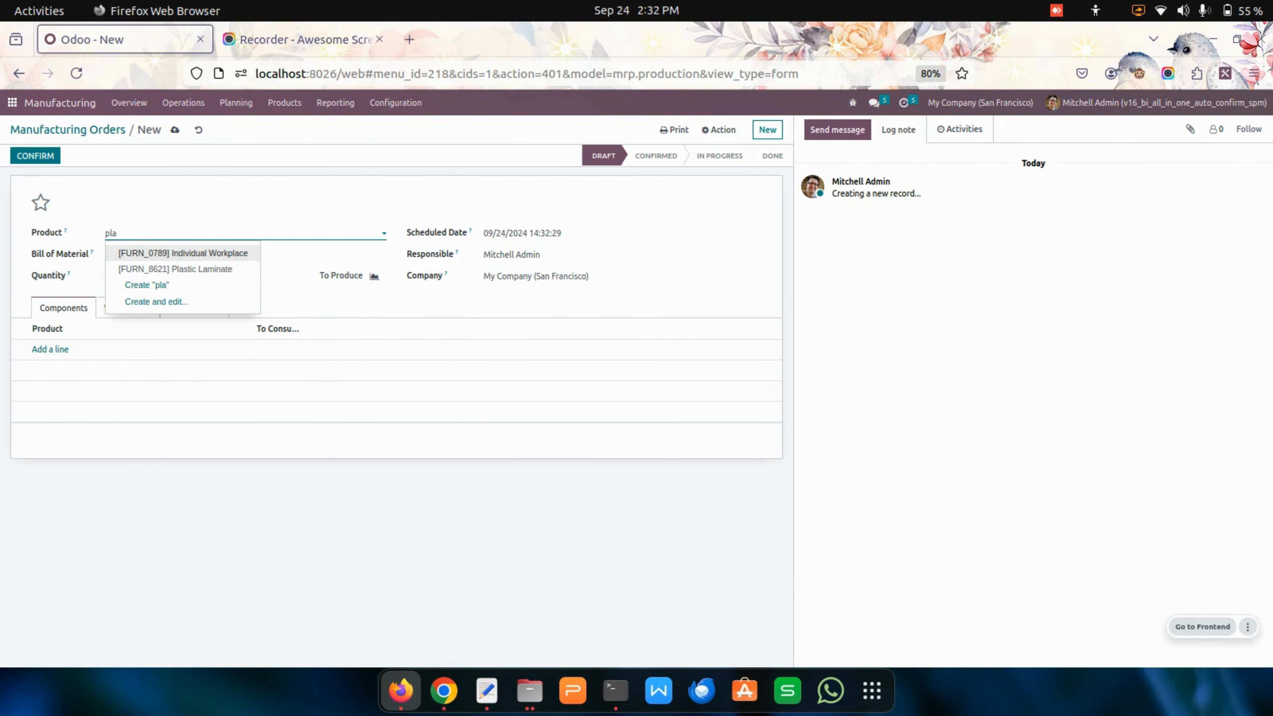
click(207, 269)
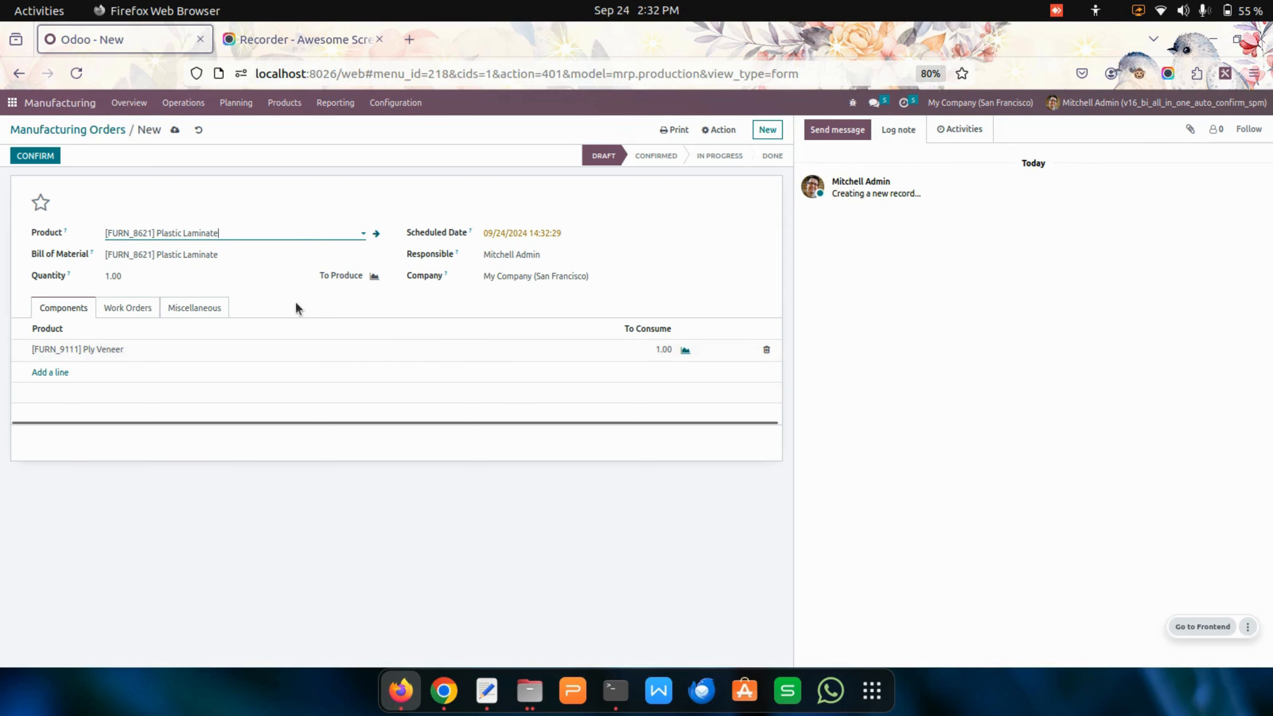
Add a work order named AS1 at work center Assembly Line 1 to the new Plastic Laminate order and save
click(148, 309)
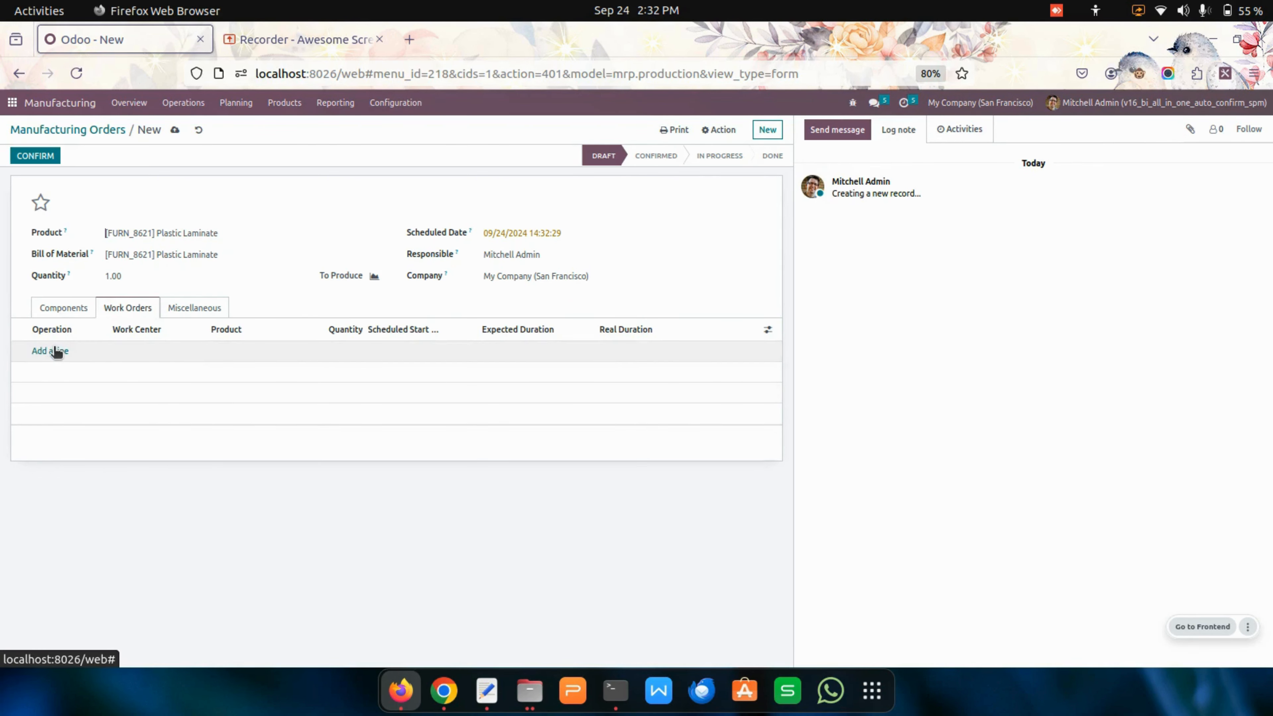
click(50, 350)
click(150, 350)
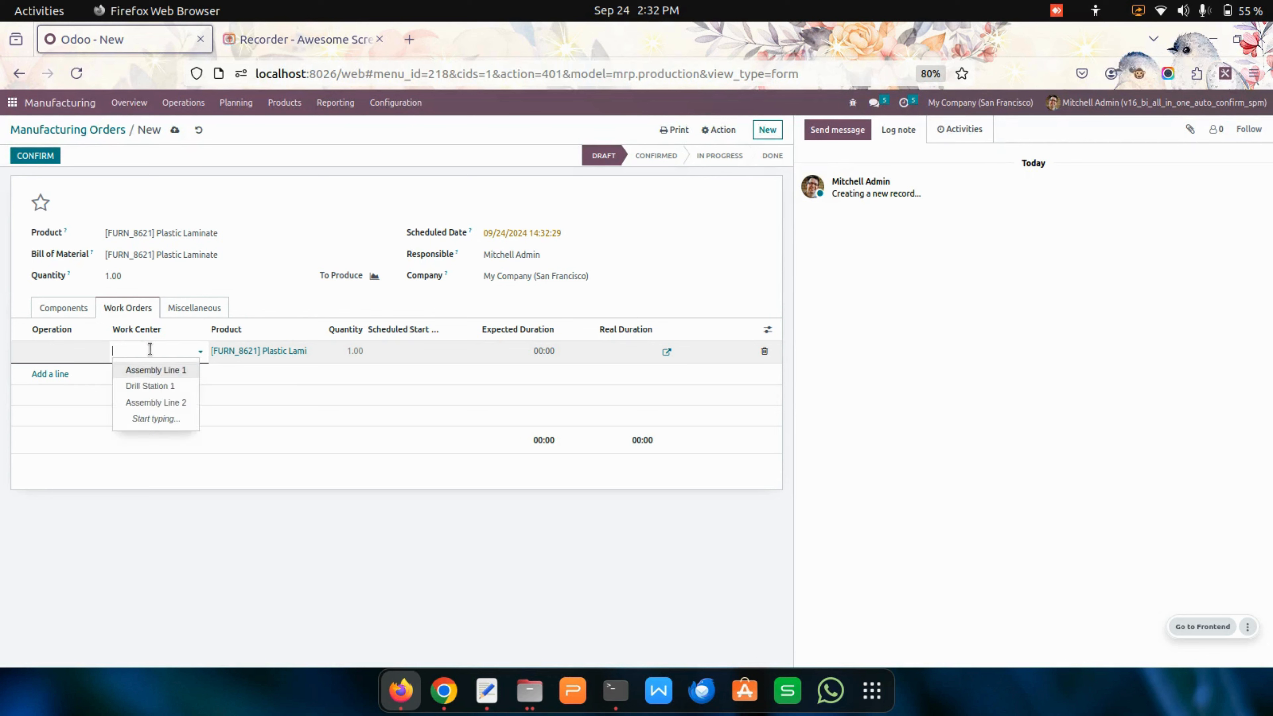
click(152, 369)
click(66, 350)
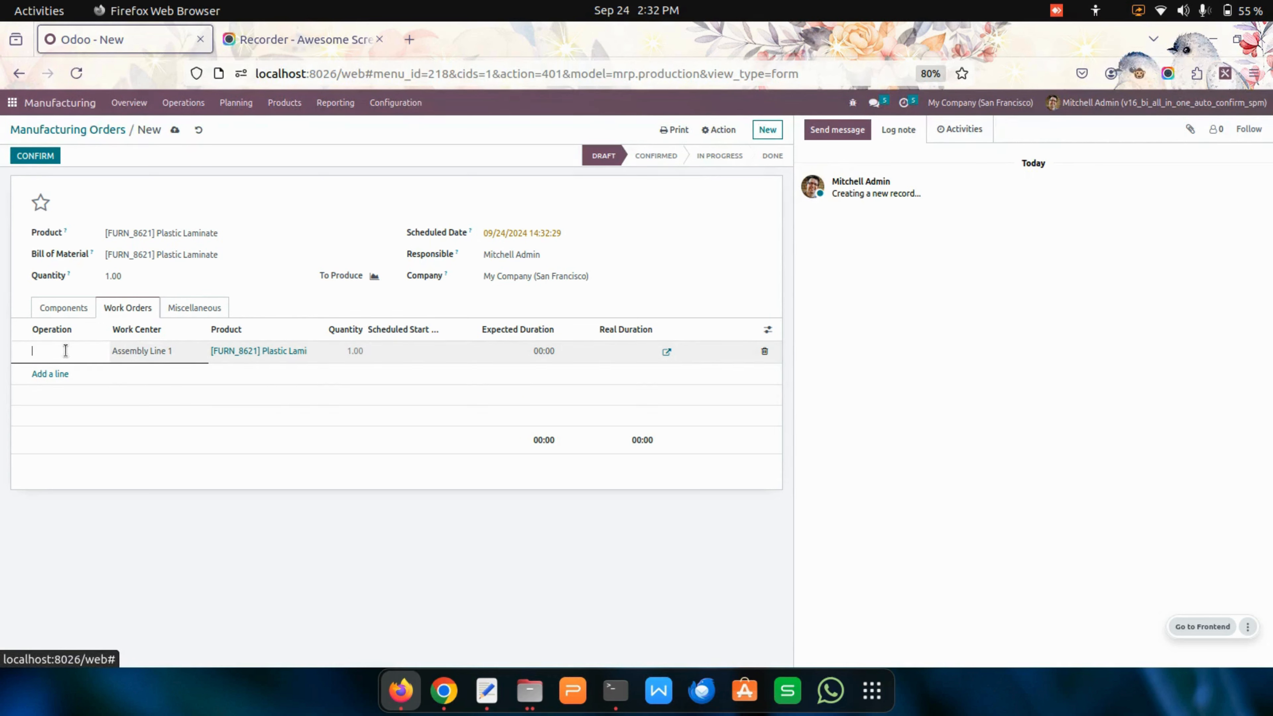
text(AS1)
click(113, 214)
click(70, 308)
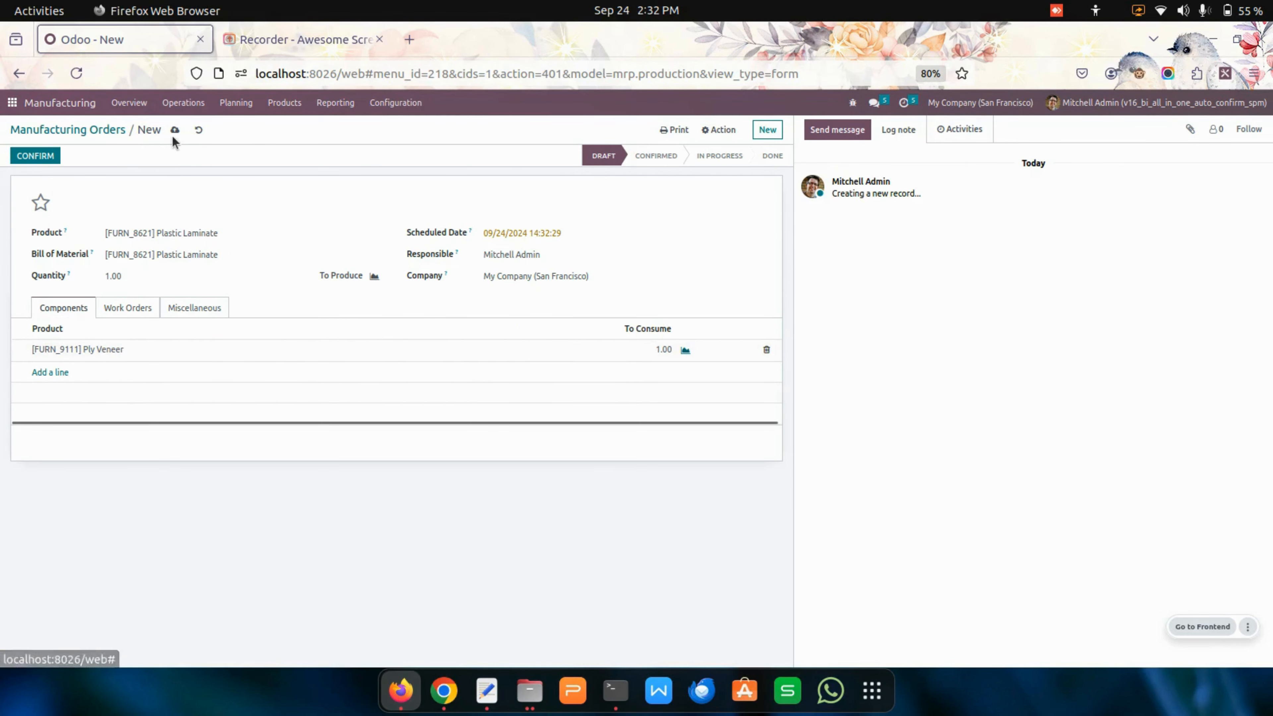
click(174, 130)
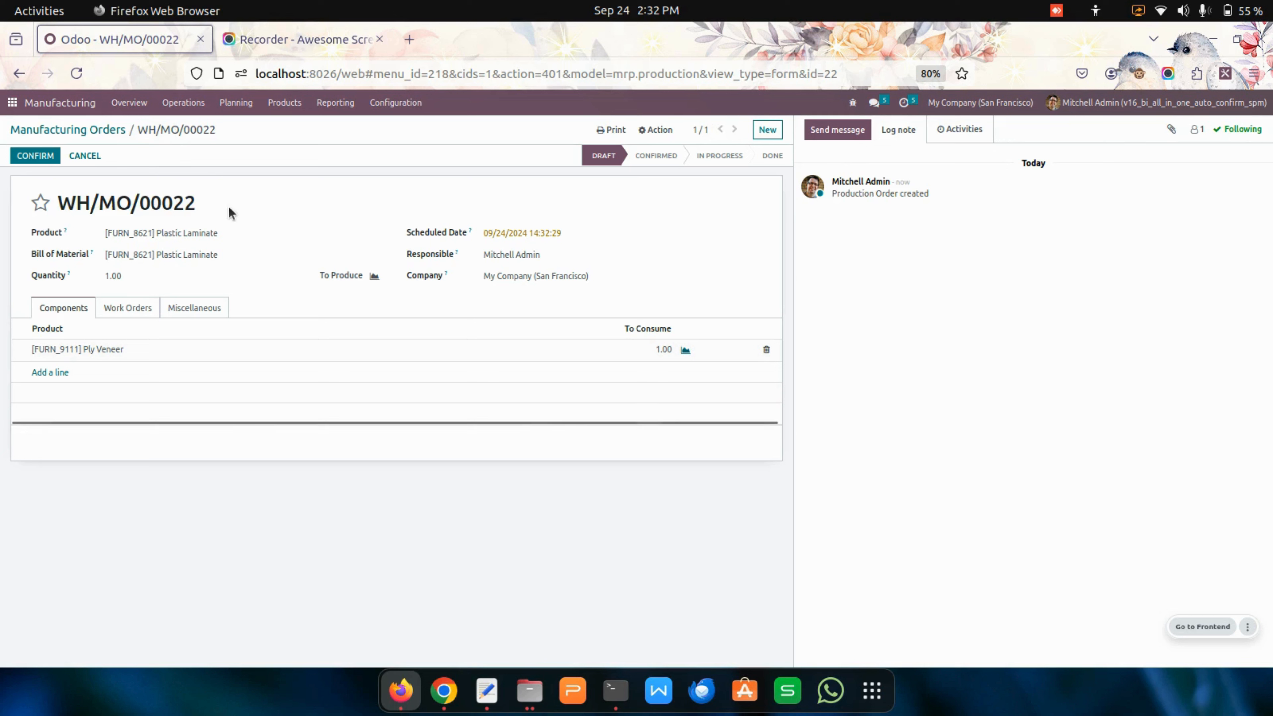
click(656, 130)
click(292, 226)
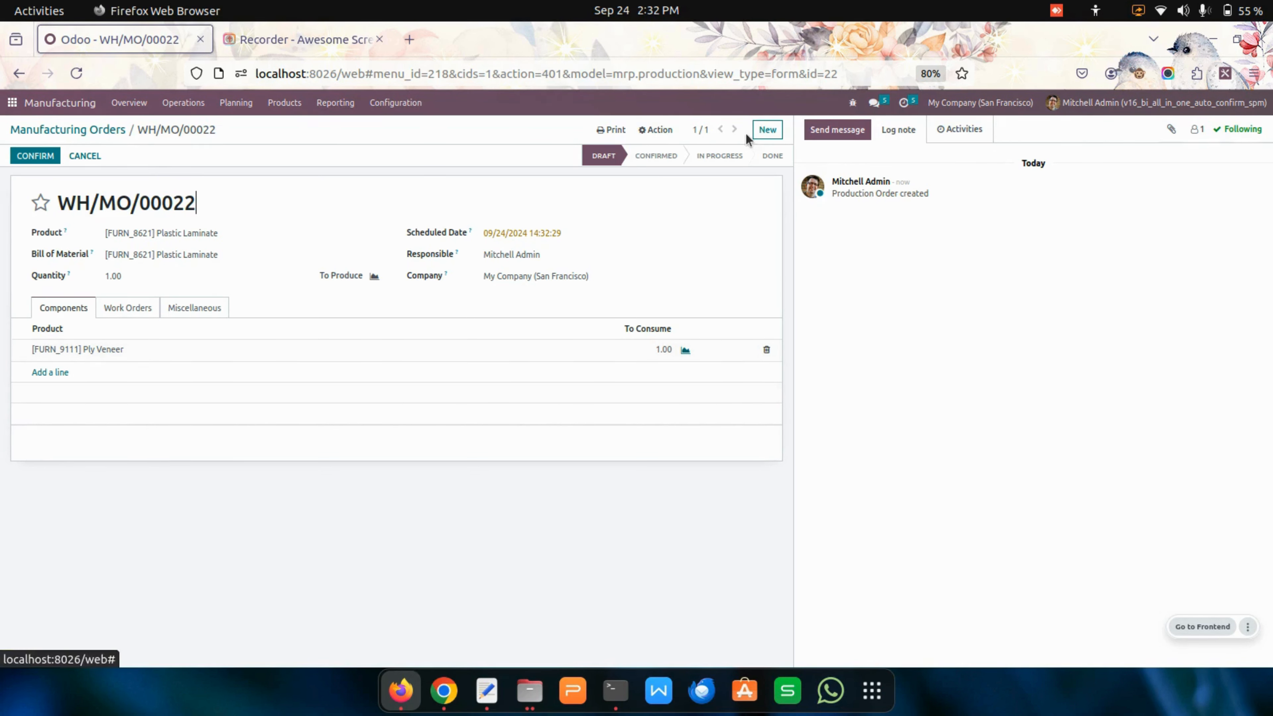
Start another manufacturing order for the product [FURN_7800] Desk Combination
click(769, 131)
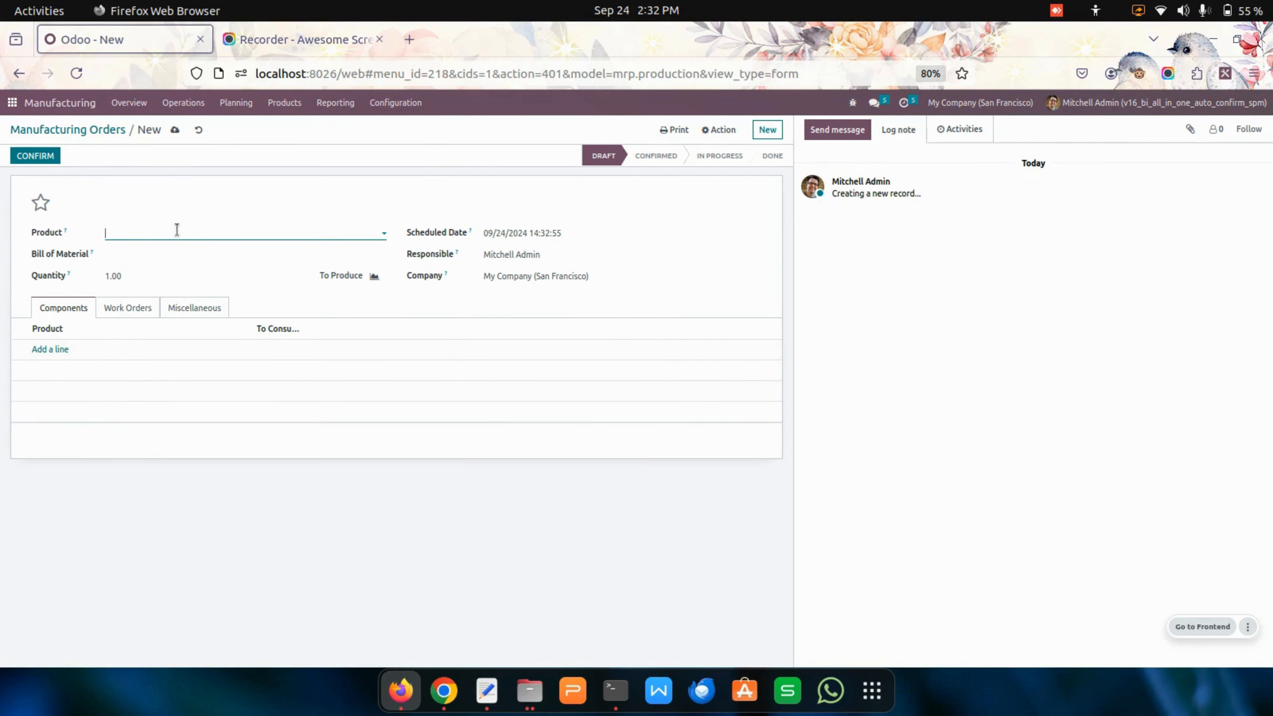
click(177, 232)
text(desc)
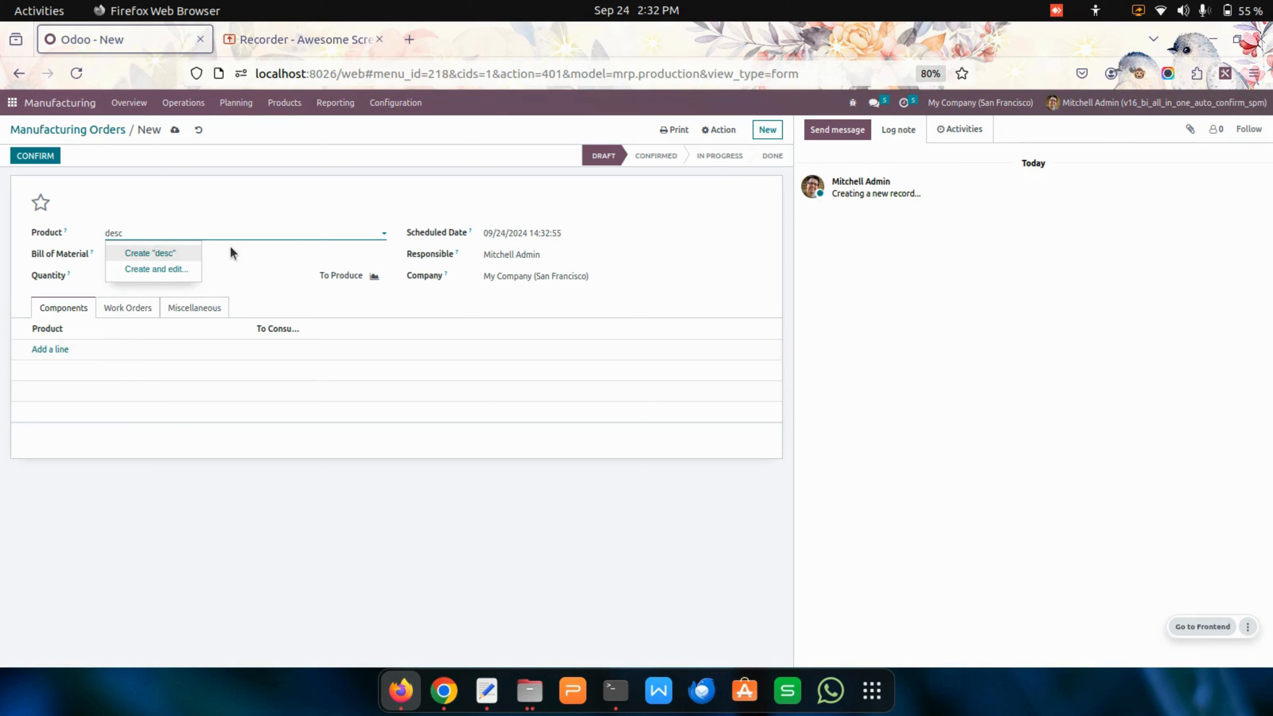
key(BackSpace)
text(k c)
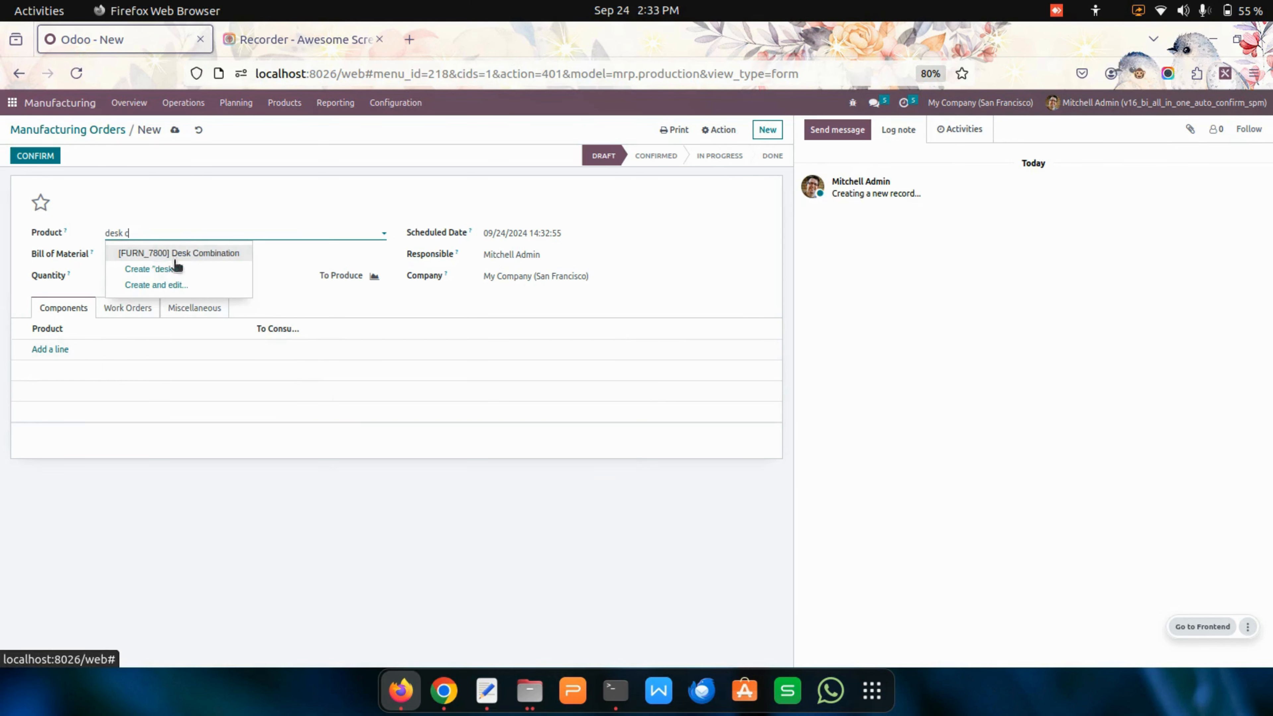
click(177, 254)
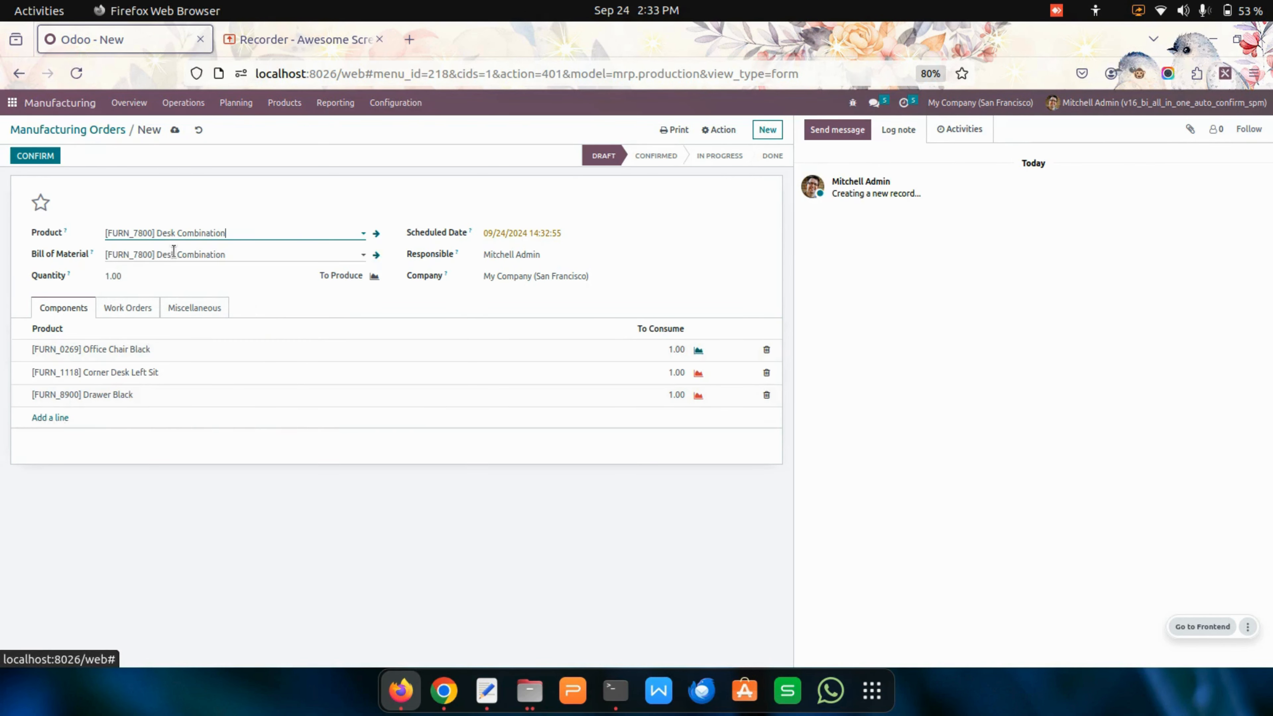
click(682, 374)
text(0)
click(676, 396)
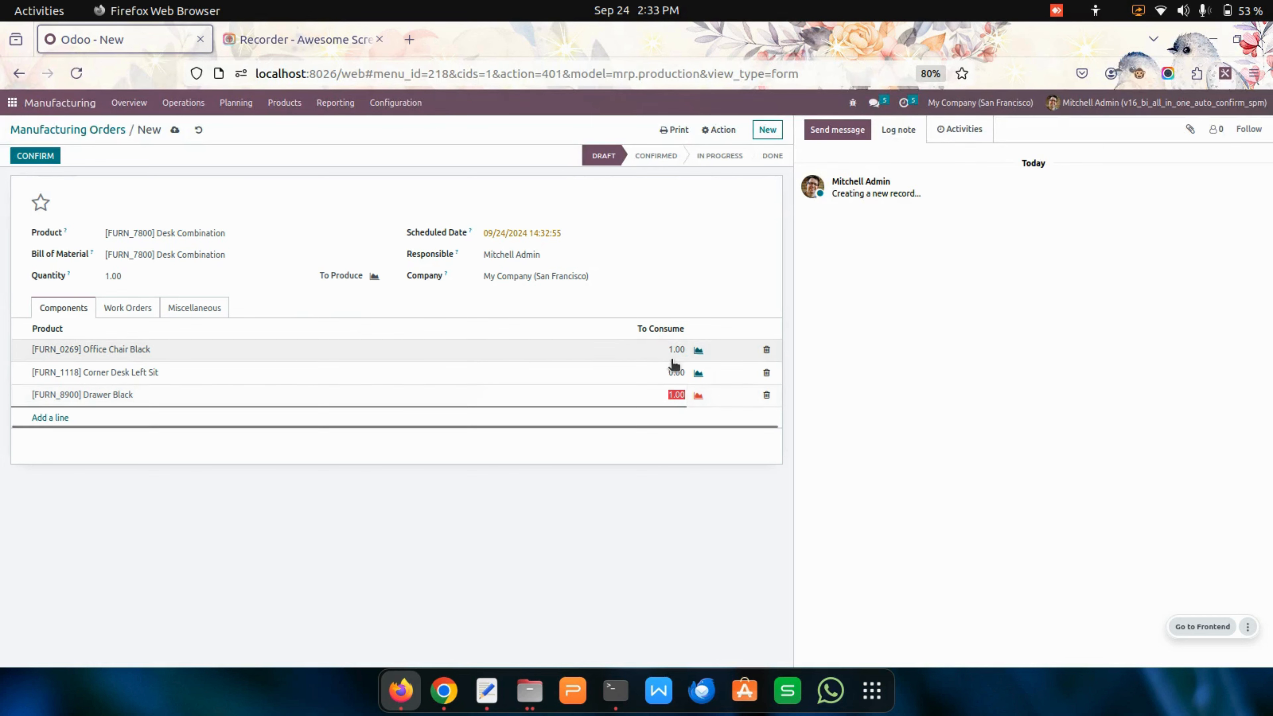
click(676, 373)
text(1)
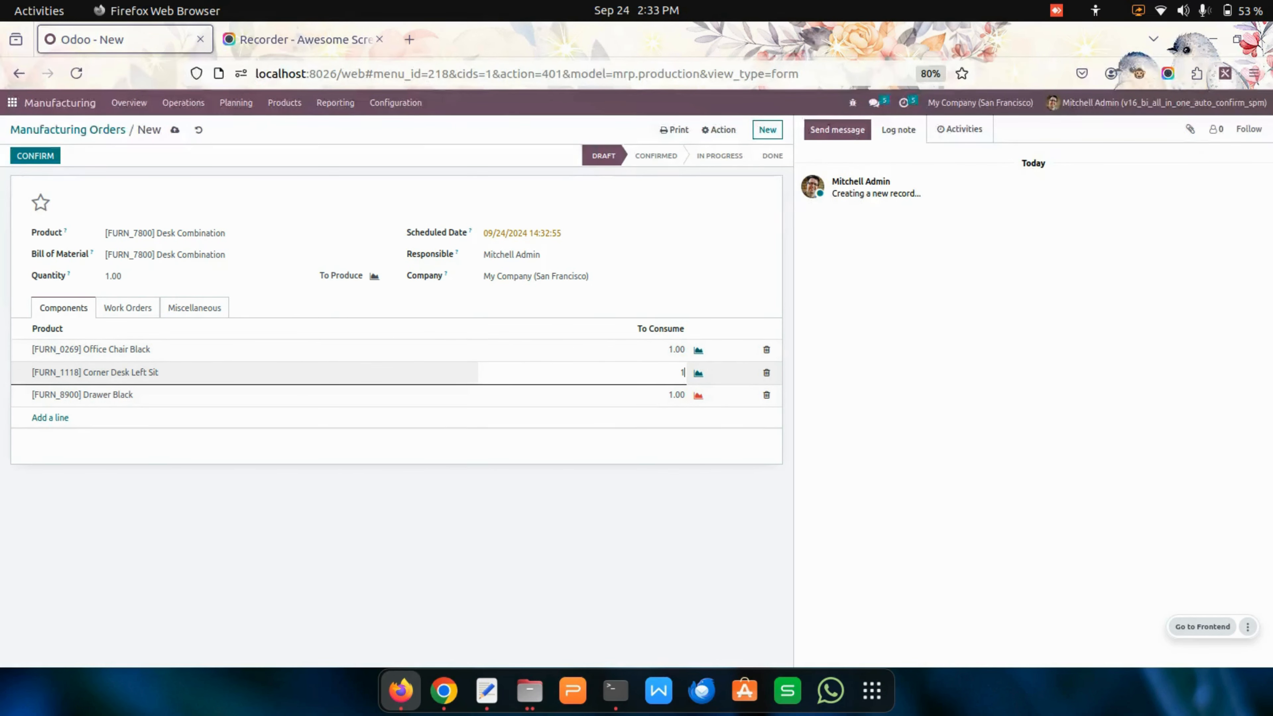
click(678, 476)
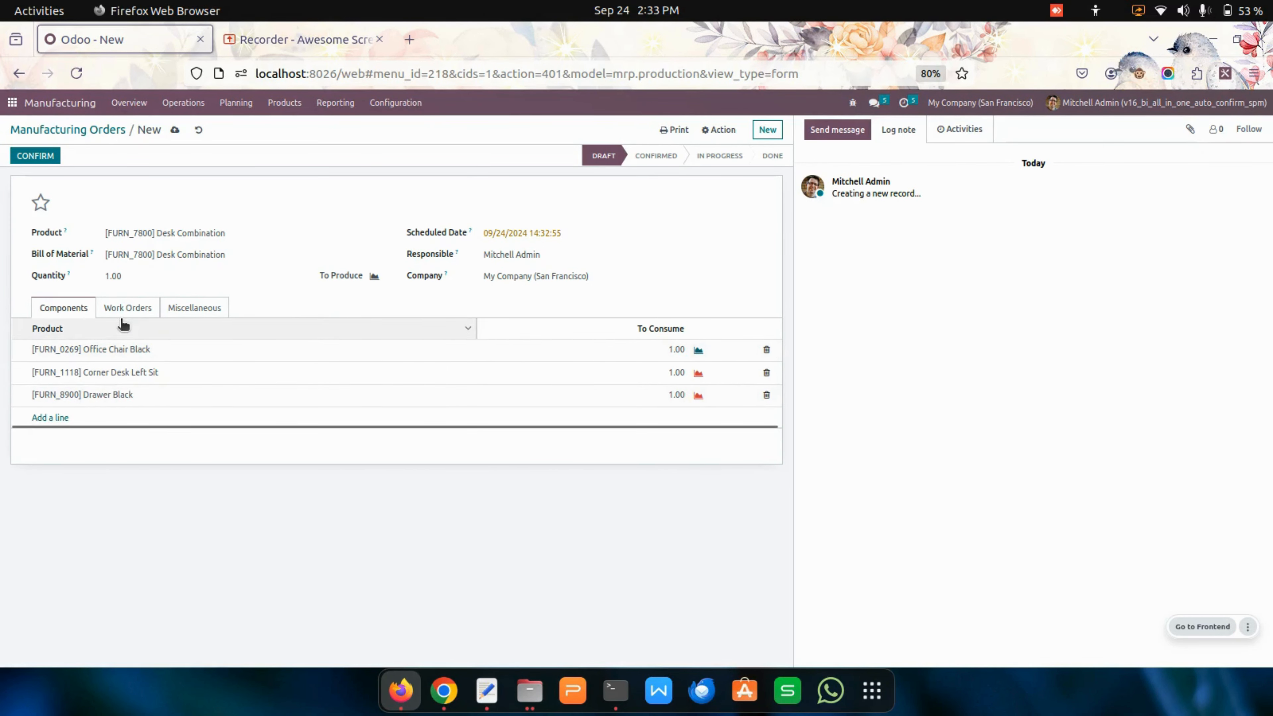
Check the work orders of the new Desk Combination order and save it as a draft
click(129, 308)
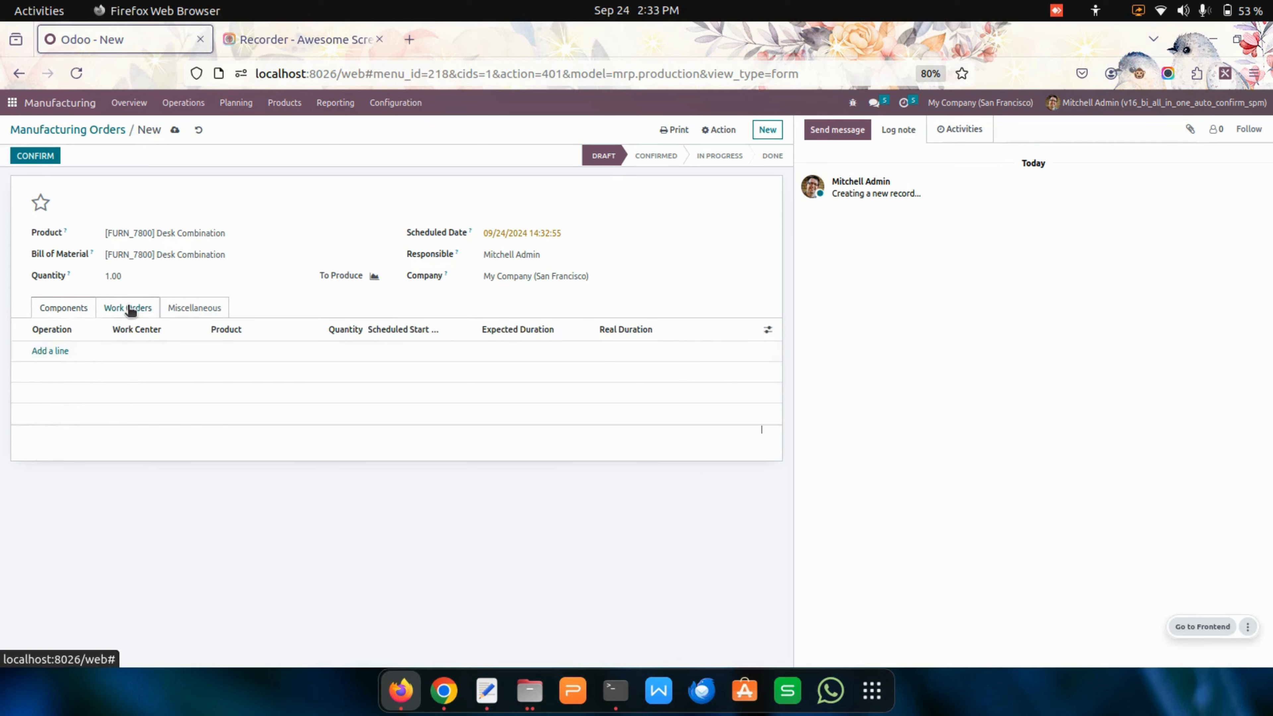
click(63, 308)
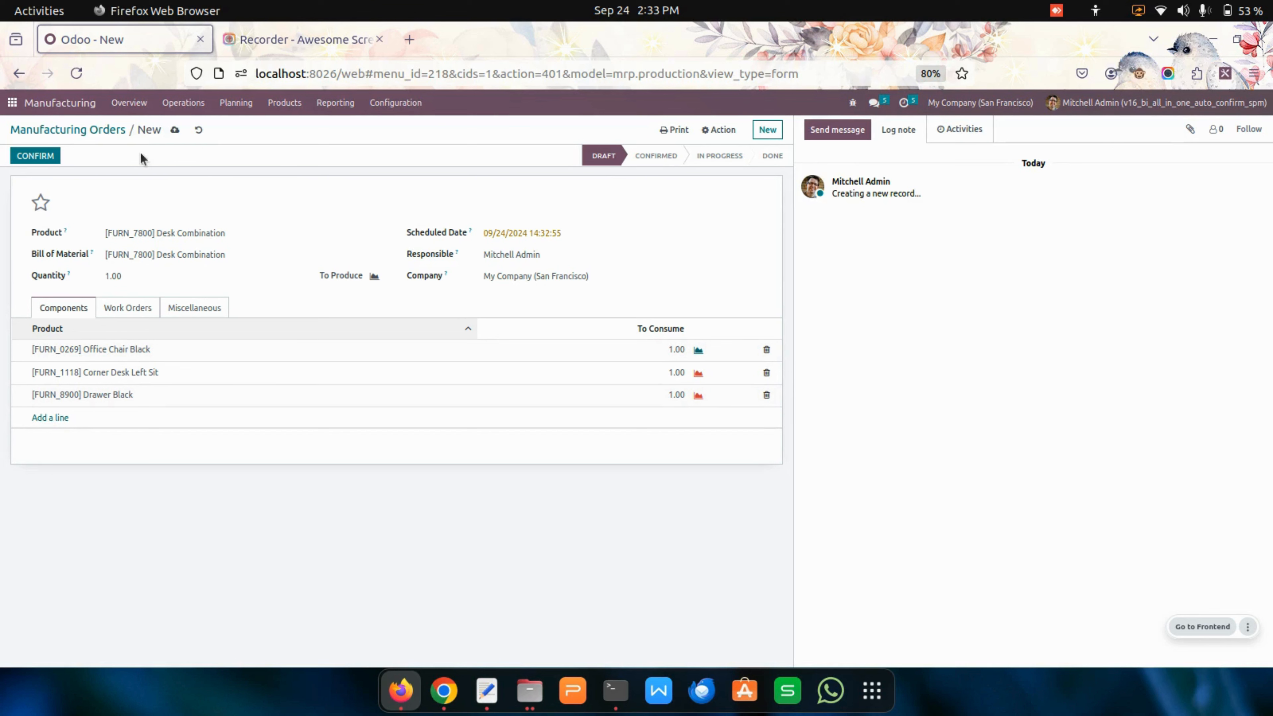
click(174, 130)
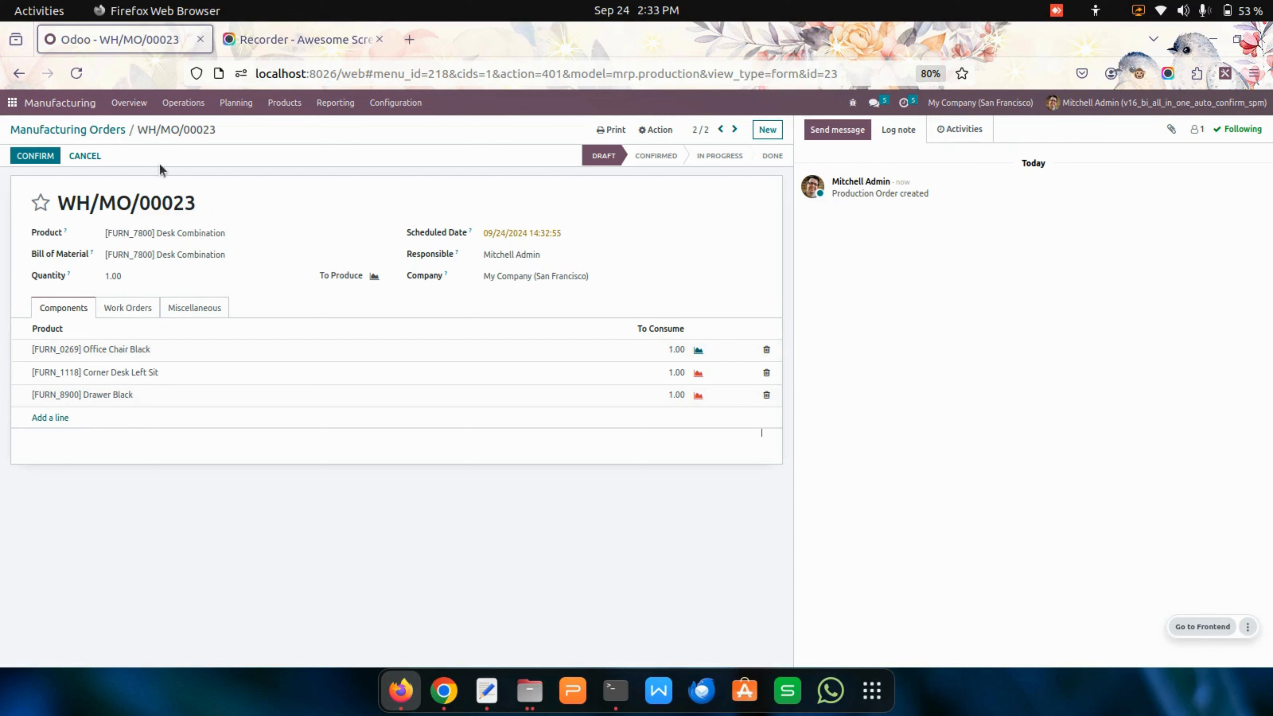
Reopen the new Desk Combination order and set the To Consume quantities of Corner Desk Left Sit and Drawer Black to 0
click(102, 130)
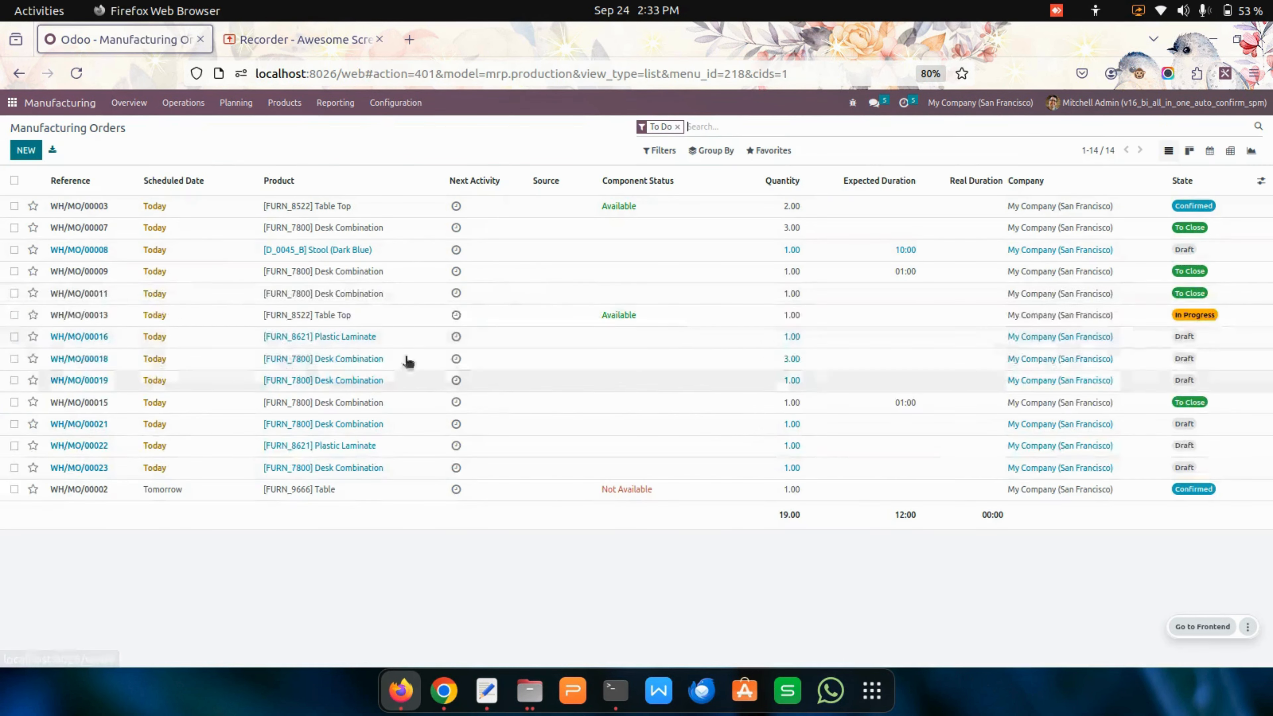
click(155, 468)
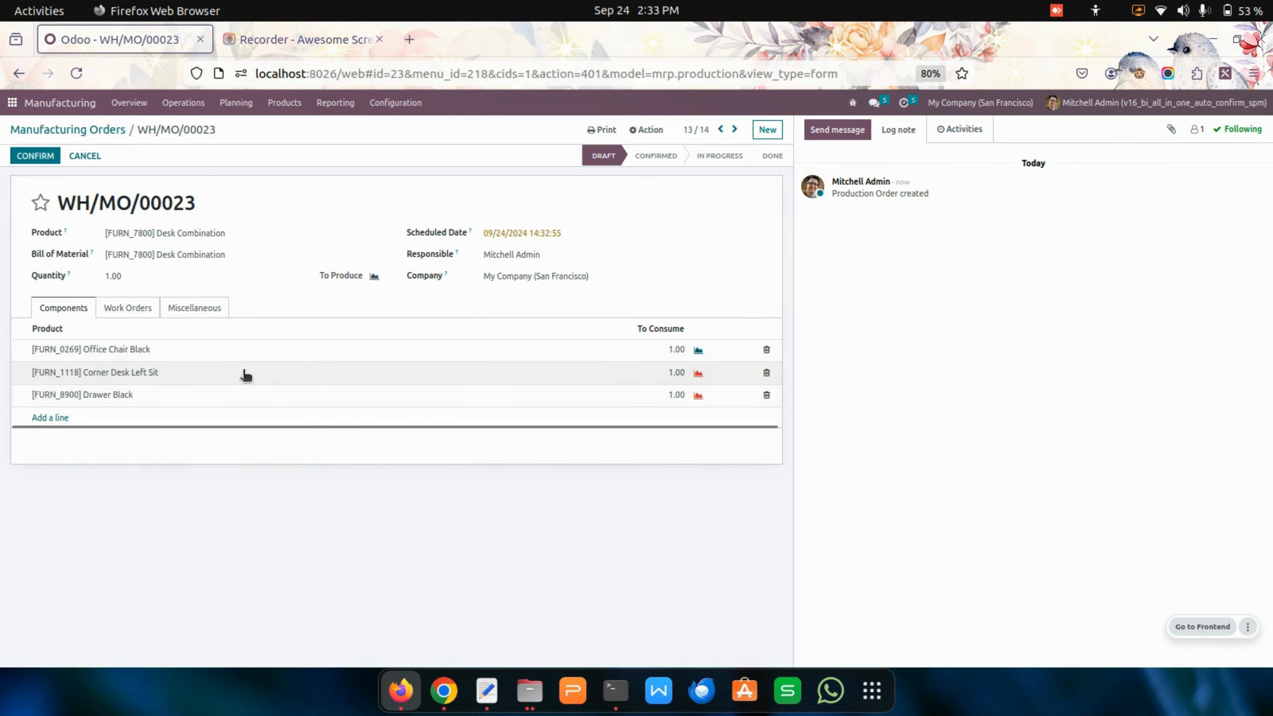
click(671, 372)
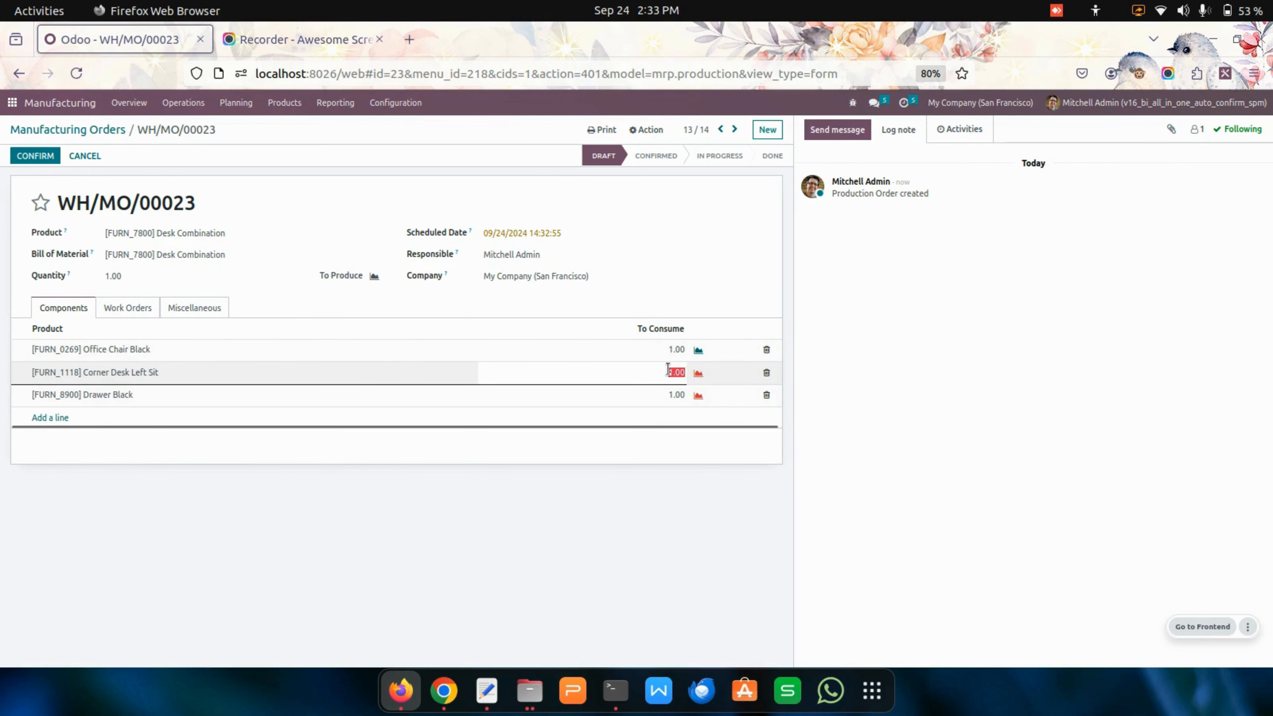
click(679, 399)
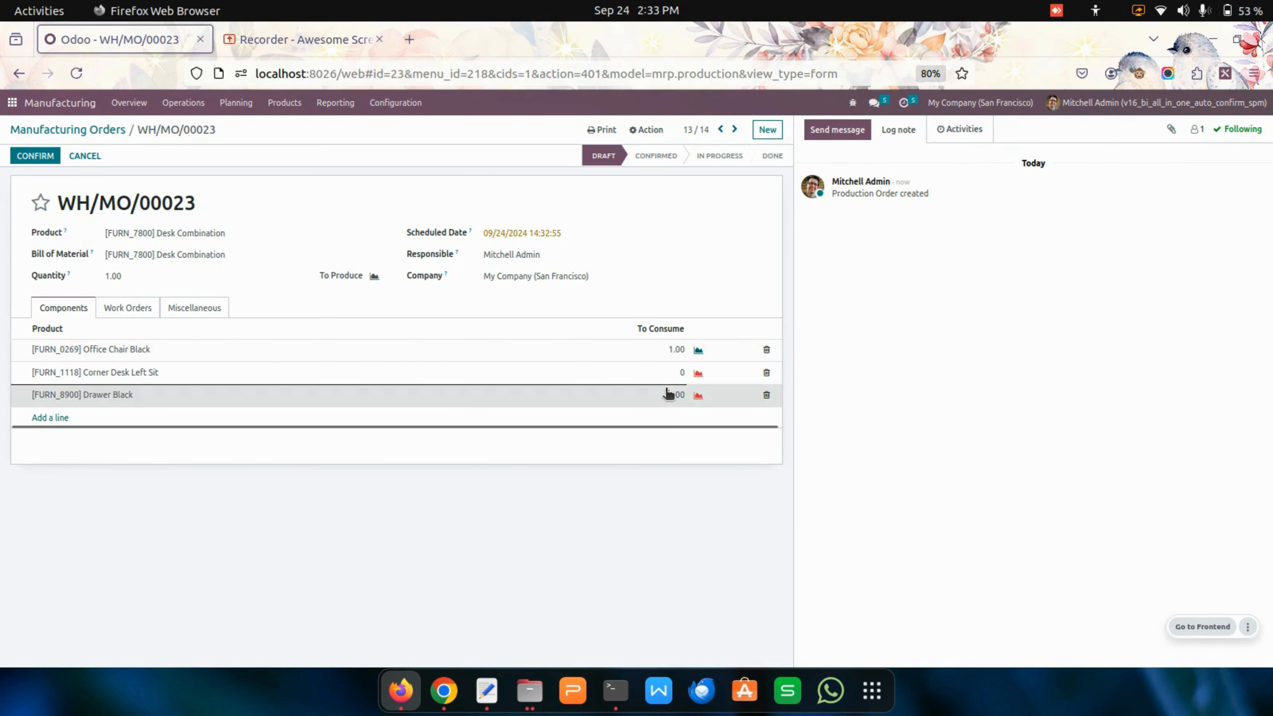
text(0)
click(578, 486)
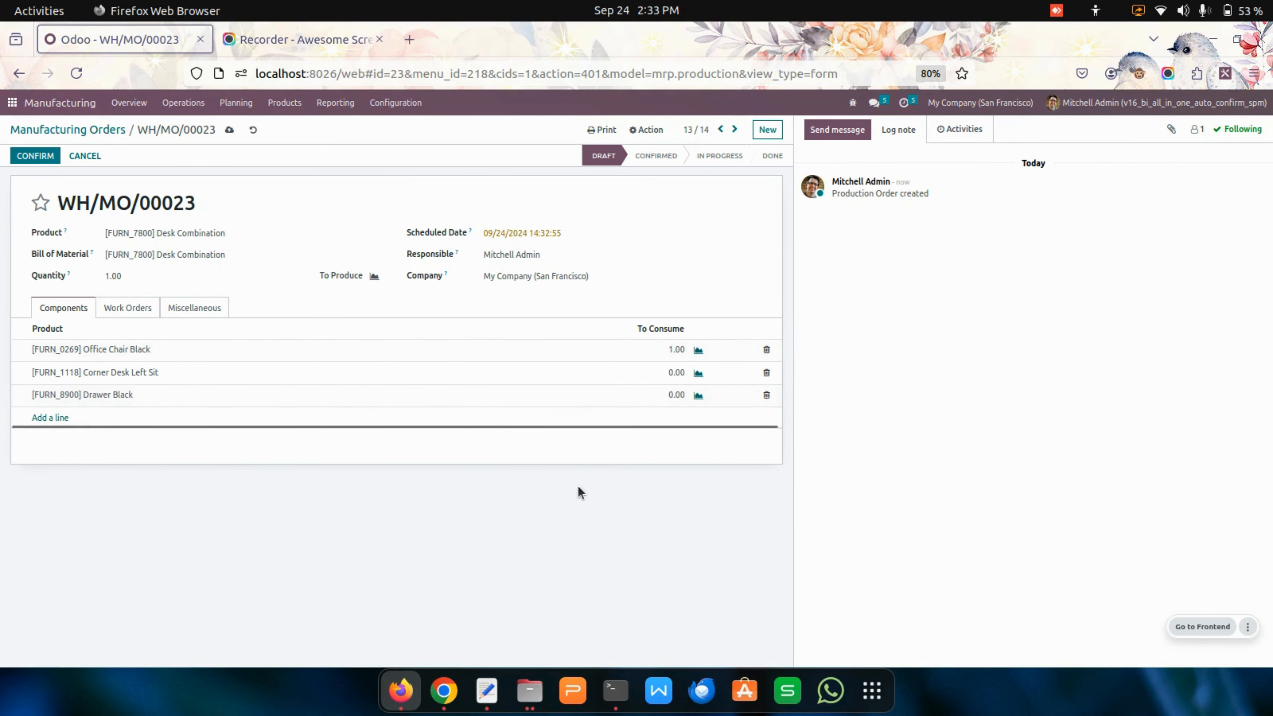
Add a work order named AL1 at work center Assembly Line 1 to the Desk Combination order and save
click(151, 310)
click(50, 350)
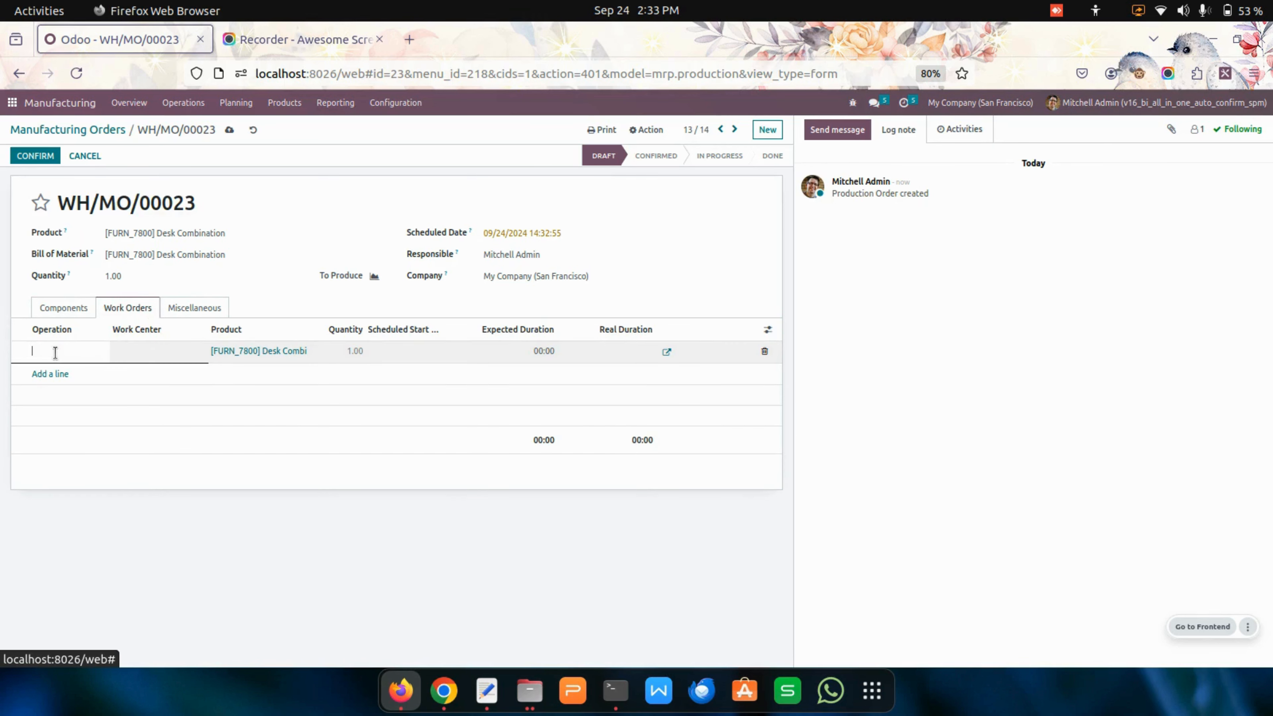
click(143, 351)
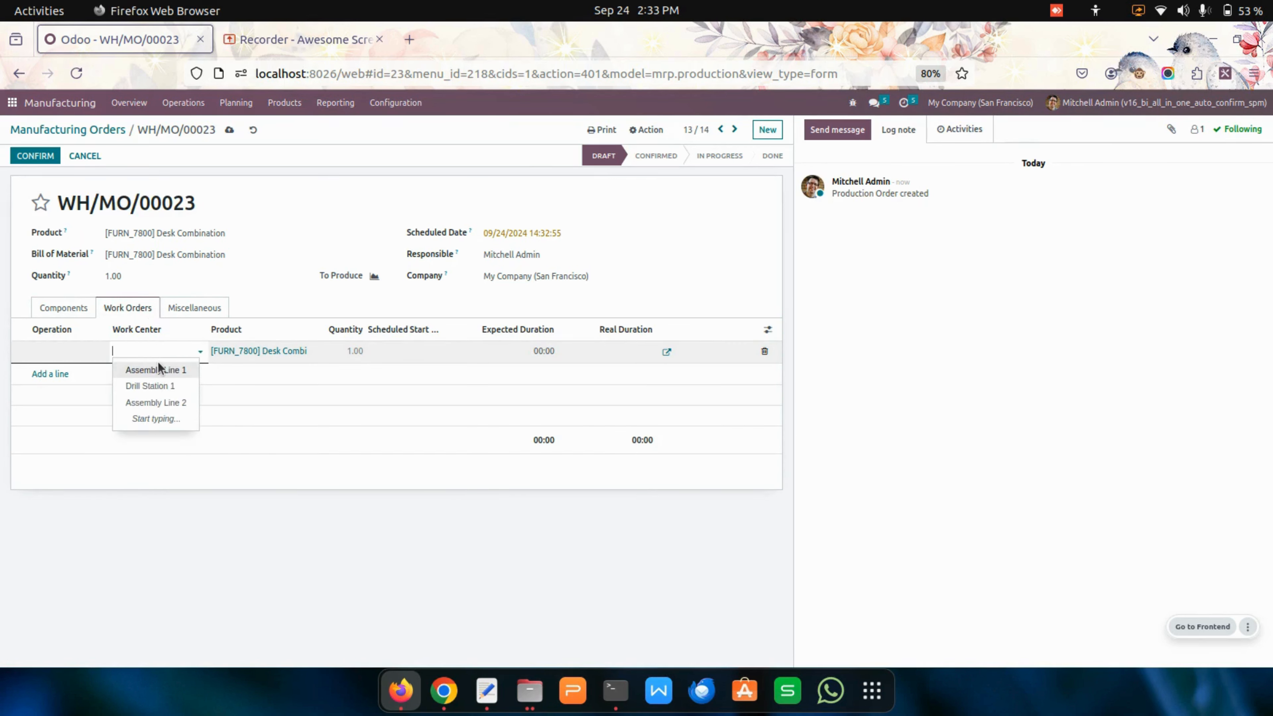
click(145, 371)
click(83, 350)
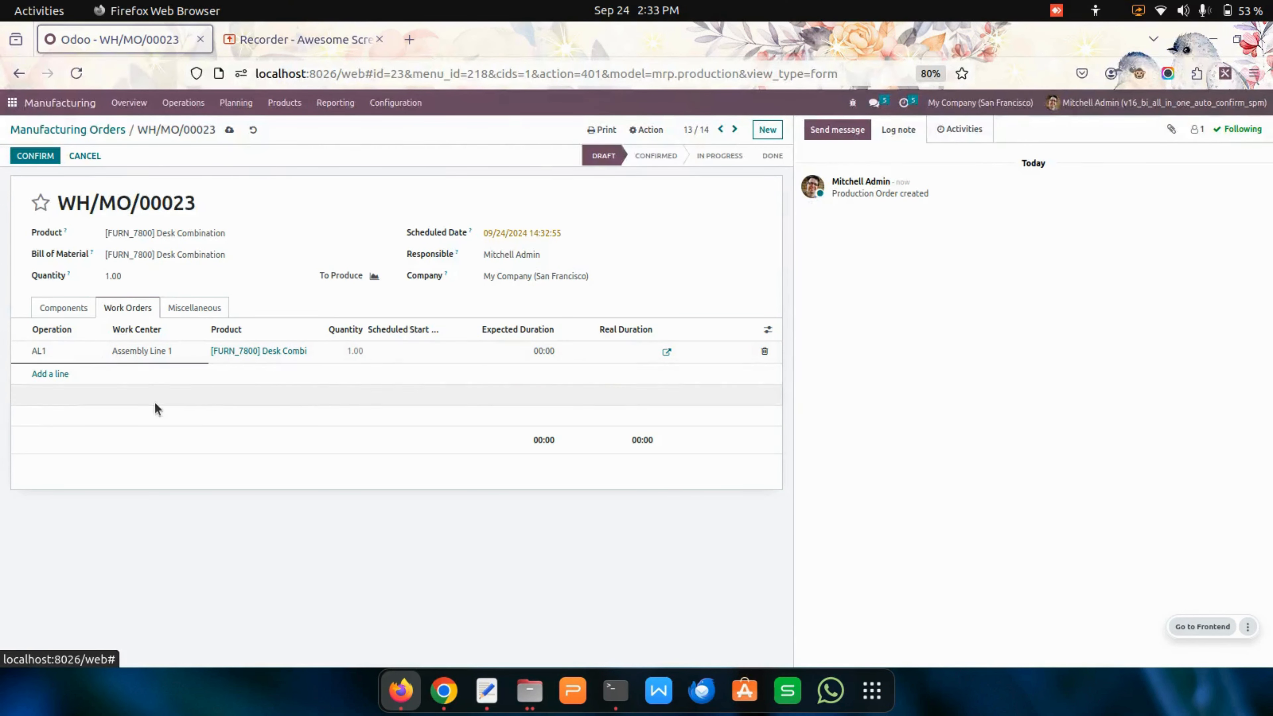
click(229, 130)
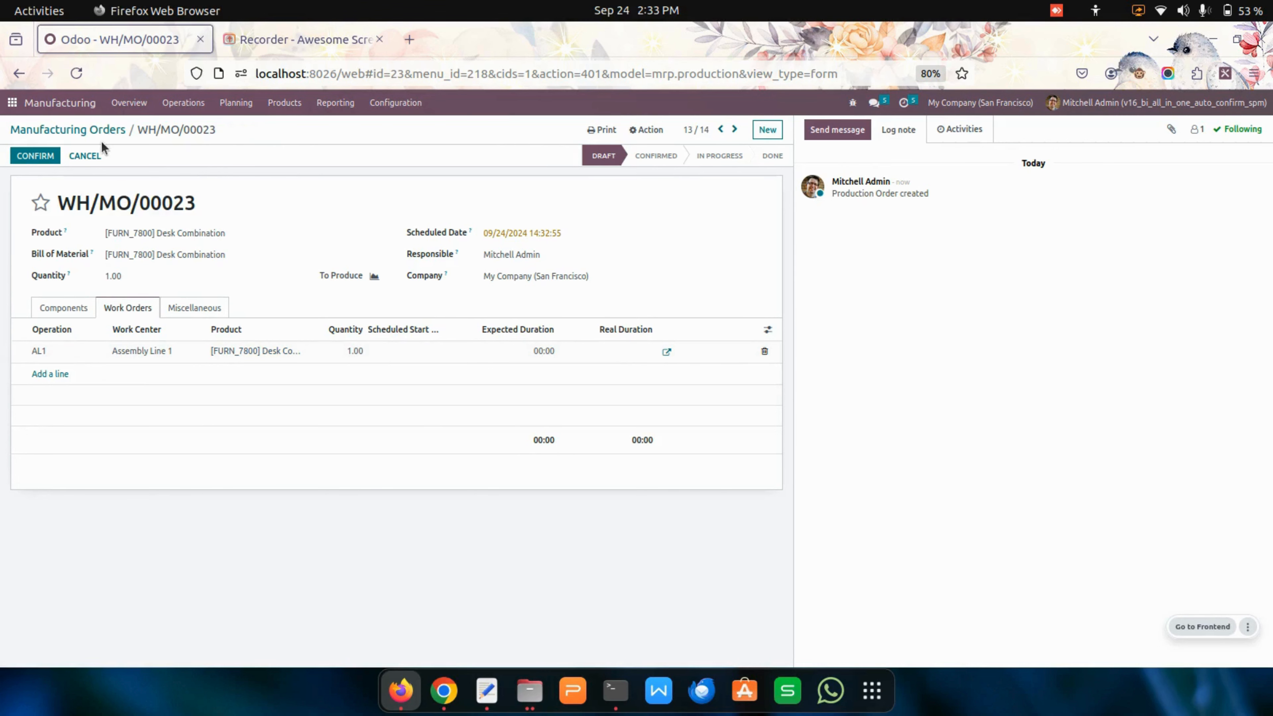
Try to auto-confirm the newest Plastic Laminate draft order from the manufacturing orders list with the Available Quantity option
click(113, 131)
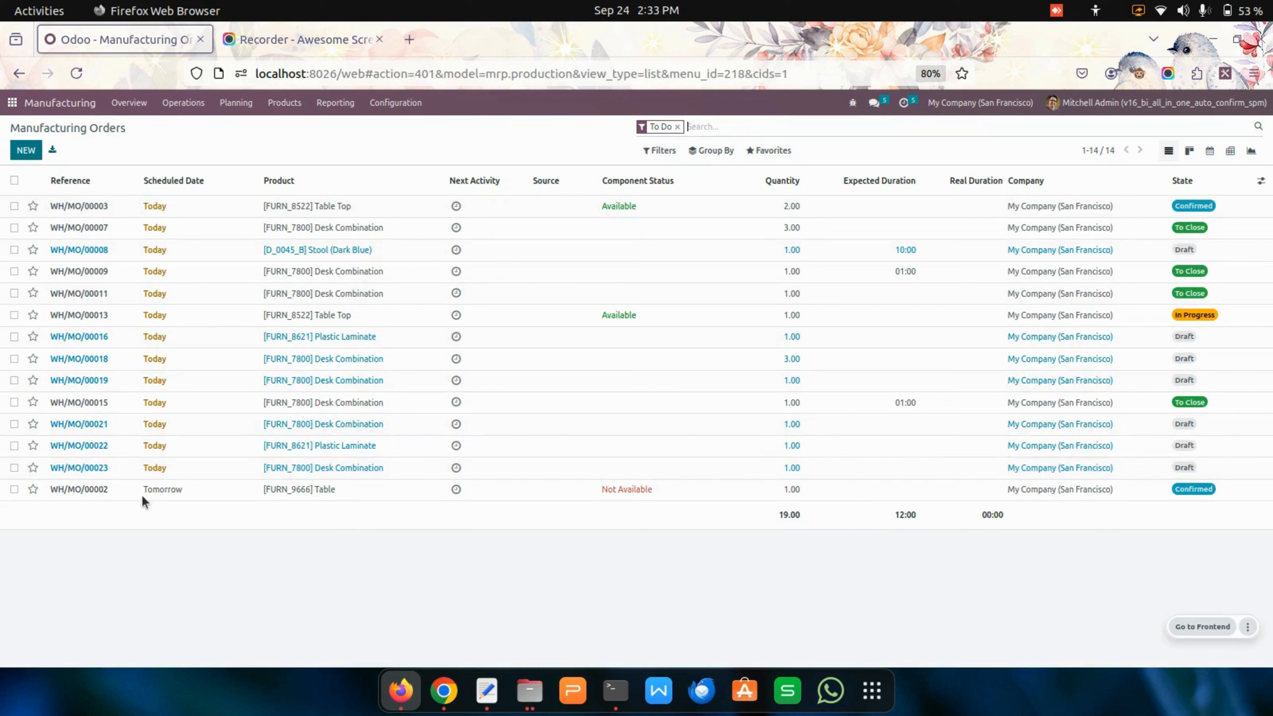
click(14, 446)
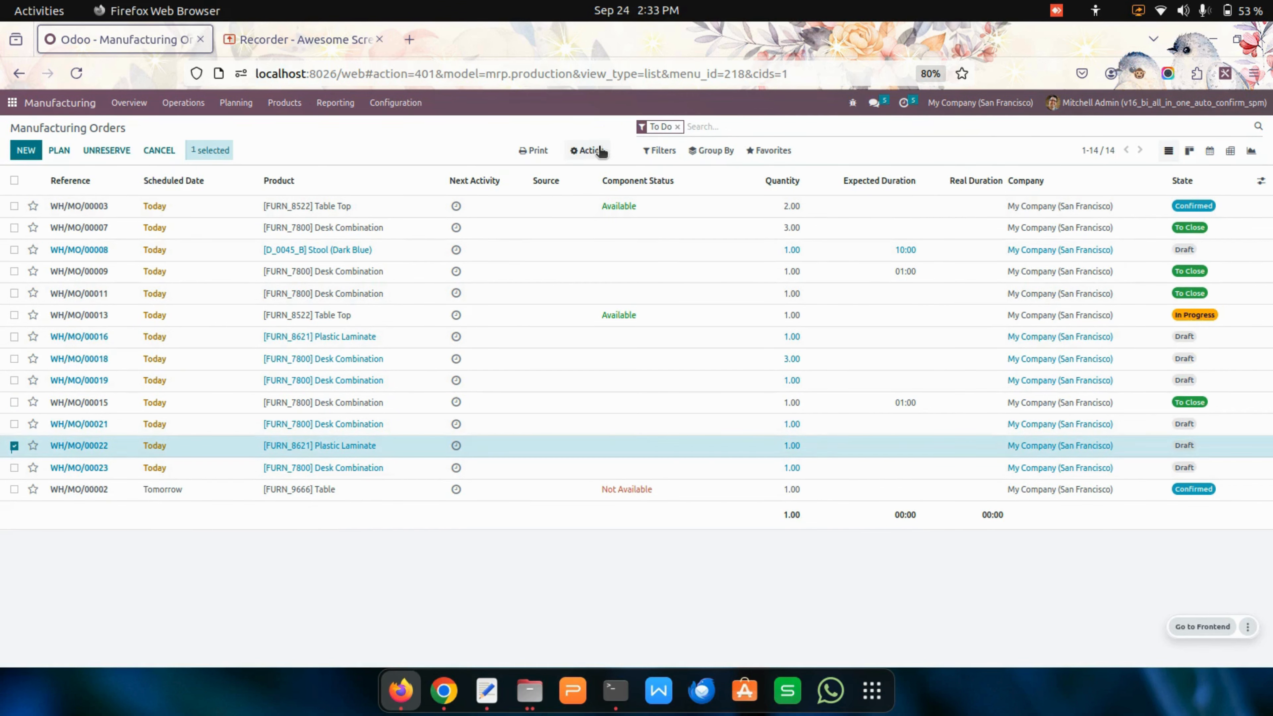
click(587, 150)
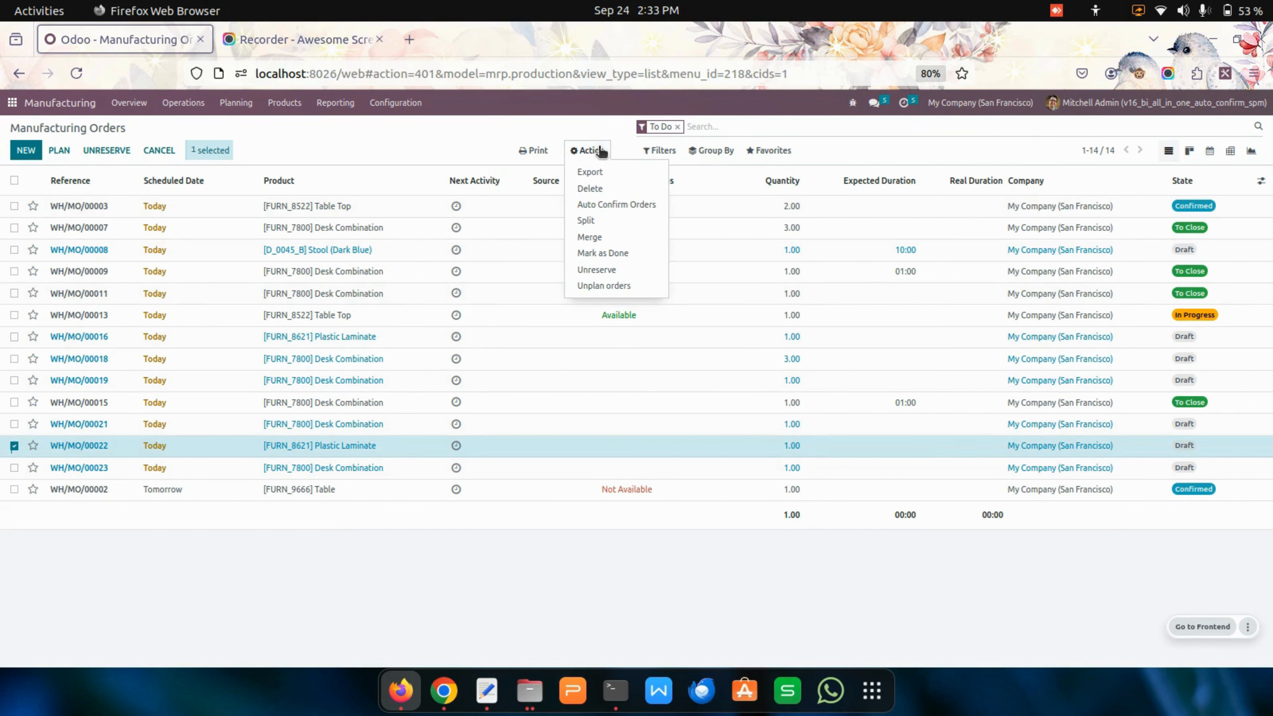
click(613, 204)
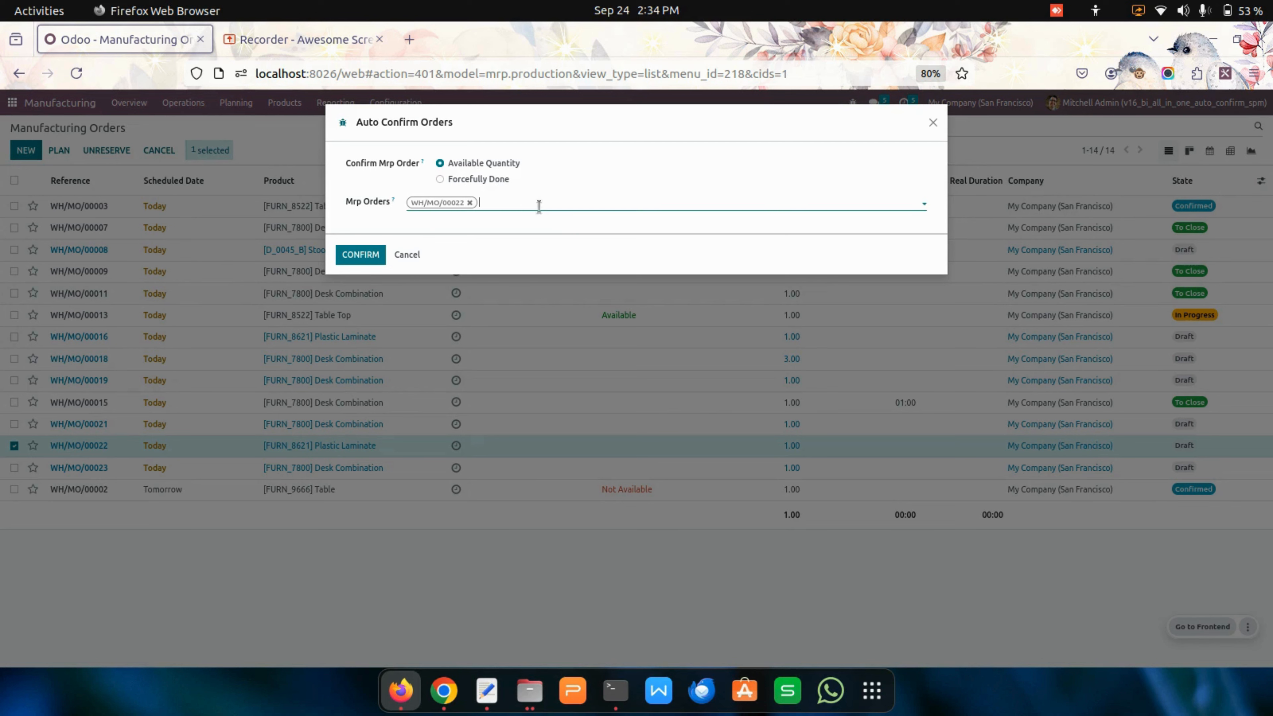
click(538, 205)
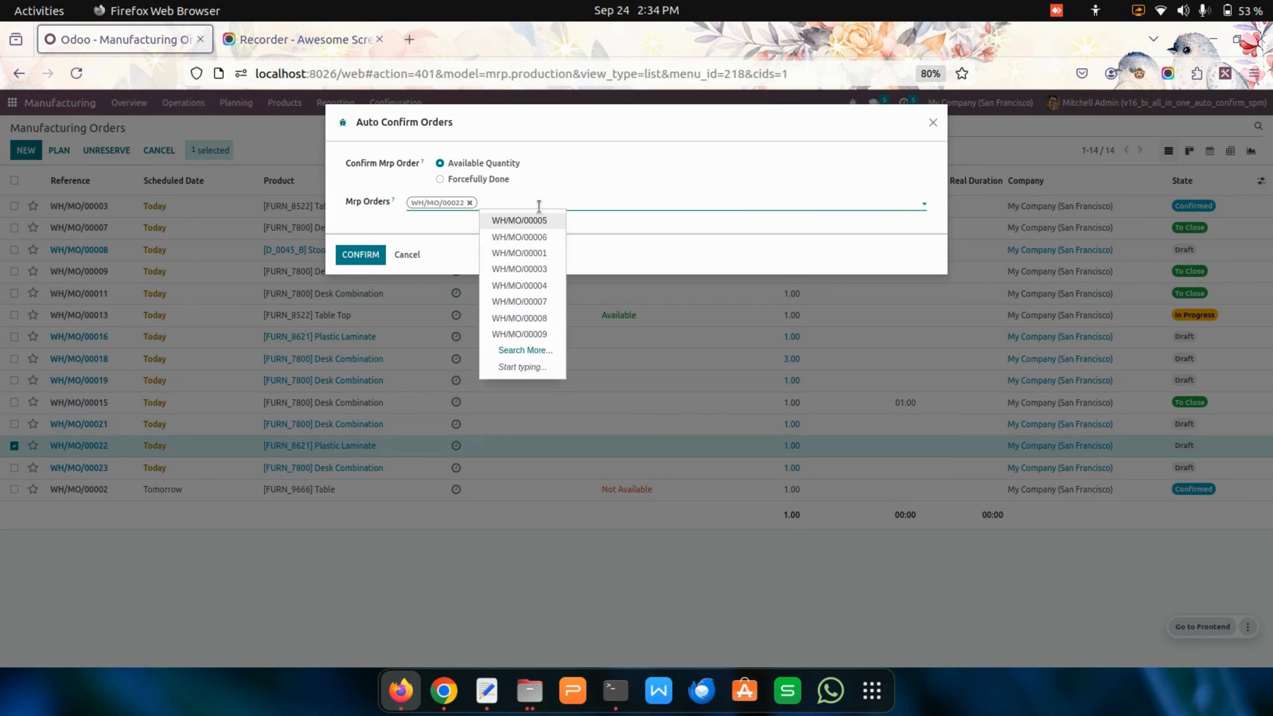
click(469, 224)
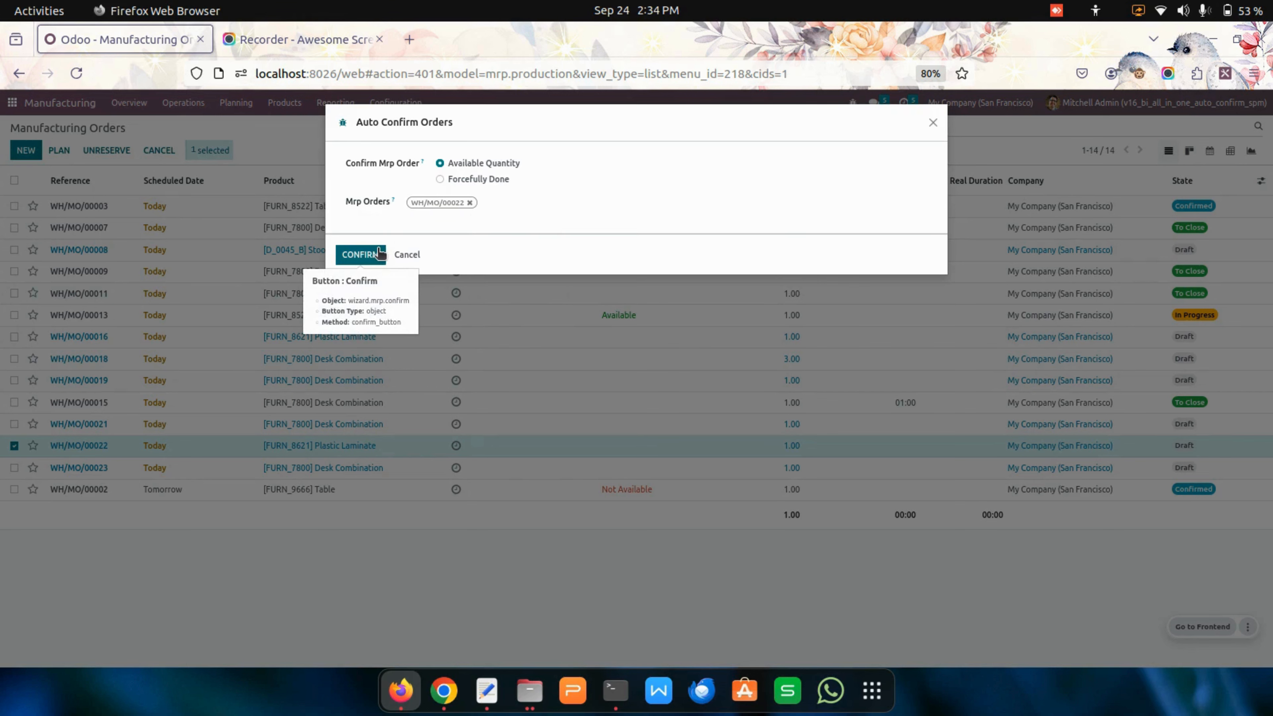
click(379, 253)
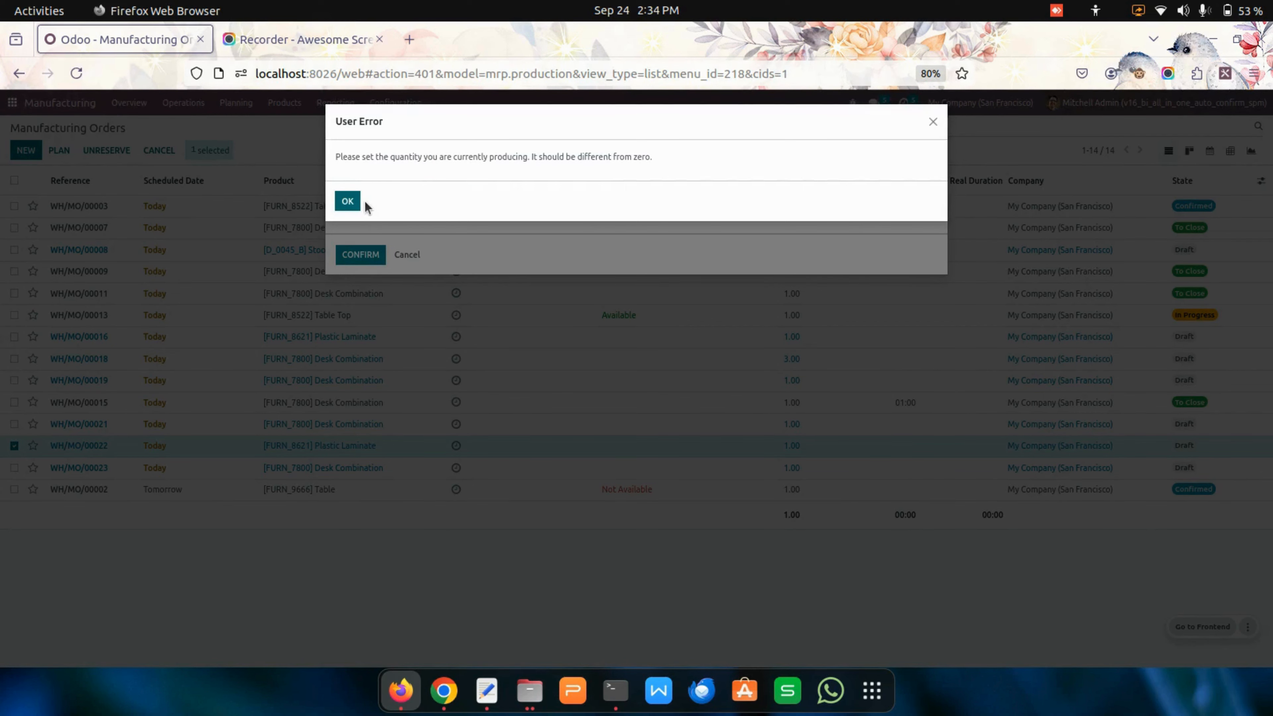
click(353, 202)
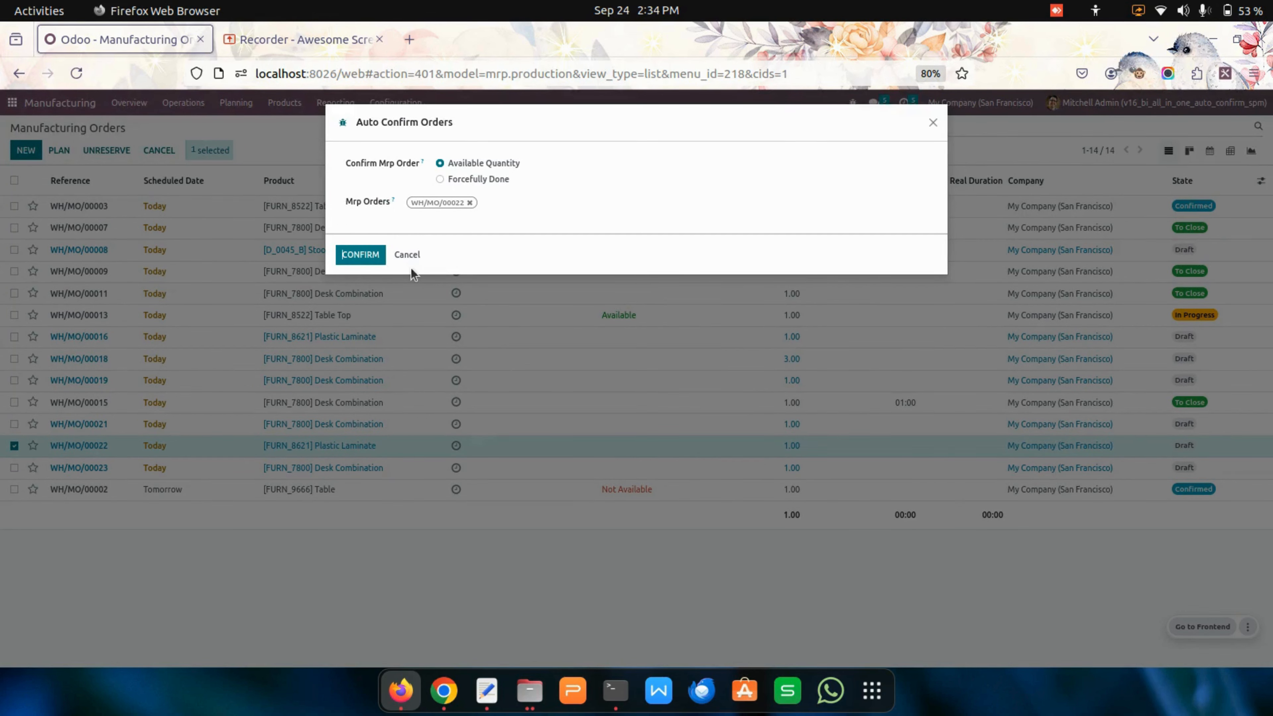
click(407, 254)
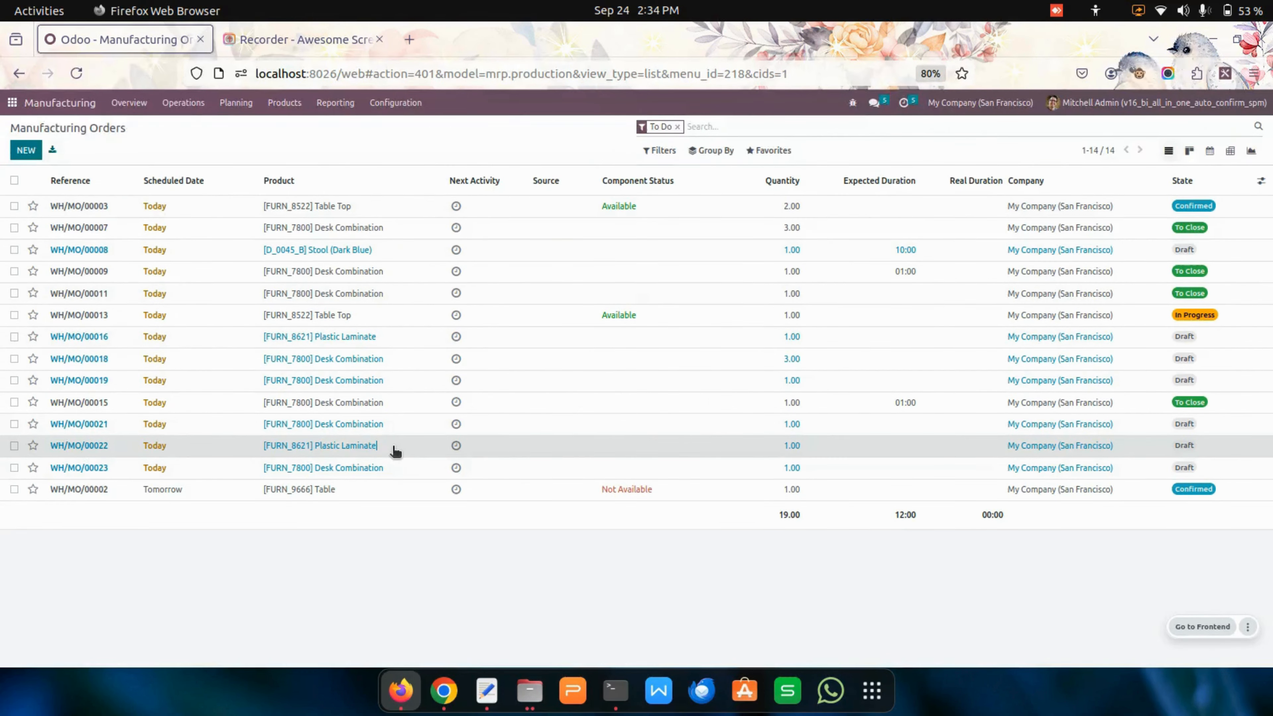
Set the expected duration of the AS1 work order in the newest Plastic Laminate order to 01:00 and save
click(393, 453)
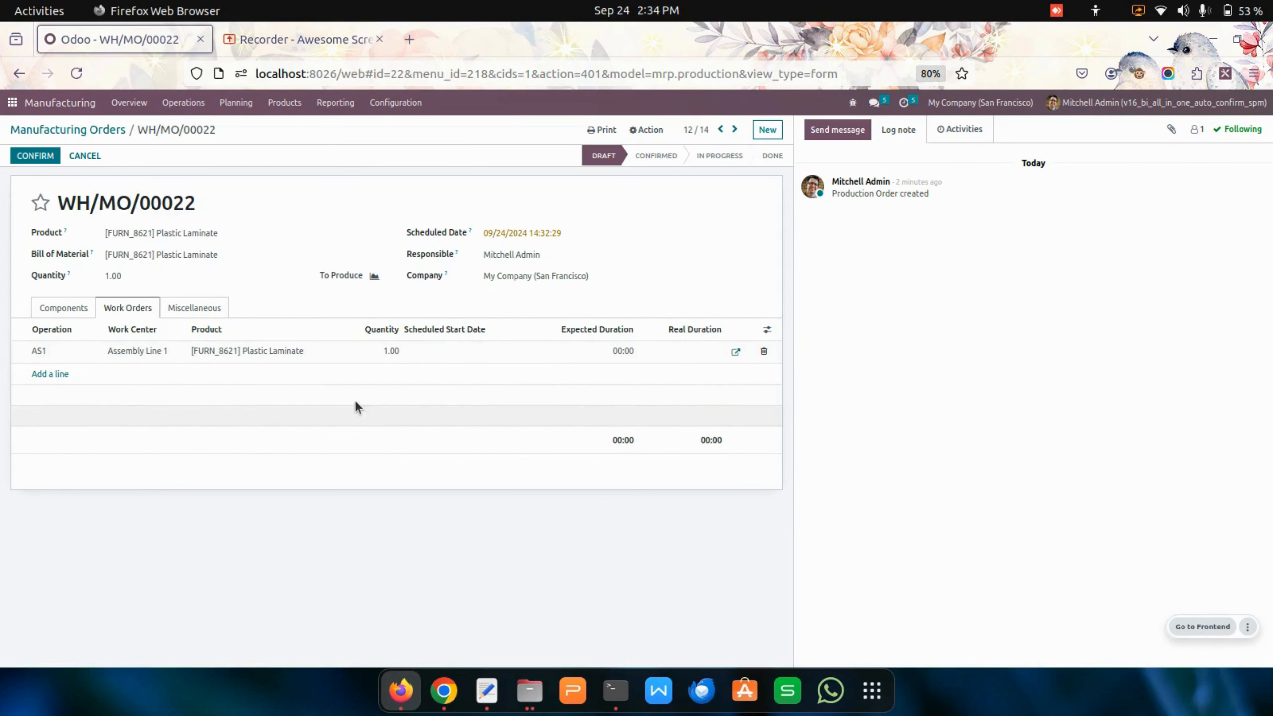
click(601, 353)
text(1)
click(563, 398)
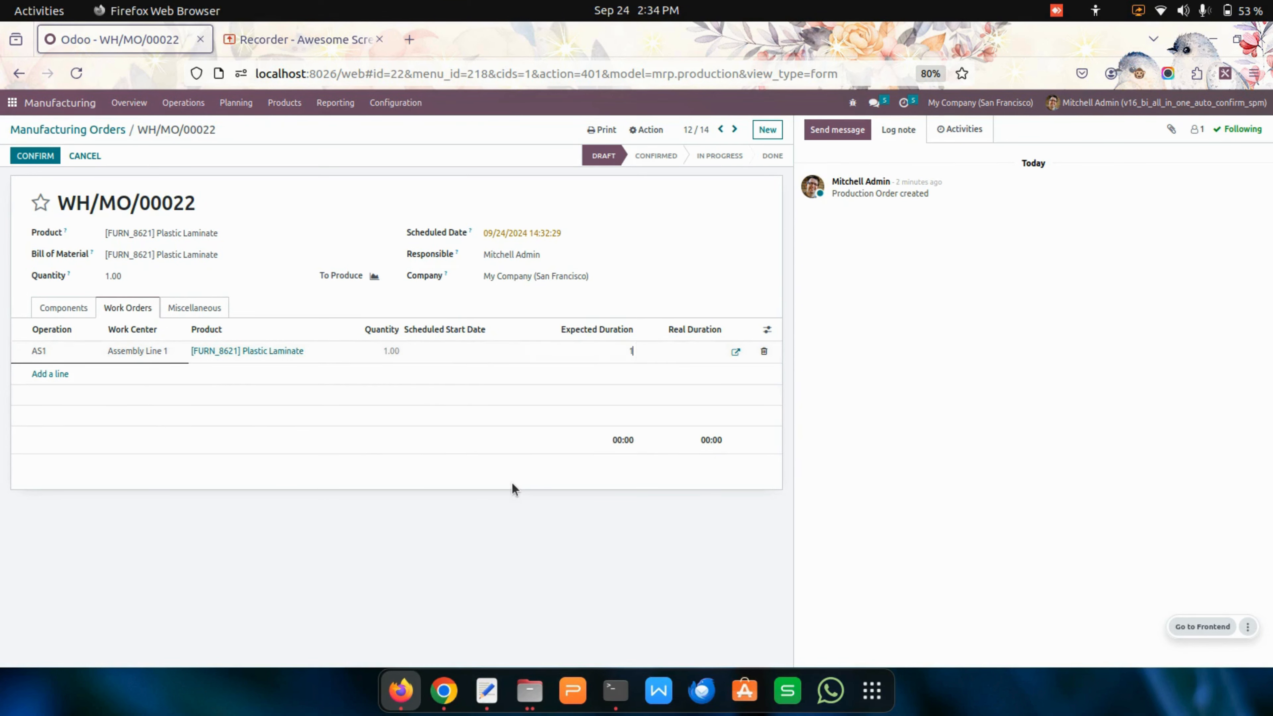
click(79, 313)
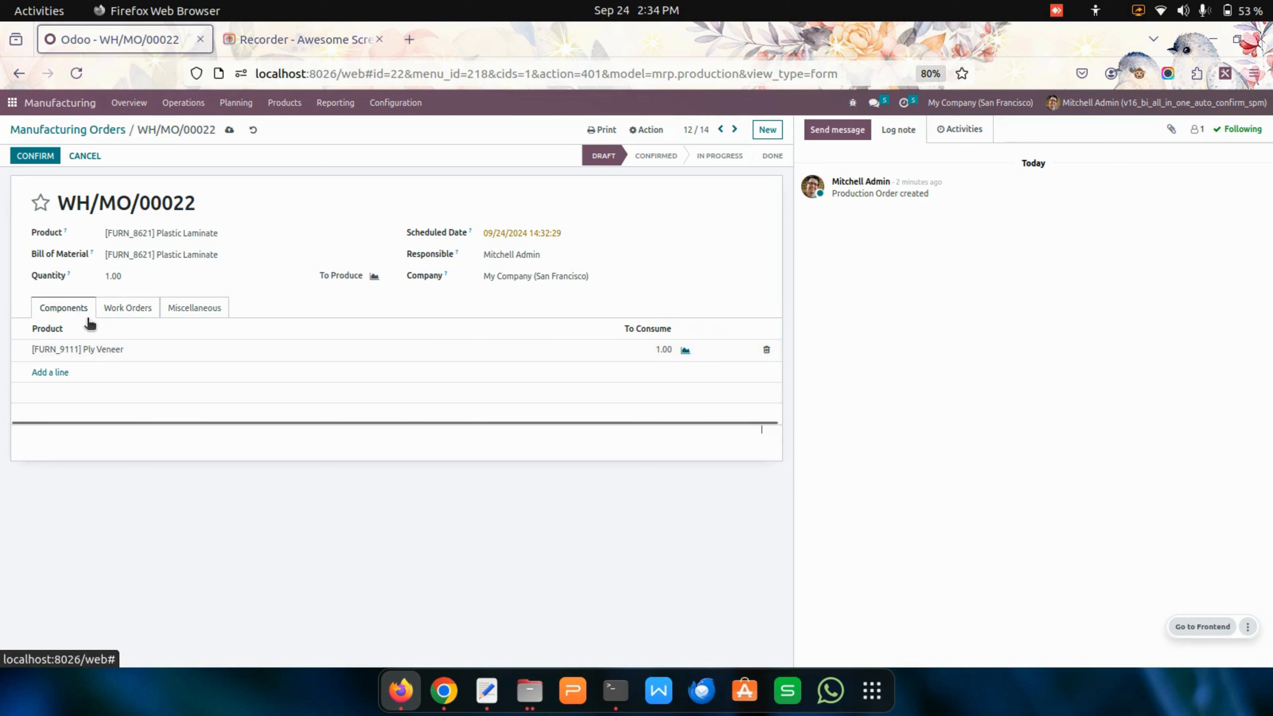
click(646, 347)
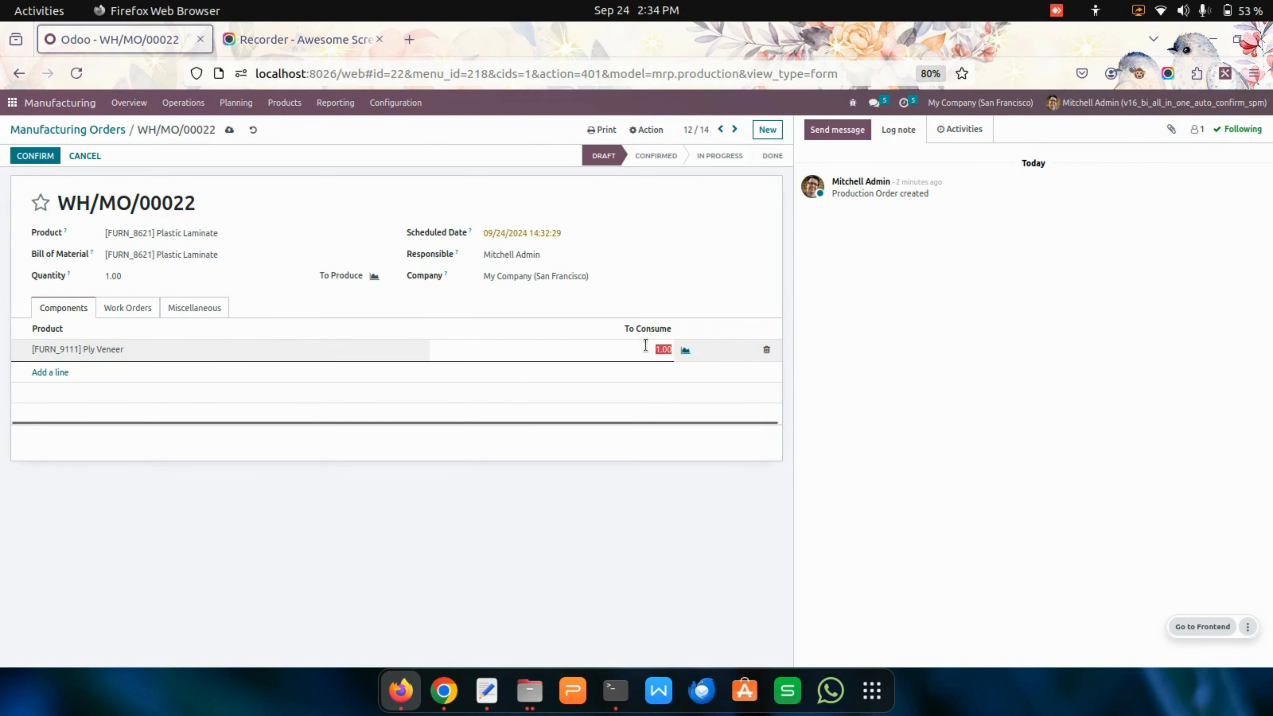
click(547, 508)
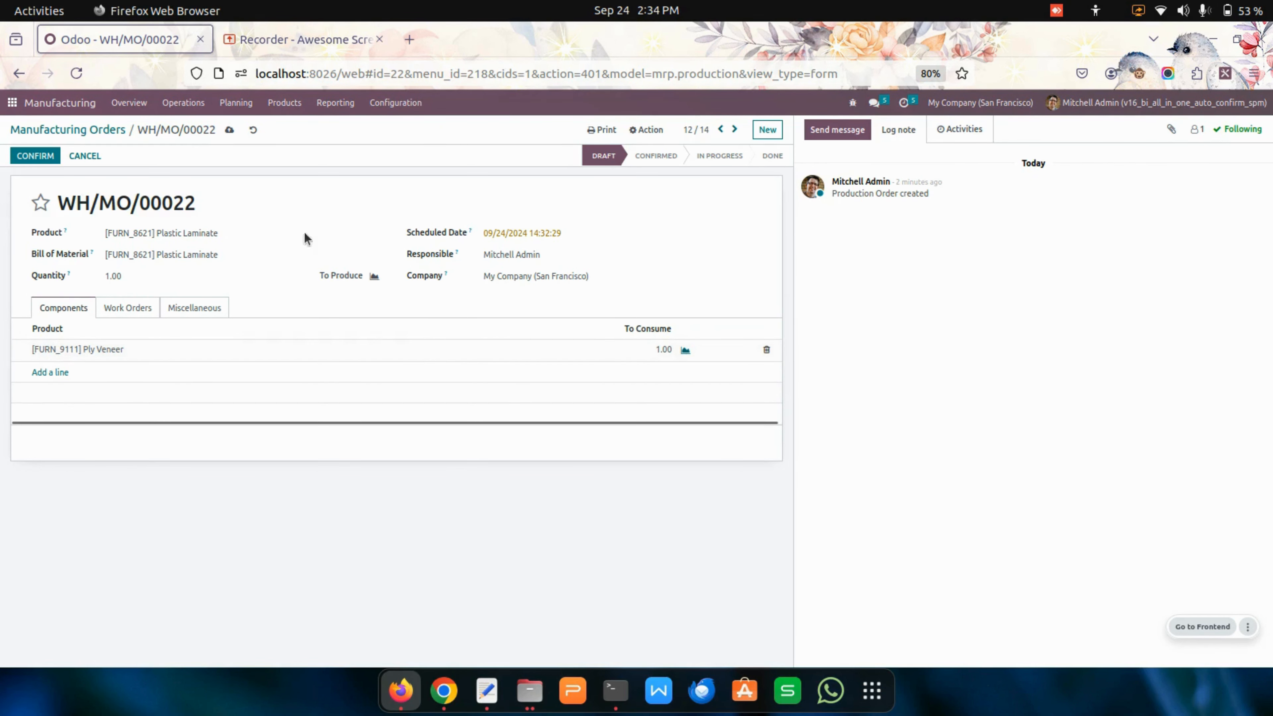
click(229, 130)
Try again to auto-confirm the edited Plastic Laminate order with the Available Quantity option
click(93, 134)
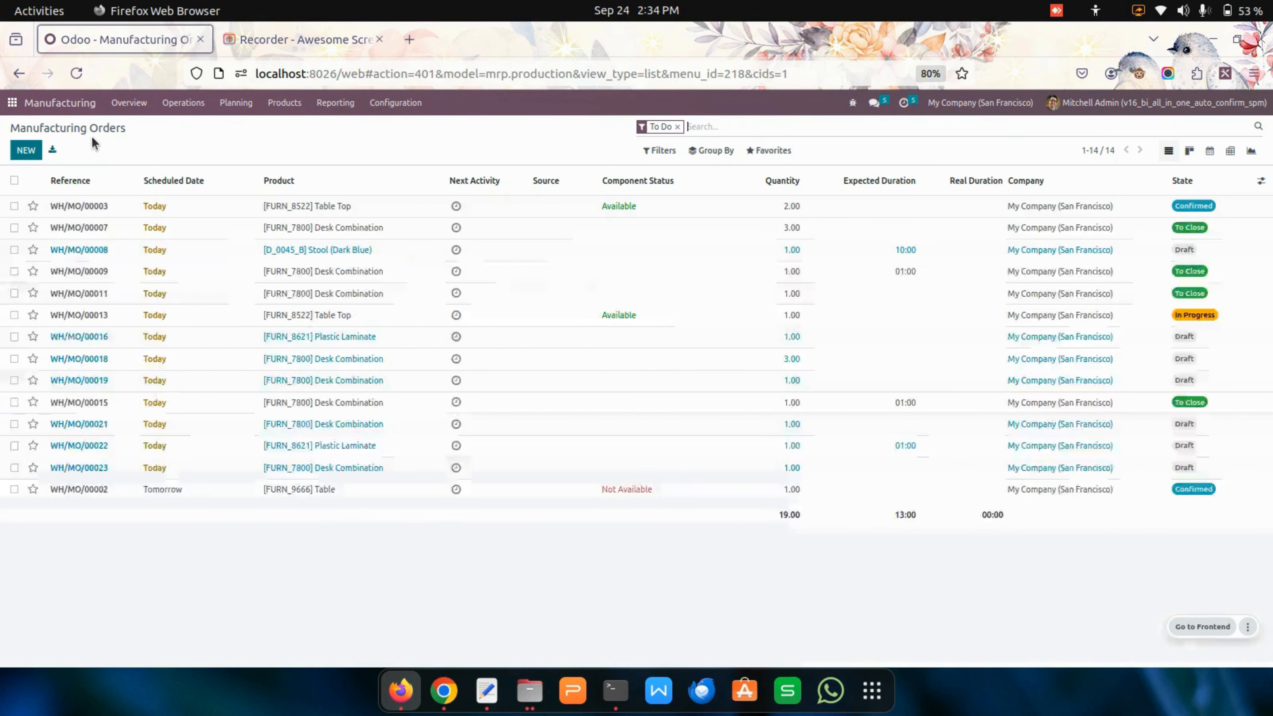
click(14, 445)
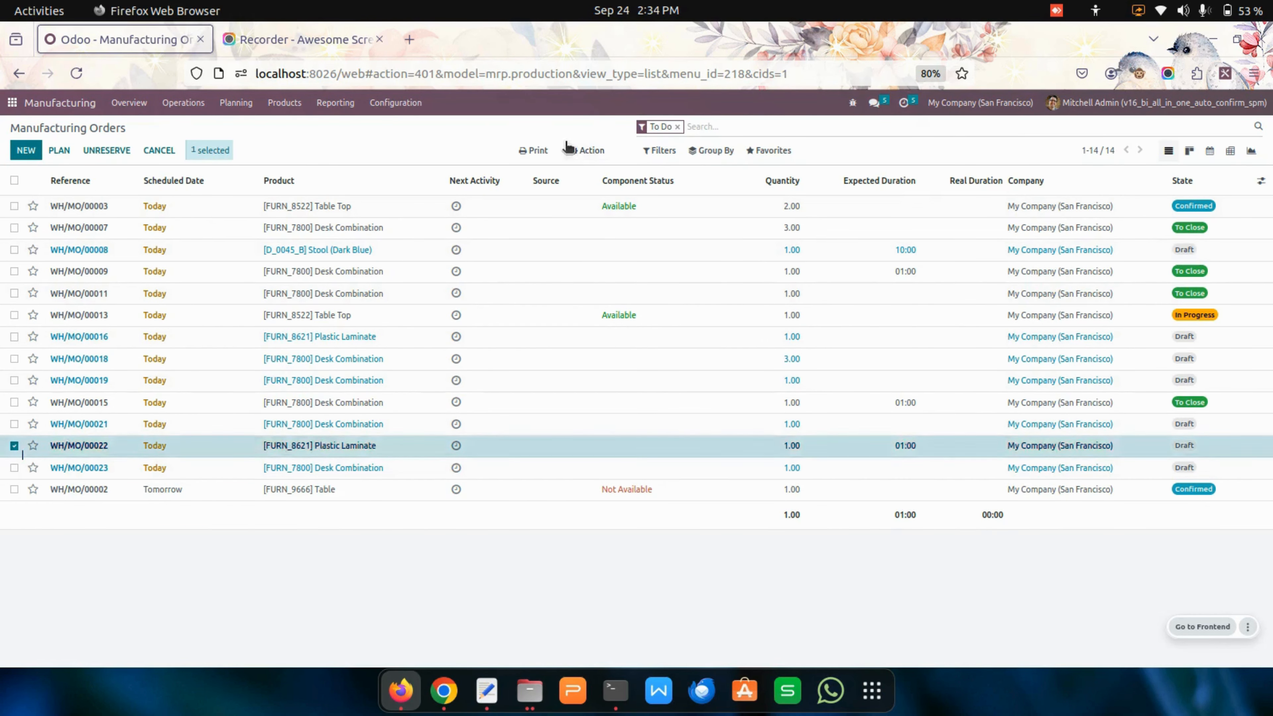
click(588, 151)
click(609, 206)
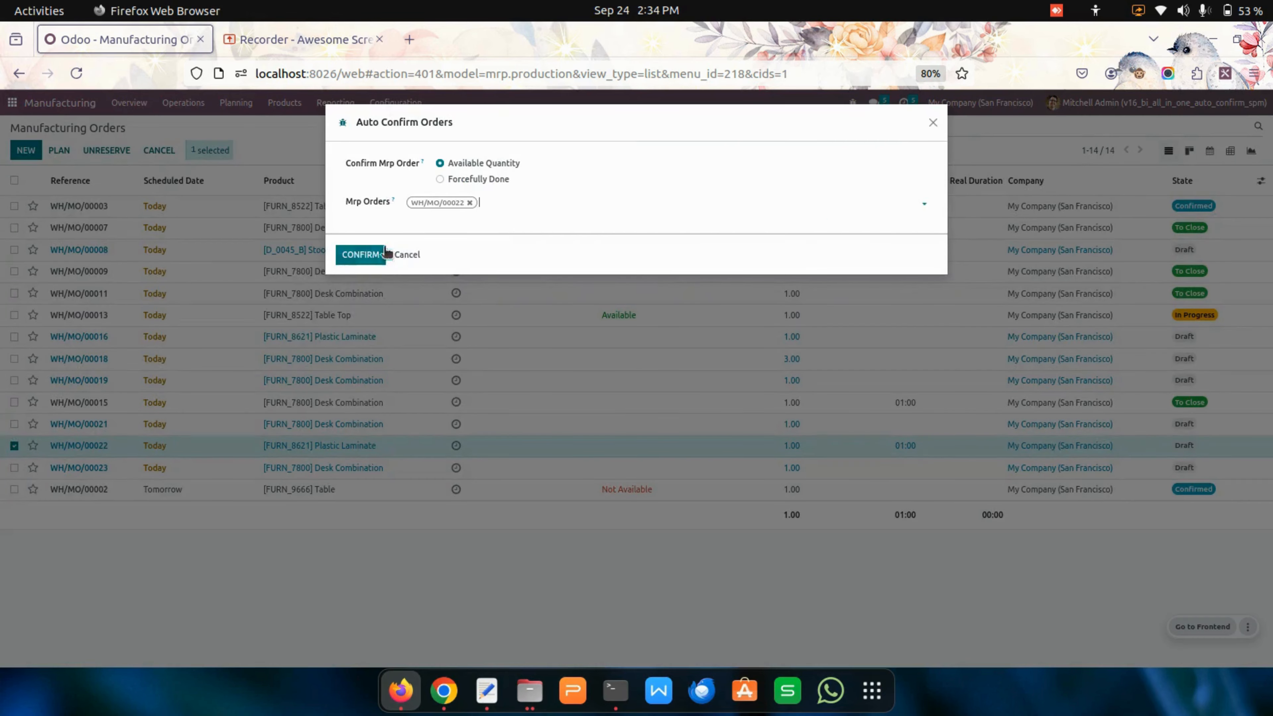
click(362, 251)
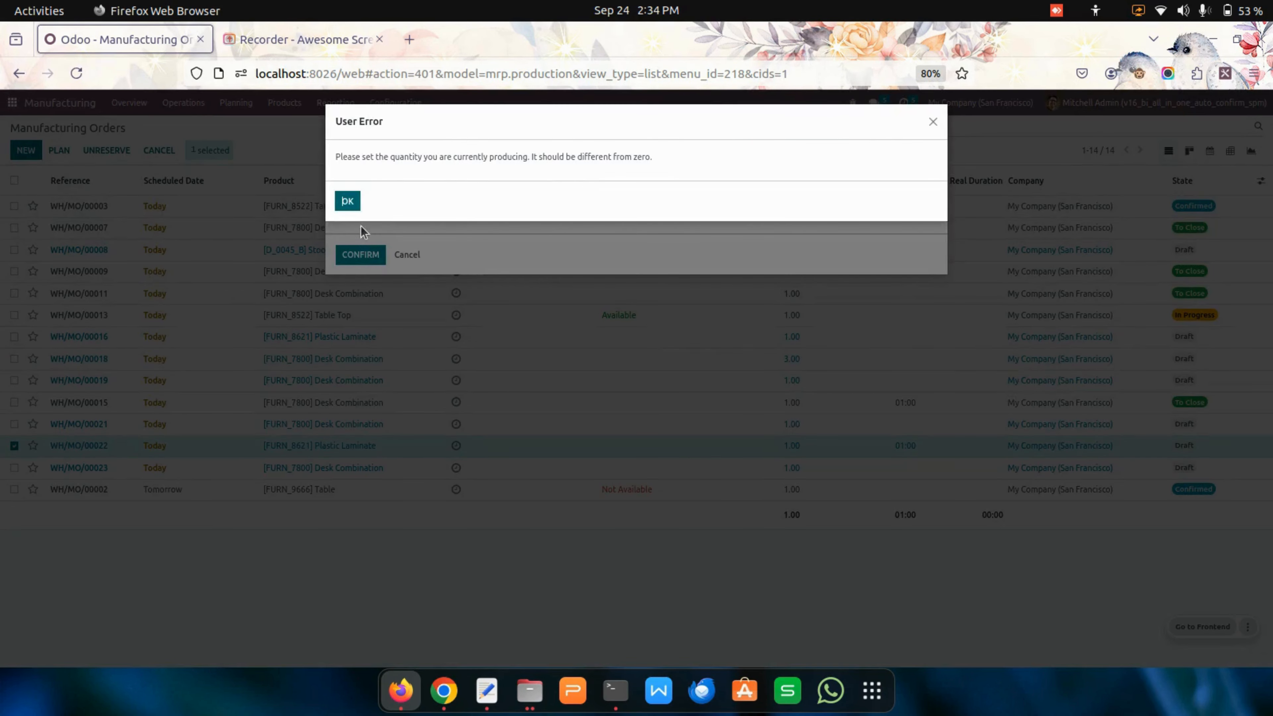
click(348, 202)
click(407, 254)
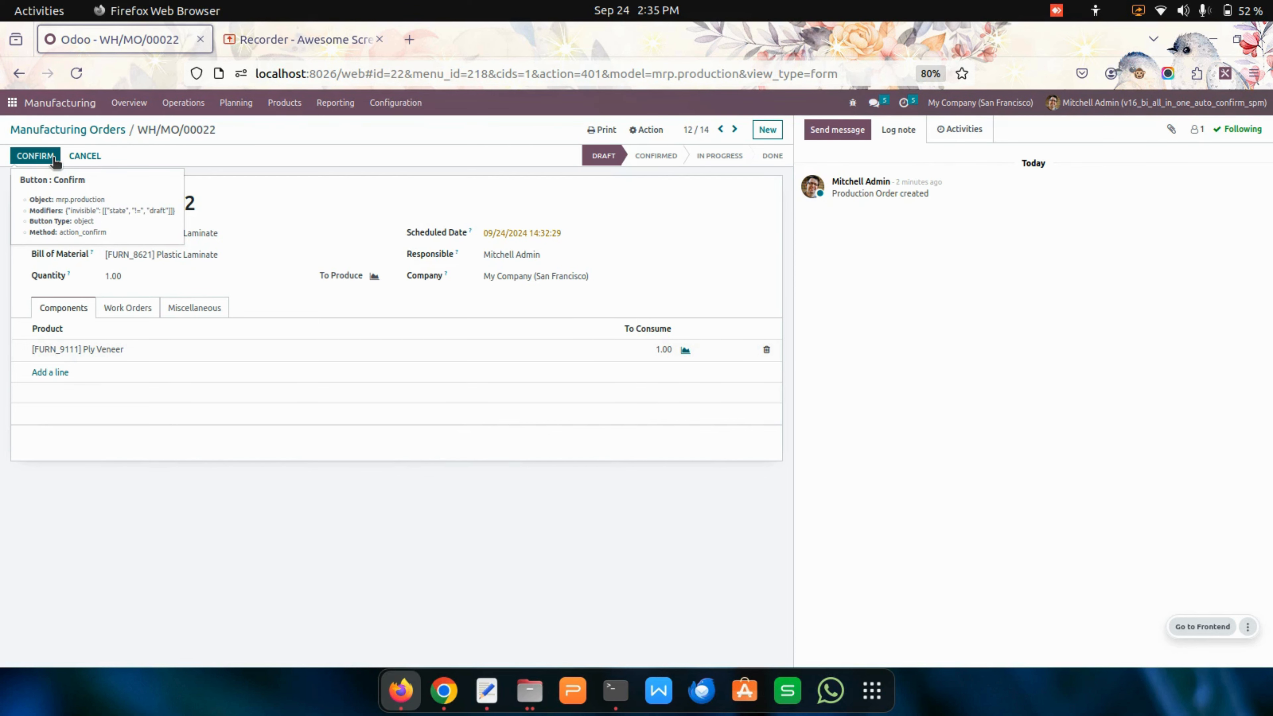
Confirm the newest Plastic Laminate manufacturing order directly from its form
click(54, 157)
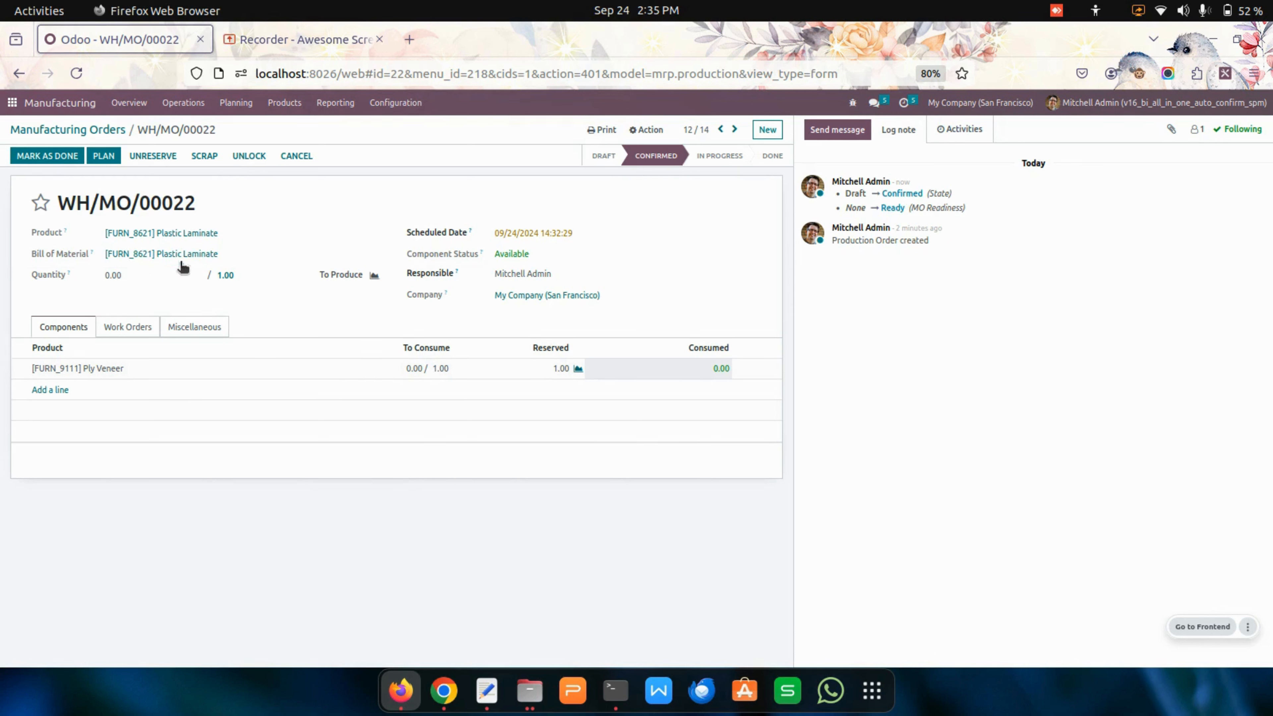
Mark the confirmed Plastic Laminate order as done with immediate production and check its work orders
click(128, 328)
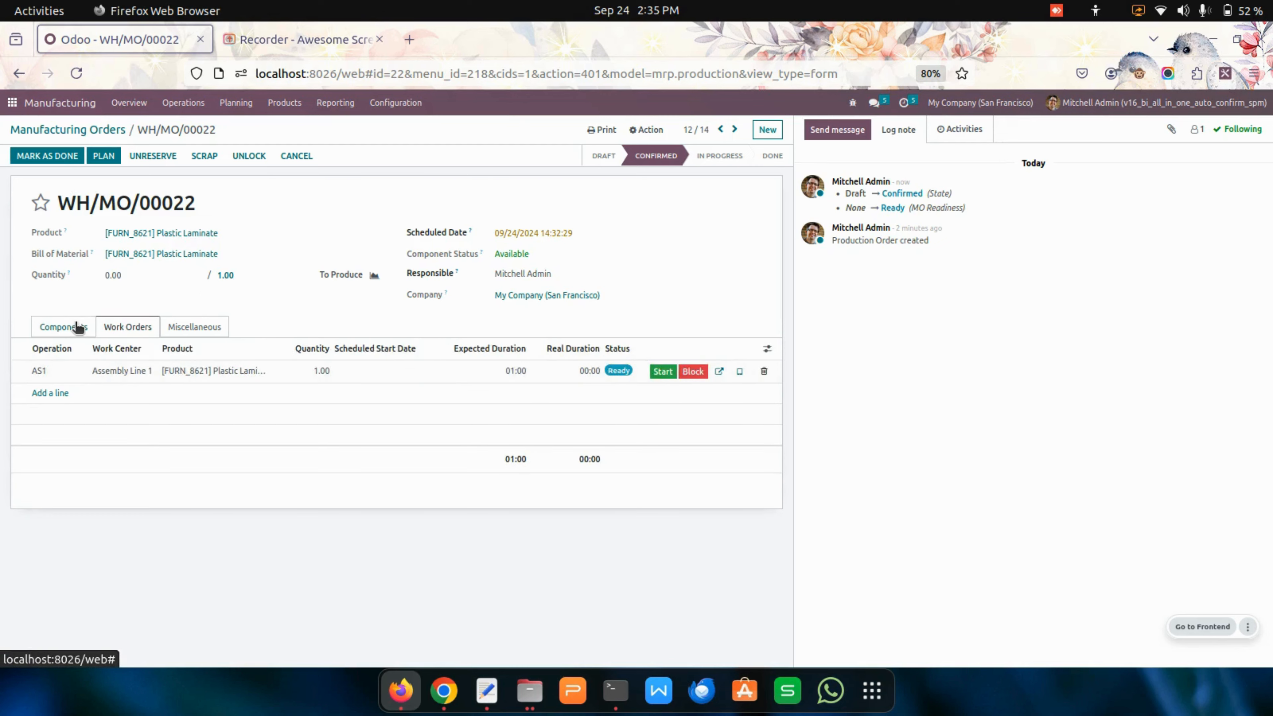
click(77, 328)
click(59, 156)
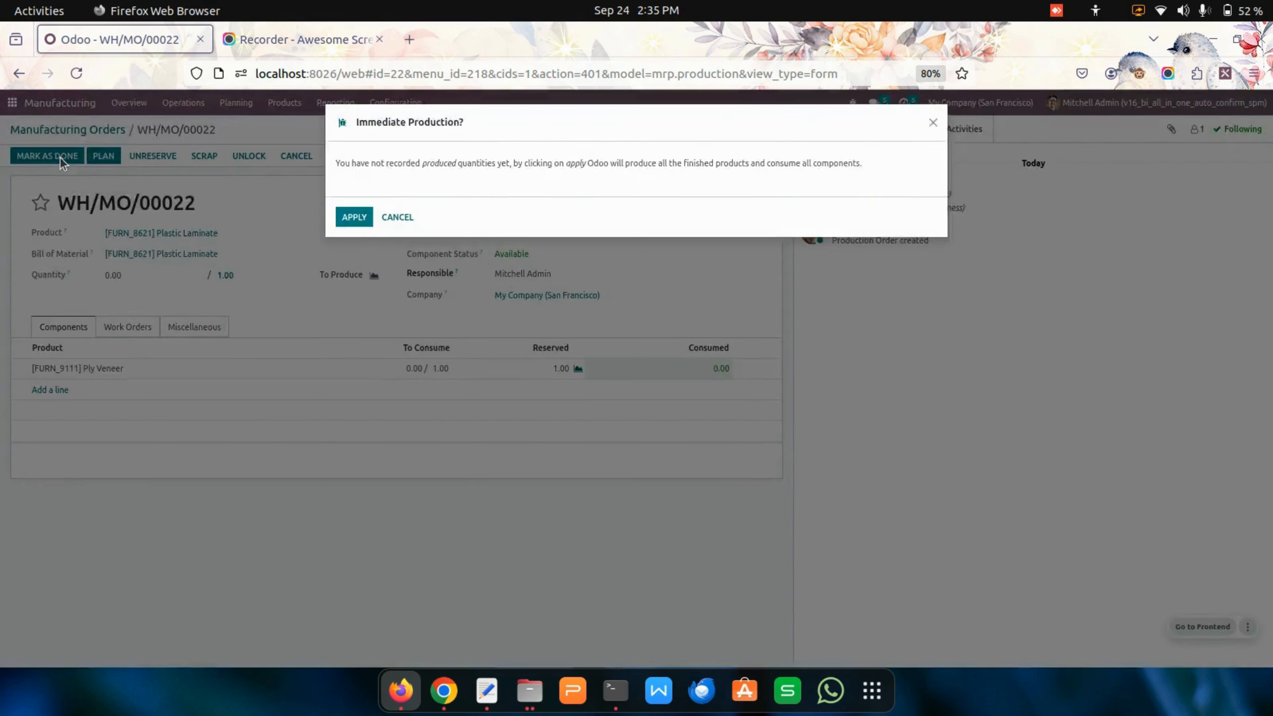
click(357, 216)
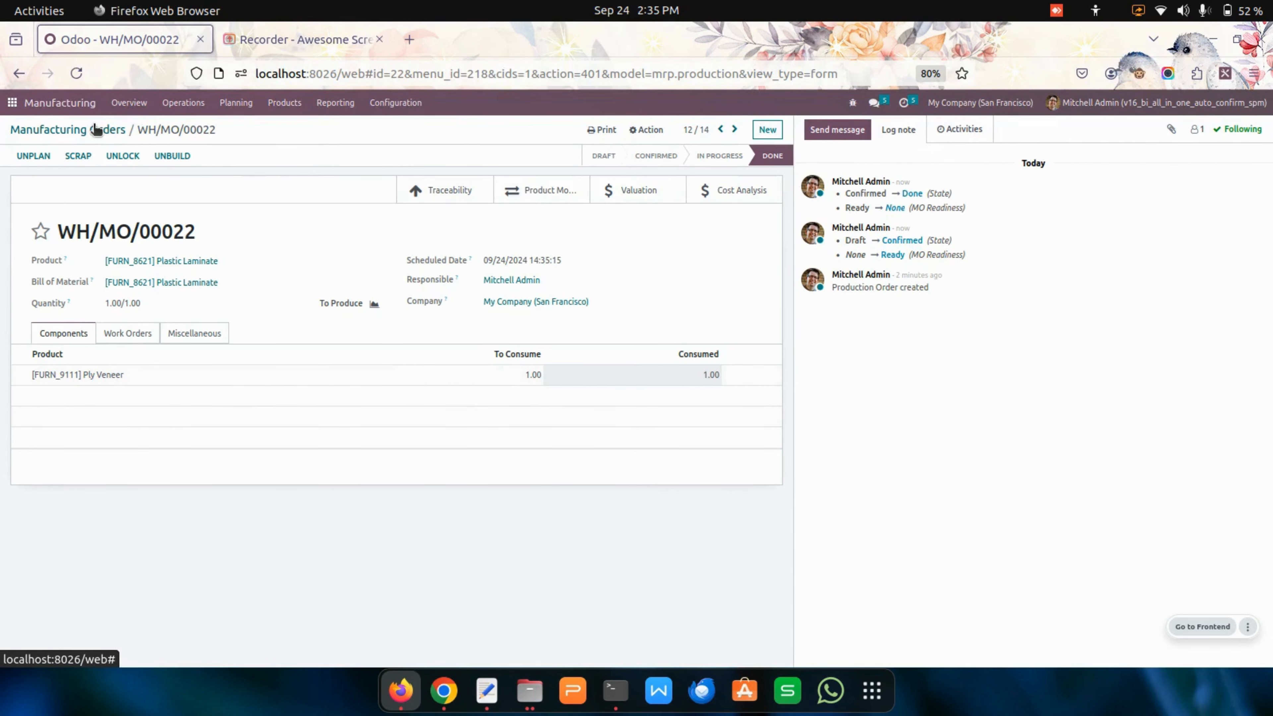
click(129, 334)
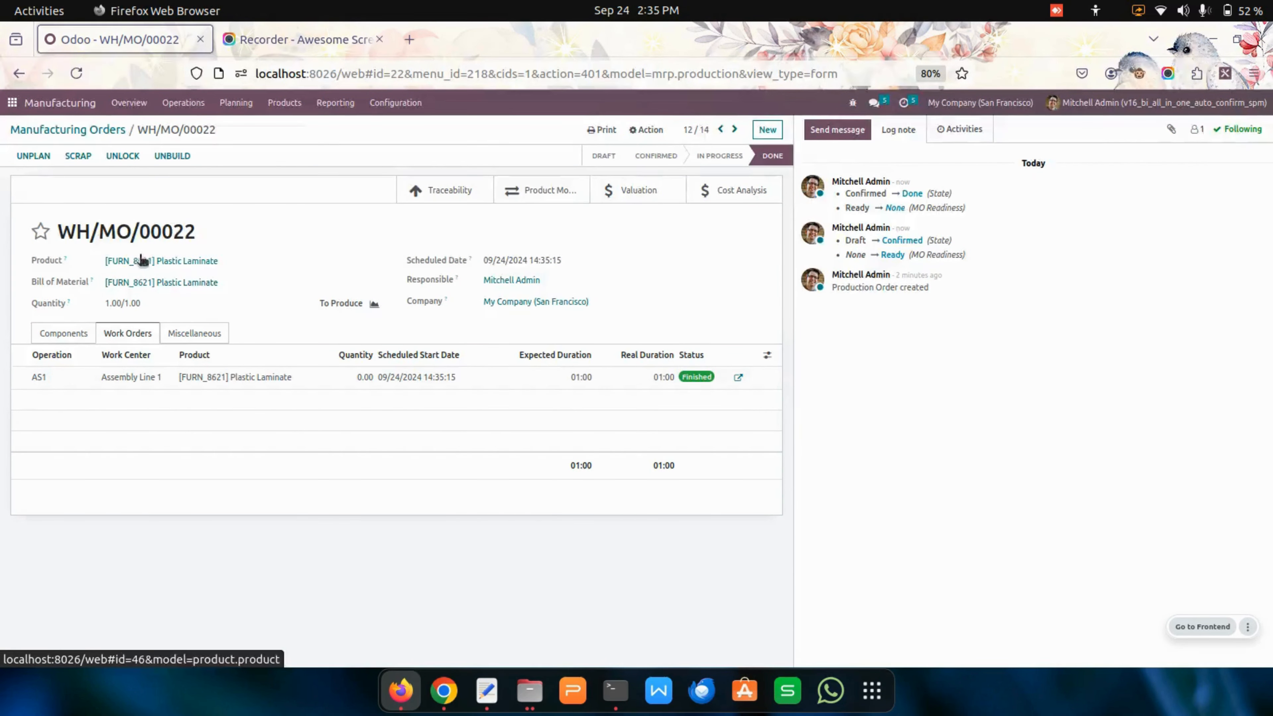
Remove the To Do filter from the manufacturing orders list and examine the components and work orders of the completed newest Plastic Laminate order
click(90, 126)
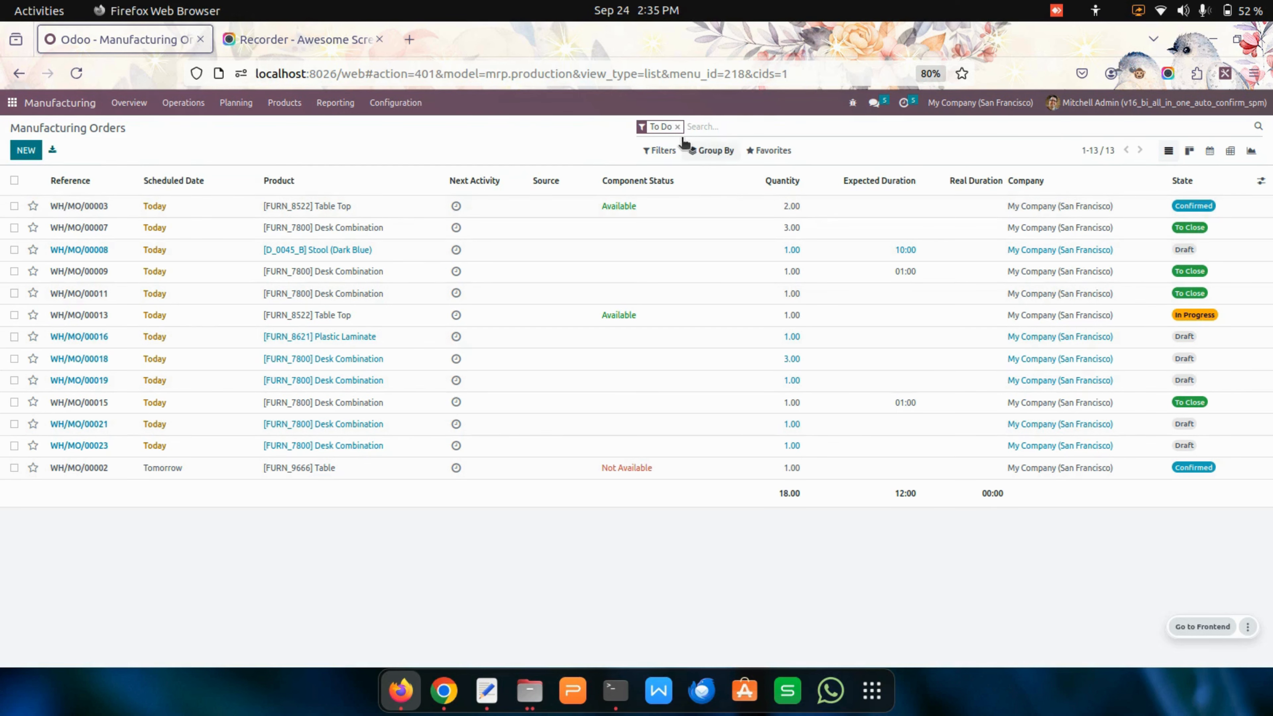
click(676, 127)
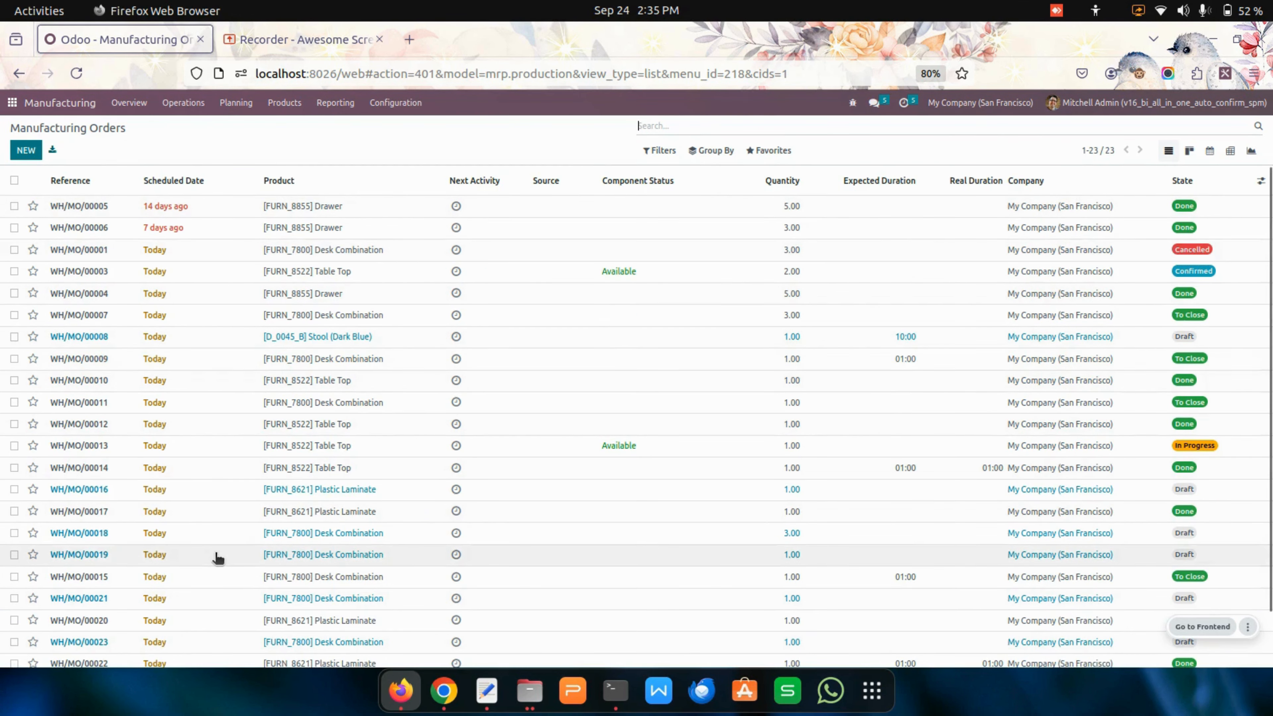
scroll(216, 558, down, 3)
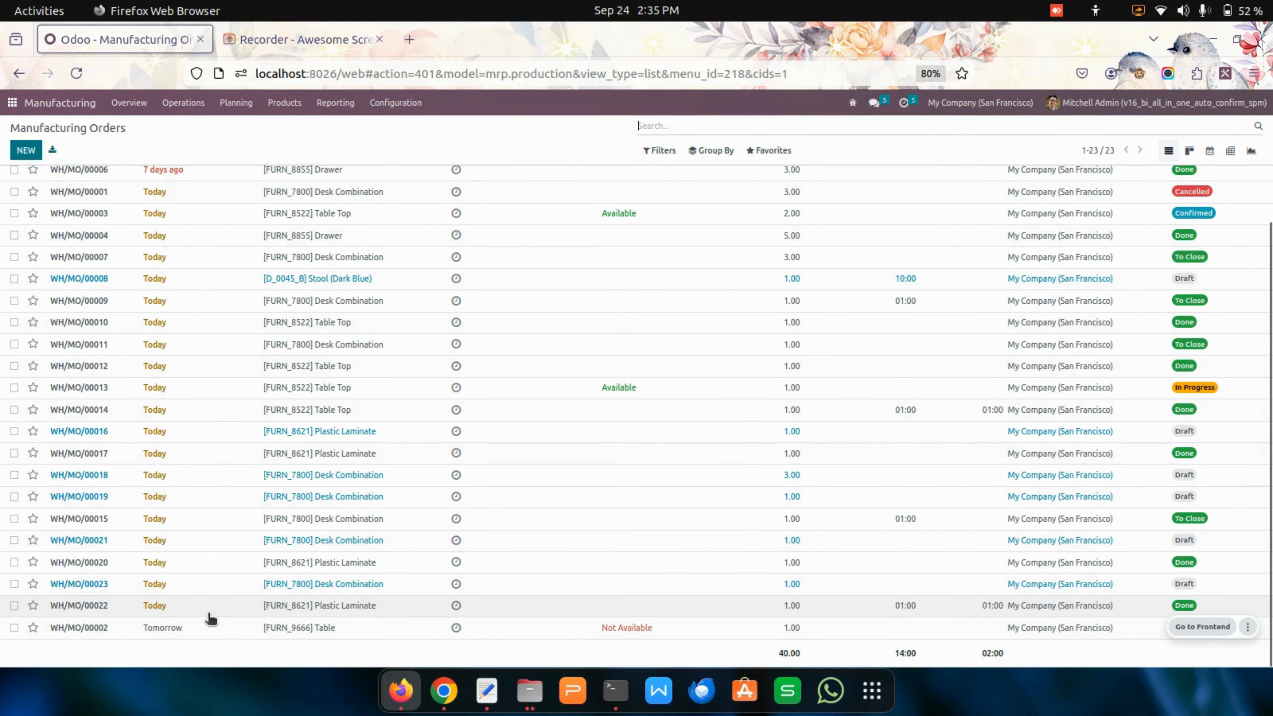
click(210, 618)
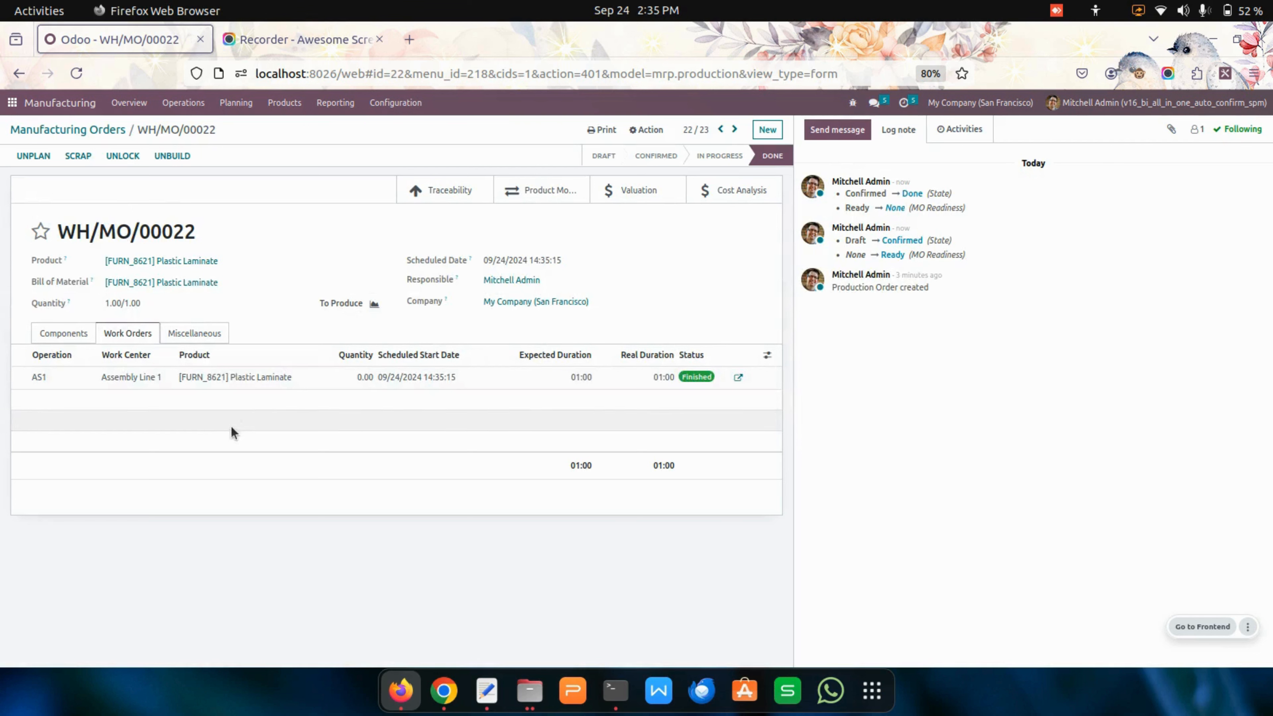
click(73, 337)
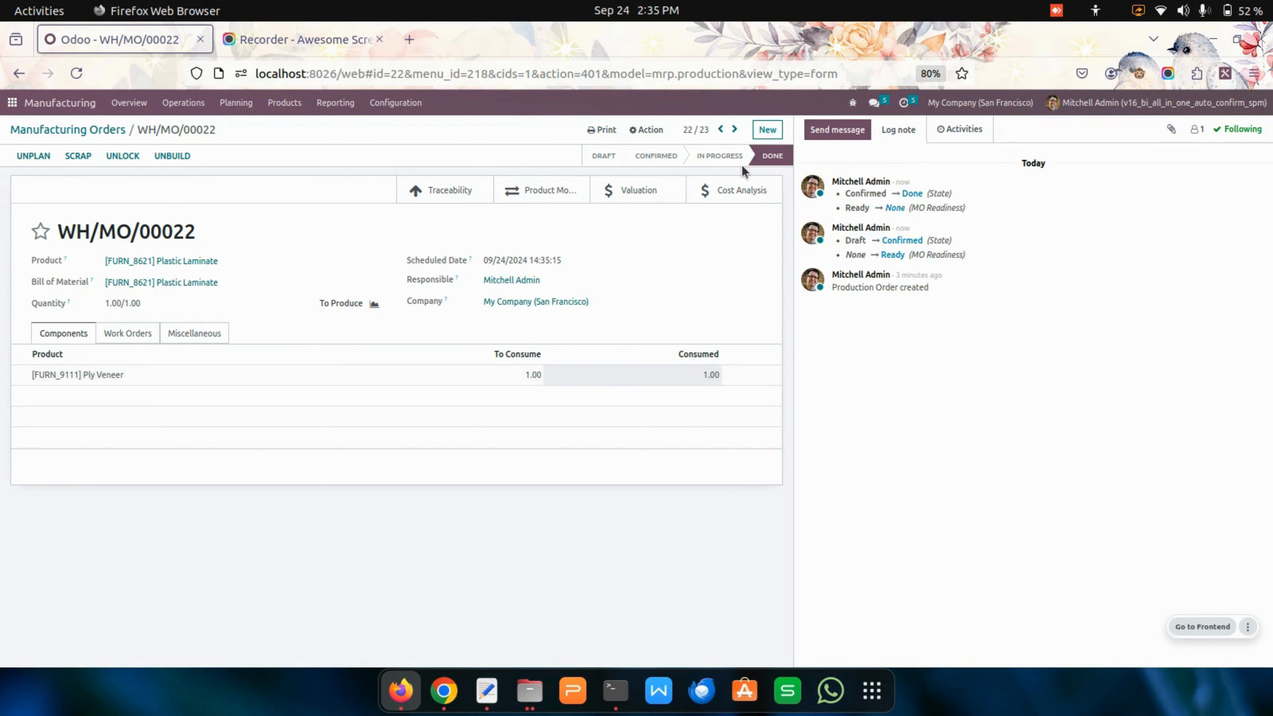
click(131, 339)
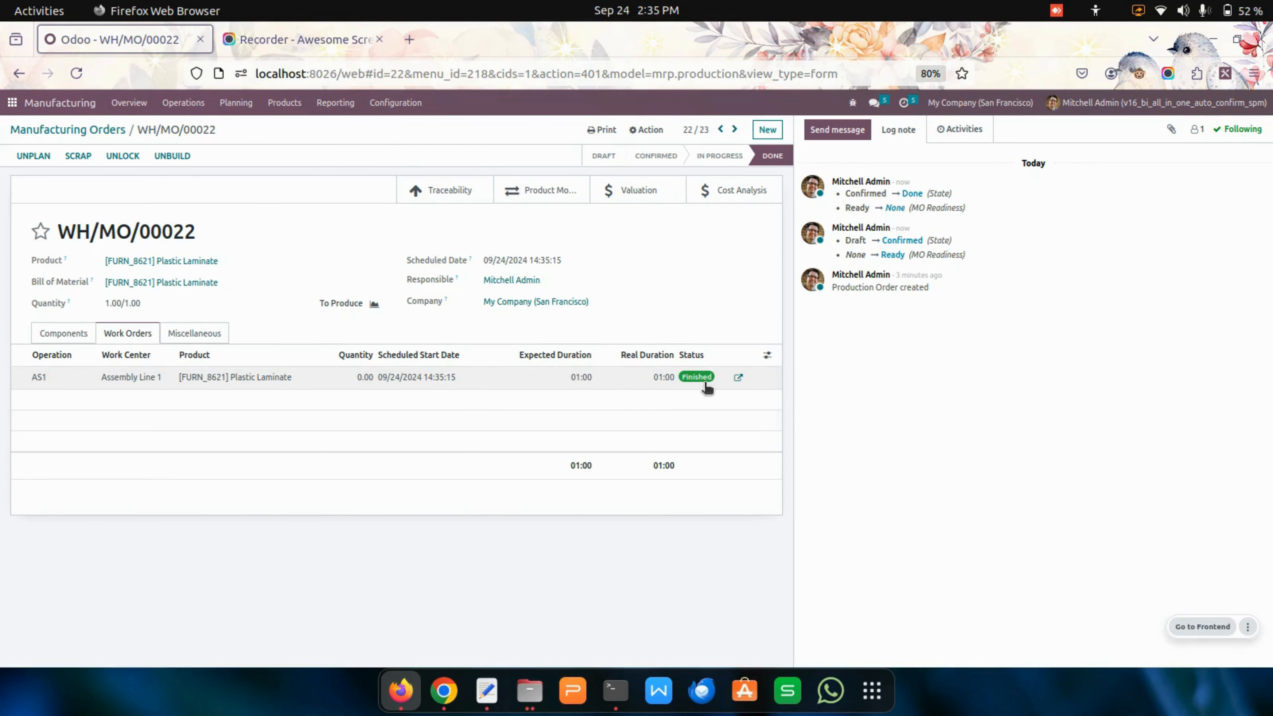
click(79, 330)
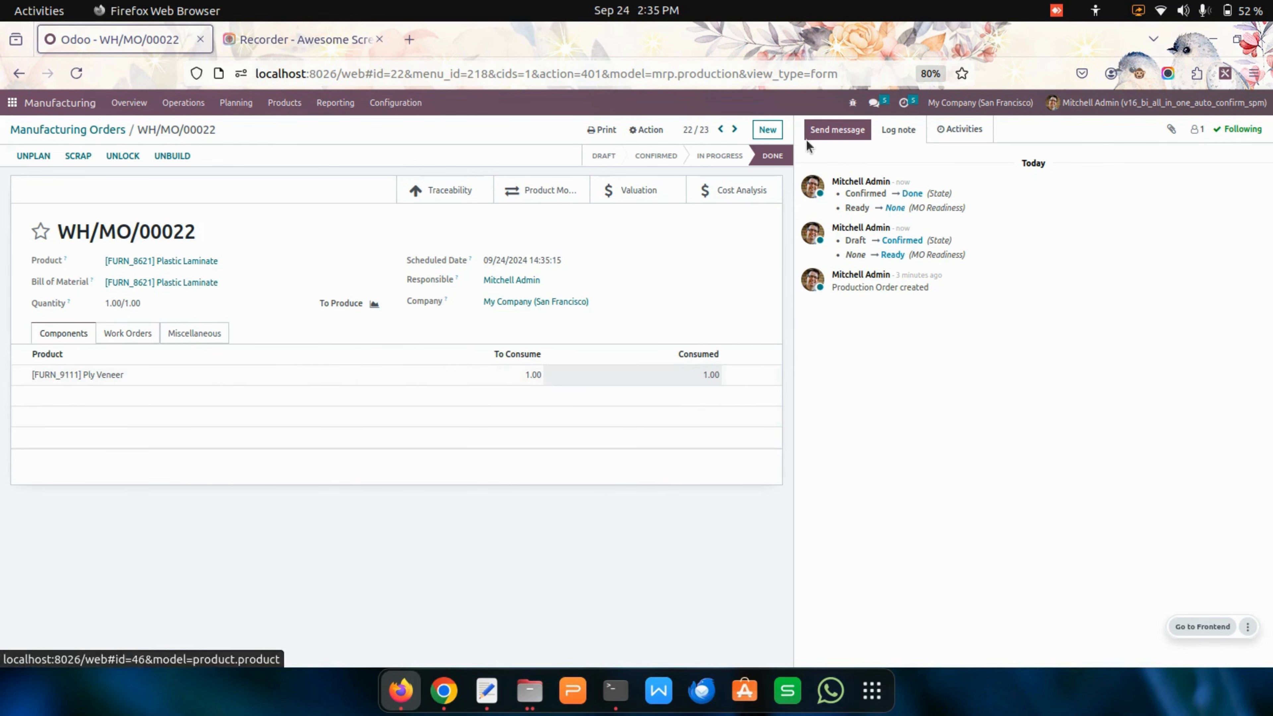
Auto-confirm the newest Desk Combination draft order from the manufacturing orders list with the Forcefully Done option
click(105, 129)
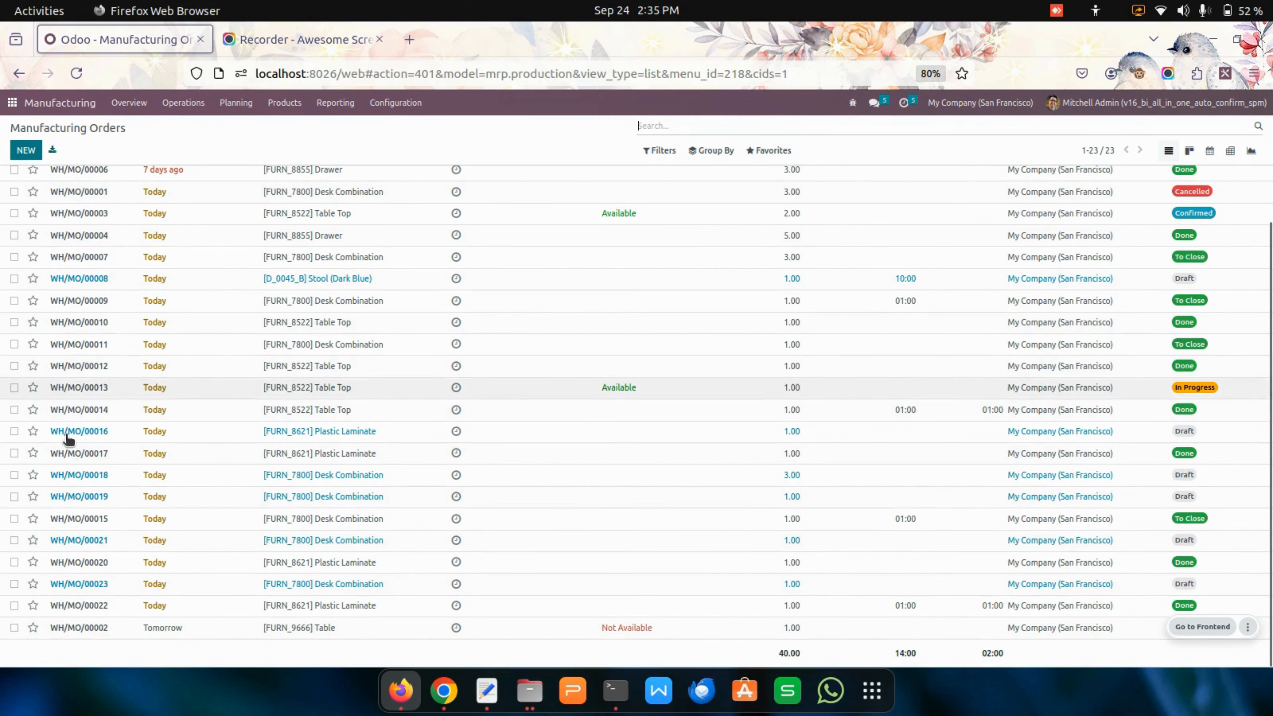
click(14, 584)
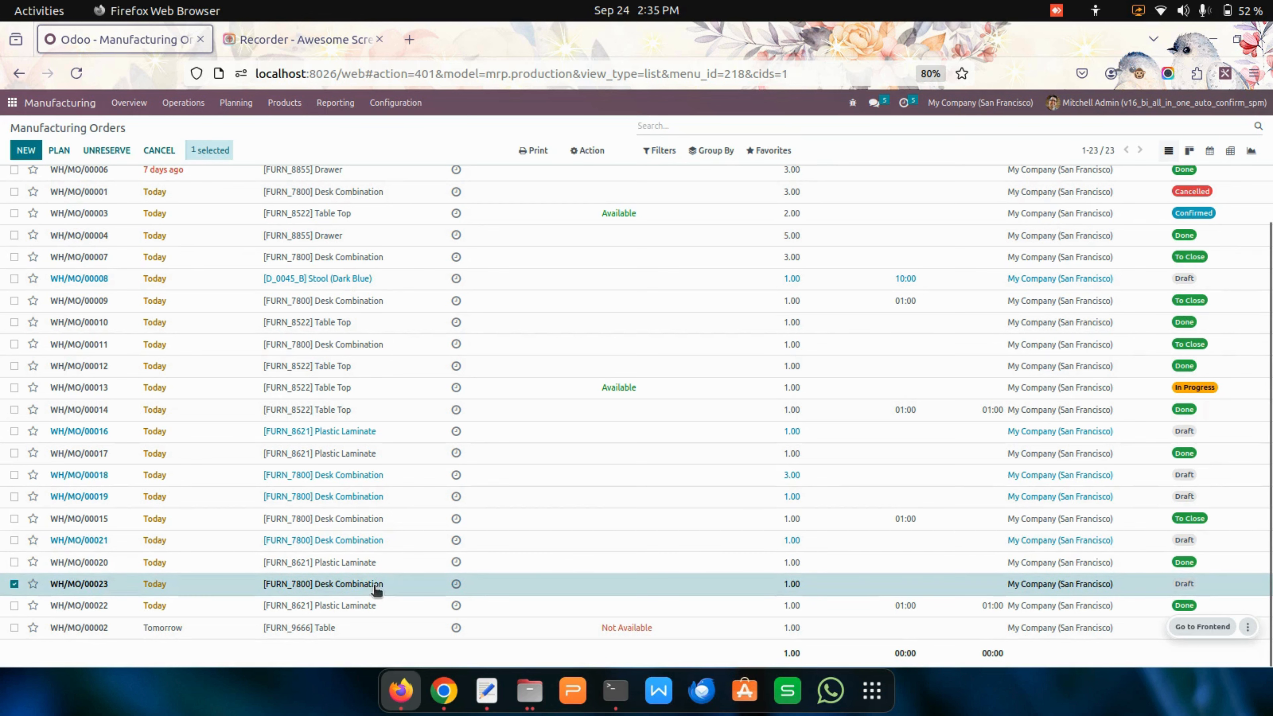
click(591, 151)
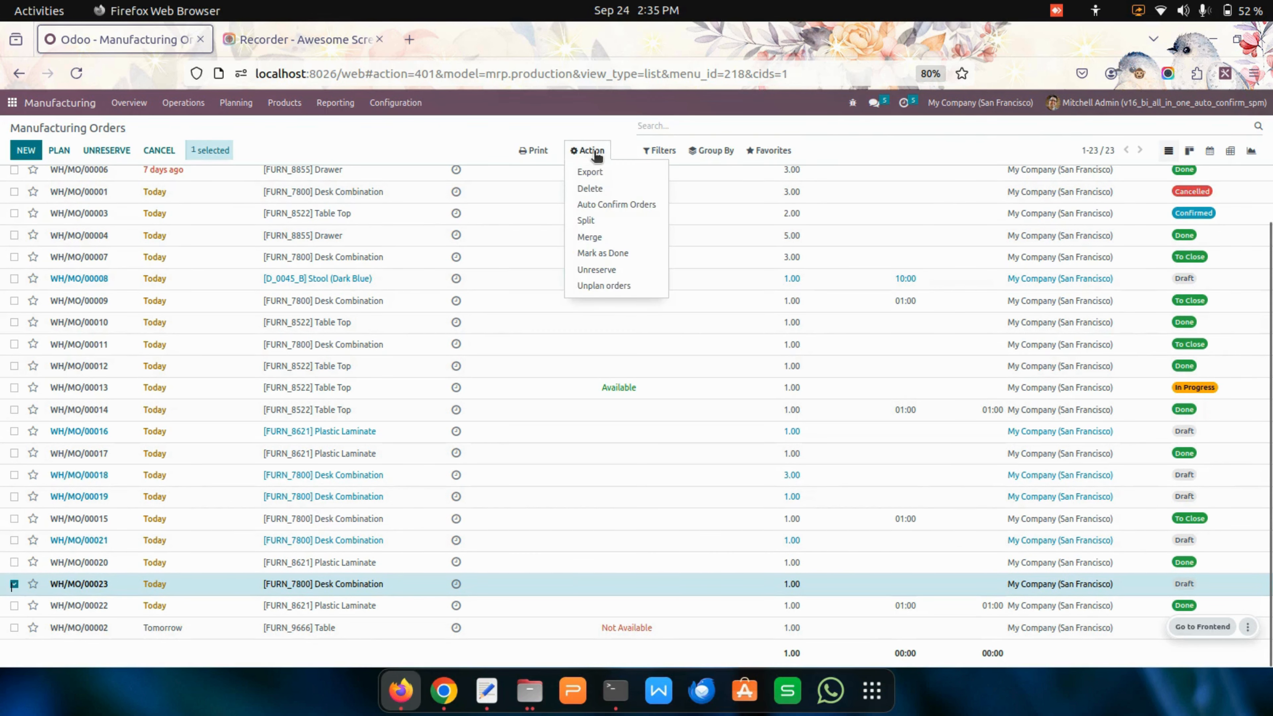
click(612, 205)
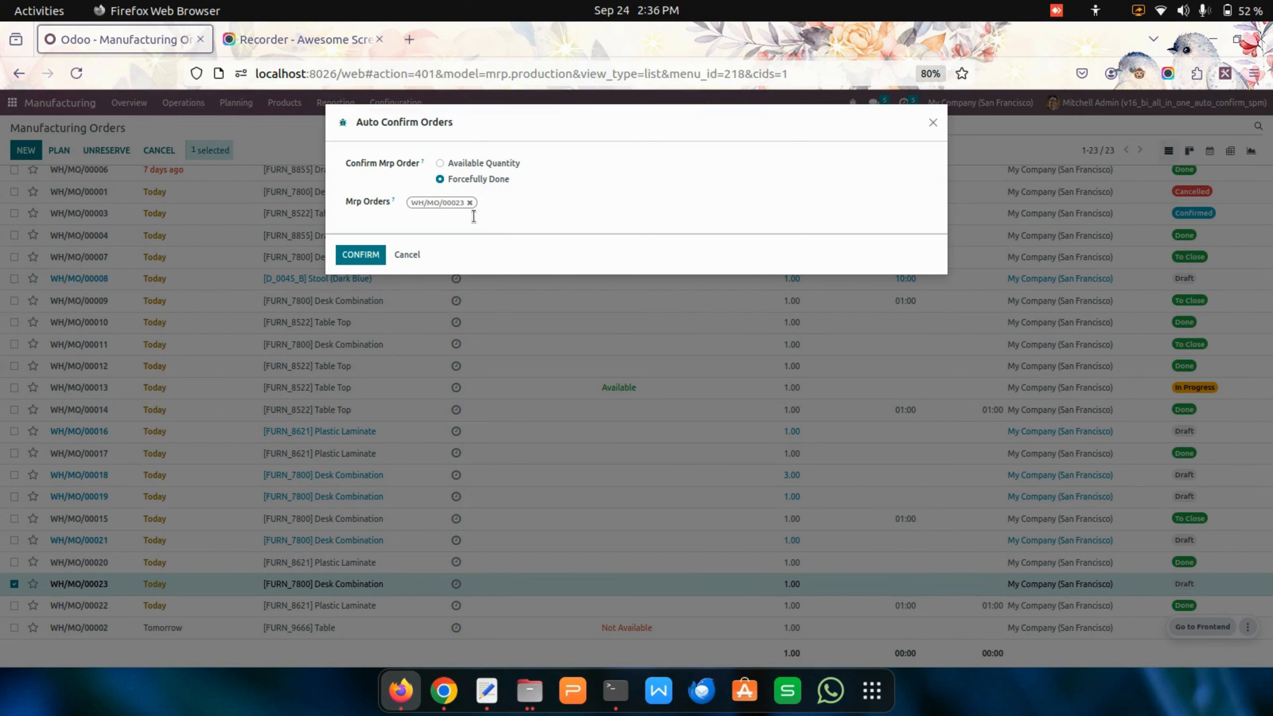
click(373, 255)
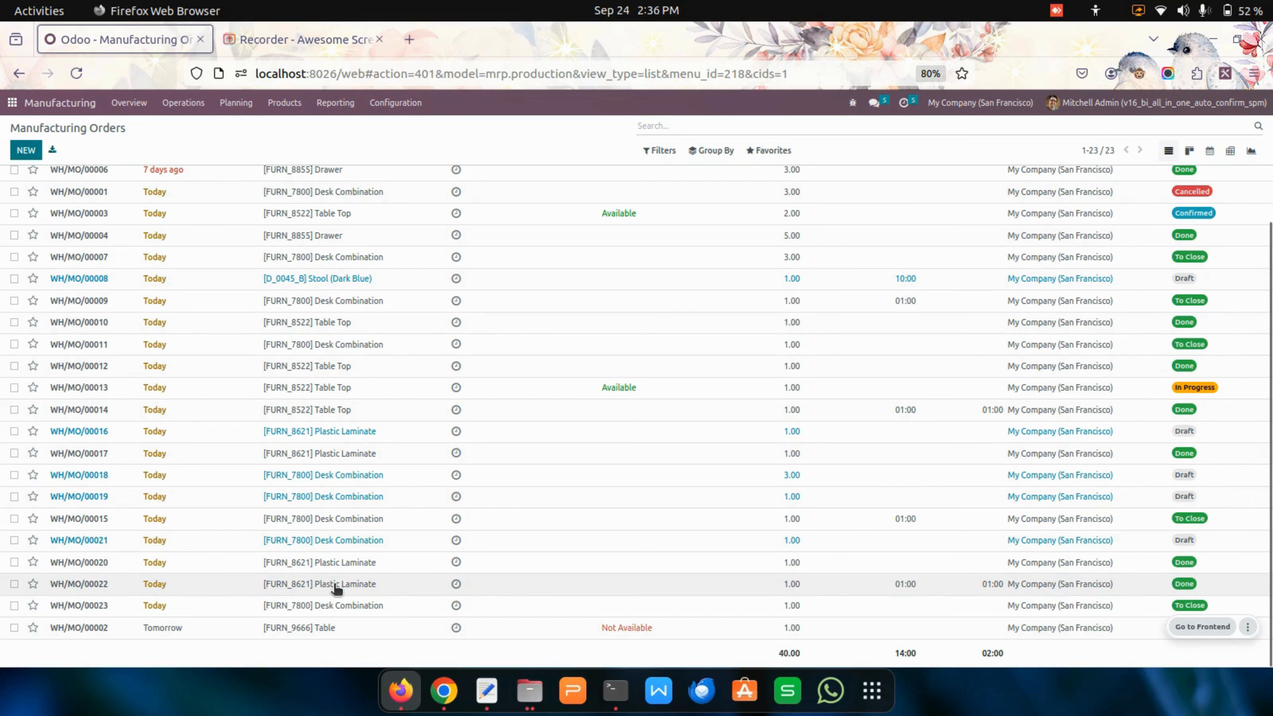
Examine the components, work orders and status of the auto-confirmed Desk Combination order
click(328, 607)
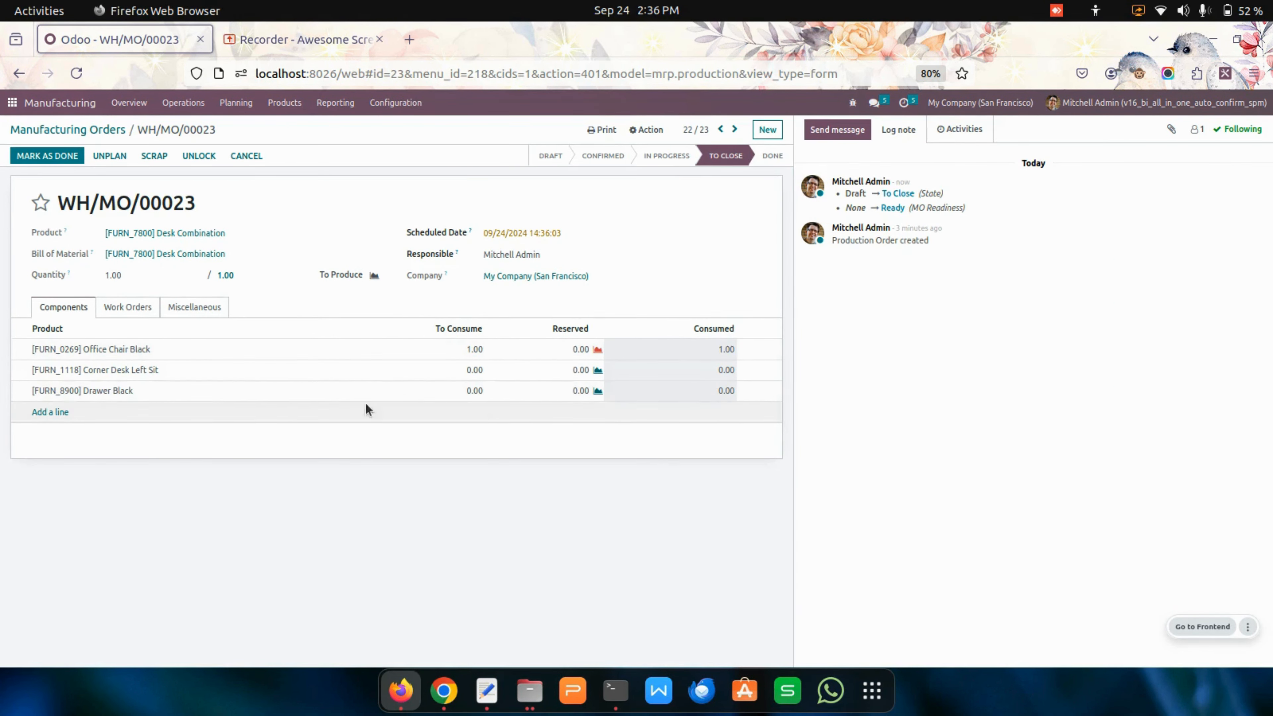
click(127, 307)
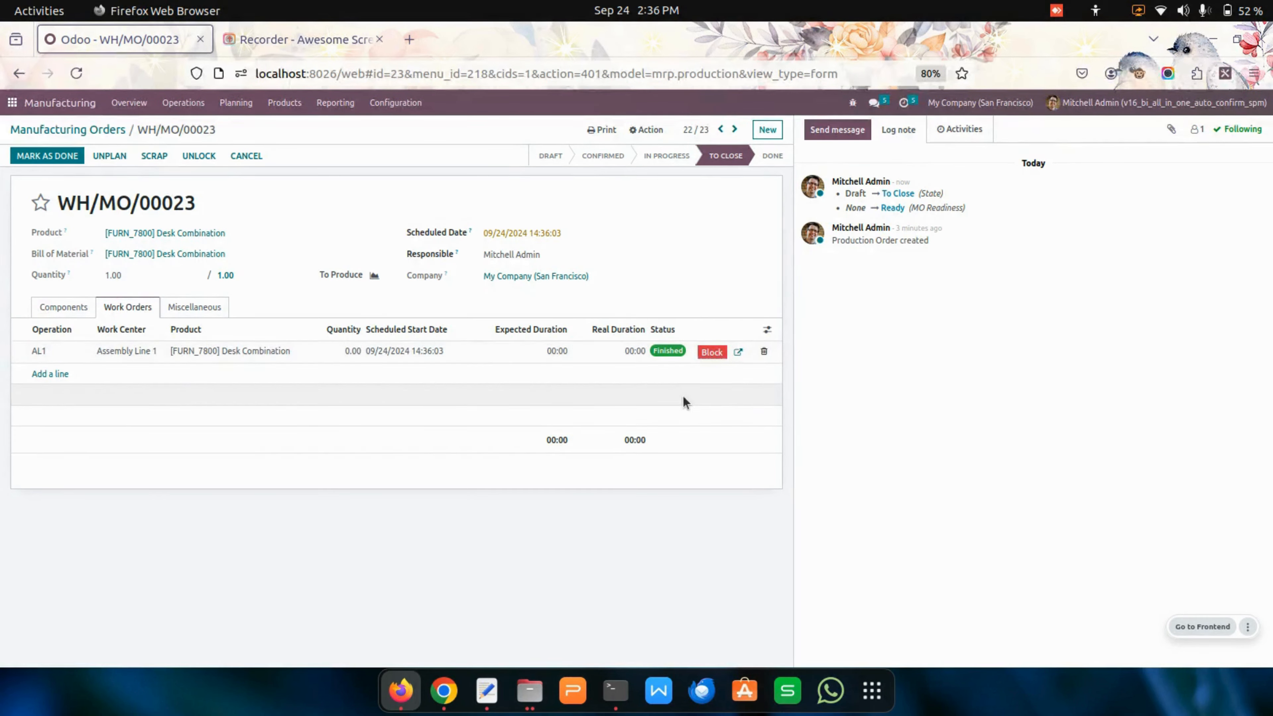
click(53, 305)
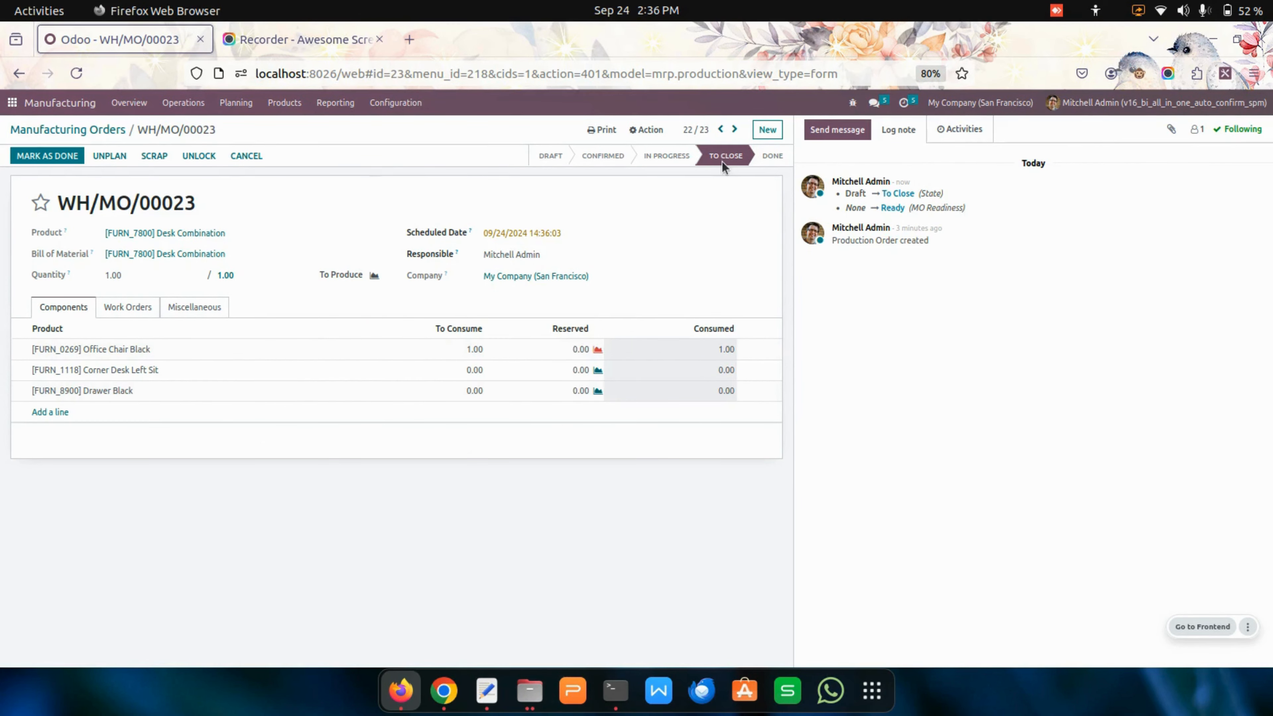
Try to auto-confirm the already confirmed Table Top order with the Available Quantity option, then dismiss the wizard
click(114, 132)
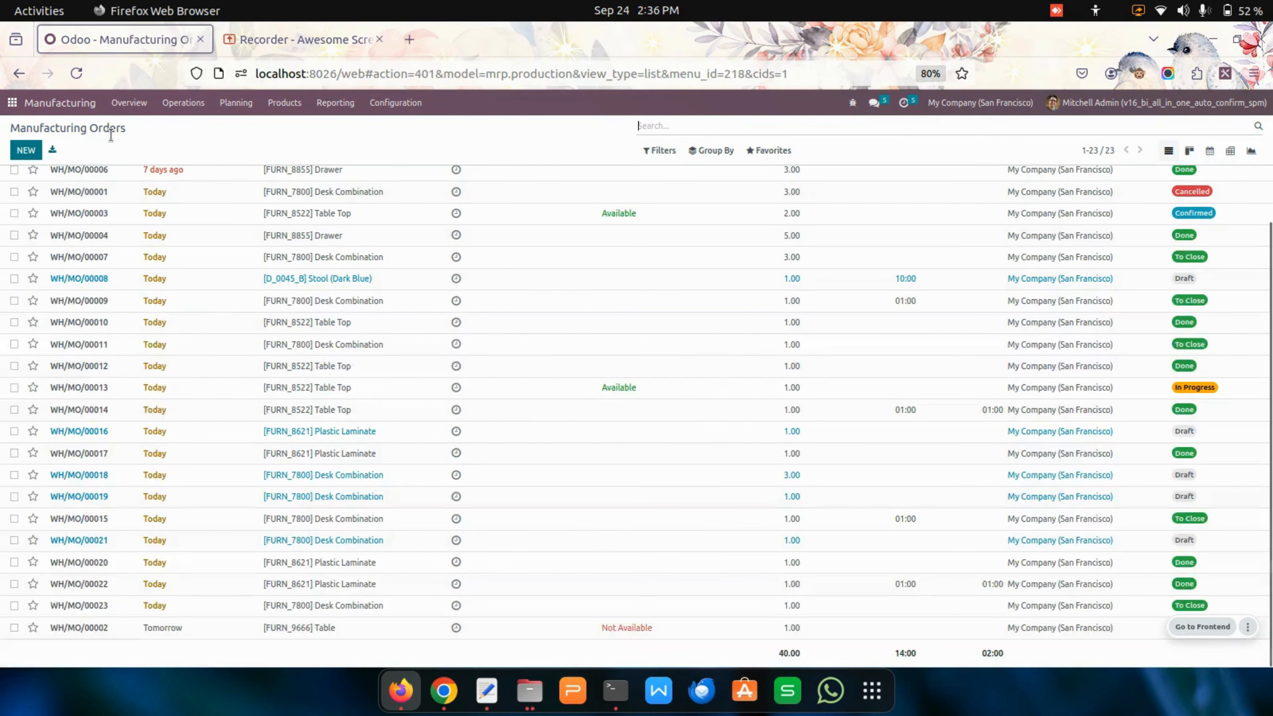
scroll(902, 261, up, 2)
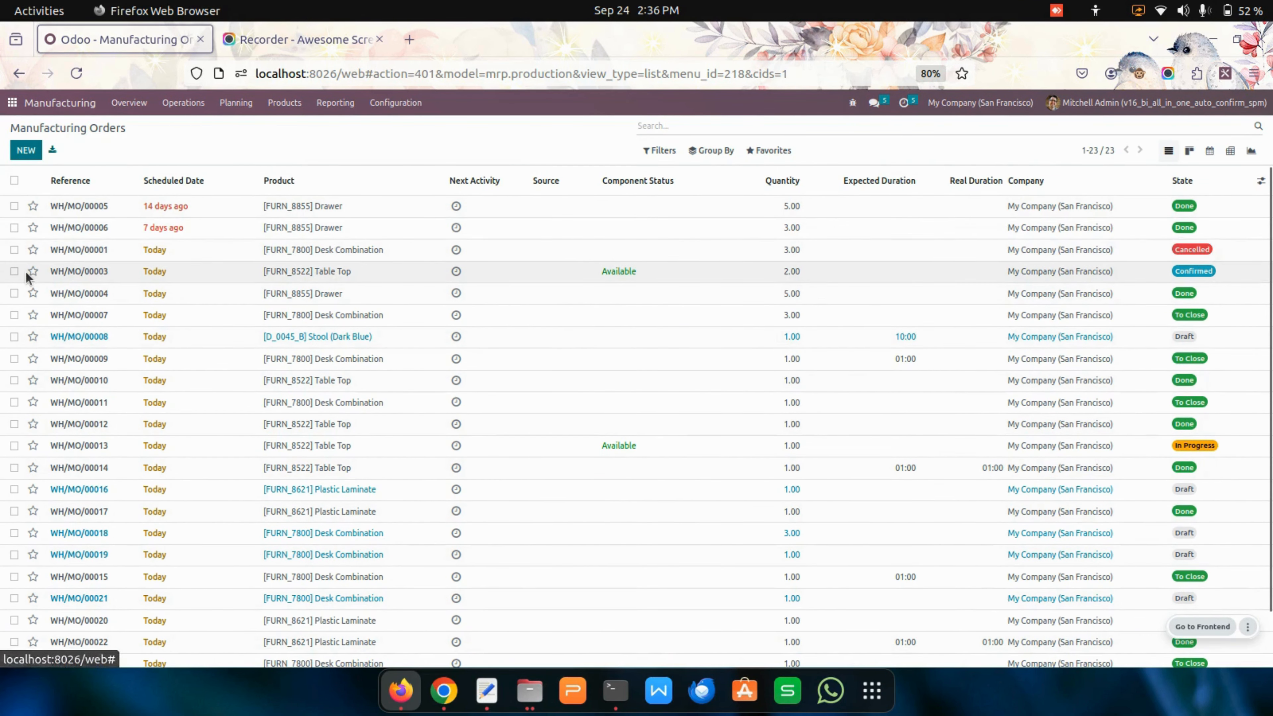
click(14, 271)
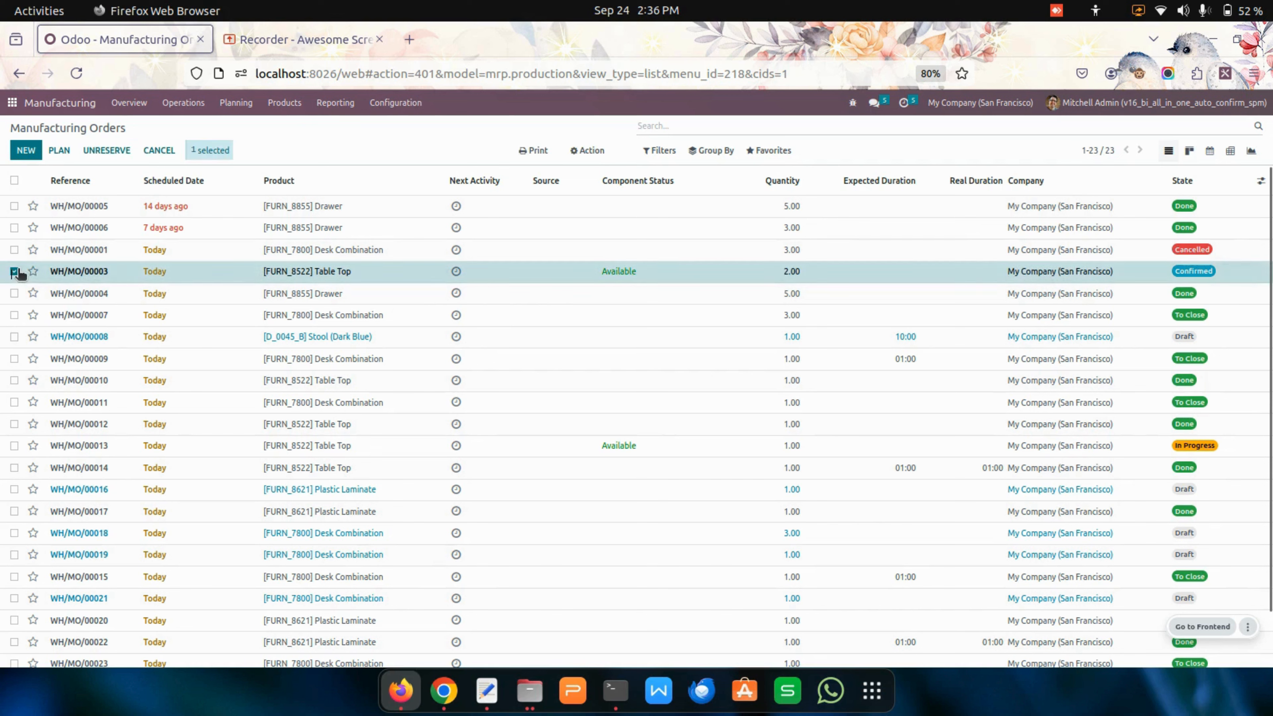
click(583, 152)
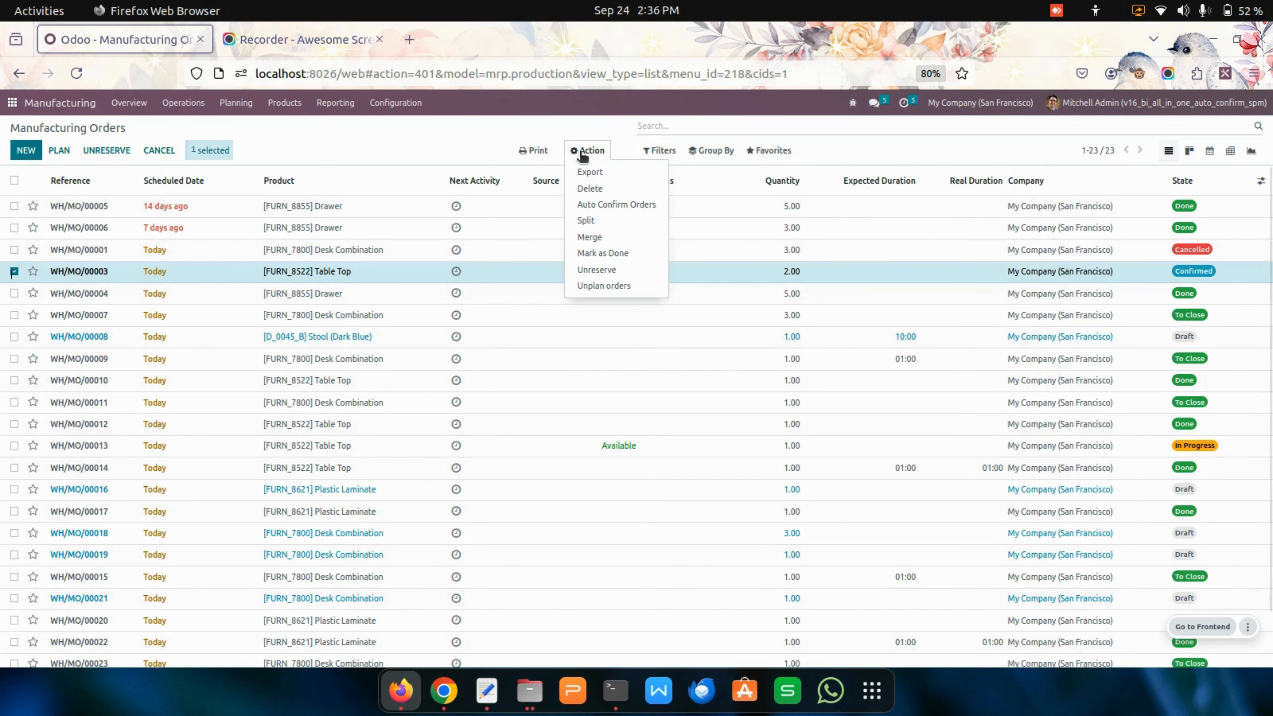
click(611, 205)
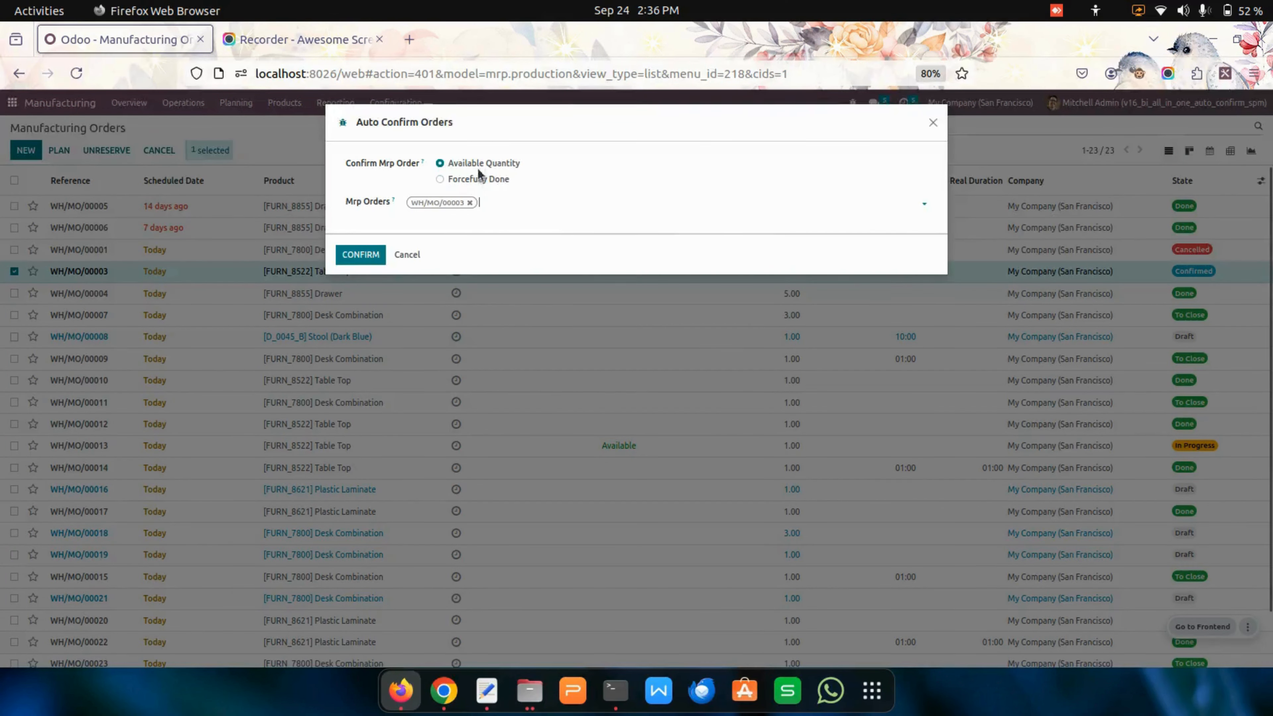
click(379, 255)
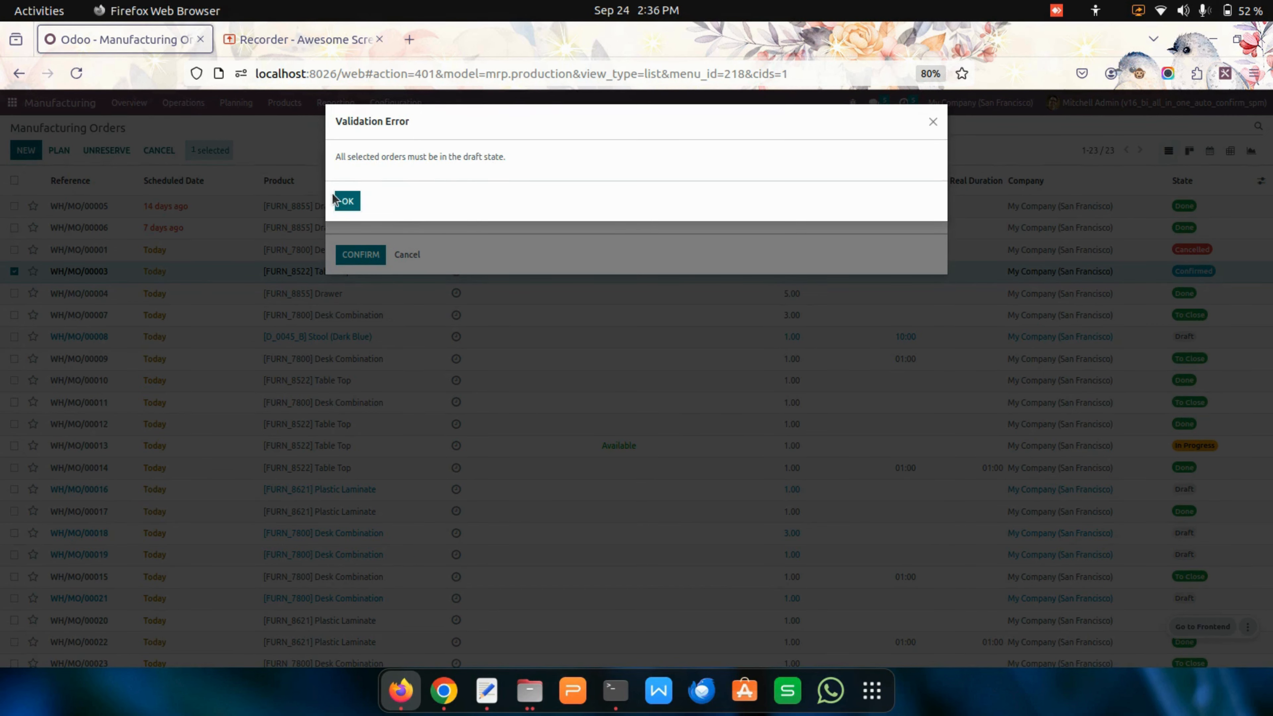
click(349, 202)
click(406, 255)
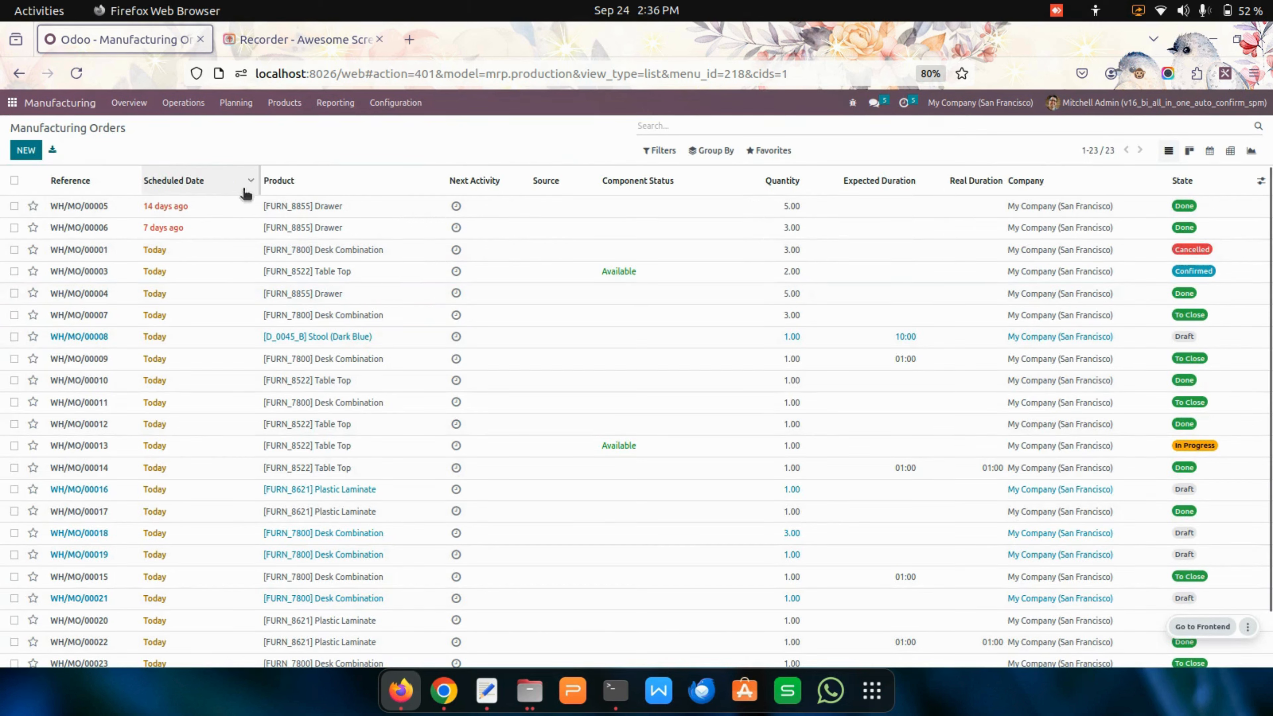
Open the Sales app's quotations and examine the Ready Mat quotation that is still in the Quotation state
click(23, 104)
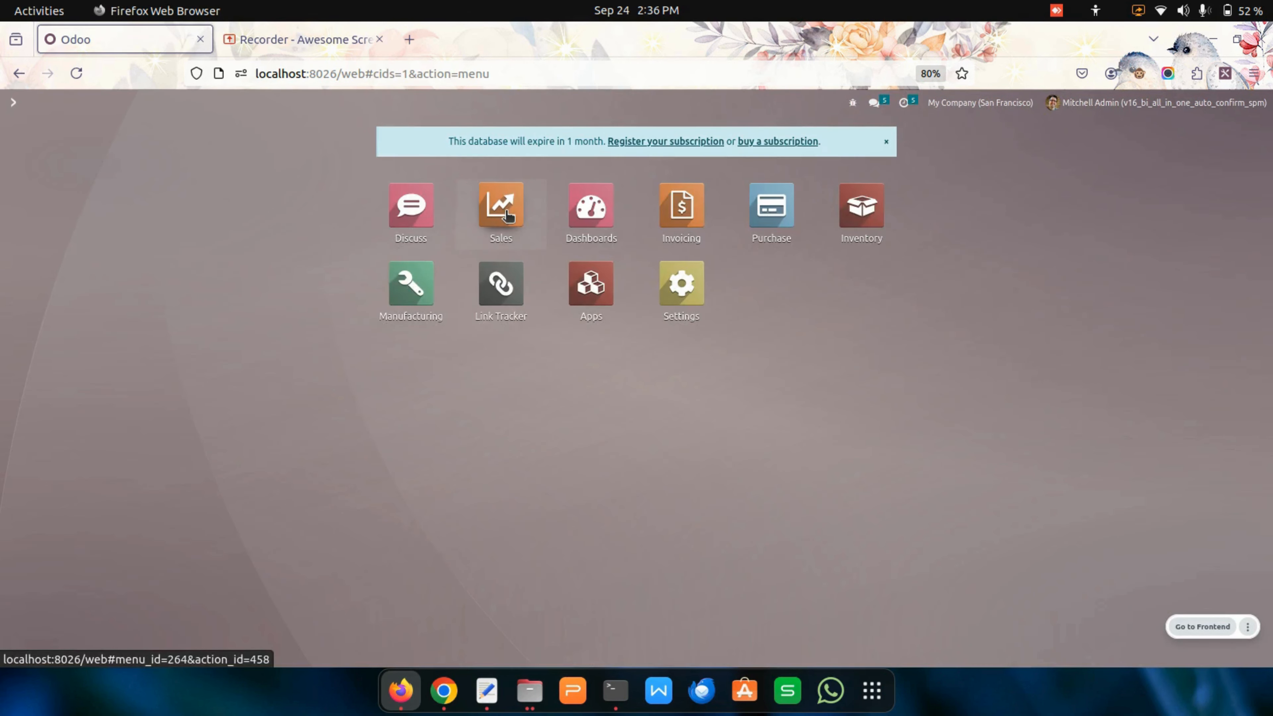
click(507, 216)
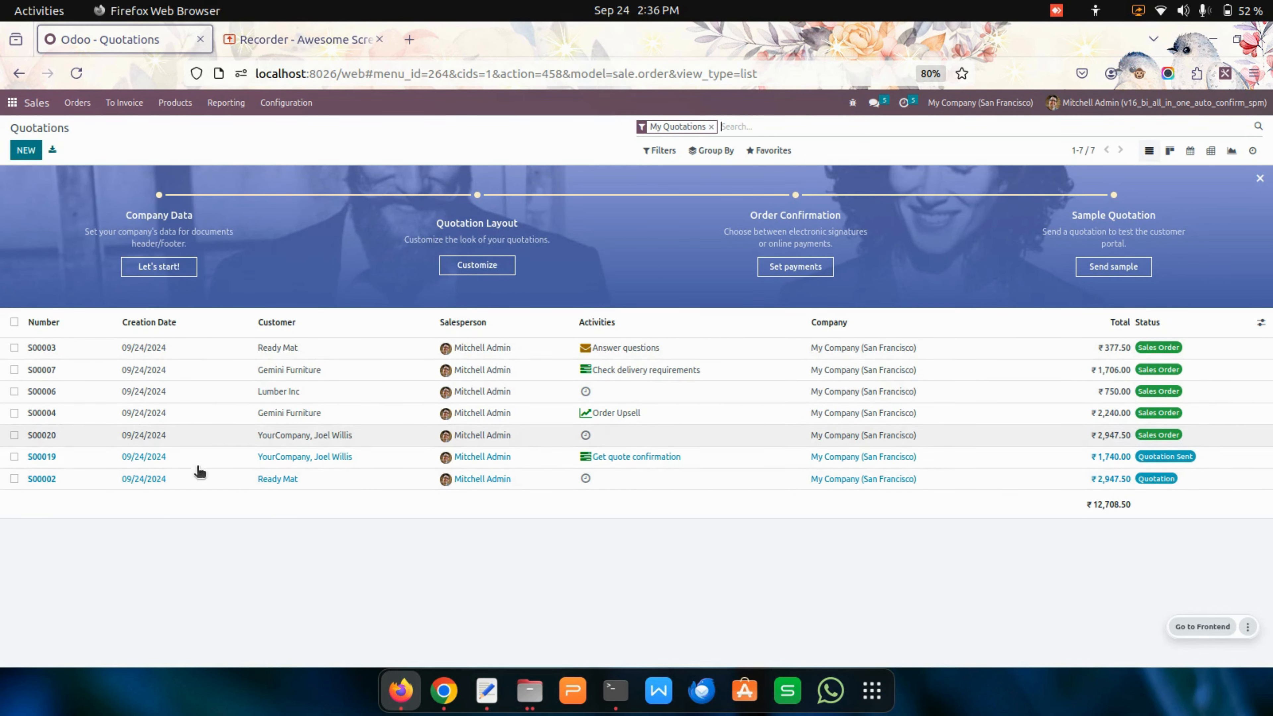
click(218, 480)
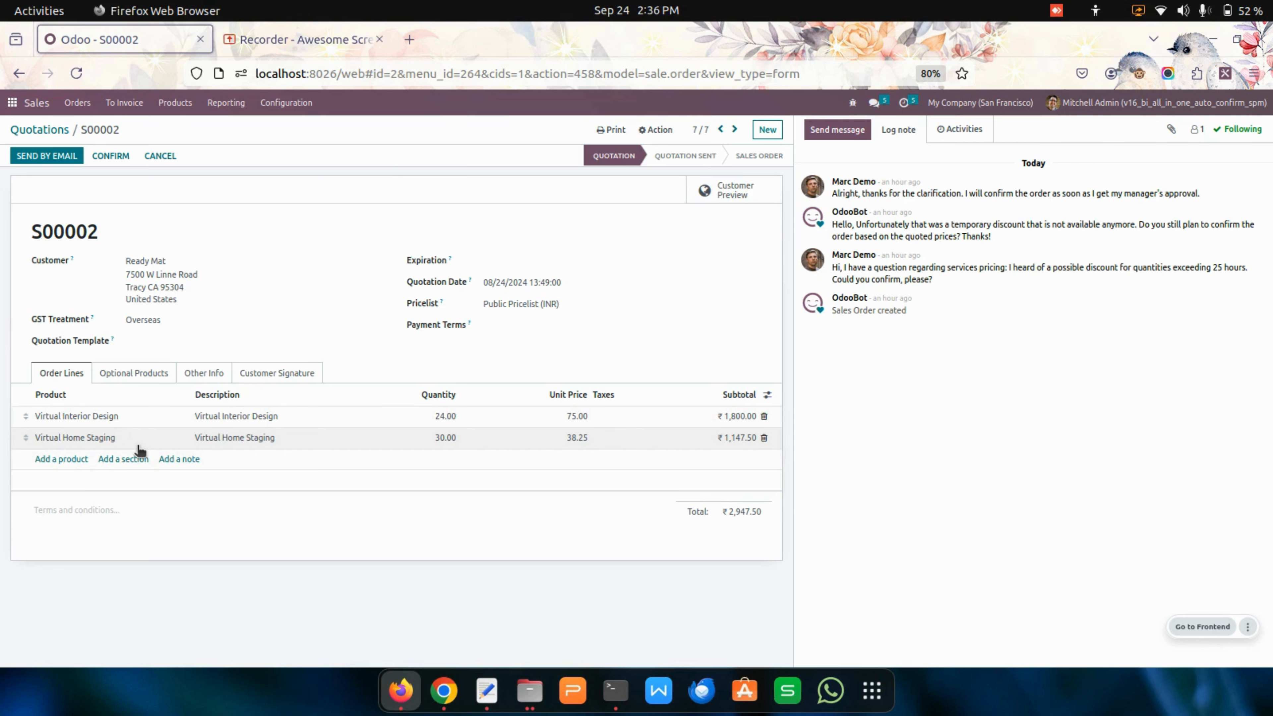
click(61, 132)
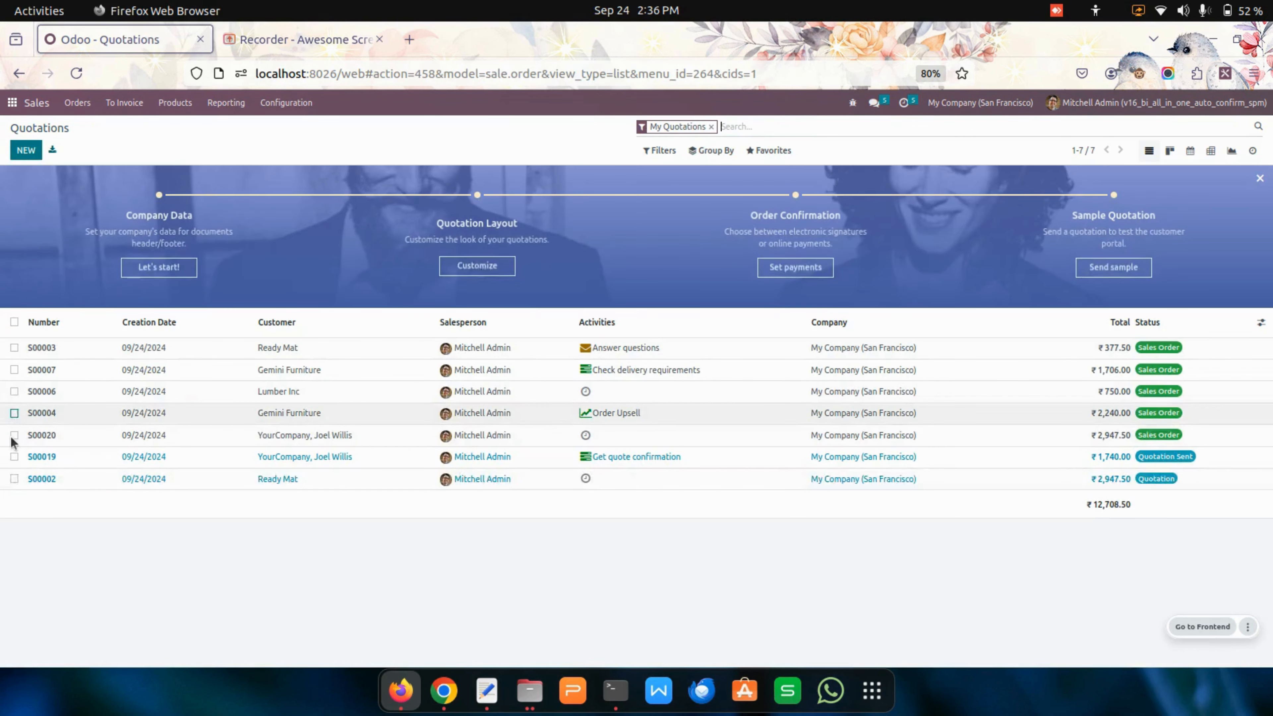
click(14, 479)
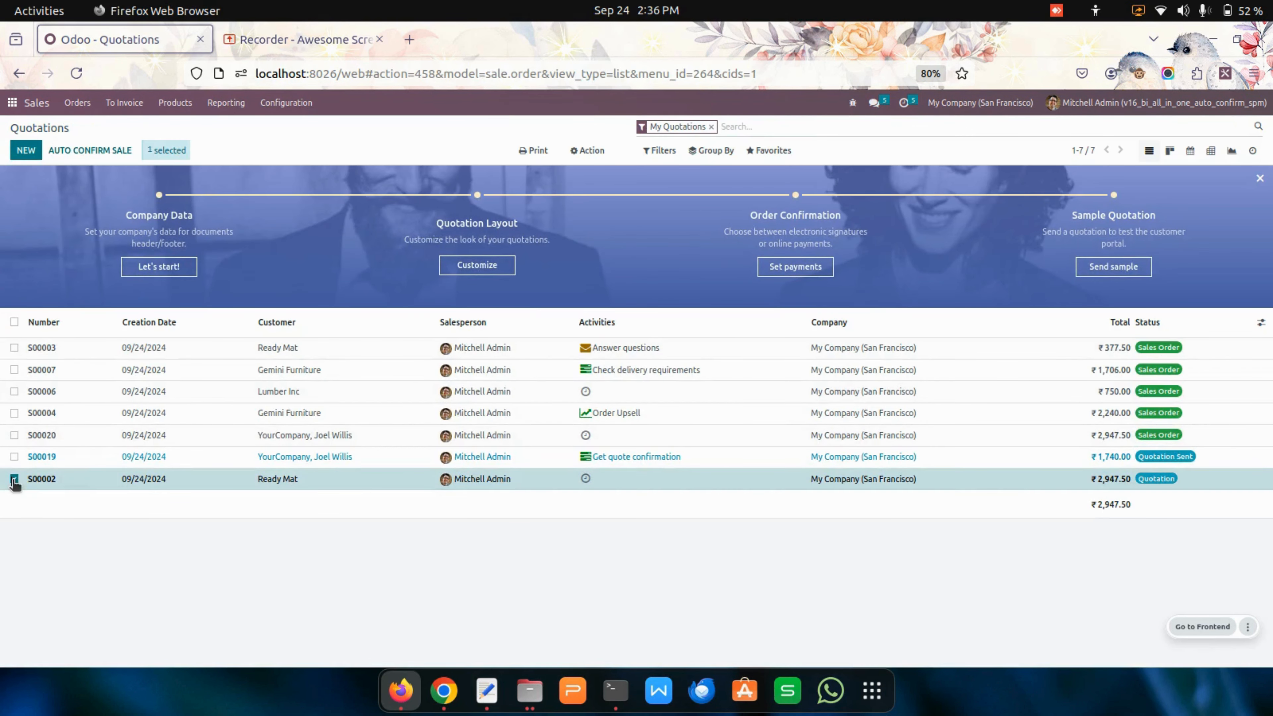
click(590, 150)
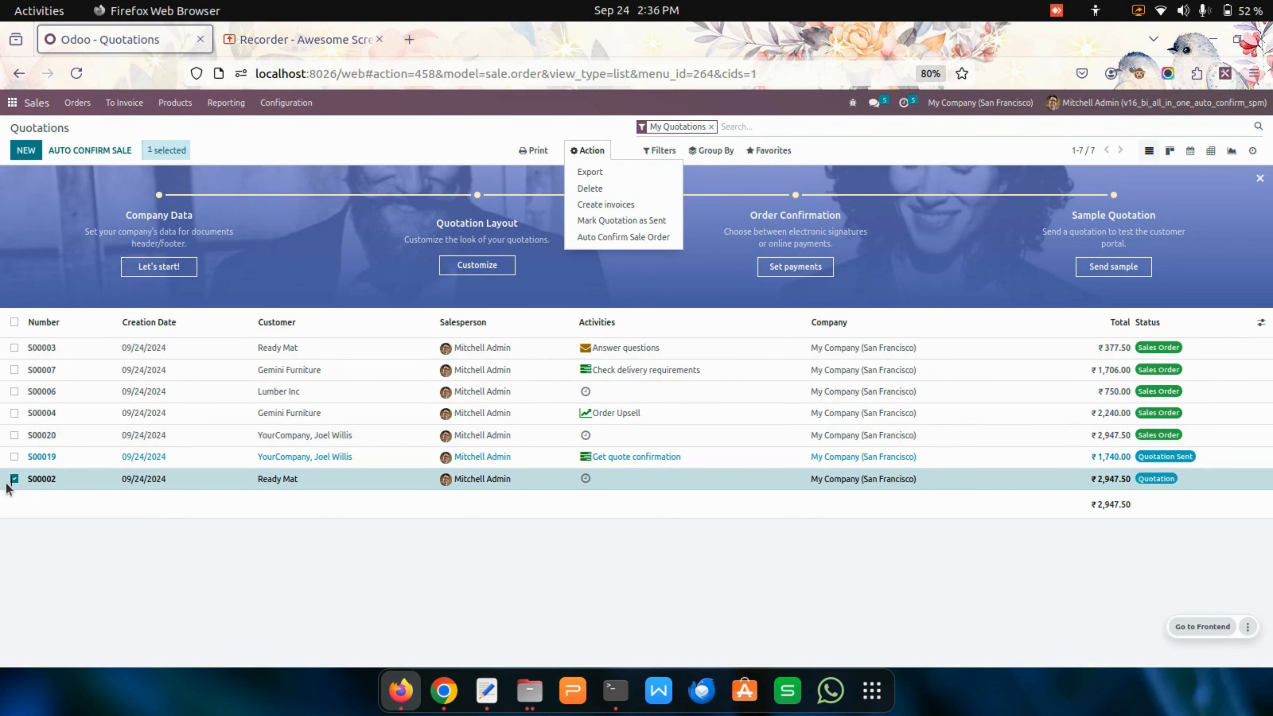
click(14, 457)
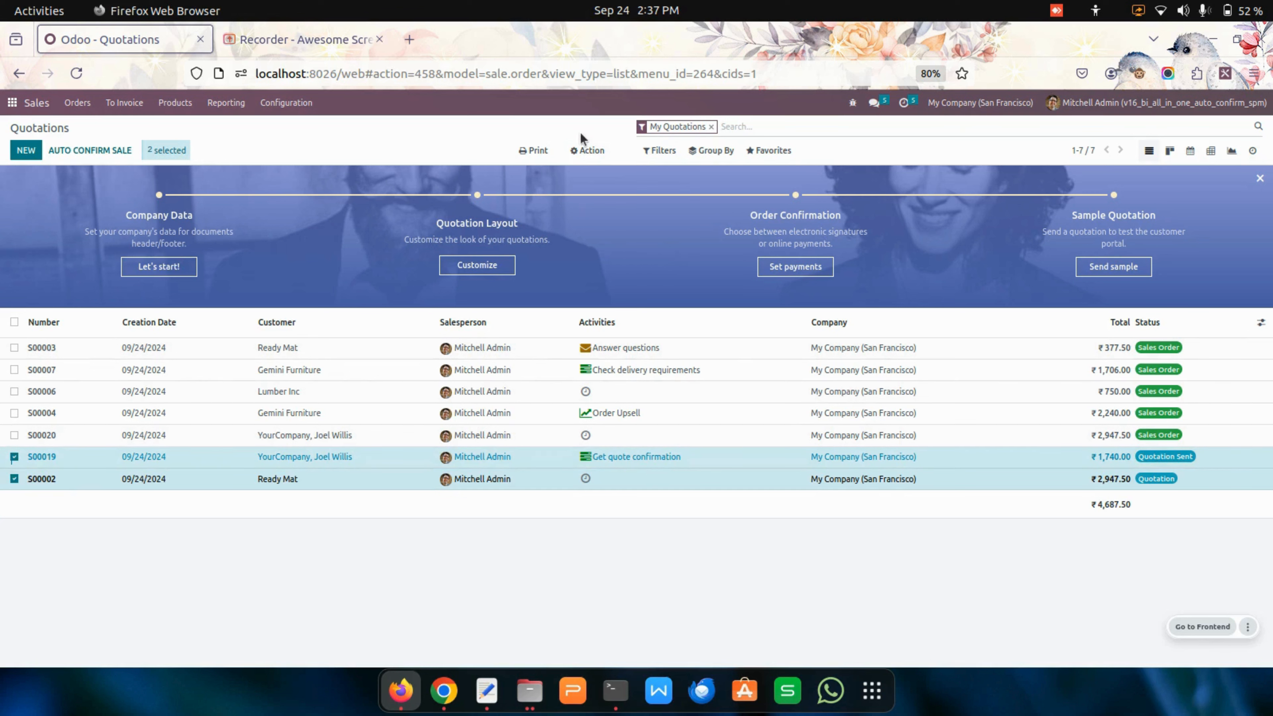
click(588, 152)
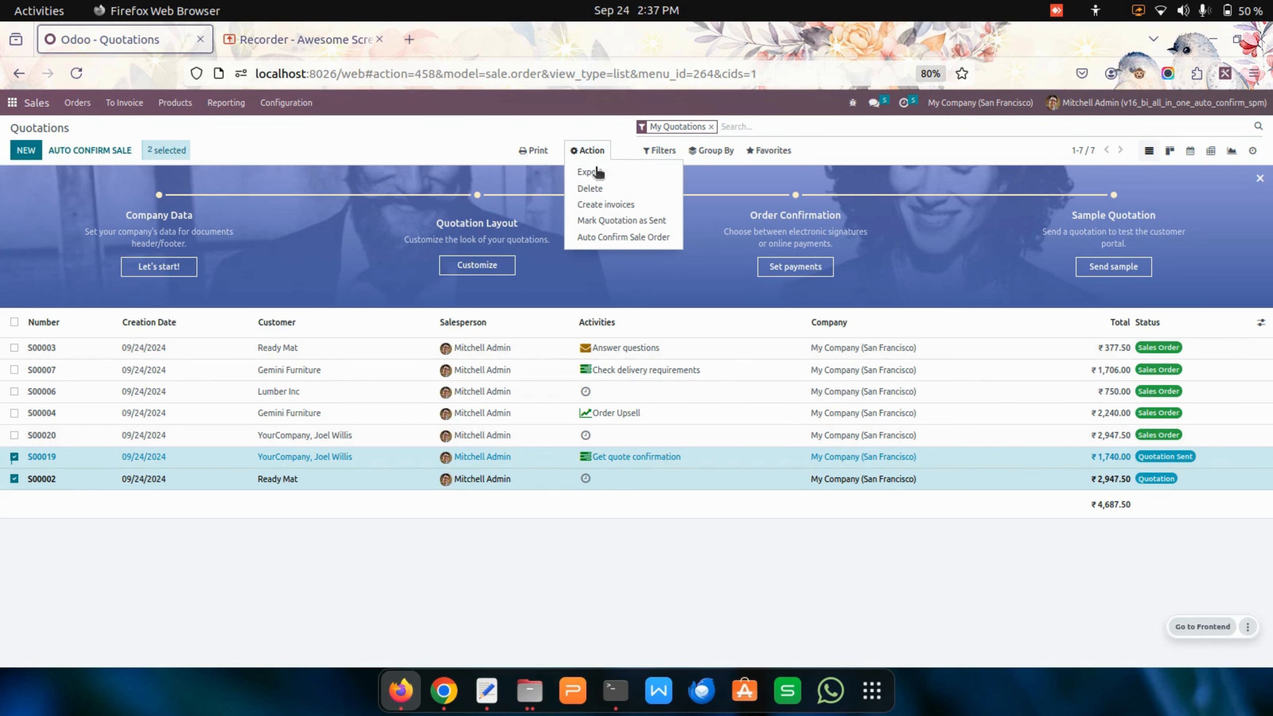
click(657, 243)
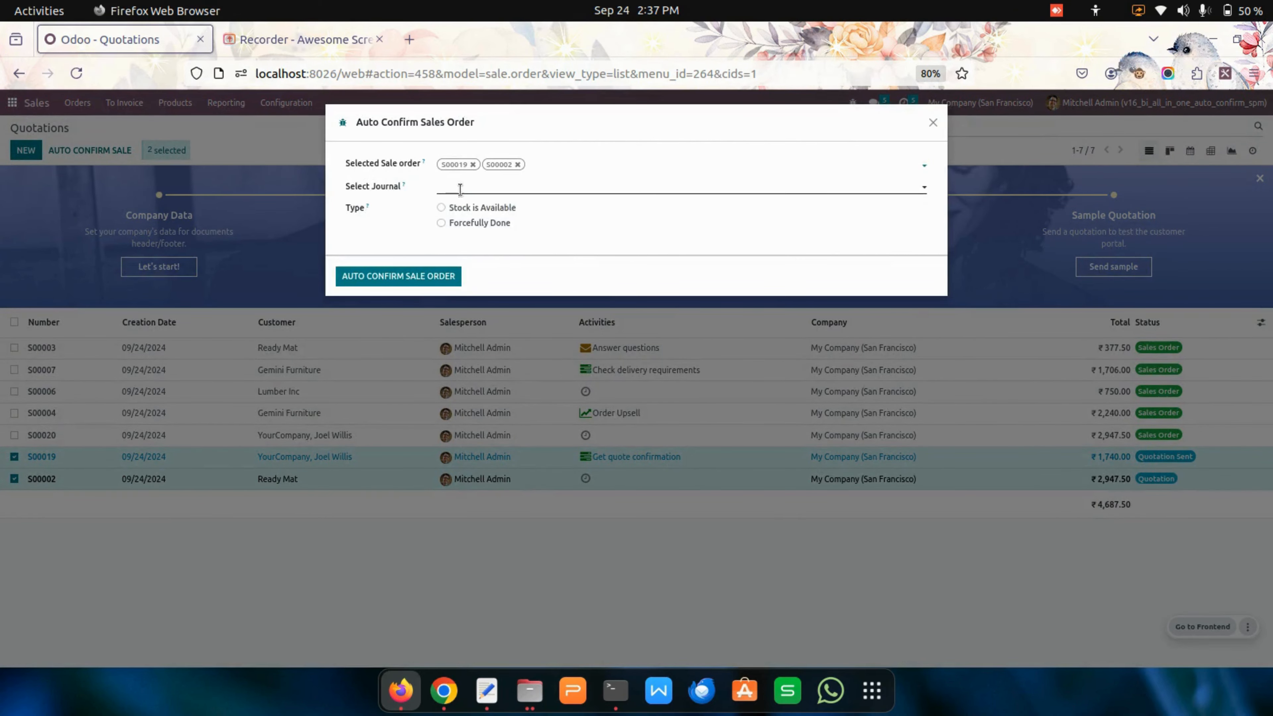
click(478, 189)
click(483, 207)
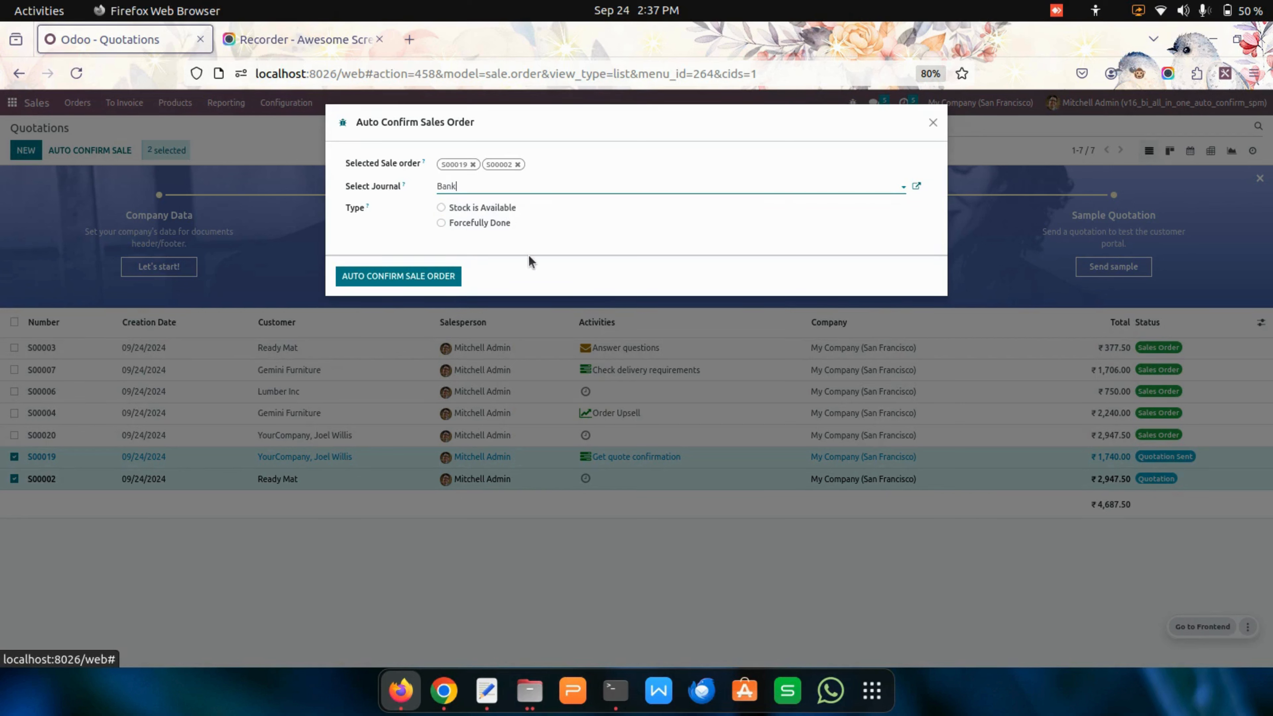
click(493, 214)
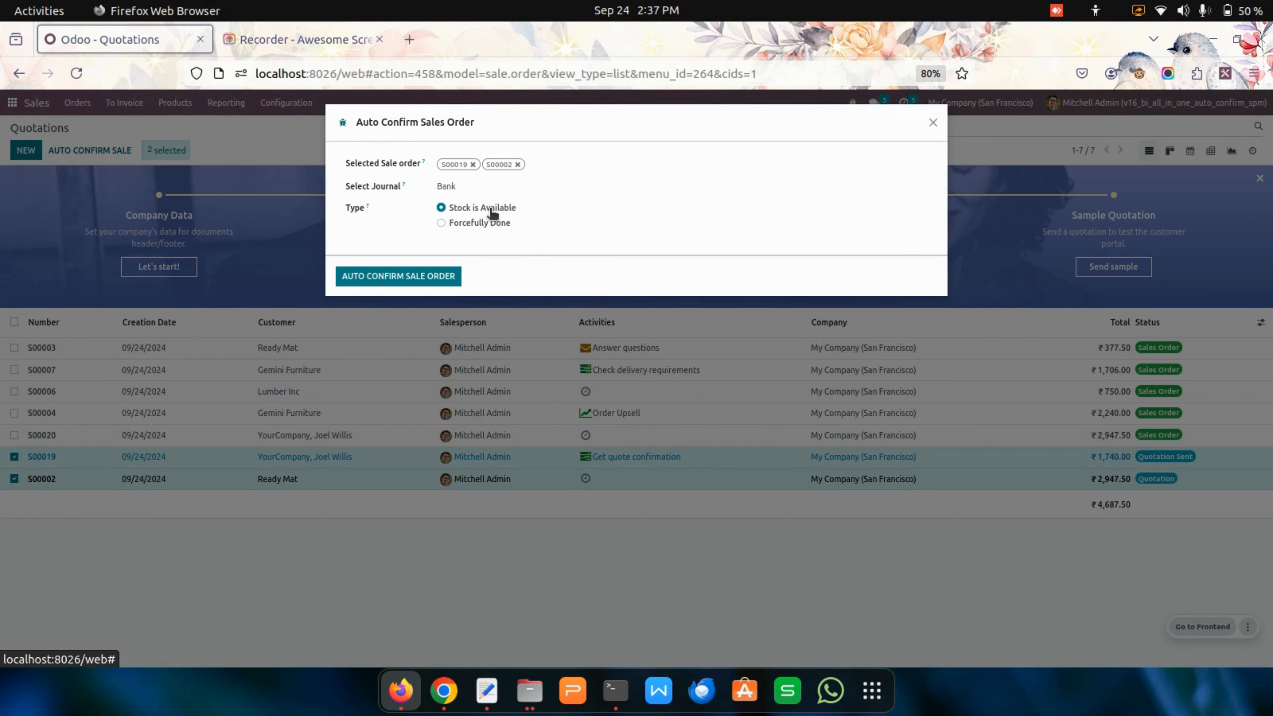
click(491, 227)
click(940, 128)
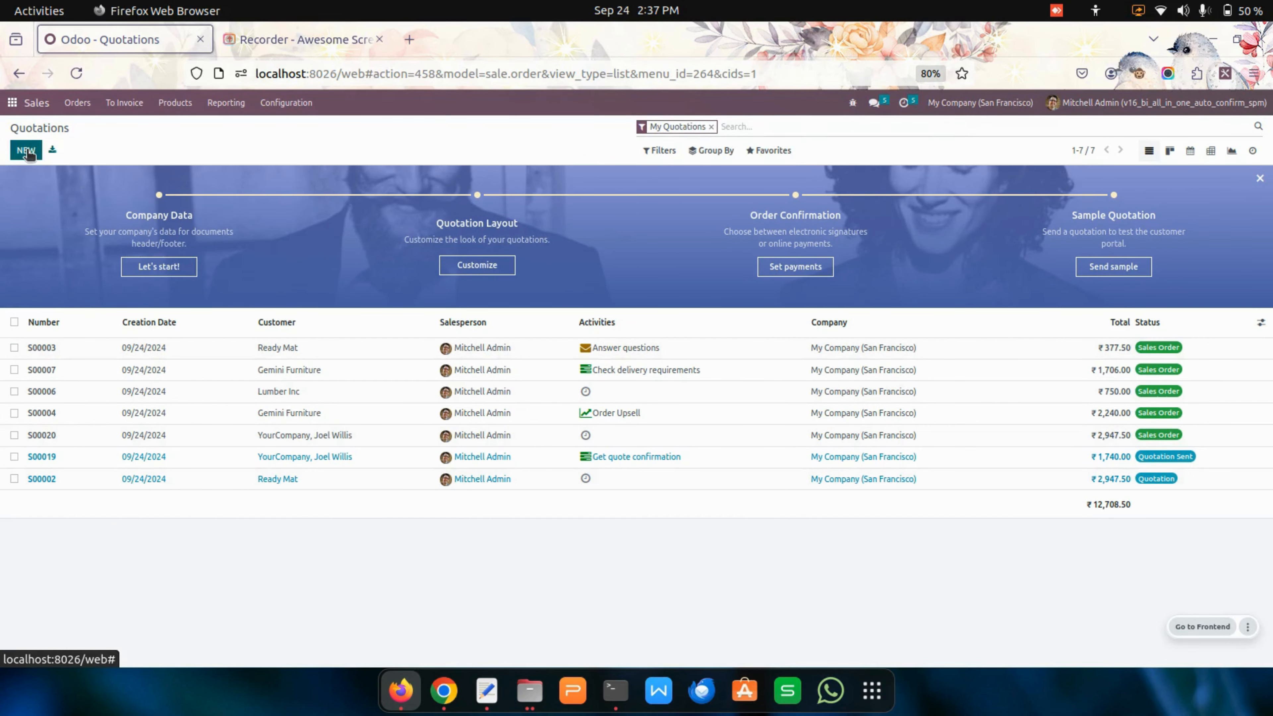
Create and save a new quotation for Azure Interior with one Four Person Desk
click(26, 151)
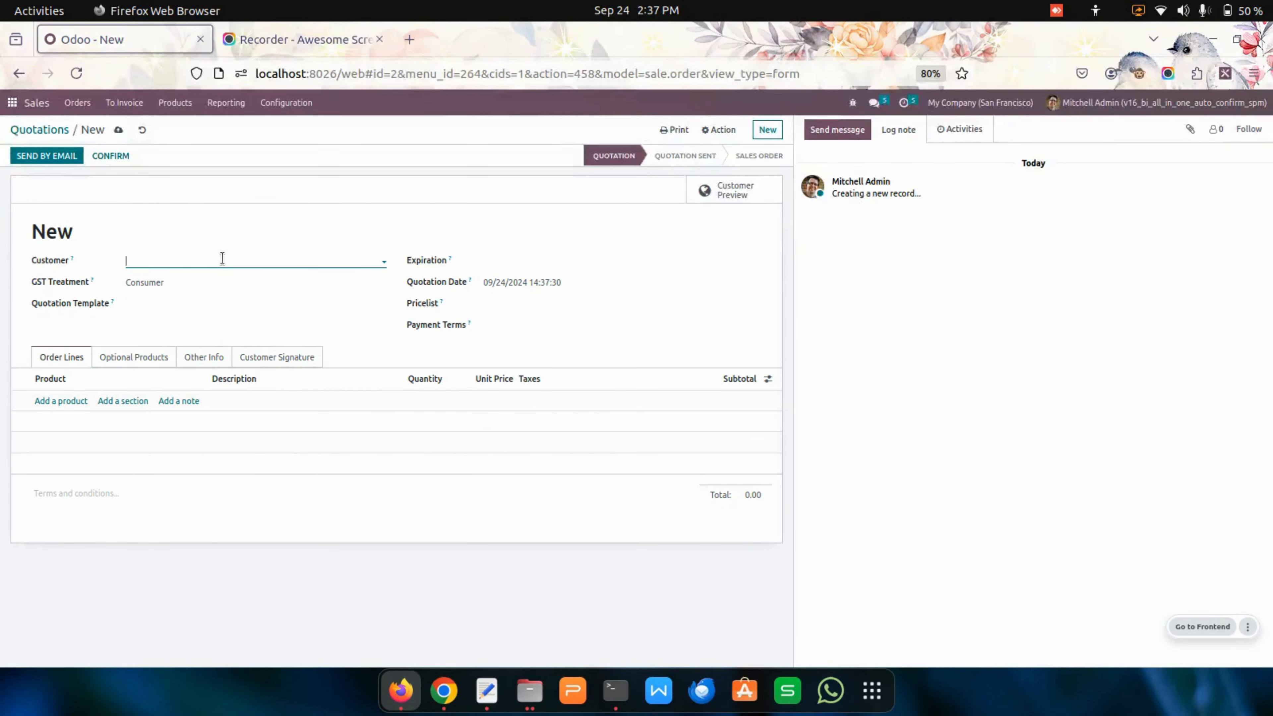
click(222, 259)
click(195, 284)
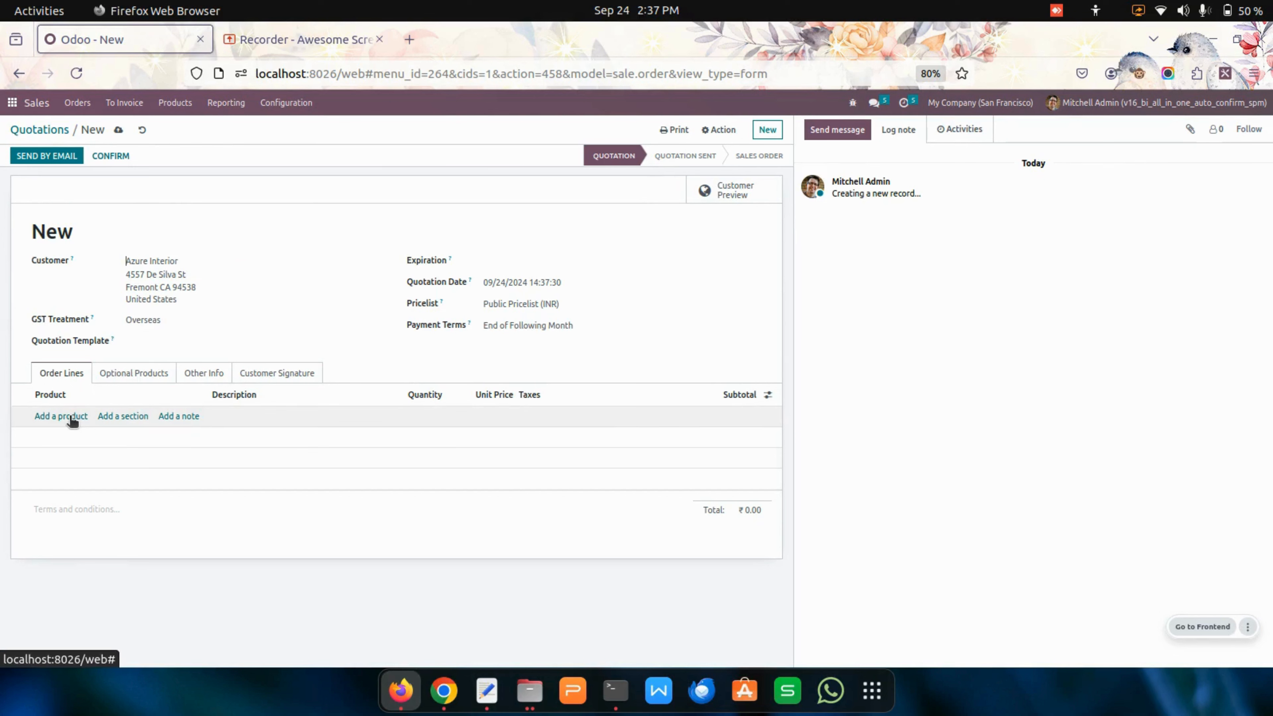
click(60, 416)
text(fo)
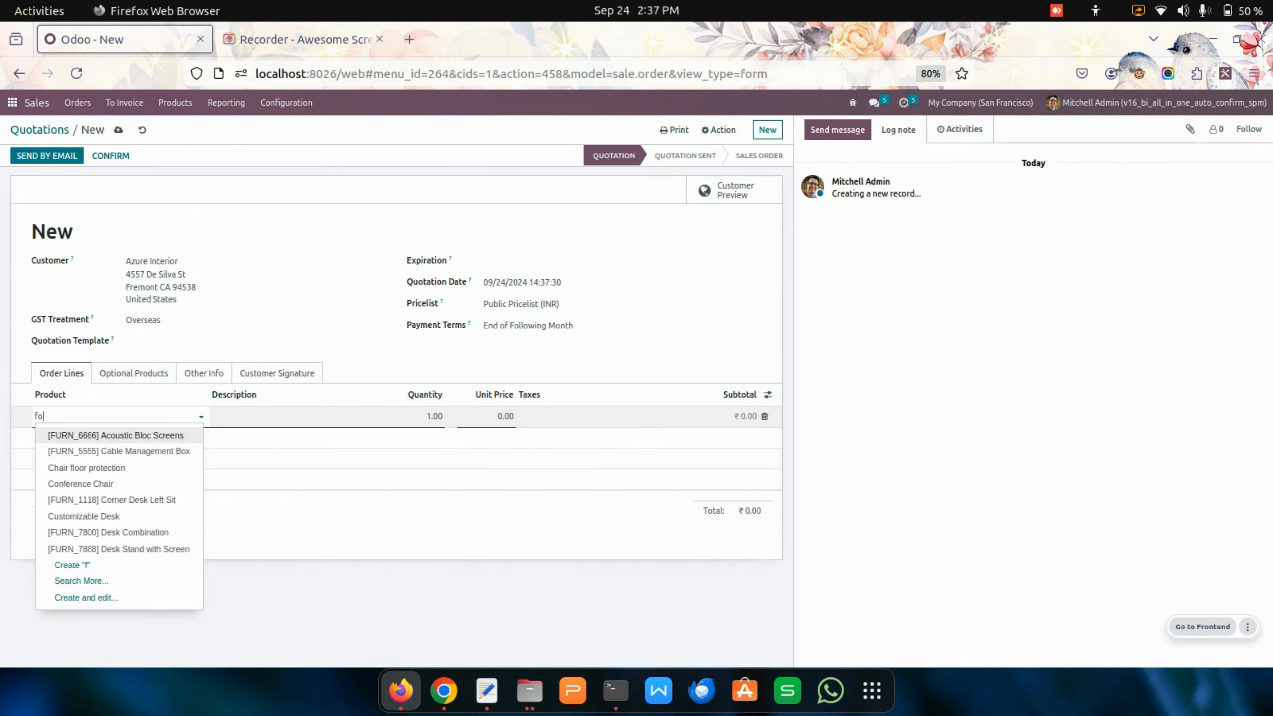
key(Return)
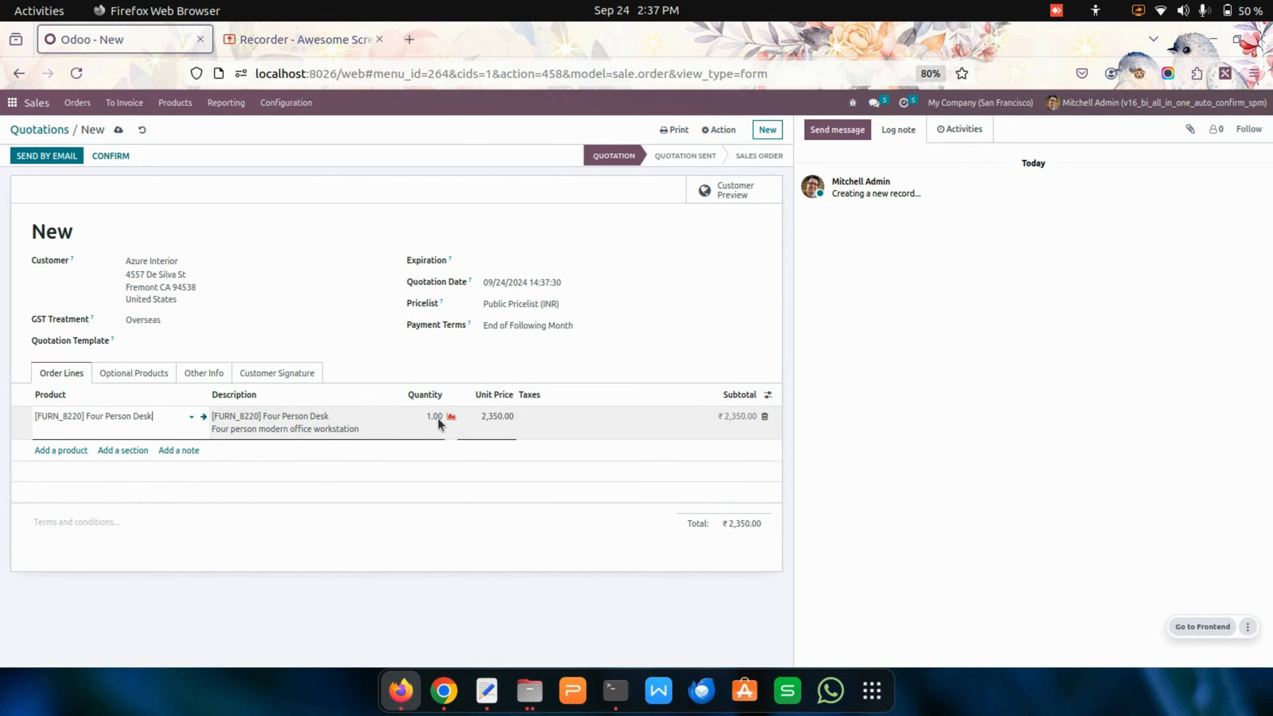
click(119, 130)
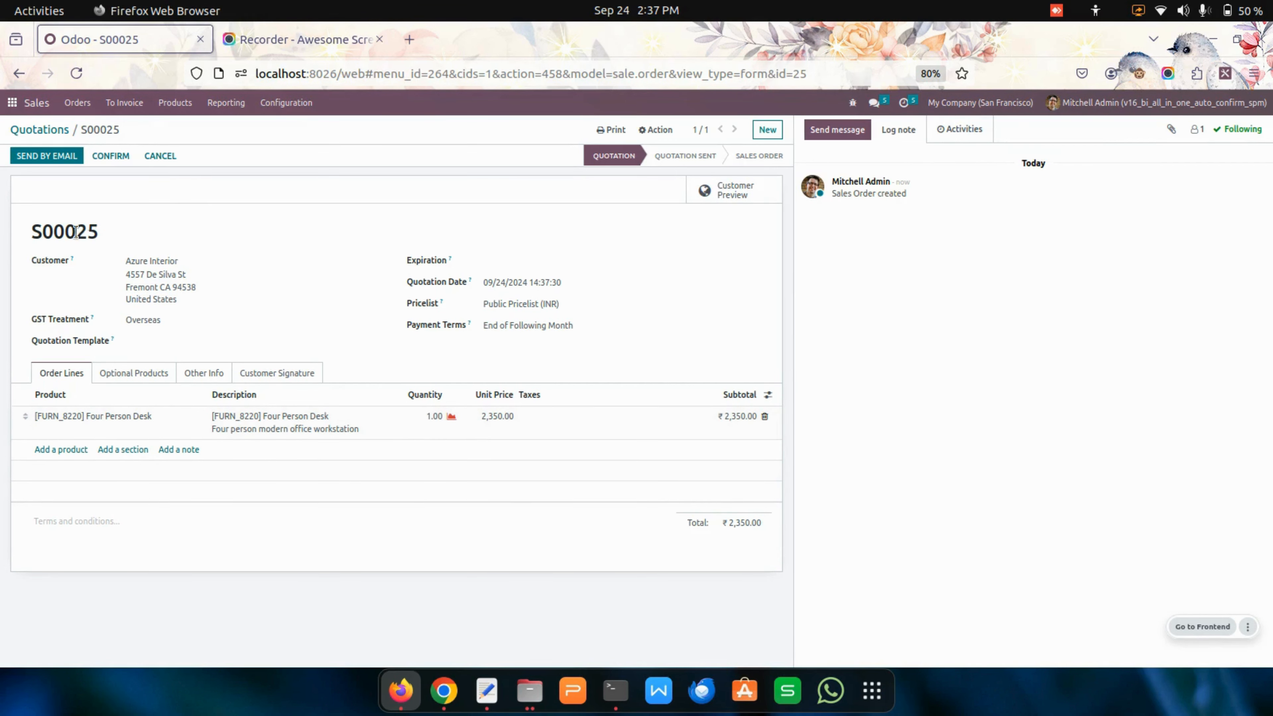
Create and save another quotation for Deco Addict with one Acoustic Bloc Screens, then return to the quotations list
click(765, 138)
click(207, 260)
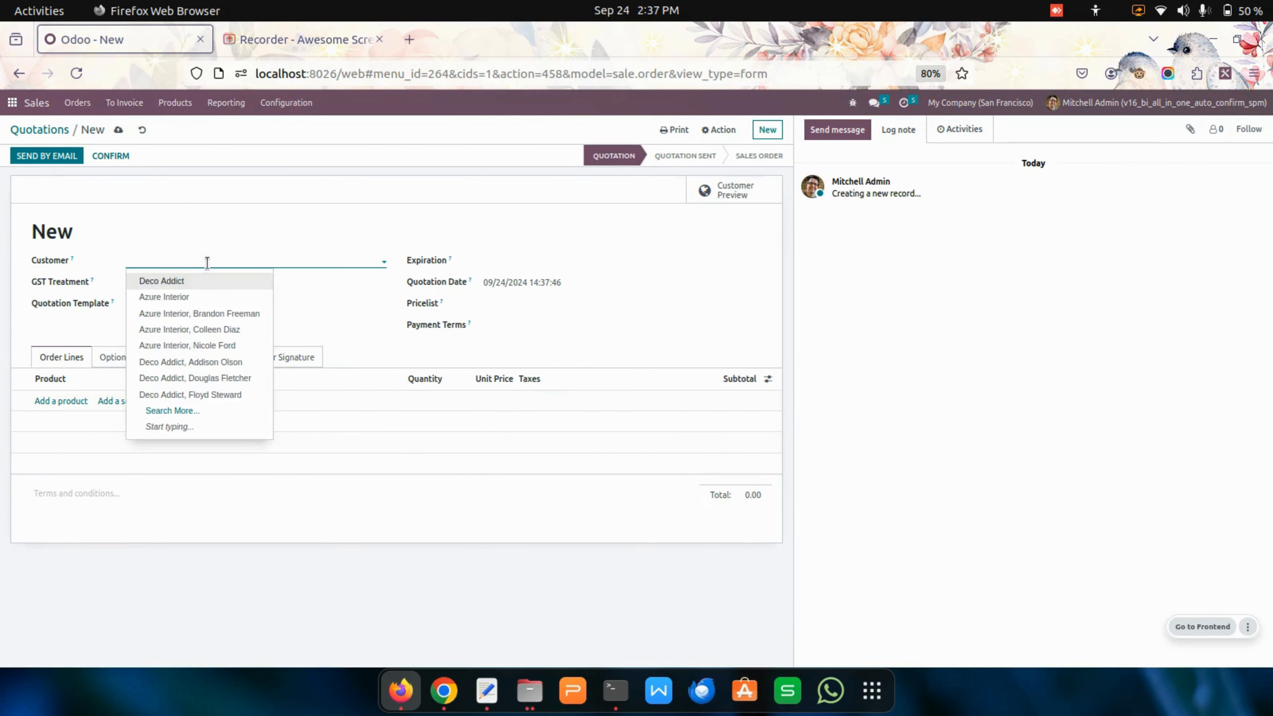
click(197, 283)
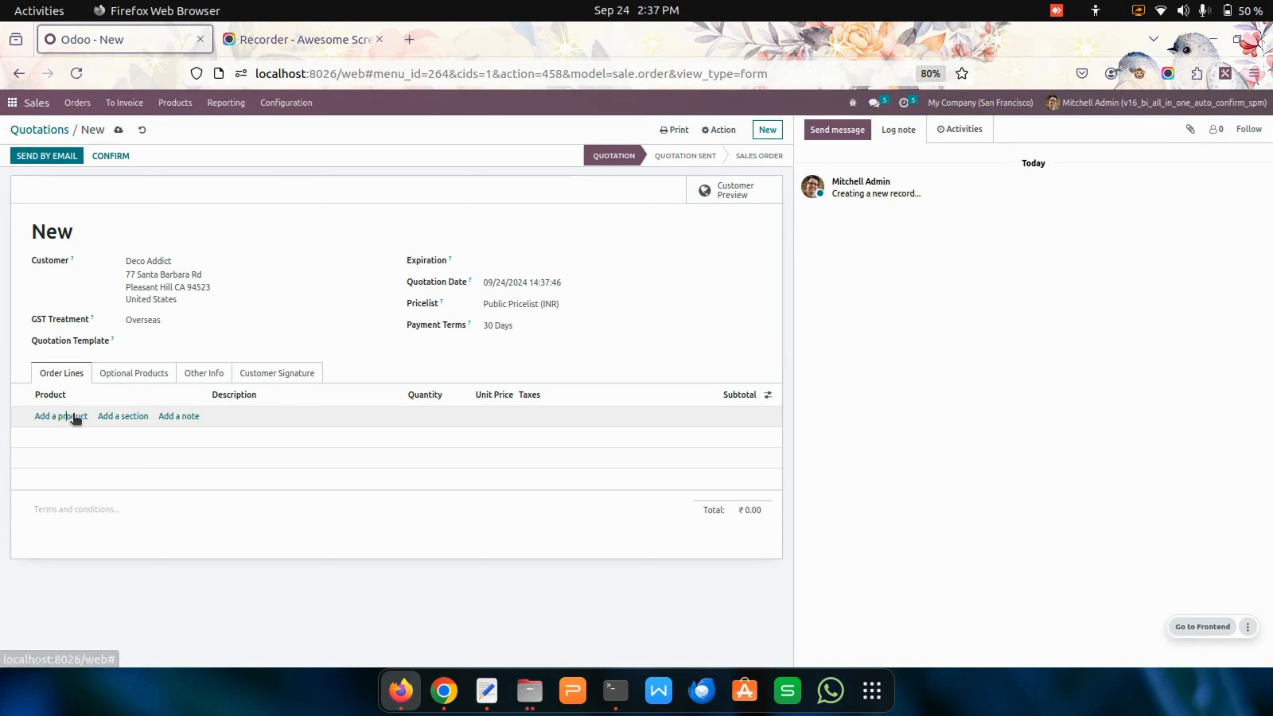
click(68, 415)
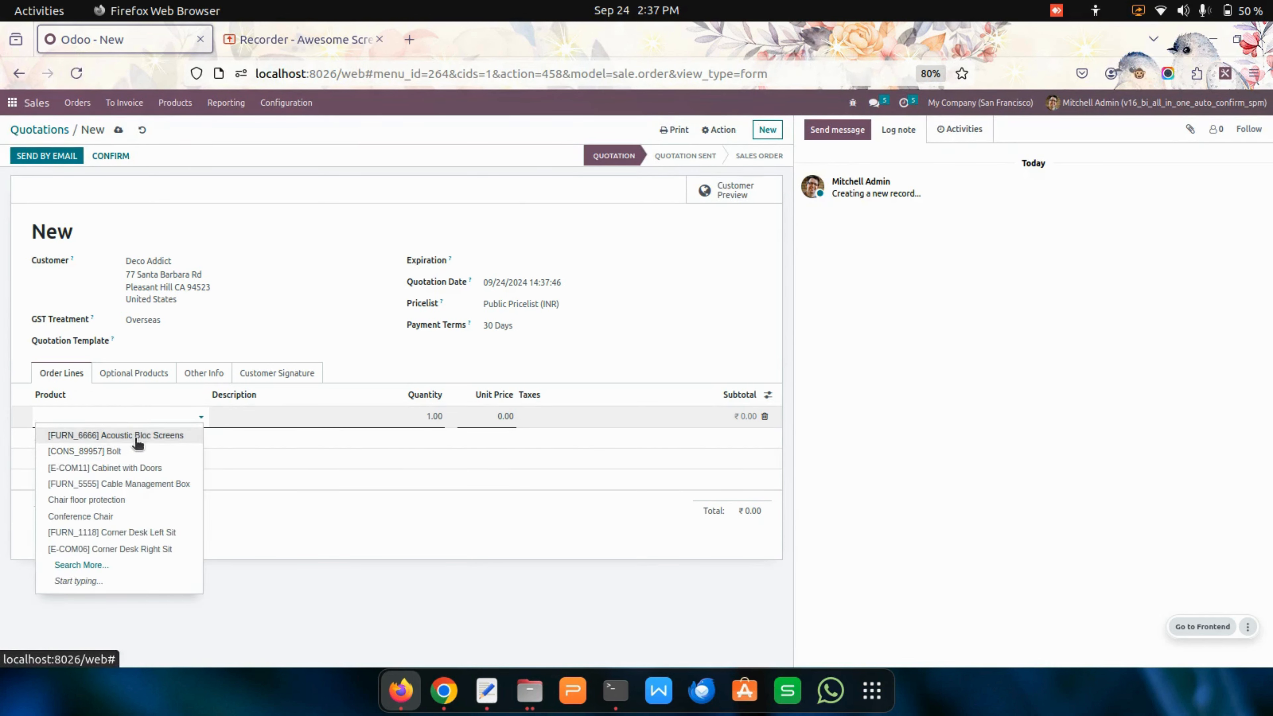
click(131, 439)
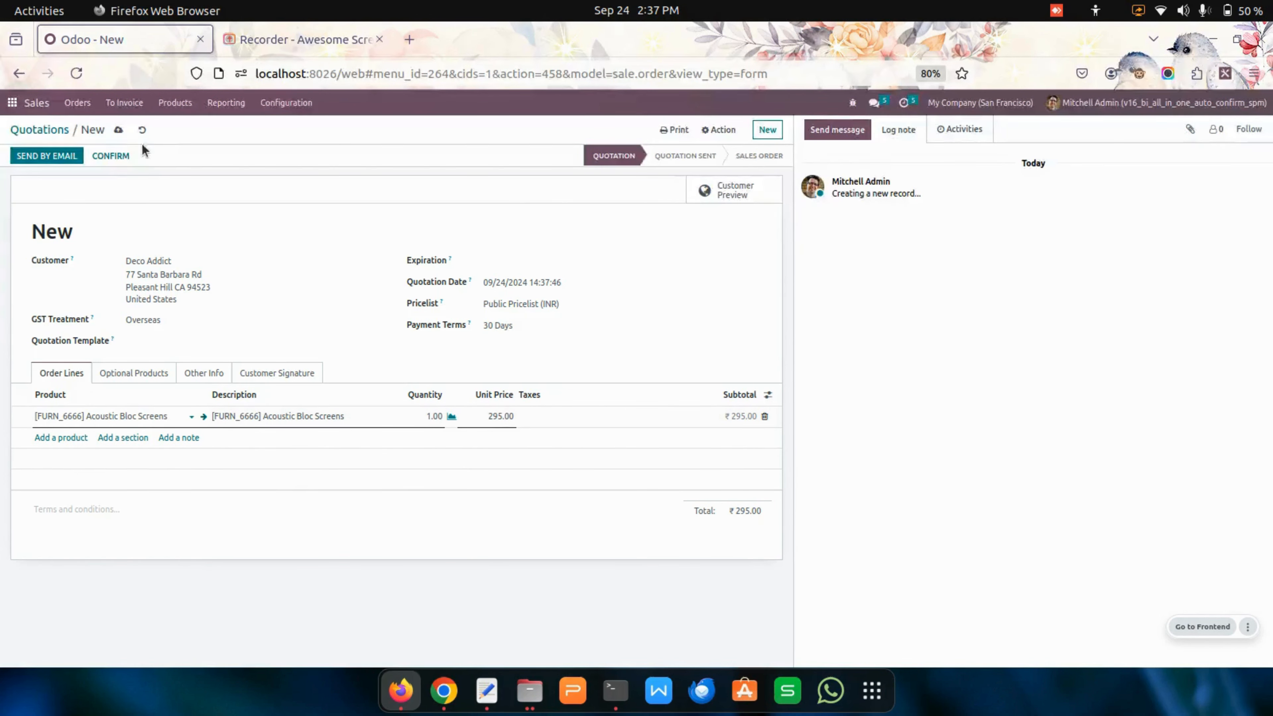
click(116, 129)
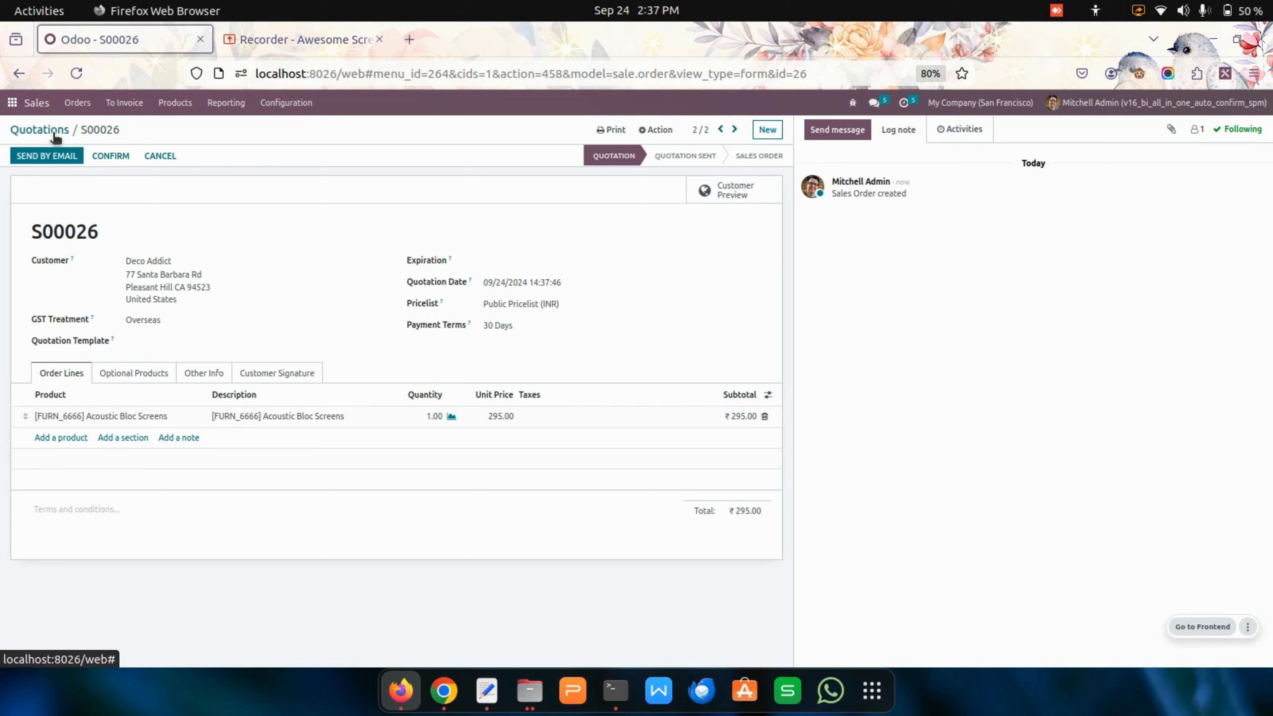
click(39, 130)
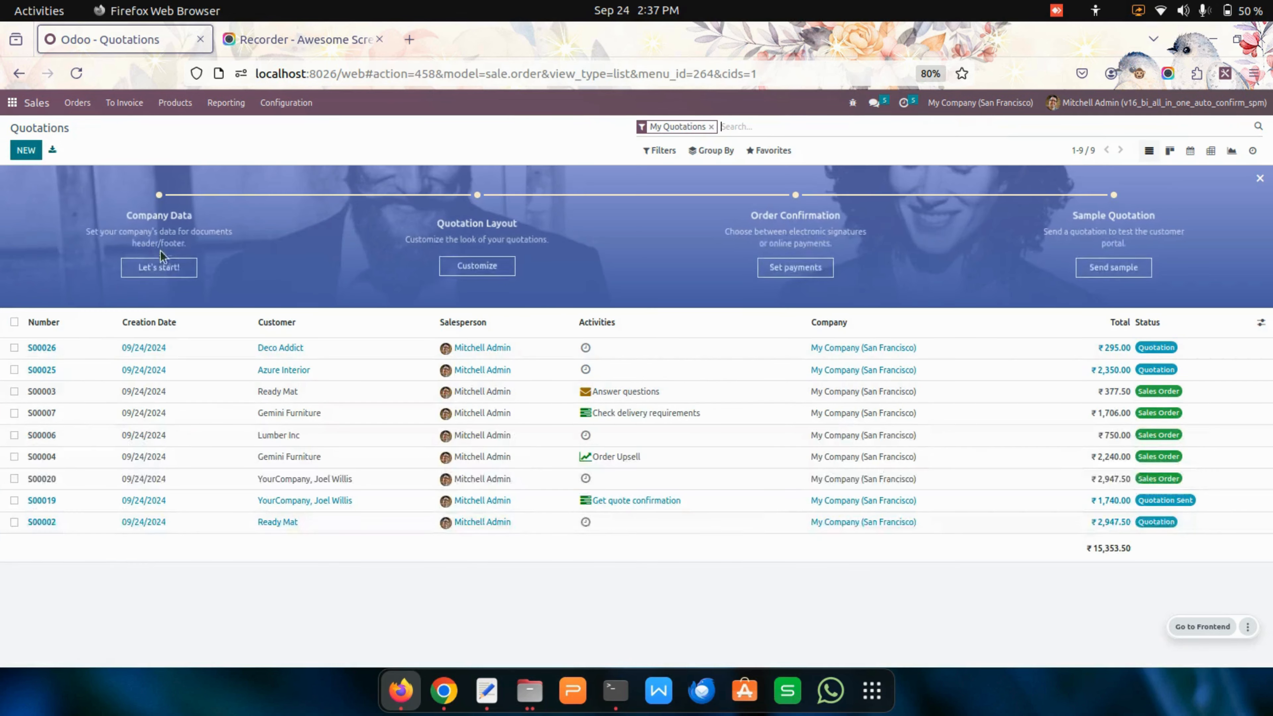
Mark the new Azure Interior quotation as sent from the quotations list
click(13, 370)
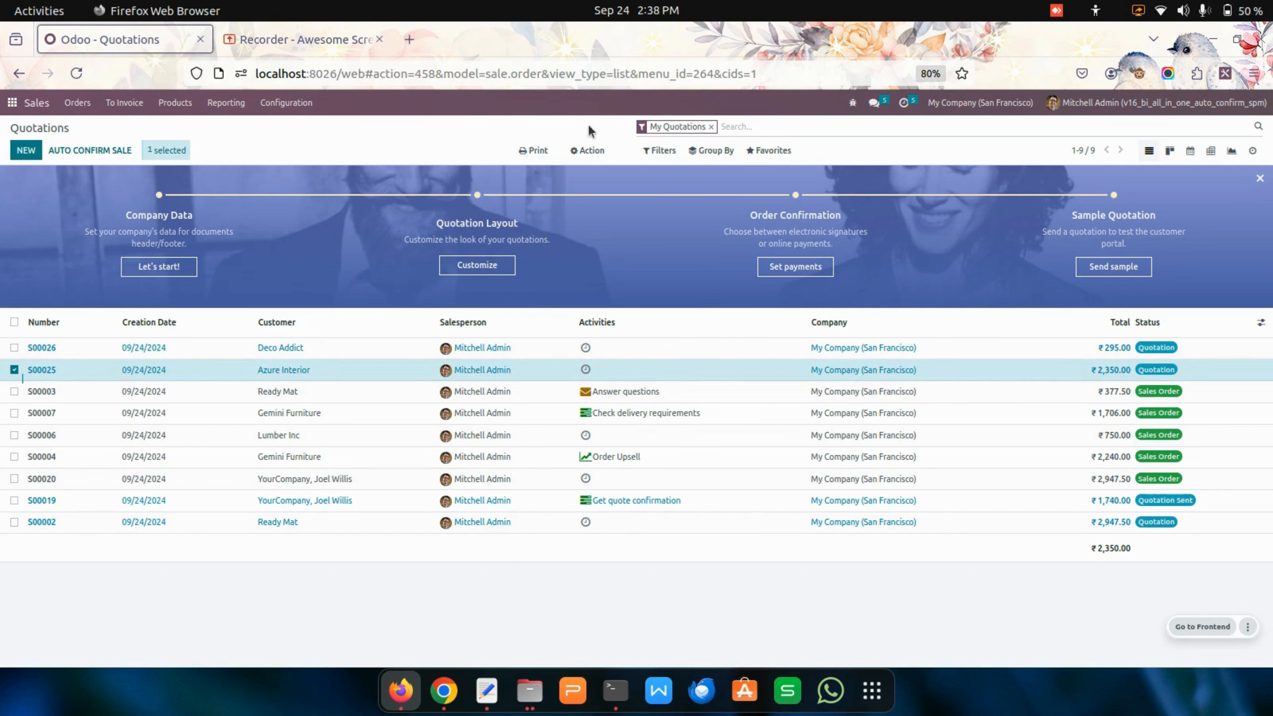
click(588, 150)
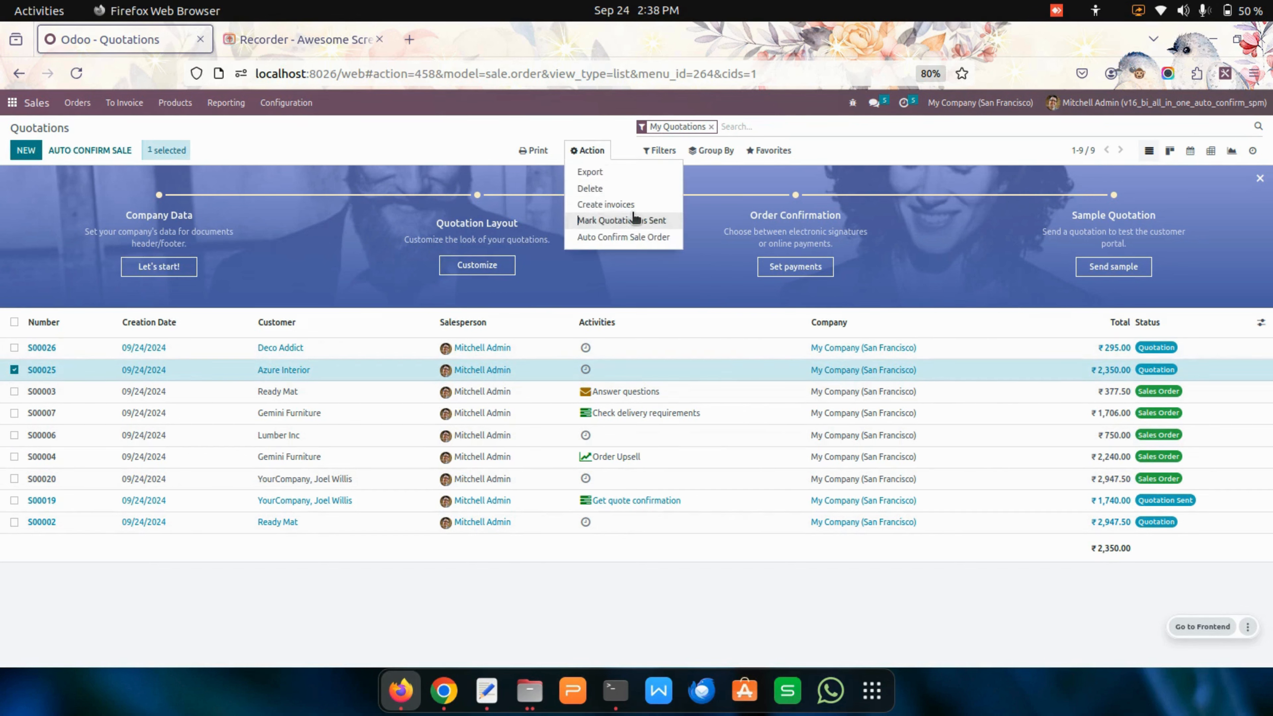
click(632, 220)
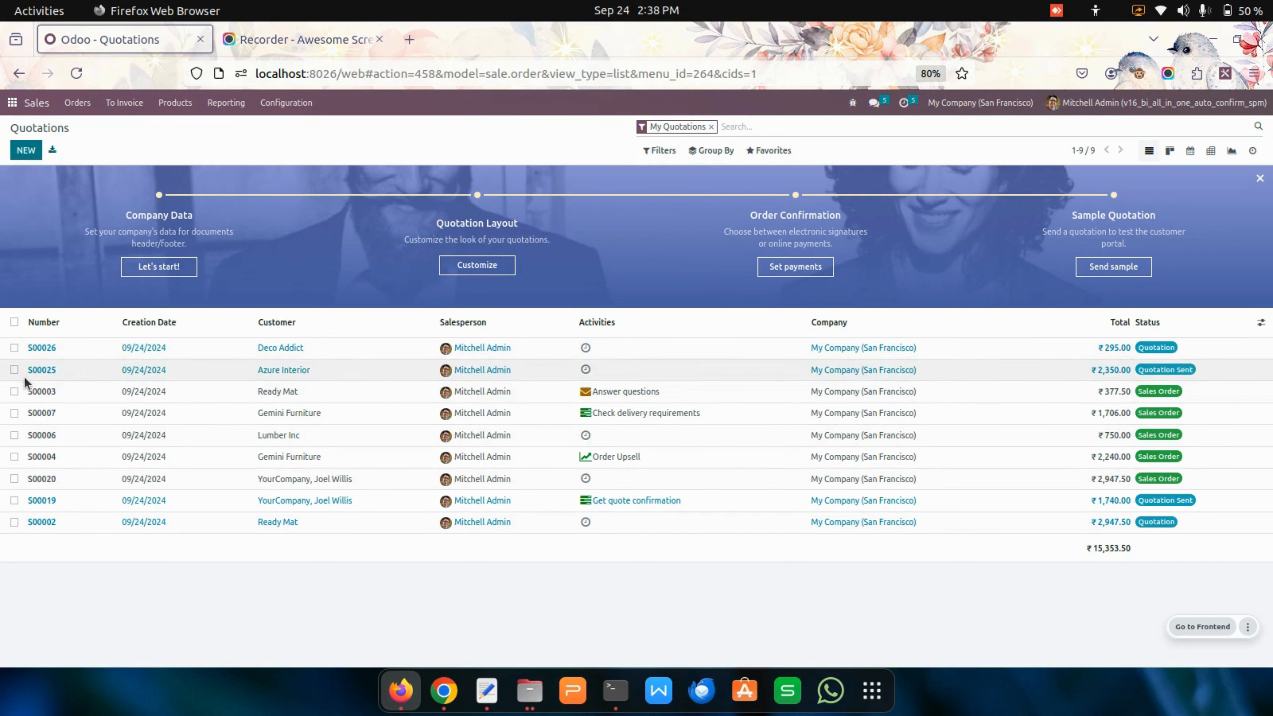
Auto-confirm the Azure Interior quotation from the list with the Bank journal and the Forcefully Done type
click(15, 370)
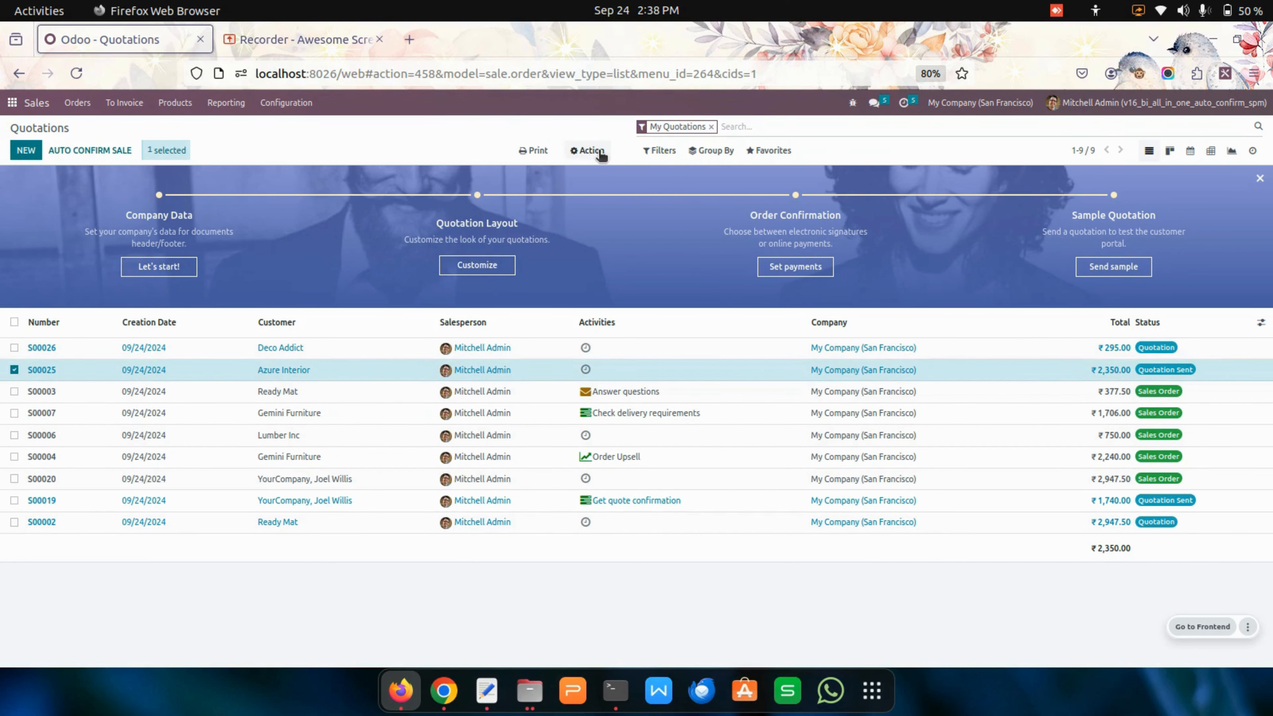
click(600, 152)
click(630, 235)
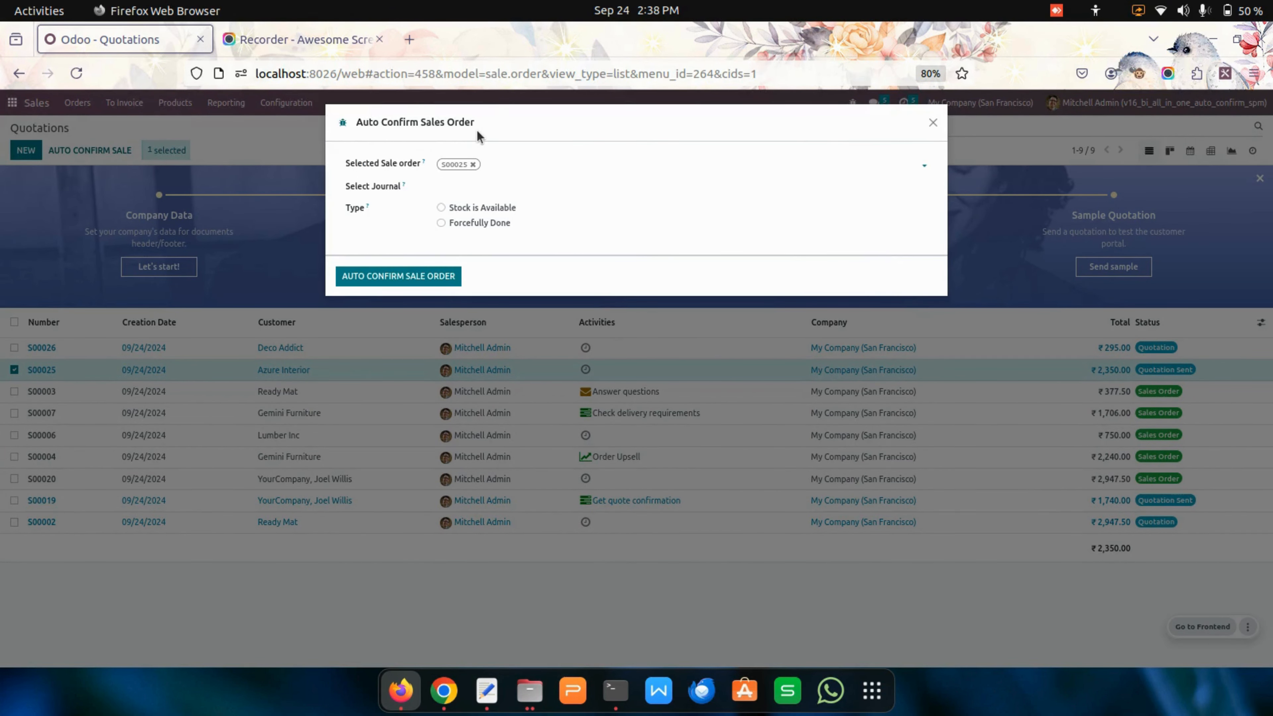
click(506, 186)
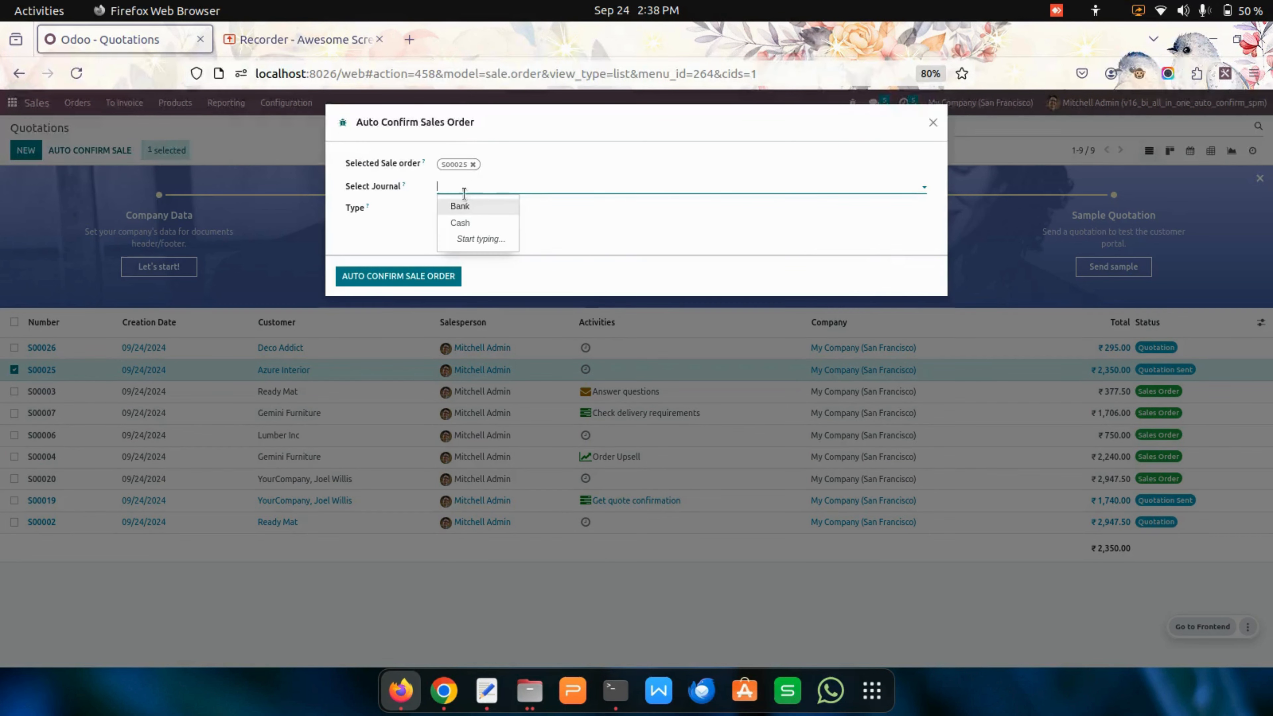
click(466, 207)
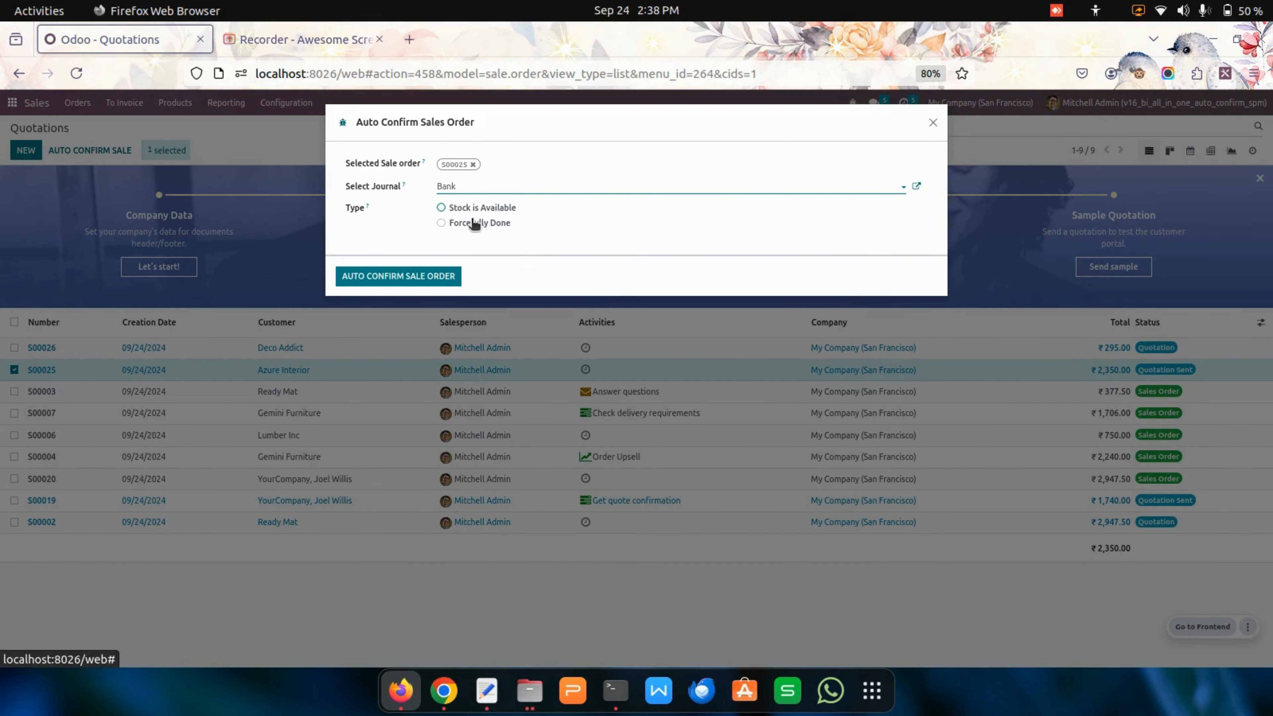
click(475, 225)
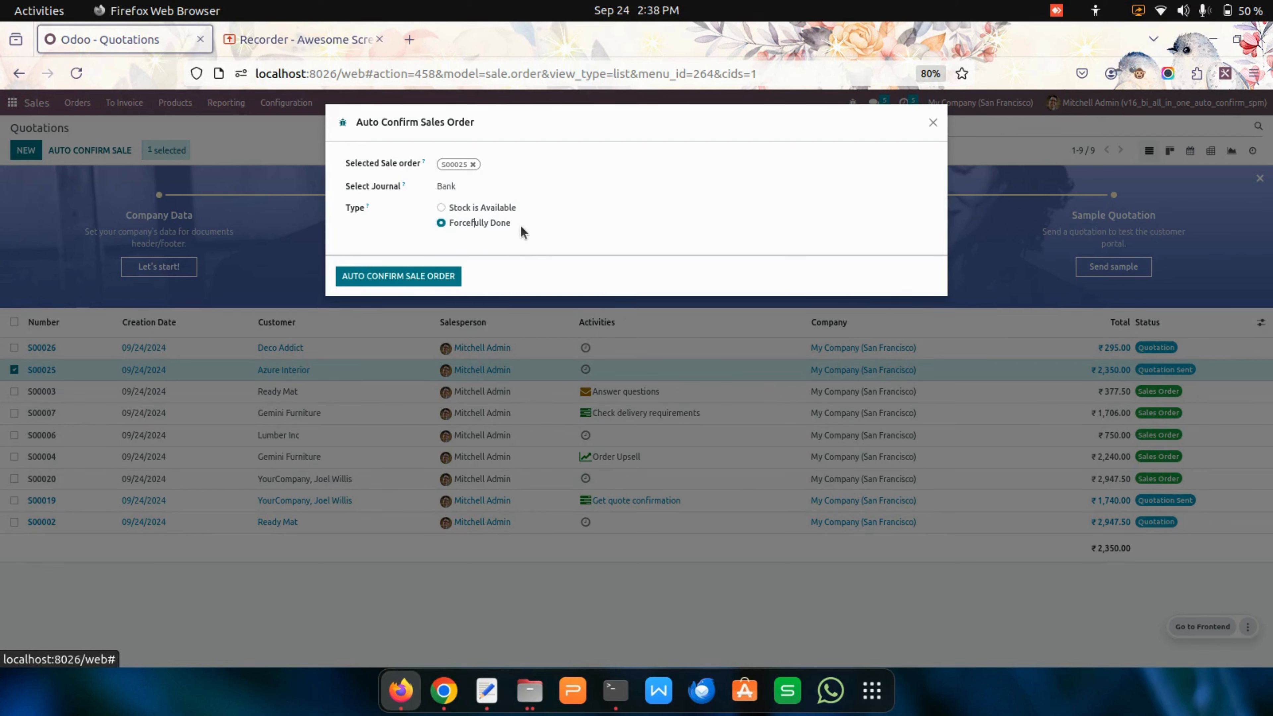
click(432, 280)
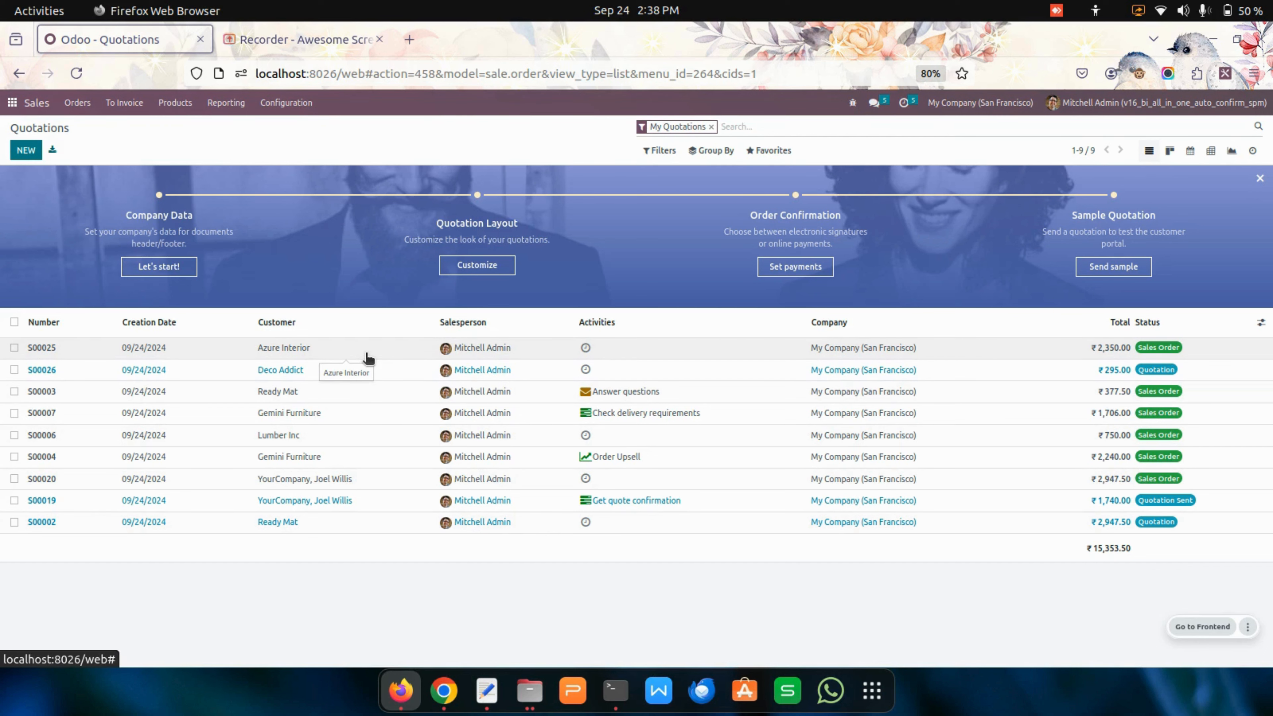
Examine the auto-confirmed Azure Interior order's status, delivery, invoice and payment details, then return to the quotations list
click(425, 353)
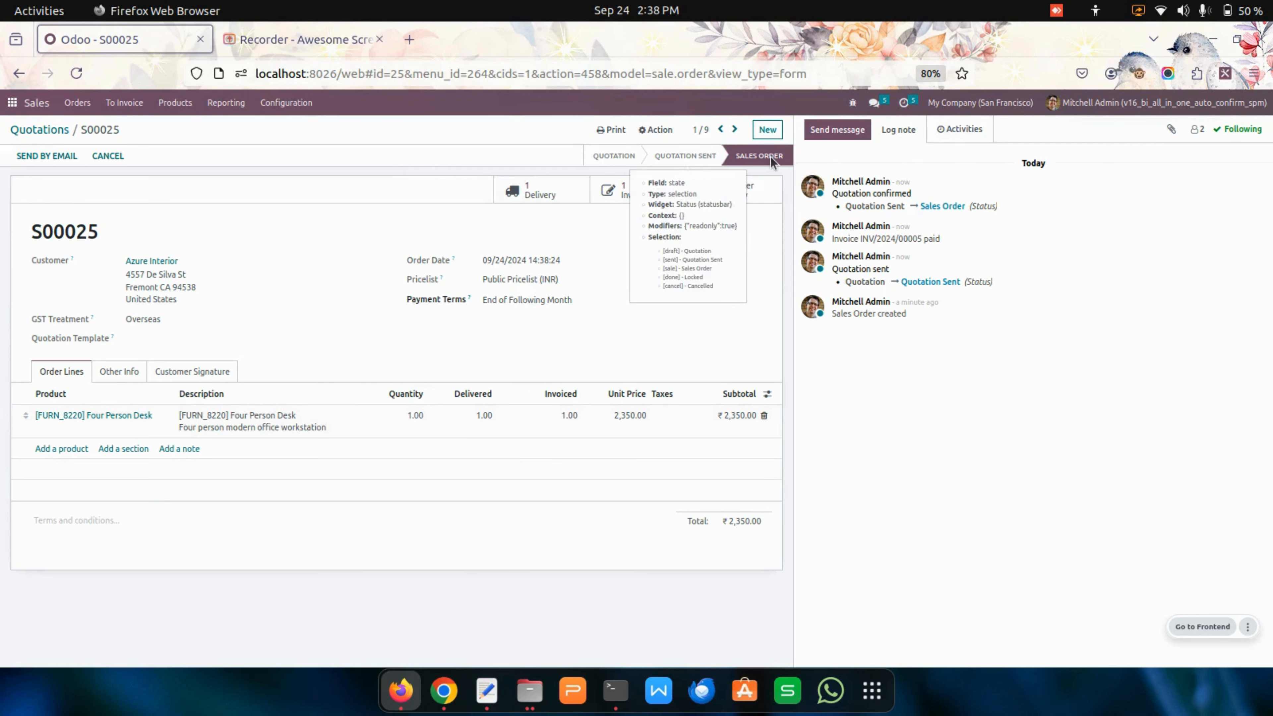
click(519, 187)
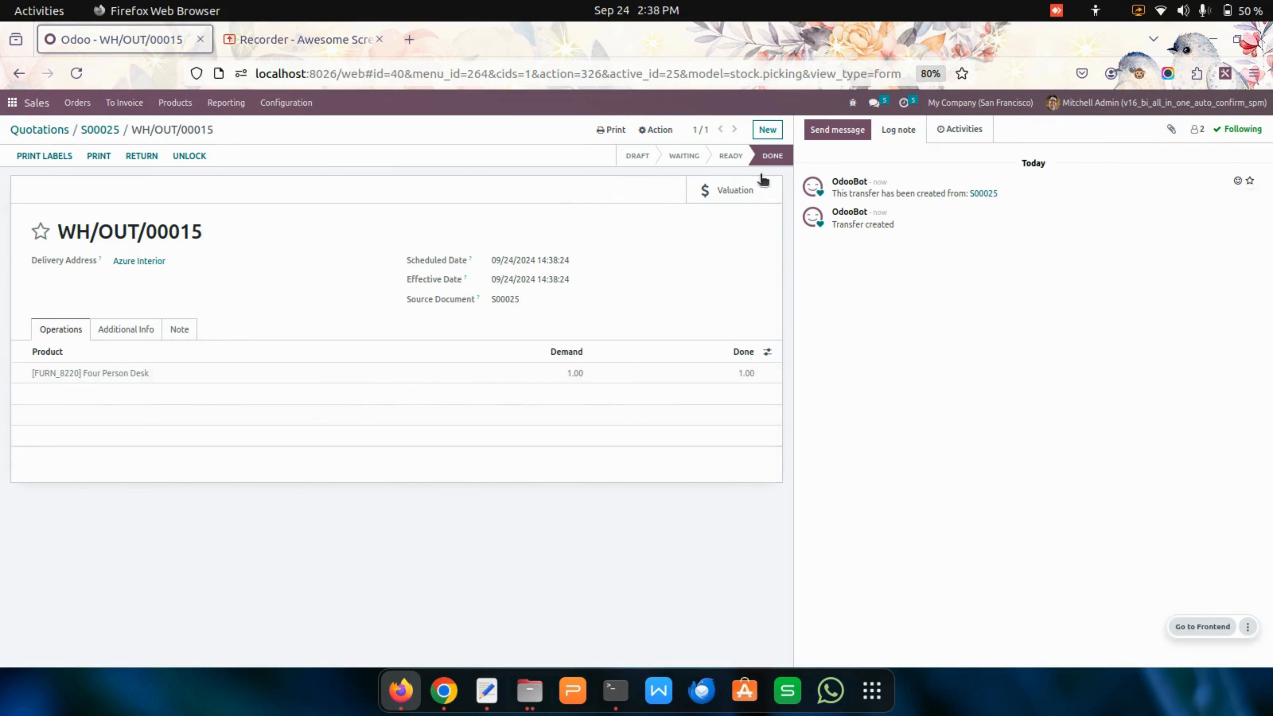
click(94, 131)
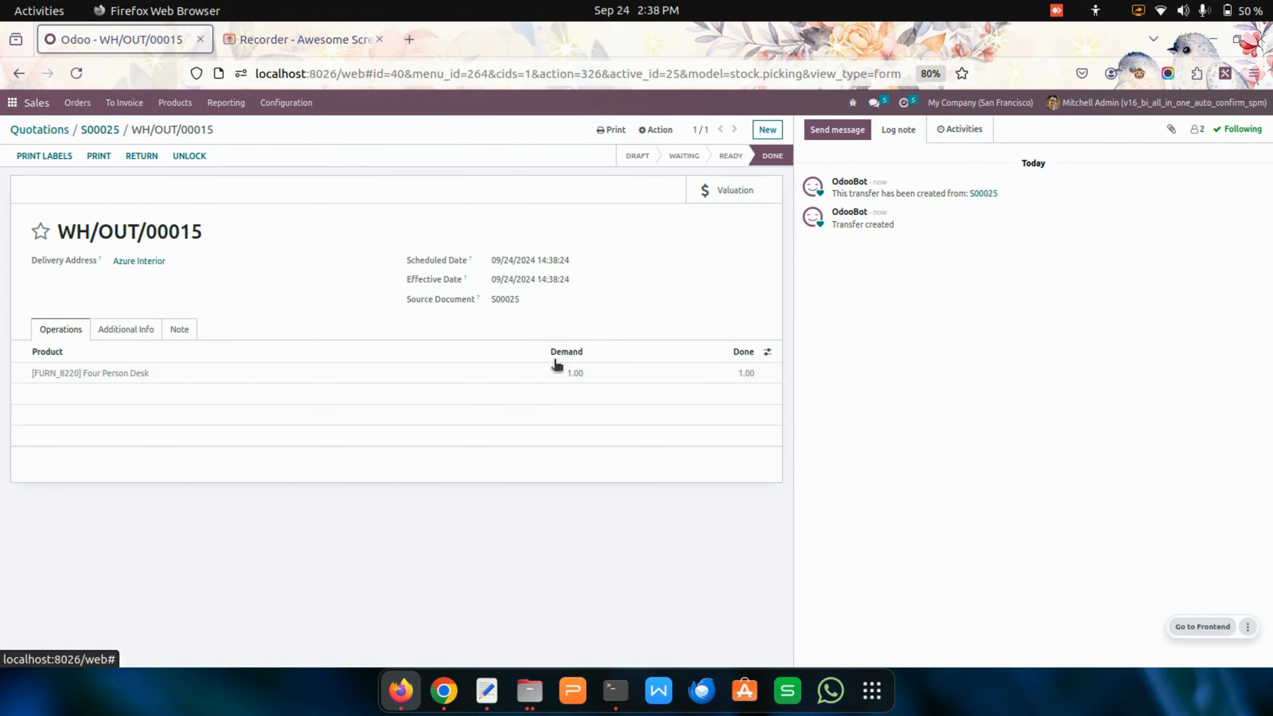
click(641, 195)
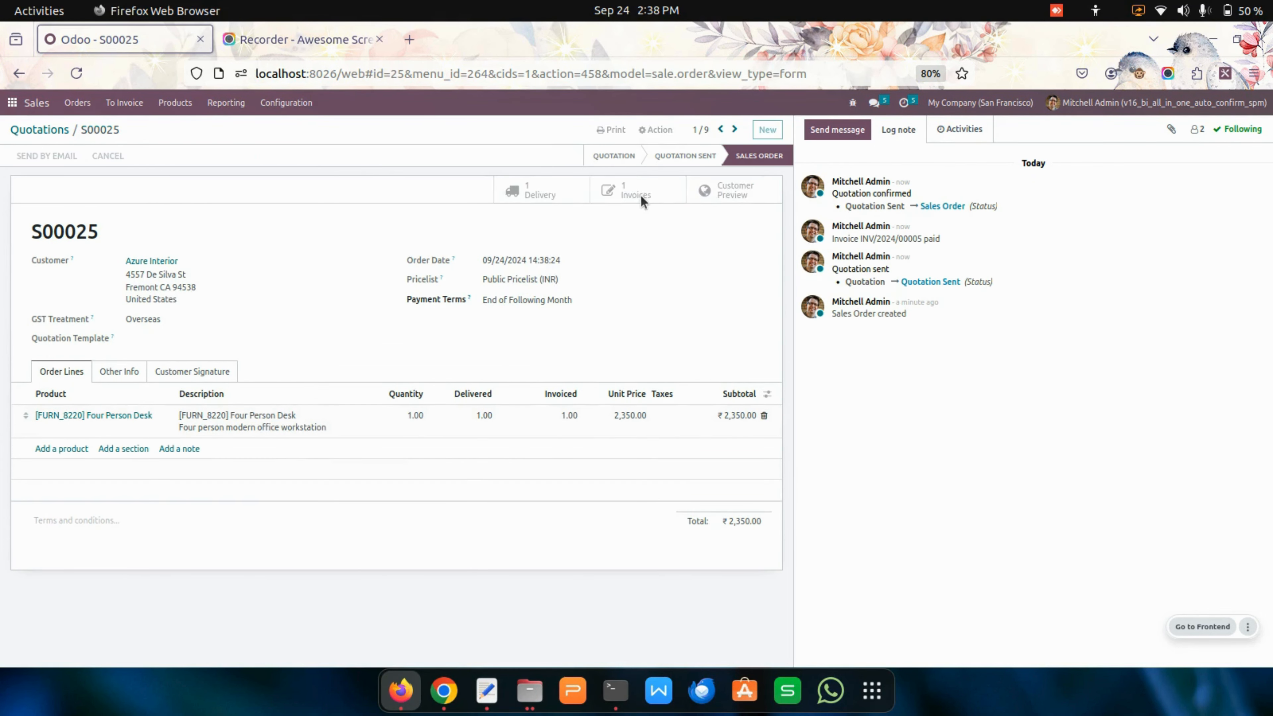
click(634, 560)
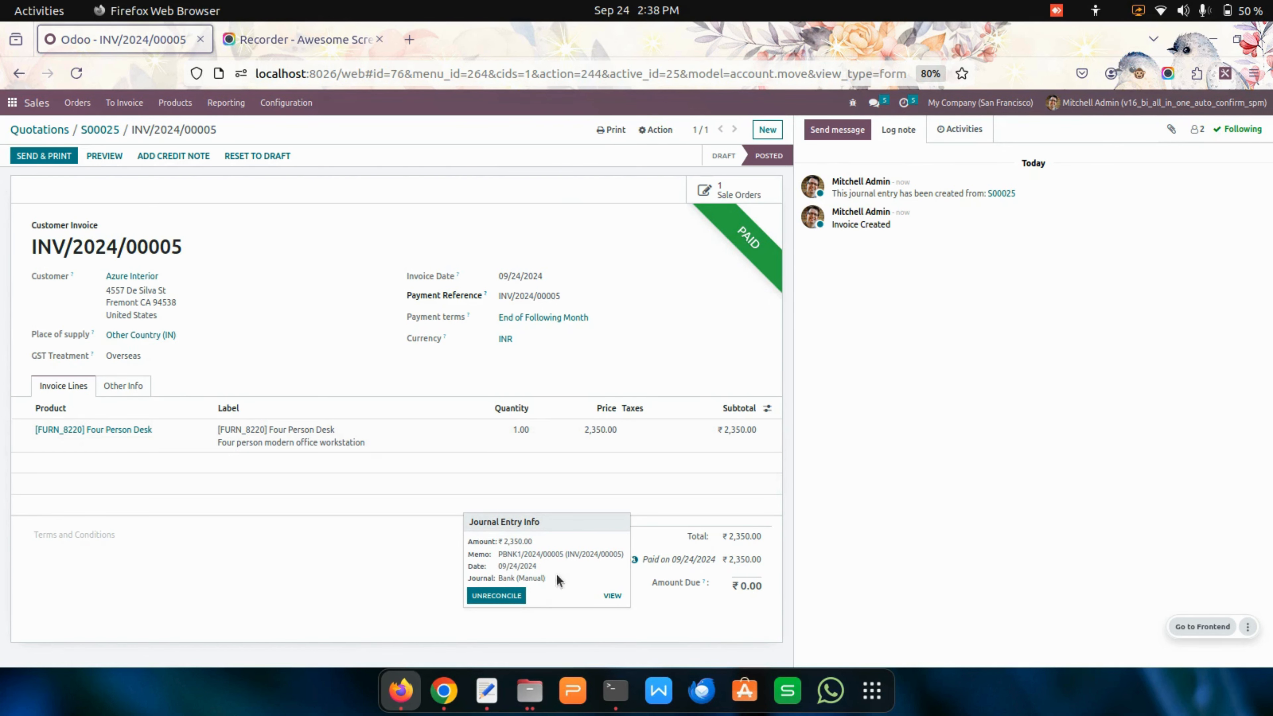
click(100, 127)
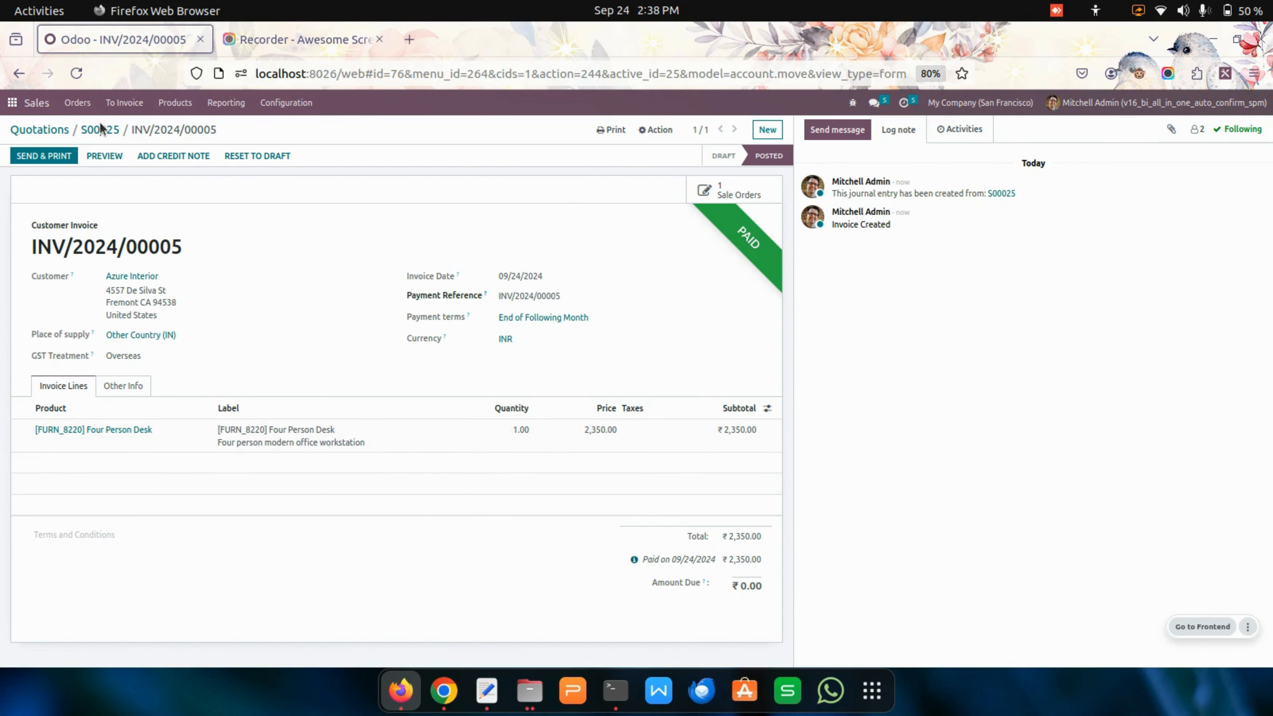
click(43, 129)
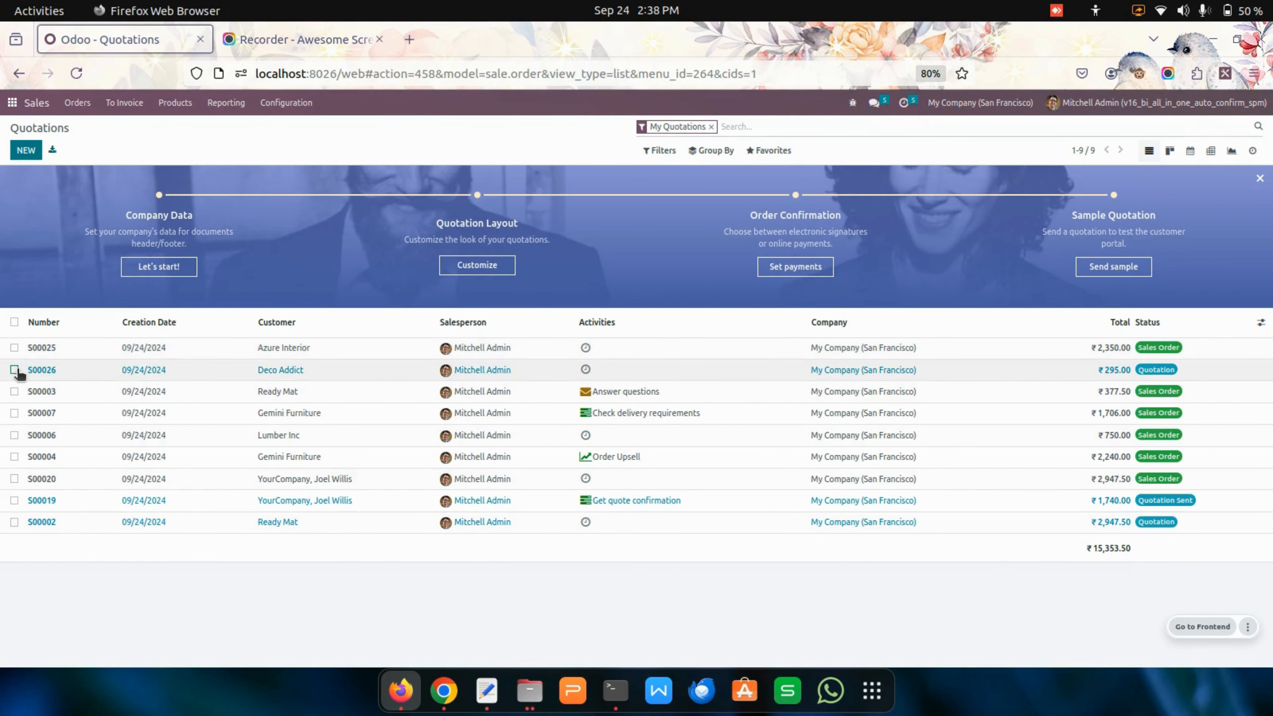
Review the Deco Addict quotation, then auto-confirm it from the list with the Cash journal and the Stock is Available type
click(14, 370)
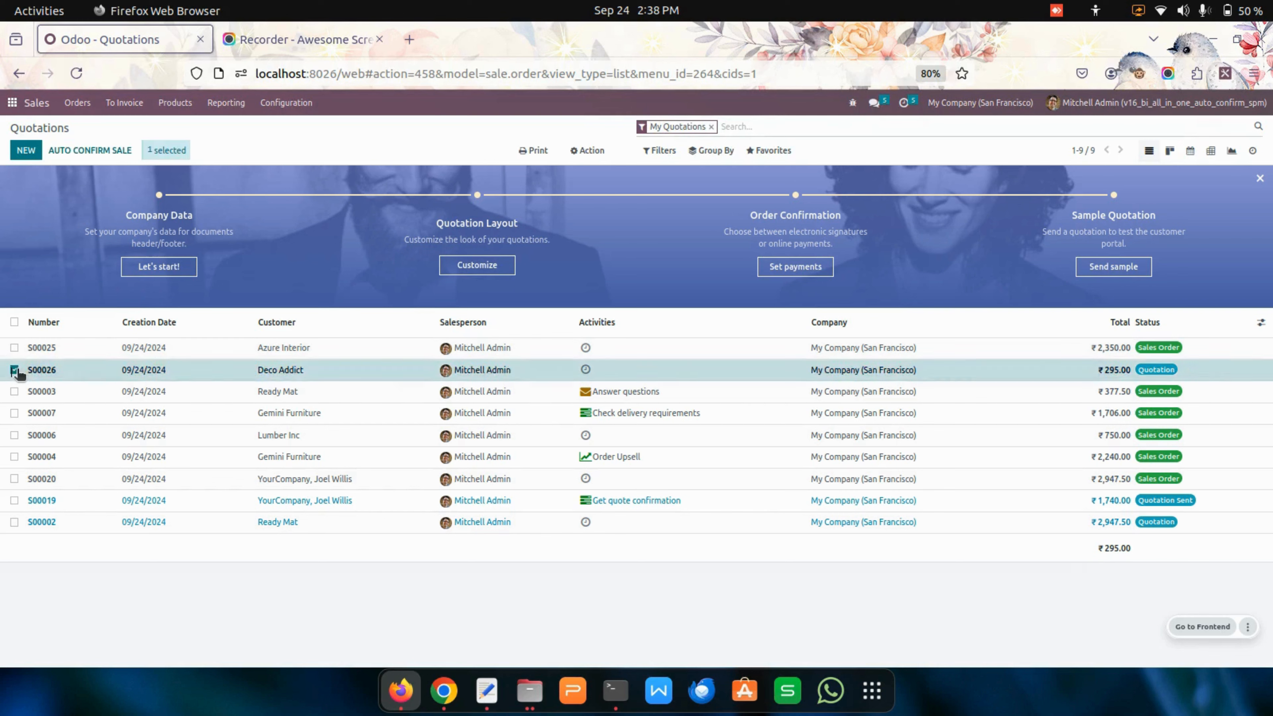
click(427, 379)
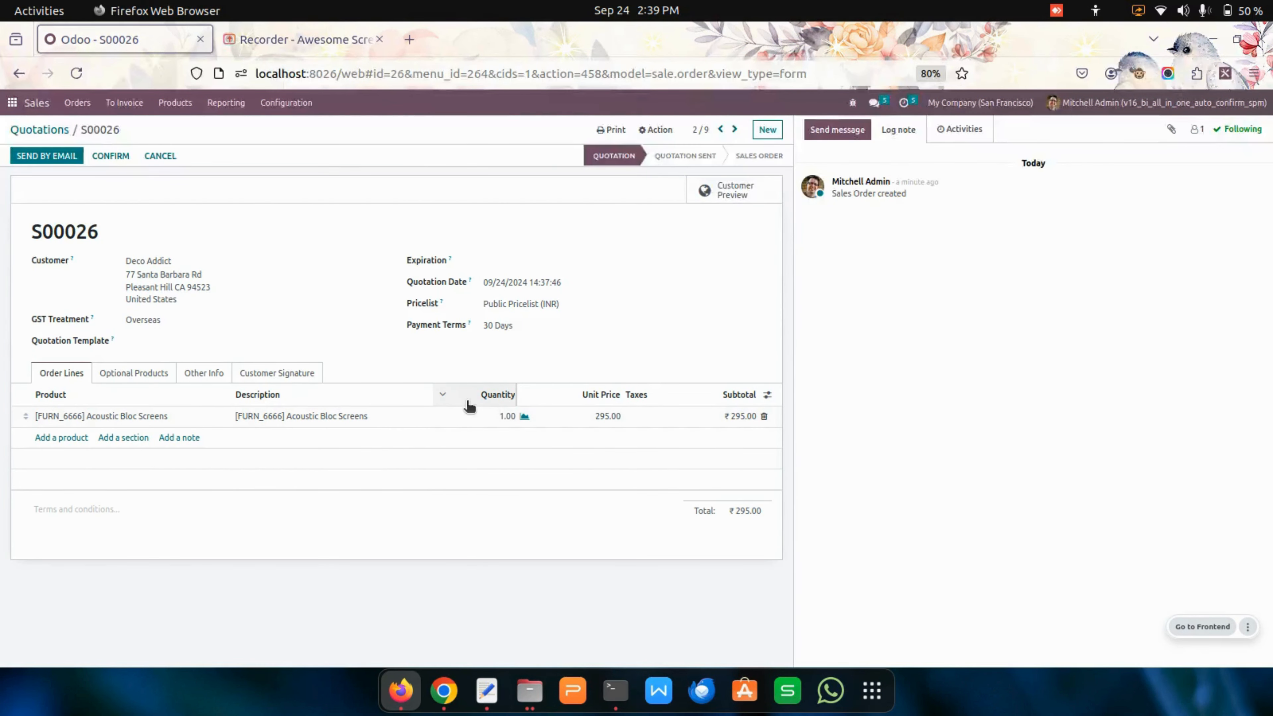
click(47, 131)
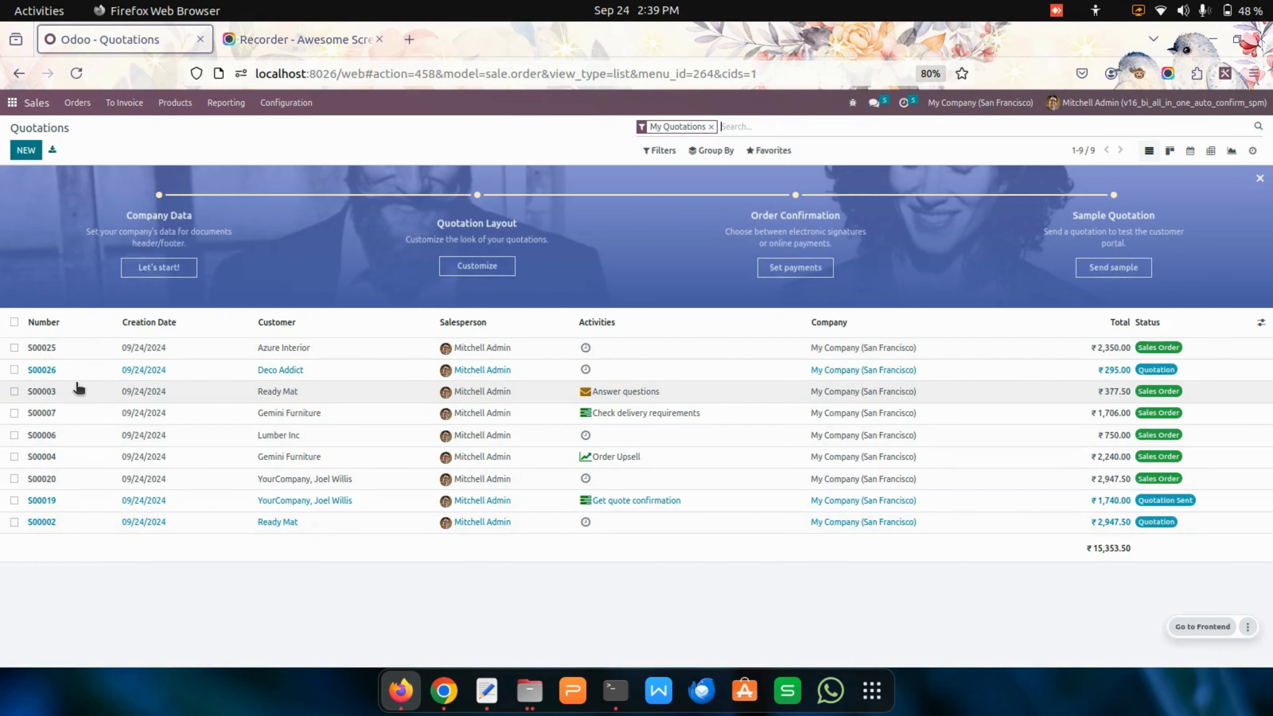
click(15, 369)
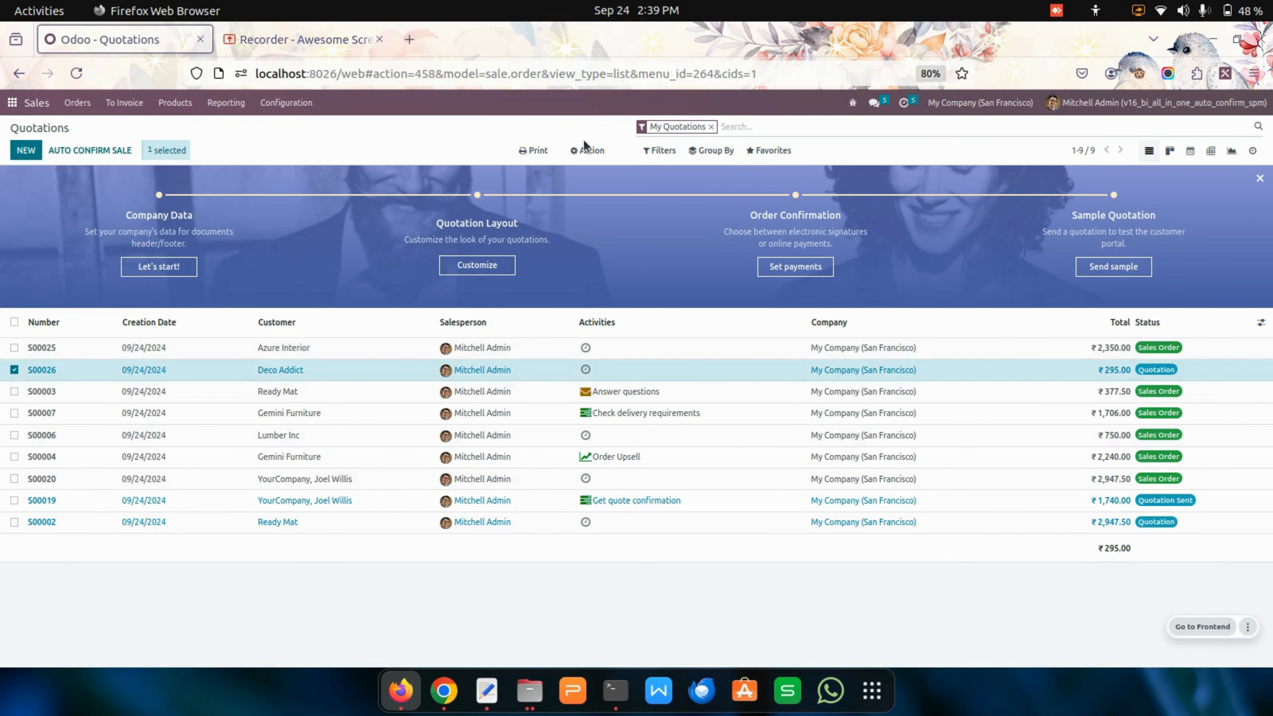
click(589, 149)
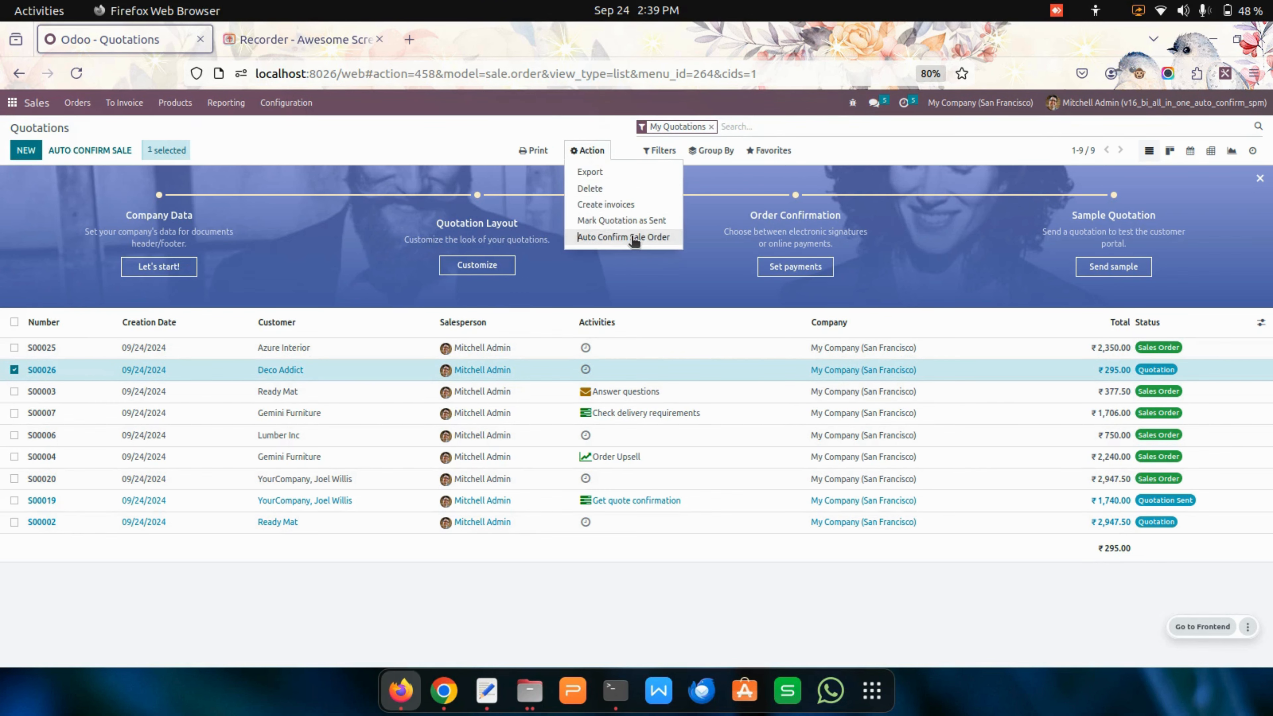
click(632, 238)
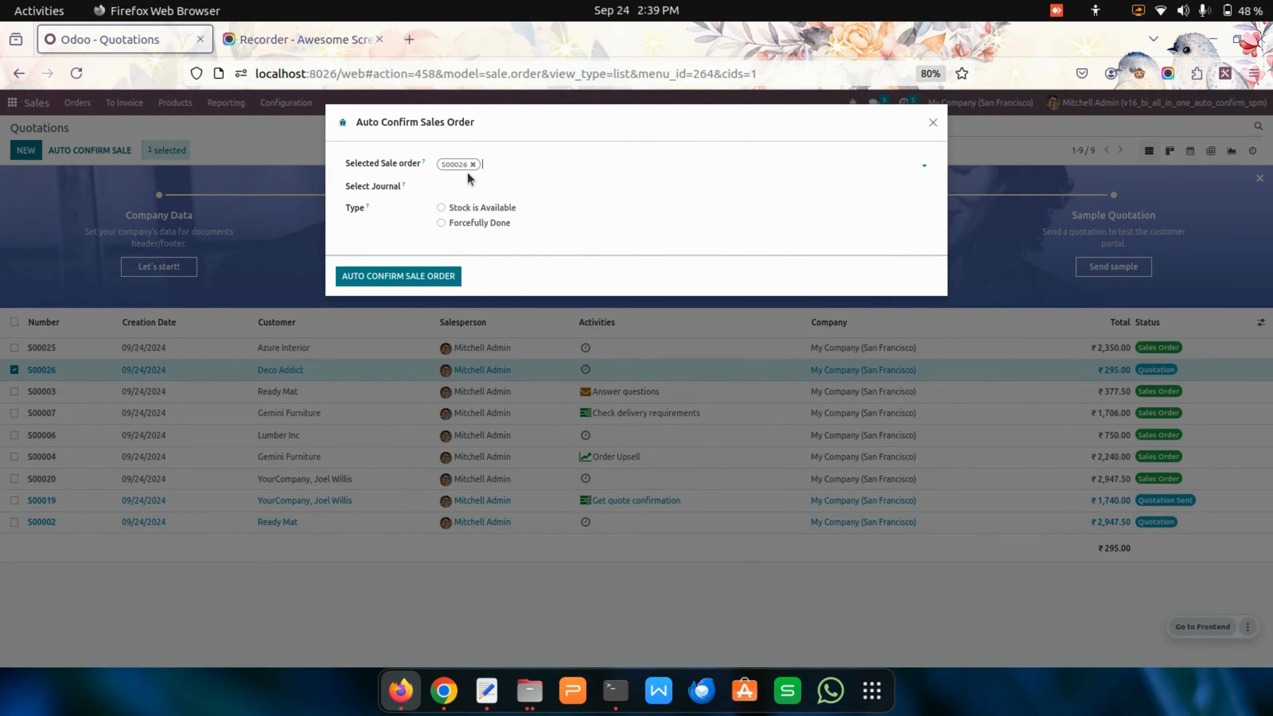
click(478, 184)
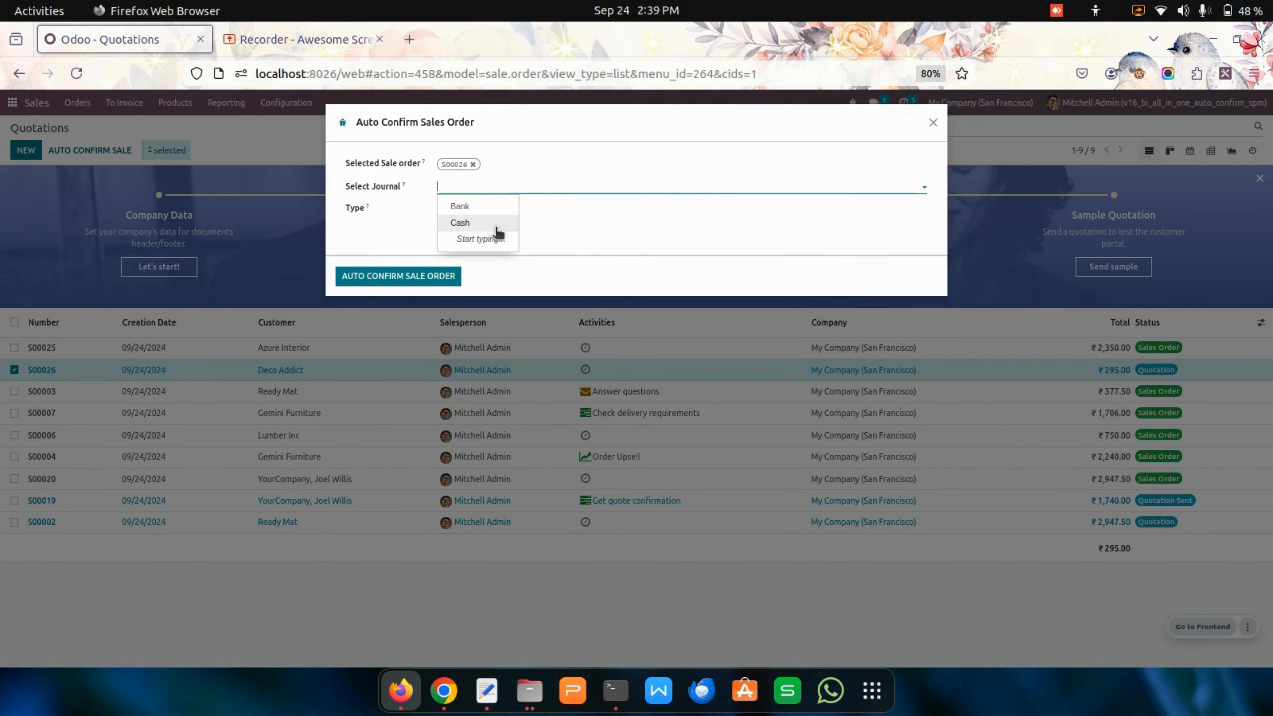
click(496, 230)
click(507, 210)
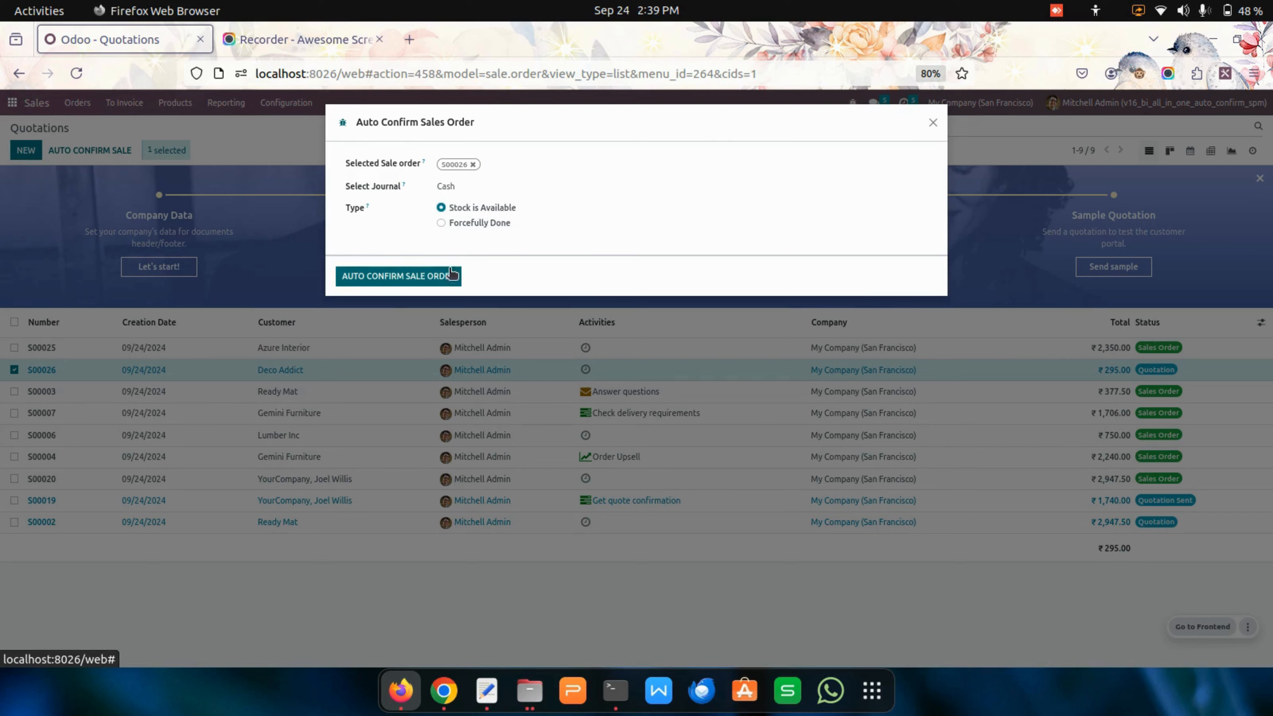
click(447, 276)
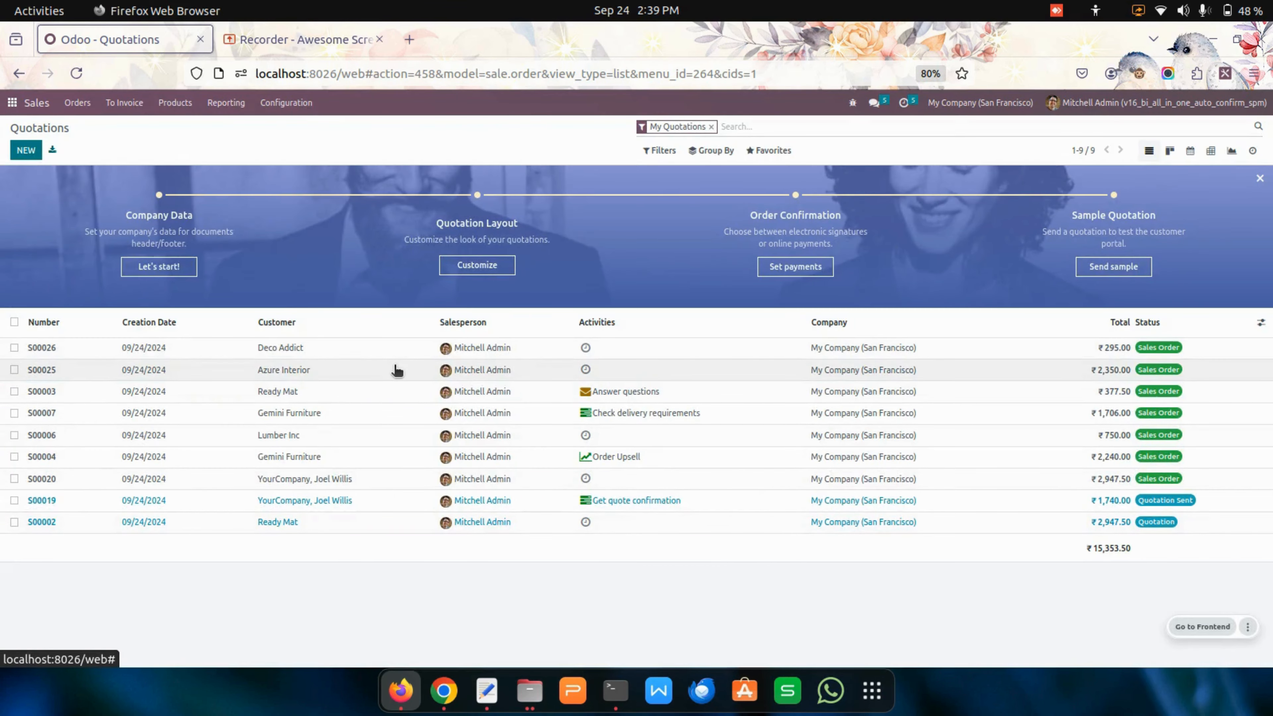
Examine the Azure Interior order's delivery, invoice and payment journal entry, then return to the apps overview
click(395, 370)
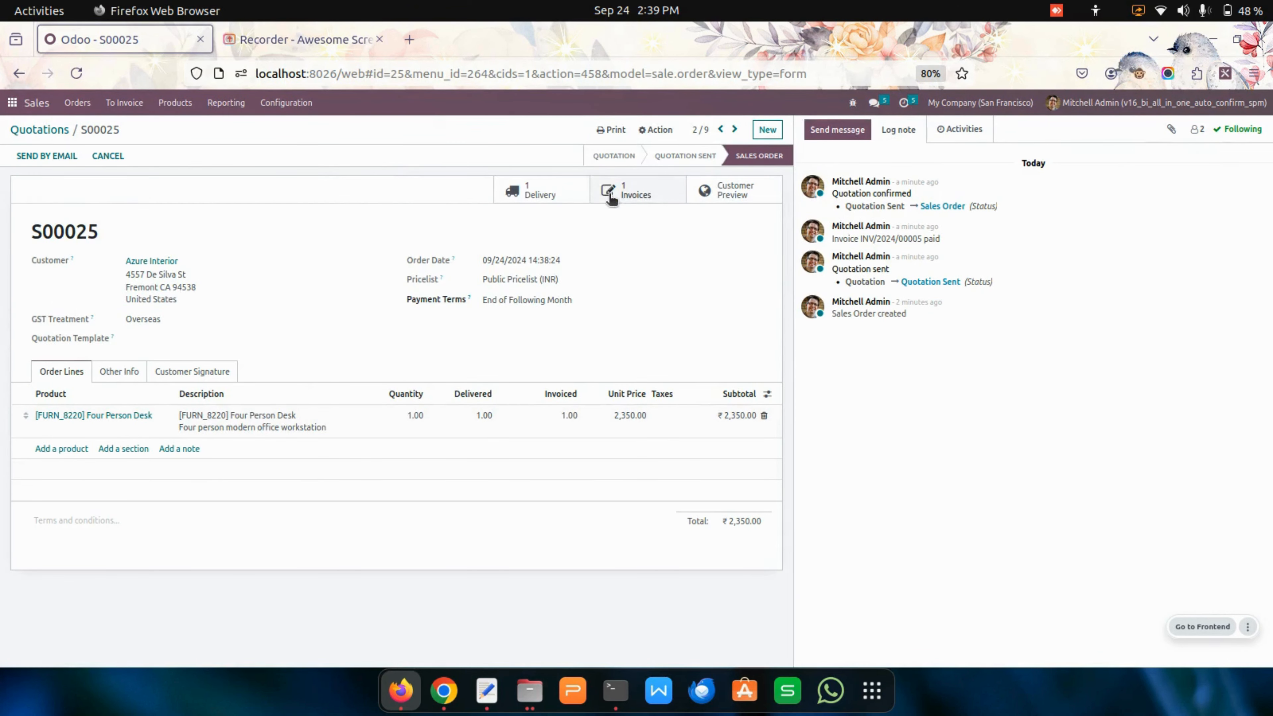
click(531, 190)
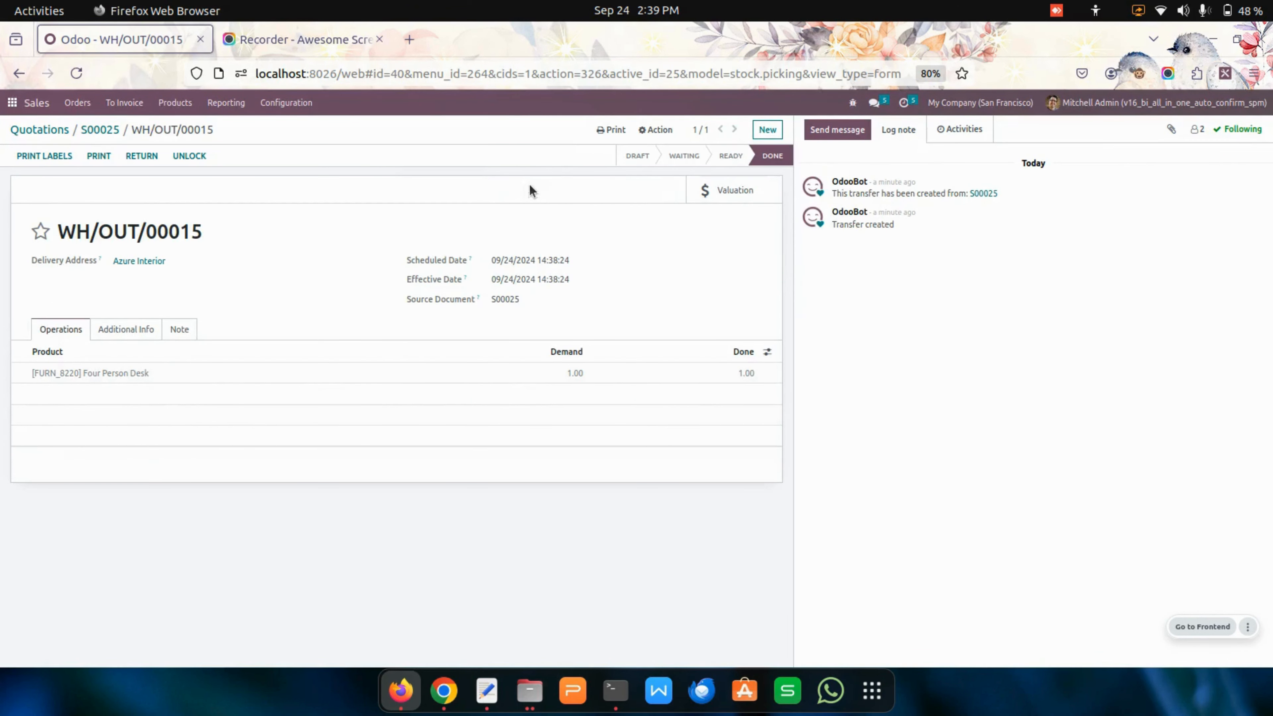
click(93, 130)
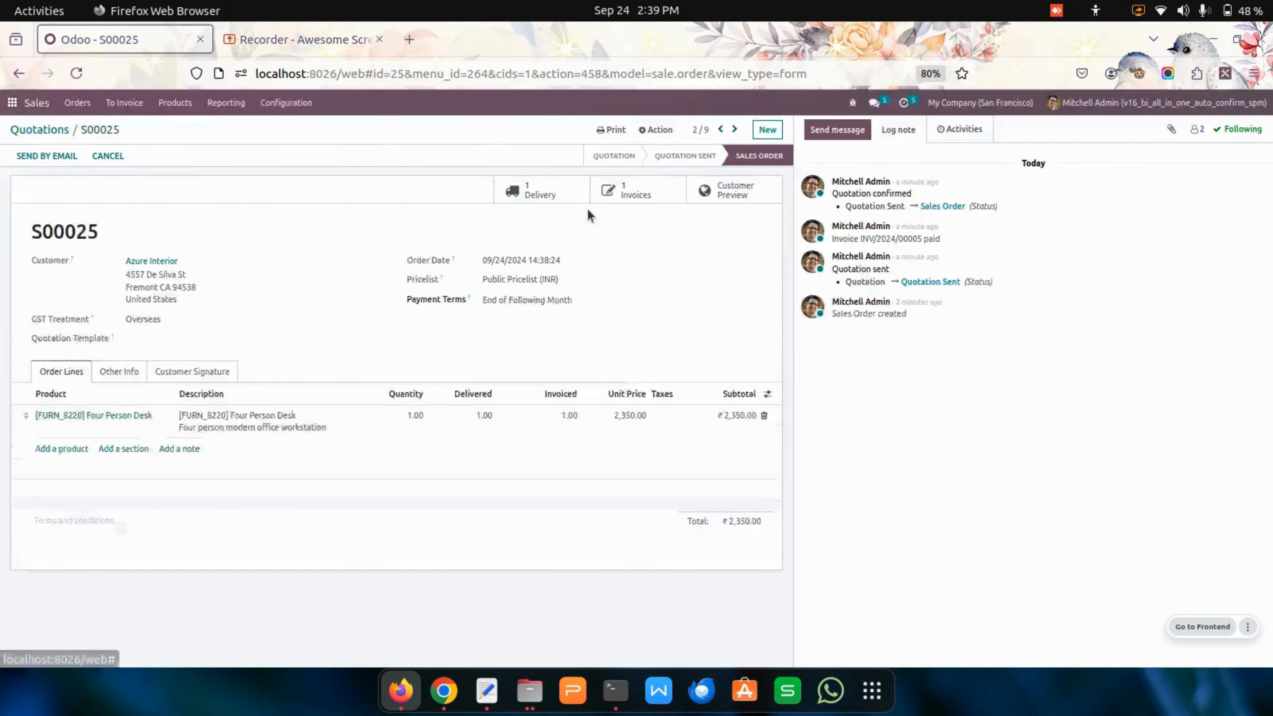
click(648, 203)
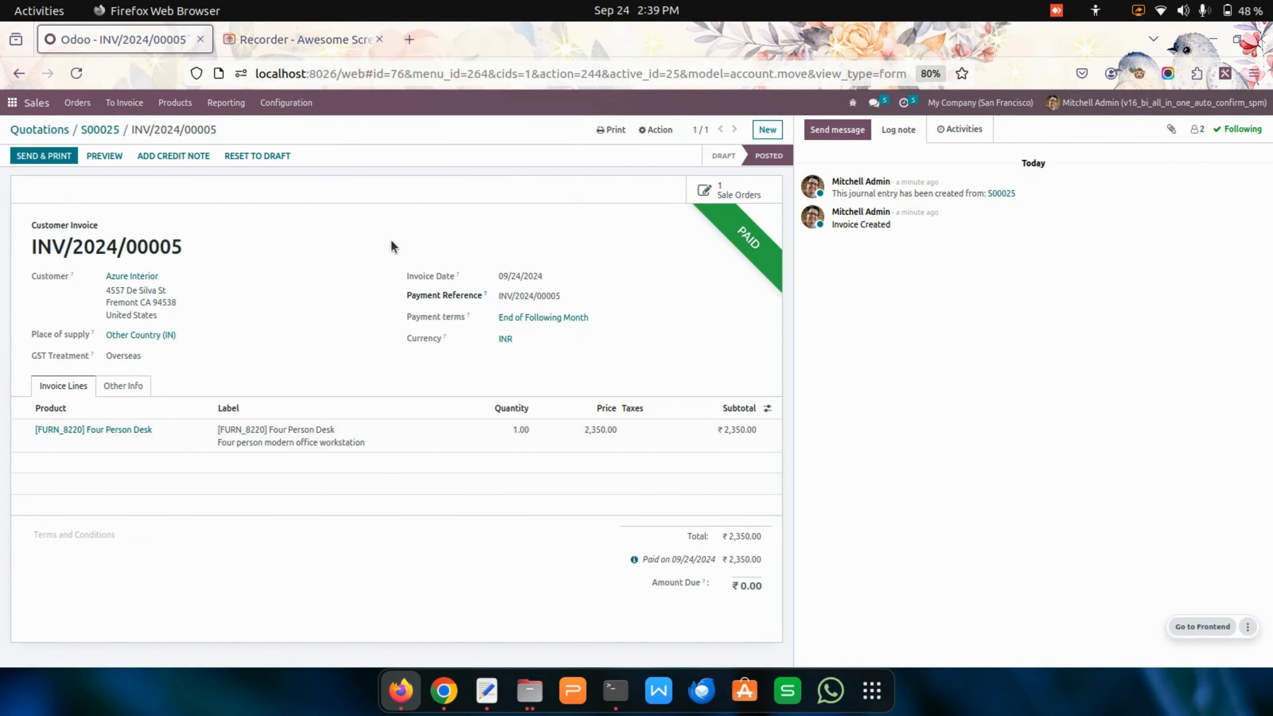
click(633, 560)
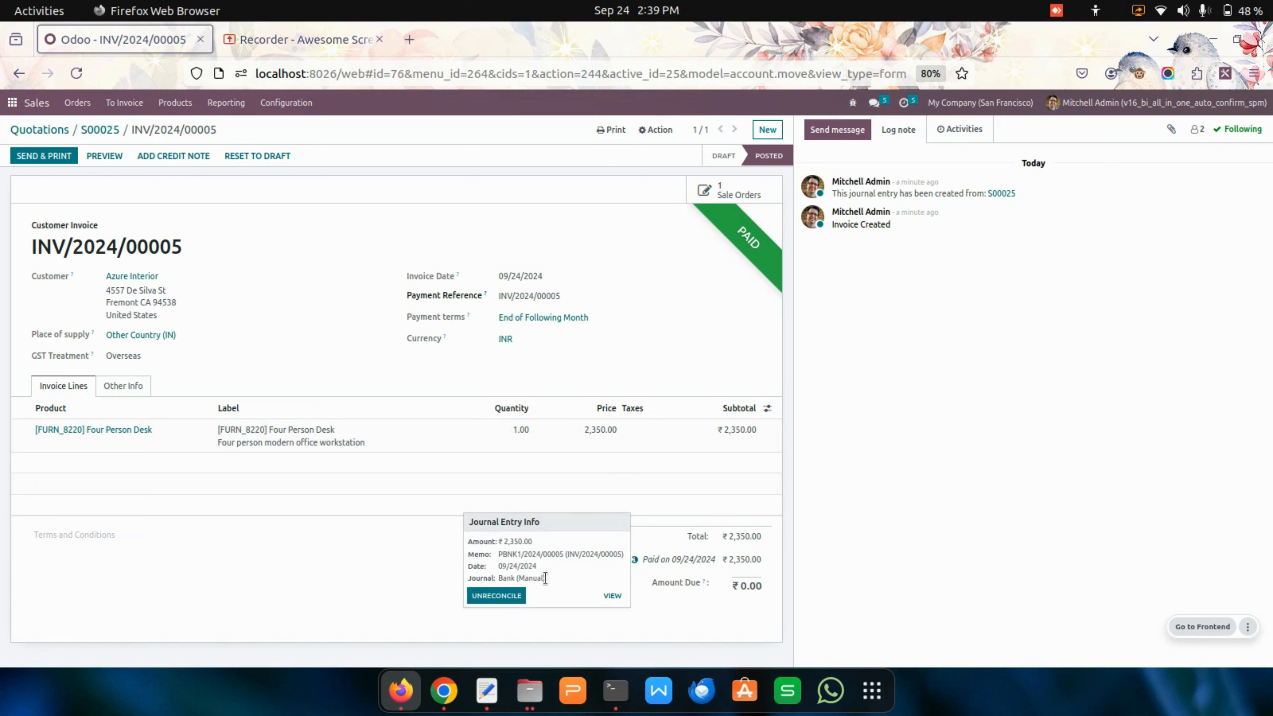
click(317, 525)
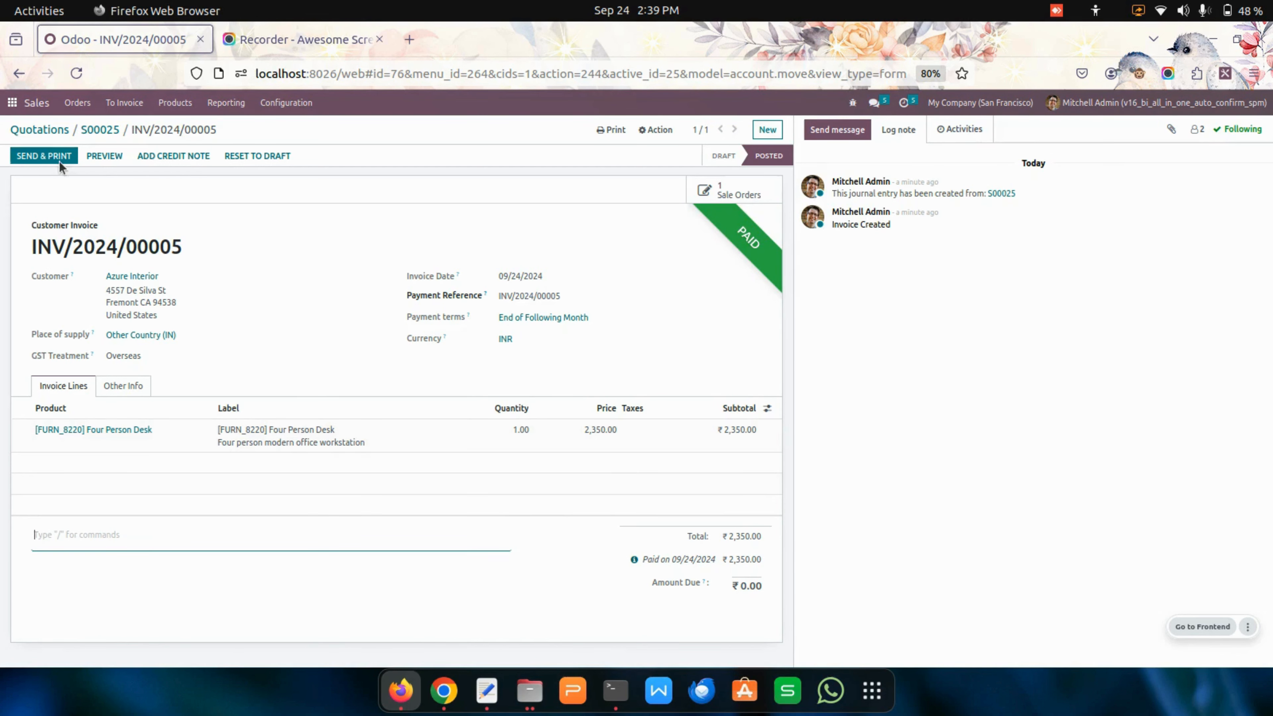
click(30, 129)
click(12, 103)
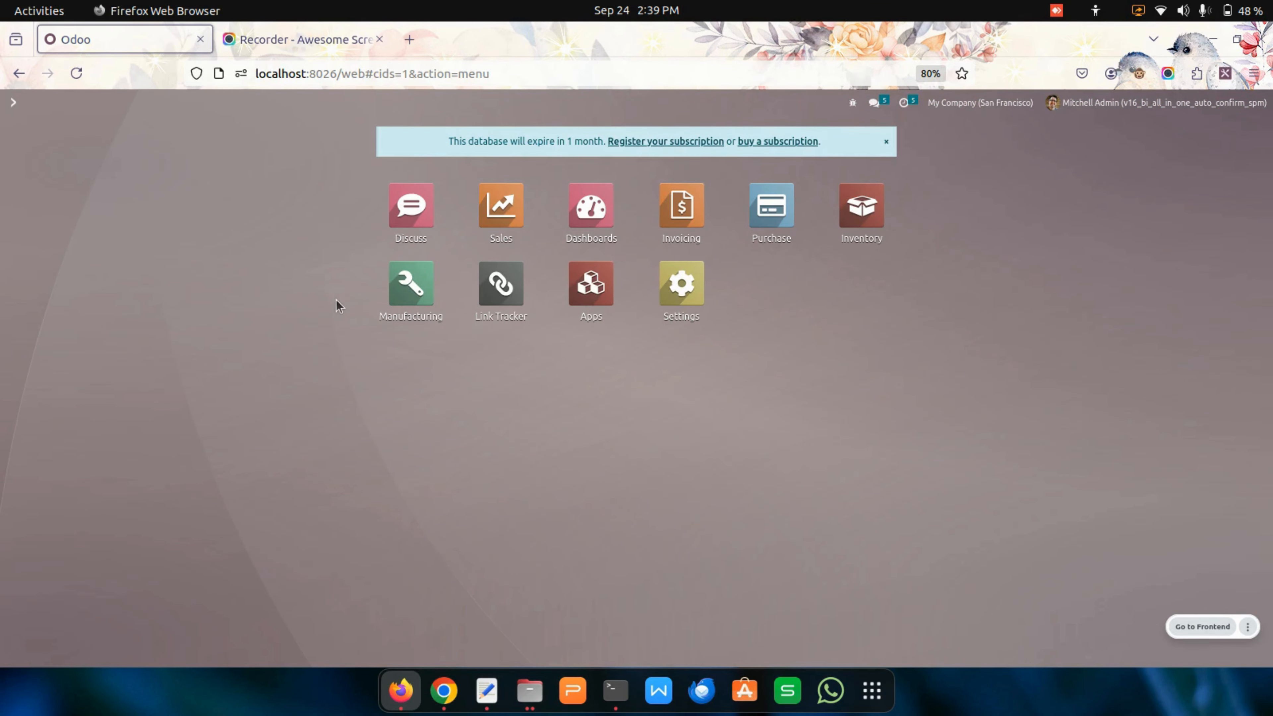